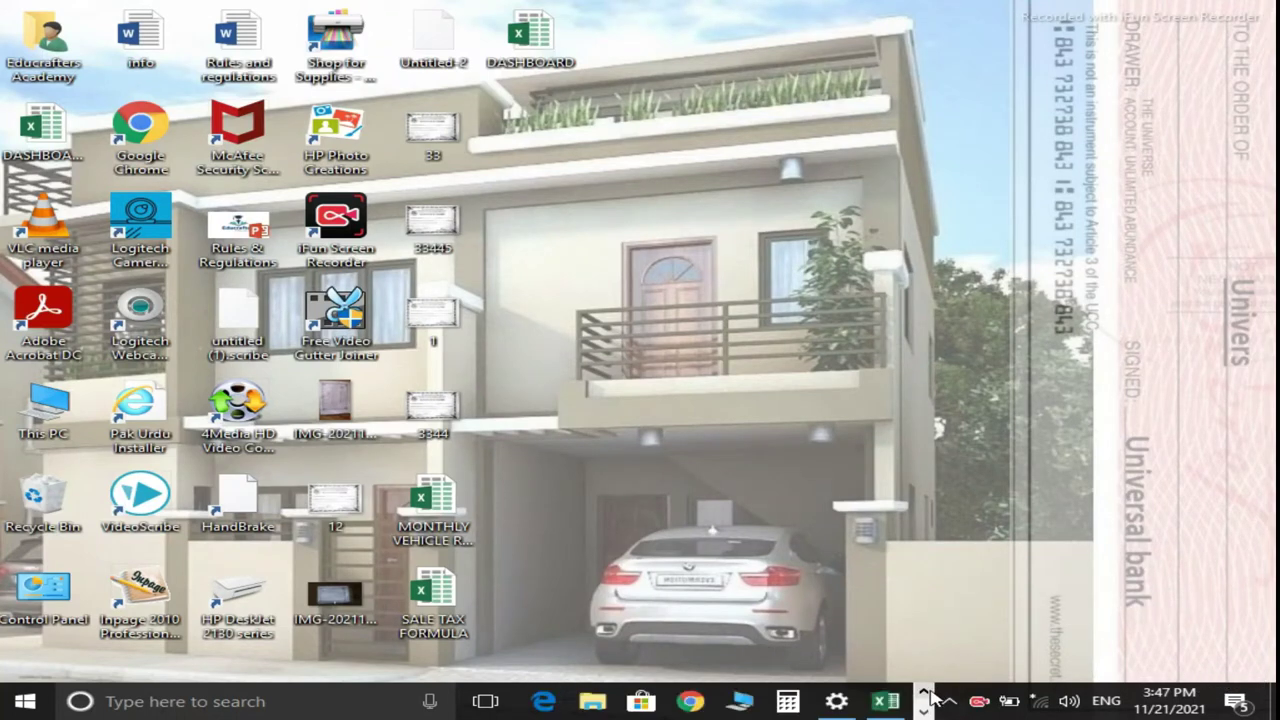
# Open DASHBOARD2.xlsx and glance at the raw sales data on Sheet1 before returning to the dashboard.
pyautogui.click(886, 701)
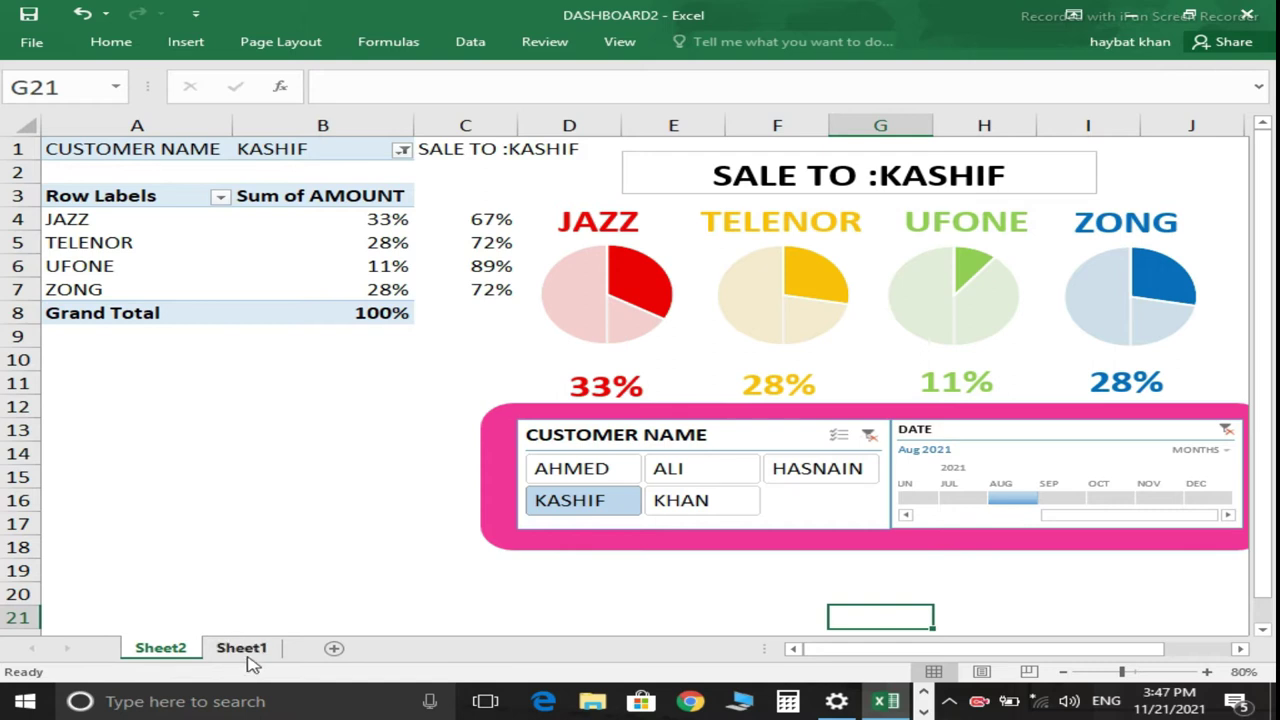
pyautogui.click(242, 656)
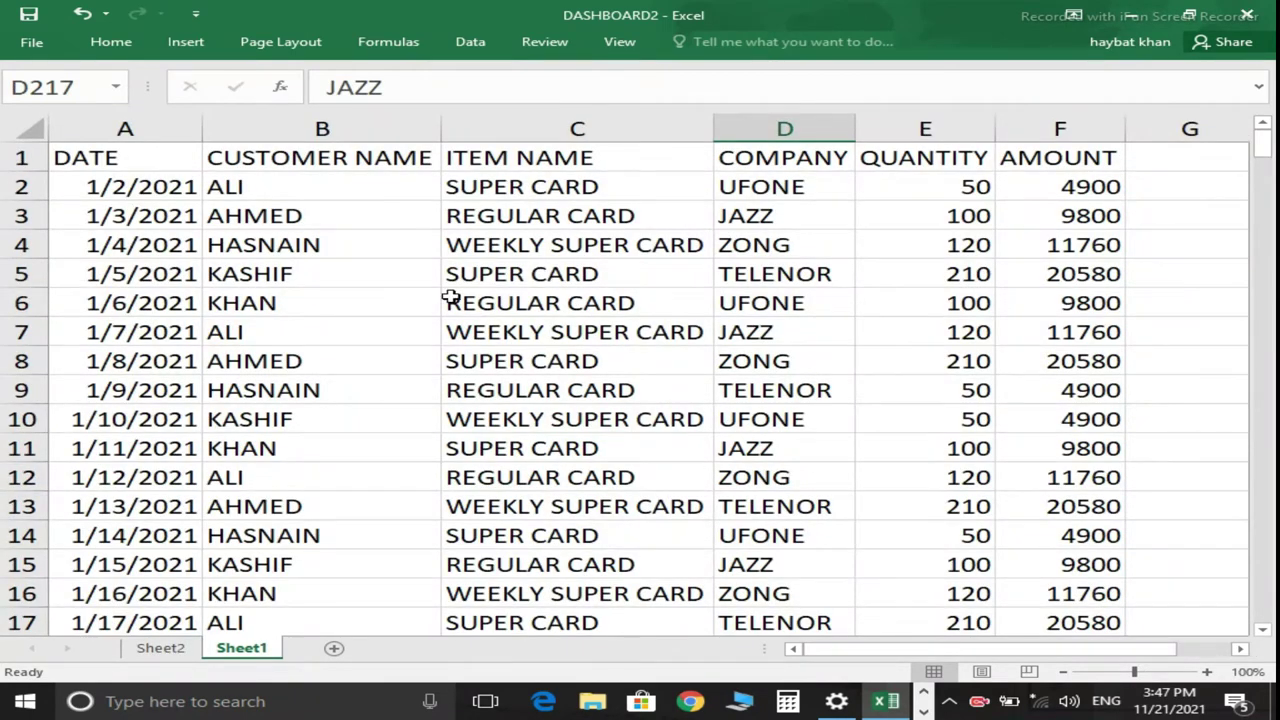
pyautogui.click(160, 648)
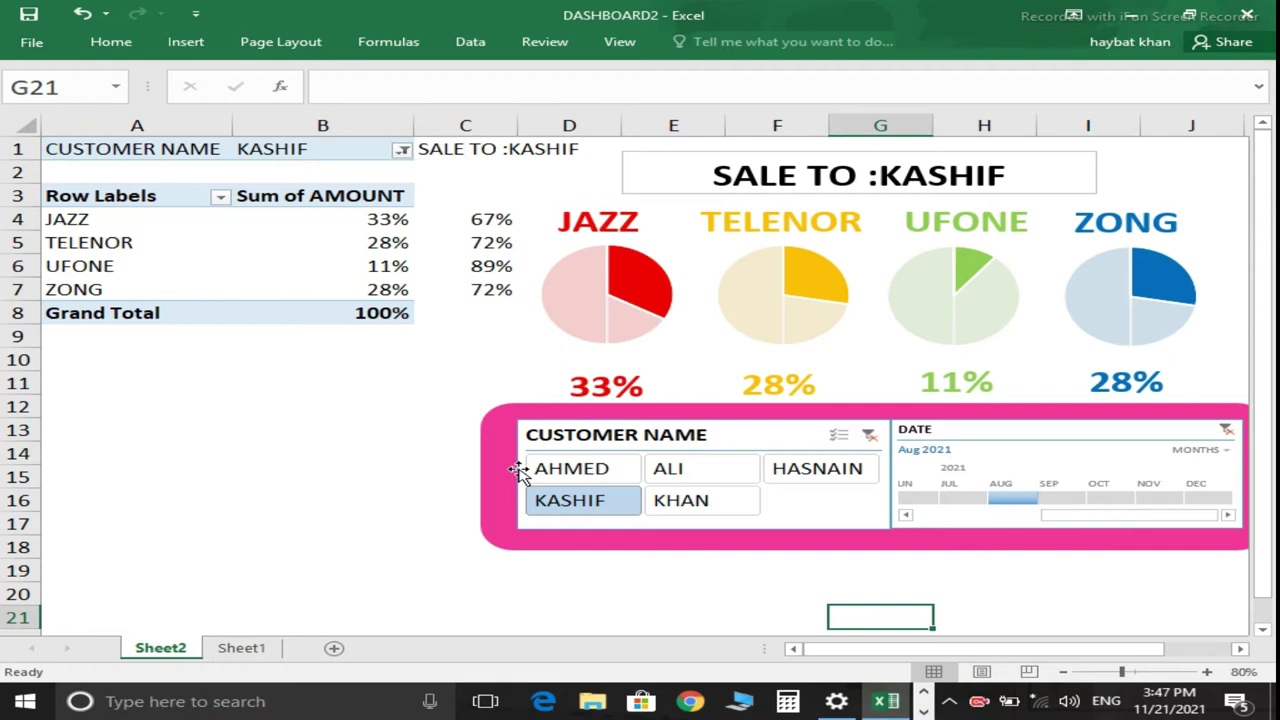
# Filter the dashboard by customers AHMED, ALI and HASNAIN in turn.
pyautogui.click(553, 476)
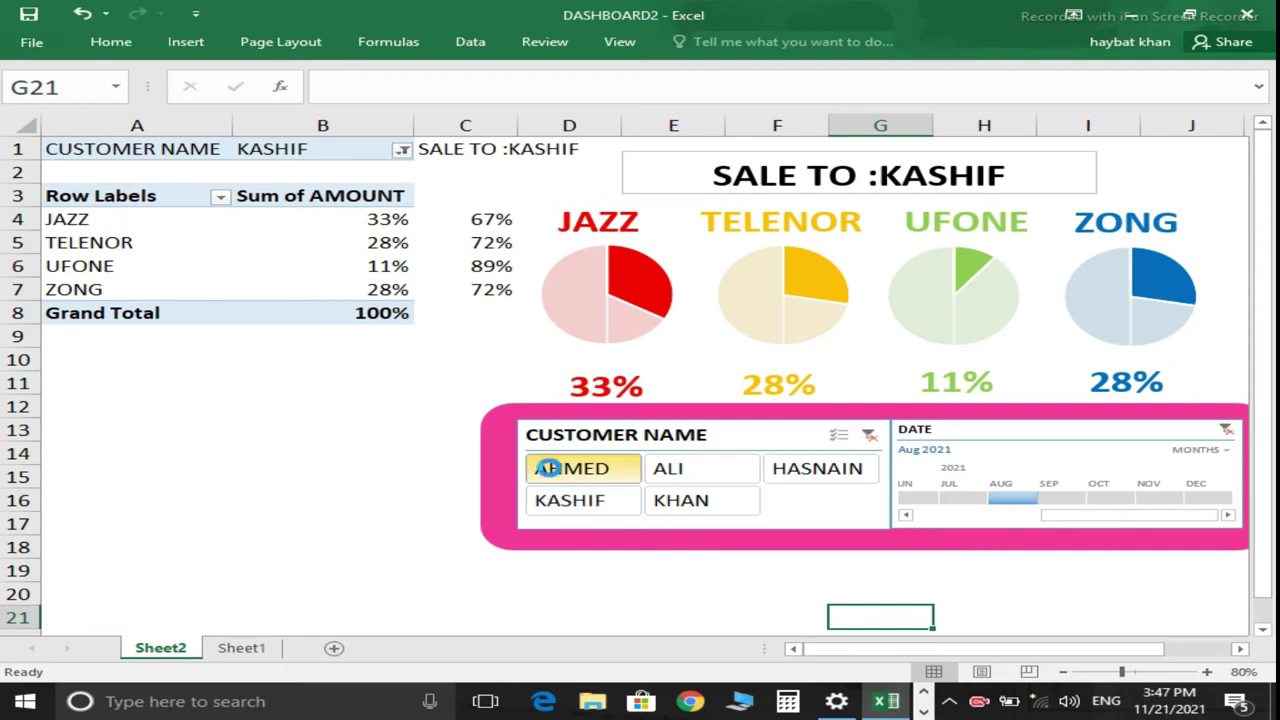
pyautogui.click(690, 473)
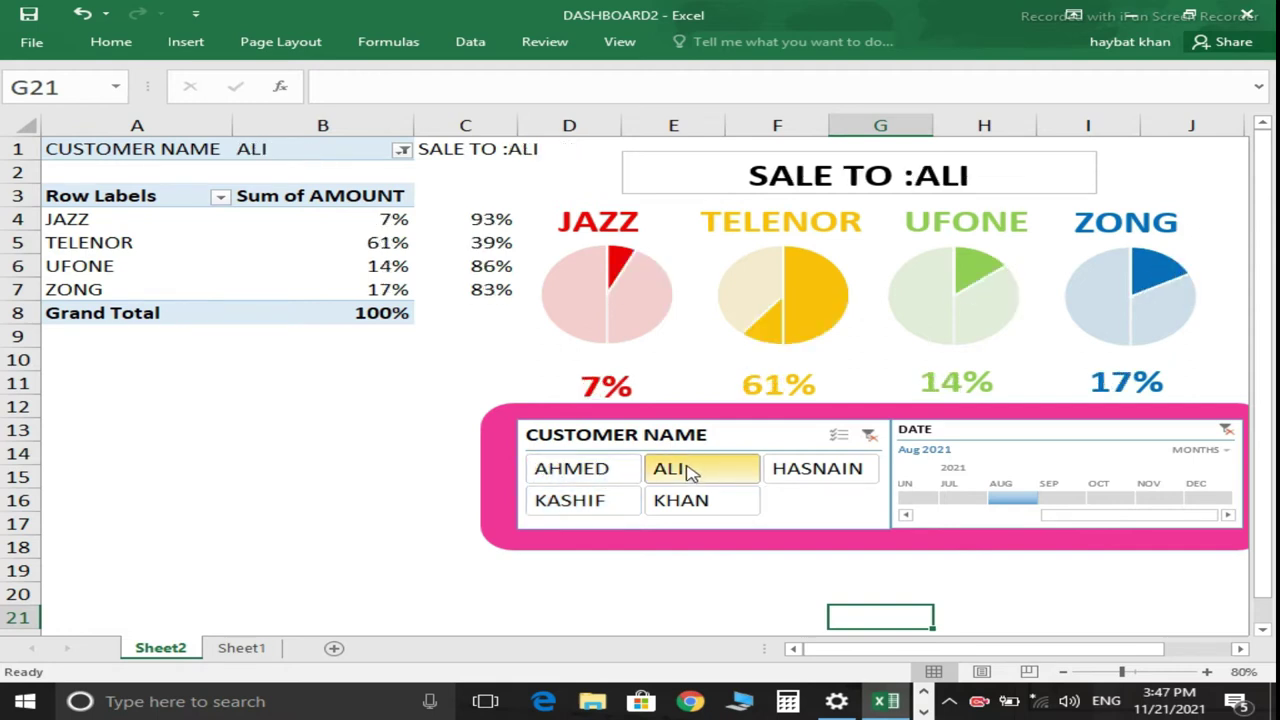
pyautogui.click(815, 472)
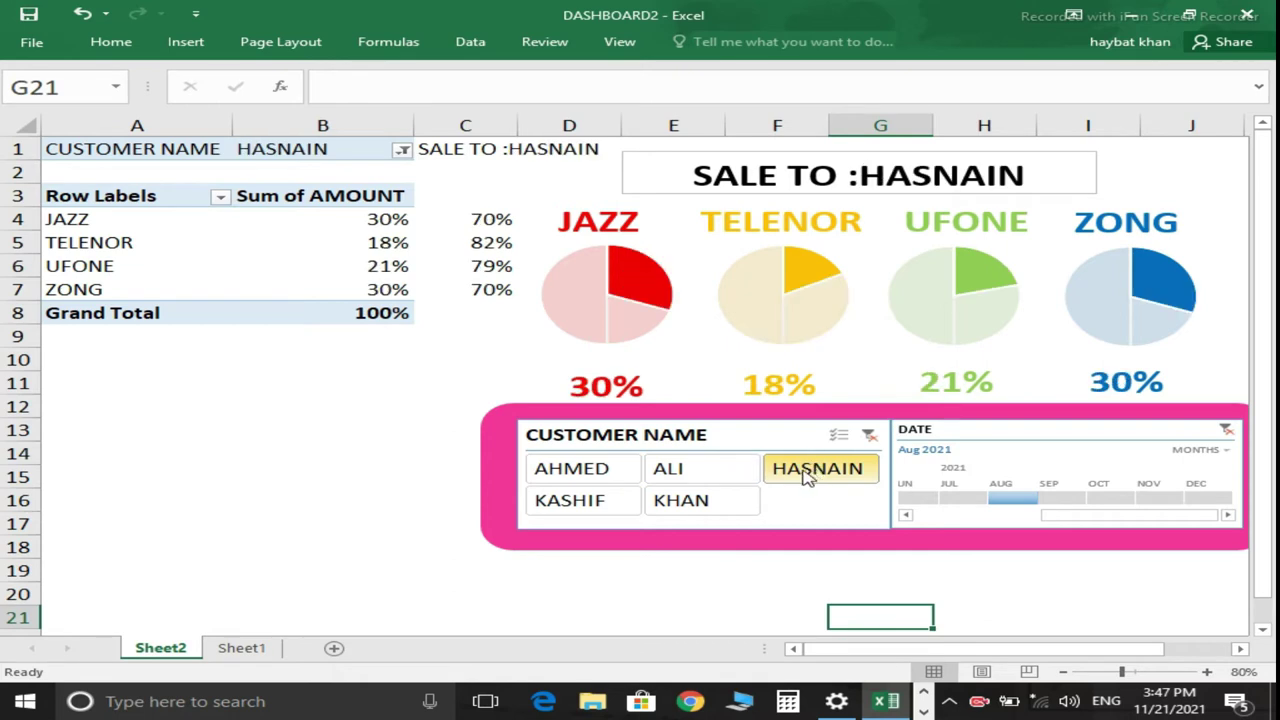
# Step the DATE timeline from June through November 2021, then back to June 2021.
pyautogui.click(922, 502)
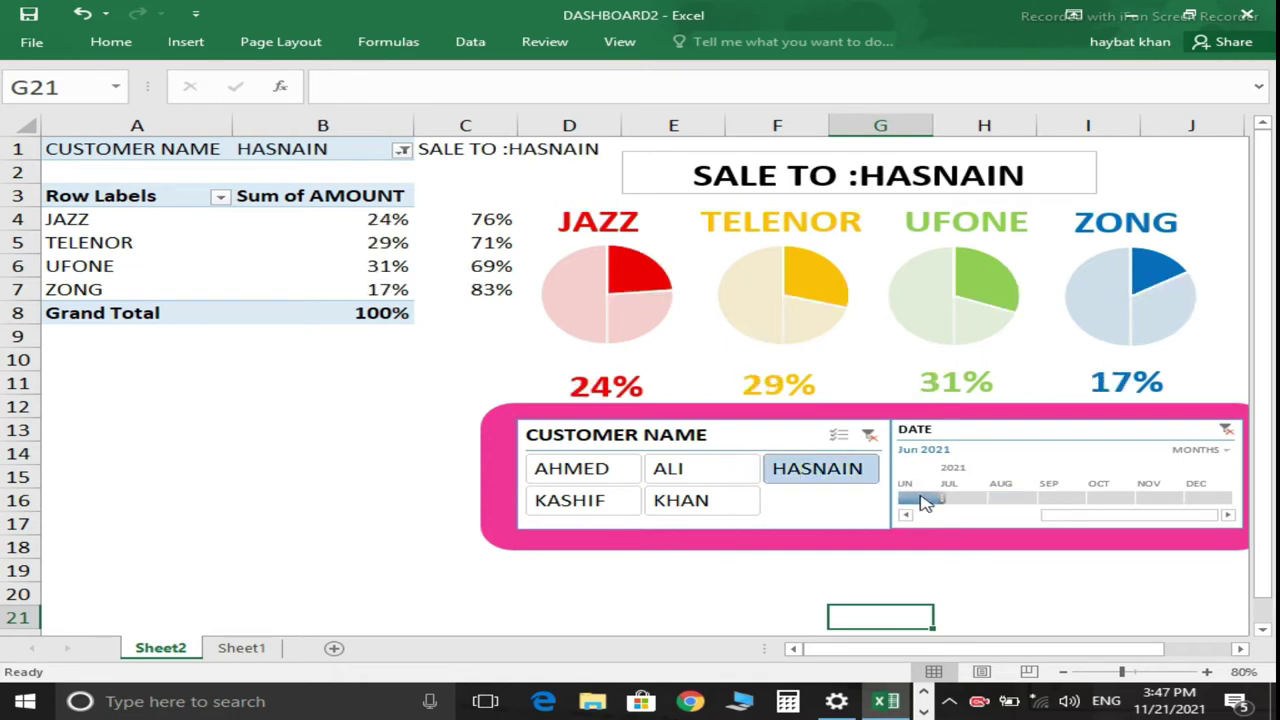
pyautogui.click(973, 500)
pyautogui.click(1004, 500)
pyautogui.click(1062, 499)
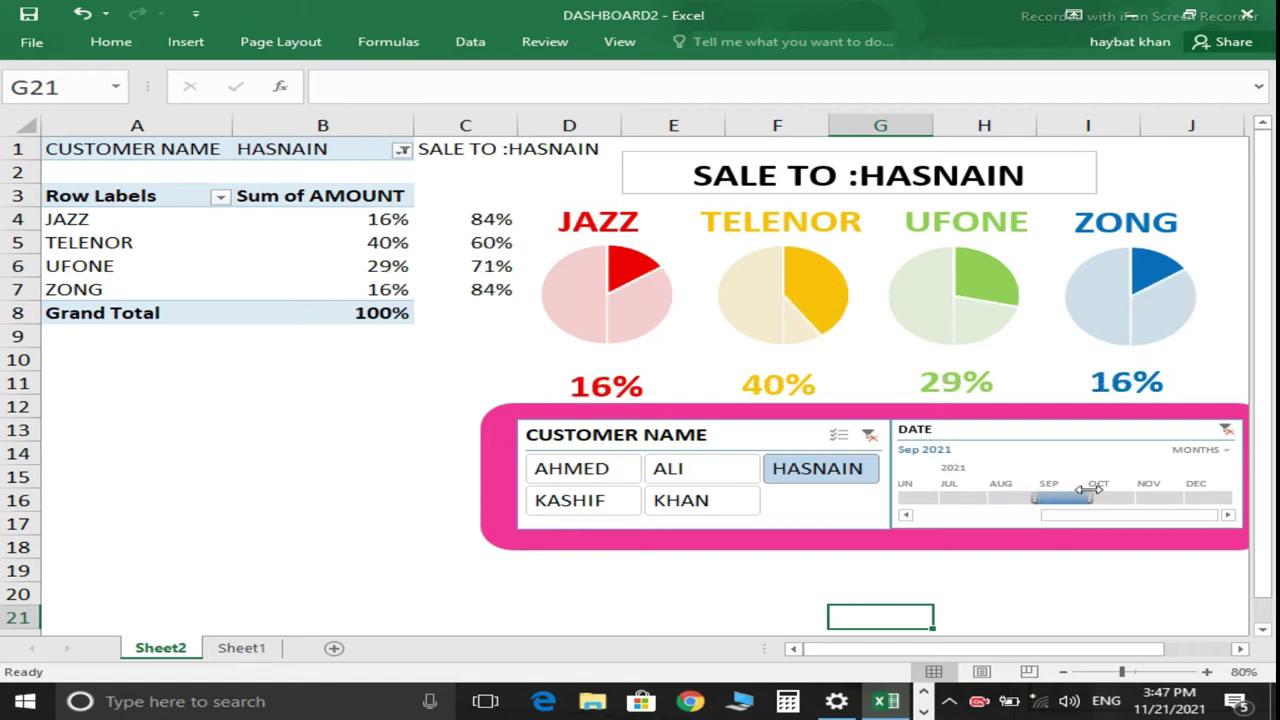
pyautogui.click(1112, 498)
pyautogui.click(1160, 498)
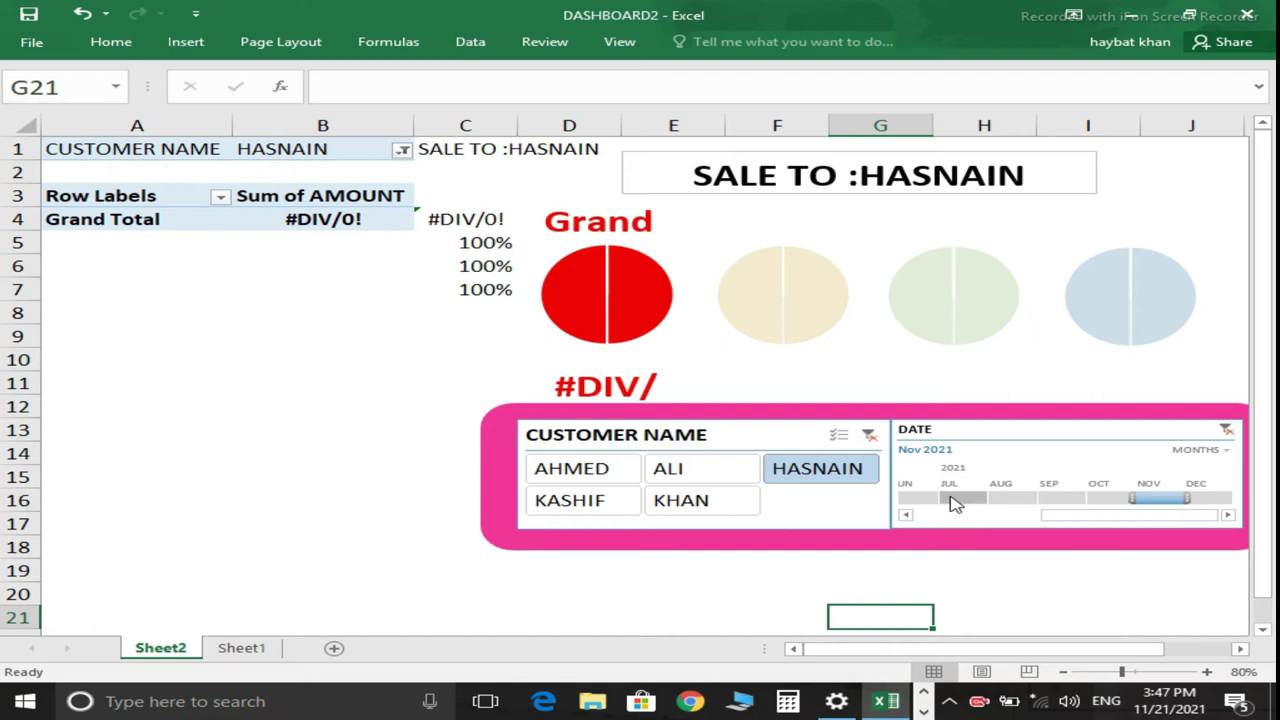
pyautogui.click(955, 499)
pyautogui.click(912, 499)
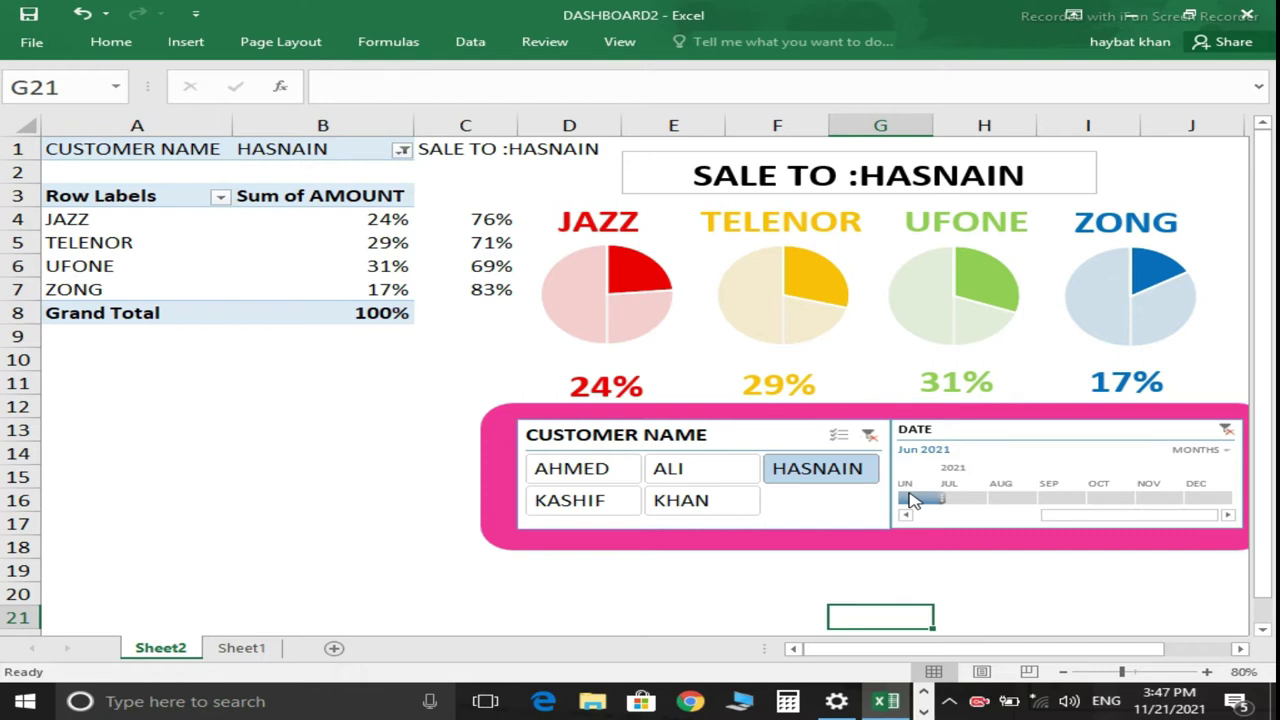
# Filter to KHAN, settle on AHMED, then view the sales data on Sheet1.
pyautogui.click(703, 508)
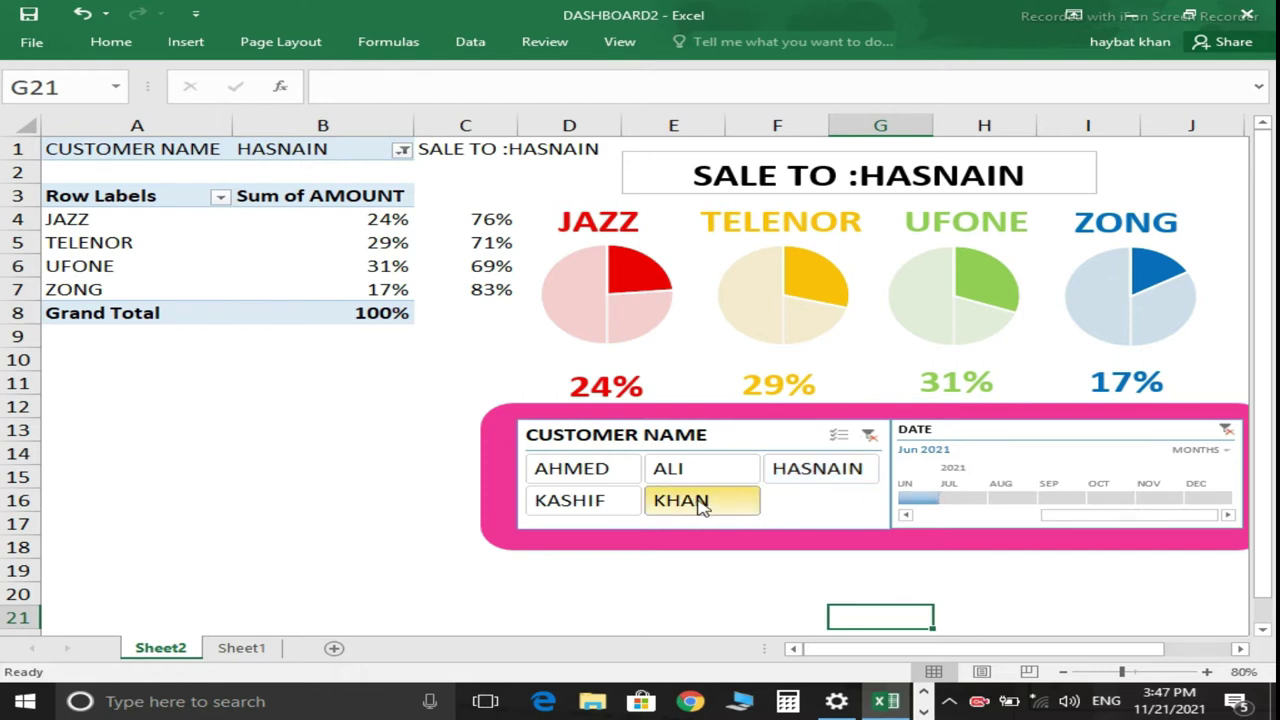
pyautogui.click(571, 473)
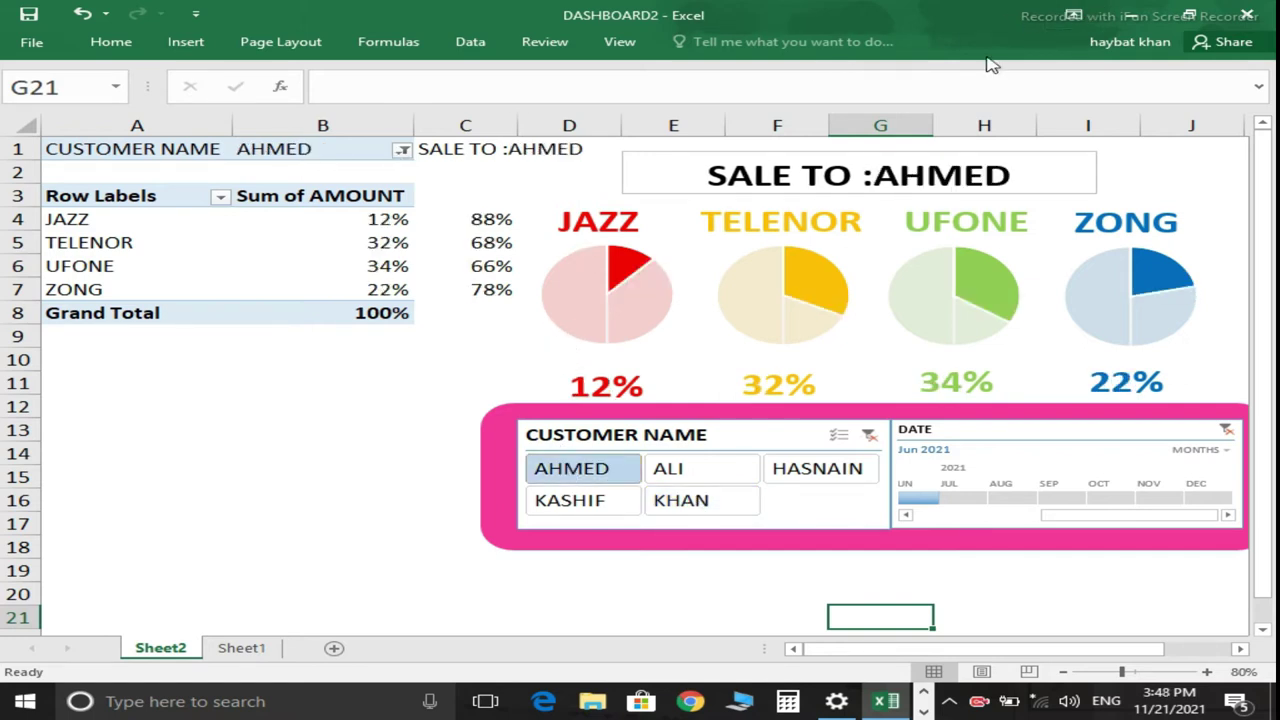
pyautogui.click(232, 651)
# Copy the whole DATE-to-AMOUNT sales table with Ctrl+A and Ctrl+C, then minimize Excel.
pyautogui.click(390, 468)
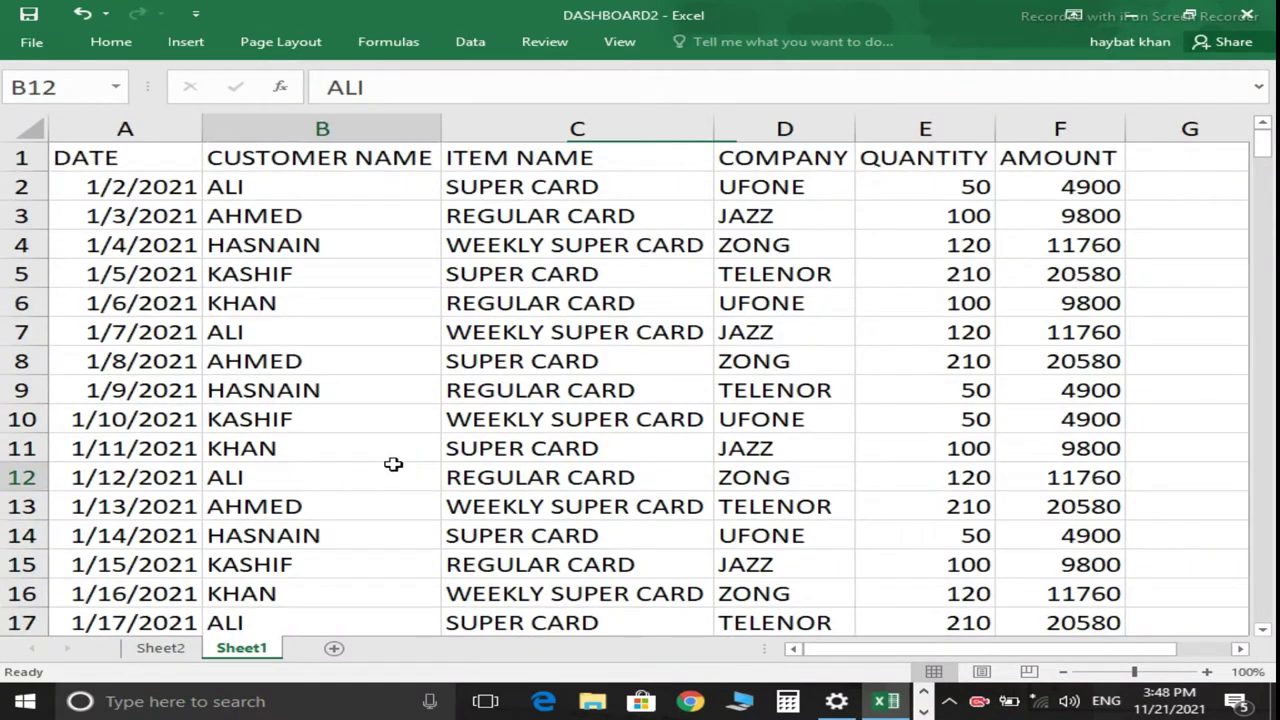
pyautogui.click(1207, 467)
pyautogui.hotkey('ctrl', 'a')
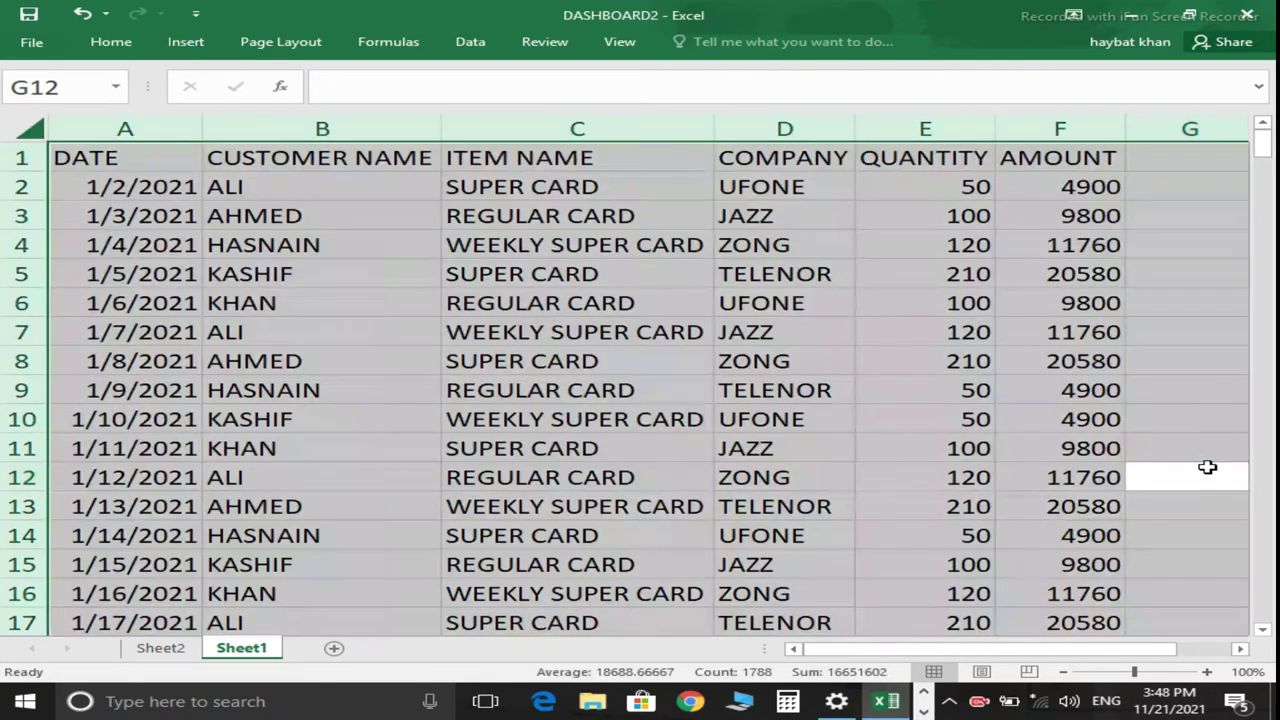
pyautogui.hotkey('ctrl', 'c')
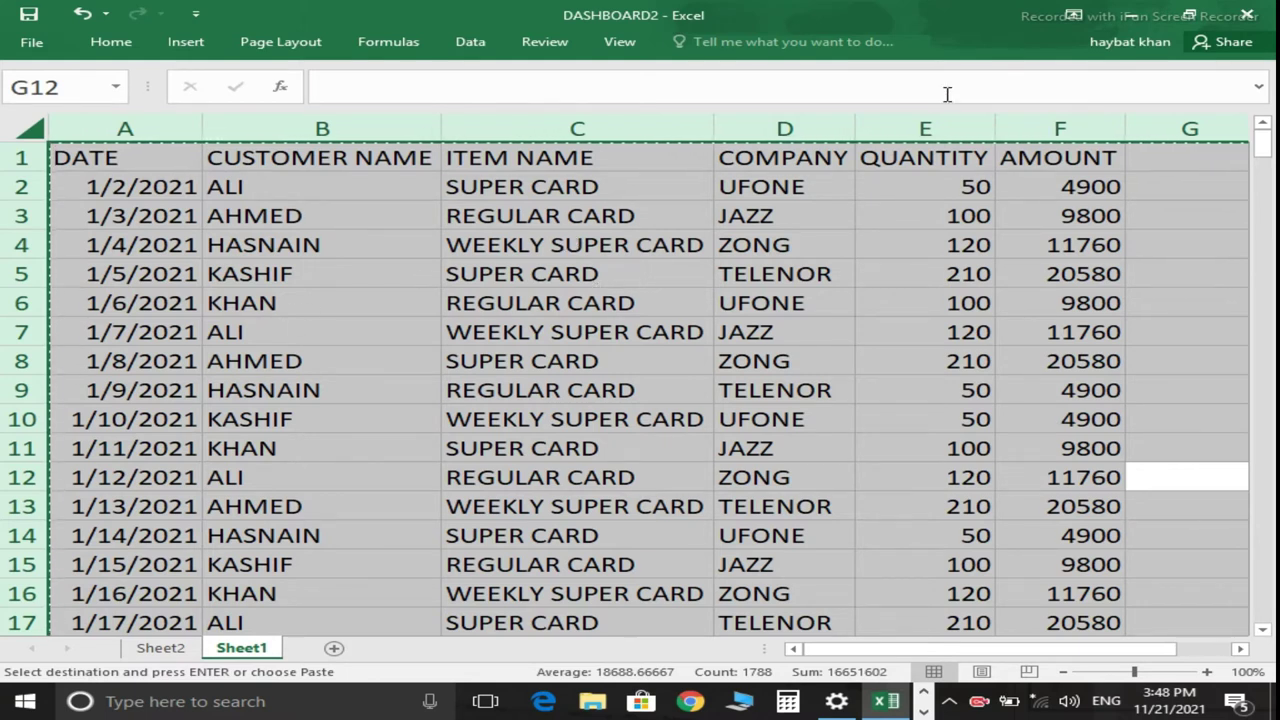
pyautogui.click(1128, 17)
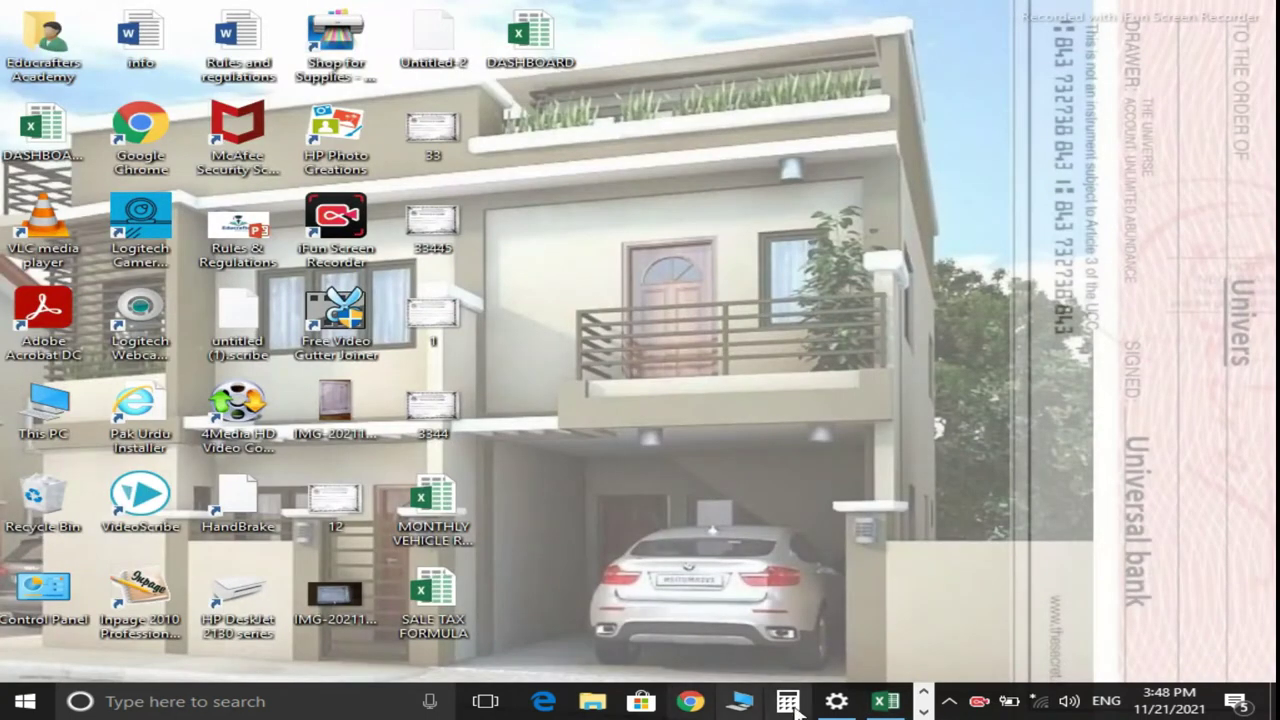
# Switch to the blank Book1 workbook and paste the sales table at A1.
pyautogui.click(889, 703)
pyautogui.click(889, 703)
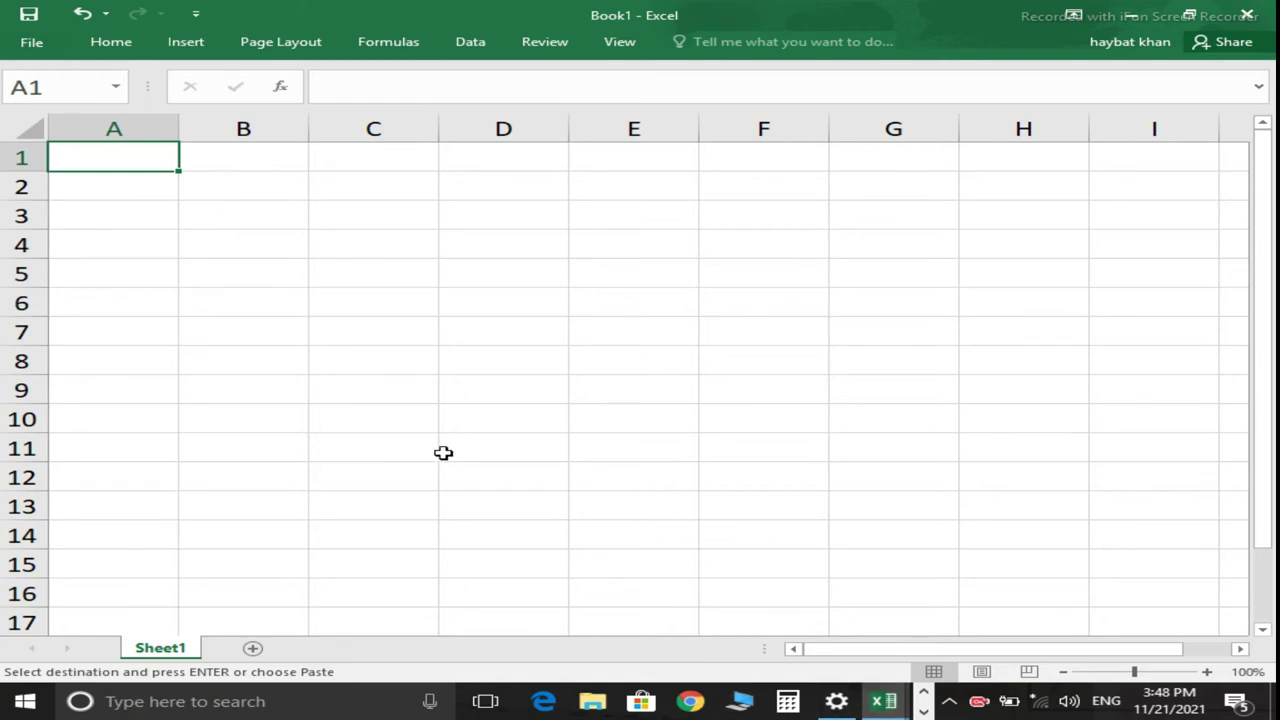
pyautogui.hotkey('ctrl', 'v')
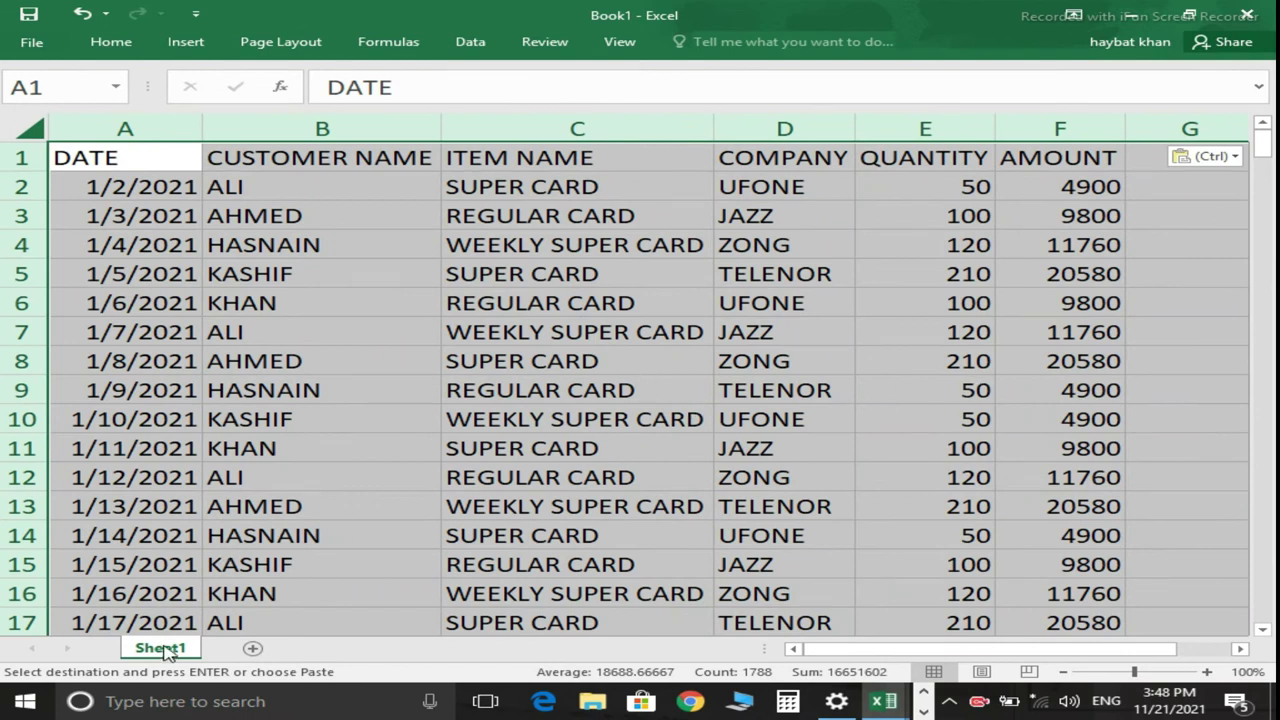
# Deselect the pasted range and place the active cell inside the sales table.
pyautogui.click(567, 452)
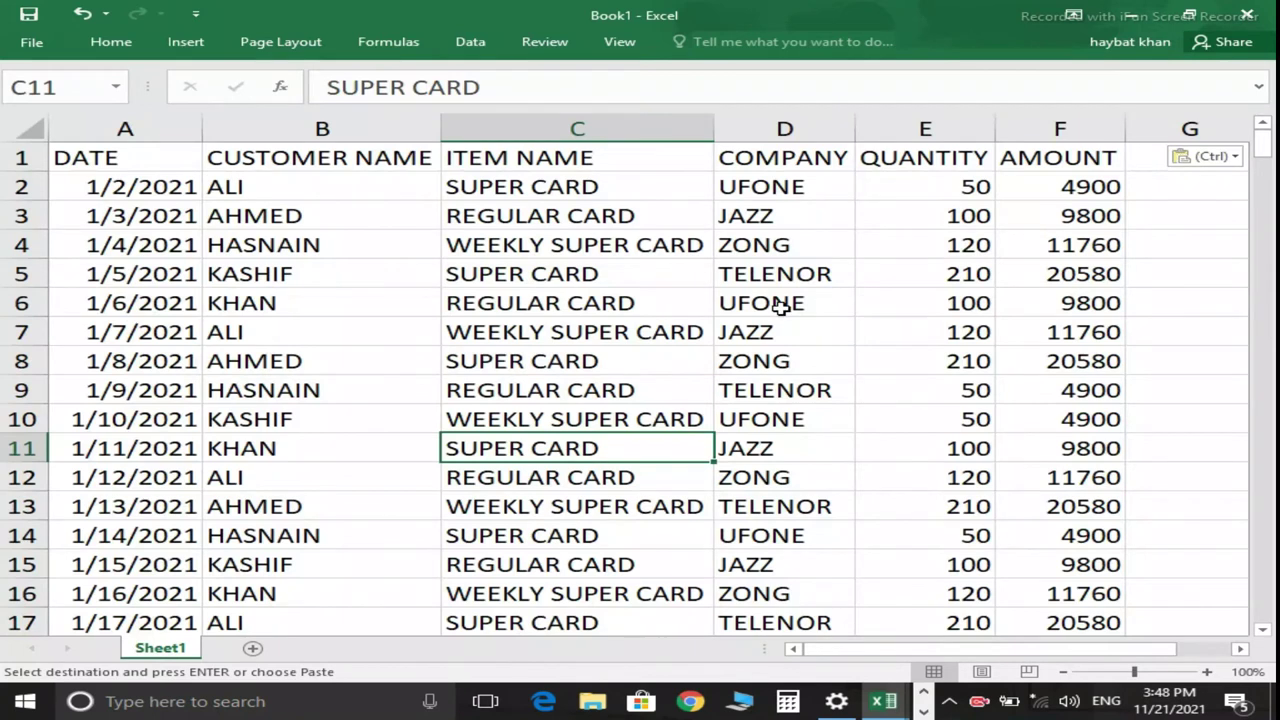
pyautogui.click(1208, 372)
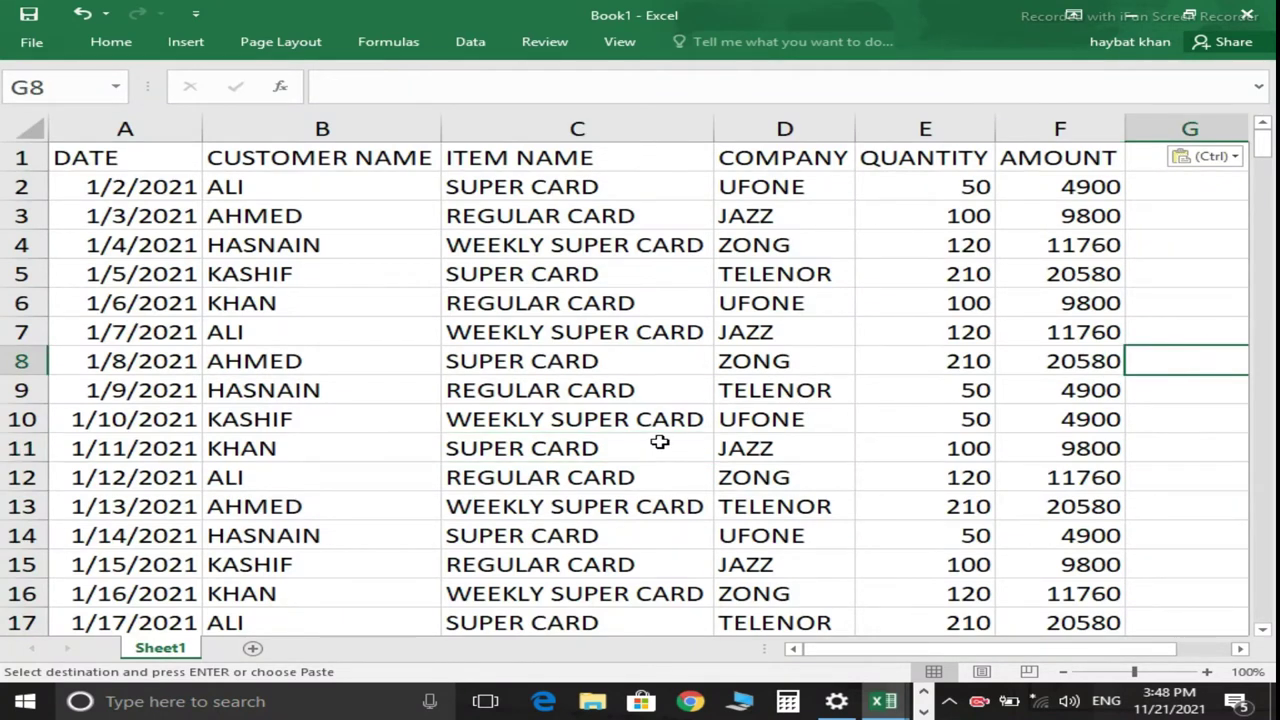
pyautogui.click(660, 442)
pyautogui.click(526, 485)
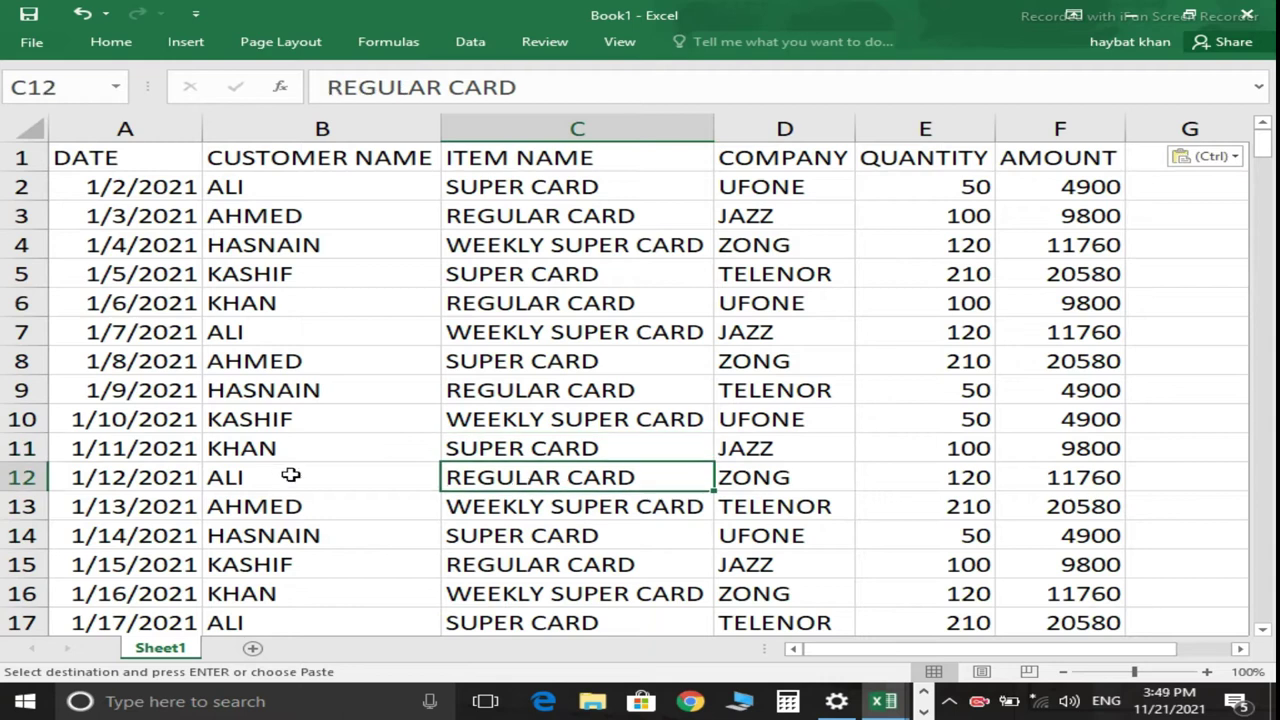
pyautogui.click(290, 475)
pyautogui.click(756, 445)
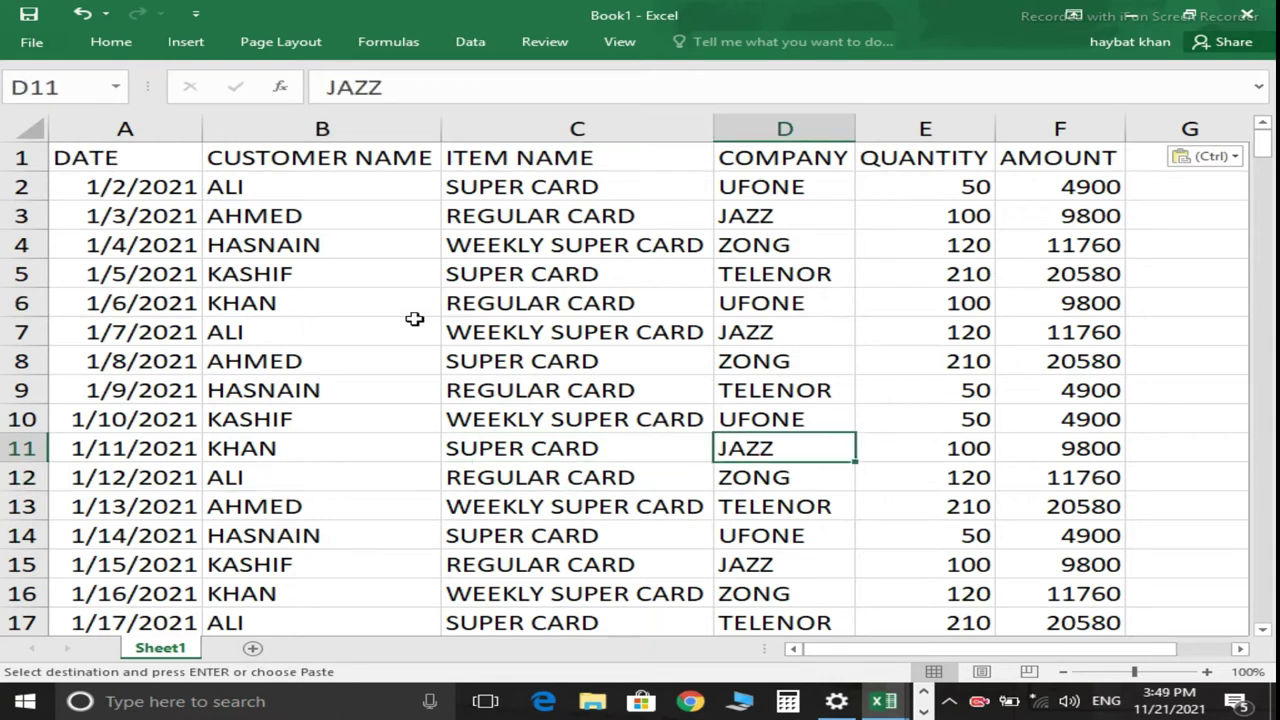
# Insert a PivotTable from Sheet1!$A$1:$F$298 on a New Worksheet, then return to Sheet1.
pyautogui.click(186, 44)
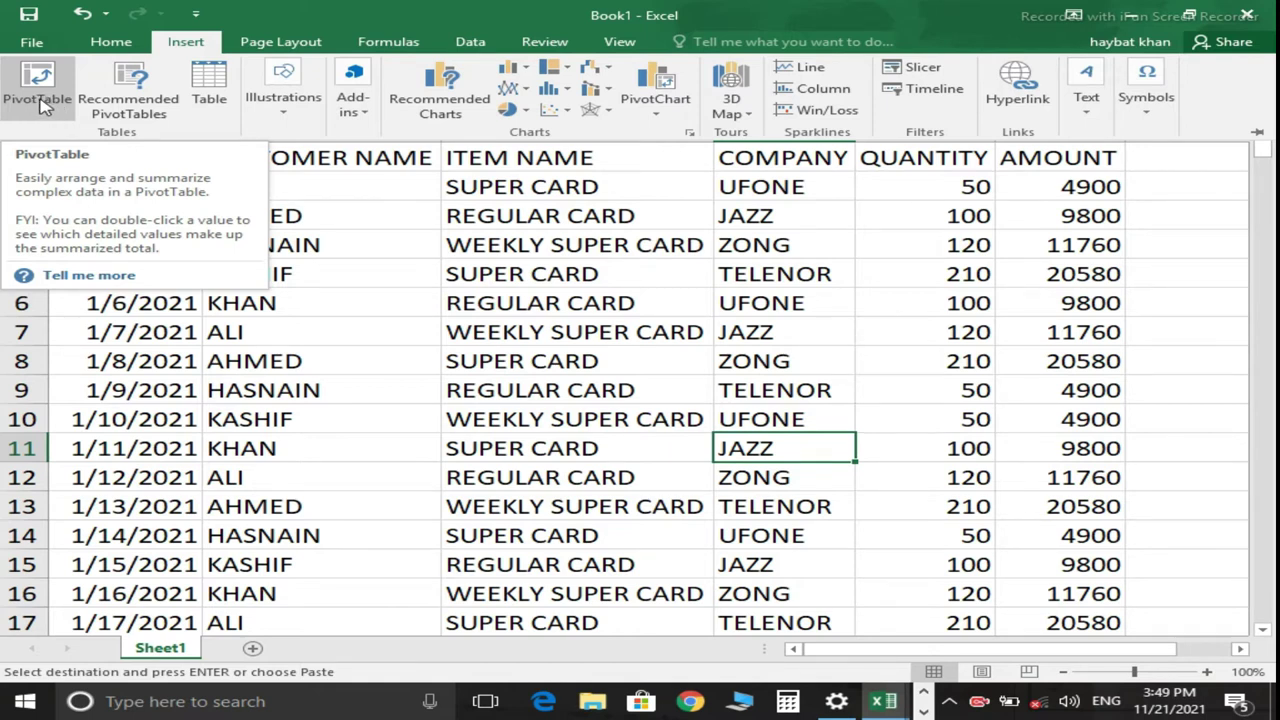
pyautogui.click(44, 107)
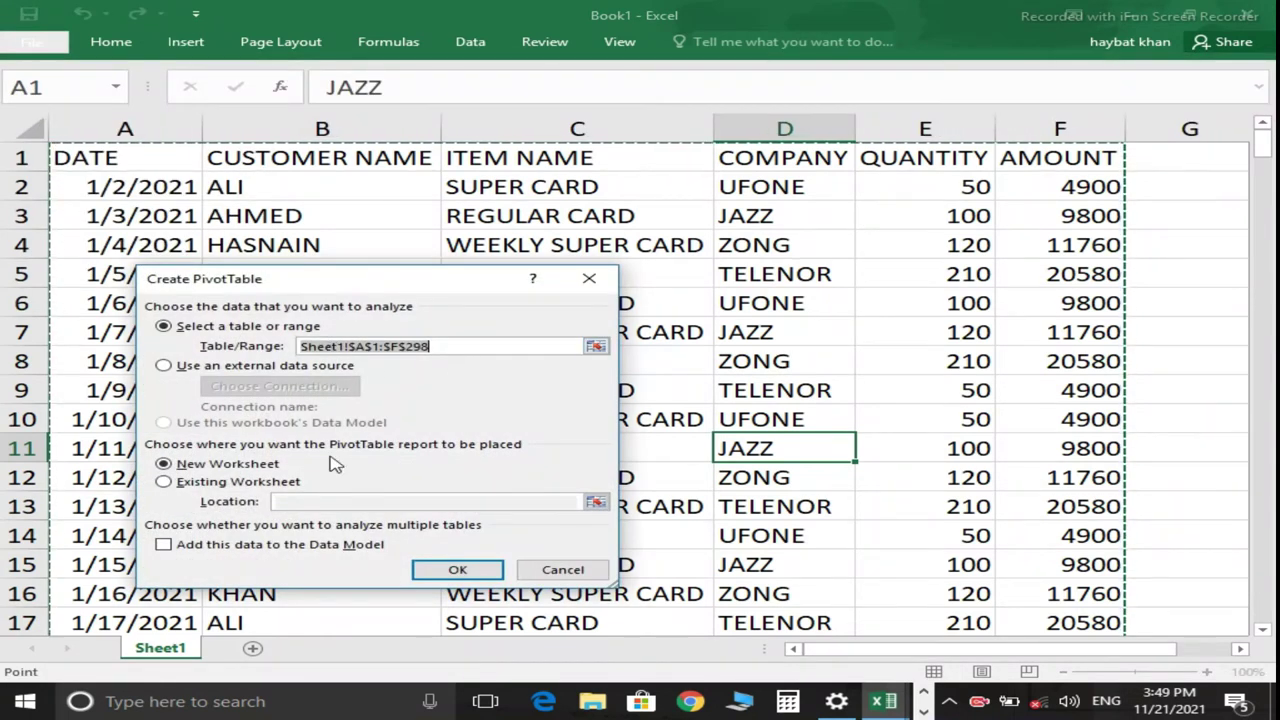
pyautogui.click(421, 567)
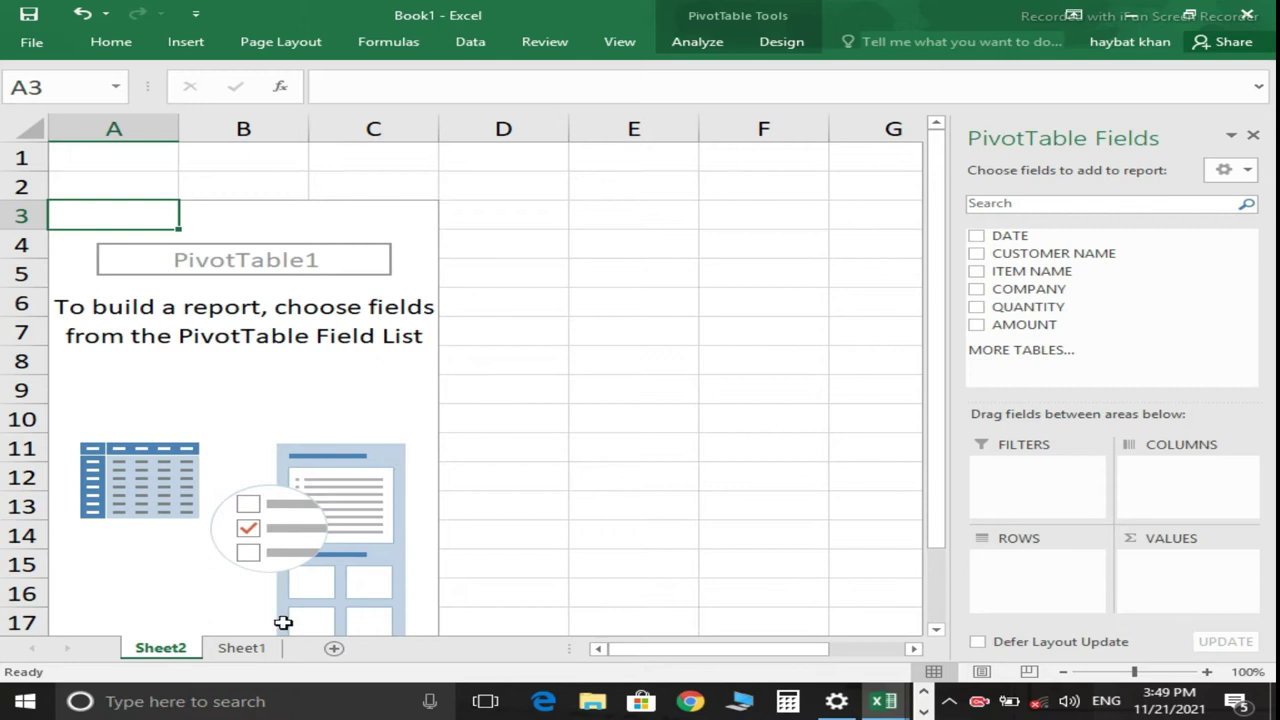
pyautogui.click(236, 652)
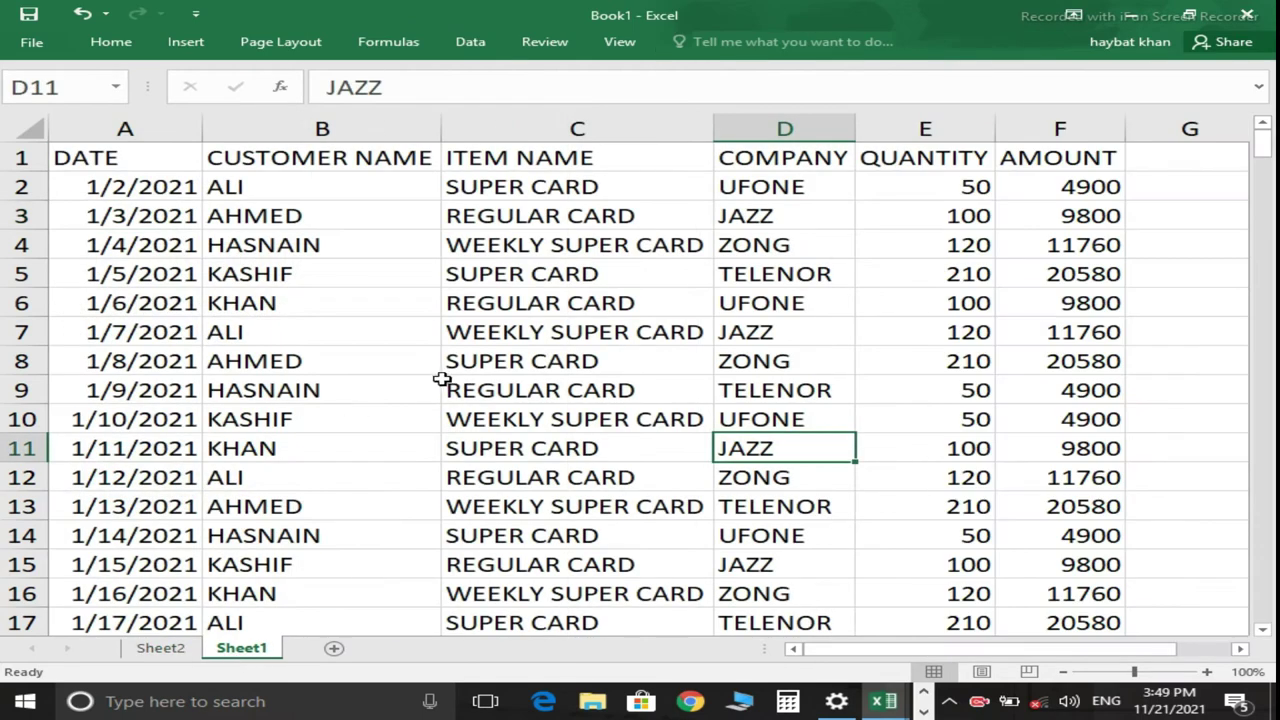
# On Sheet2, put CUSTOMER NAME in Filters, AMOUNT in Values and COMPANY in Rows.
pyautogui.click(158, 655)
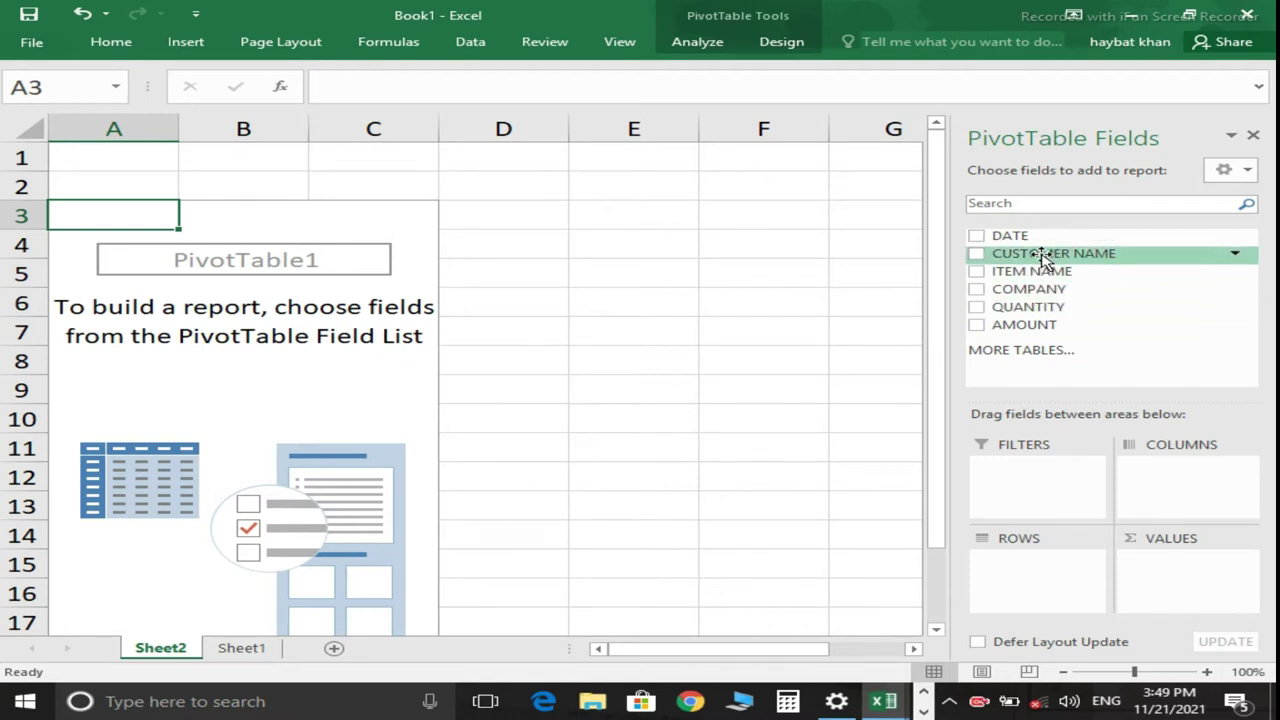
pyautogui.moveTo(1040, 255); pyautogui.dragTo(1010, 470)
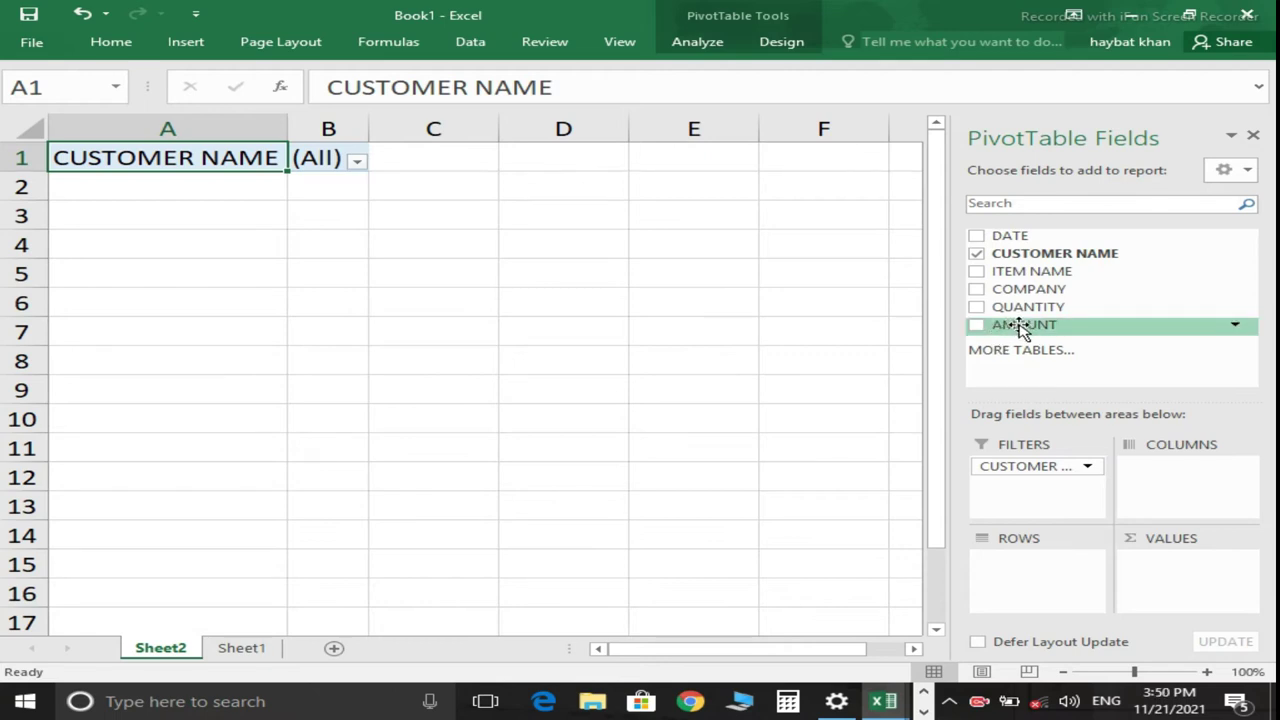
pyautogui.moveTo(1020, 330); pyautogui.dragTo(1165, 560)
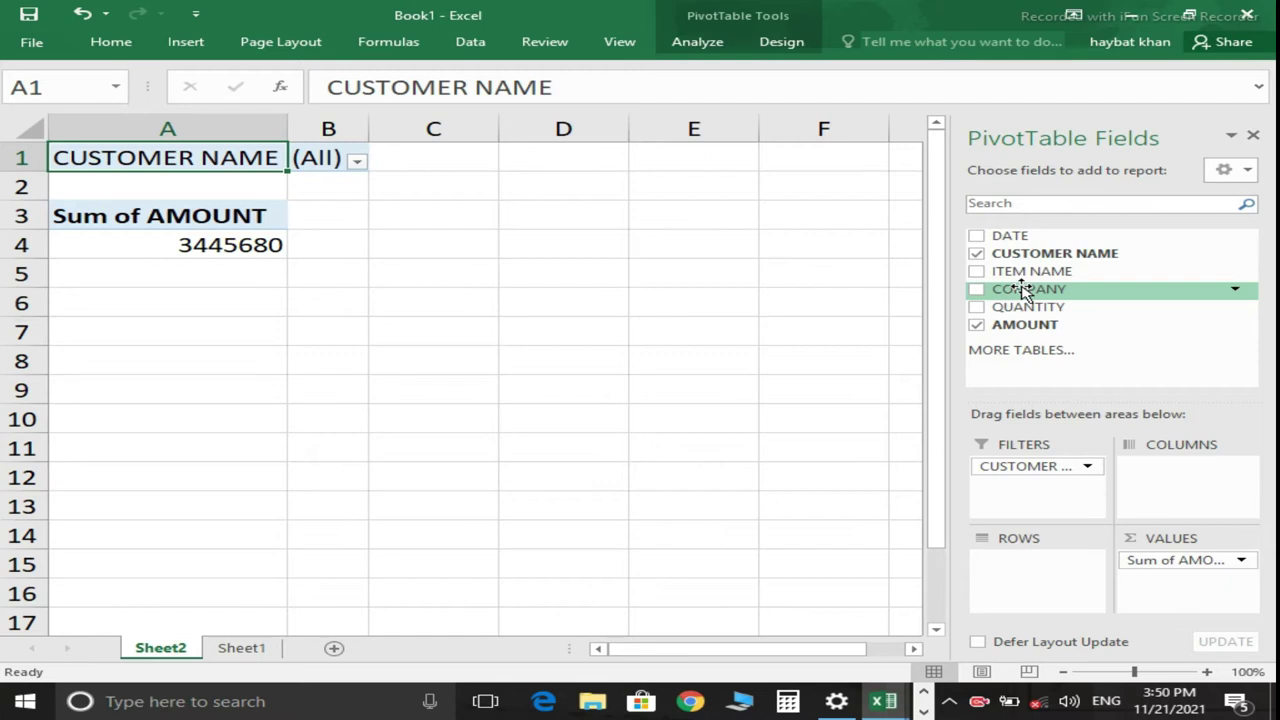
pyautogui.moveTo(1020, 289)
pyautogui.mouseDown()
pyautogui.moveTo(1008, 571)
pyautogui.moveTo(1026, 569)
pyautogui.mouseUp()
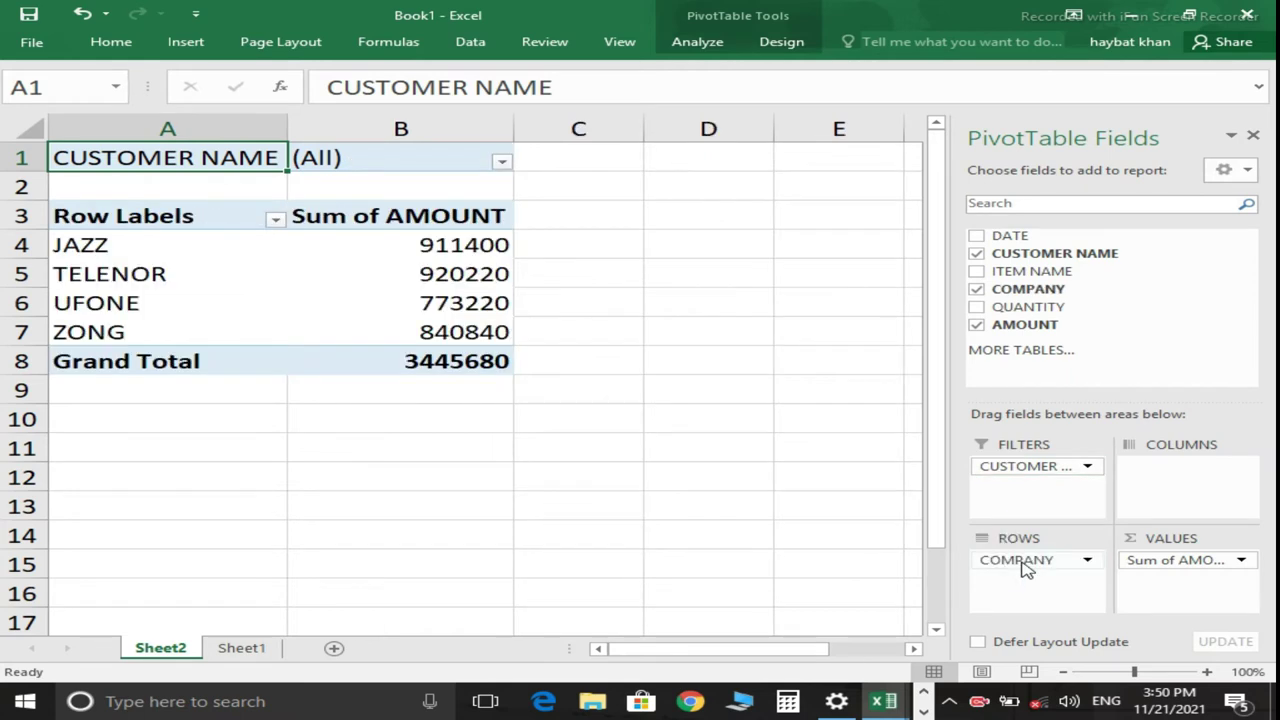
pyautogui.click(840, 508)
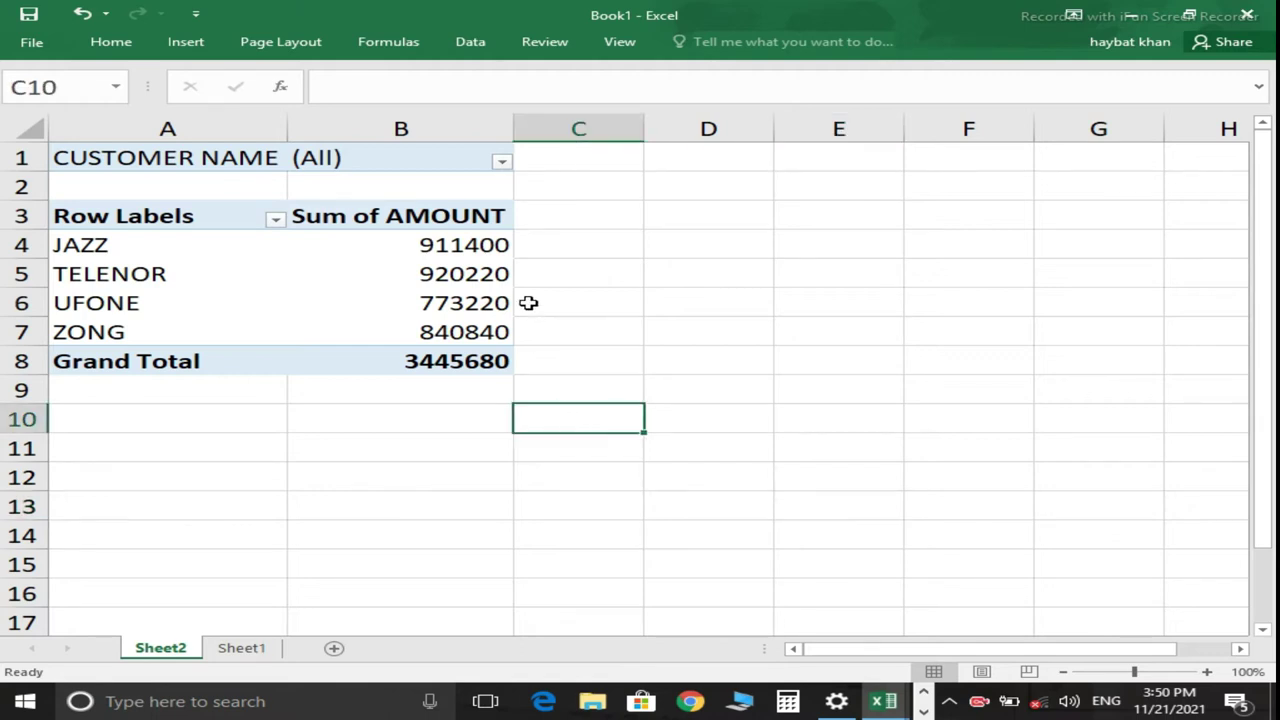
# Show the pivot's Sum of AMOUNT as % of Column Total.
pyautogui.click(400, 245)
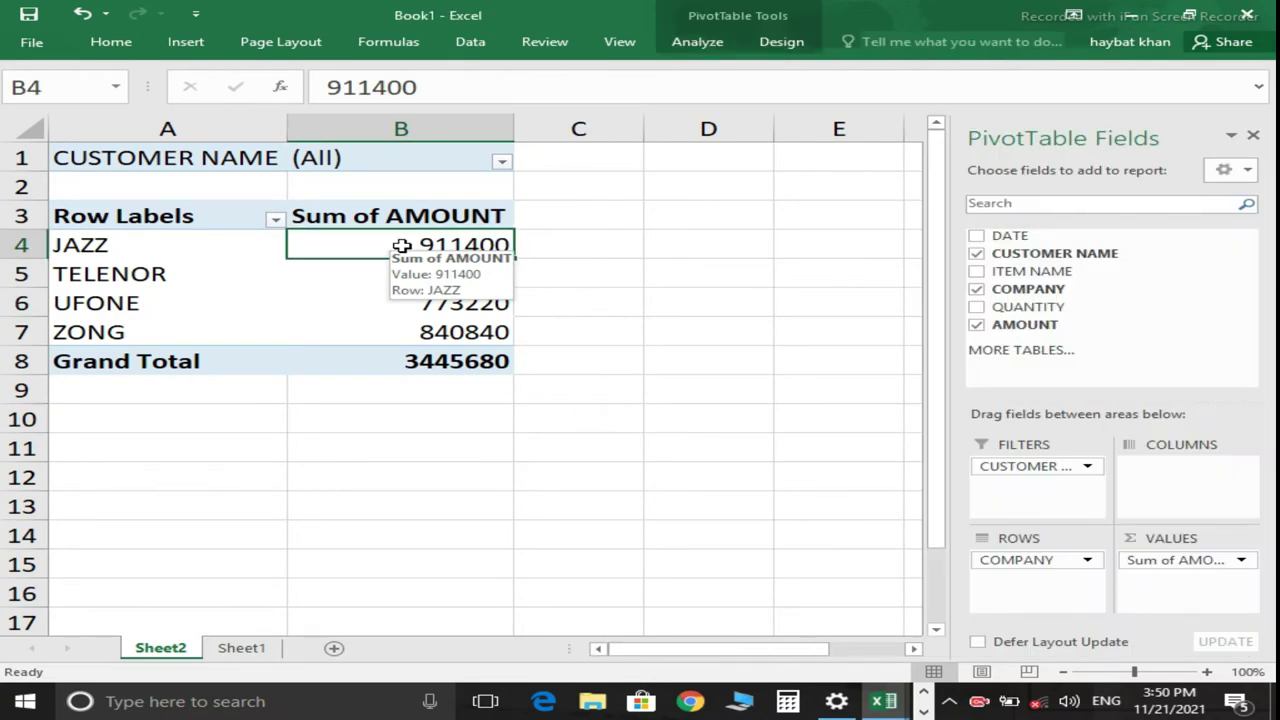
pyautogui.rightClick(404, 248)
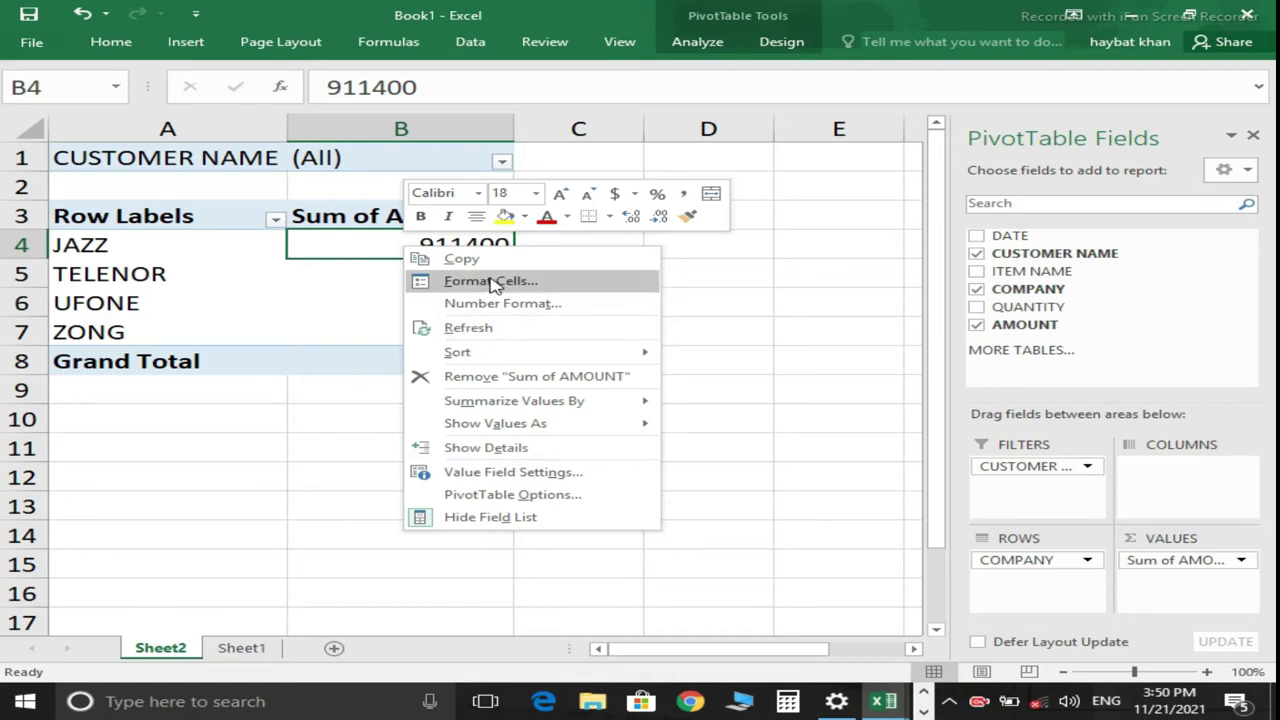
pyautogui.rightClick(360, 246)
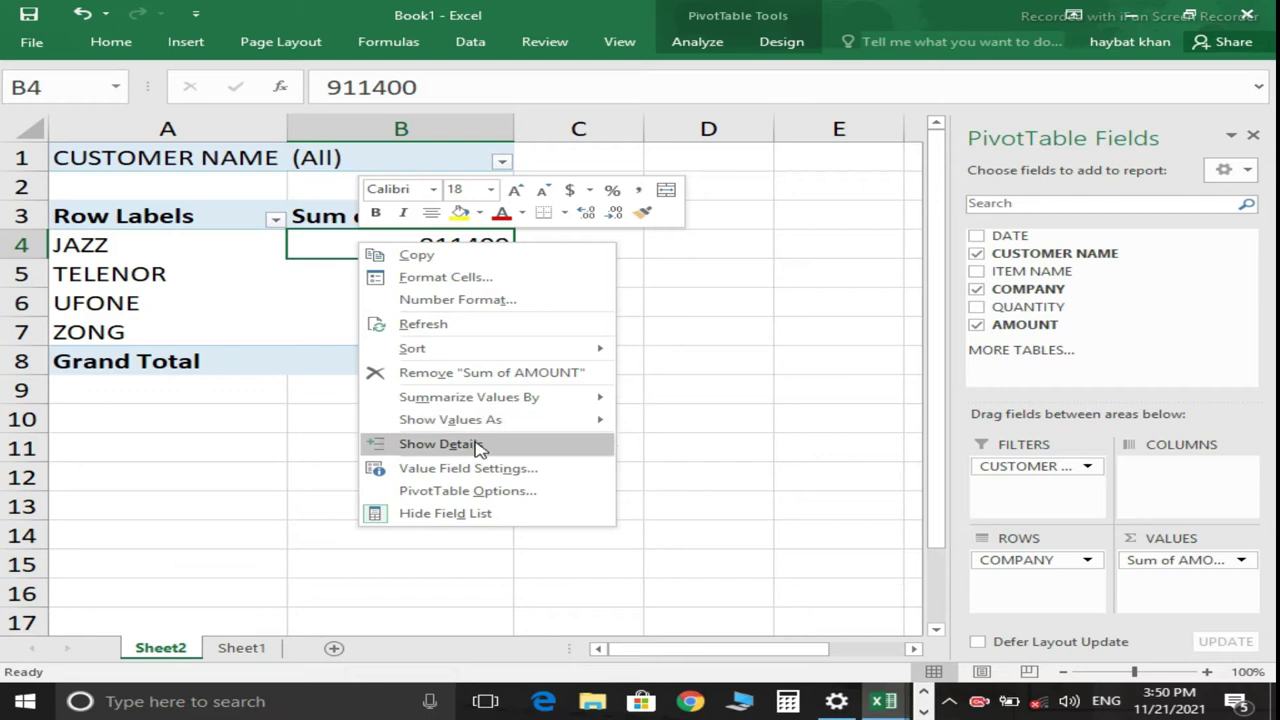
pyautogui.moveTo(466, 430)
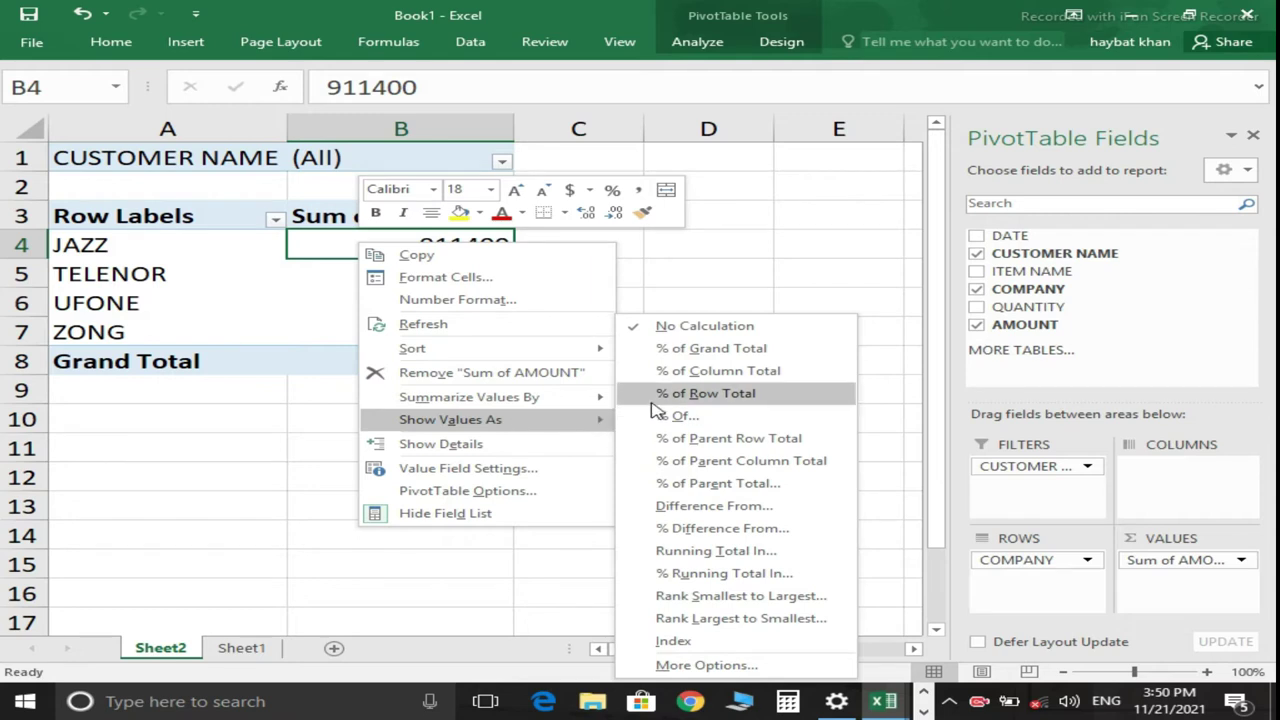
pyautogui.click(709, 371)
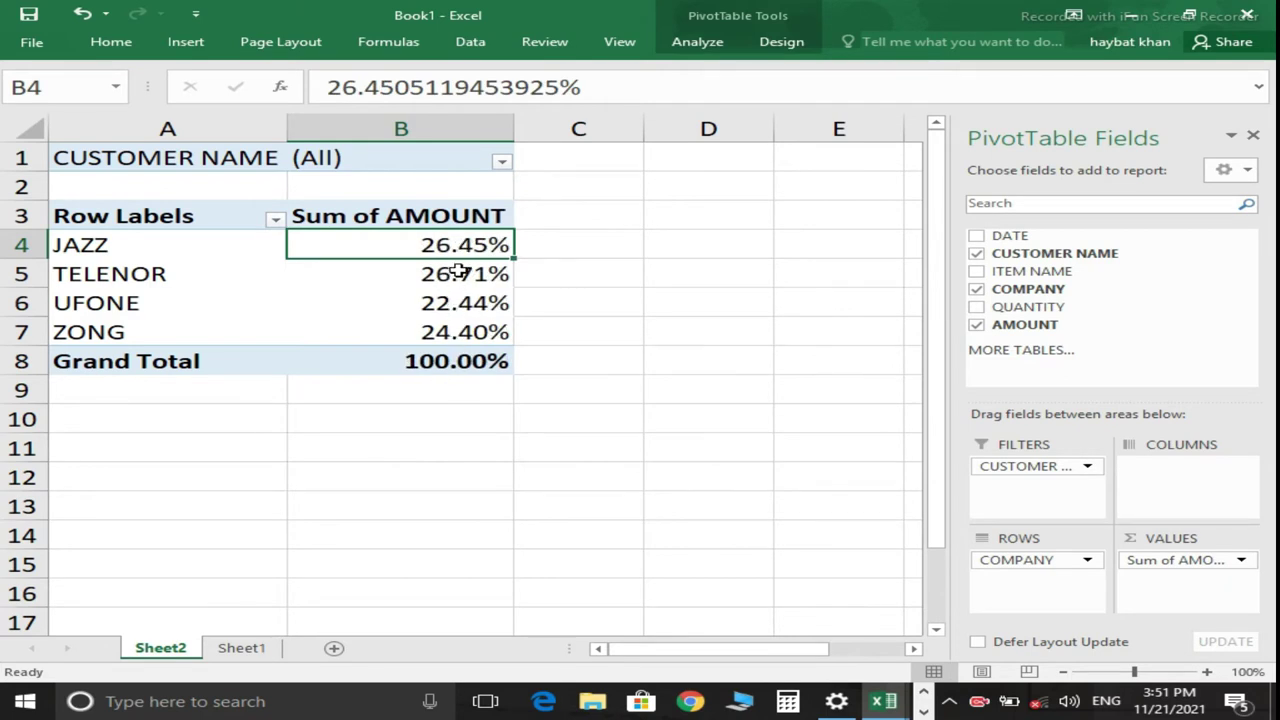
# Format the pivot values as Percentage with 0 decimal places.
pyautogui.rightClick(347, 244)
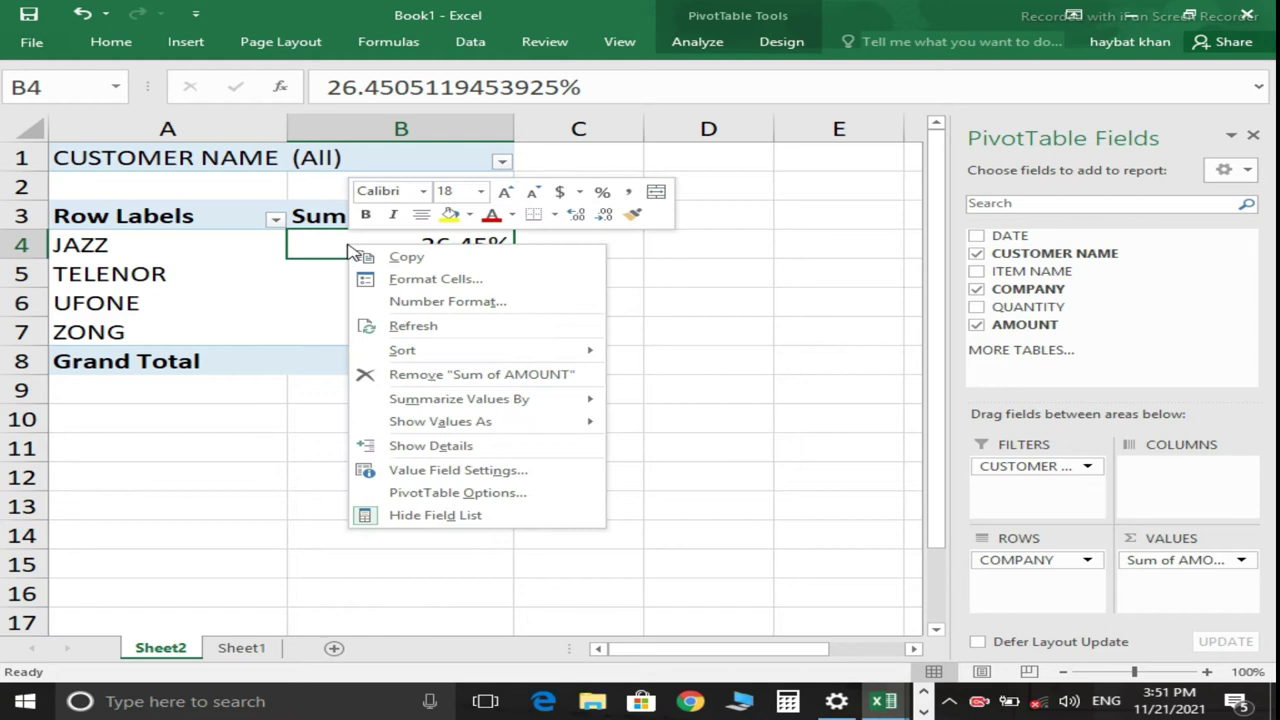
pyautogui.click(401, 303)
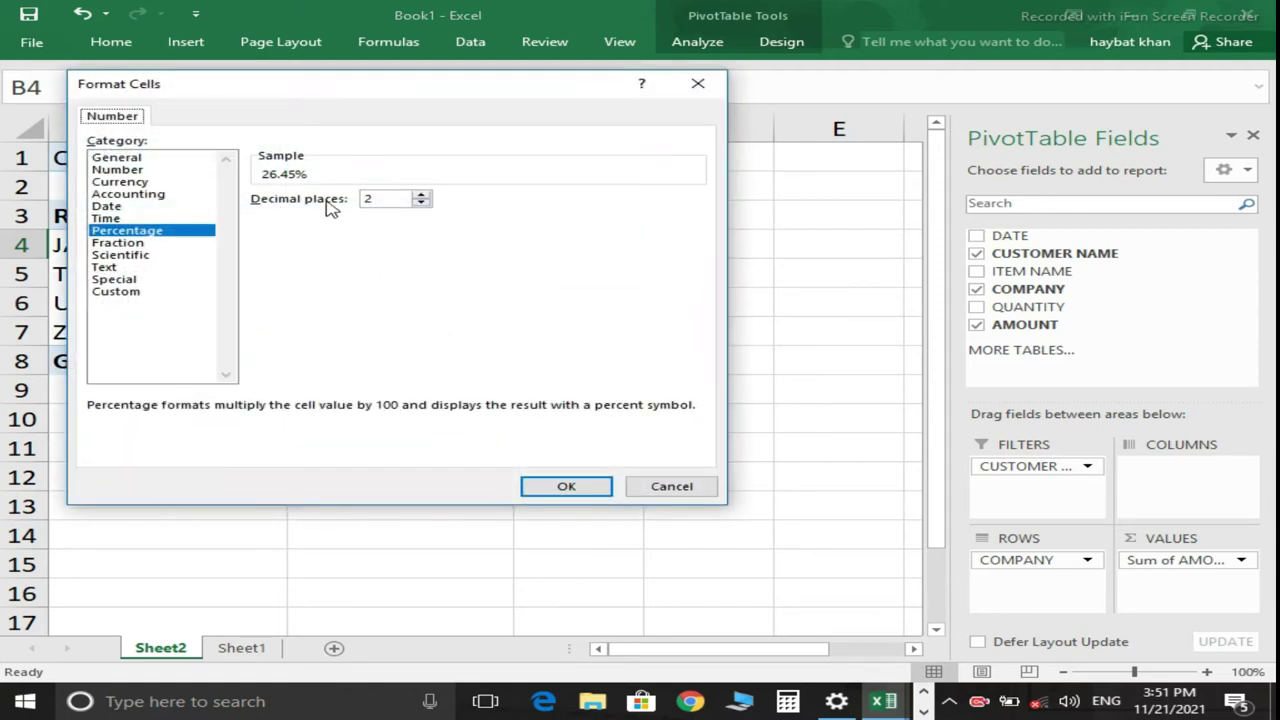
pyautogui.doubleClick(422, 204)
pyautogui.click(596, 490)
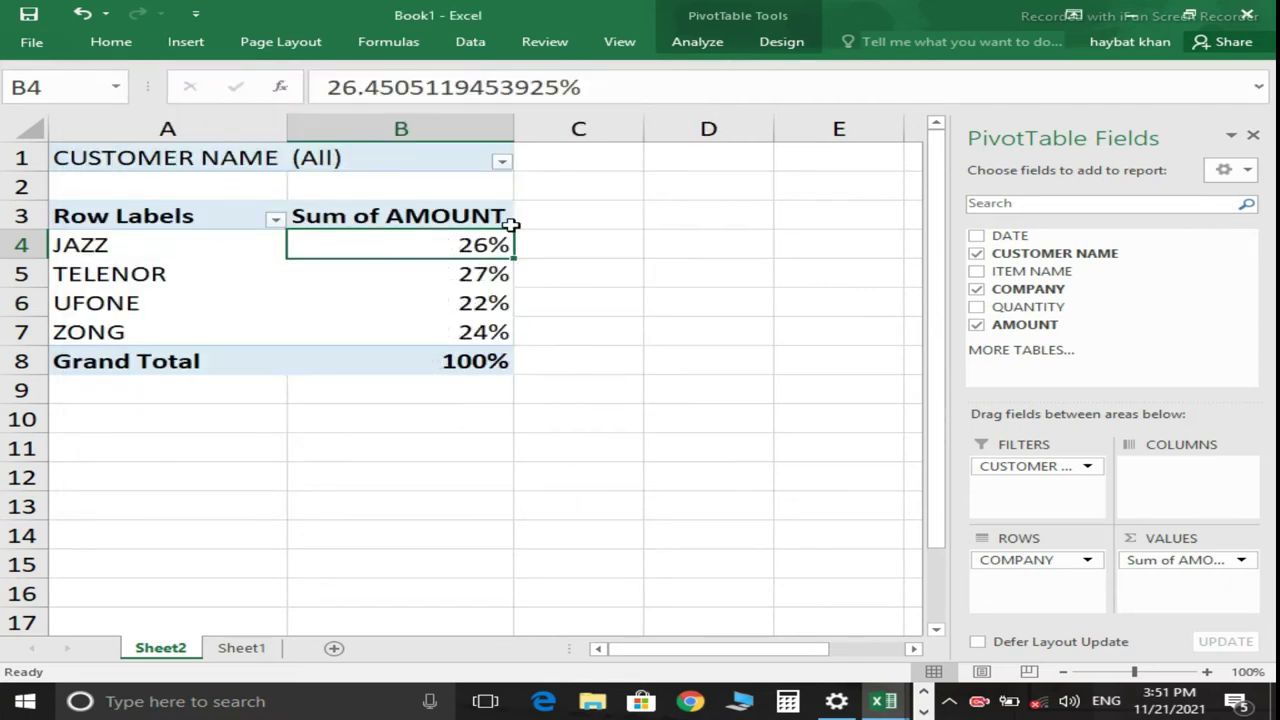
pyautogui.click(563, 245)
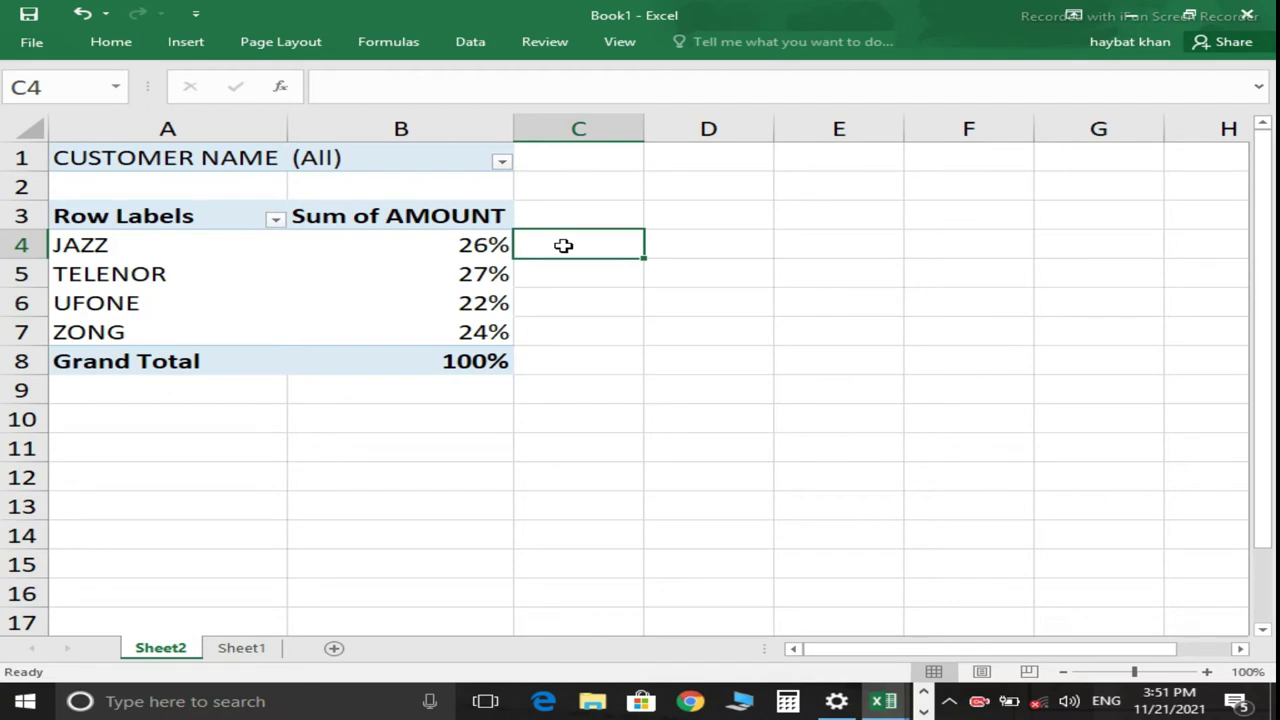
# Enter =1-B4 in C4 as a plain cell reference instead of GETPIVOTDATA.
pyautogui.write('=')
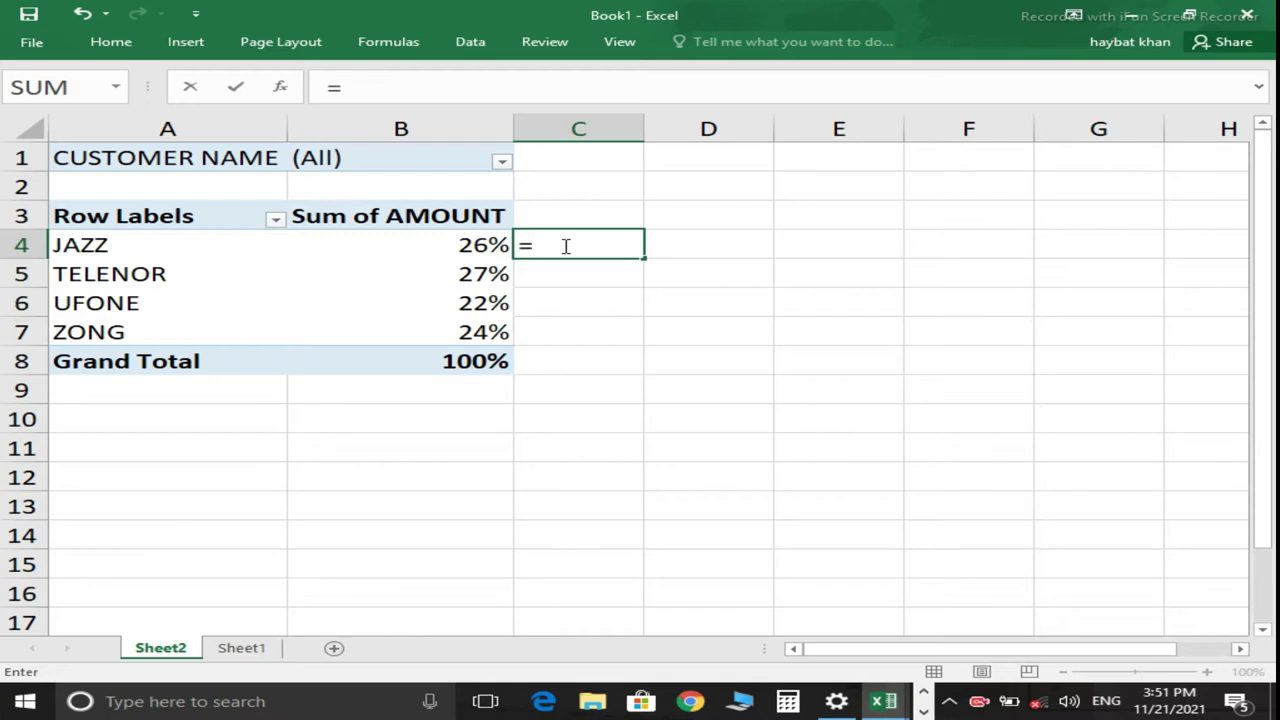
pyautogui.press('Left')
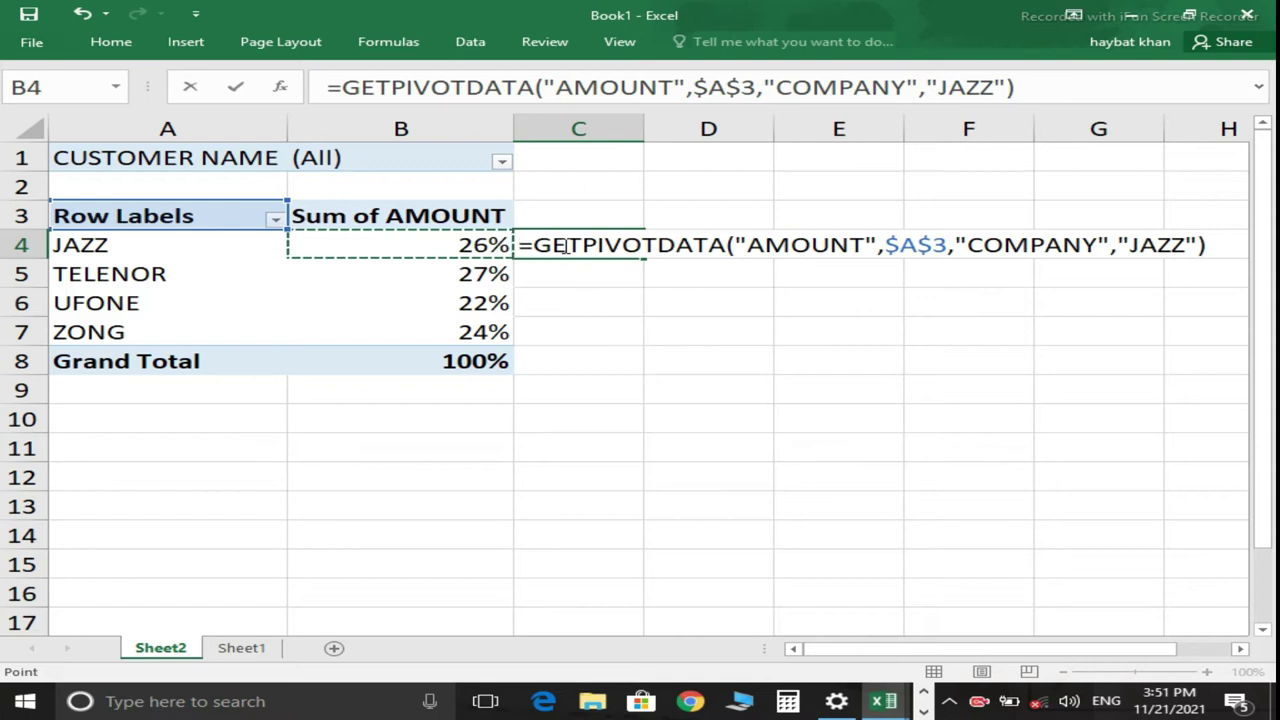
pyautogui.press('Escape')
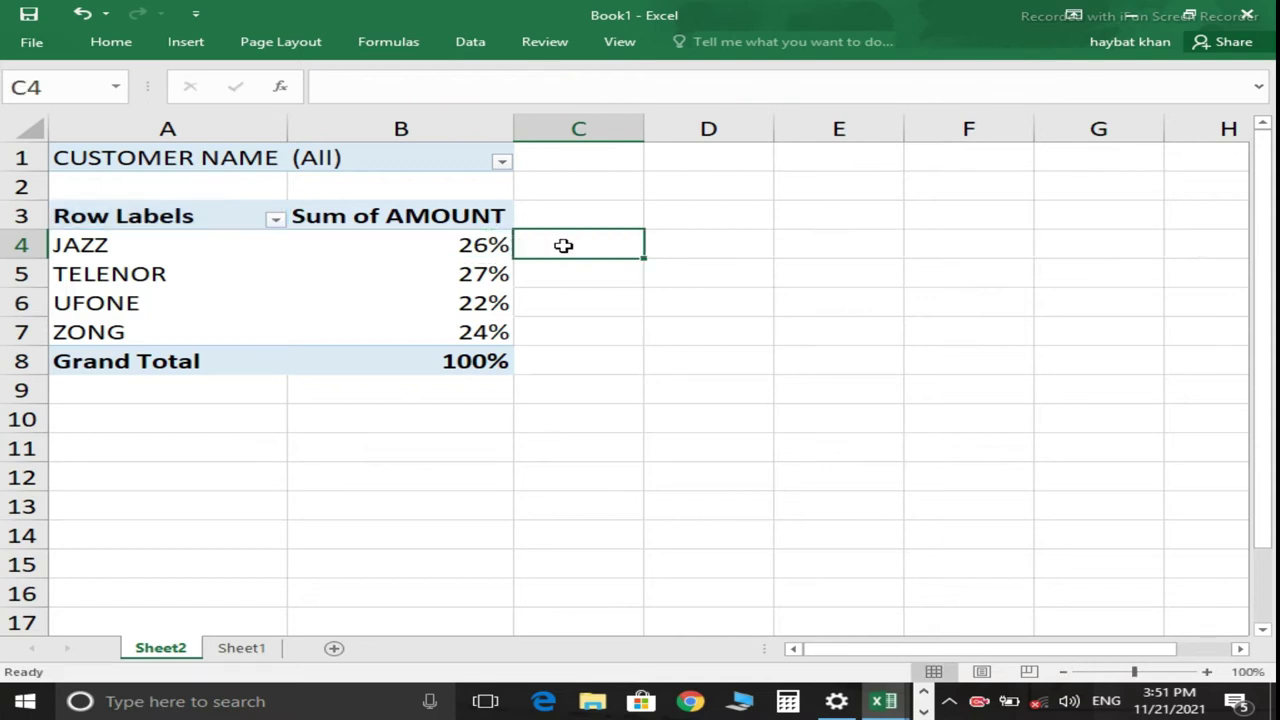
pyautogui.write('=')
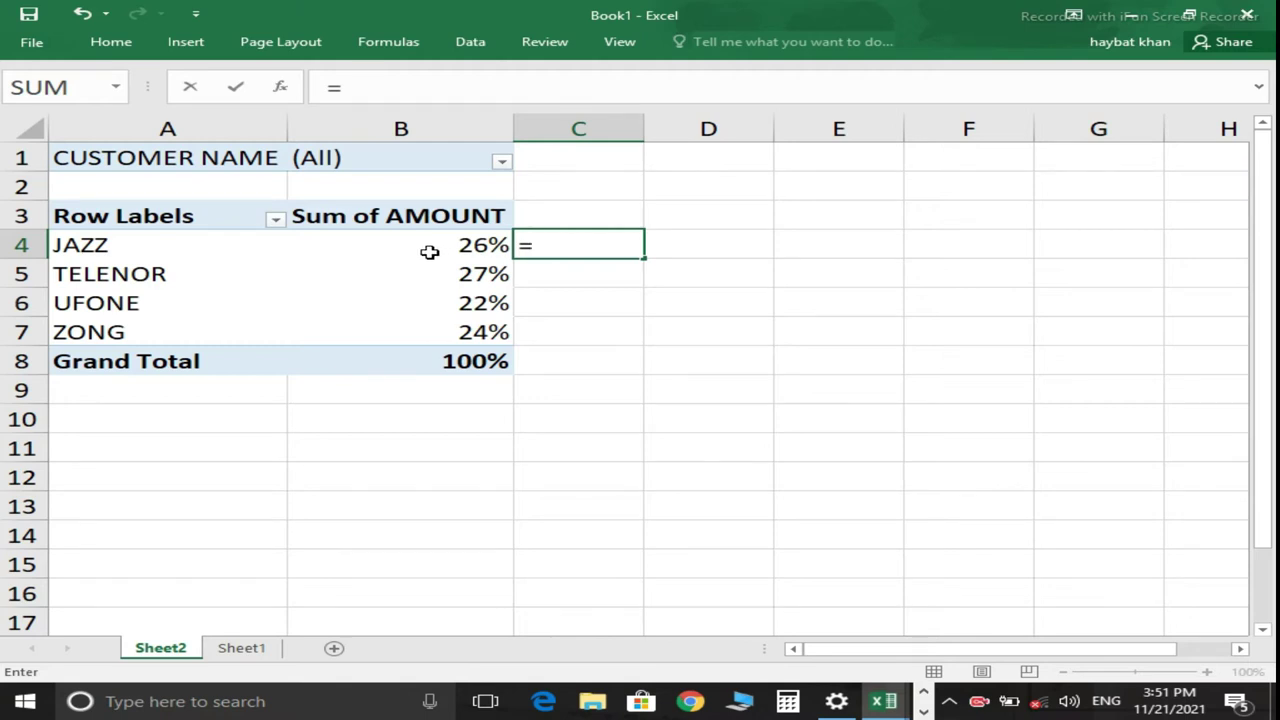
pyautogui.write('b')
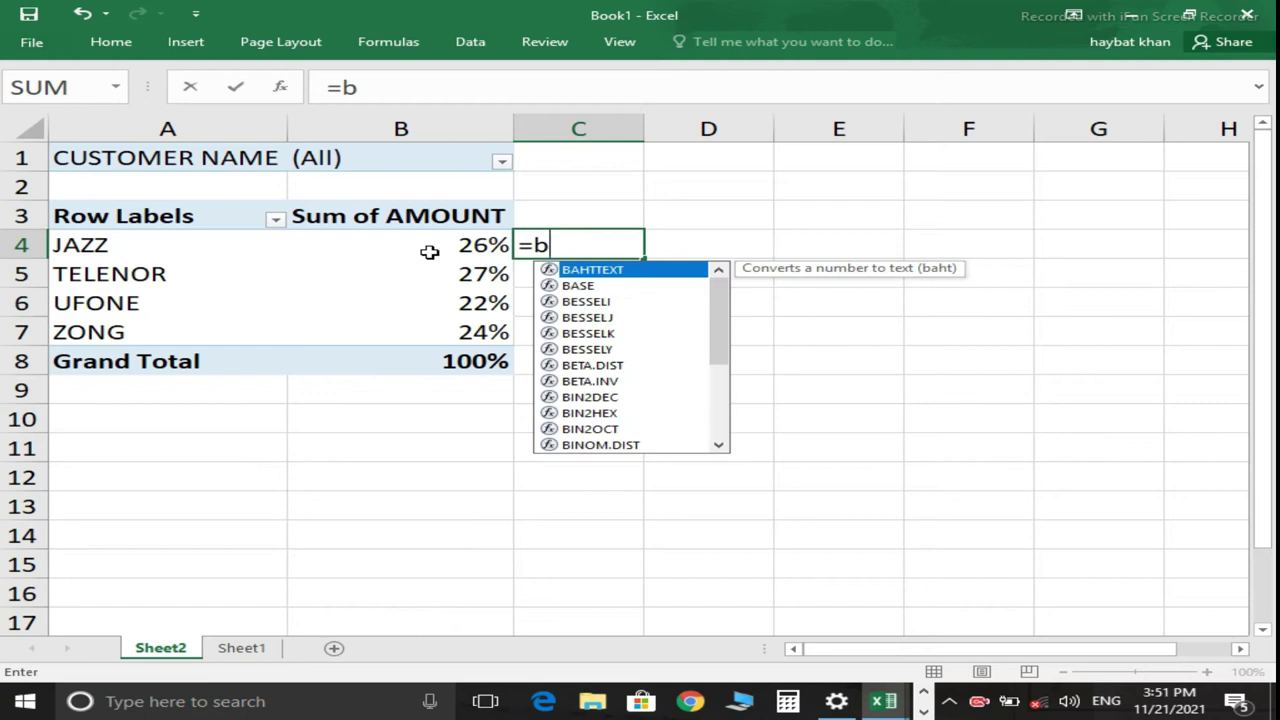
pyautogui.press('BackSpace')
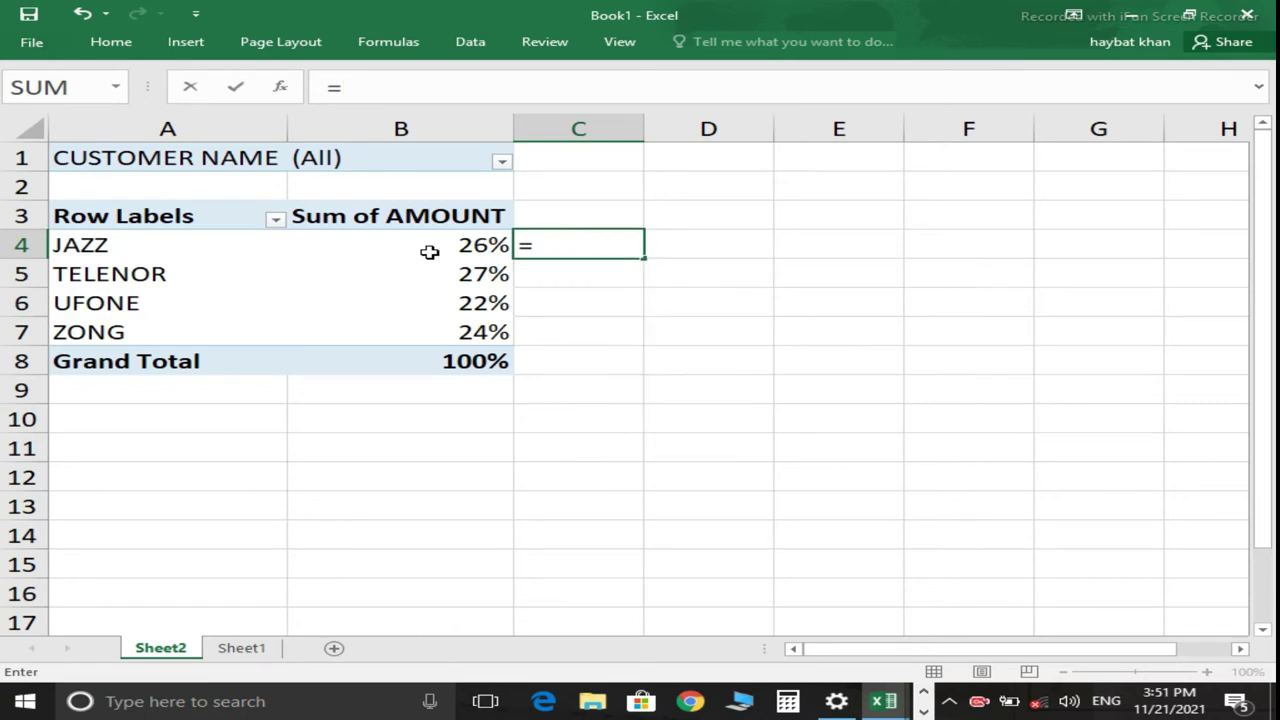
pyautogui.write('1-')
pyautogui.write('b4')
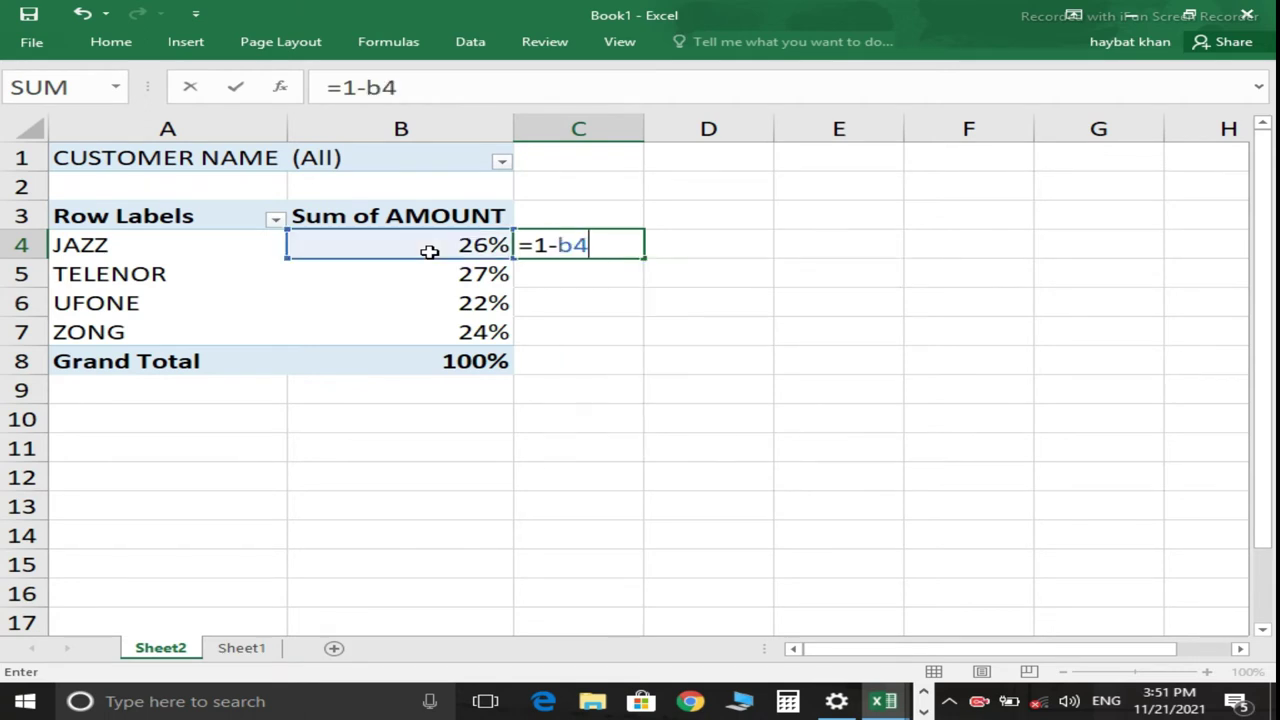
pyautogui.press('Return')
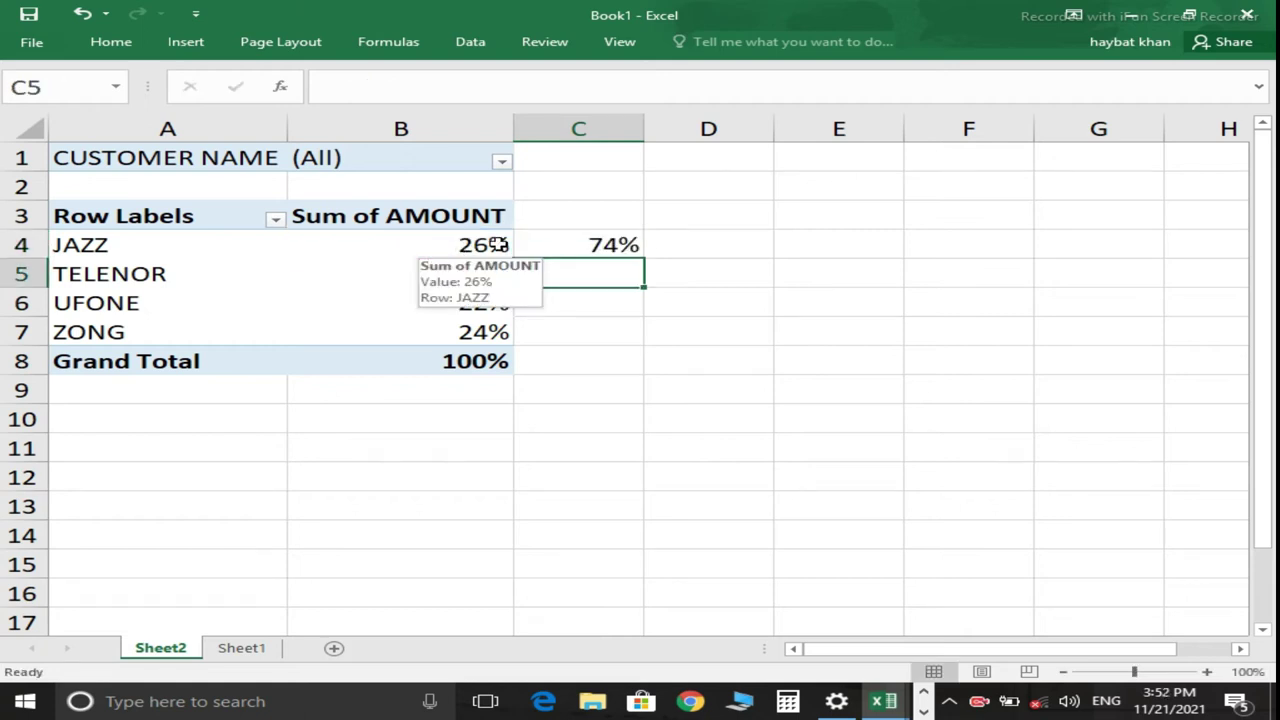
# Fill the C4 formula down to C7, giving 74%, 73%, 78% and 76%.
pyautogui.moveTo(460, 252)
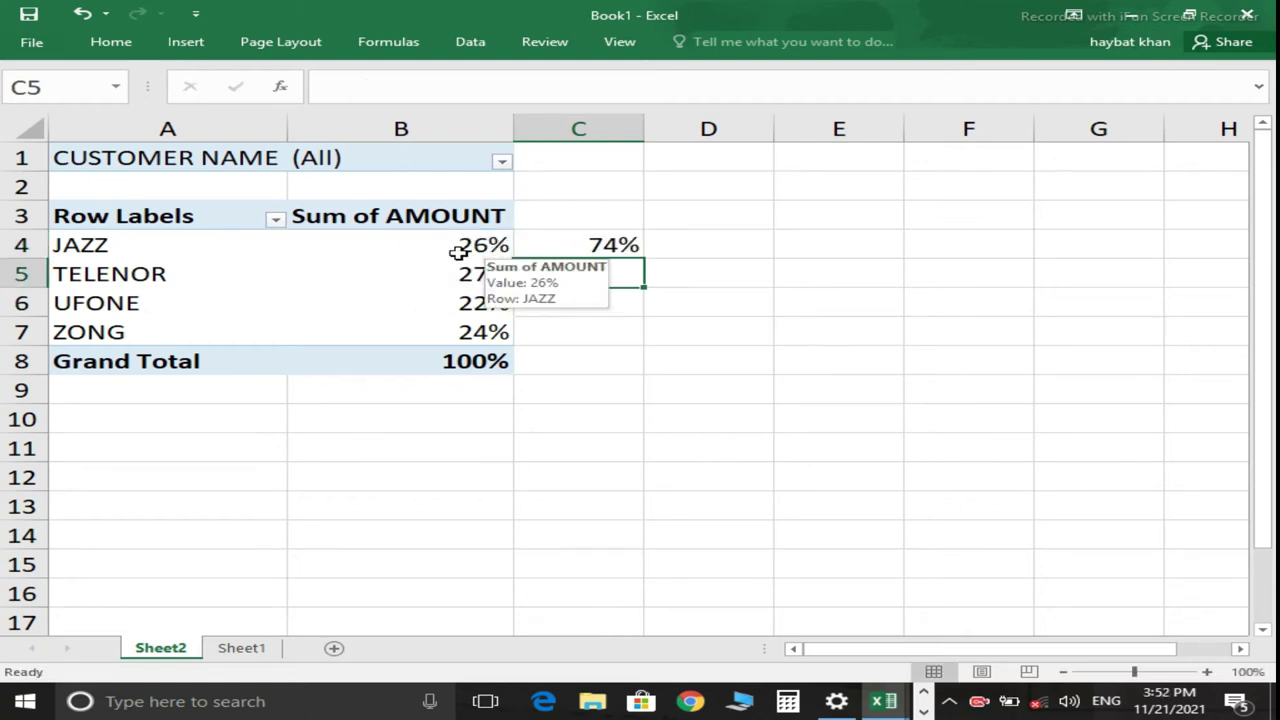
pyautogui.click(614, 247)
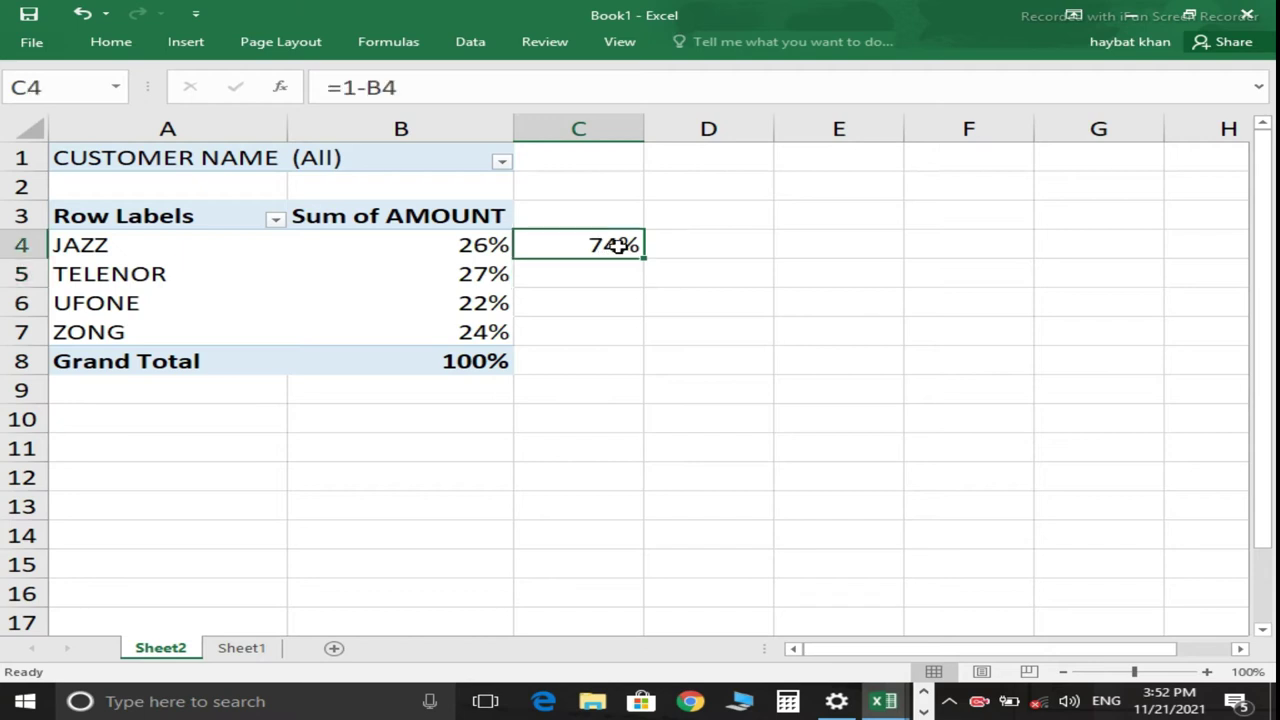
pyautogui.moveTo(645, 258); pyautogui.dragTo(643, 345)
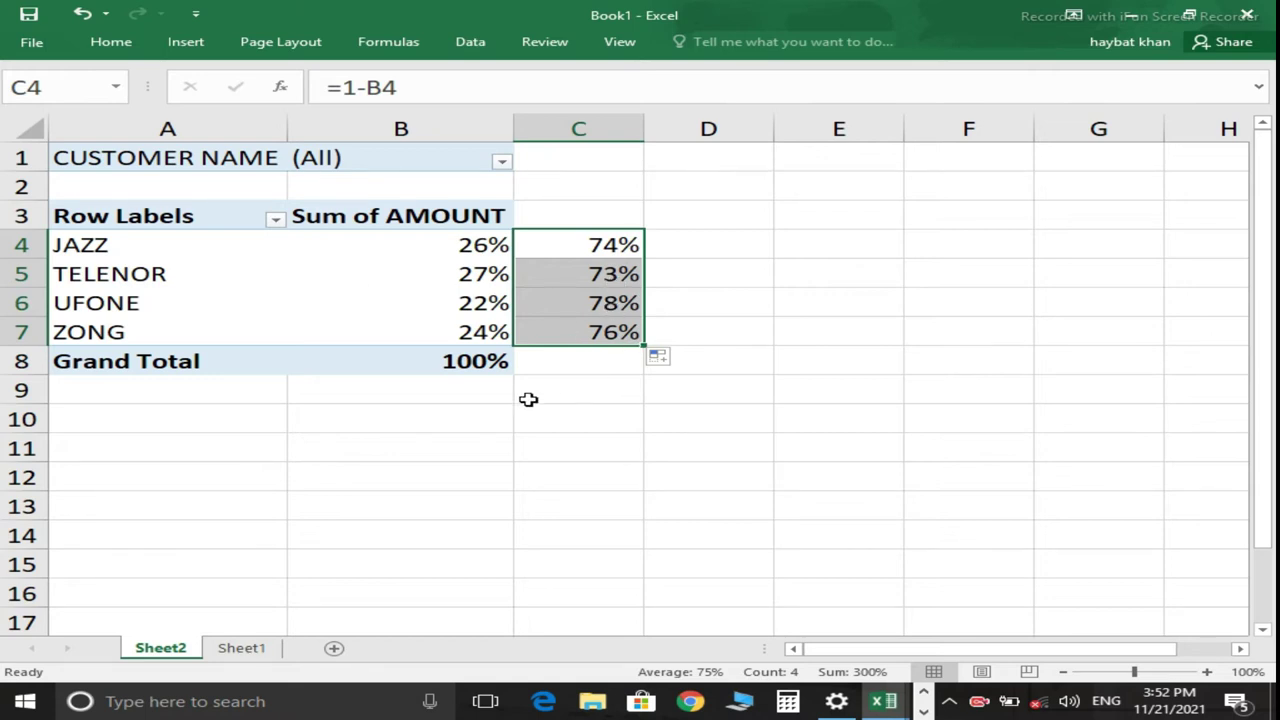
pyautogui.click(496, 421)
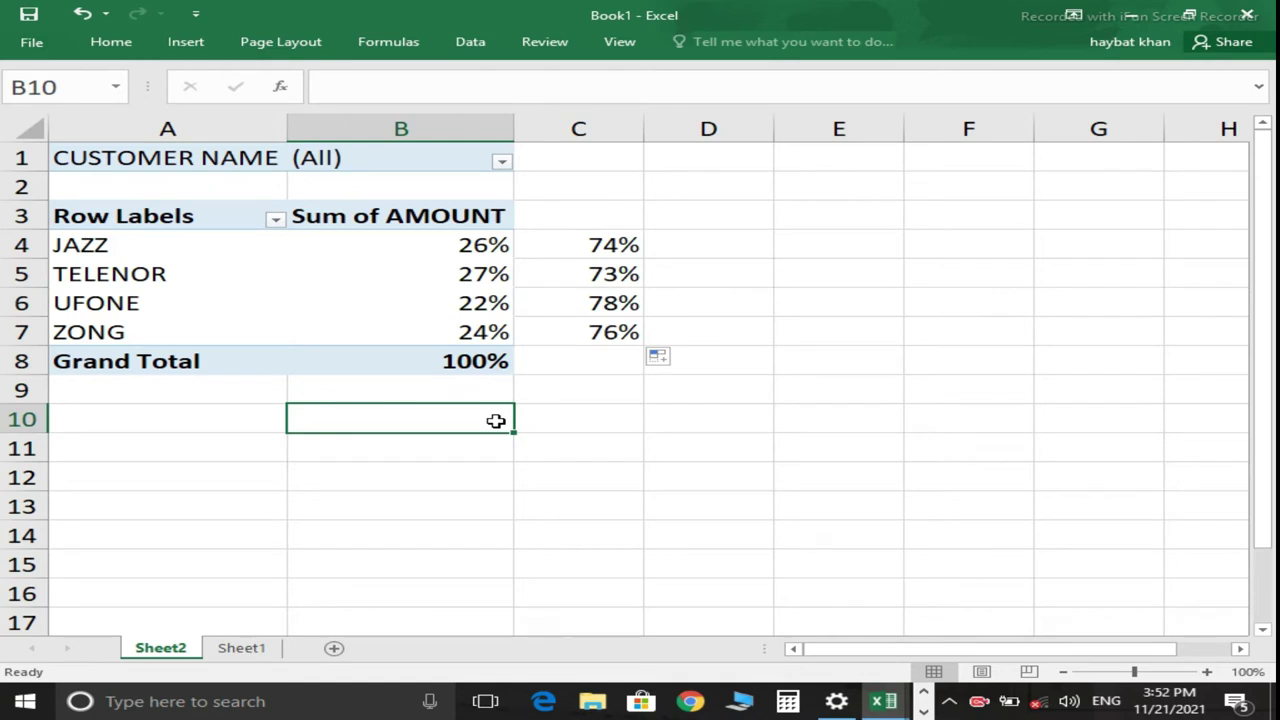
# Insert a 2-D Pie chart, drag it below the percentages, and apply a different chart style.
pyautogui.click(183, 44)
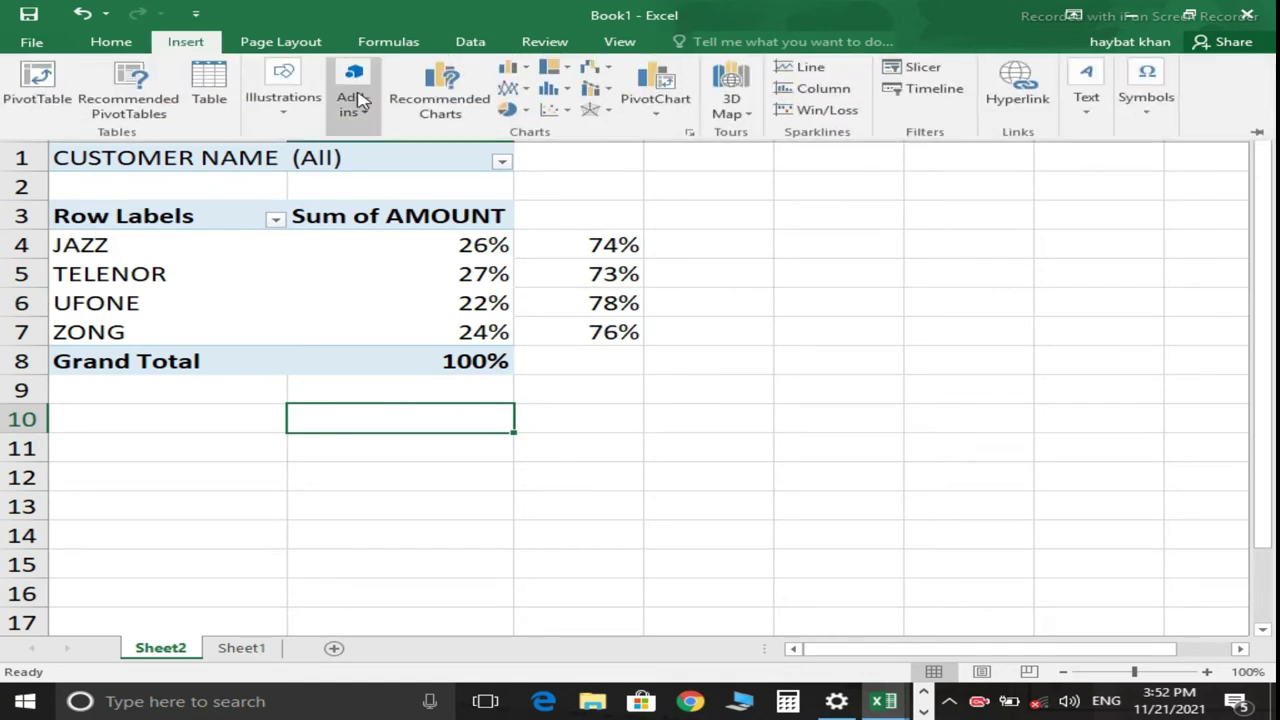
pyautogui.click(527, 113)
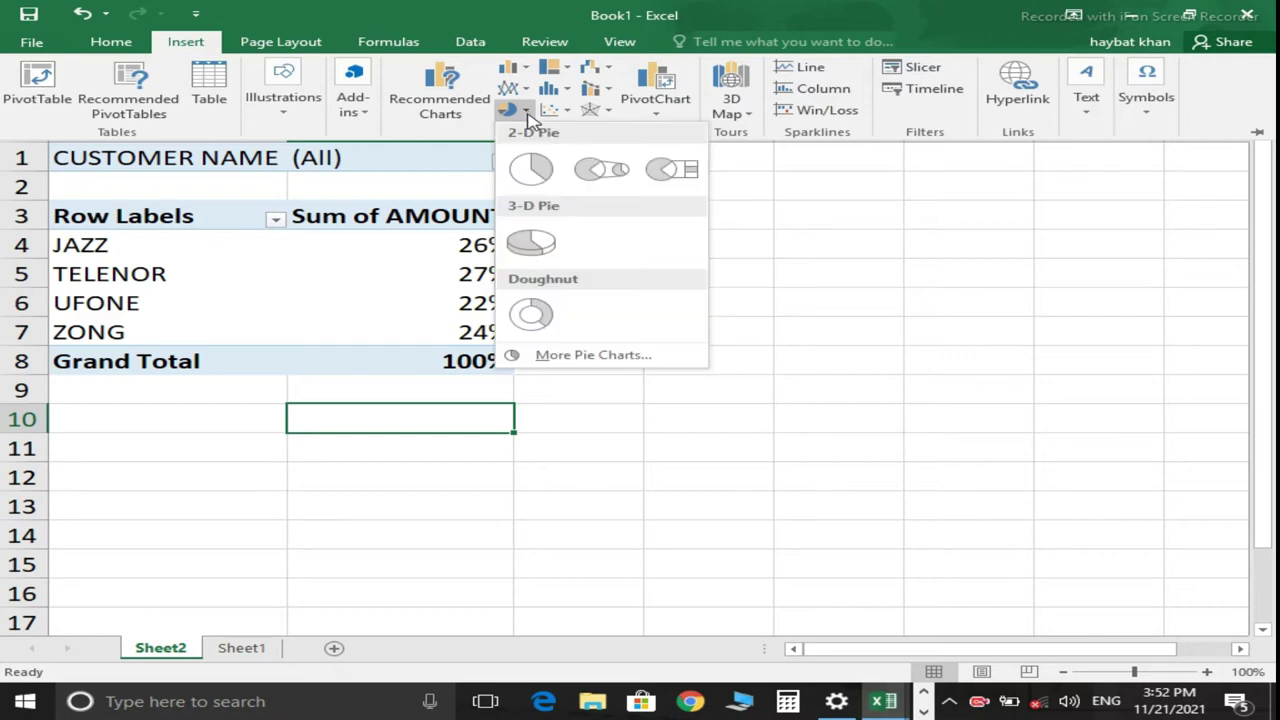
pyautogui.click(527, 170)
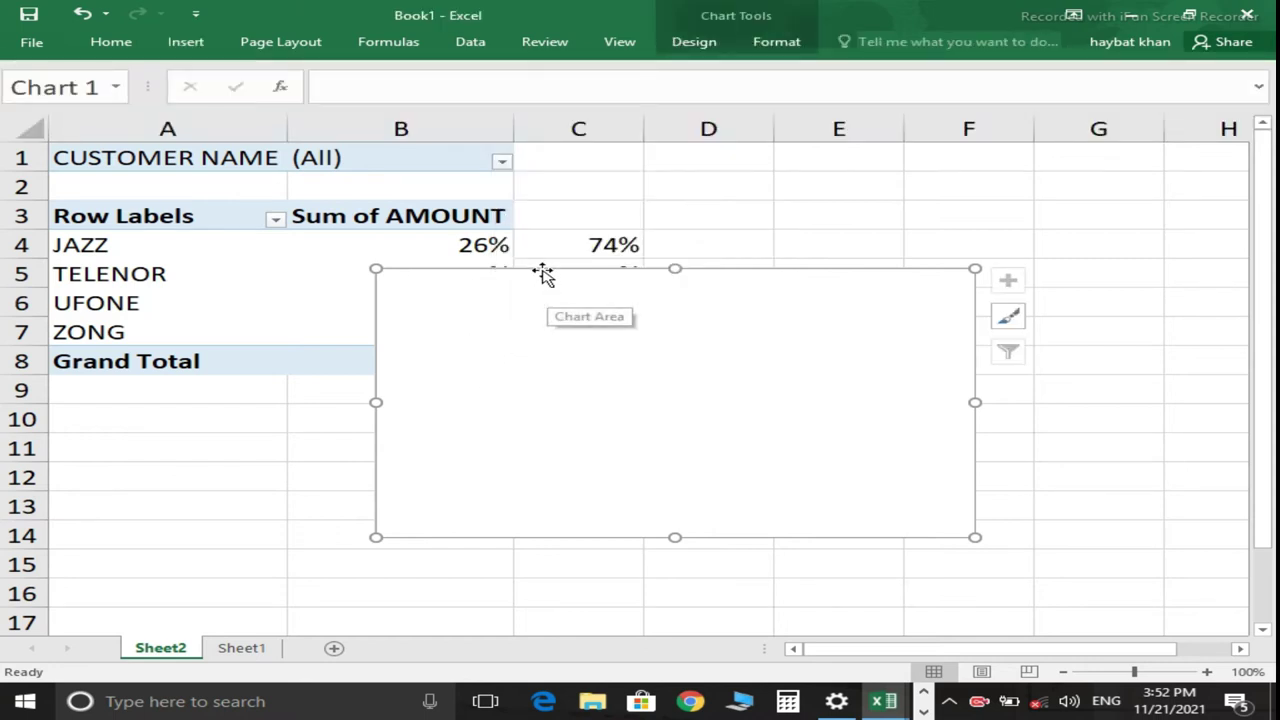
pyautogui.moveTo(547, 283)
pyautogui.mouseDown()
pyautogui.moveTo(624, 351)
pyautogui.moveTo(700, 355)
pyautogui.mouseUp()
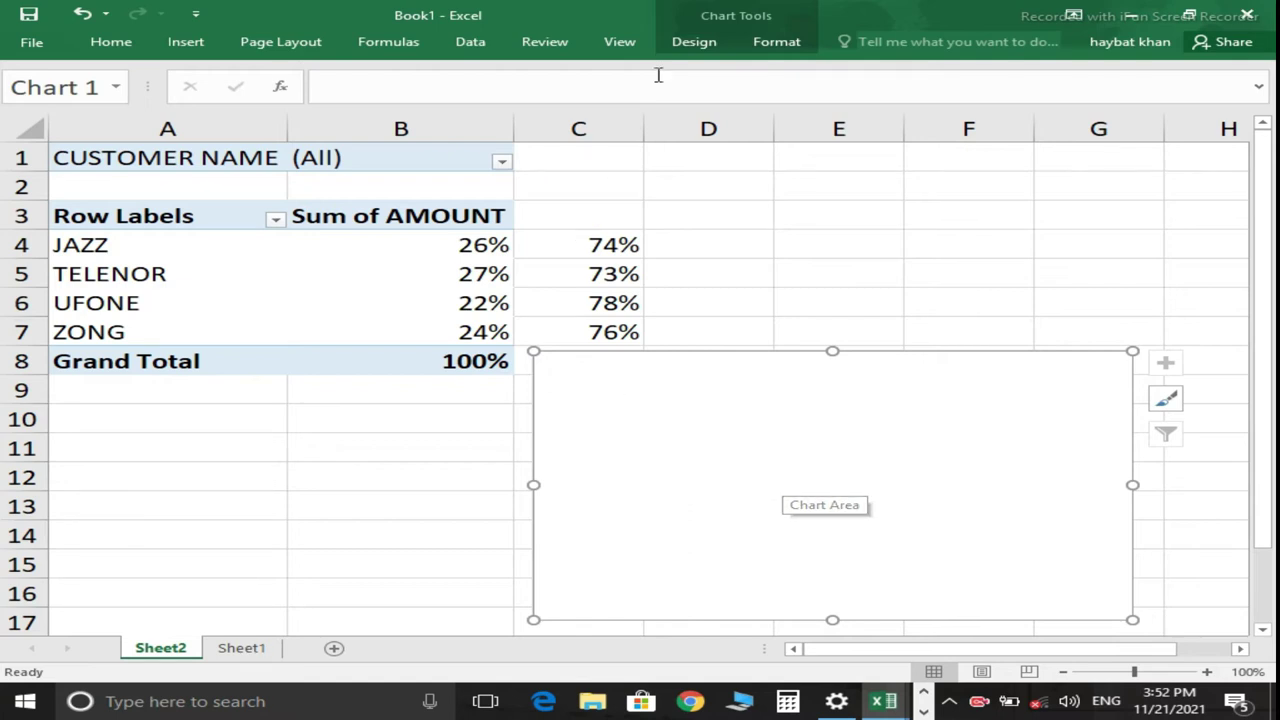
pyautogui.click(694, 46)
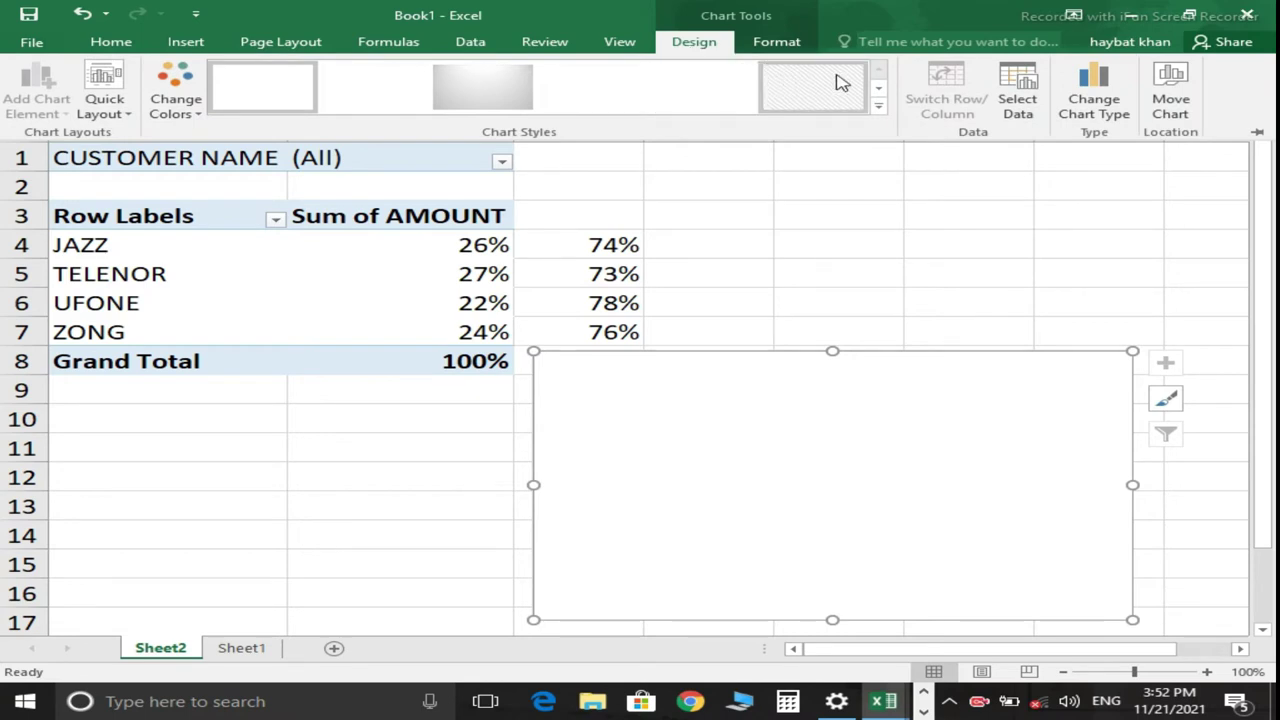
pyautogui.click(852, 88)
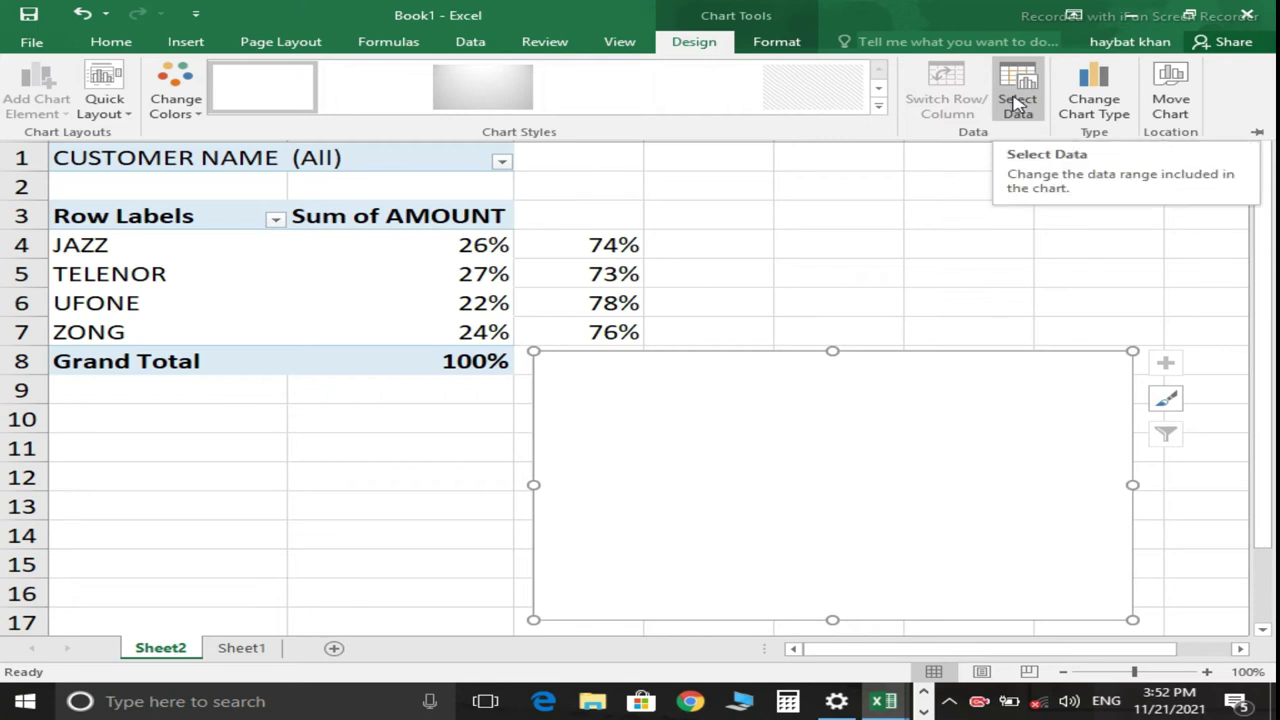
# Add a series with values 1,1 to the chart through Select Data.
pyautogui.click(1017, 103)
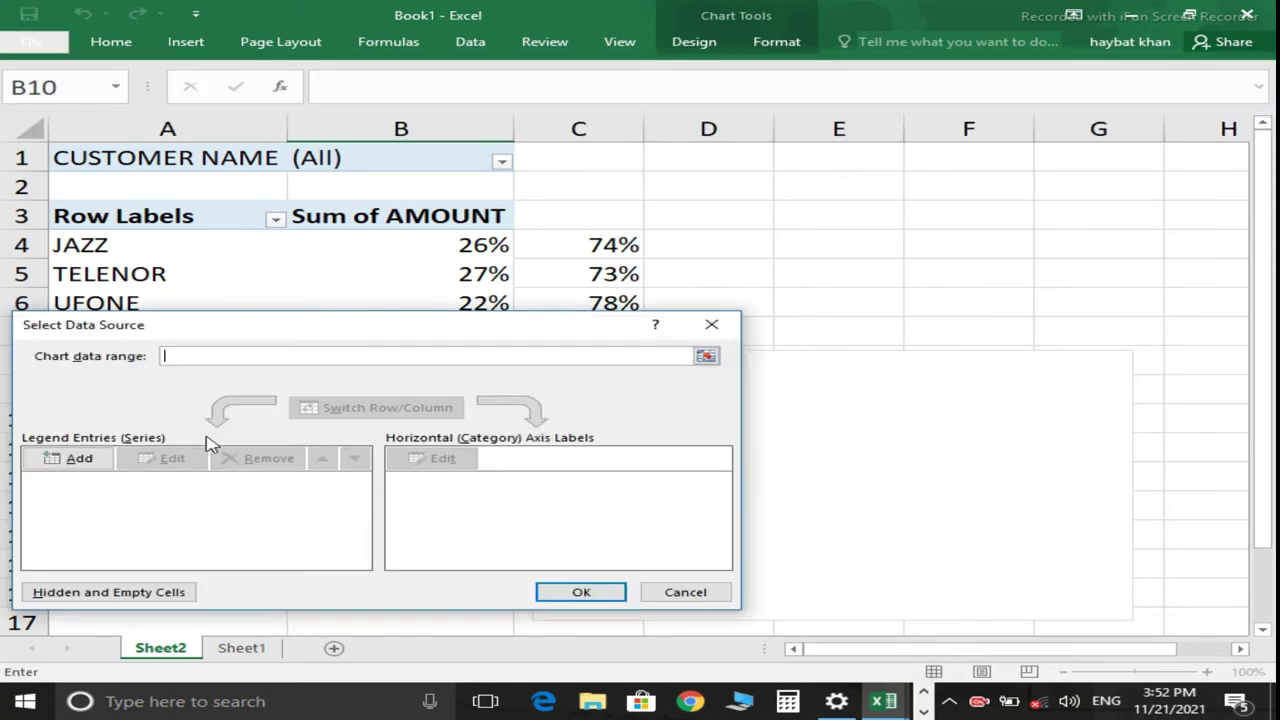
pyautogui.click(66, 460)
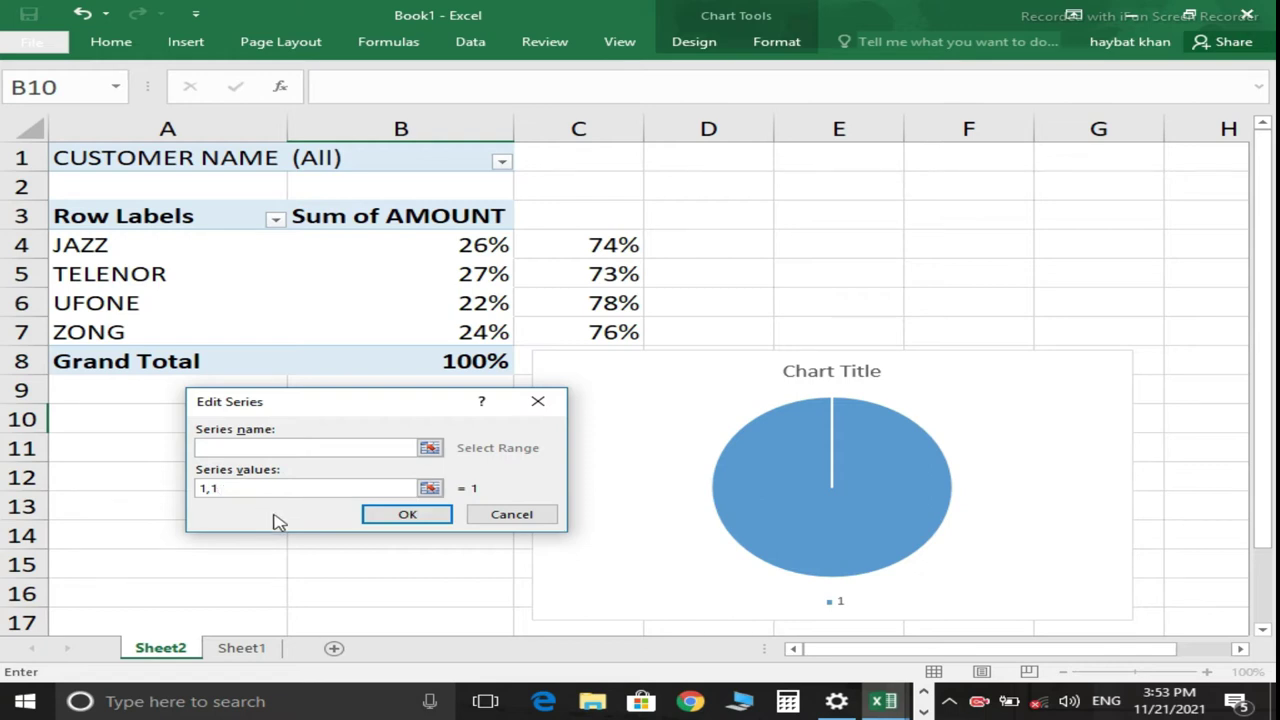
pyautogui.click(392, 520)
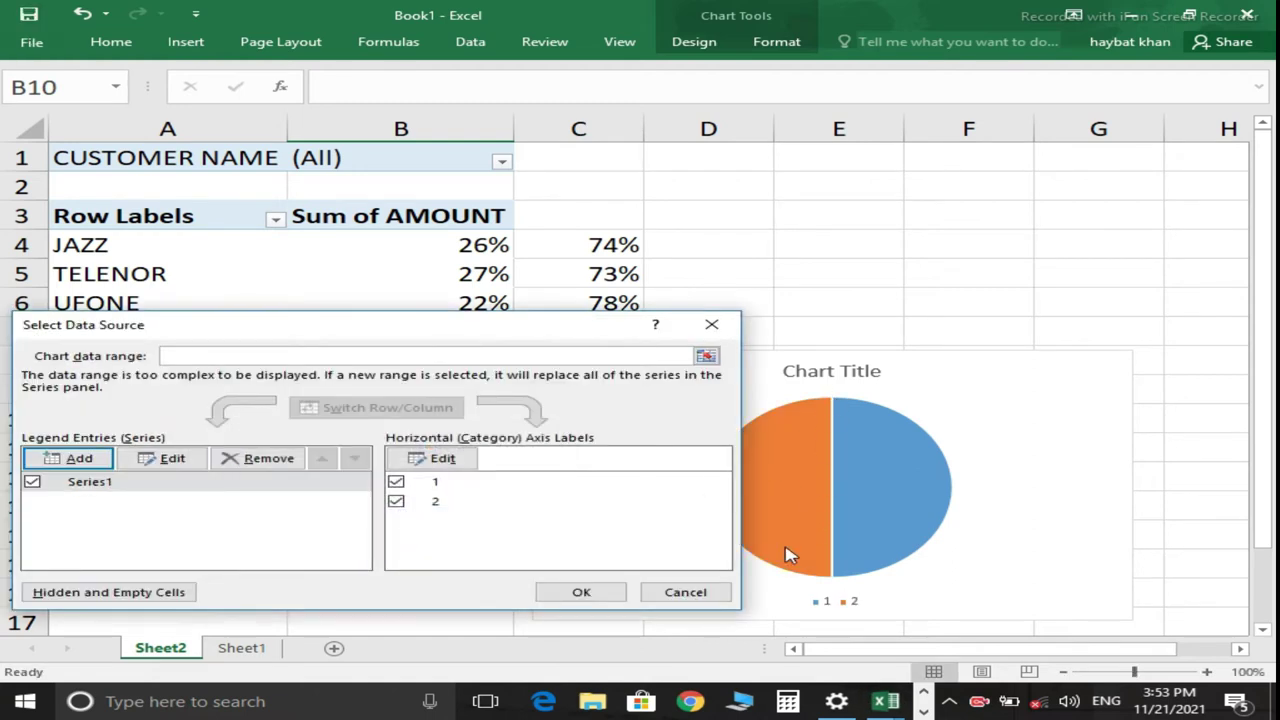
pyautogui.click(600, 592)
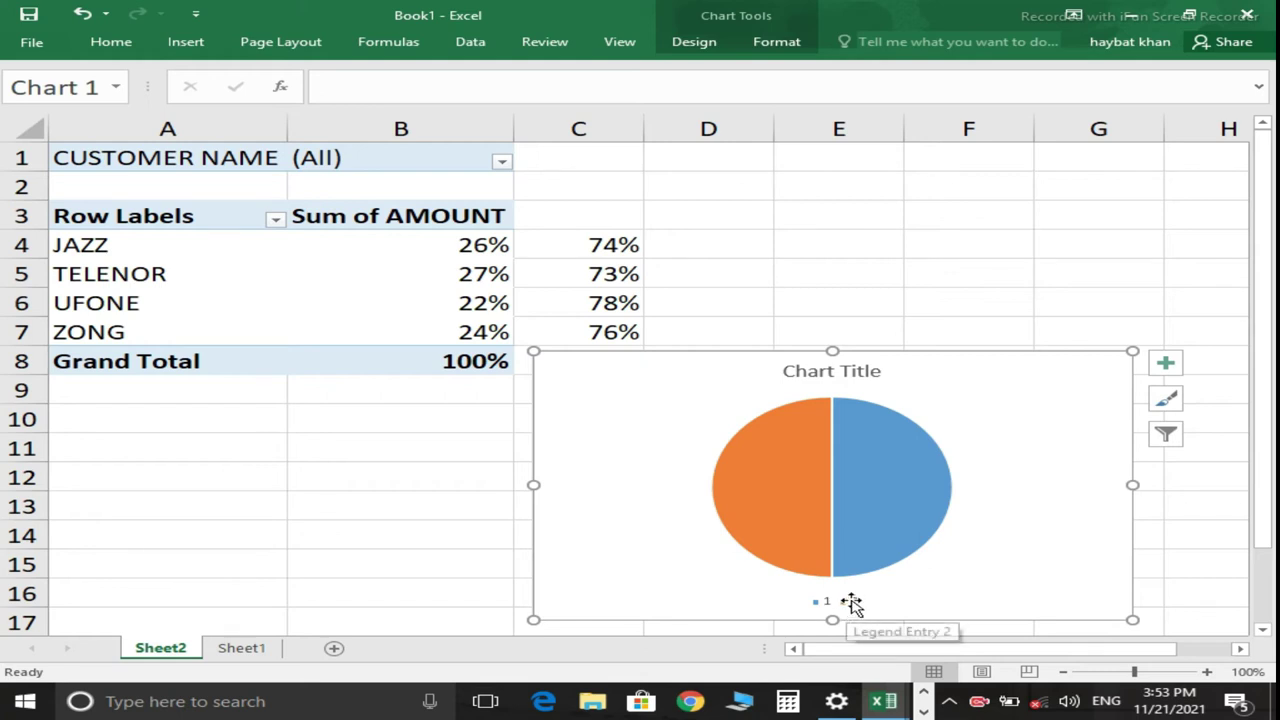
# Turn off the pie chart's Chart Title and Legend.
pyautogui.click(1166, 364)
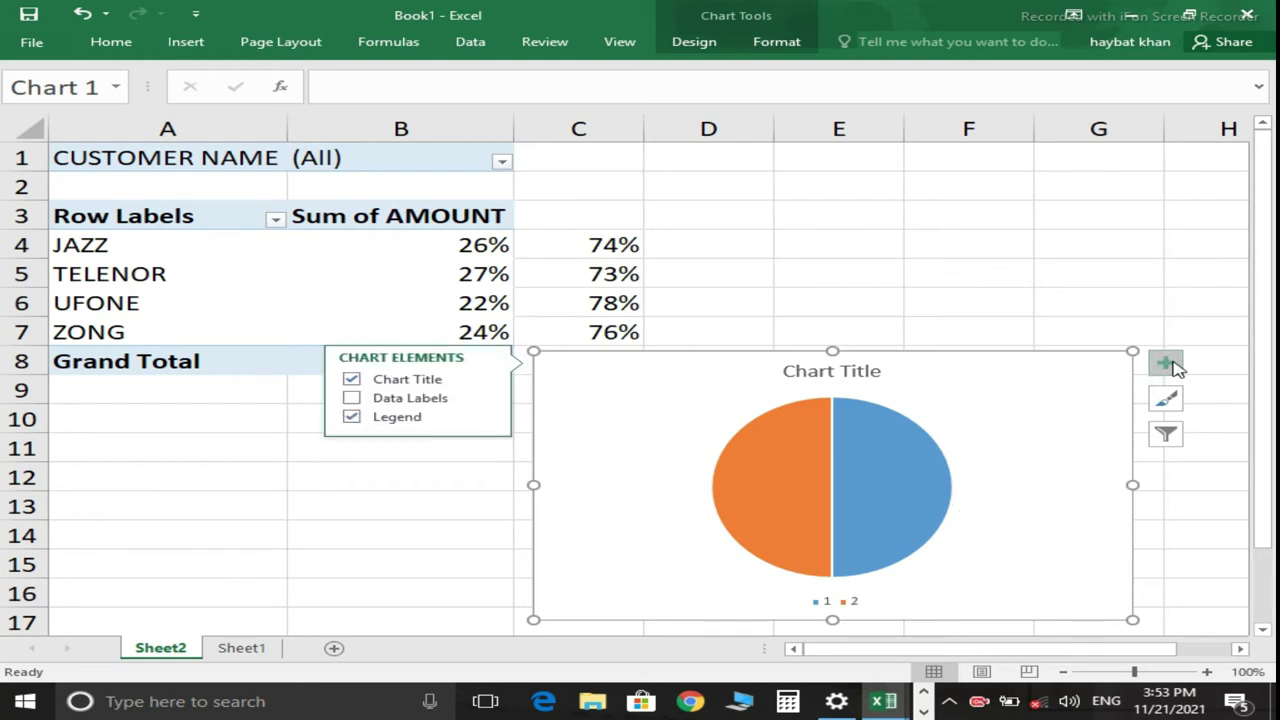
pyautogui.click(398, 380)
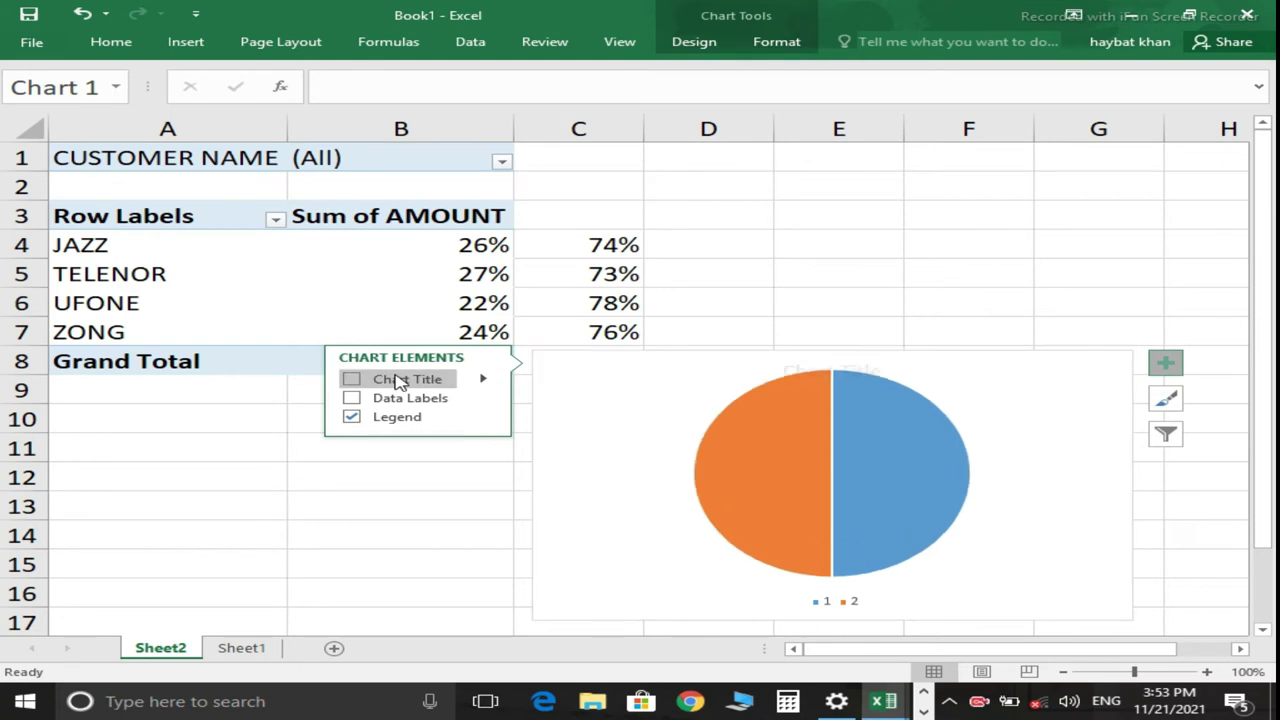
pyautogui.click(352, 417)
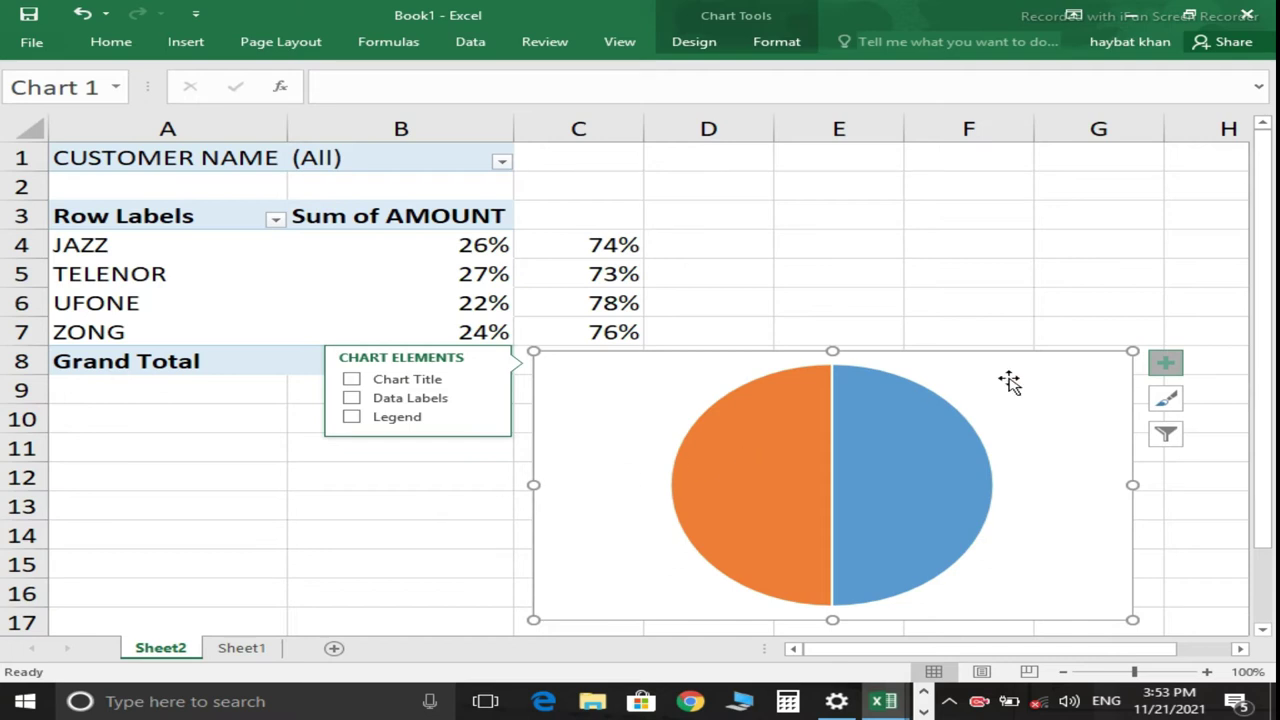
# Shrink the pie chart and move it up beside the company rows.
pyautogui.moveTo(1132, 351); pyautogui.dragTo(930, 400)
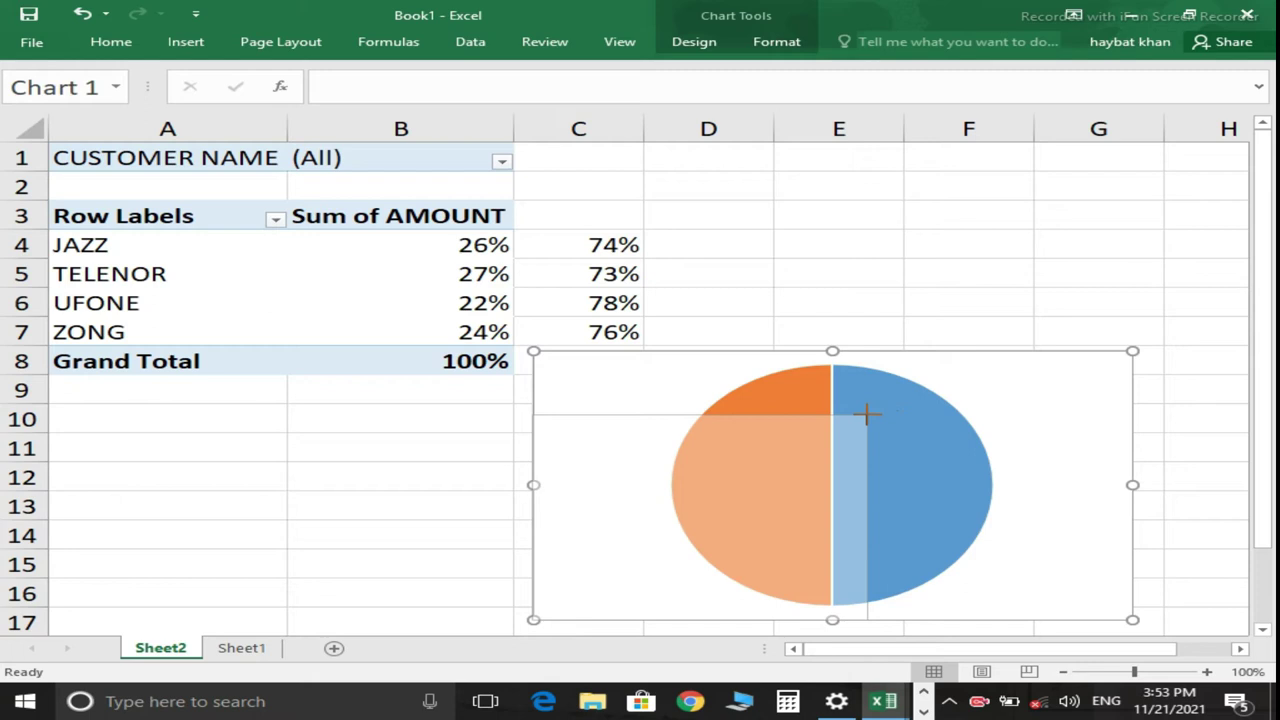
pyautogui.moveTo(930, 400); pyautogui.dragTo(769, 452)
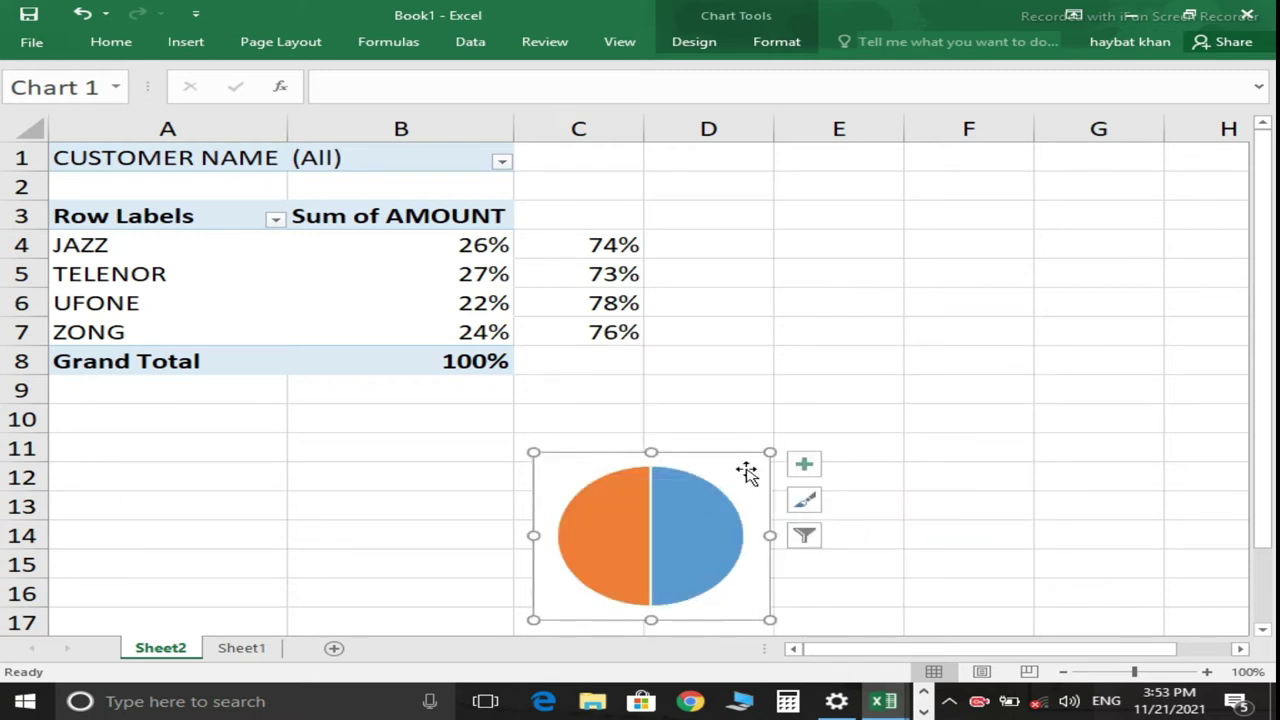
pyautogui.moveTo(855, 275); pyautogui.dragTo(849, 230)
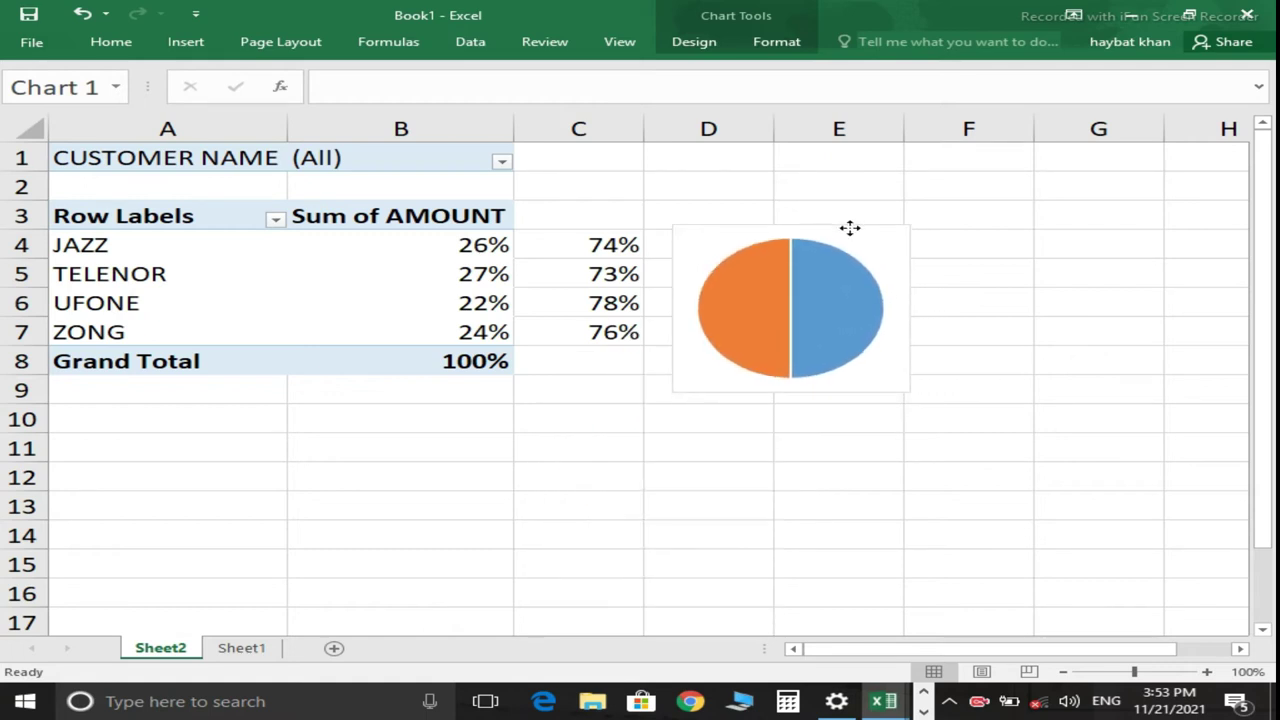
pyautogui.moveTo(849, 230); pyautogui.dragTo(849, 227)
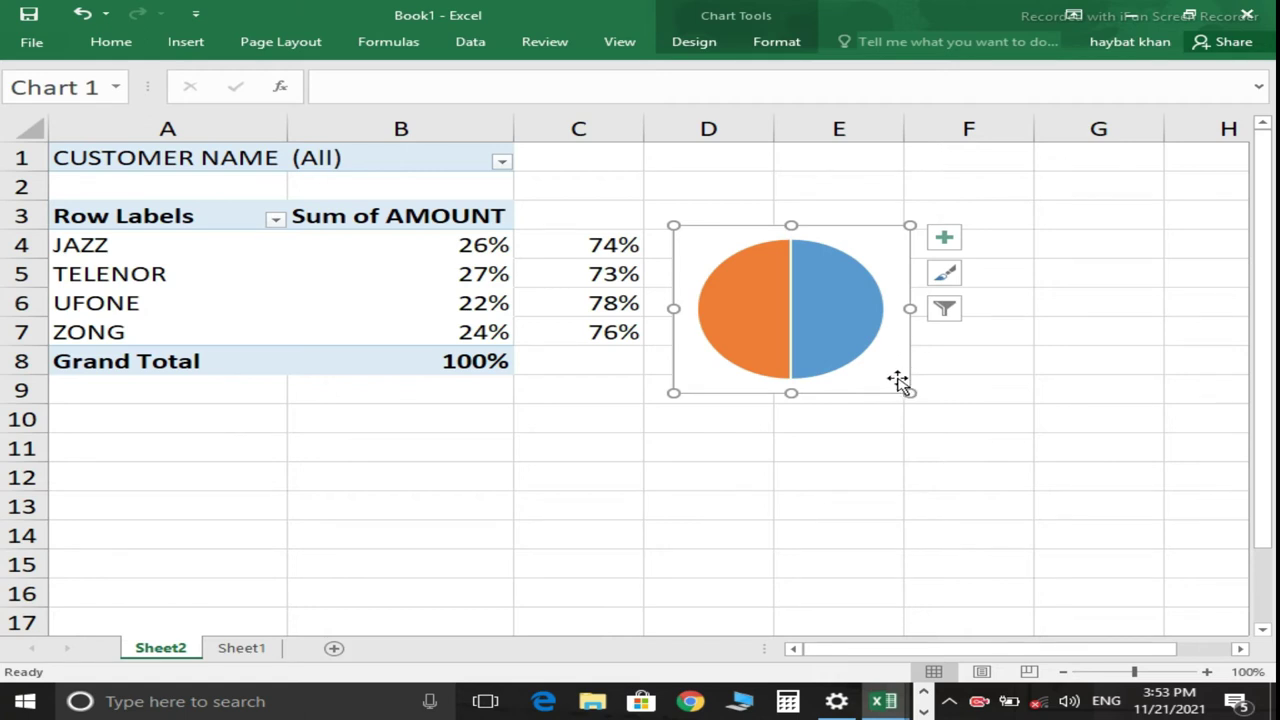
# Make the chart background transparent with No Fill and remove its outline.
pyautogui.click(765, 45)
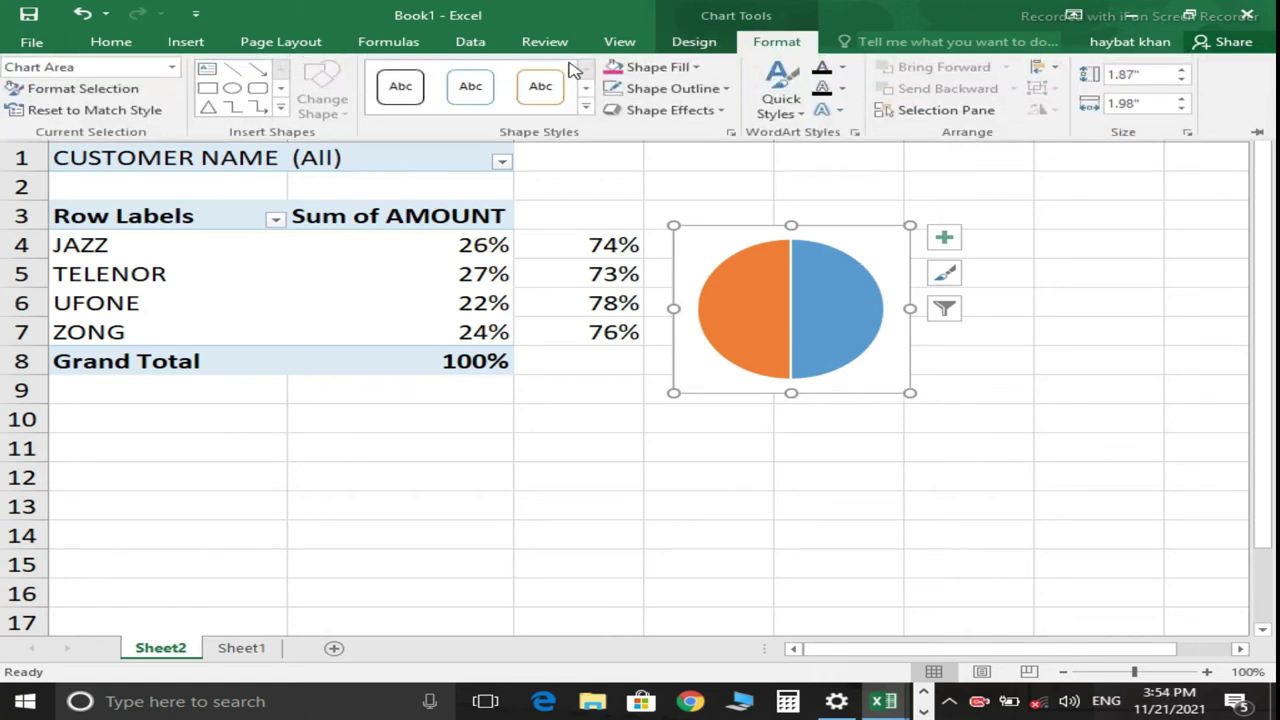
pyautogui.click(655, 67)
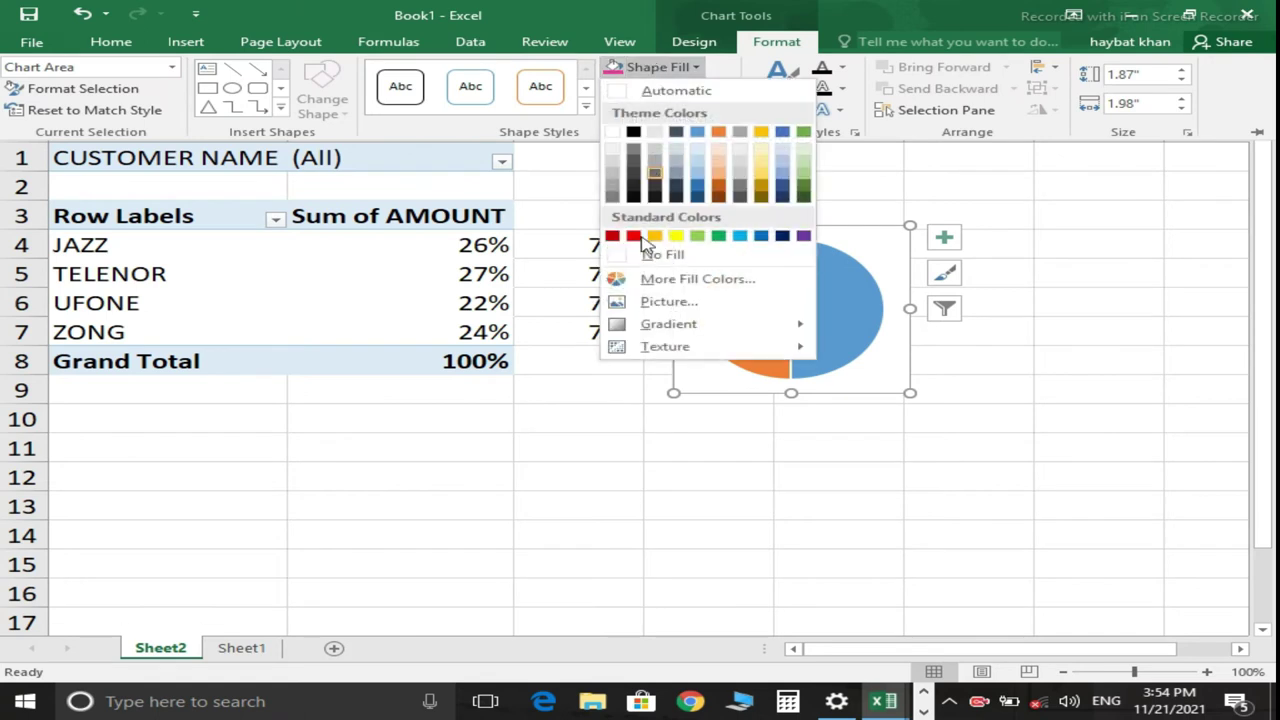
pyautogui.click(660, 250)
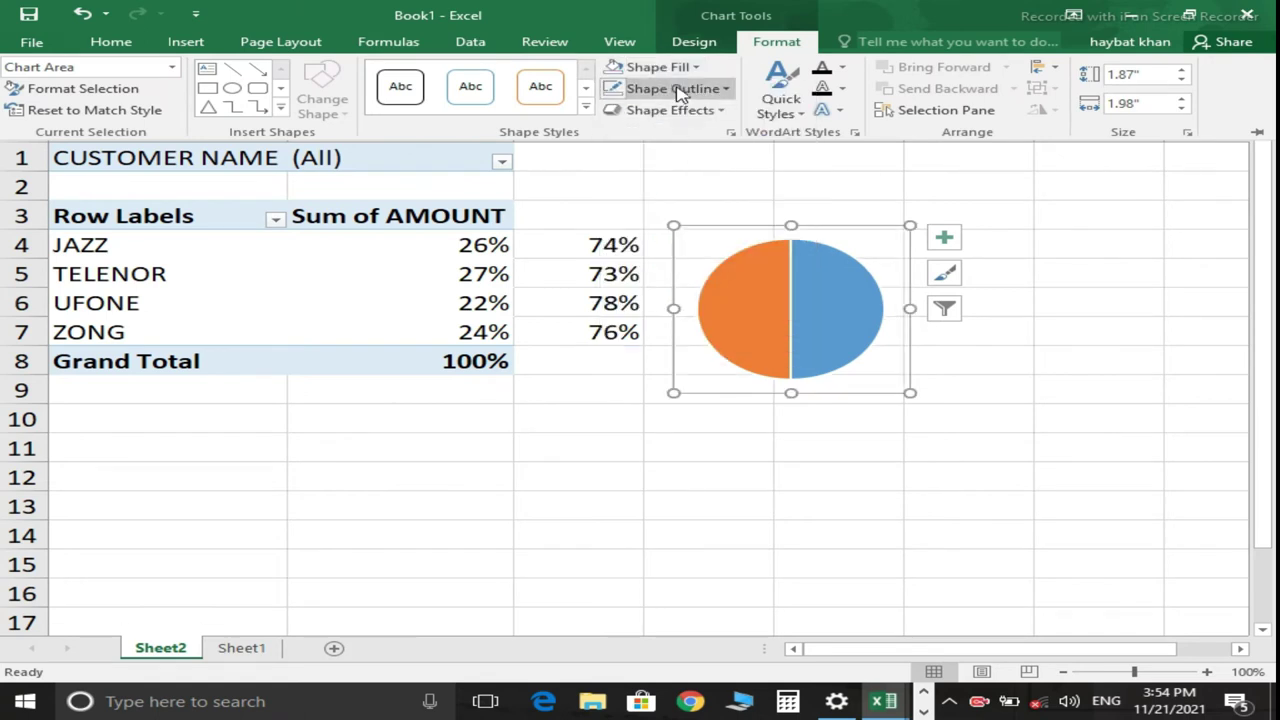
pyautogui.click(686, 89)
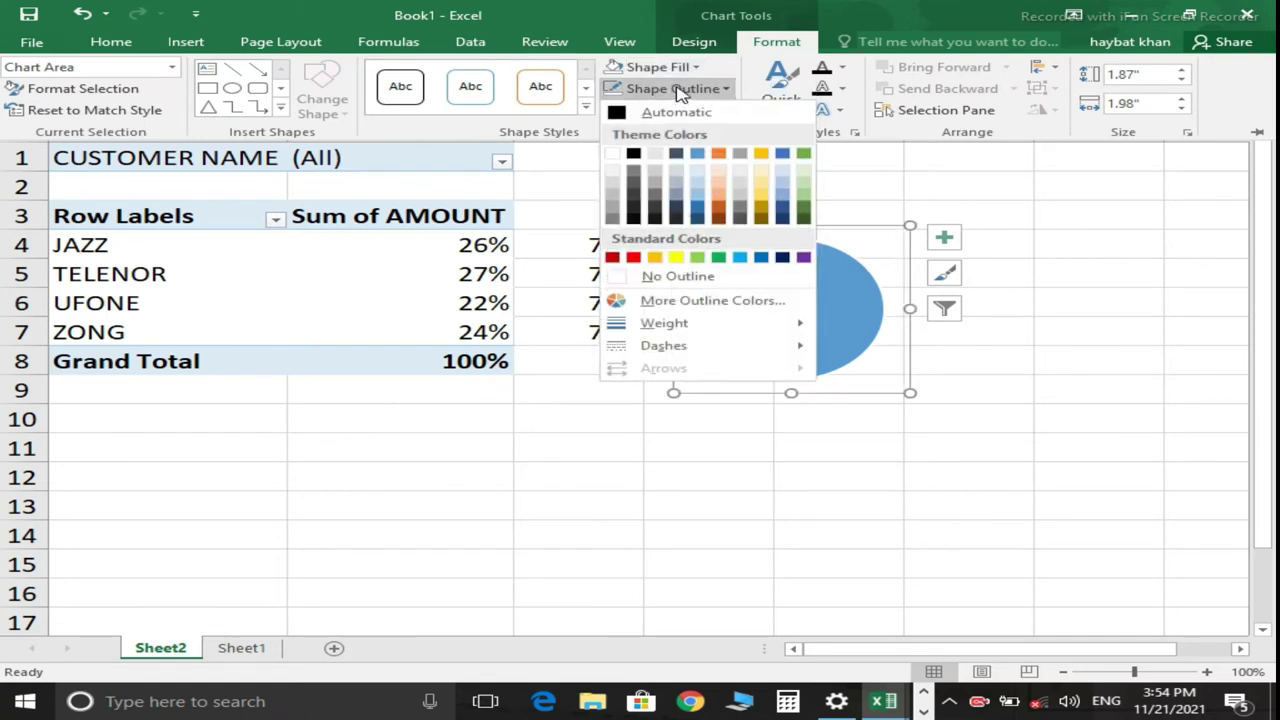
pyautogui.click(668, 278)
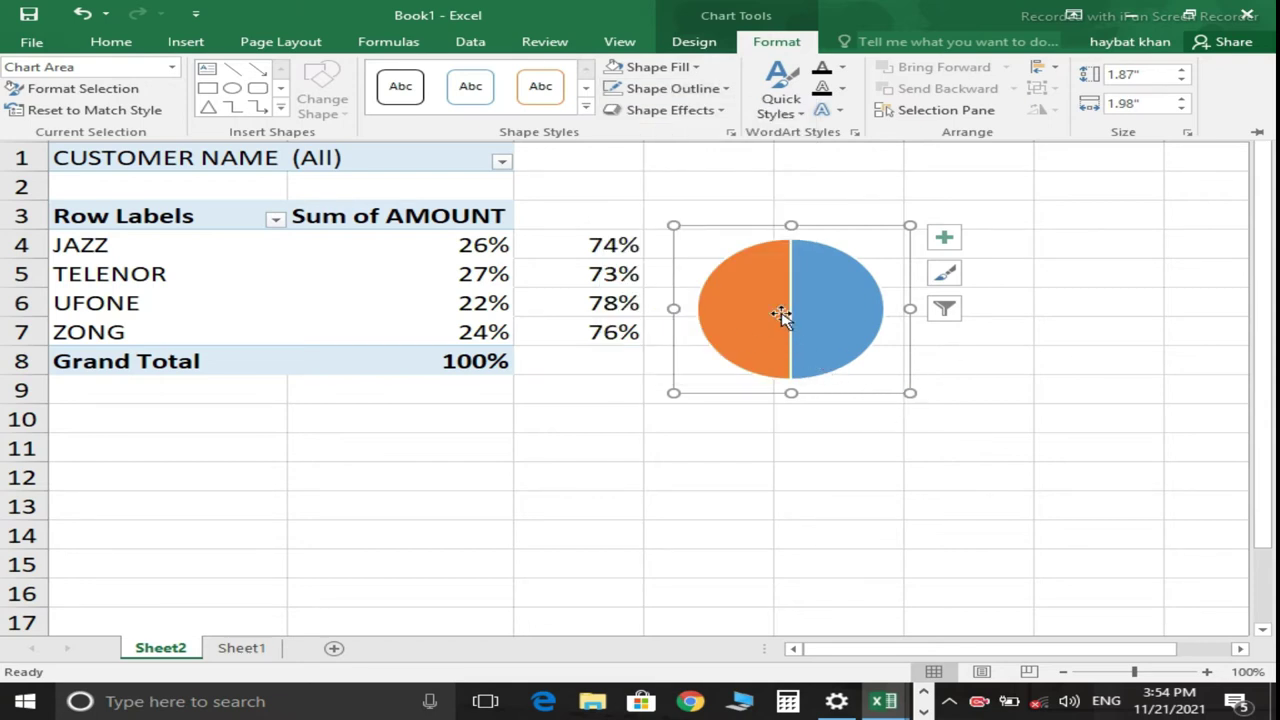
# Fill both slices of the pie series solid red.
pyautogui.hotkey('ctrl', 'F1')
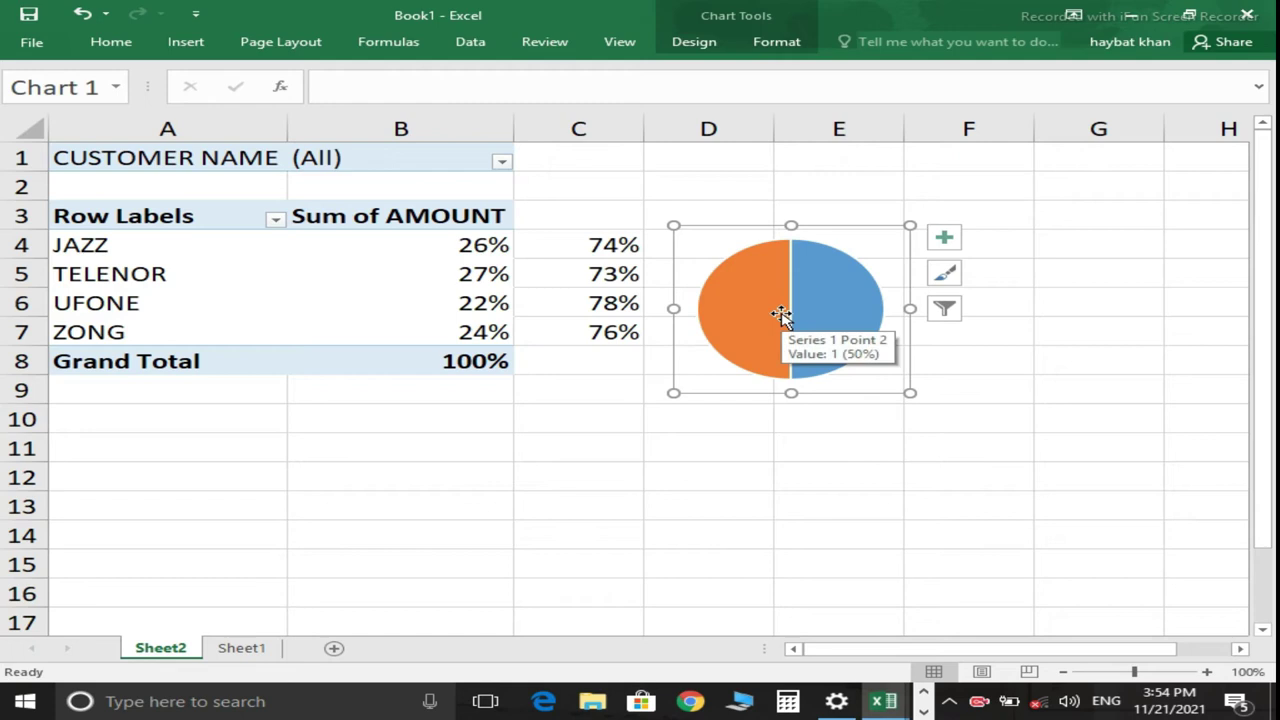
pyautogui.click(781, 315)
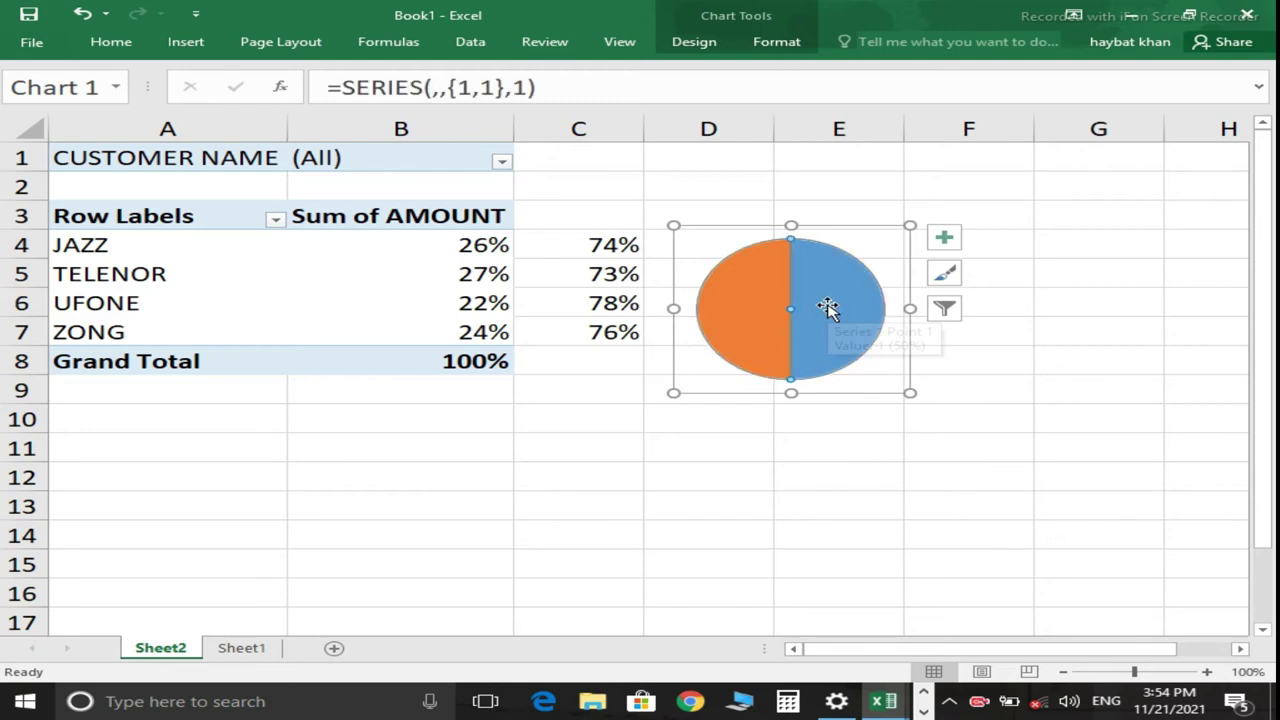
pyautogui.rightClick(828, 307)
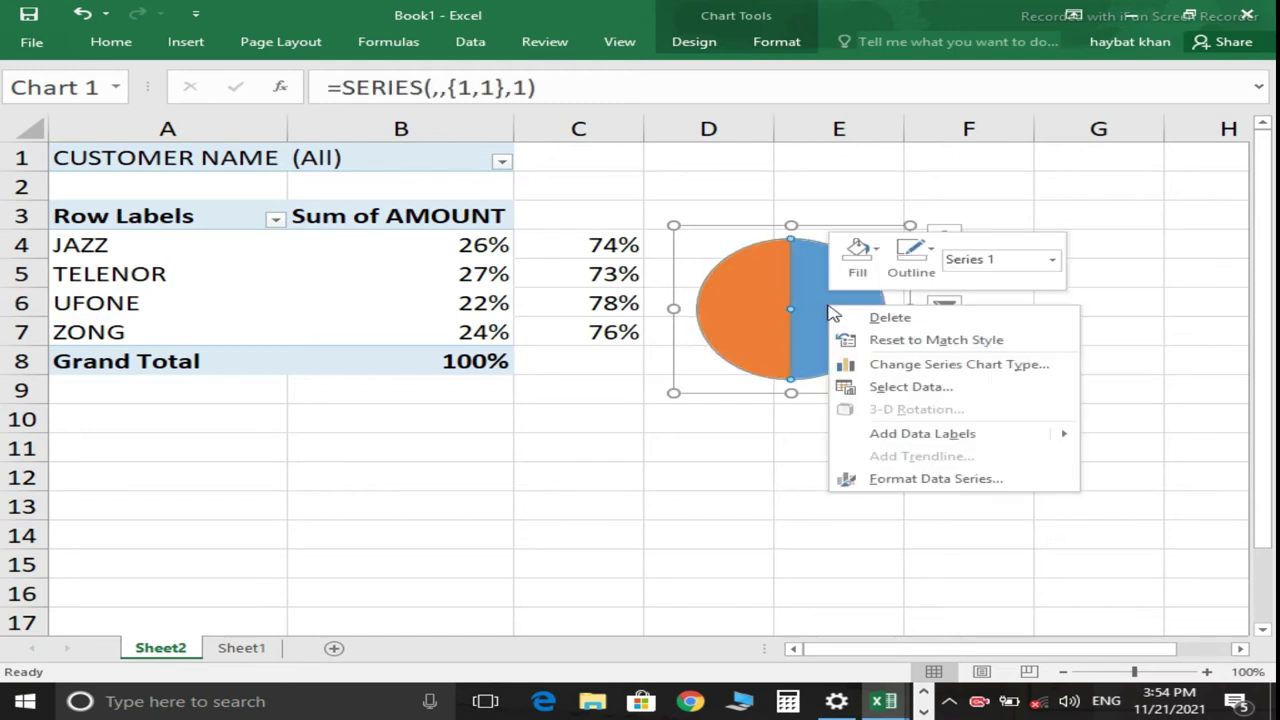
pyautogui.click(918, 480)
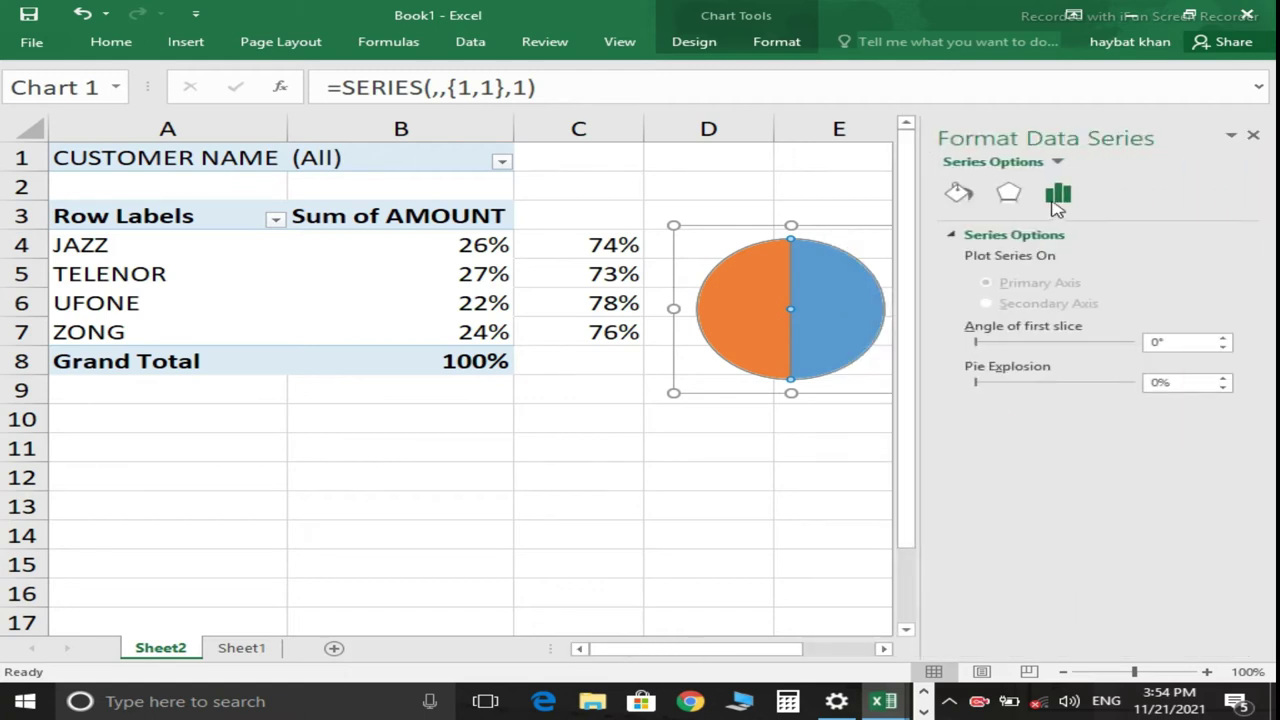
pyautogui.click(1062, 195)
pyautogui.click(960, 195)
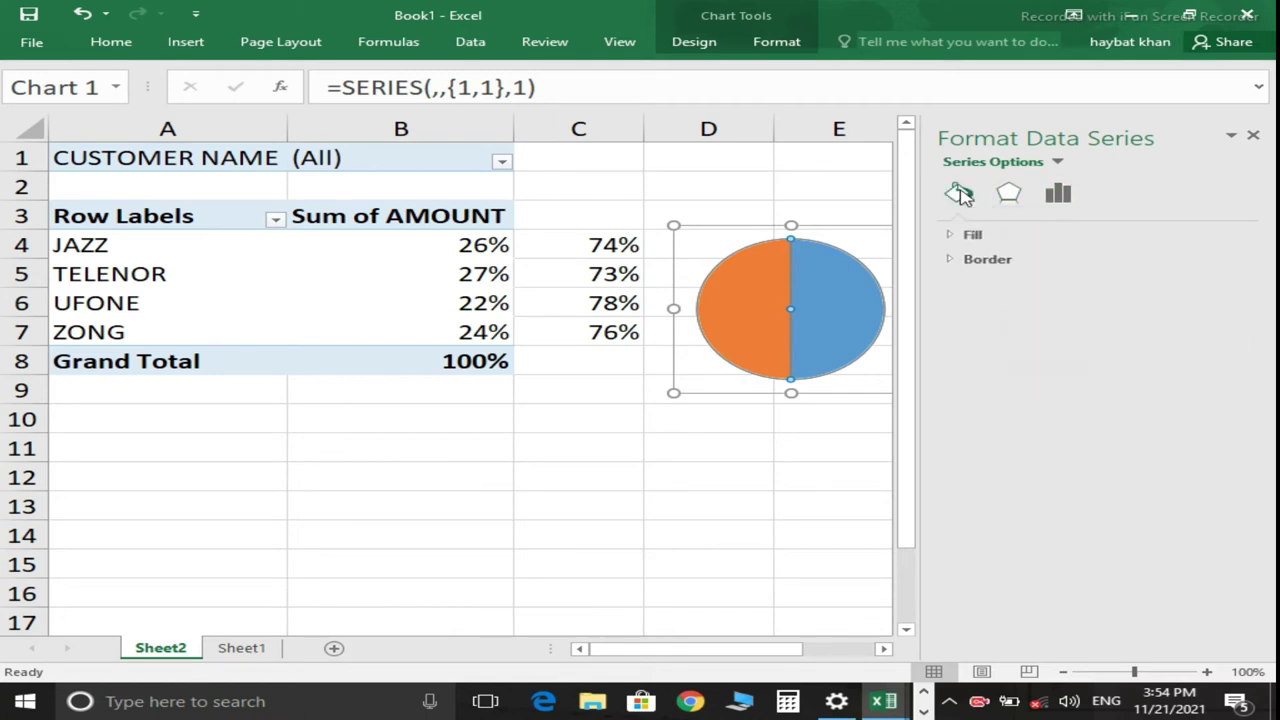
pyautogui.click(975, 237)
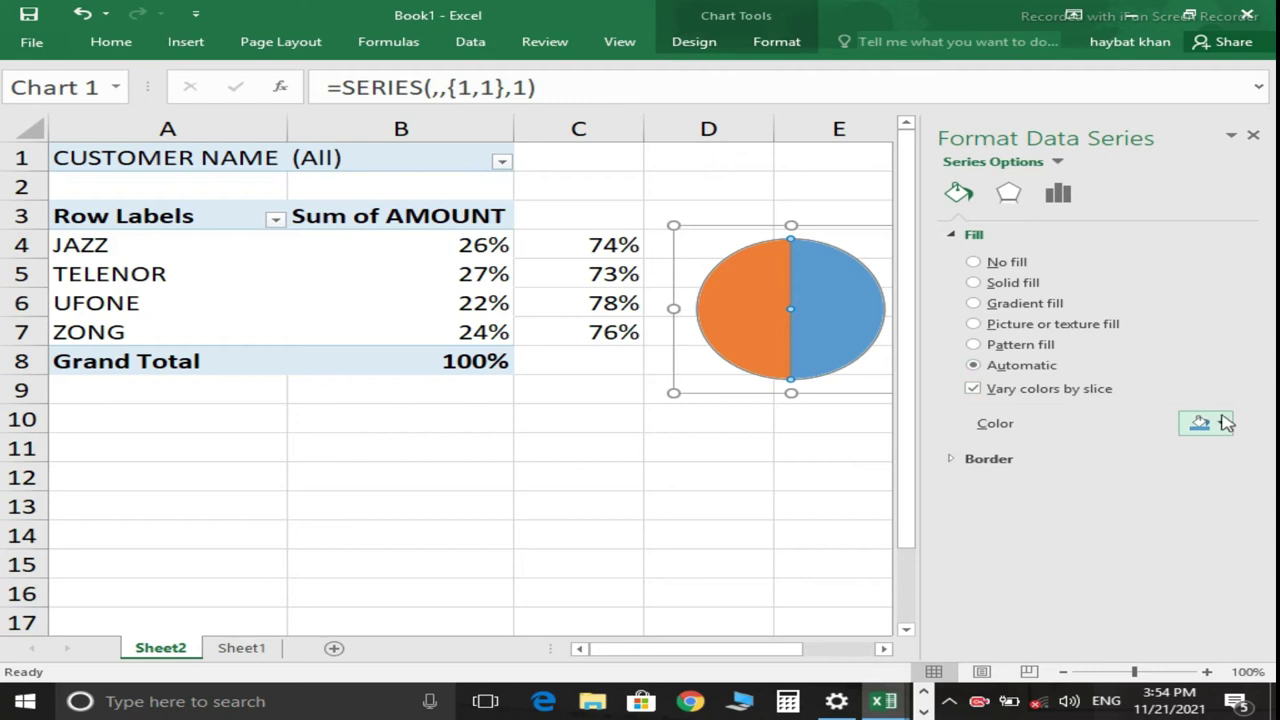
pyautogui.click(1222, 424)
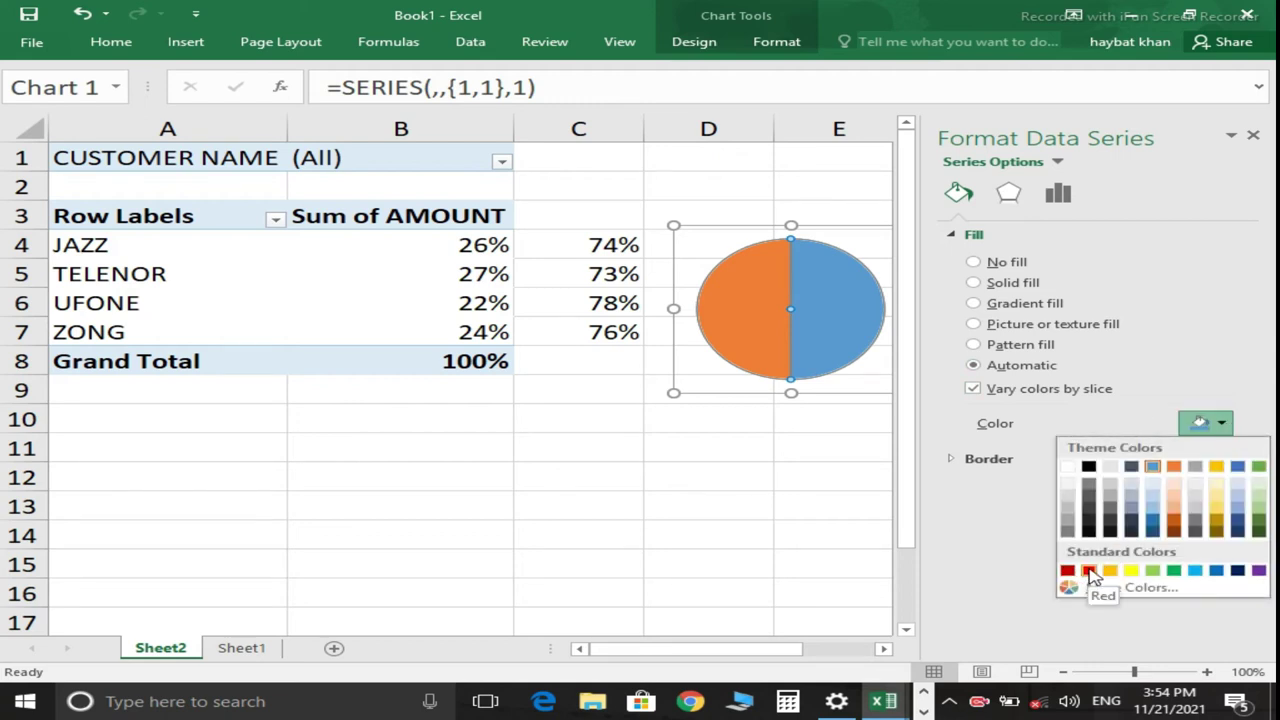
pyautogui.click(1089, 570)
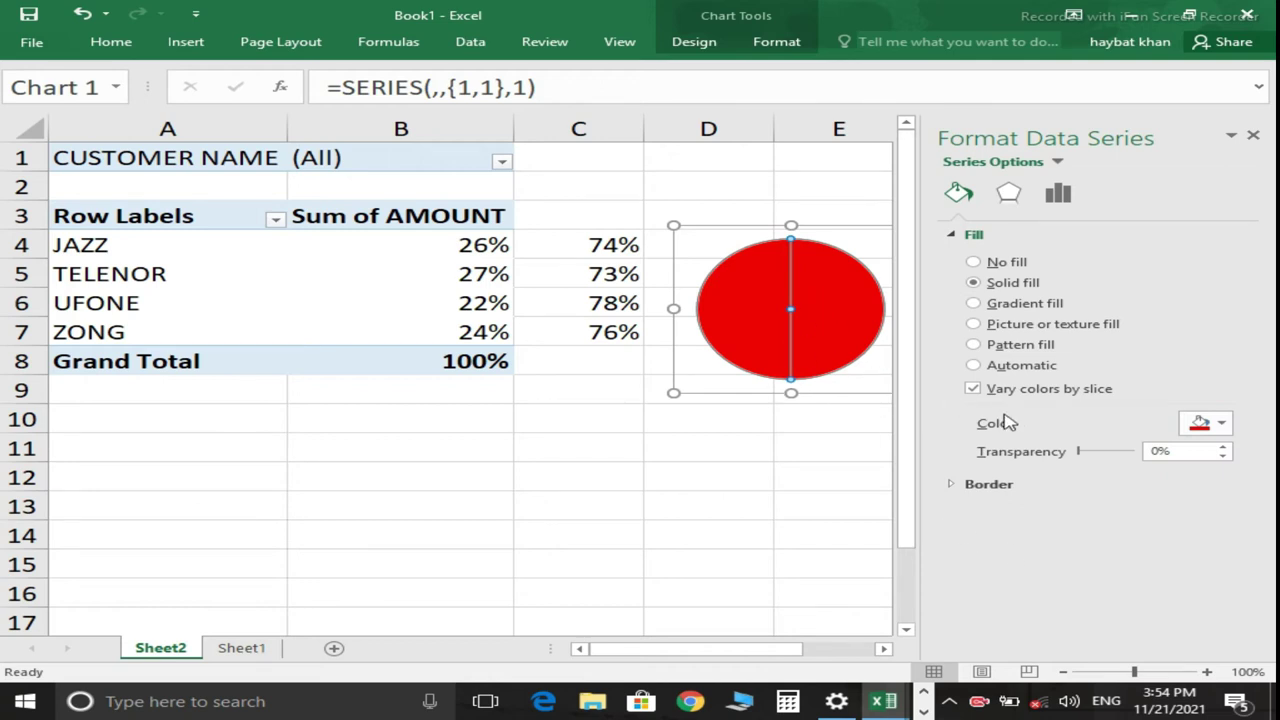
pyautogui.click(803, 460)
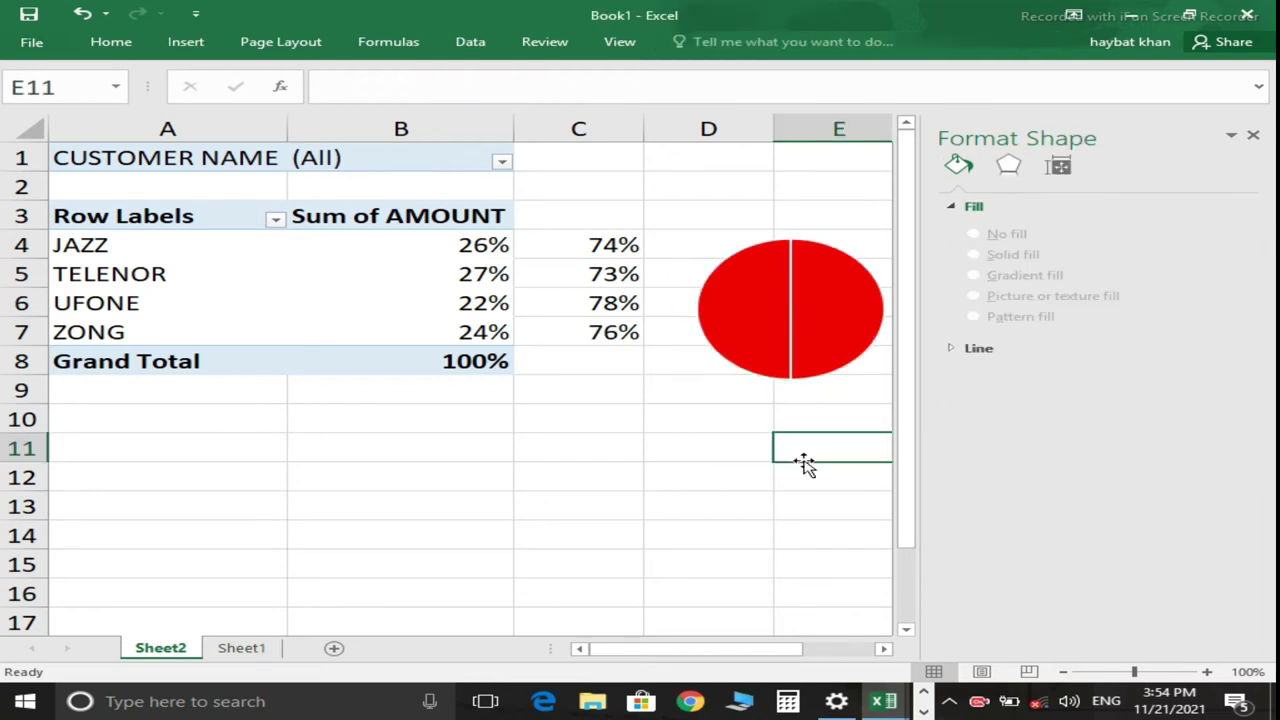
# Zoom the sheet out to 80% and paste a second copy of the red pie beside the first.
pyautogui.click(1256, 137)
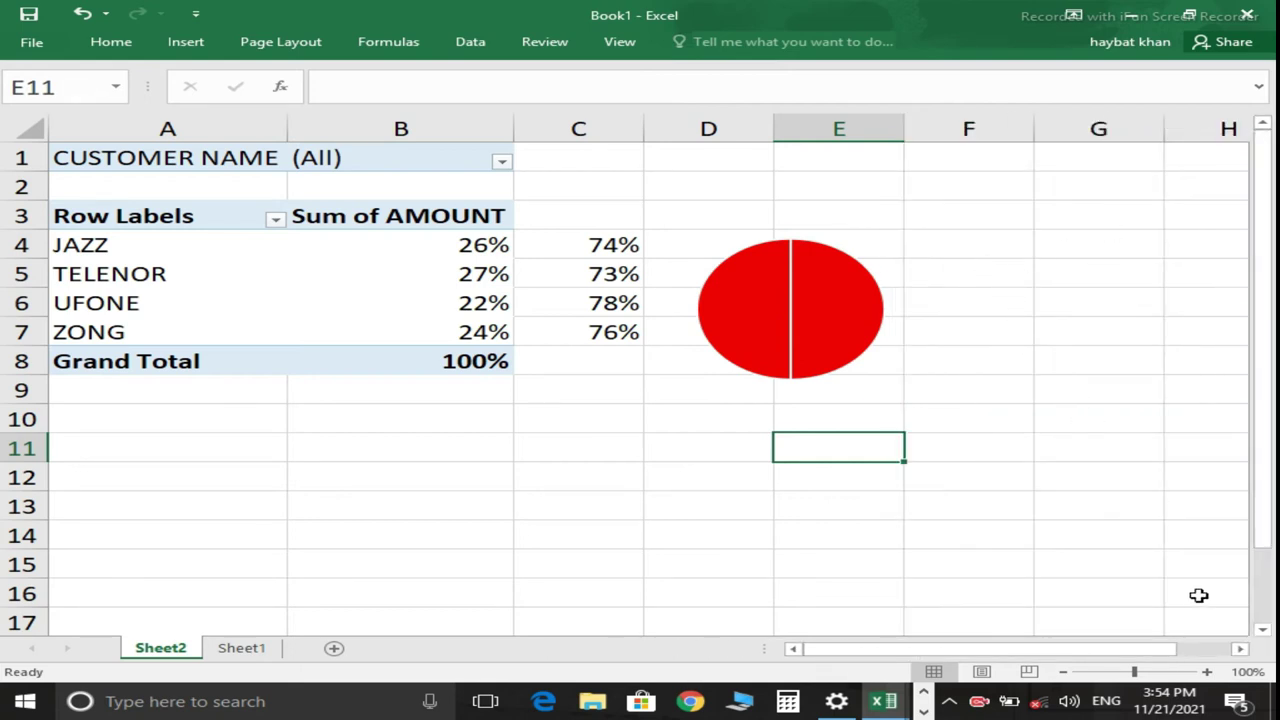
pyautogui.click(1065, 673)
pyautogui.click(1065, 673)
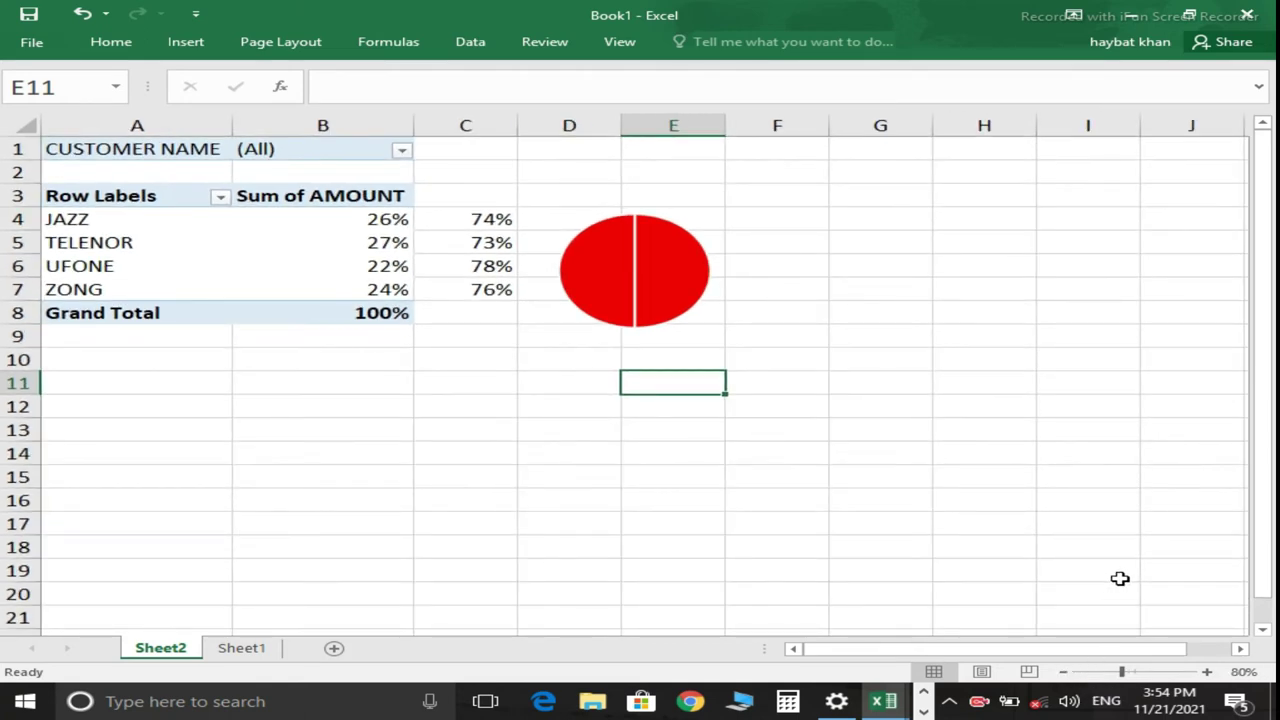
pyautogui.click(645, 273)
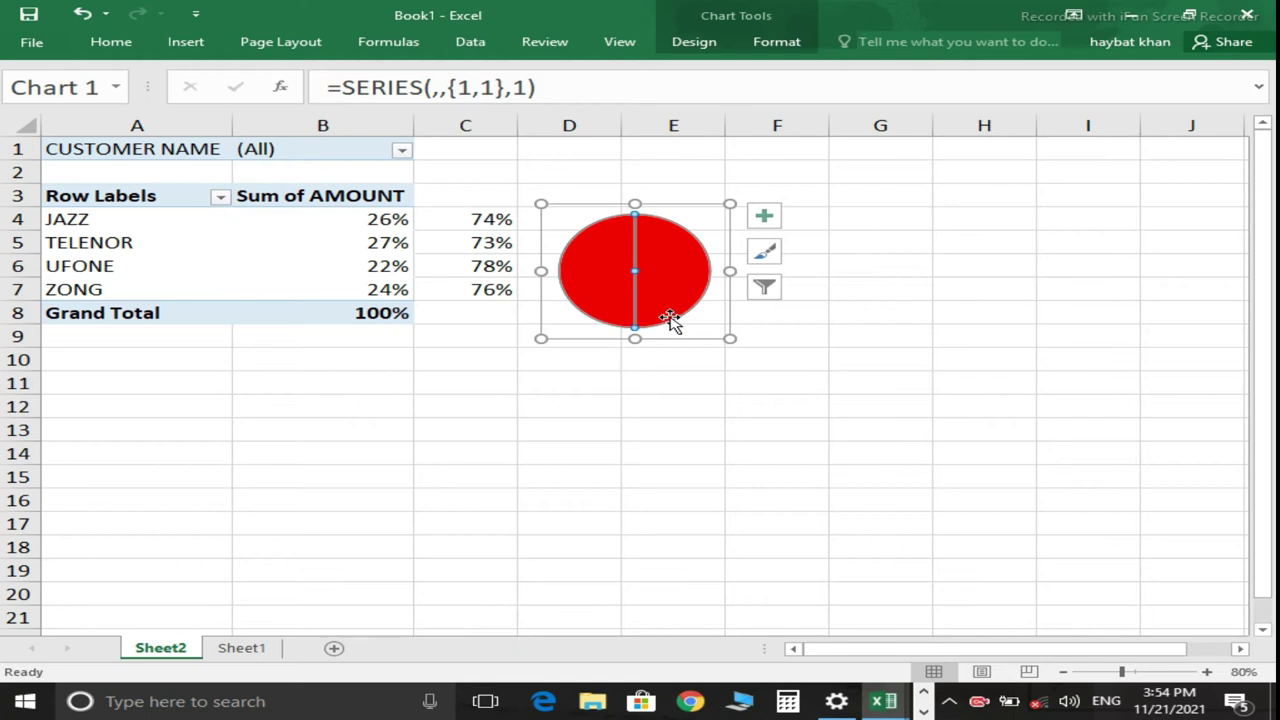
pyautogui.click(664, 380)
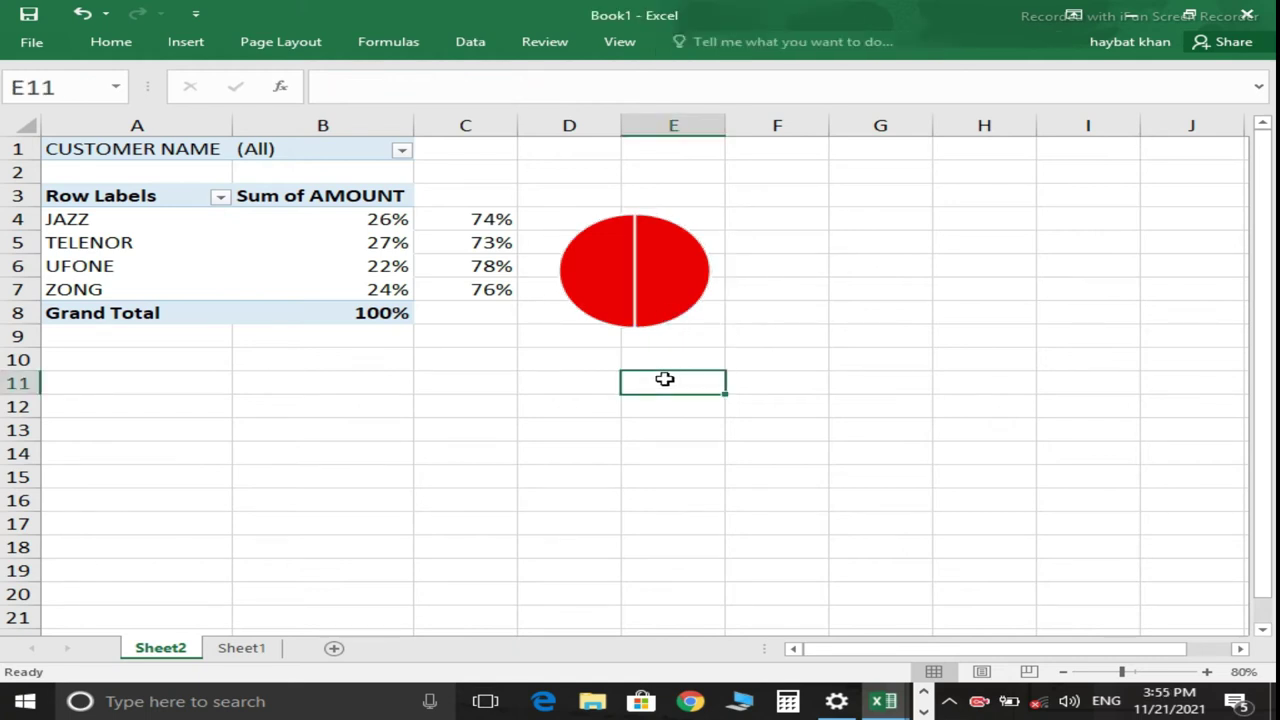
pyautogui.hotkey('ctrl', 'v')
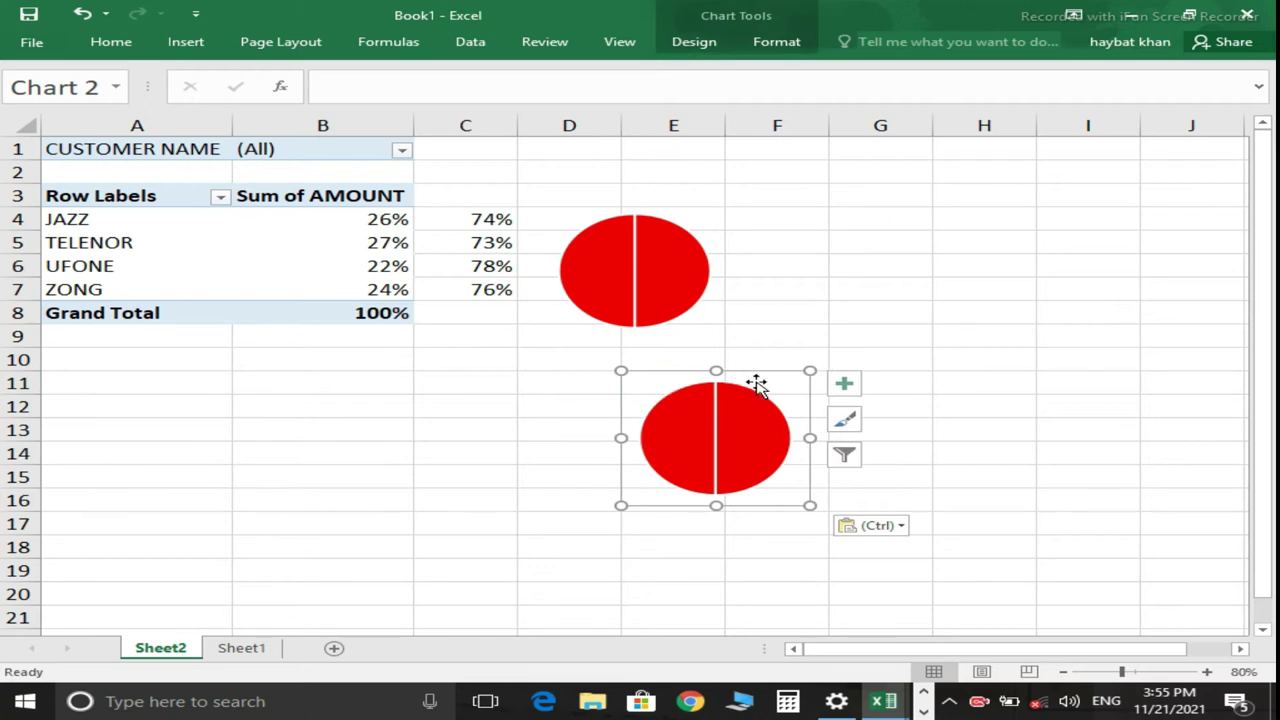
pyautogui.moveTo(757, 383); pyautogui.dragTo(826, 269)
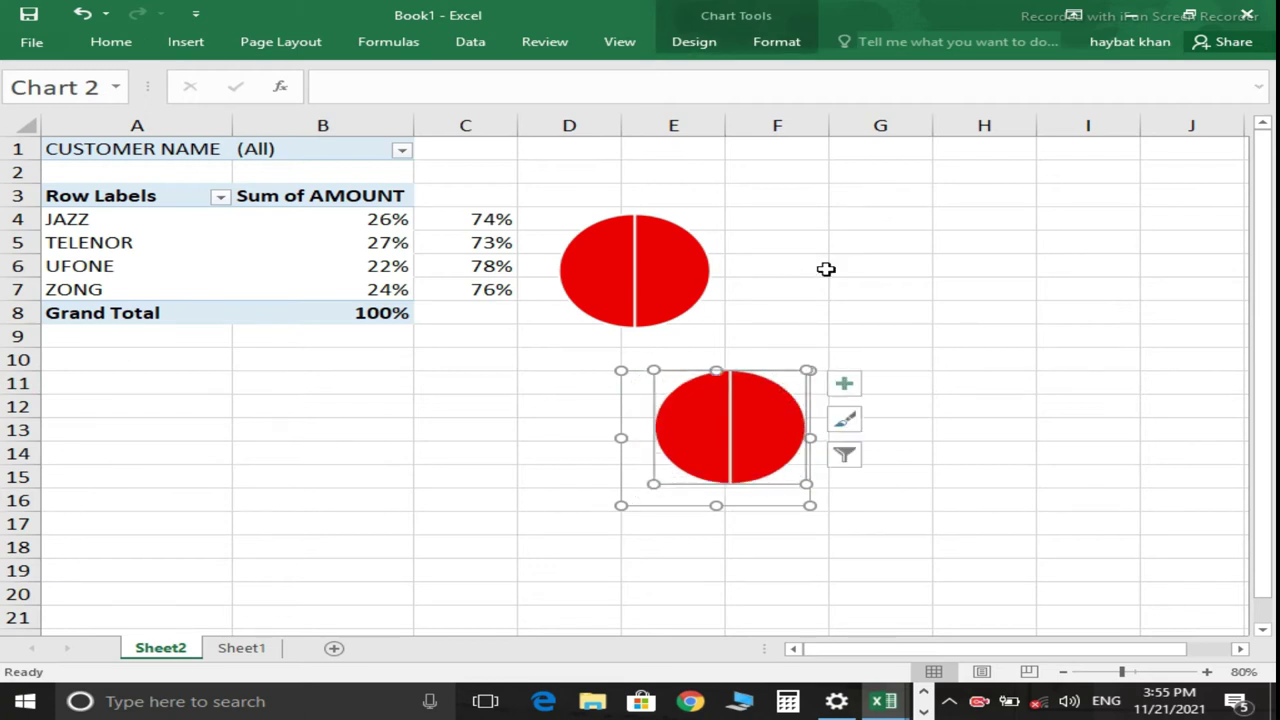
pyautogui.moveTo(763, 371)
pyautogui.mouseDown()
pyautogui.moveTo(827, 243)
pyautogui.moveTo(875, 205)
pyautogui.mouseUp()
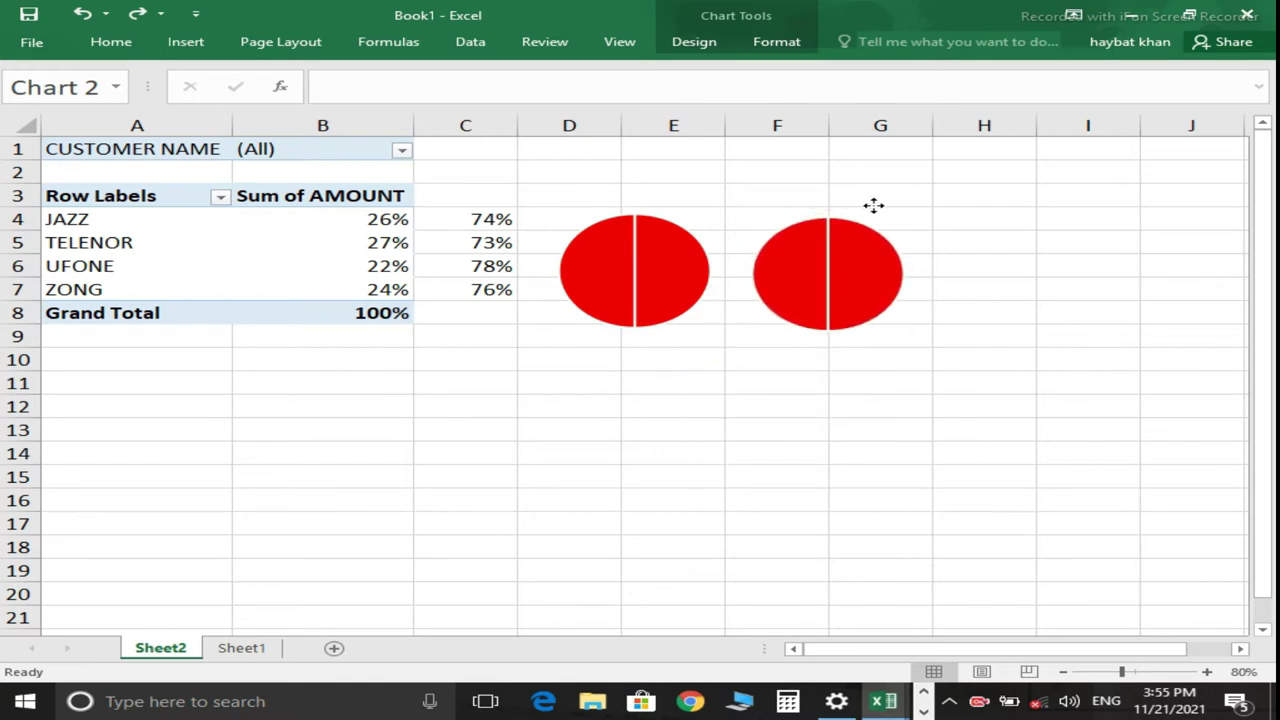
pyautogui.moveTo(875, 205); pyautogui.dragTo(874, 205)
# Paste third and fourth copies of the pie and move them up into the row.
pyautogui.click(841, 420)
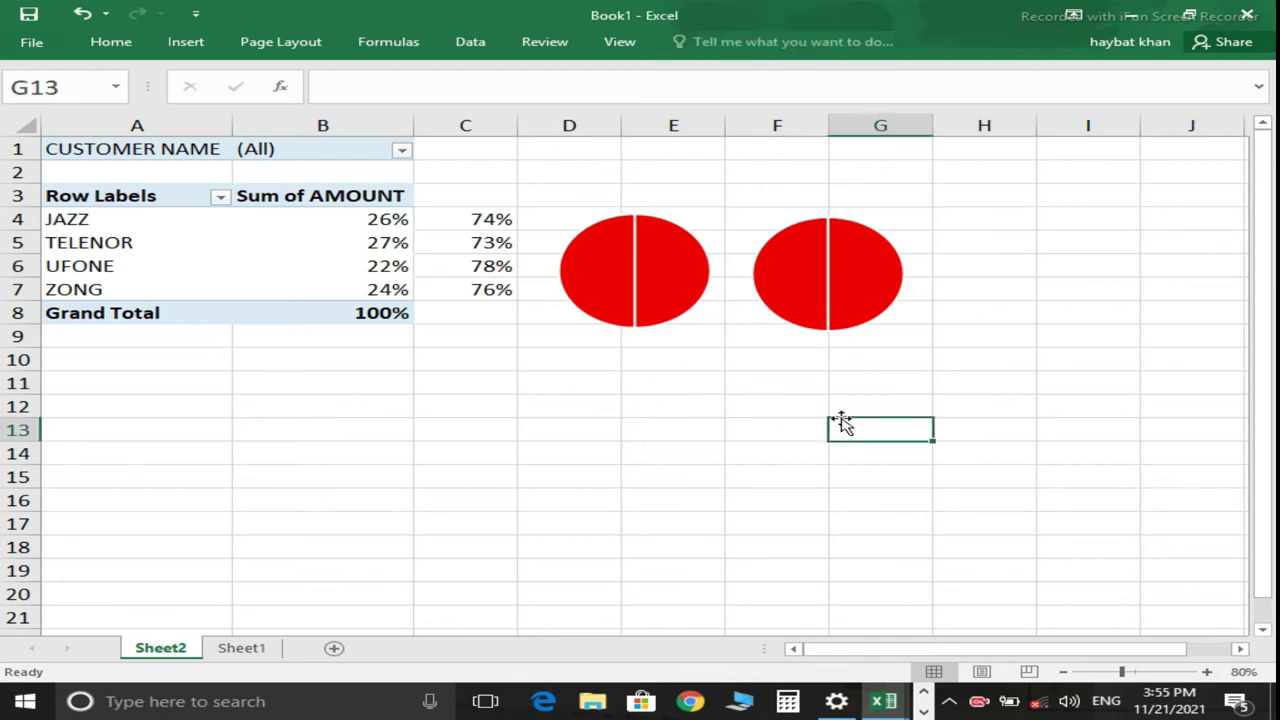
pyautogui.hotkey('ctrl', 'v')
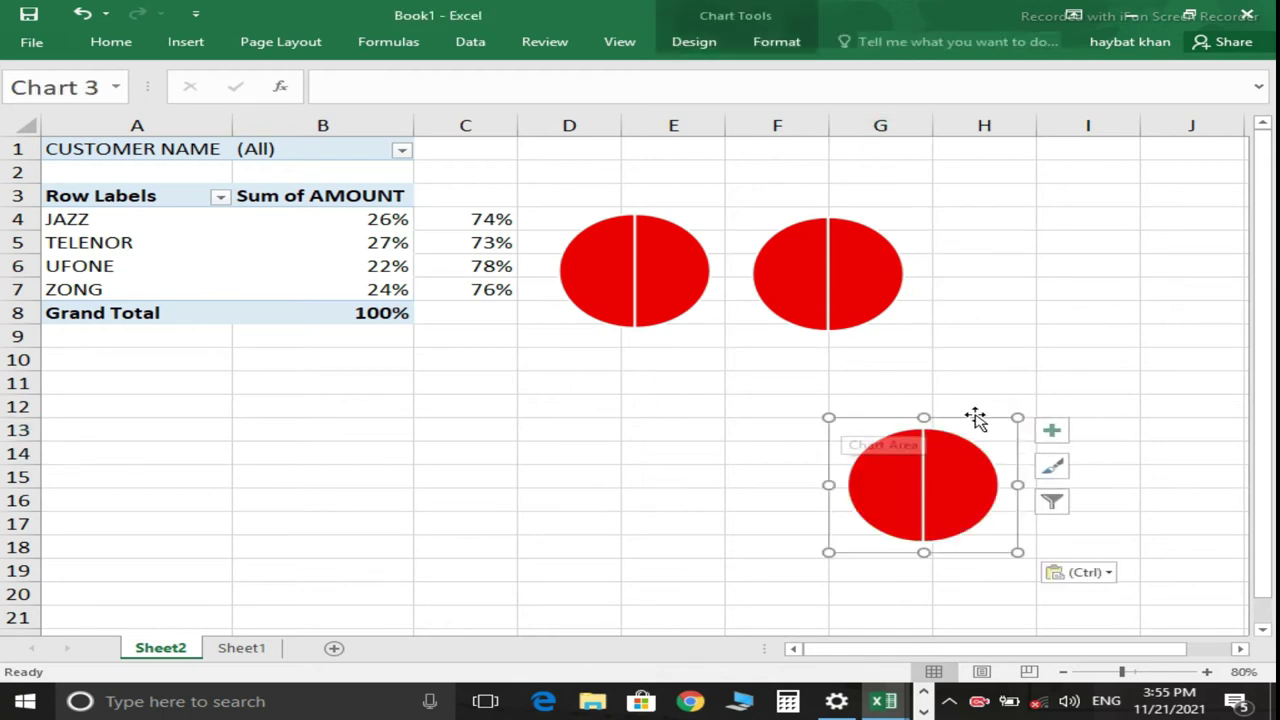
pyautogui.moveTo(973, 421); pyautogui.dragTo(1058, 208)
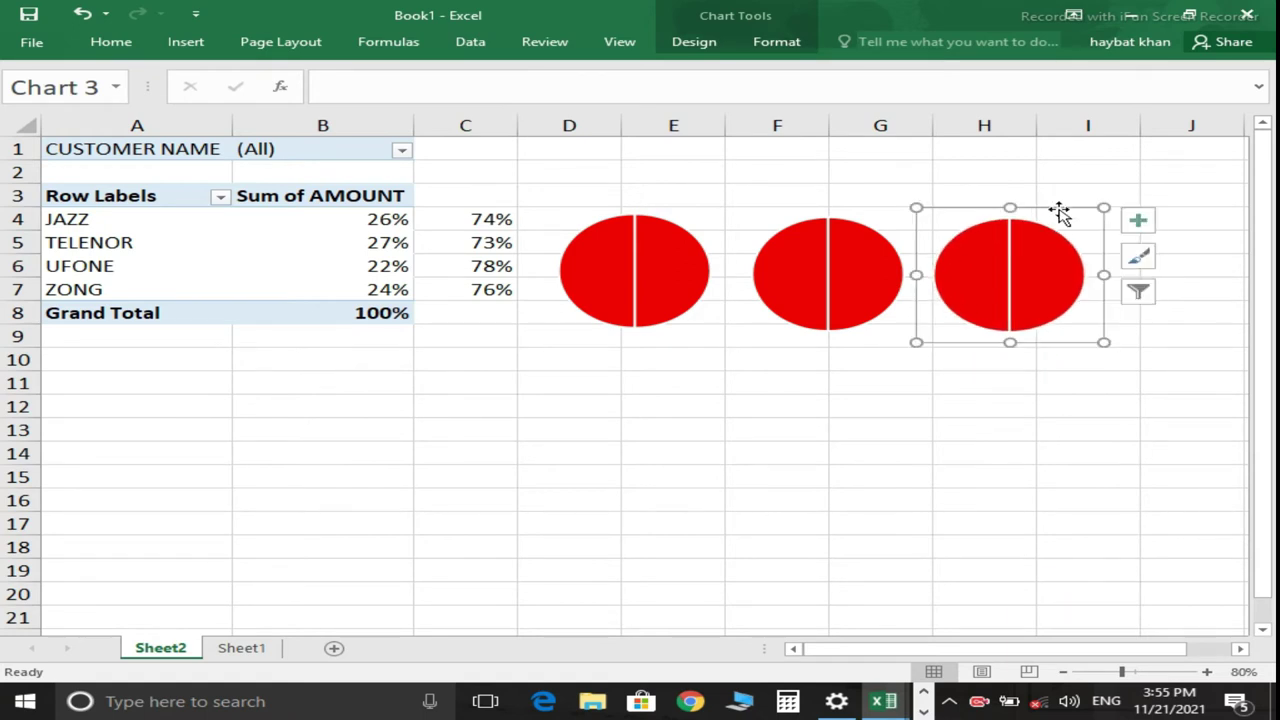
pyautogui.click(892, 468)
pyautogui.hotkey('ctrl', 'v')
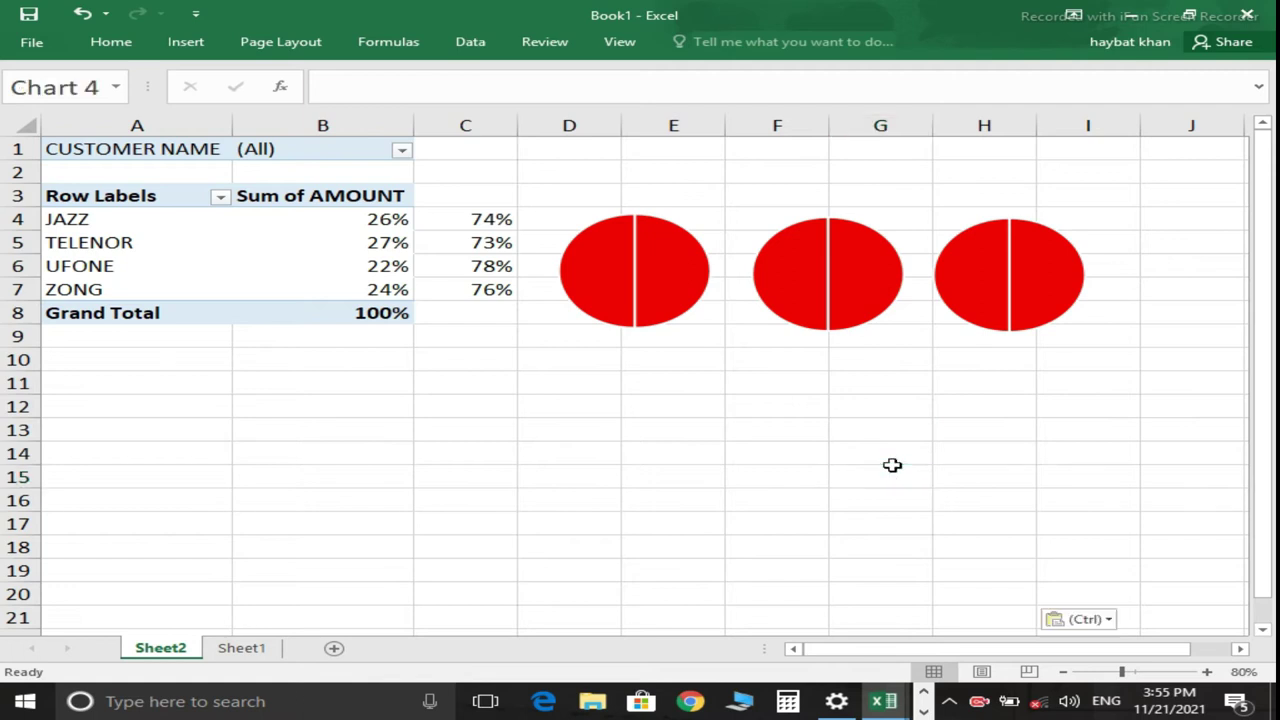
pyautogui.moveTo(975, 468)
pyautogui.mouseDown()
pyautogui.moveTo(1233, 205)
pyautogui.moveTo(32, 206)
pyautogui.moveTo(3, 267)
pyautogui.moveTo(24, 286)
pyautogui.moveTo(1218, 203)
pyautogui.mouseUp()
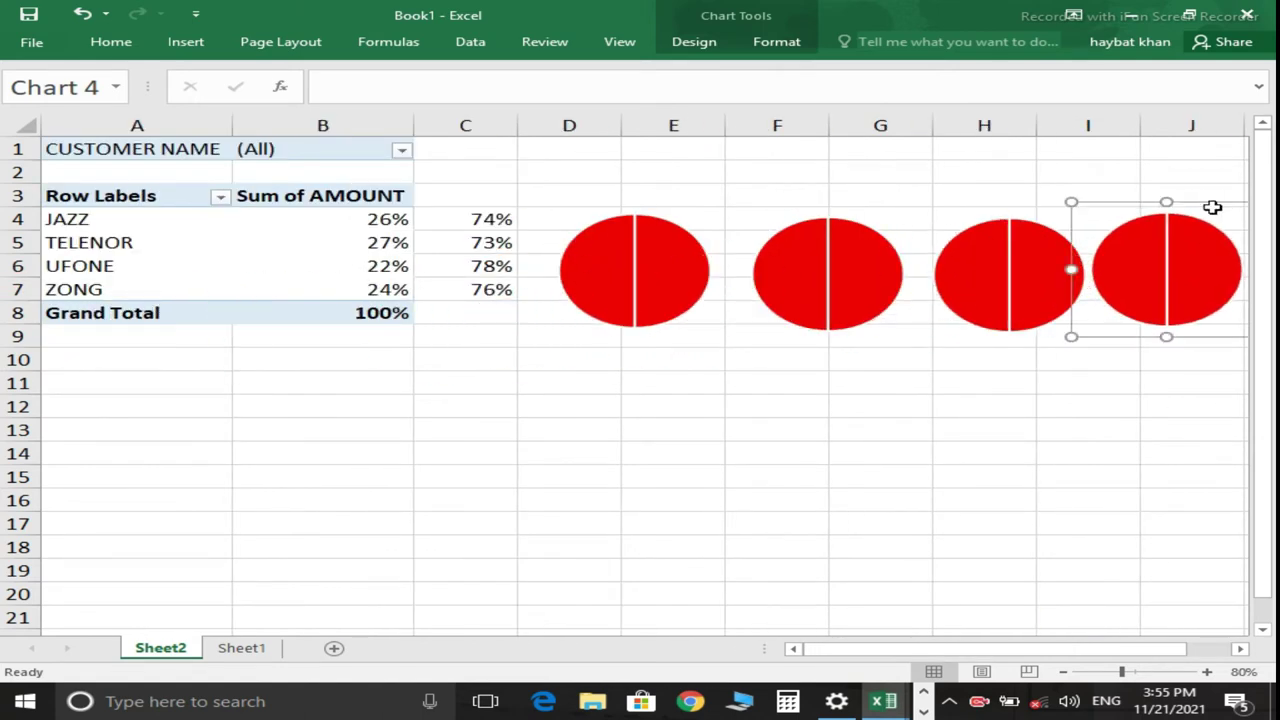
# Nudge the fourth pie chart slightly right so it sits beside the third.
pyautogui.click(1200, 262)
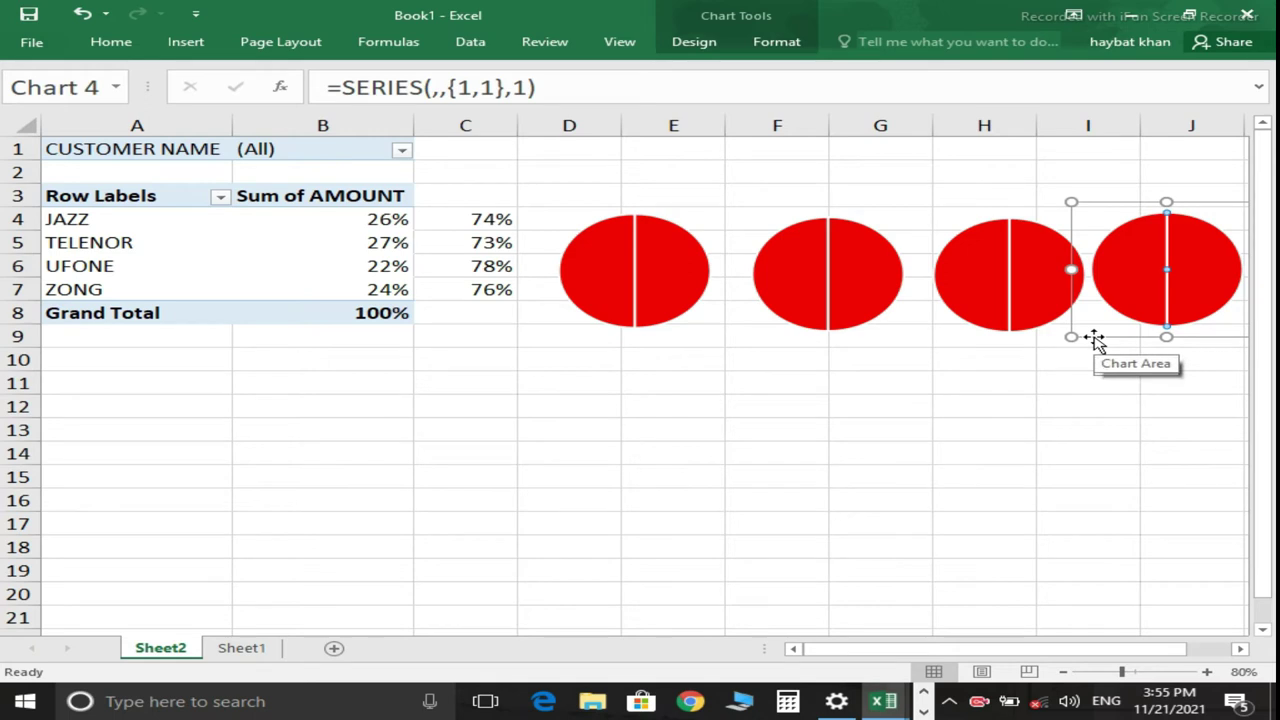
pyautogui.click(1095, 340)
pyautogui.press('Down')
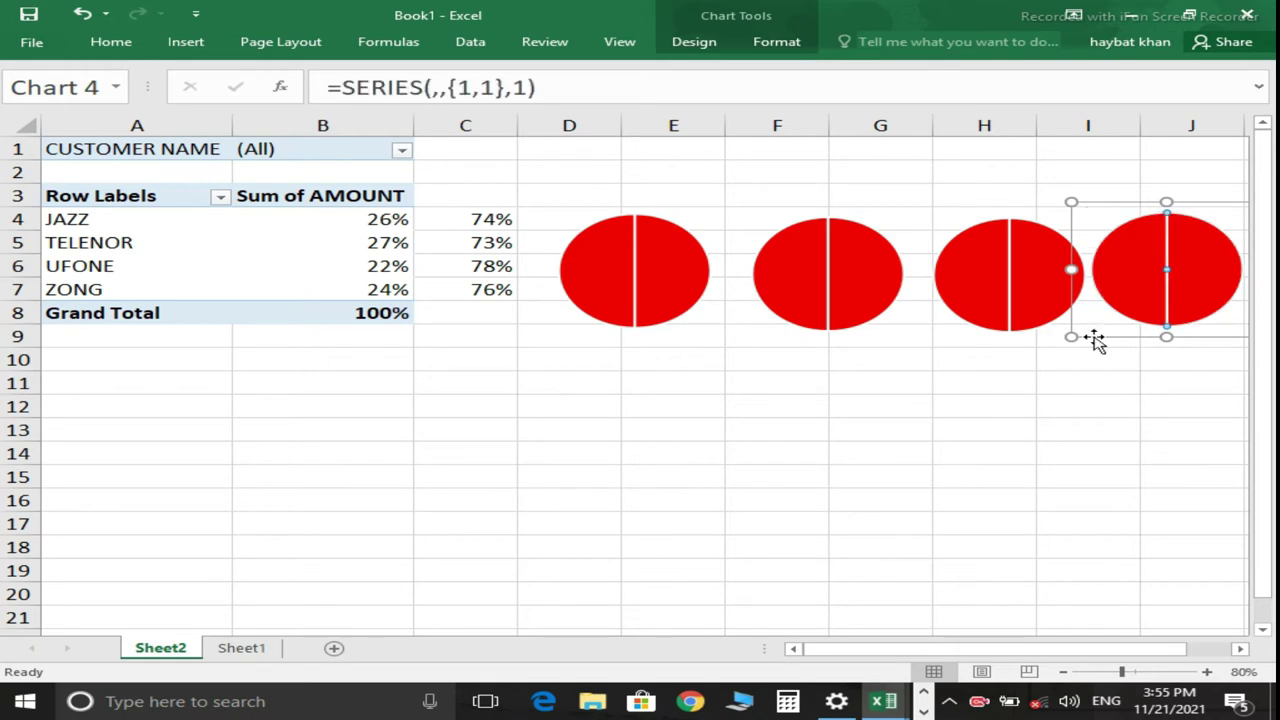
pyautogui.moveTo(1095, 340); pyautogui.dragTo(1106, 337)
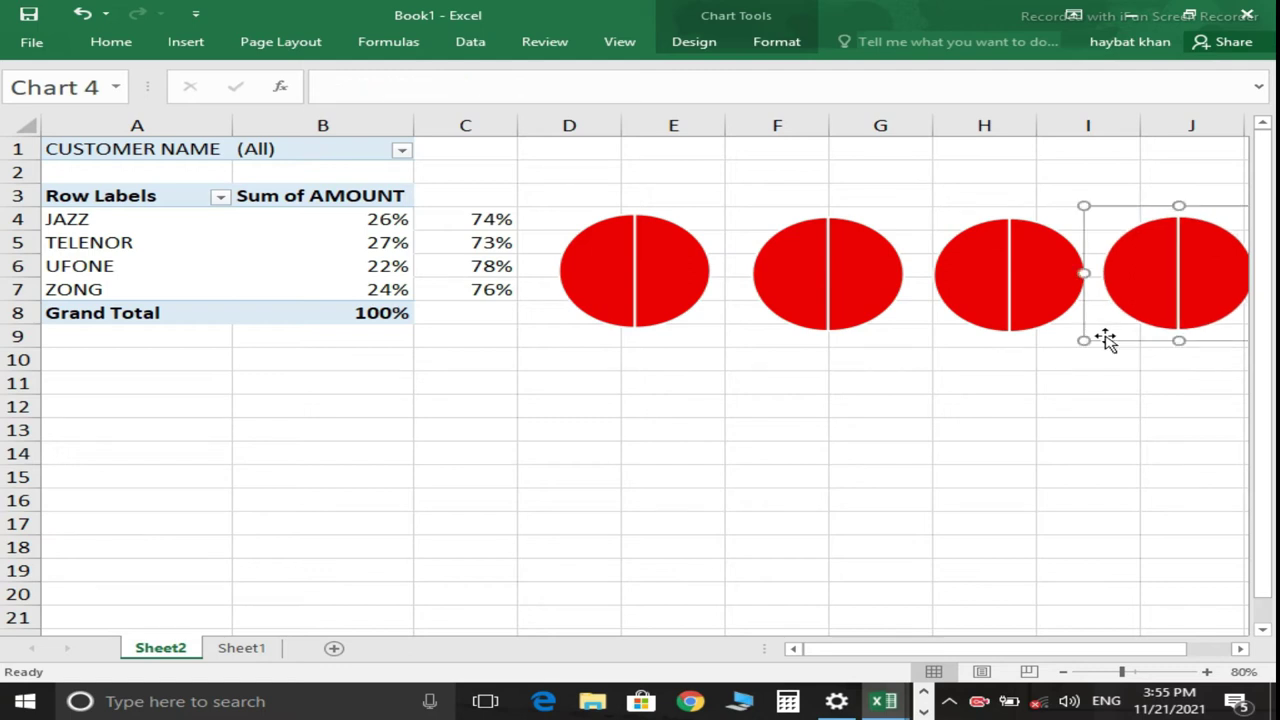
pyautogui.moveTo(1055, 649); pyautogui.dragTo(1140, 652)
# Select all four pie charts and distribute them horizontally and vertically.
pyautogui.moveTo(1000, 270)
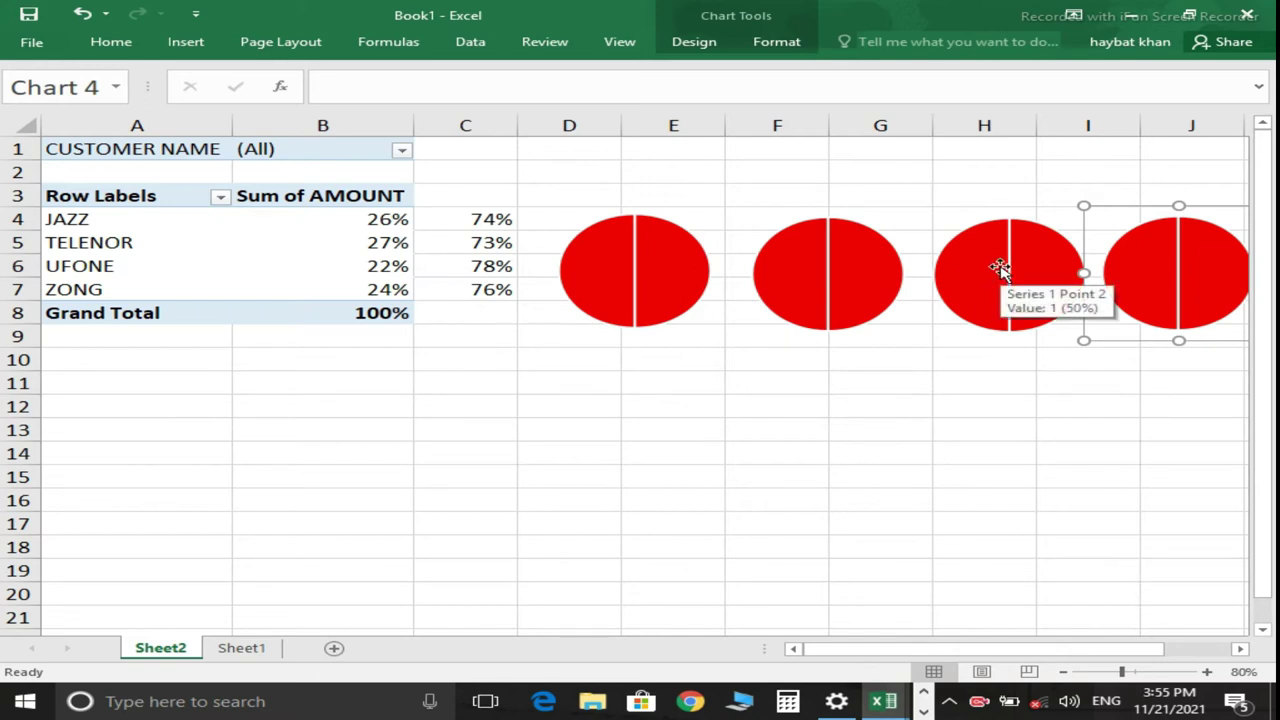
pyautogui.keyDown('ctrl'); pyautogui.click(1000, 268); pyautogui.keyUp('ctrl')
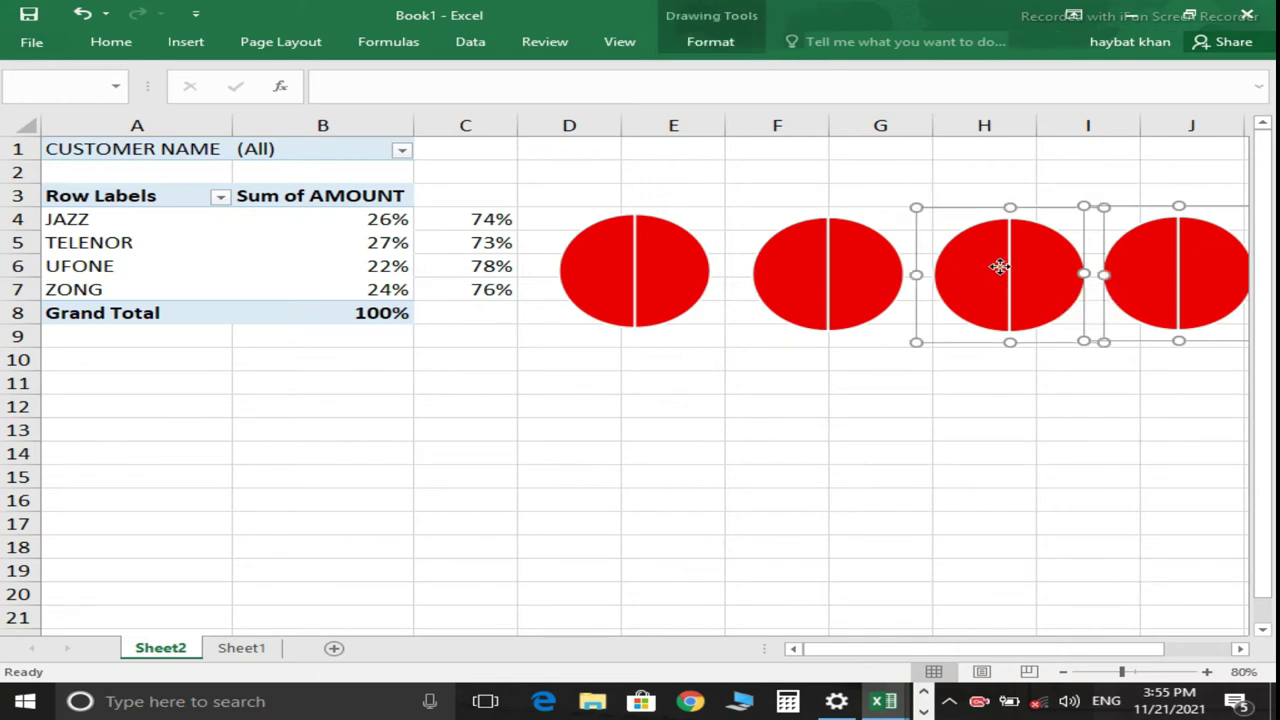
pyautogui.keyDown('ctrl'); pyautogui.click(810, 310); pyautogui.keyUp('ctrl')
pyautogui.keyDown('ctrl'); pyautogui.click(643, 296); pyautogui.keyUp('ctrl')
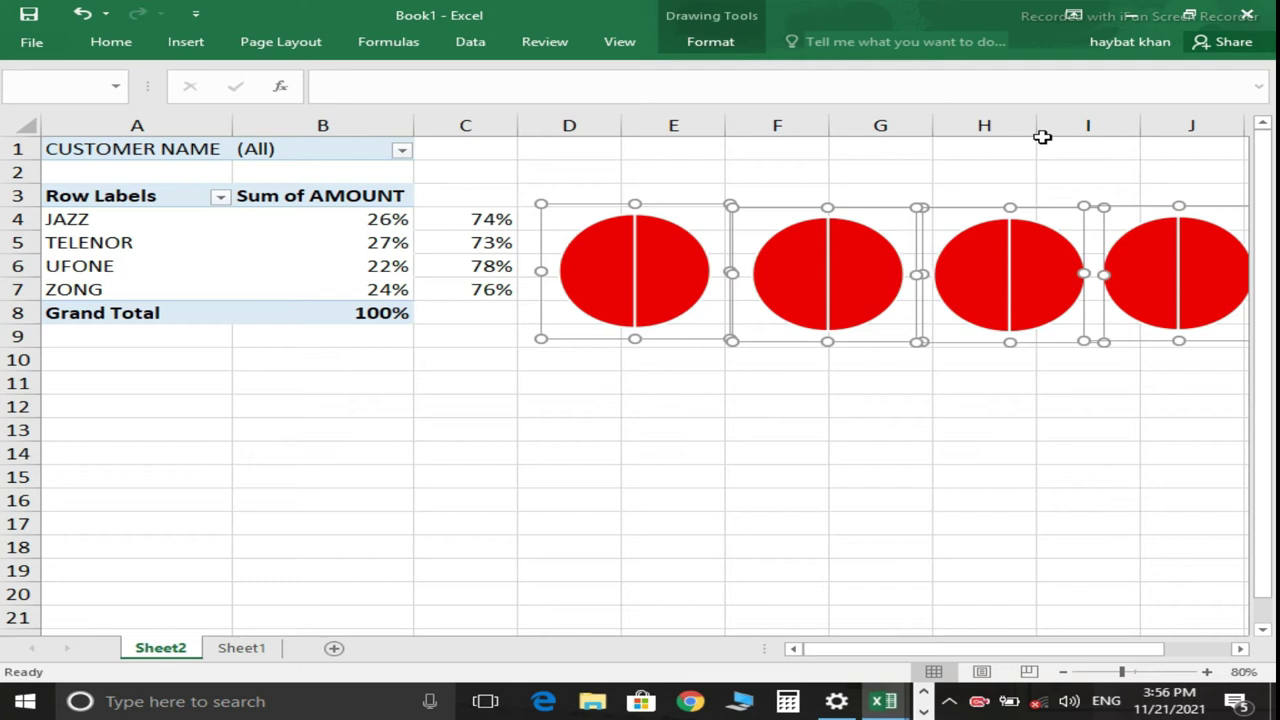
pyautogui.click(728, 44)
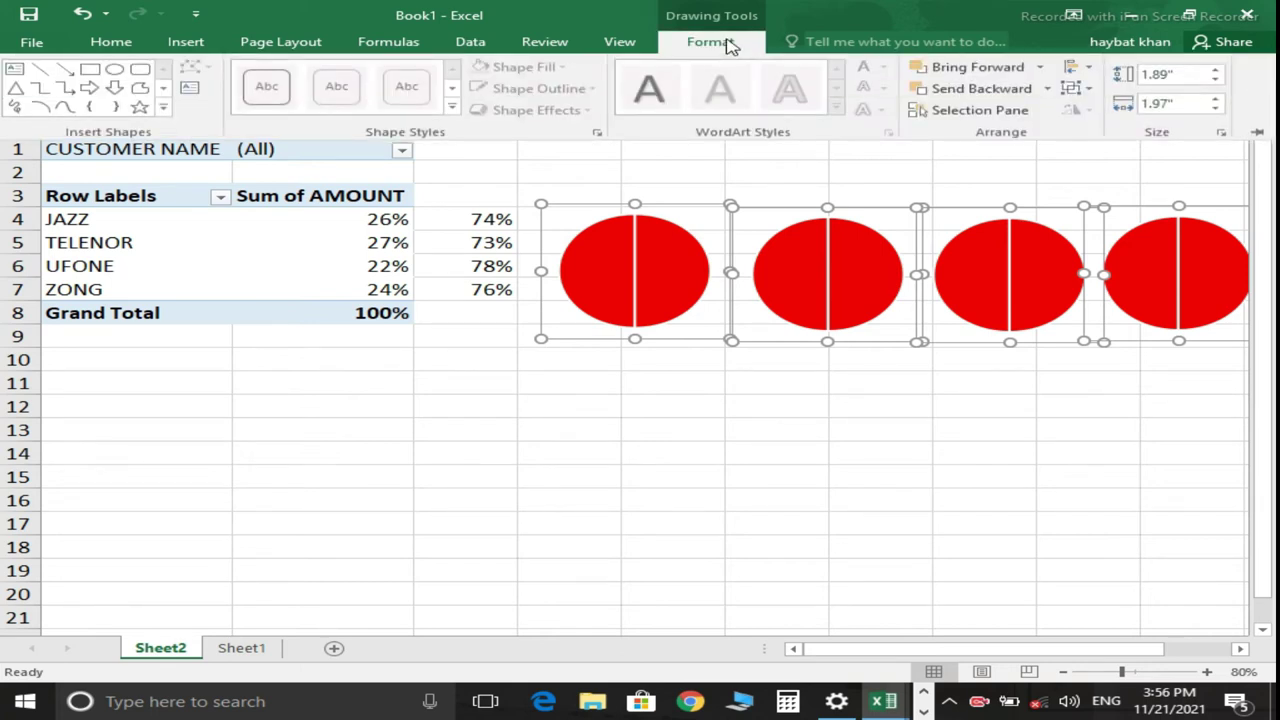
pyautogui.click(1090, 72)
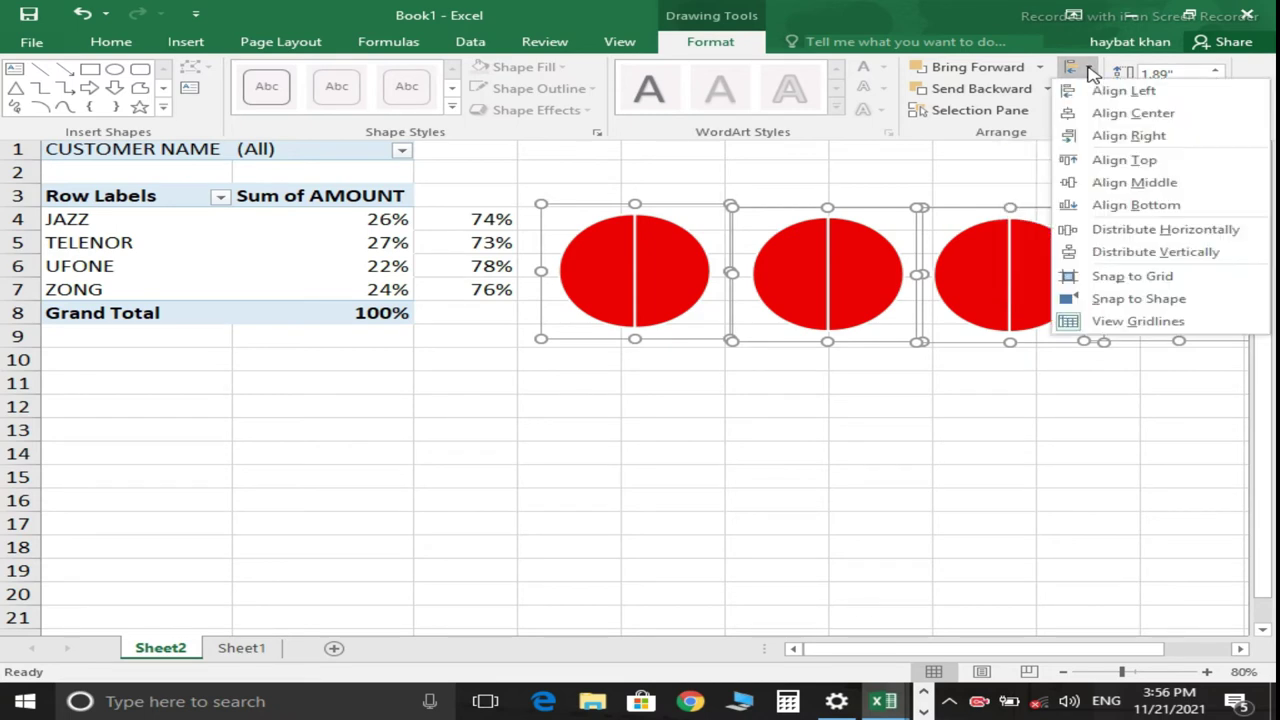
pyautogui.click(1225, 233)
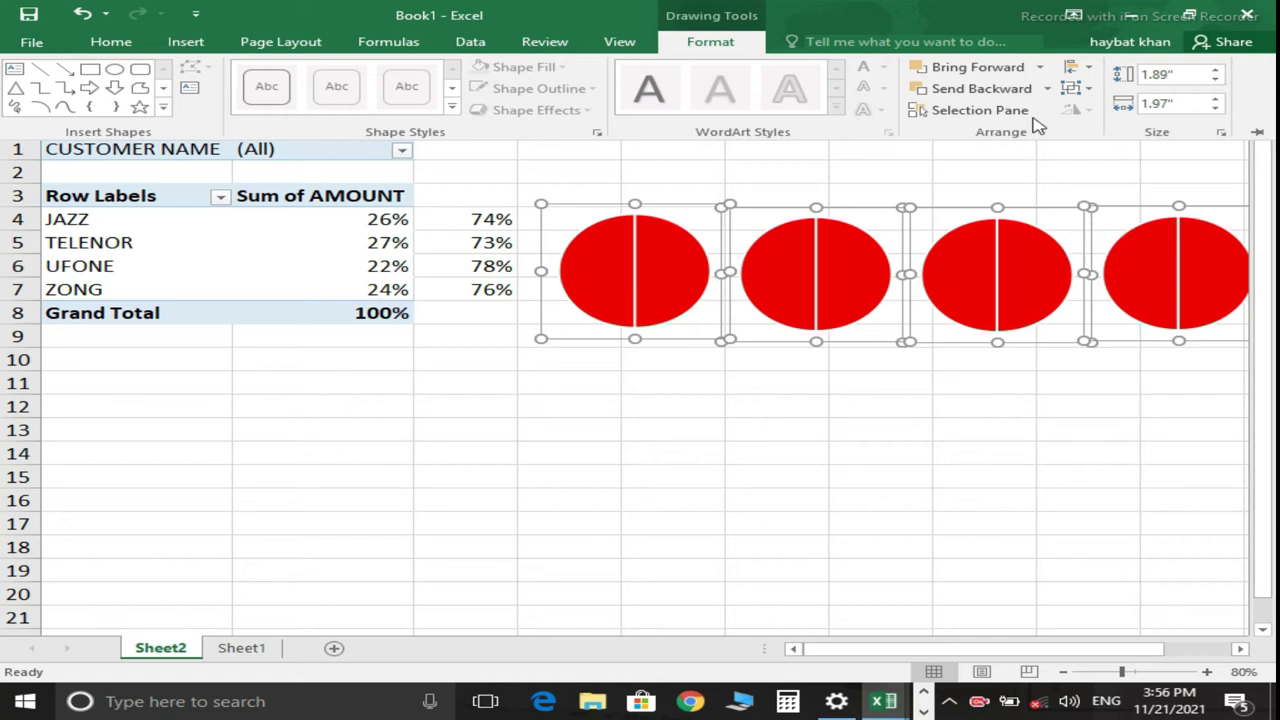
pyautogui.click(1088, 70)
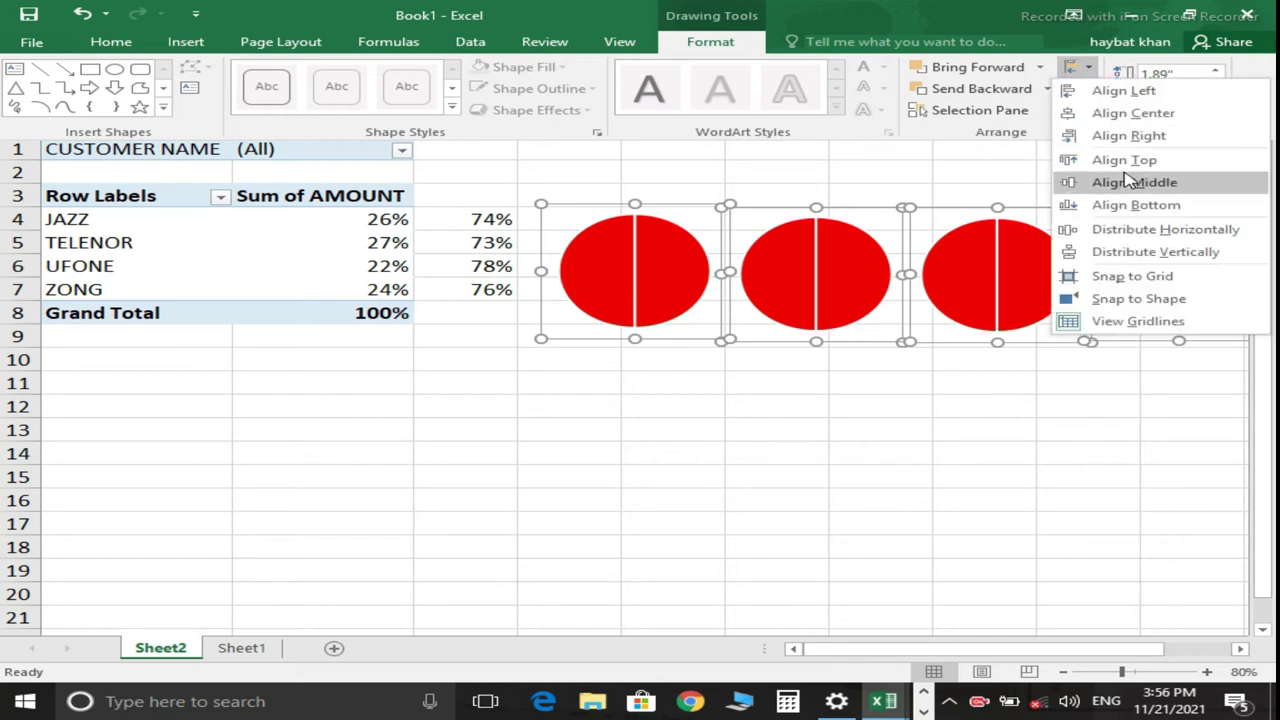
pyautogui.click(1133, 255)
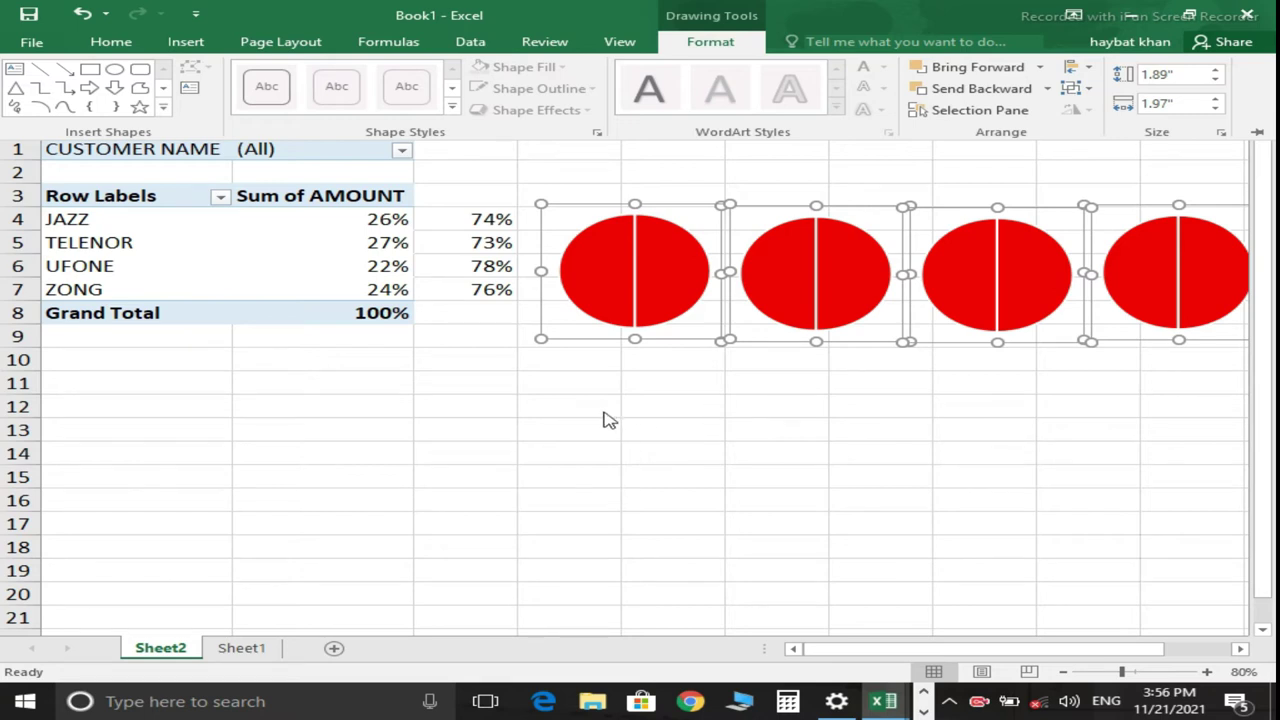
# Close the PivotTable Fields pane and select the first pie chart.
pyautogui.press('Escape')
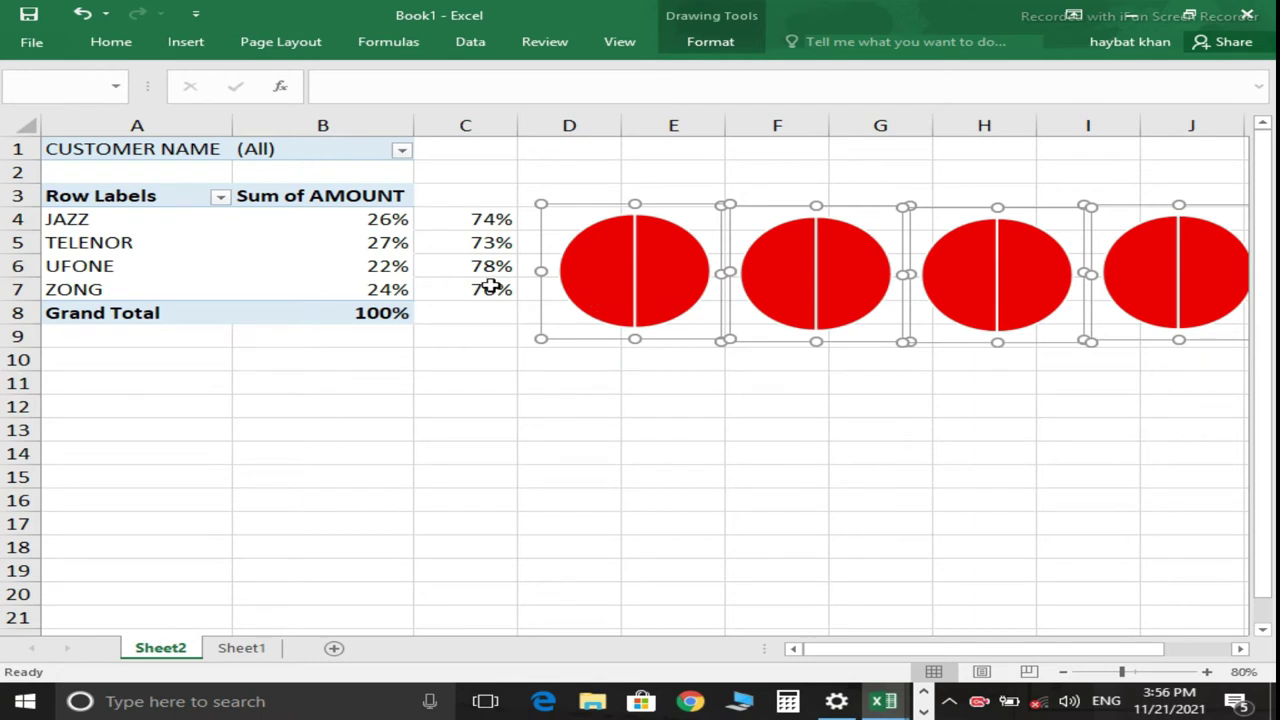
pyautogui.rightClick(605, 272)
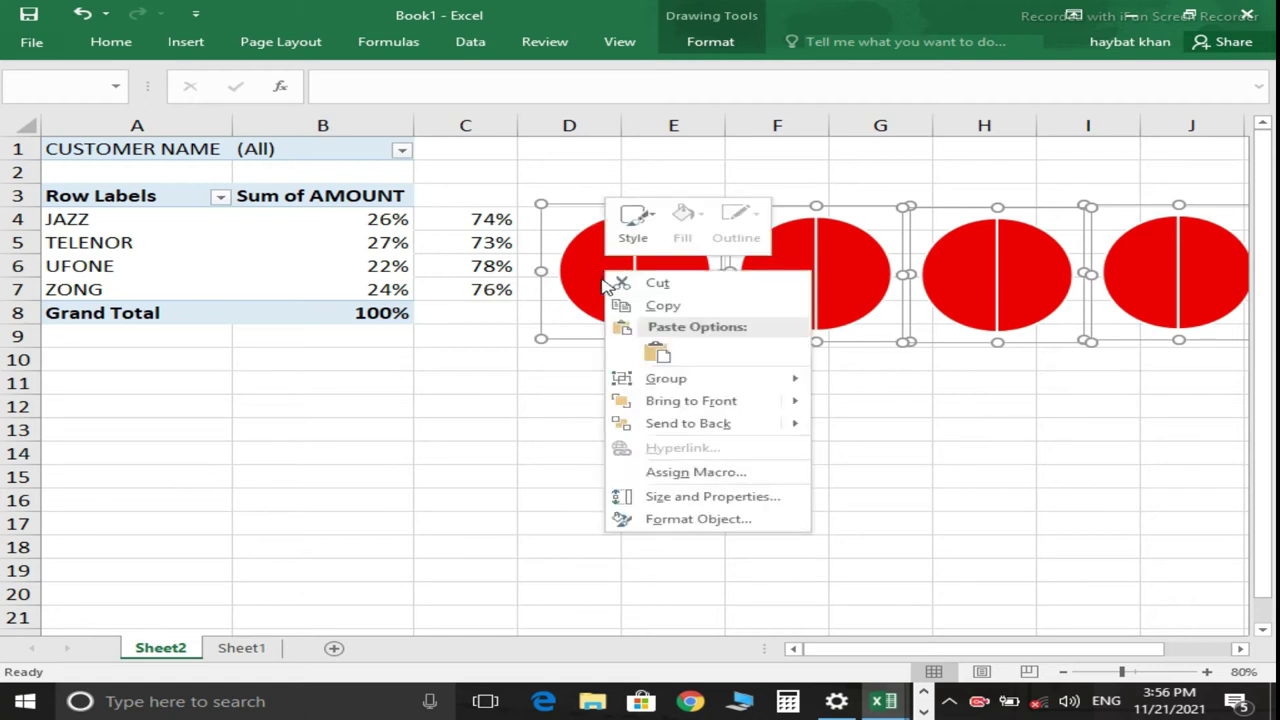
pyautogui.press('Escape')
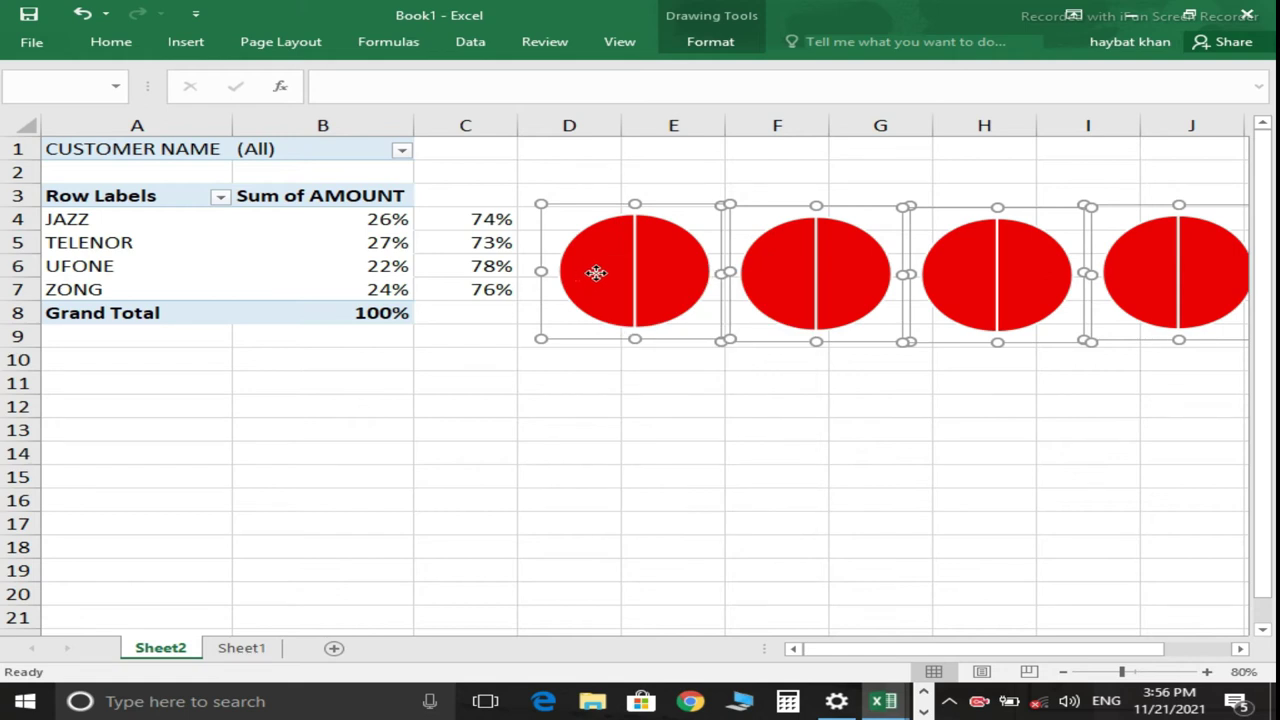
pyautogui.click(286, 235)
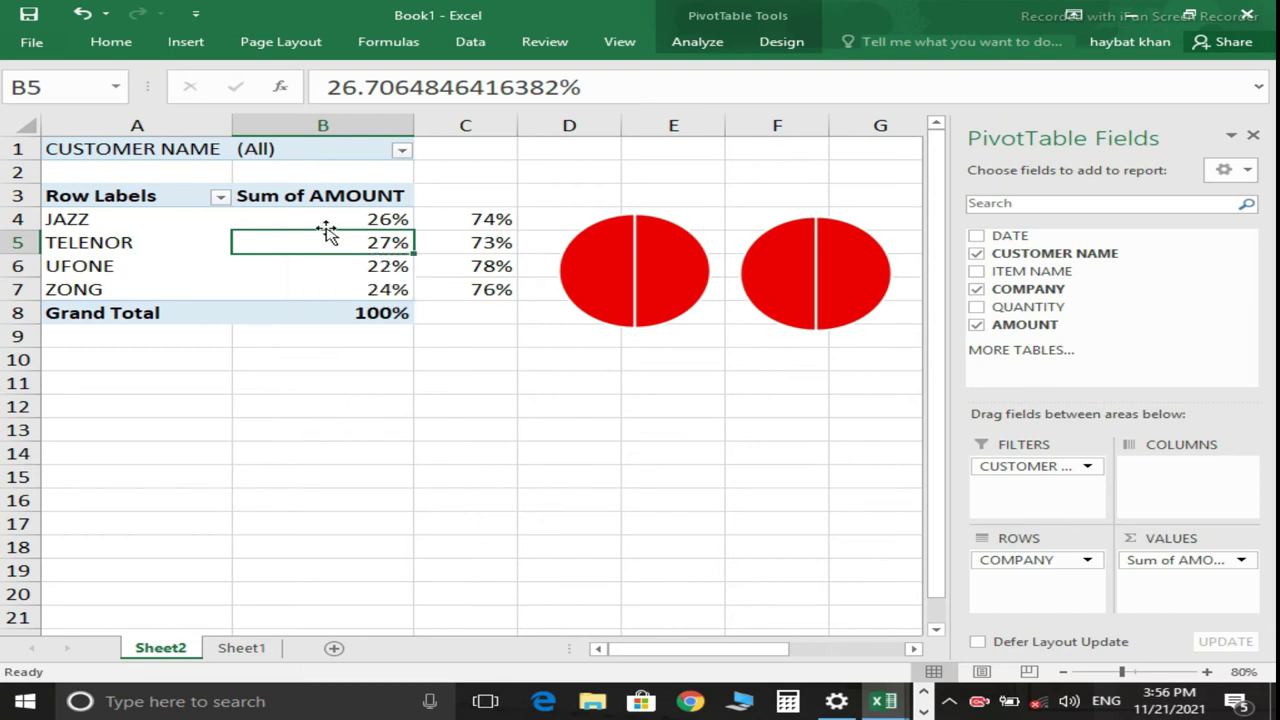
pyautogui.click(309, 217)
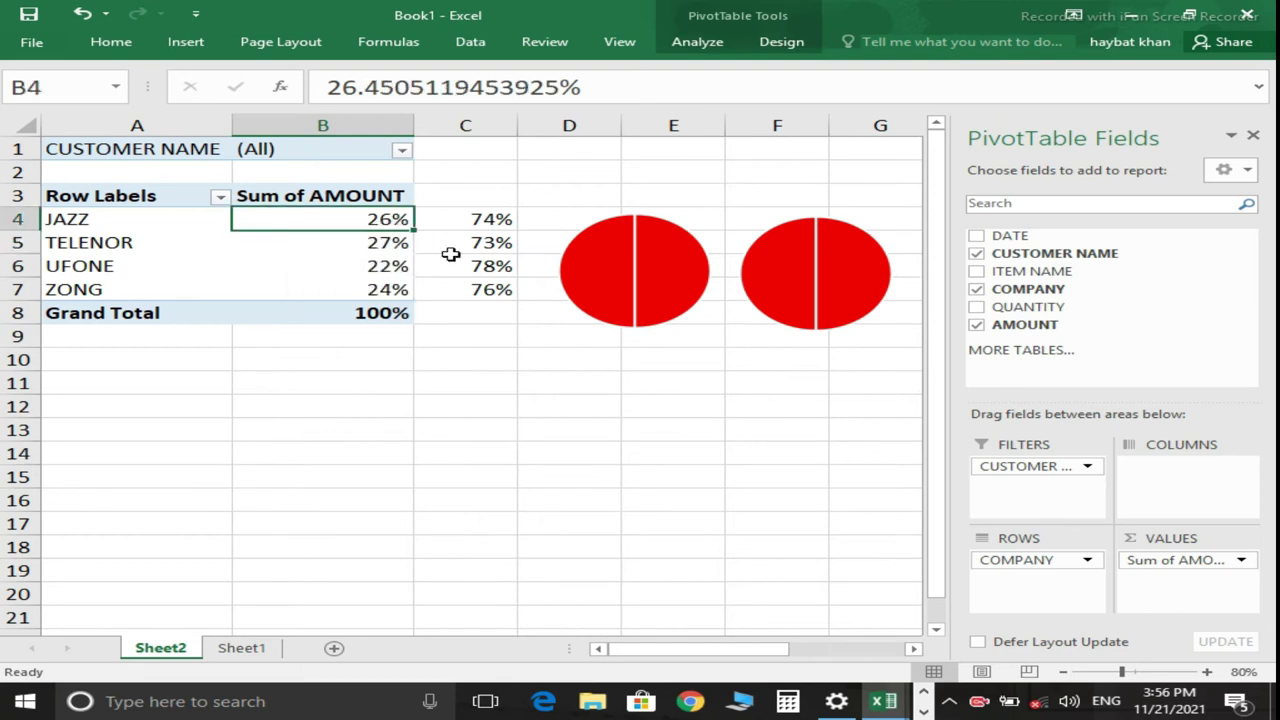
pyautogui.moveTo(607, 267)
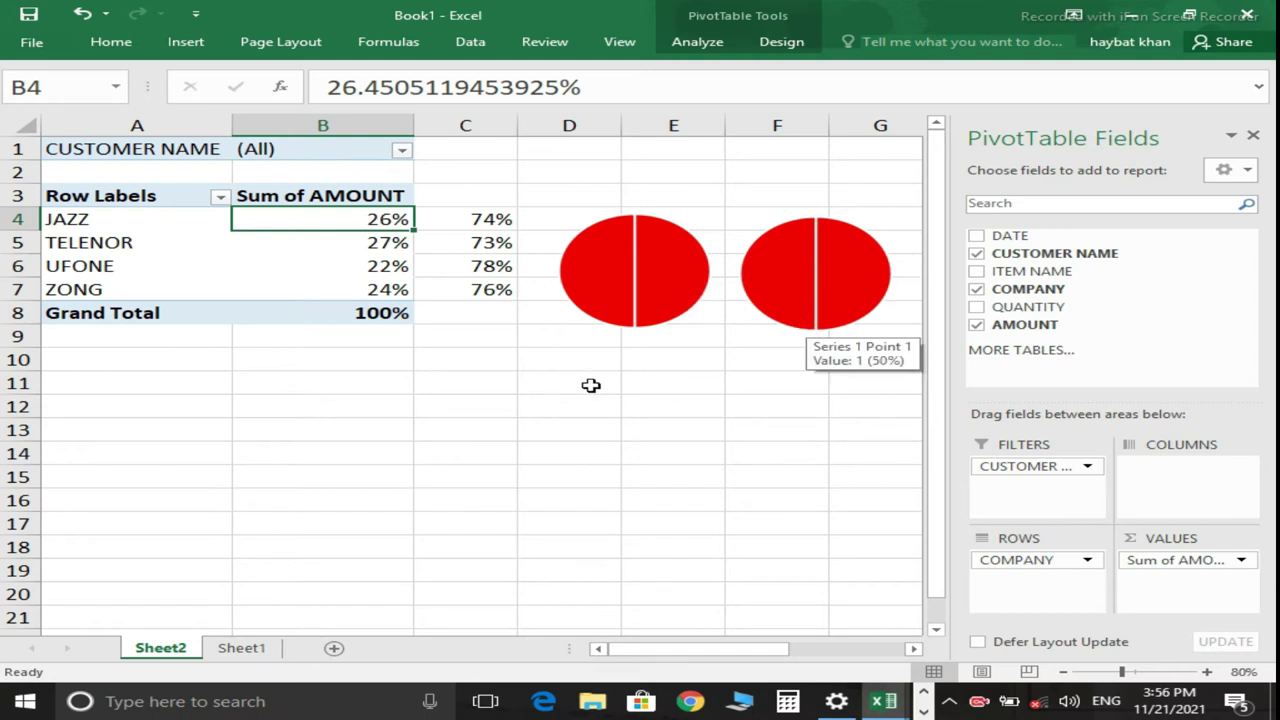
pyautogui.click(1256, 140)
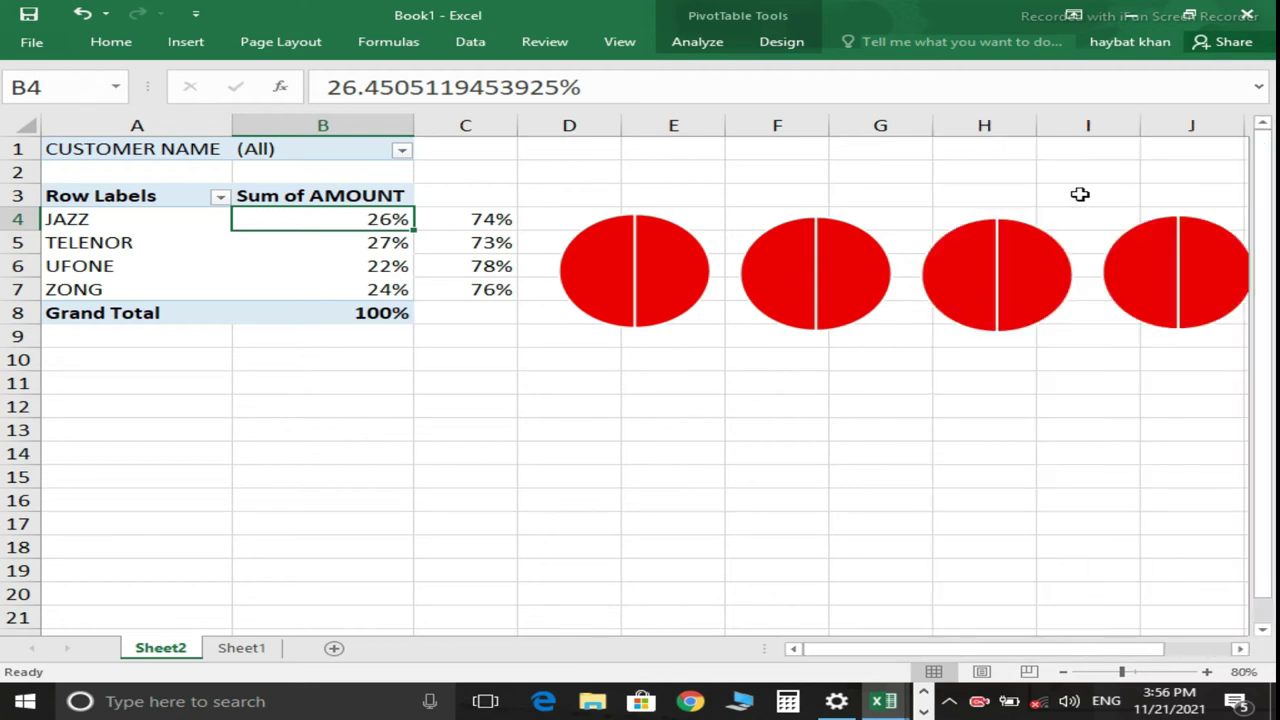
pyautogui.click(641, 271)
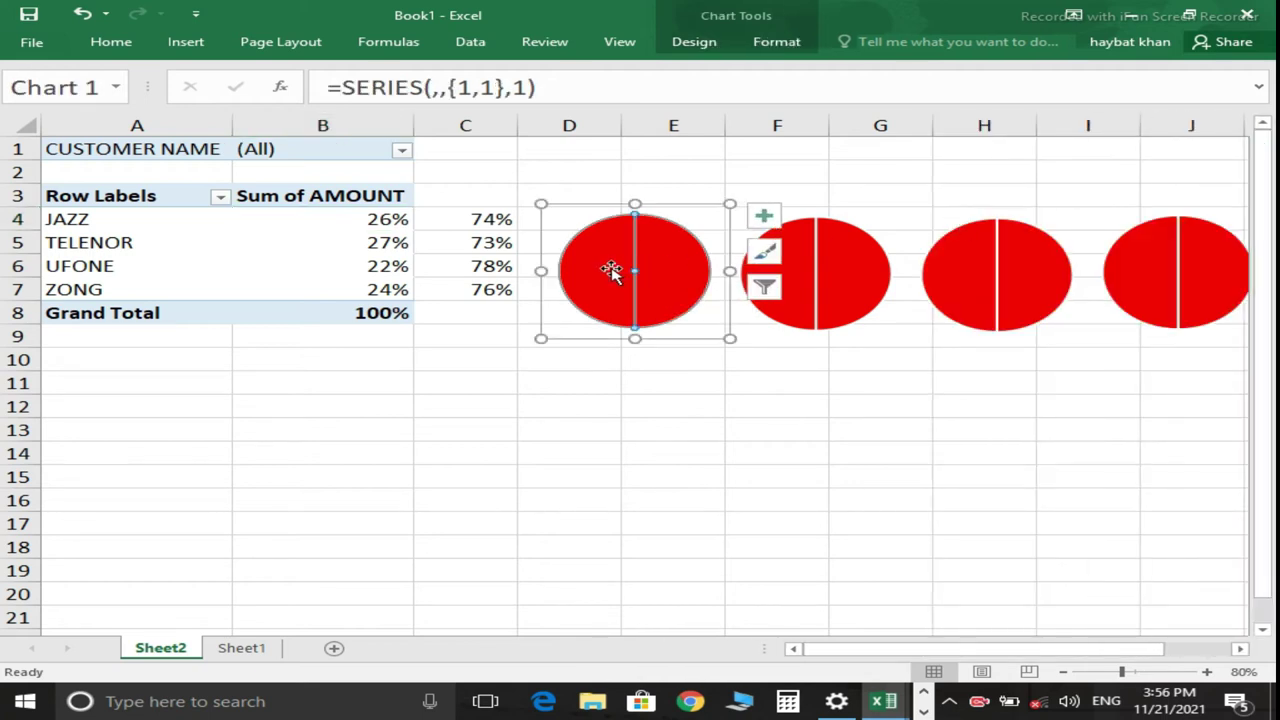
# Through Select Data, add a JAZZ series named from A4 with values B4:C4.
pyautogui.rightClick(616, 273)
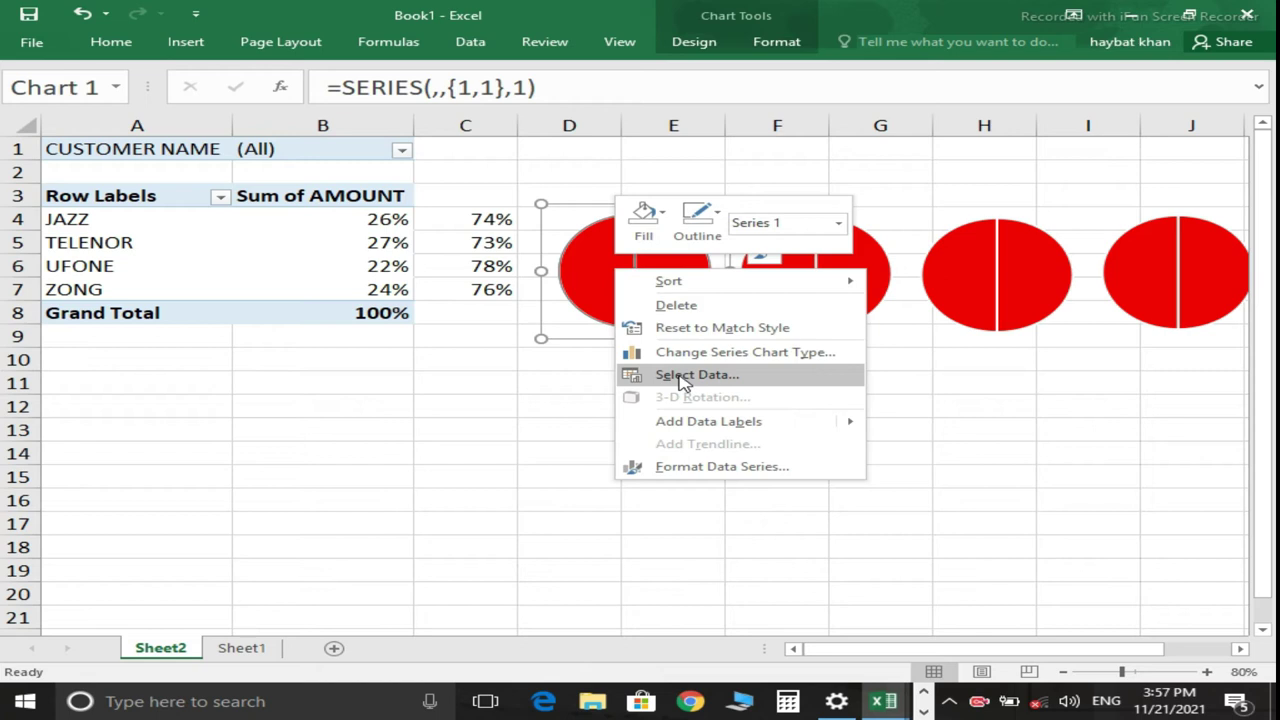
pyautogui.click(684, 376)
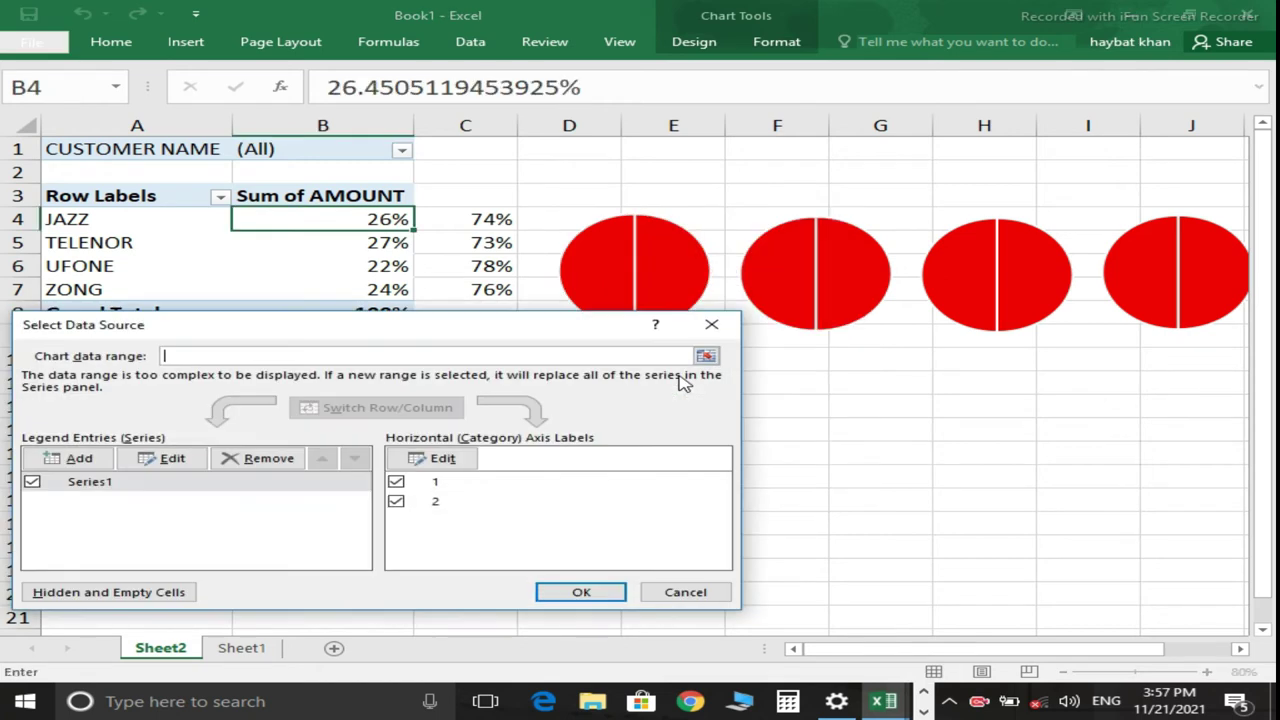
pyautogui.moveTo(310, 330); pyautogui.dragTo(358, 388)
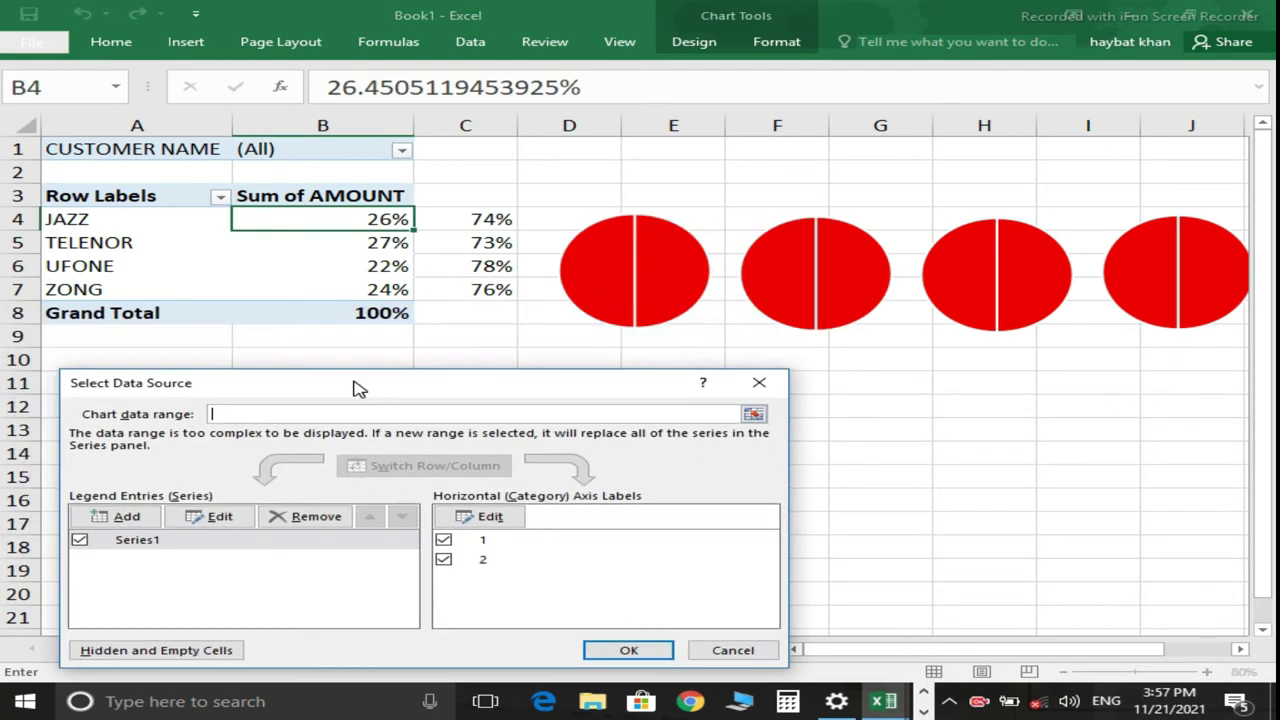
pyautogui.click(105, 518)
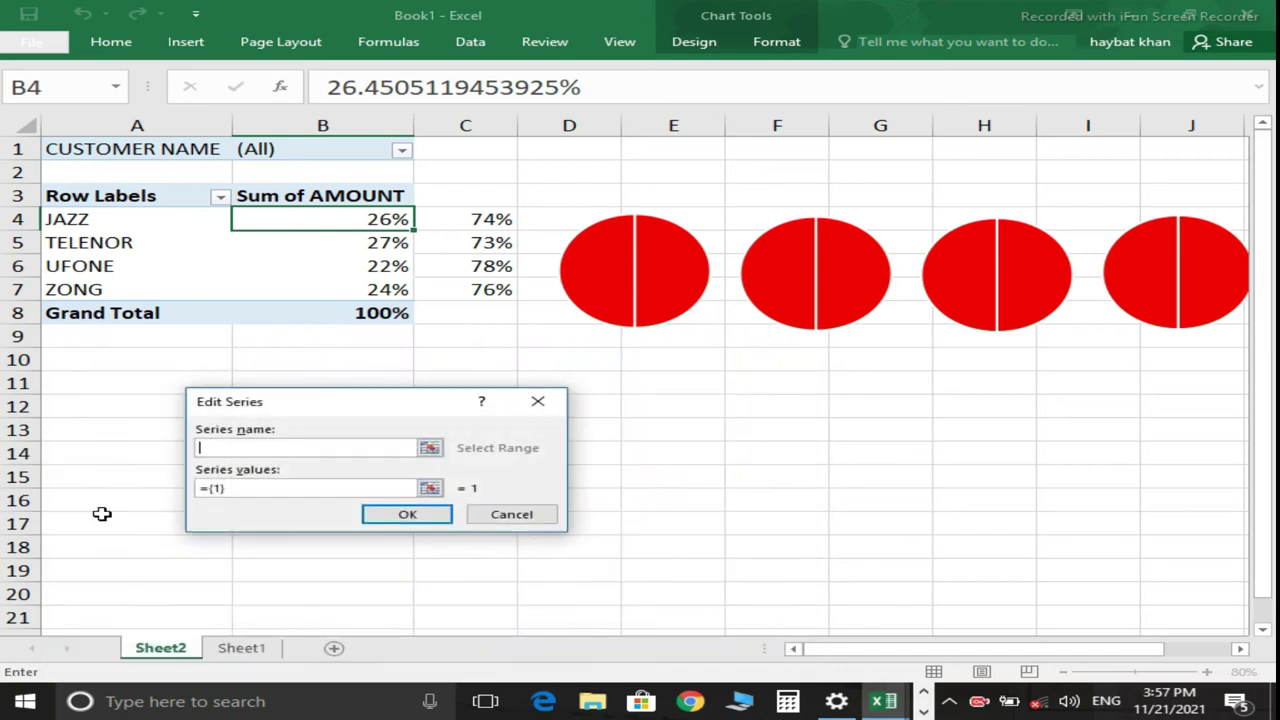
pyautogui.click(242, 447)
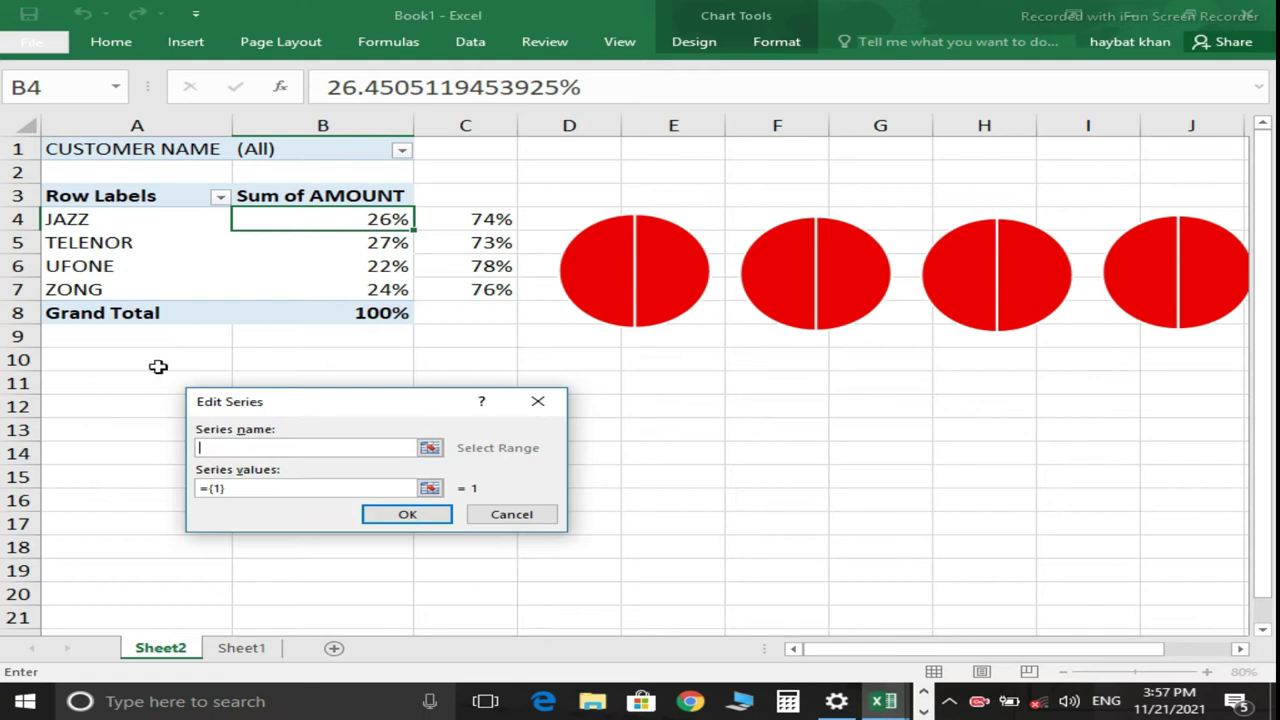
pyautogui.click(58, 218)
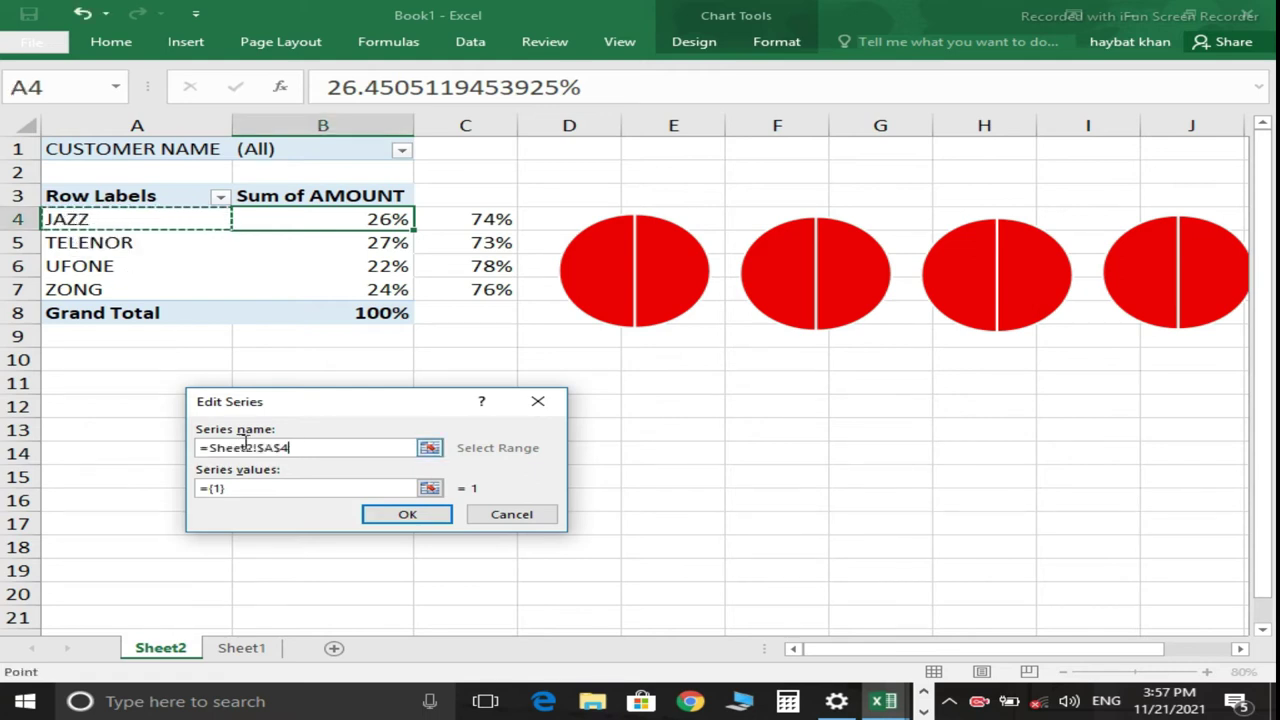
pyautogui.click(246, 489)
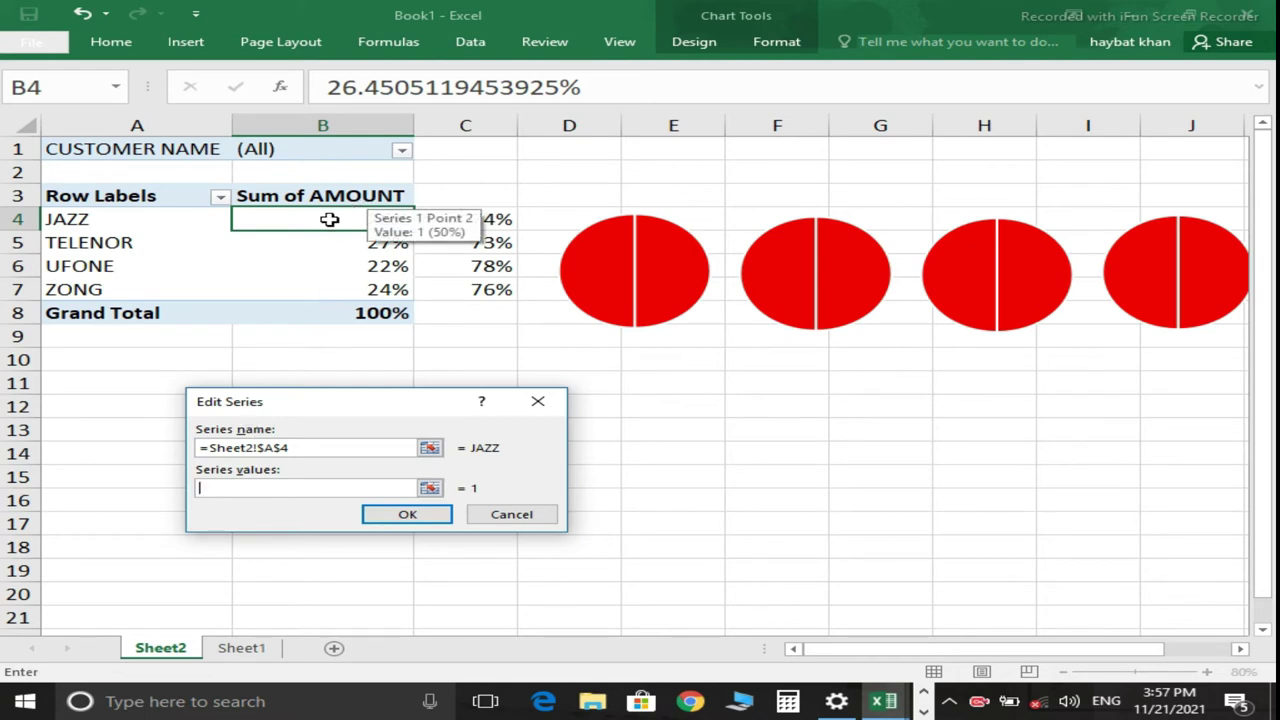
pyautogui.moveTo(329, 219); pyautogui.dragTo(432, 218)
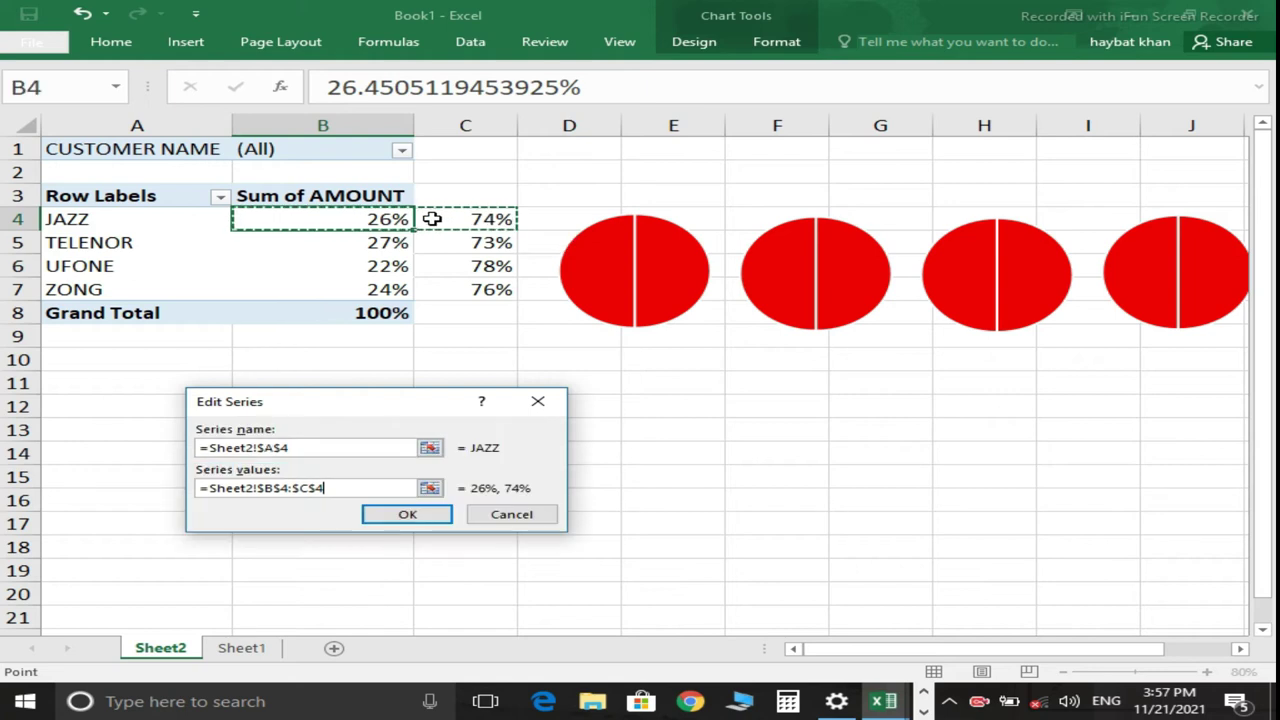
pyautogui.click(405, 516)
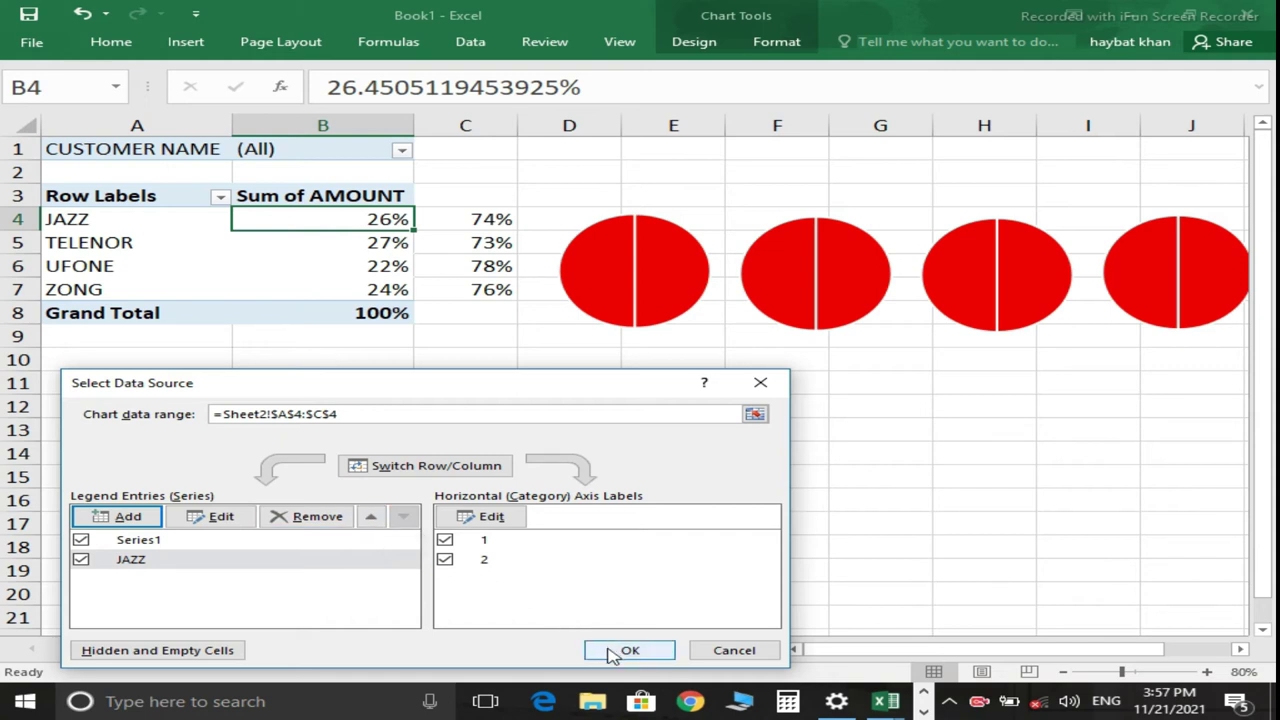
# Plot the JAZZ series as a pie on the secondary axis and select its 26% slice.
pyautogui.click(612, 652)
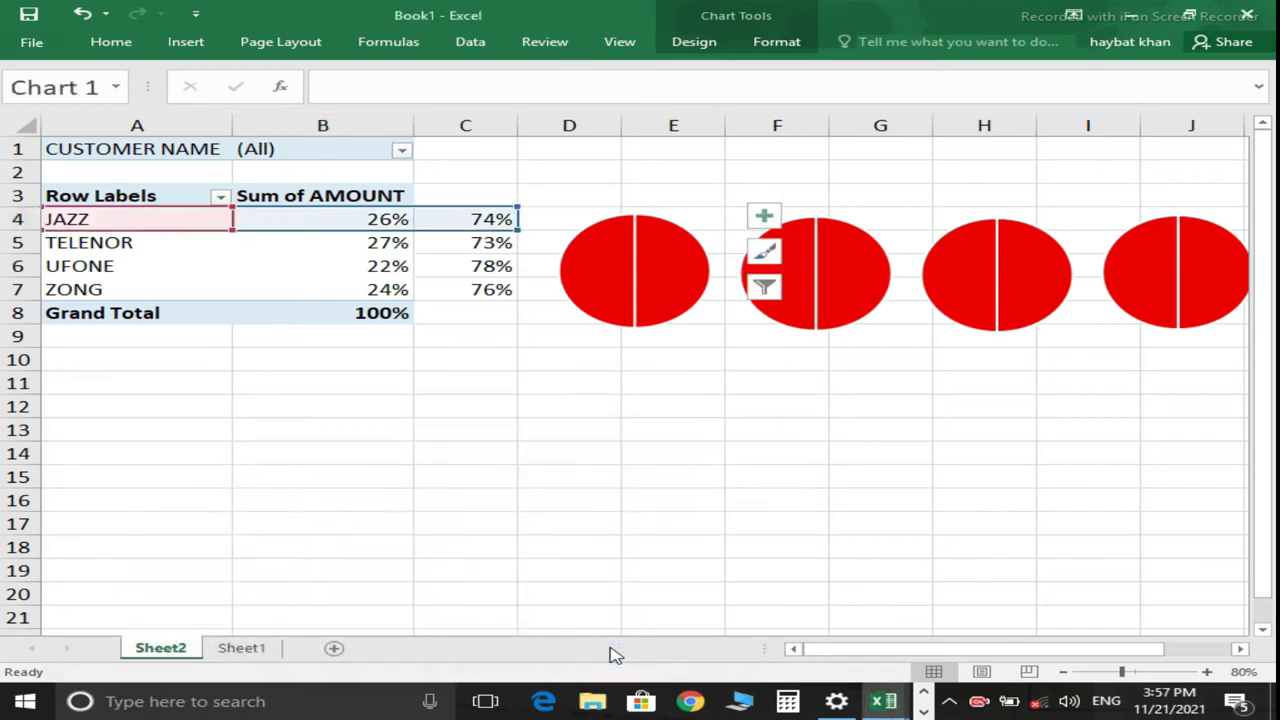
pyautogui.rightClick(600, 277)
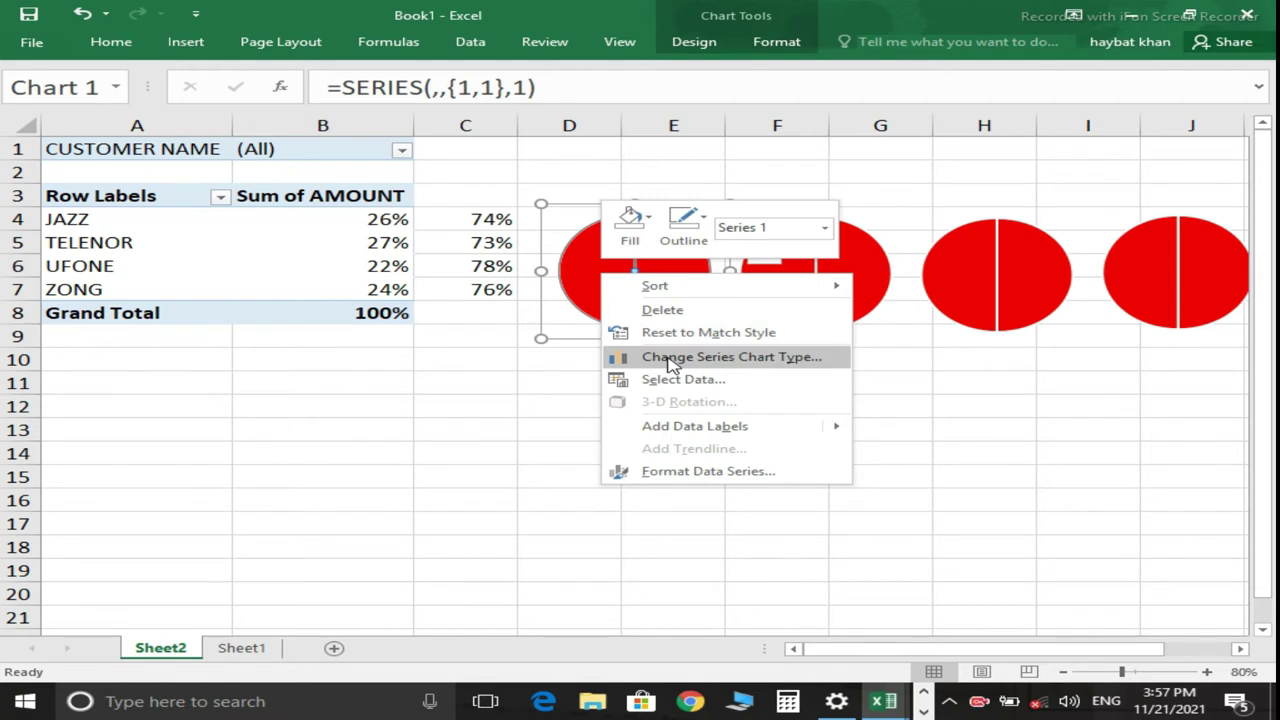
pyautogui.click(672, 360)
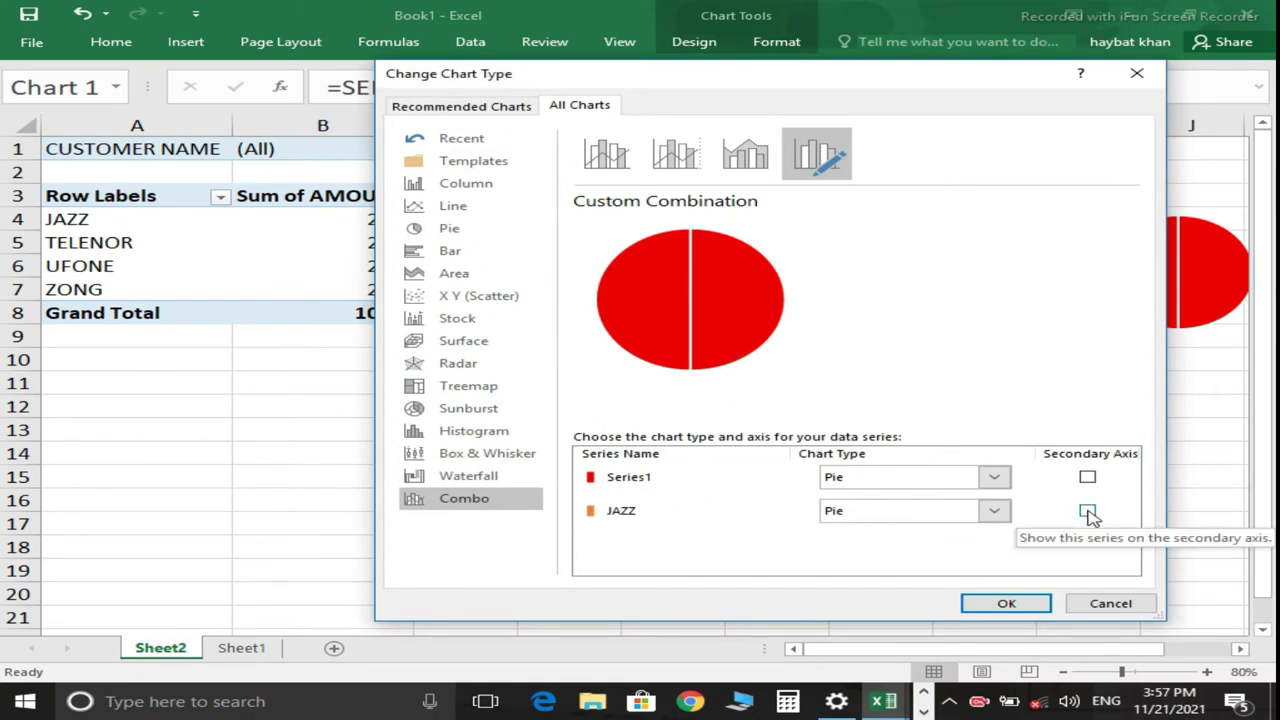
pyautogui.click(1088, 513)
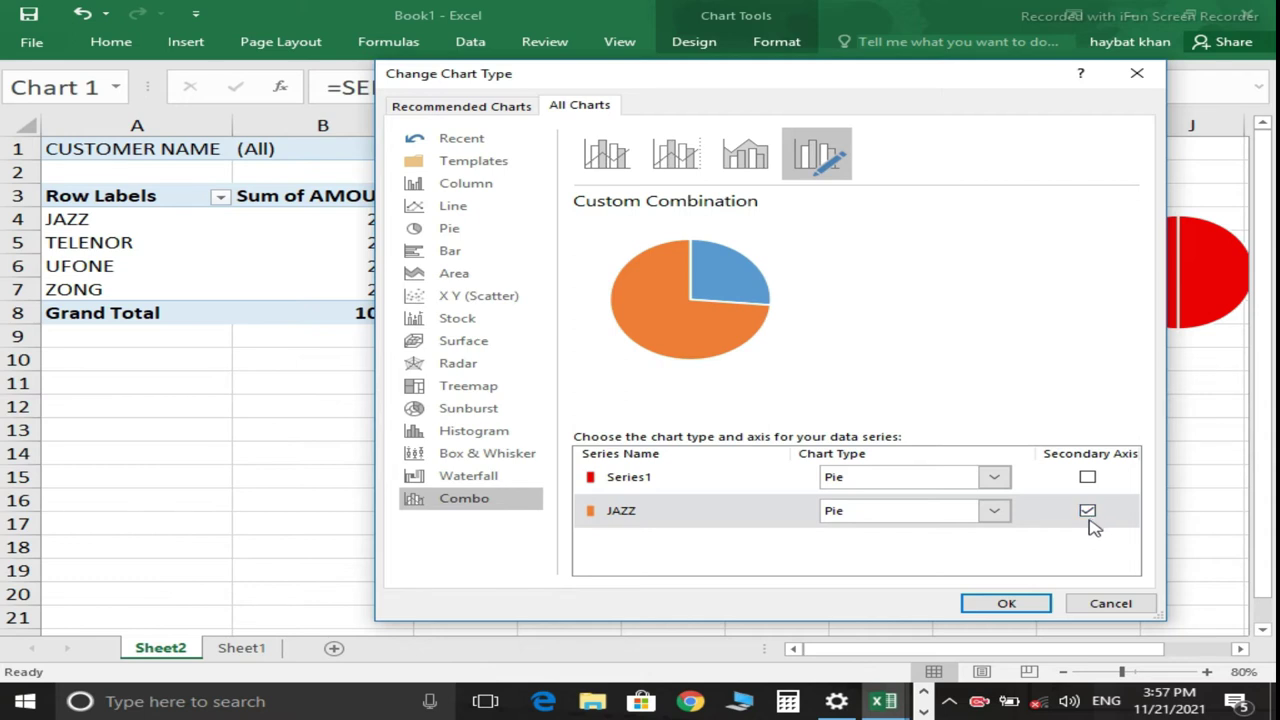
pyautogui.click(1006, 605)
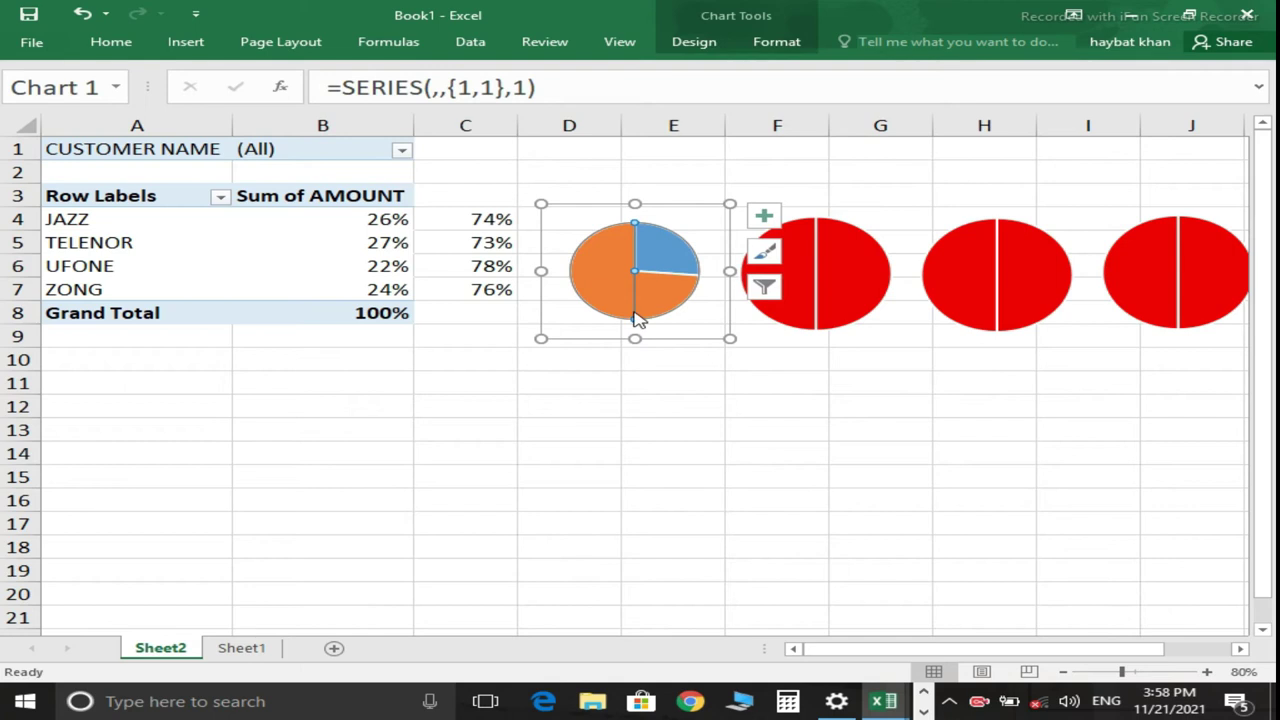
pyautogui.moveTo(635, 313)
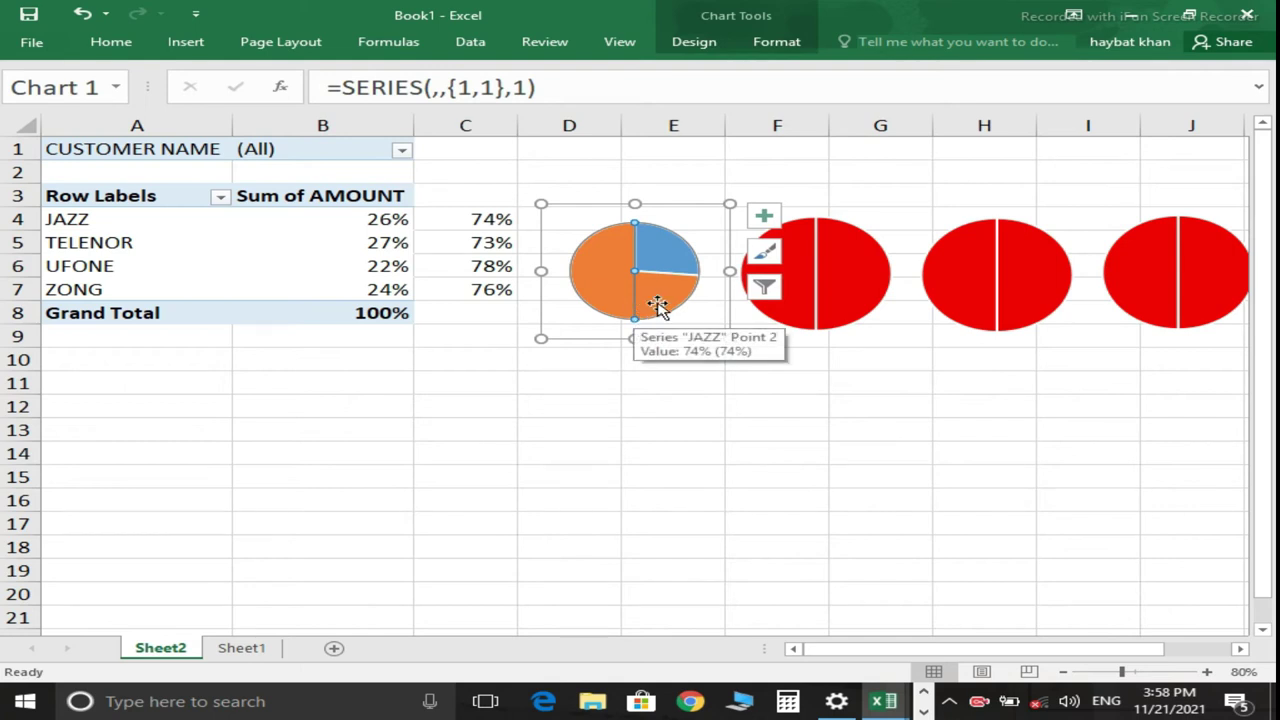
pyautogui.click(665, 256)
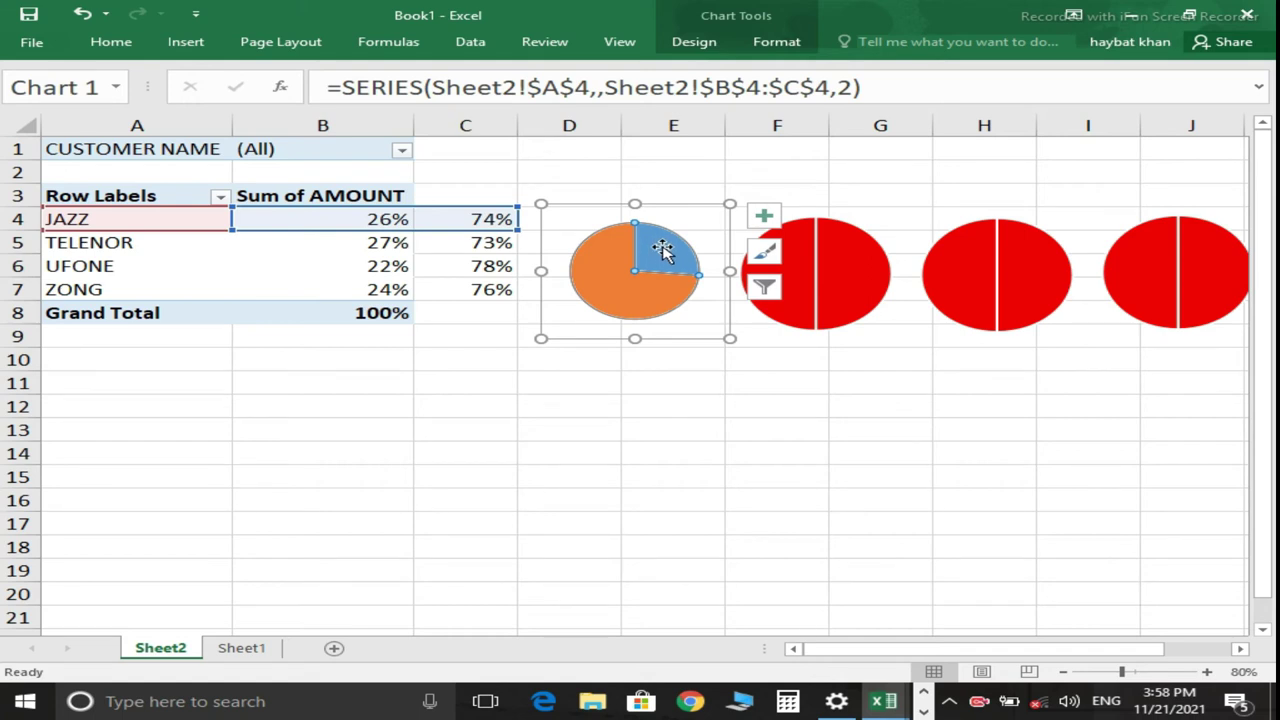
# Set the JAZZ 26% slice to No fill so the red base shows through.
pyautogui.doubleClick(663, 250)
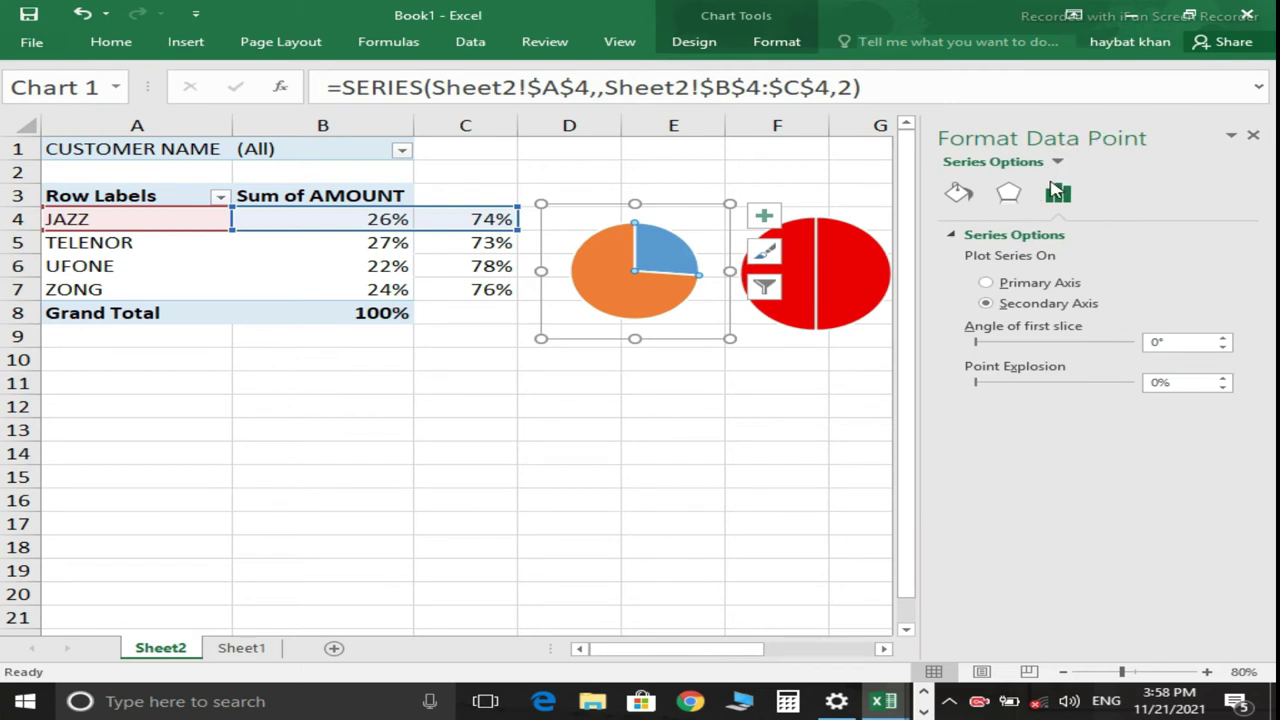
pyautogui.click(959, 195)
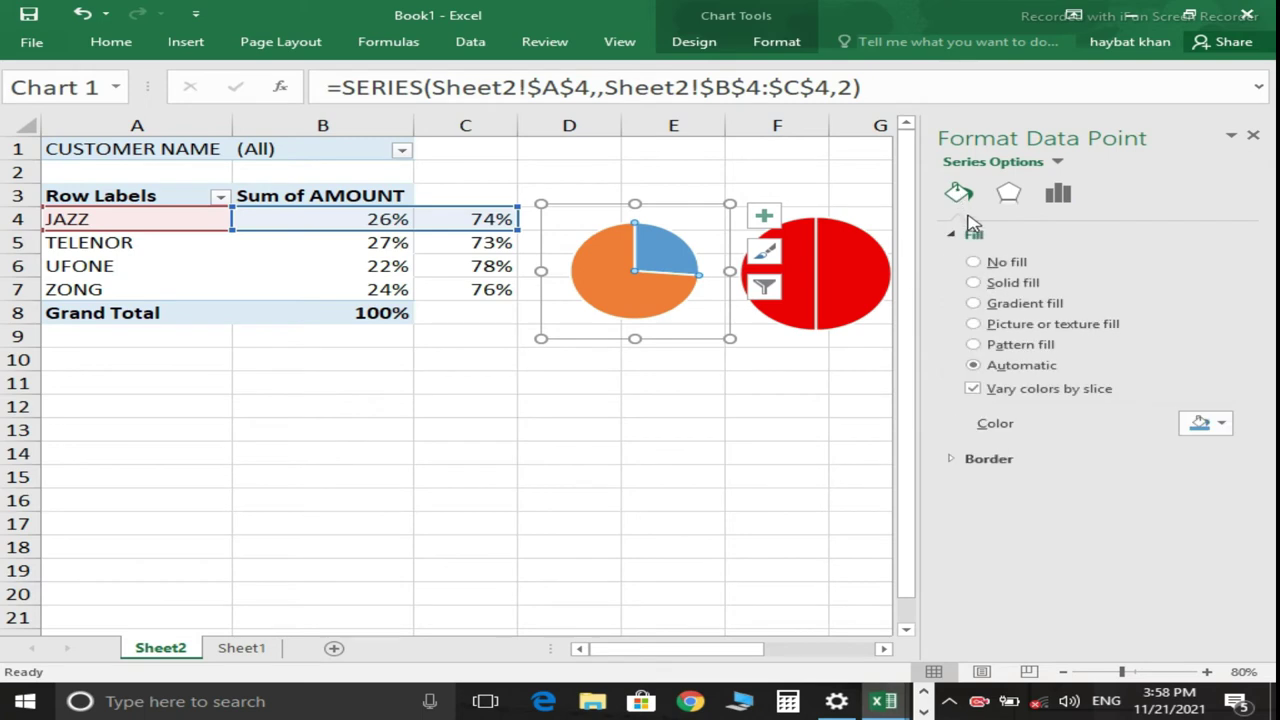
pyautogui.click(1003, 266)
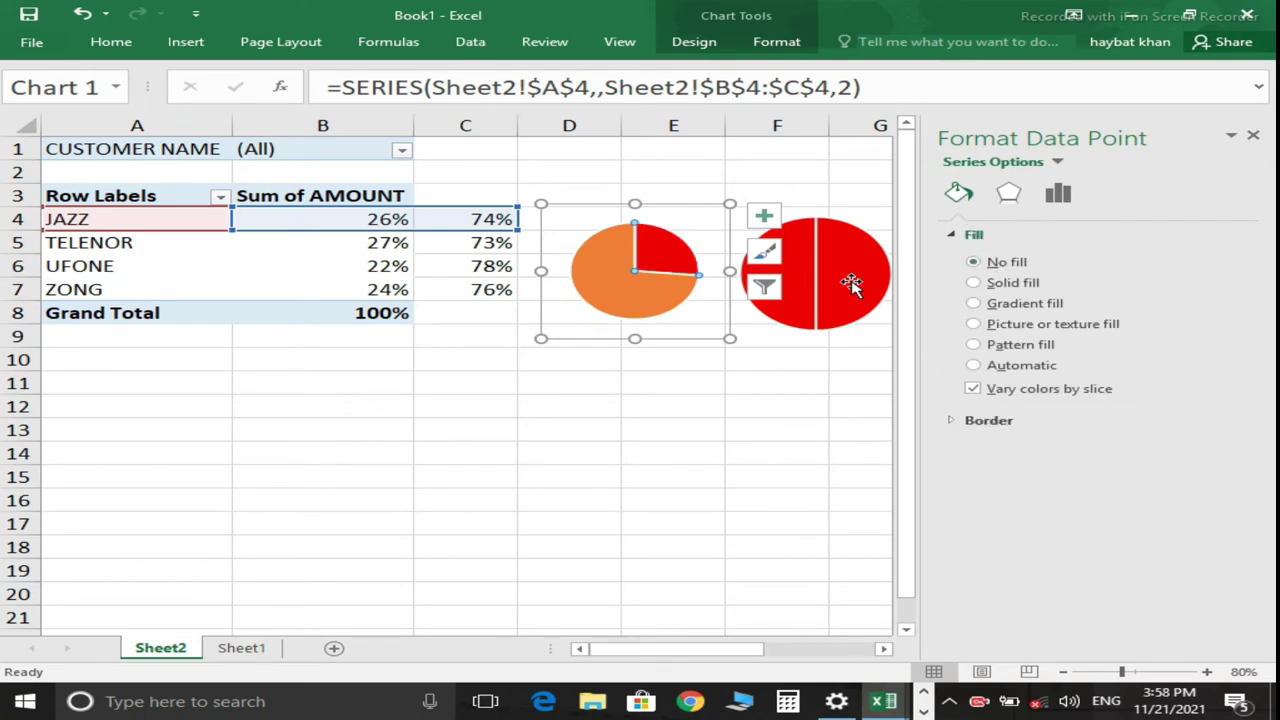
# Fill the 74% remainder slice with a very light grey.
pyautogui.click(618, 300)
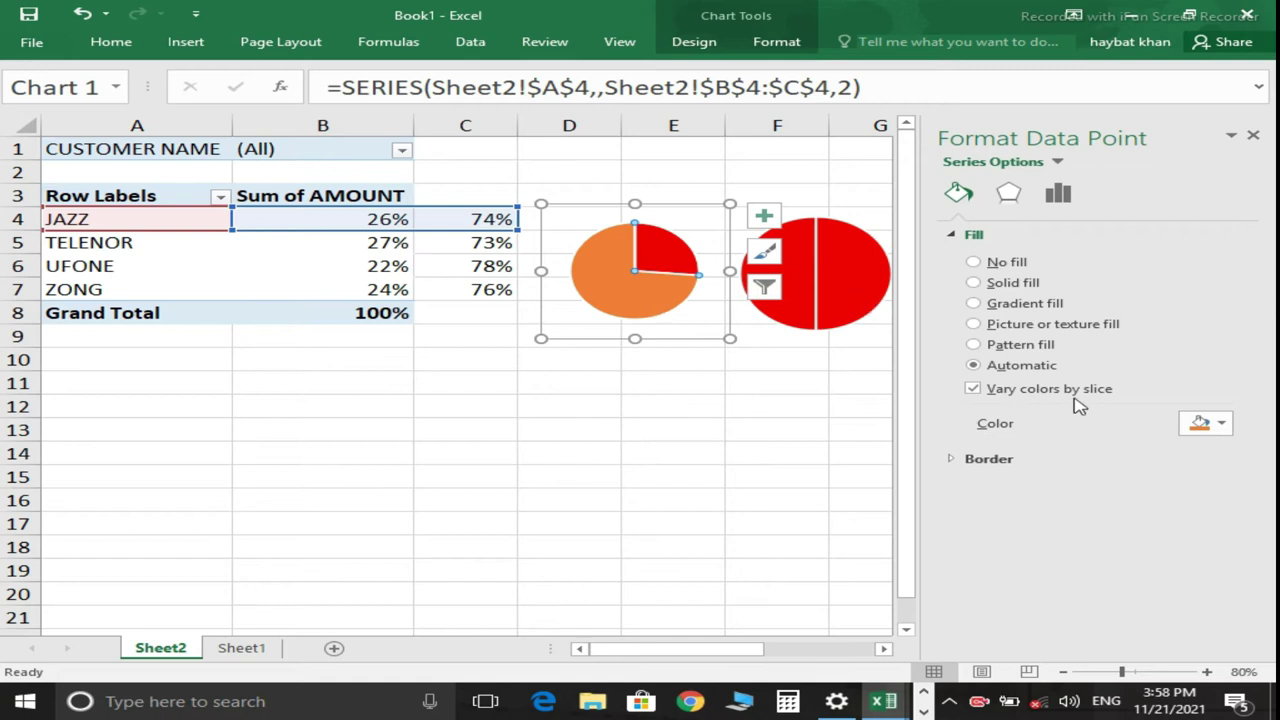
pyautogui.click(1228, 426)
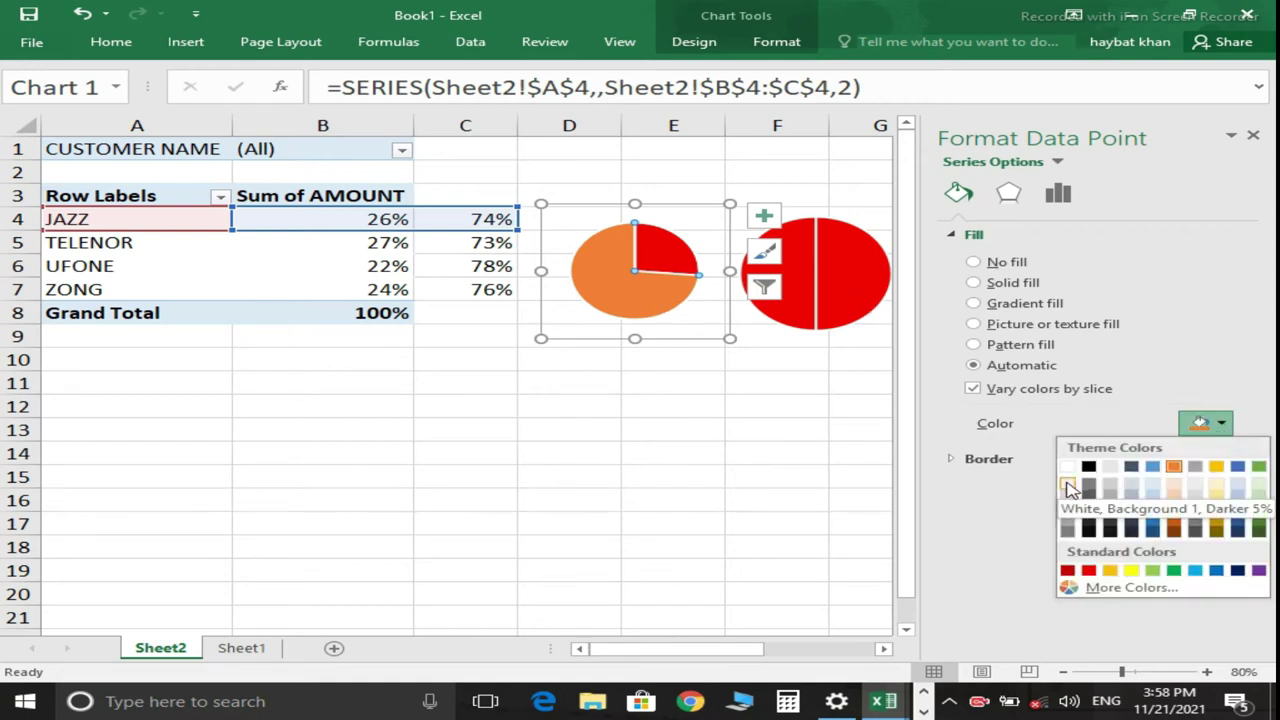
pyautogui.click(1068, 488)
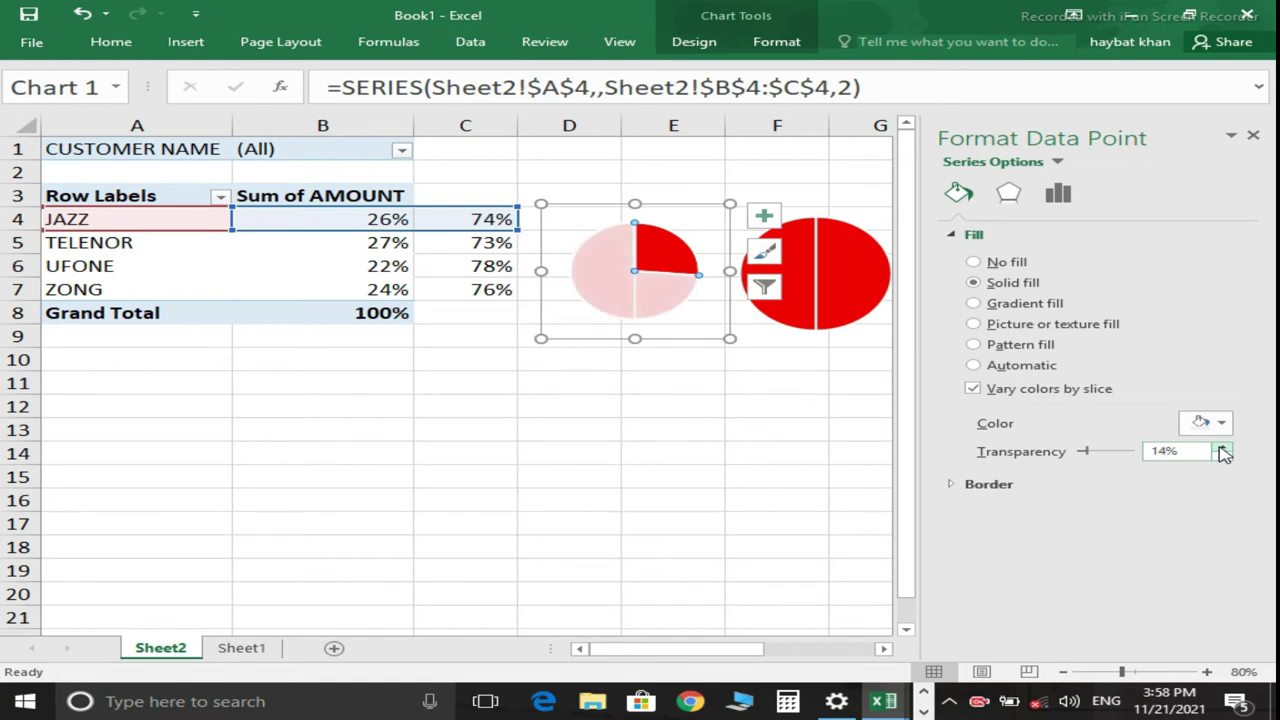
pyautogui.moveTo(675, 320)
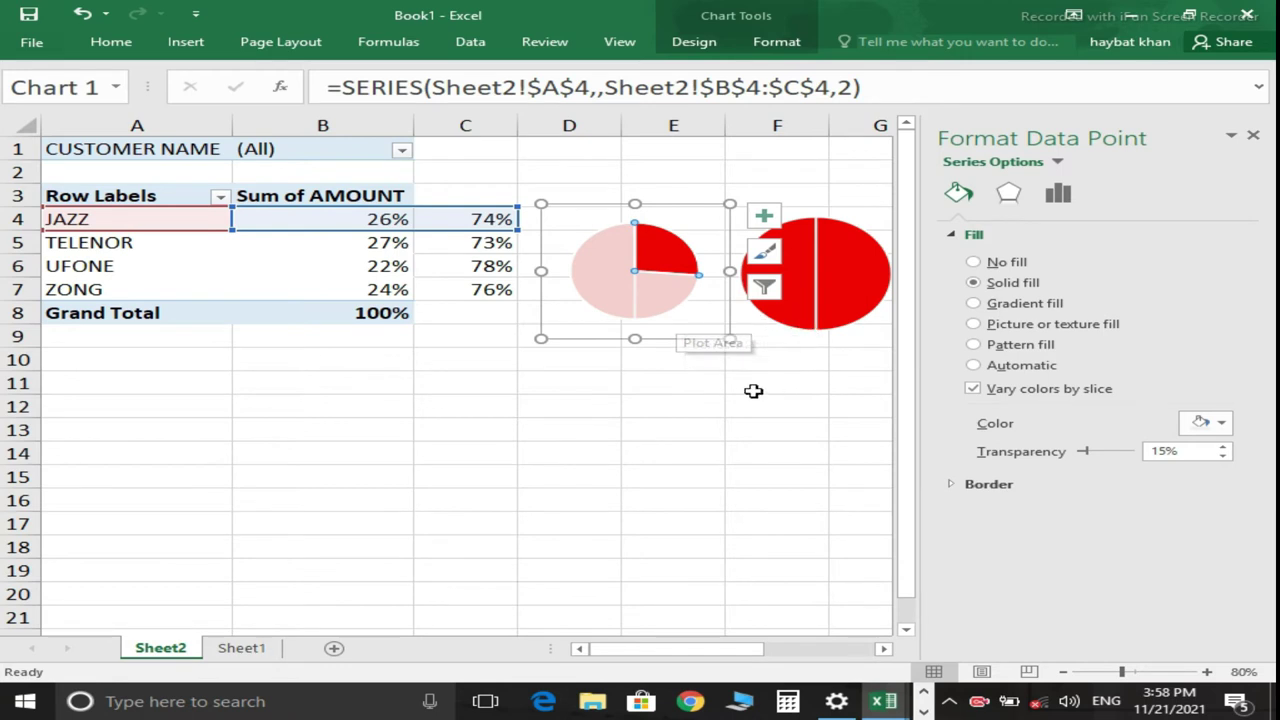
pyautogui.click(786, 410)
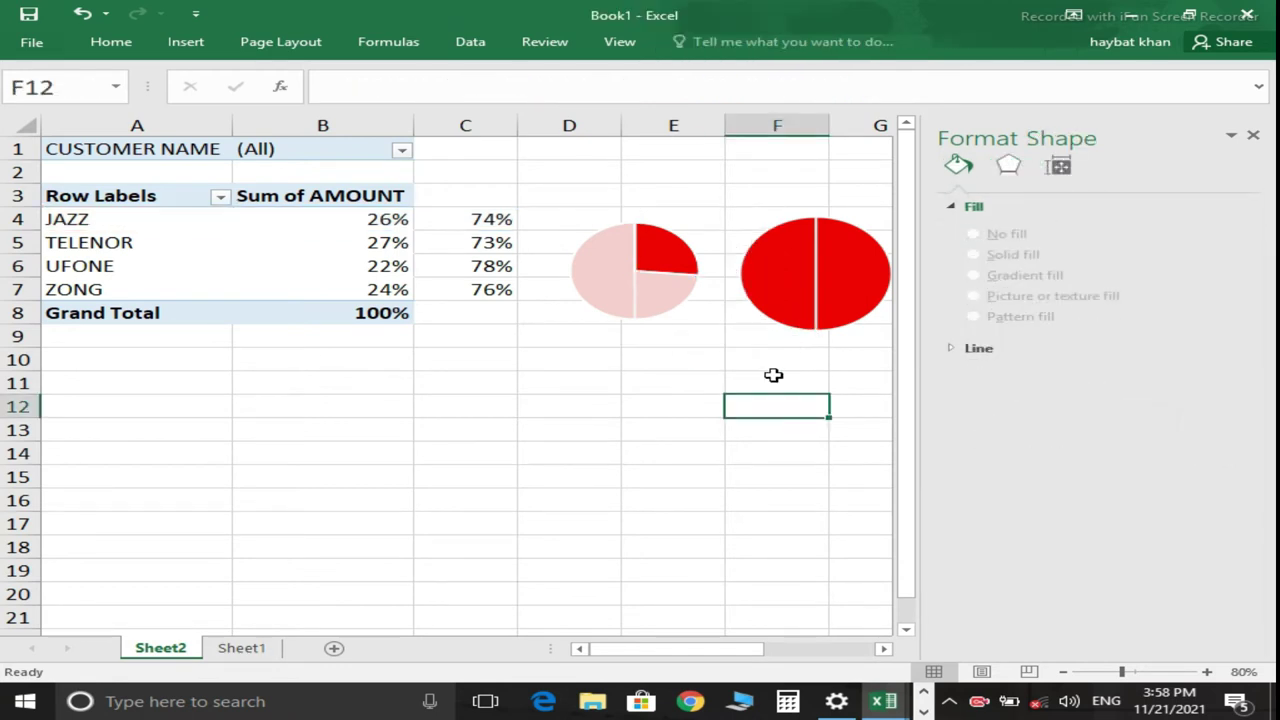
# Fill the second pie's series solid yellow with No line border, then reselect a slice.
pyautogui.click(794, 294)
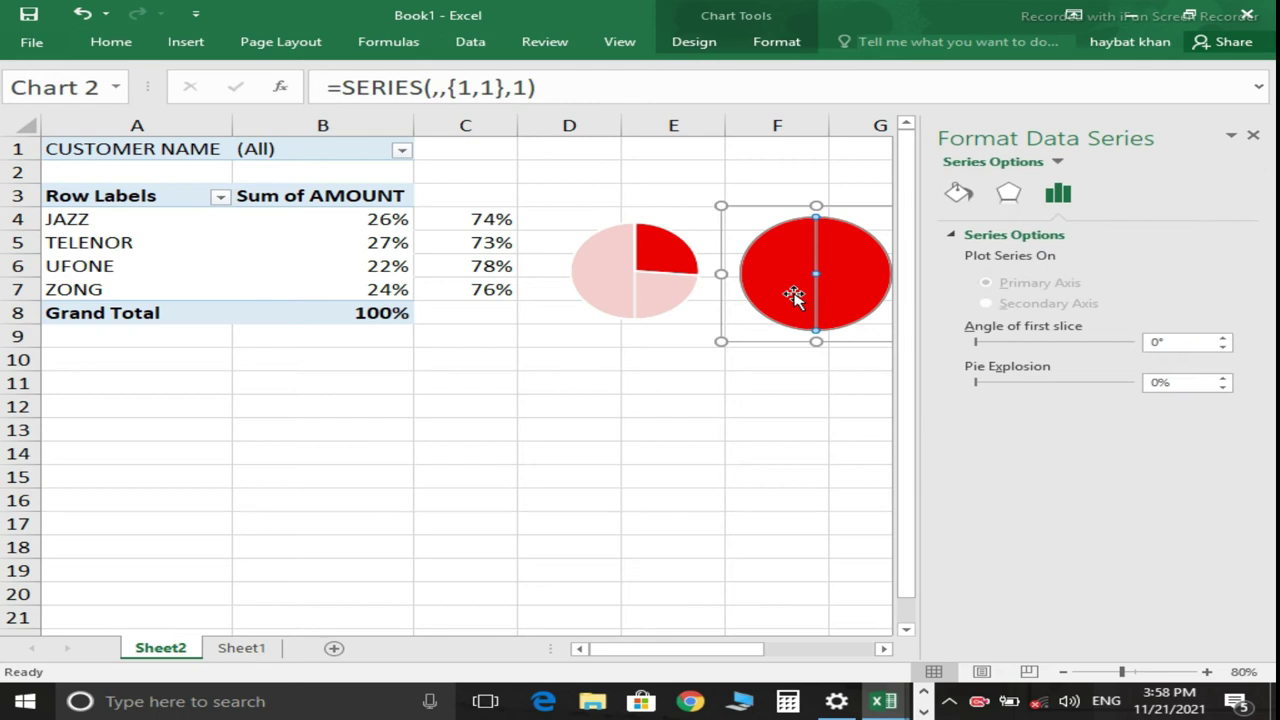
pyautogui.moveTo(836, 274)
pyautogui.click(959, 193)
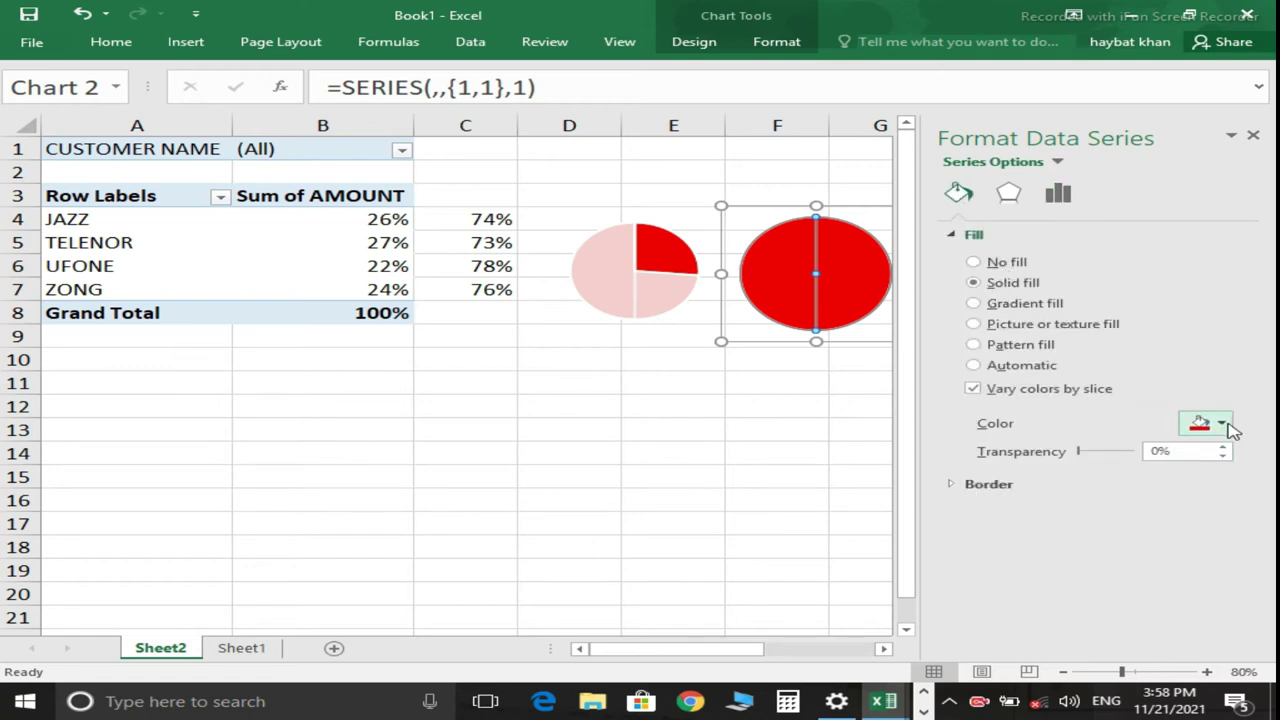
pyautogui.click(1222, 424)
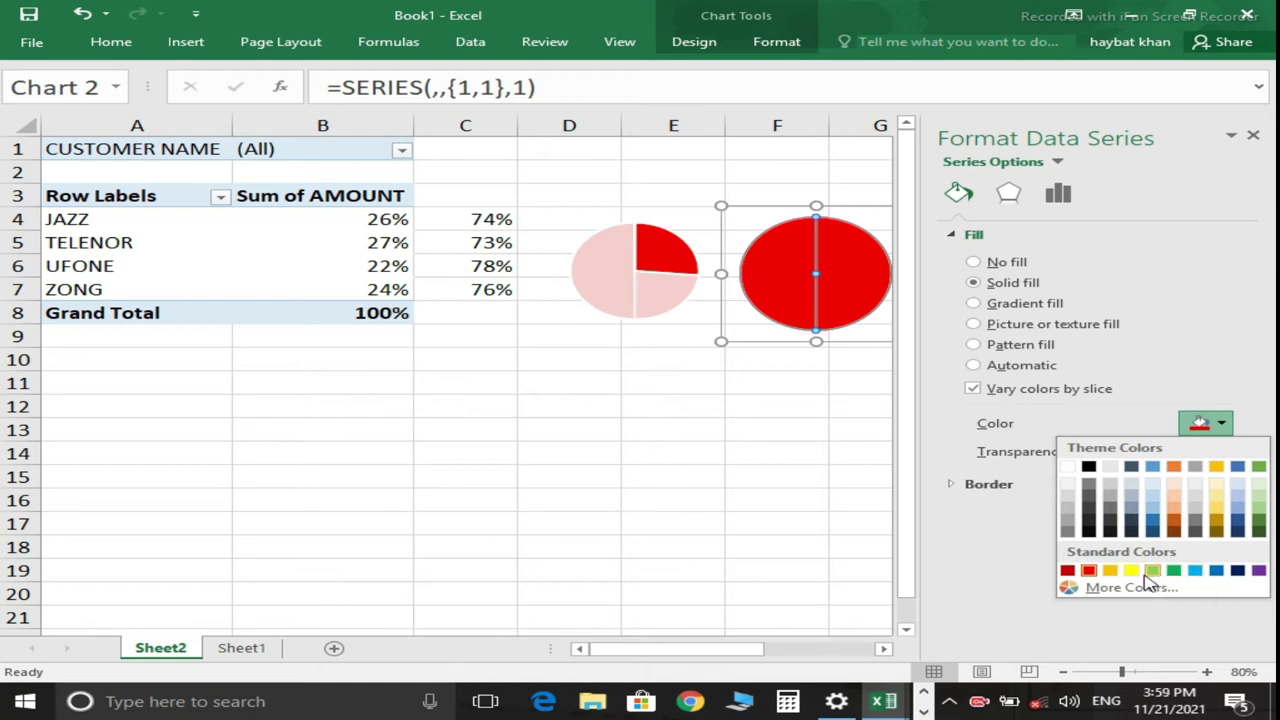
pyautogui.click(1131, 571)
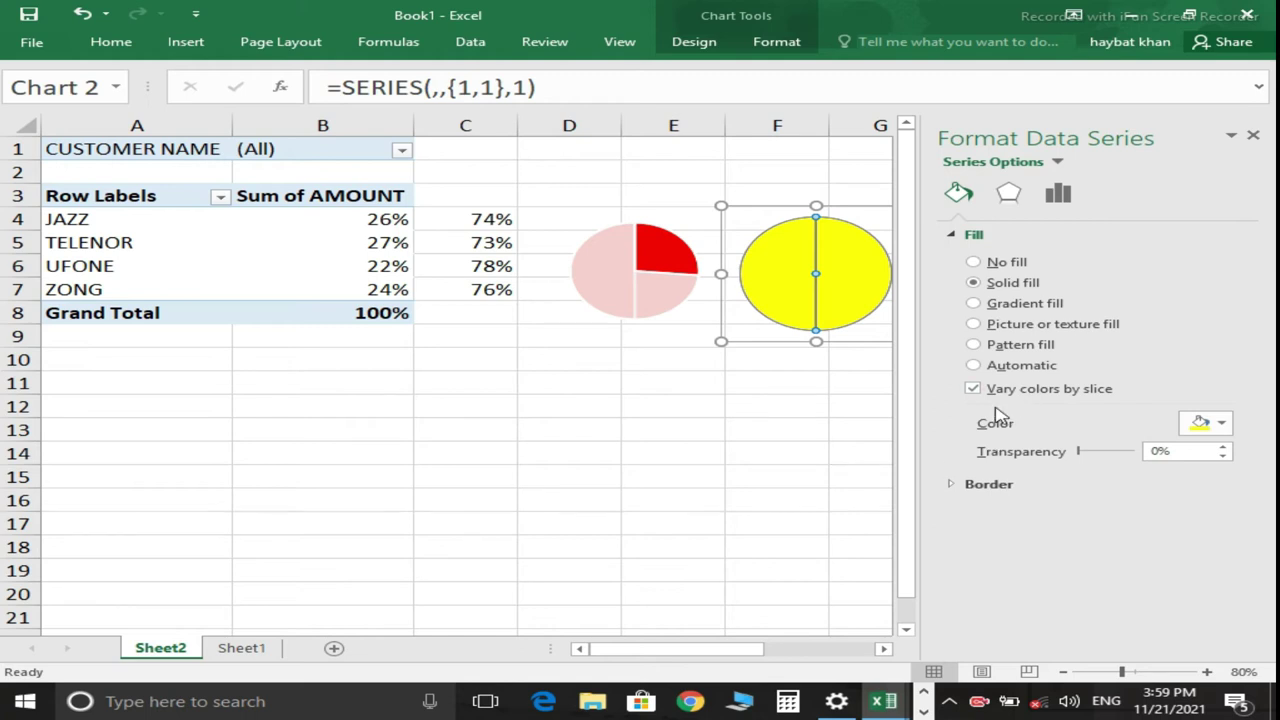
pyautogui.click(980, 487)
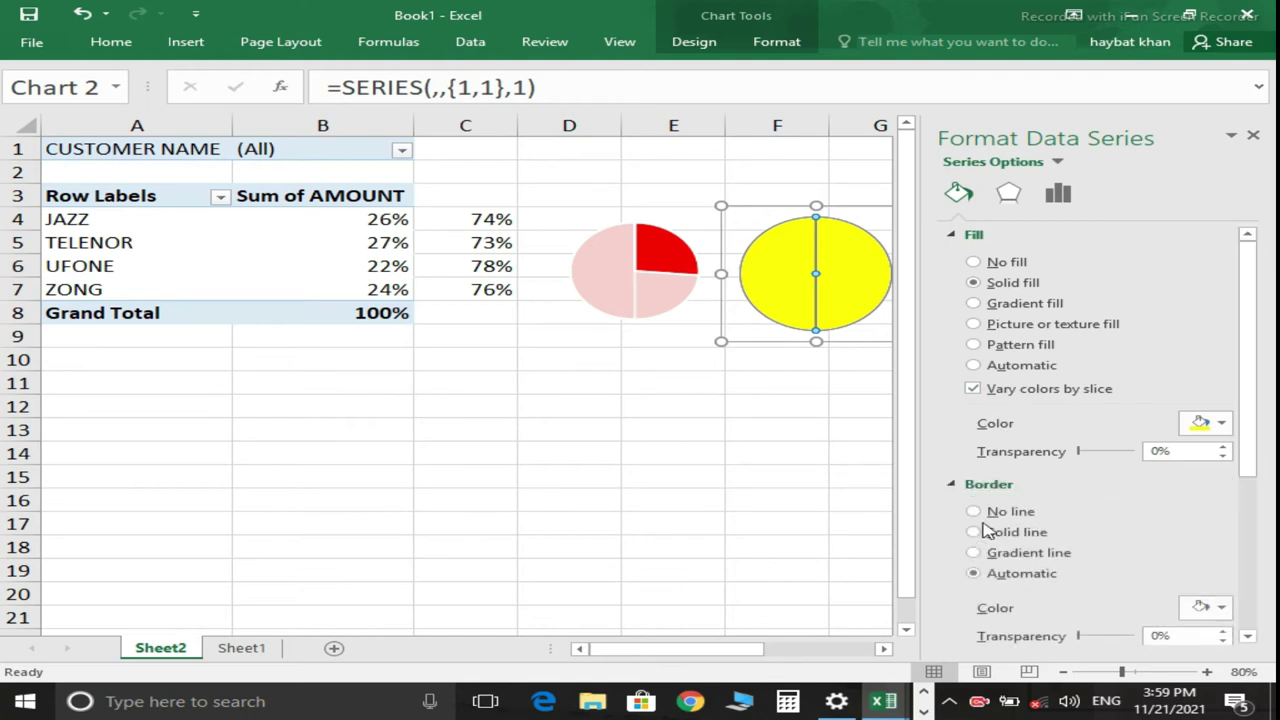
pyautogui.click(973, 511)
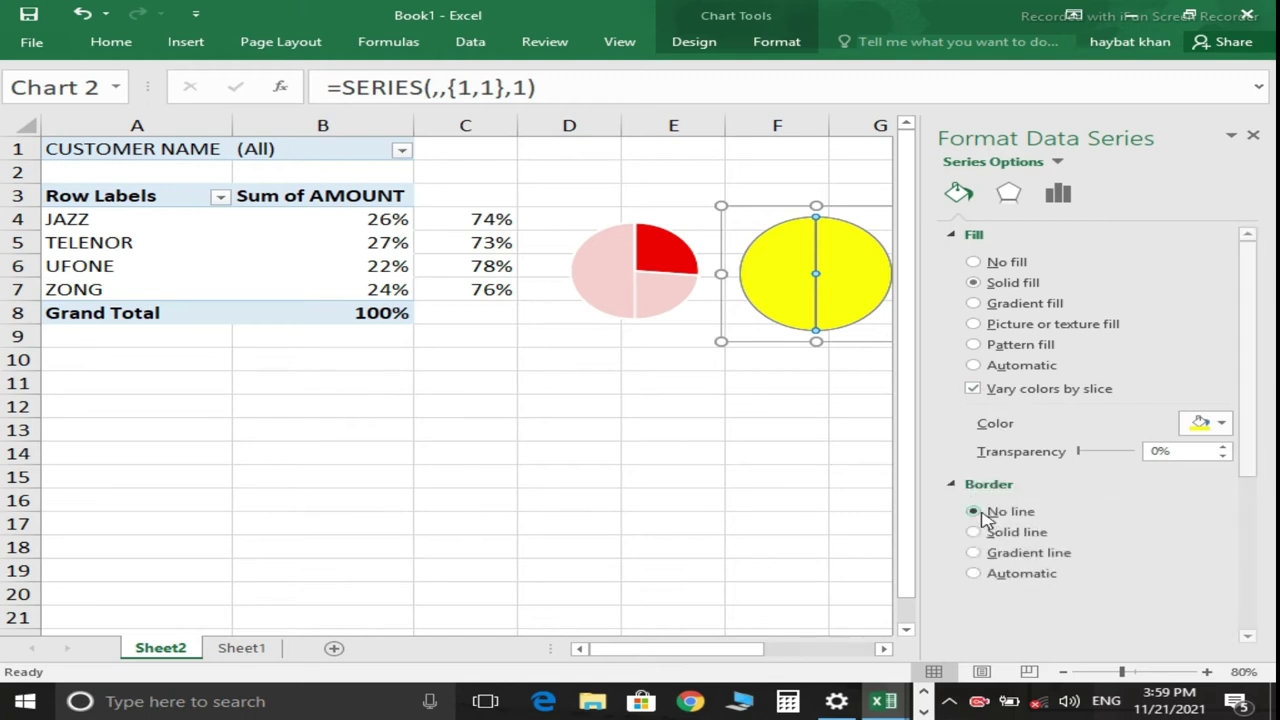
pyautogui.click(822, 483)
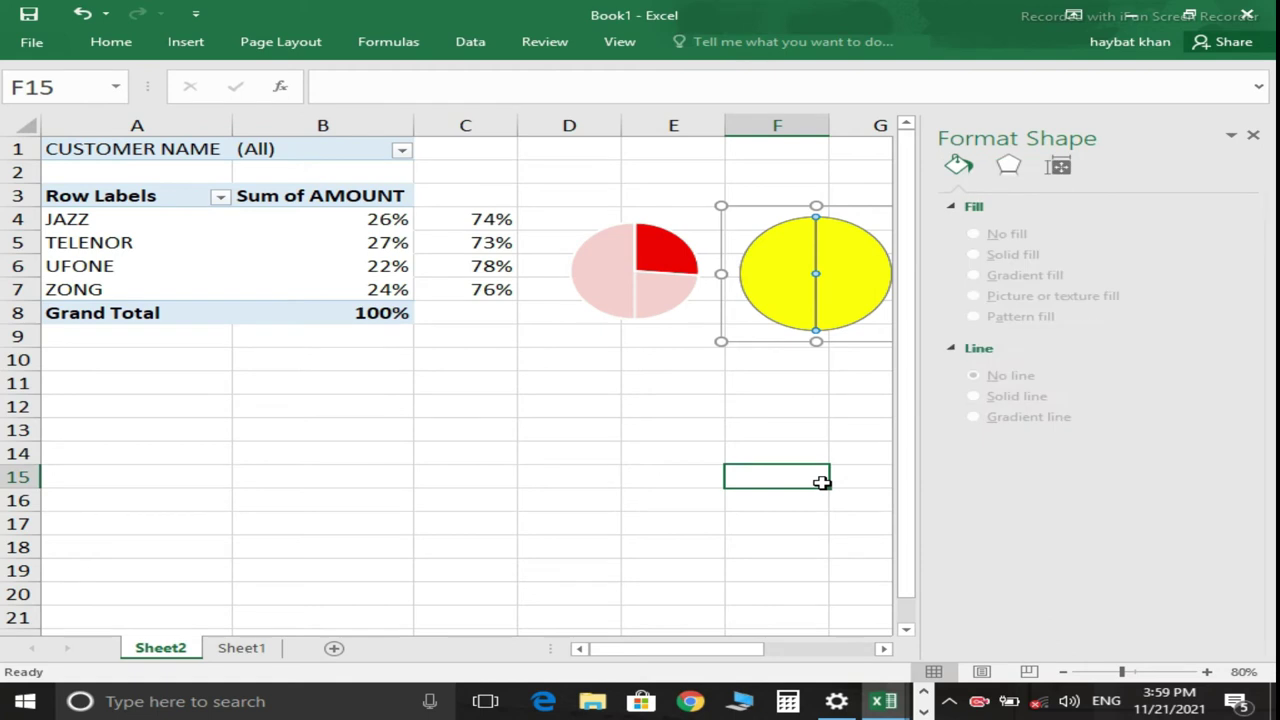
pyautogui.click(816, 411)
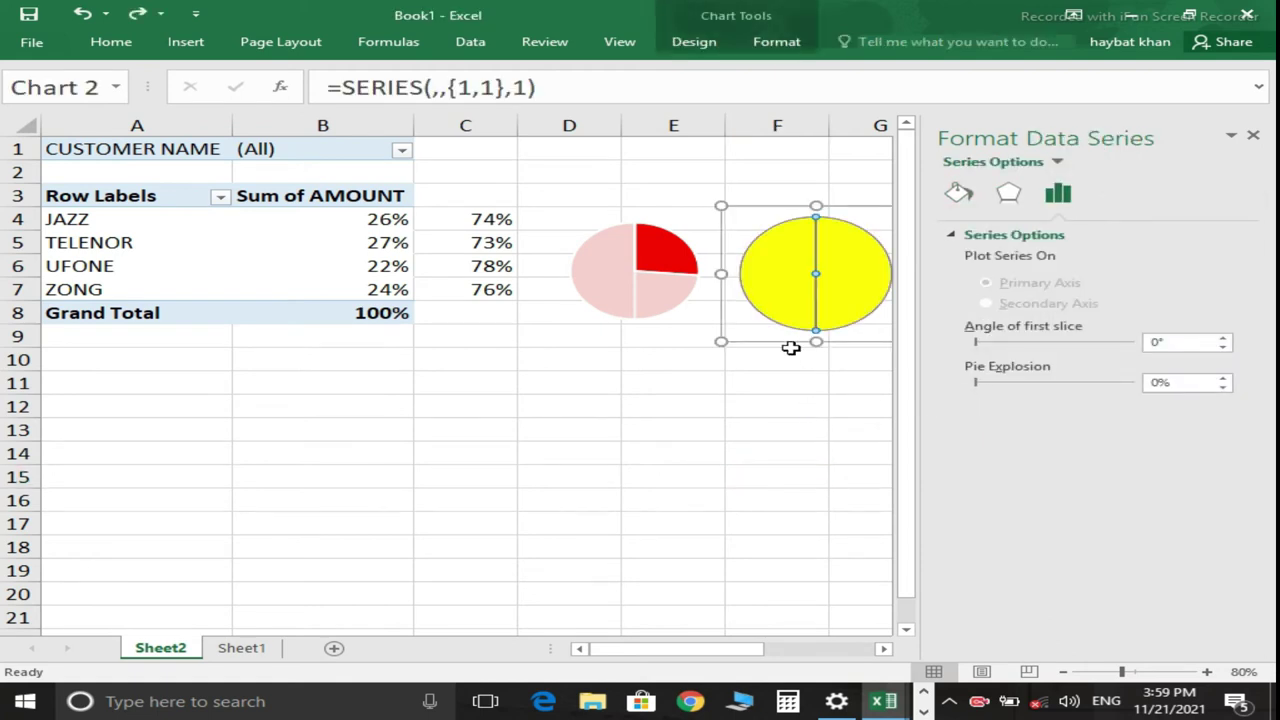
pyautogui.click(866, 280)
# Through Select Data, add a TELENOR series named from A5 with values B5:C5.
pyautogui.rightClick(867, 281)
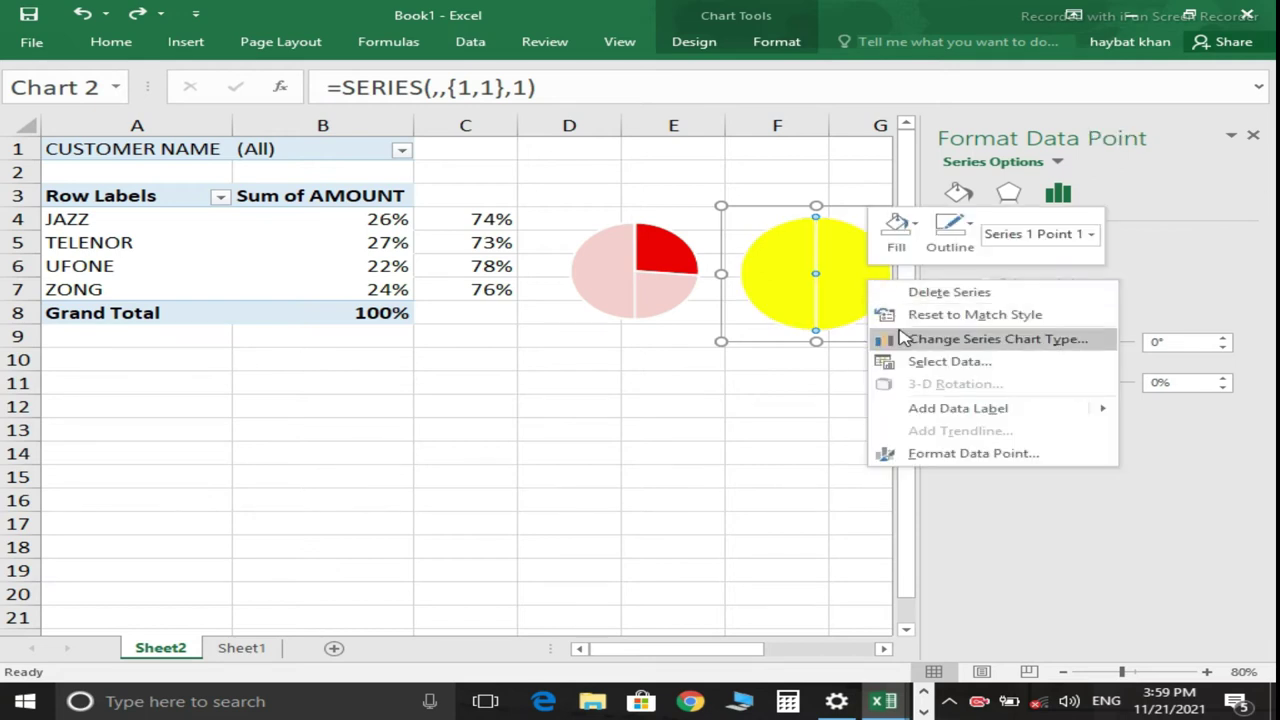
pyautogui.click(943, 365)
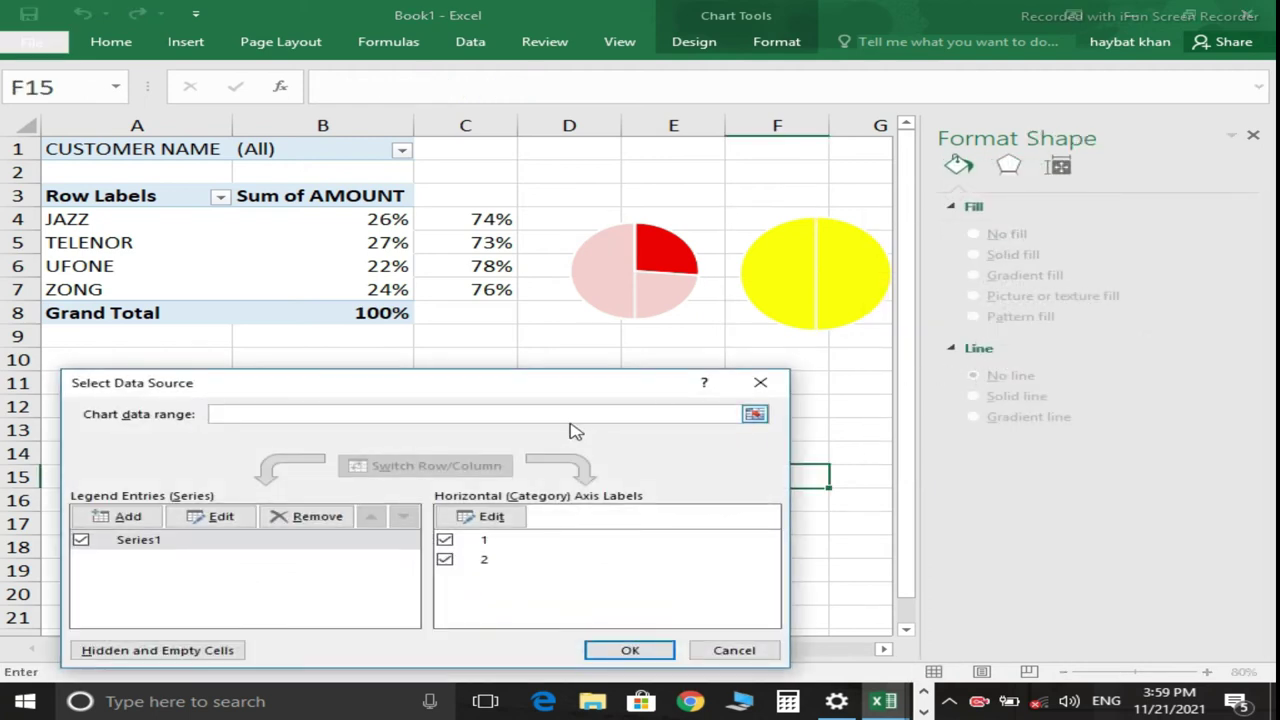
pyautogui.click(125, 518)
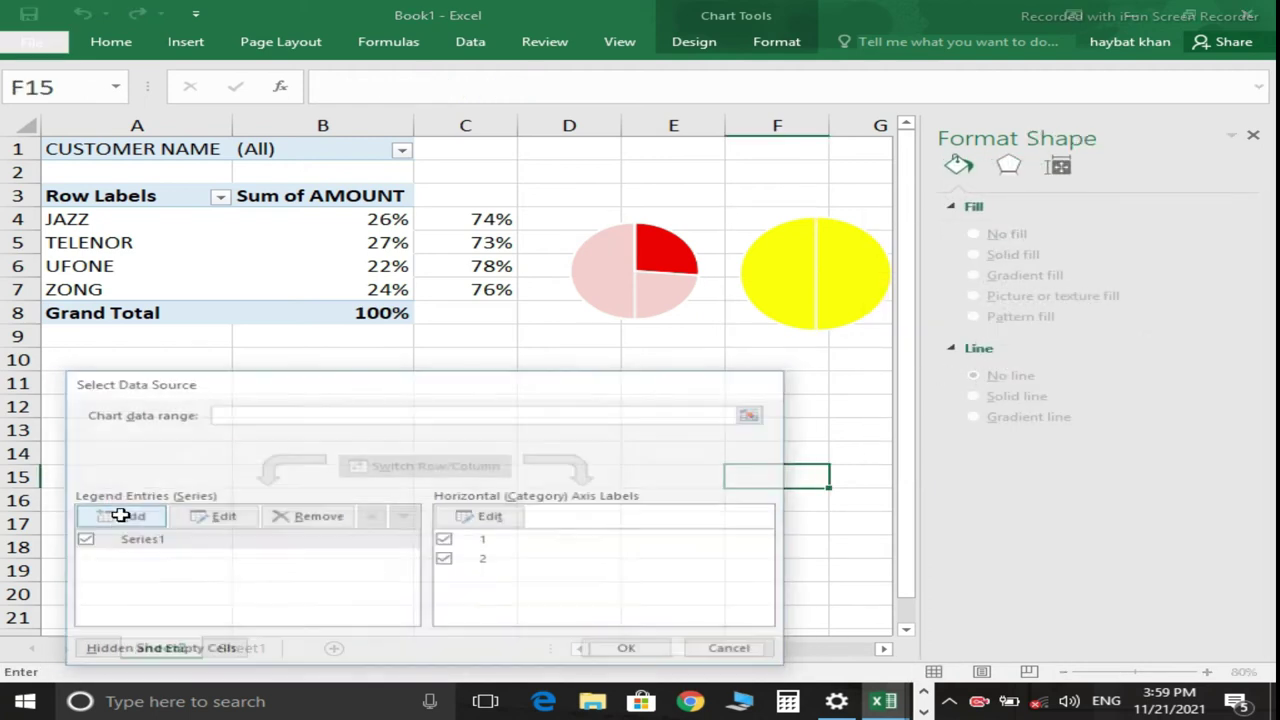
pyautogui.click(93, 243)
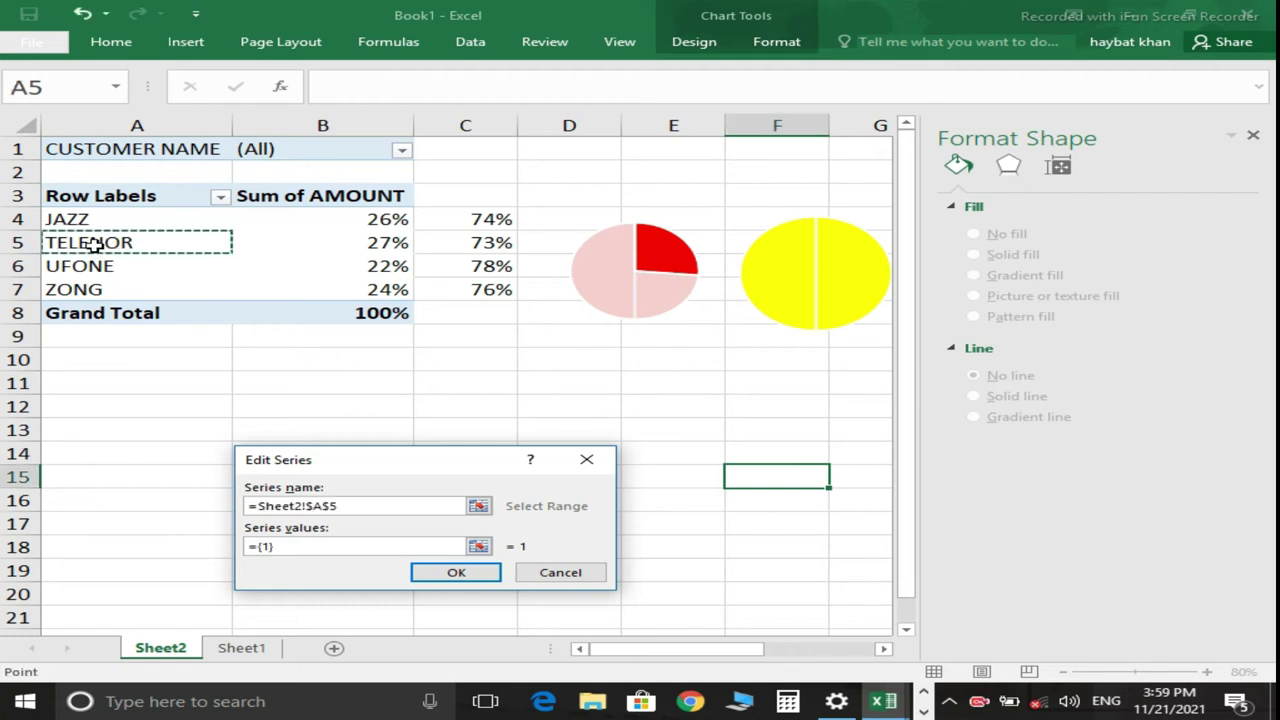
pyautogui.click(319, 547)
pyautogui.click(318, 546)
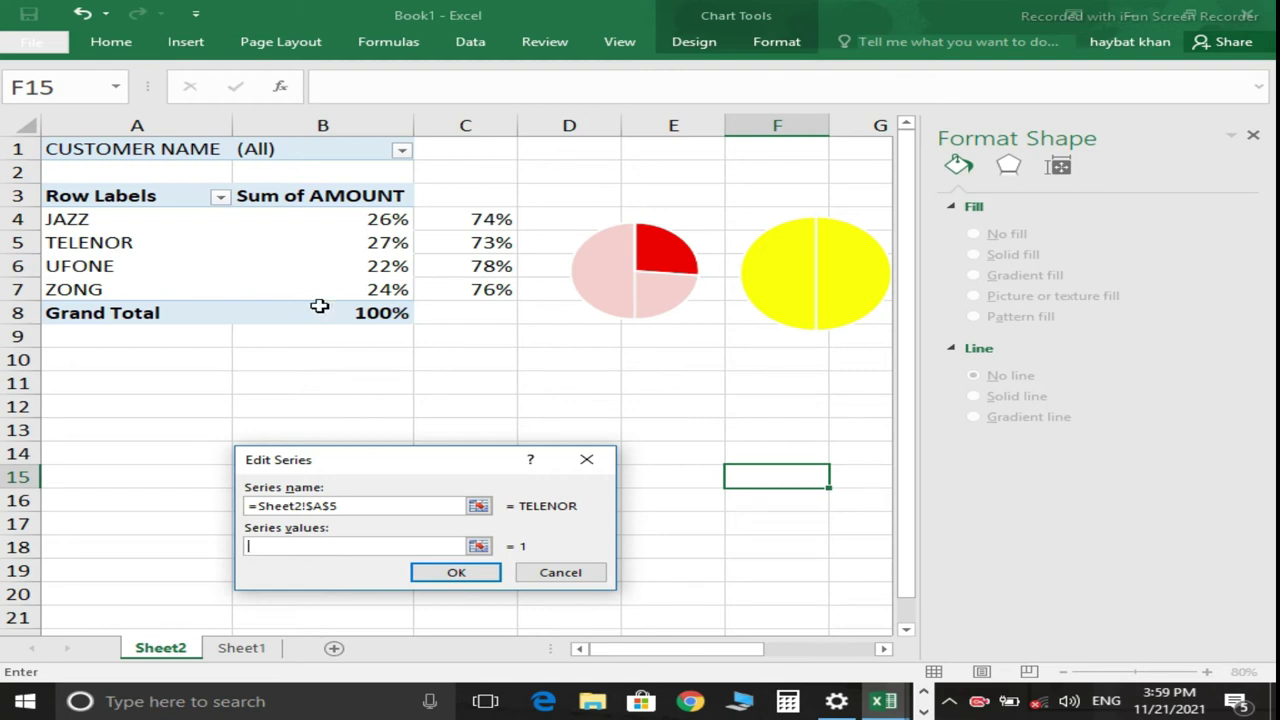
pyautogui.moveTo(318, 244); pyautogui.dragTo(428, 240)
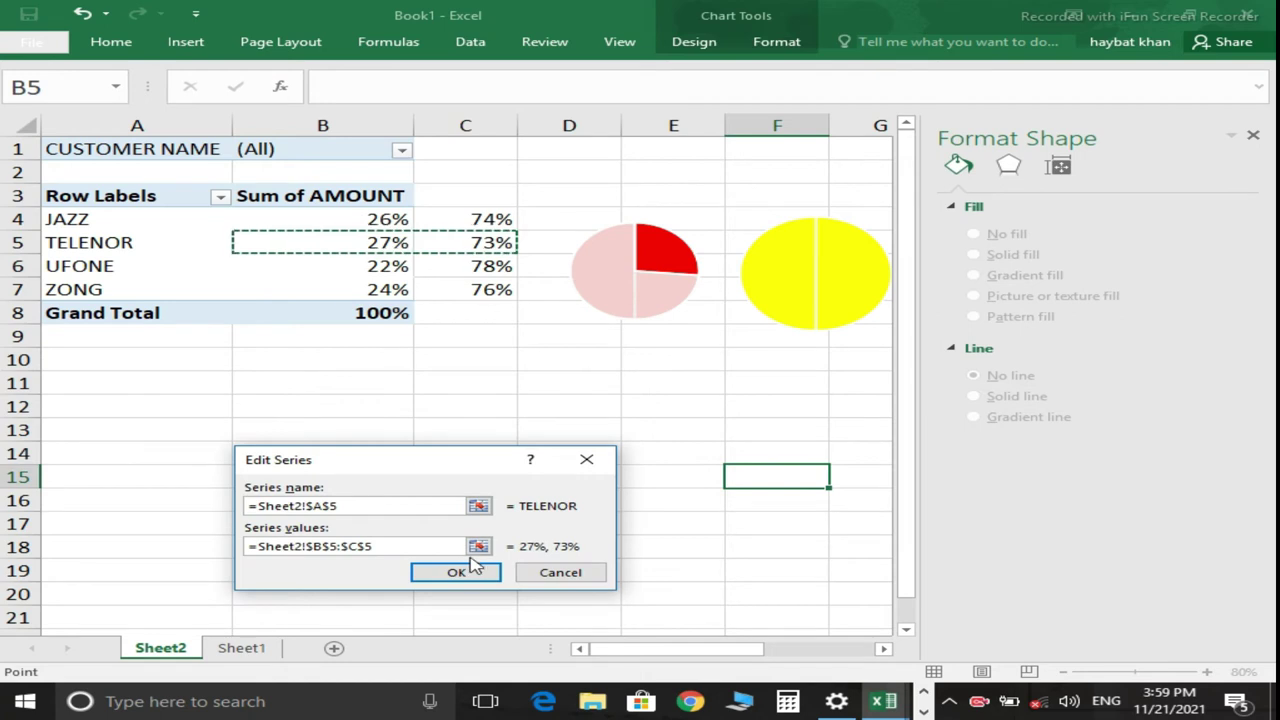
pyautogui.click(464, 576)
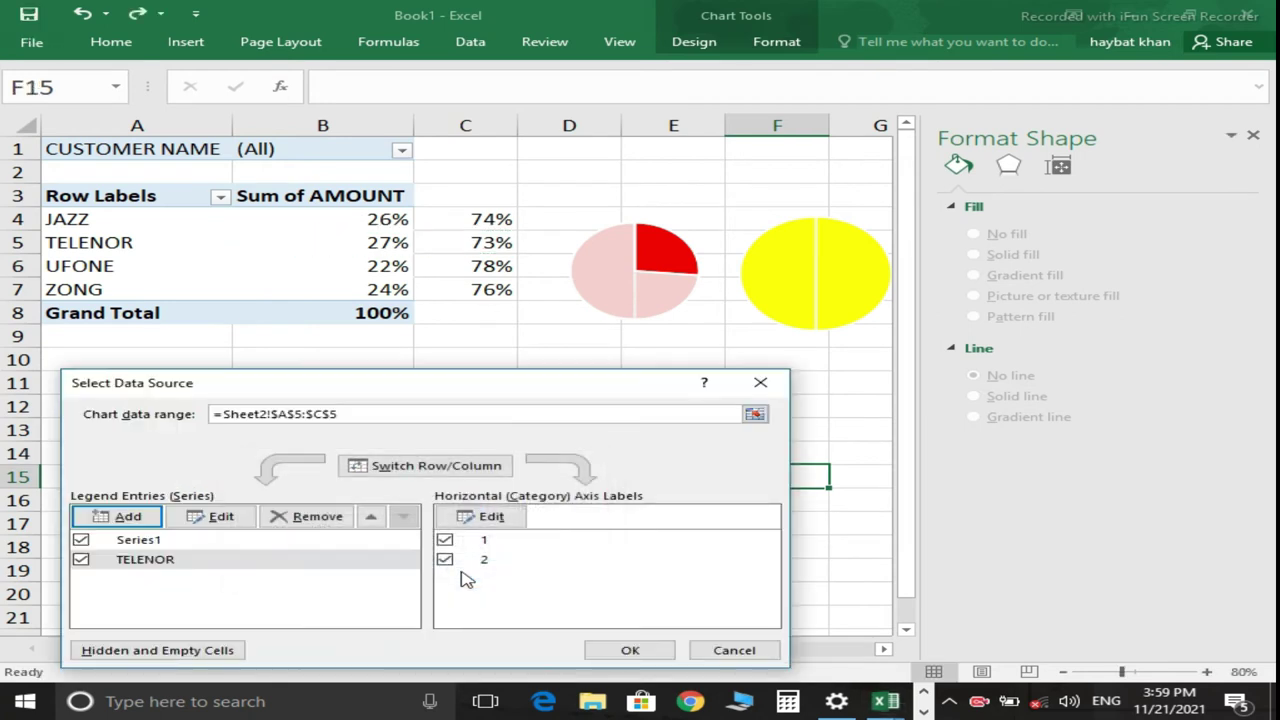
pyautogui.click(625, 650)
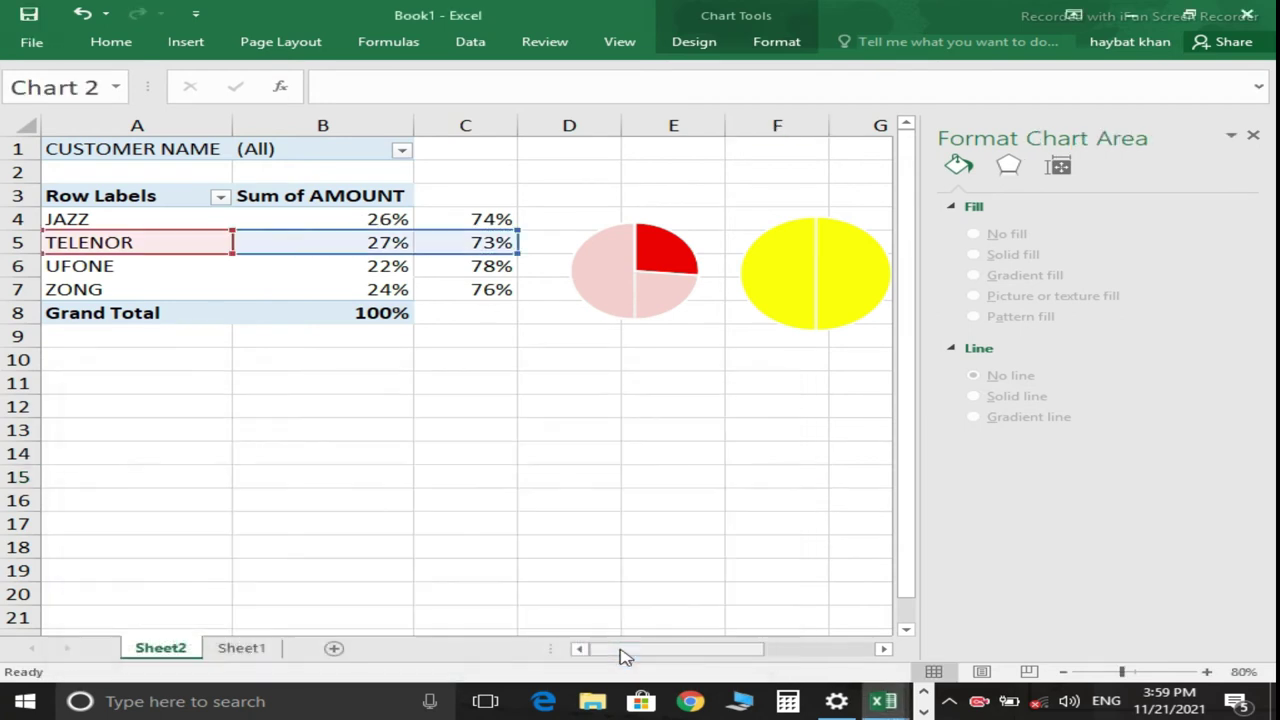
# Plot the TELENOR series as a pie on the secondary axis and select it.
pyautogui.rightClick(790, 285)
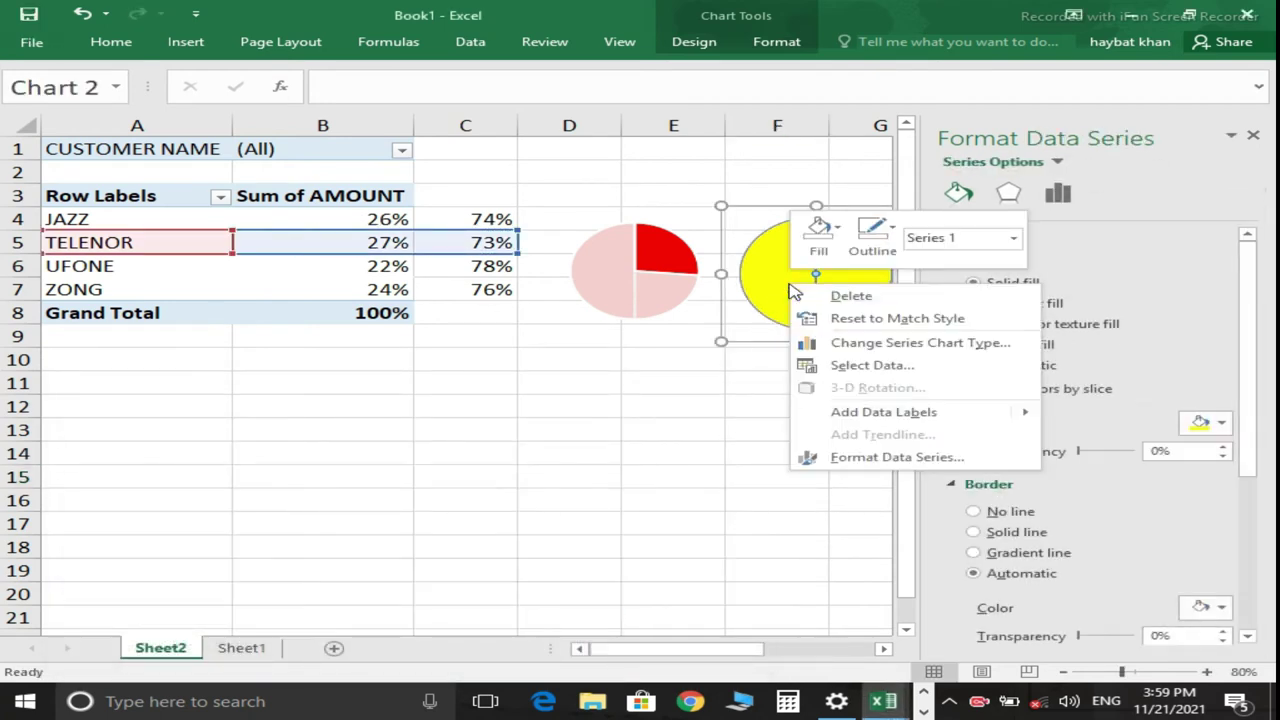
pyautogui.click(845, 344)
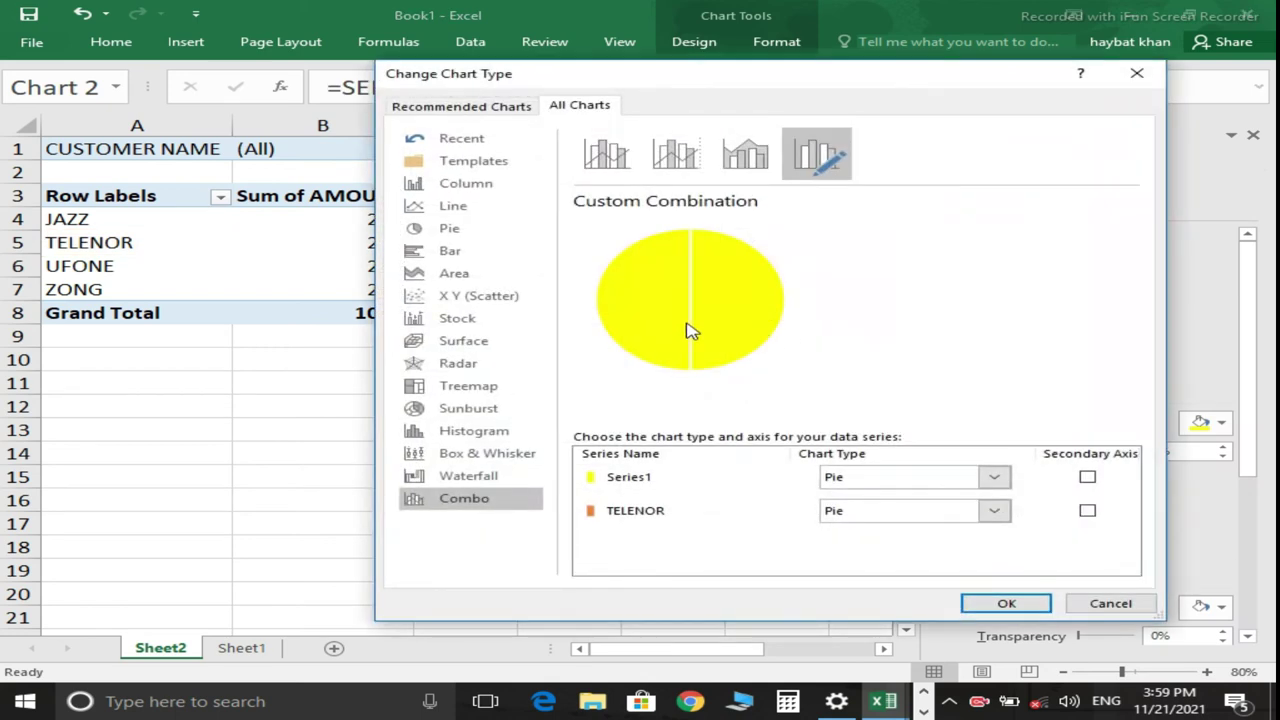
pyautogui.click(1087, 510)
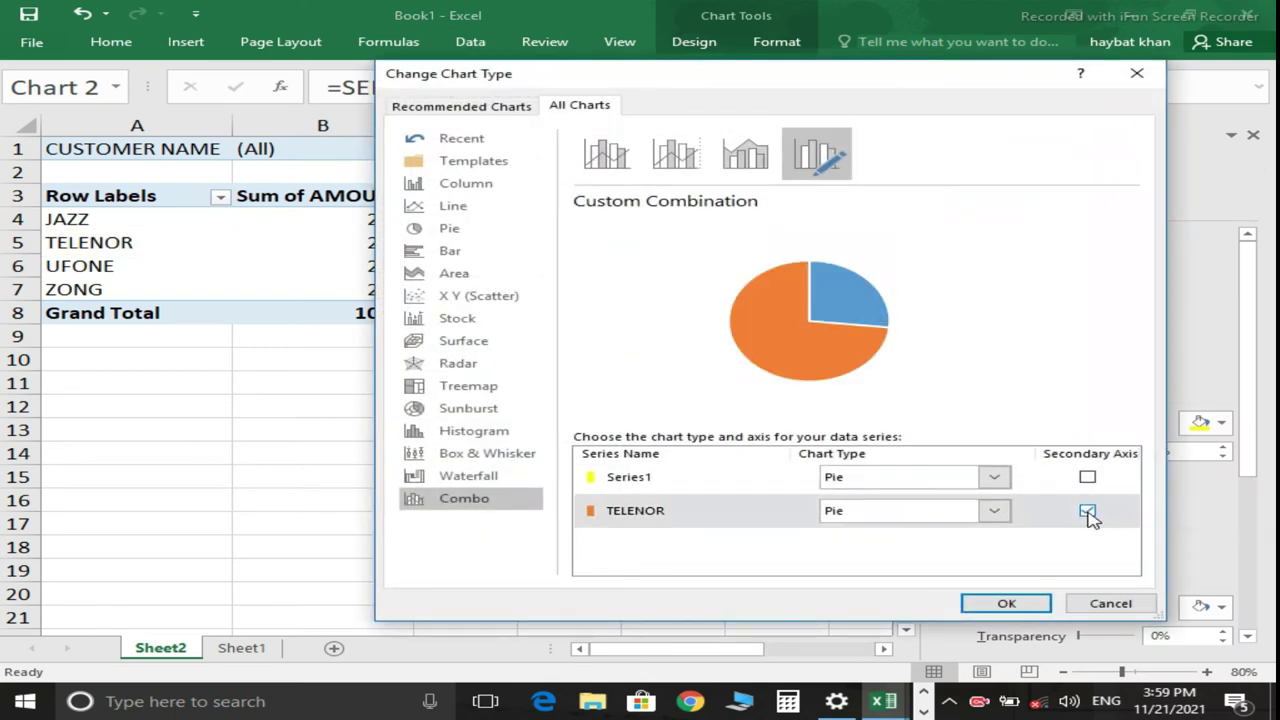
pyautogui.click(990, 608)
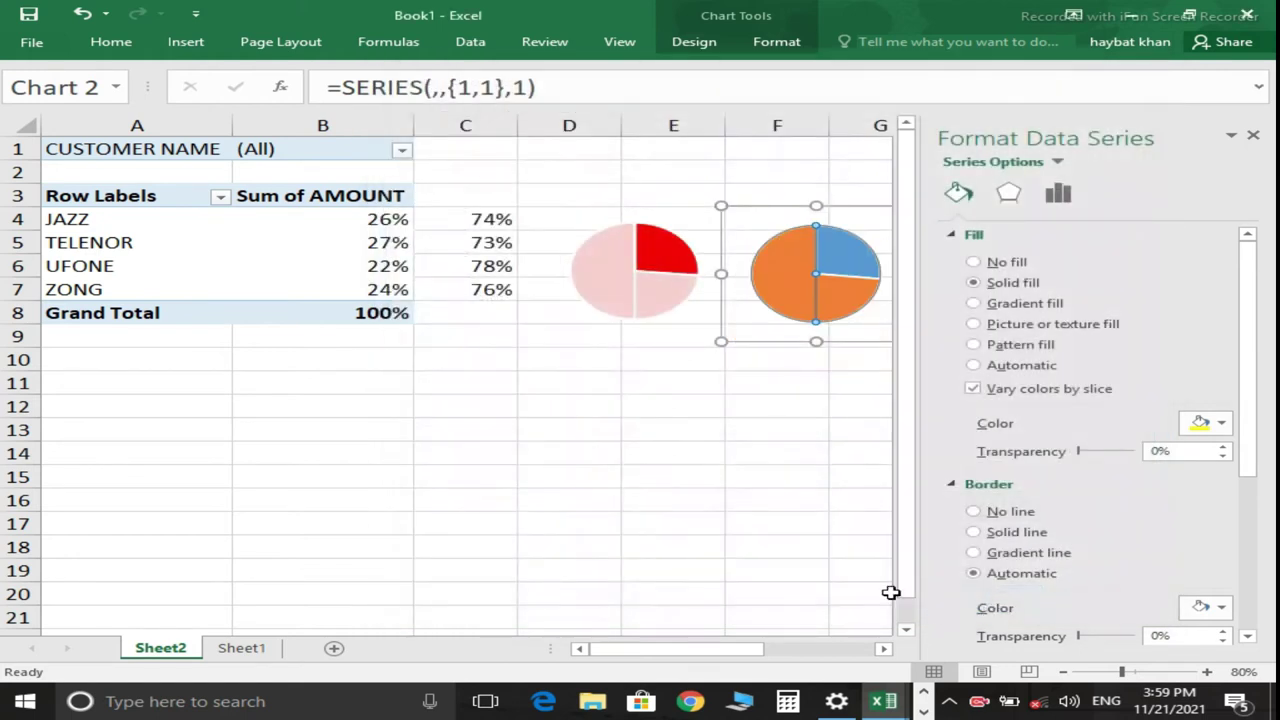
pyautogui.hscroll(3, 710, 648)
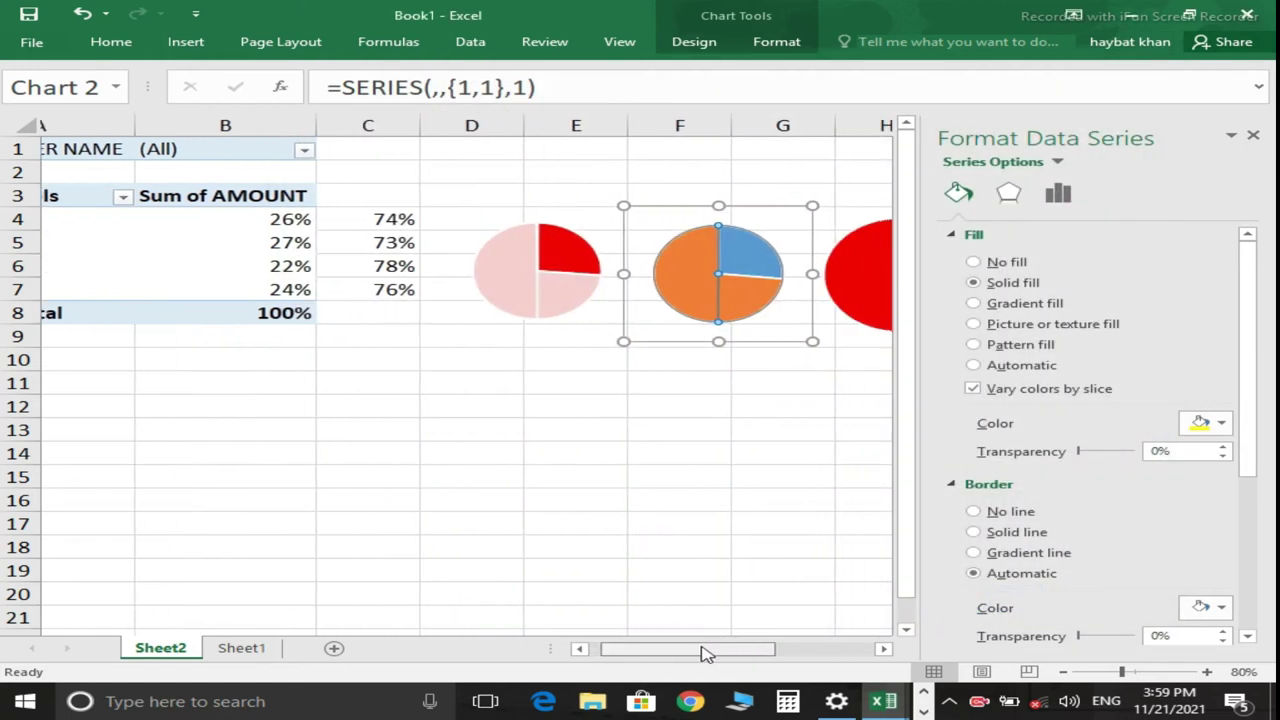
pyautogui.hscroll(3, 710, 652)
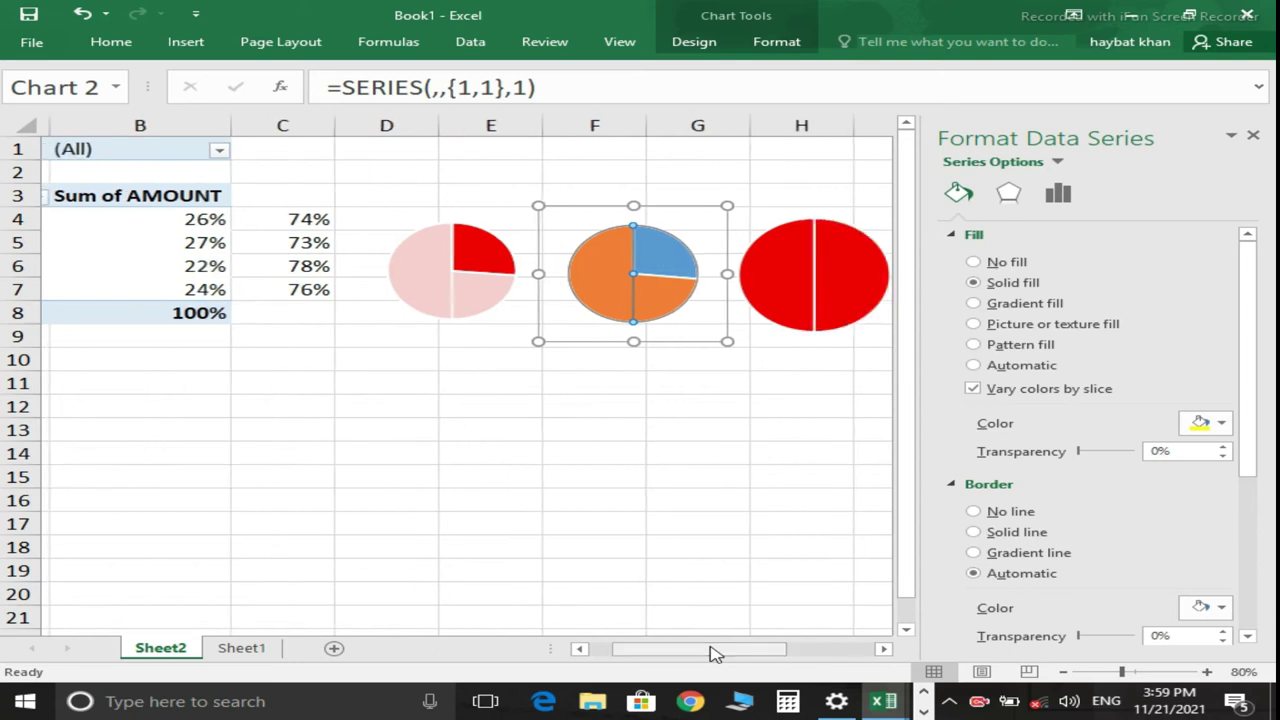
pyautogui.click(646, 267)
# Set TELENOR's 27% slice to No fill and give the 73% remainder a pale fill.
pyautogui.click(648, 265)
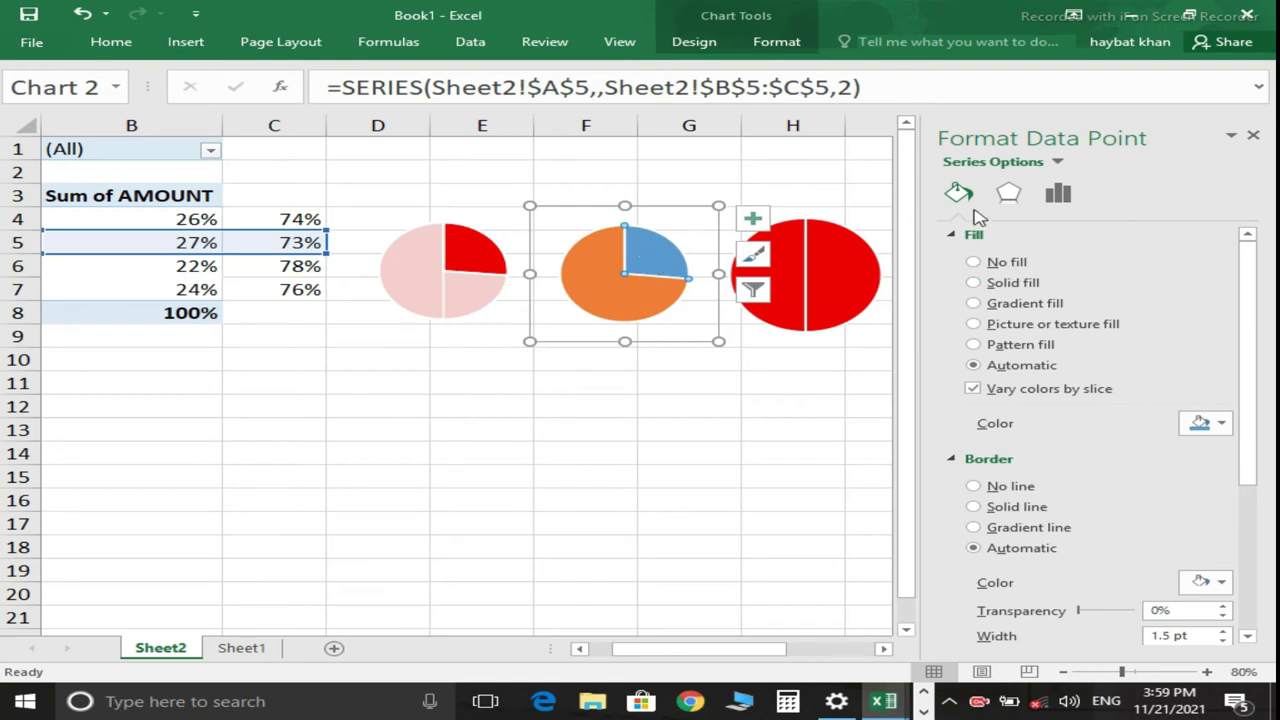
pyautogui.click(1000, 262)
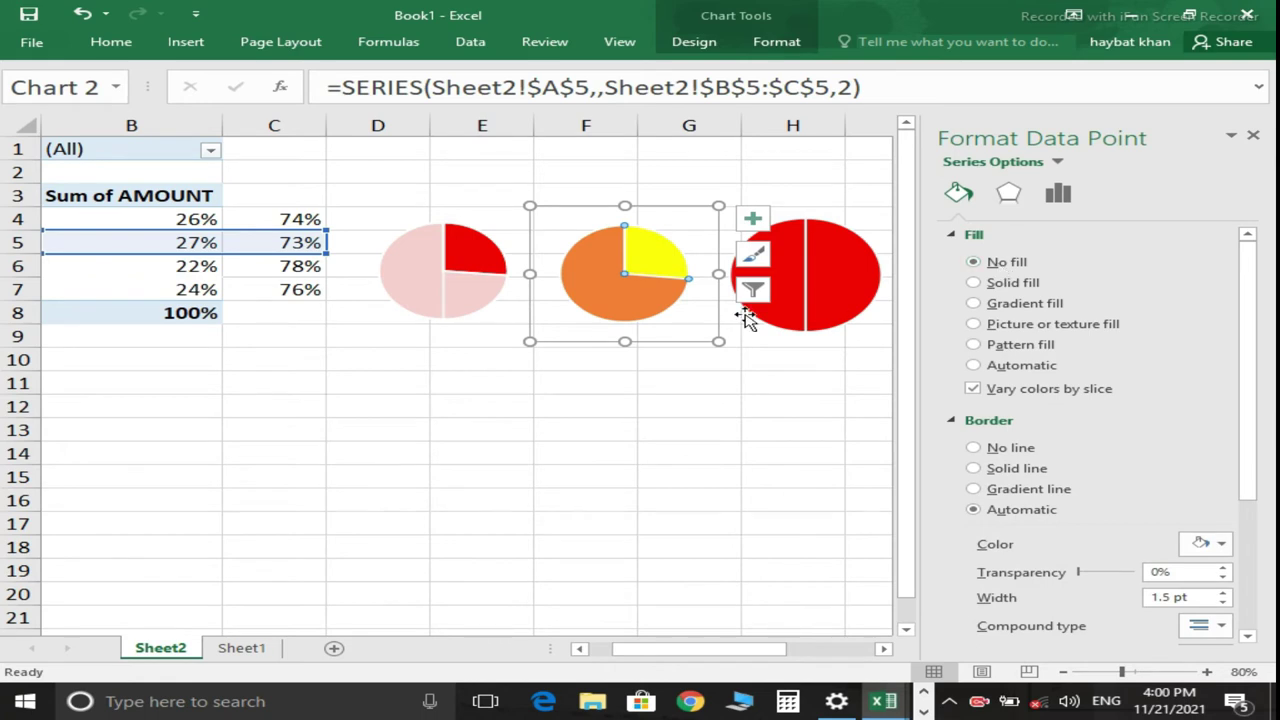
pyautogui.click(638, 300)
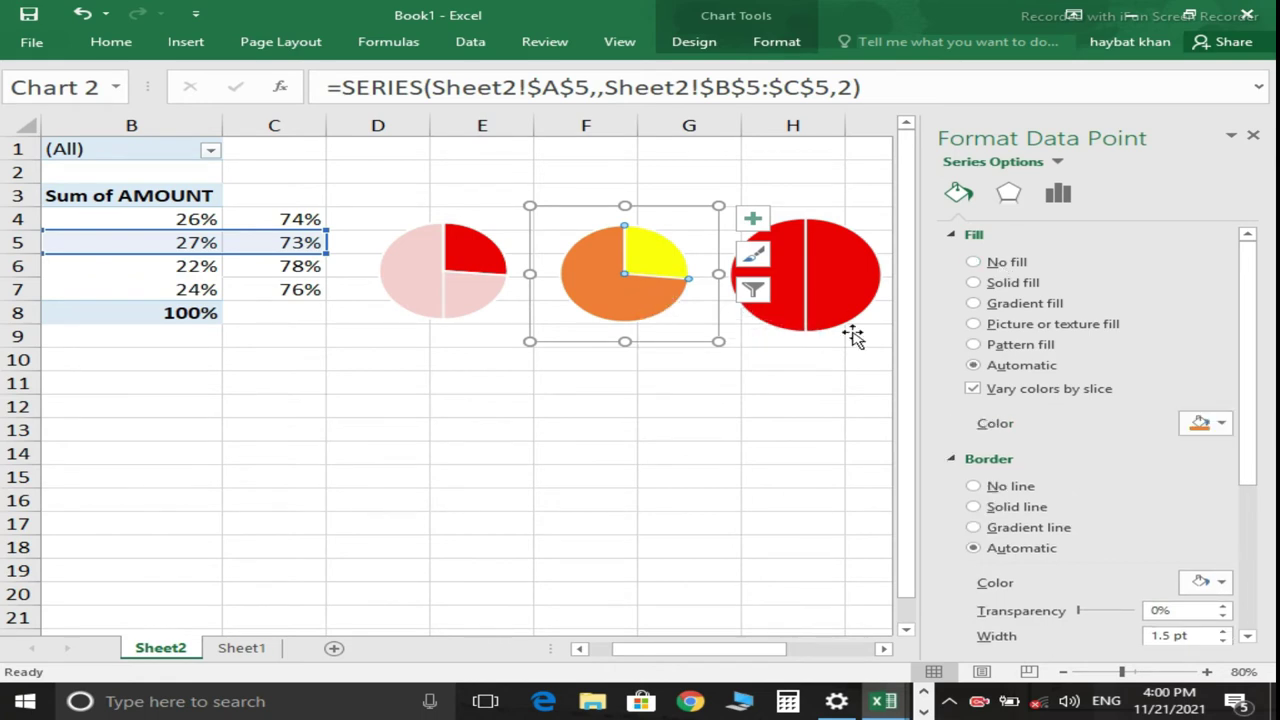
pyautogui.click(1223, 426)
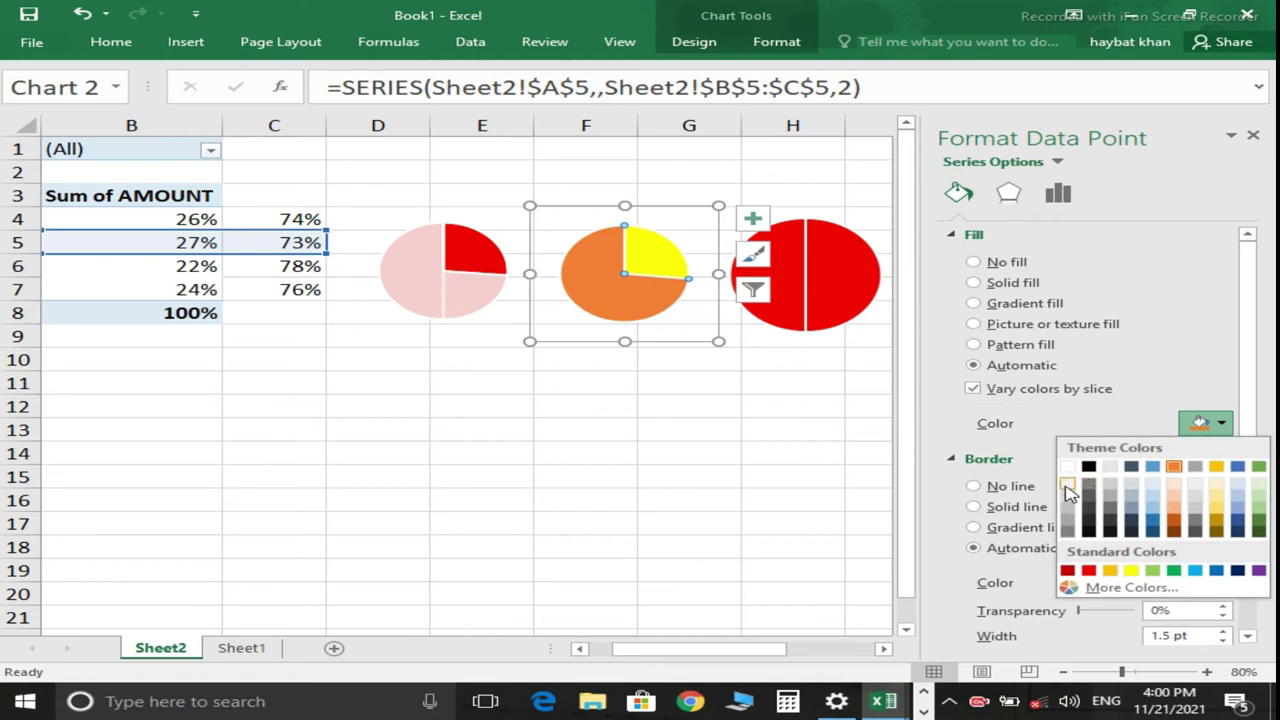
pyautogui.click(1067, 485)
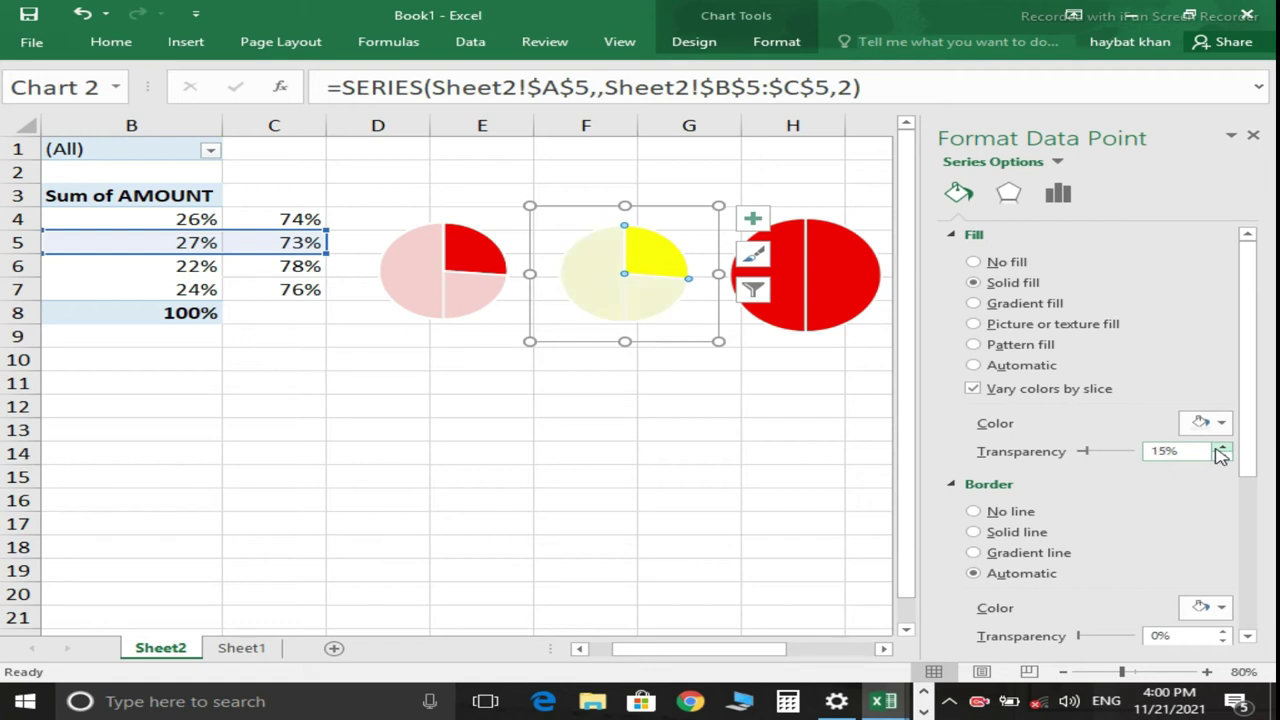
pyautogui.moveTo(766, 652); pyautogui.dragTo(766, 654)
pyautogui.click(700, 451)
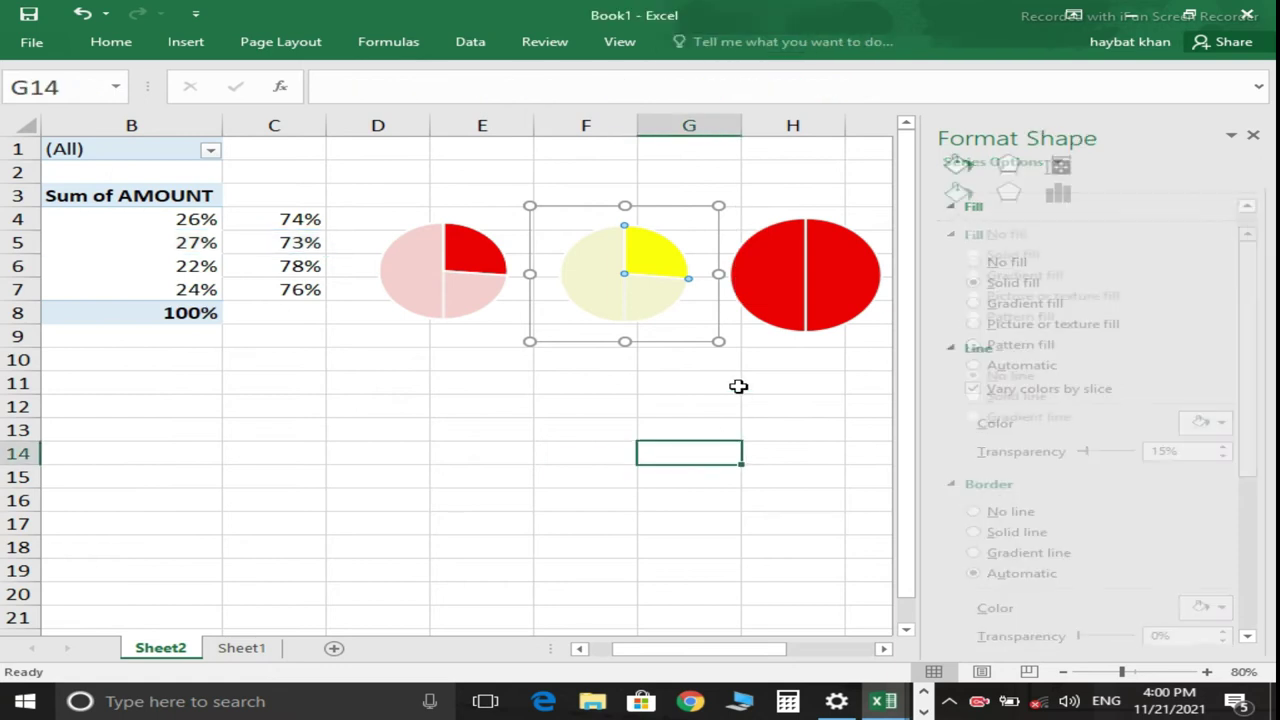
# Change the third pie chart (Chart 3) from red to a solid blue fill.
pyautogui.click(821, 262)
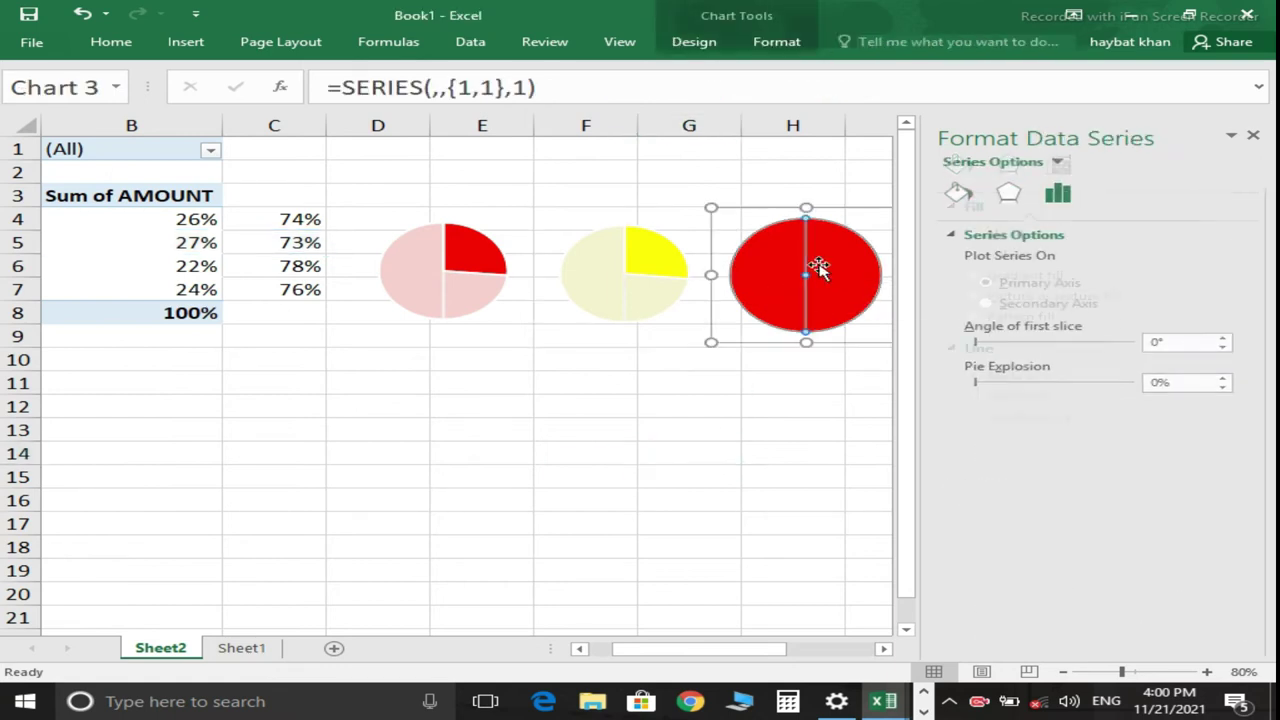
pyautogui.click(958, 194)
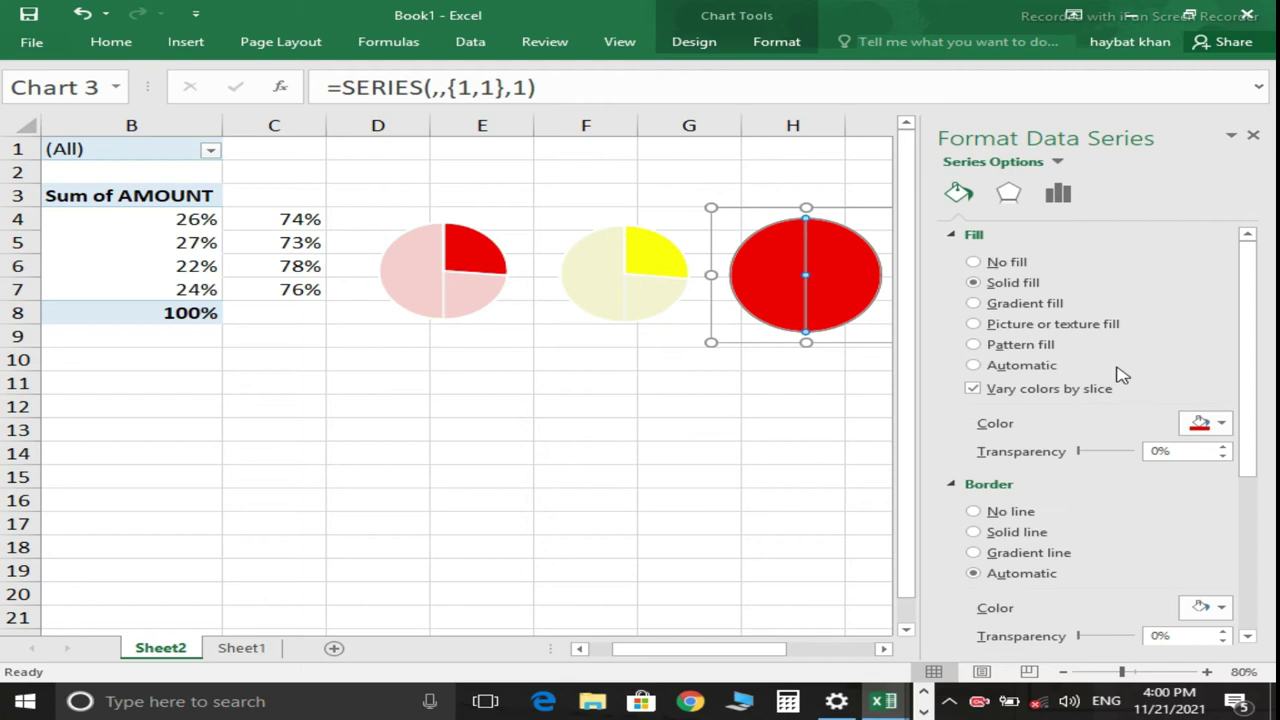
pyautogui.click(1222, 421)
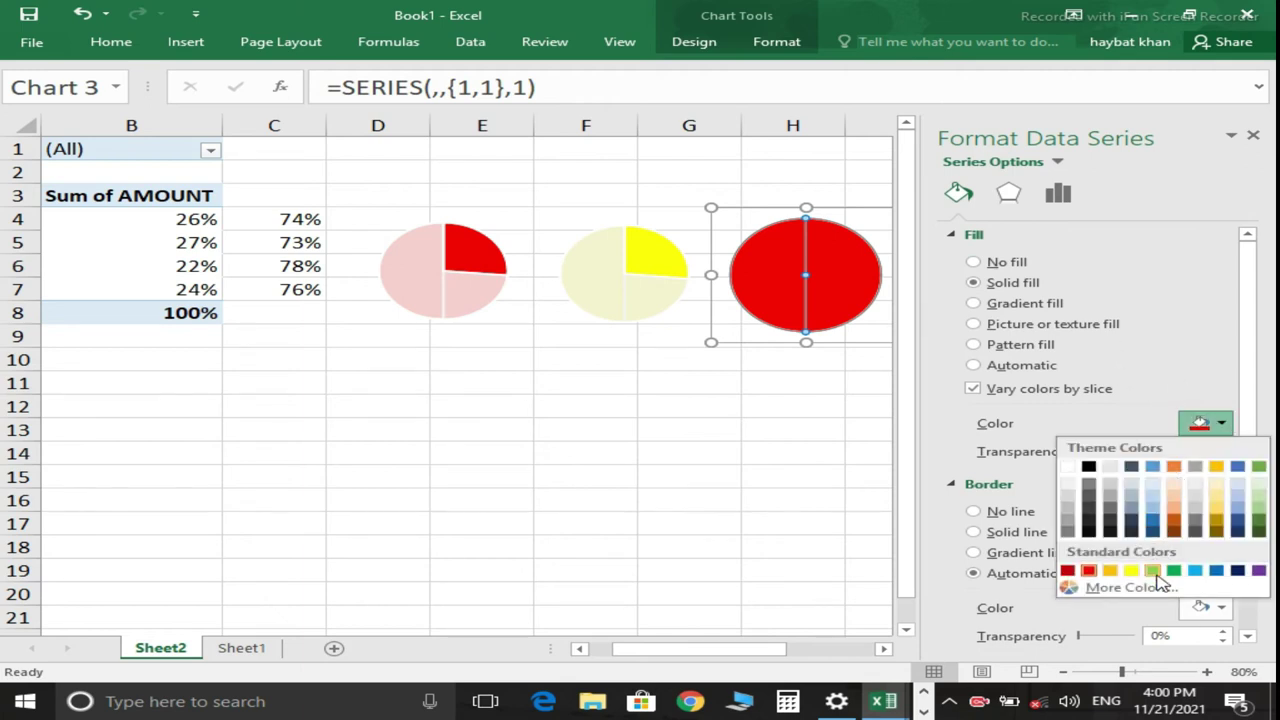
pyautogui.click(1216, 572)
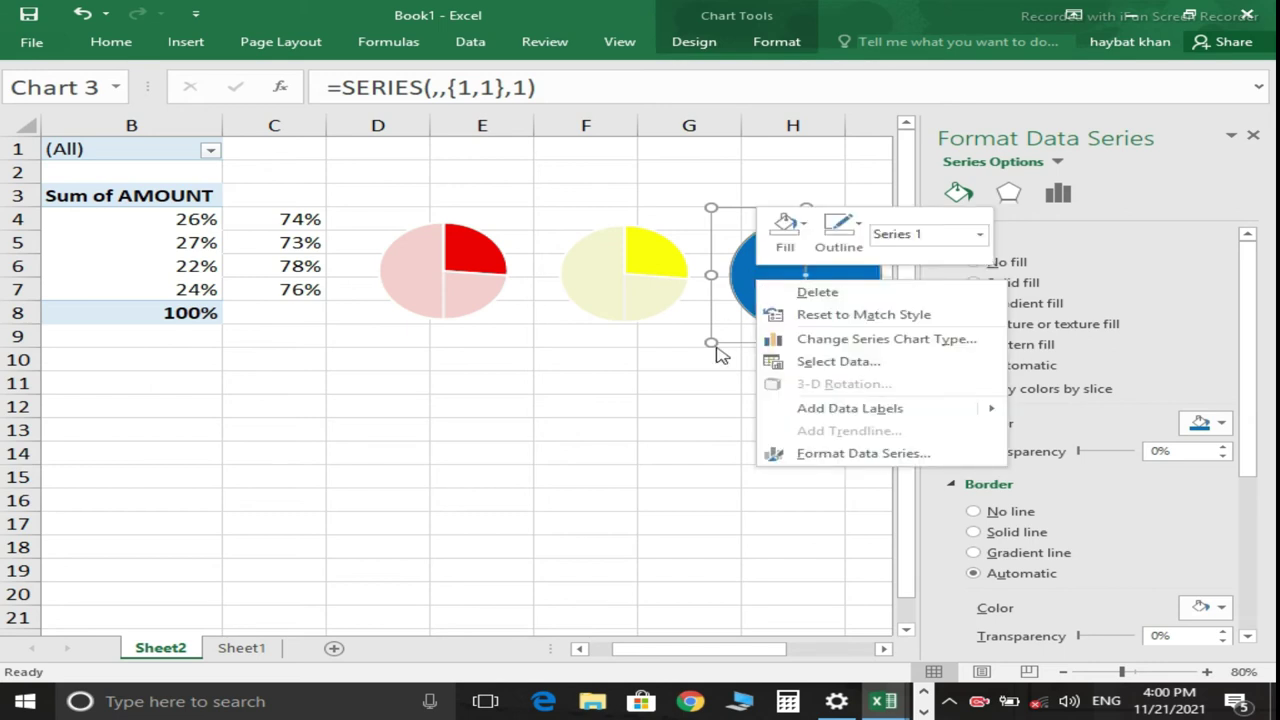
# Add a UFONE series to Chart 3, named from A6 with values B6:C6.
pyautogui.click(810, 362)
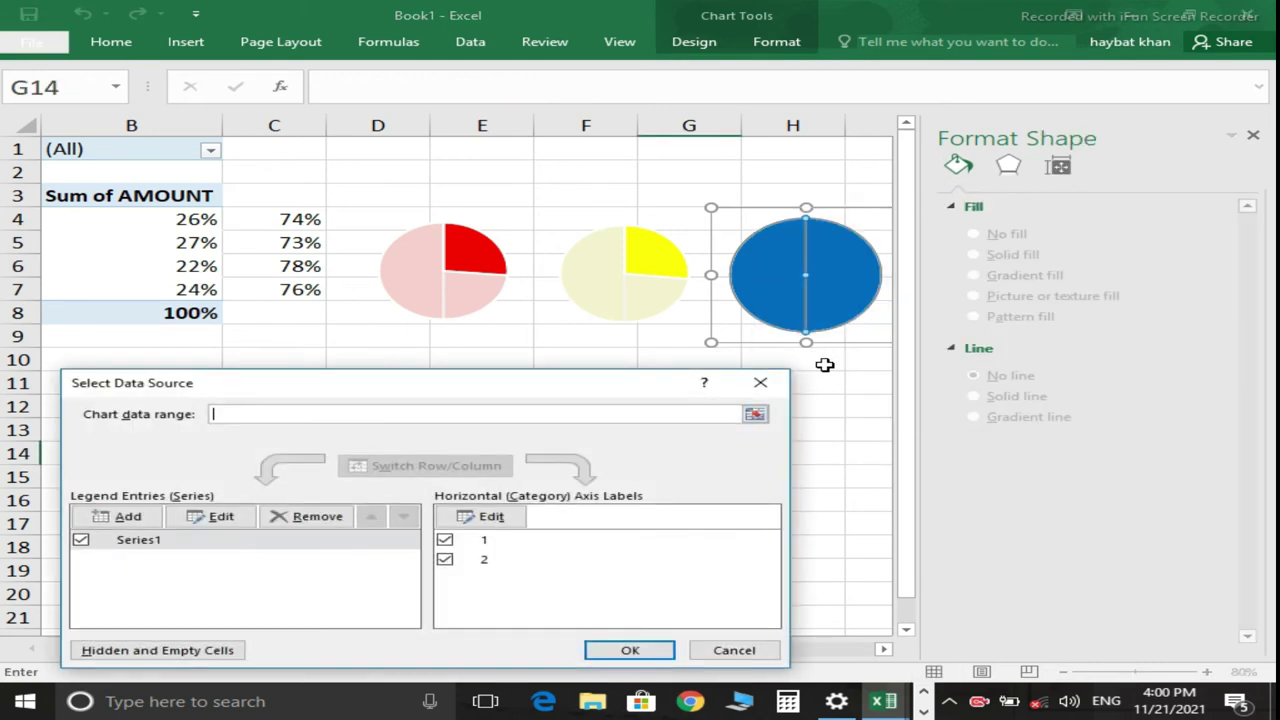
pyautogui.click(127, 517)
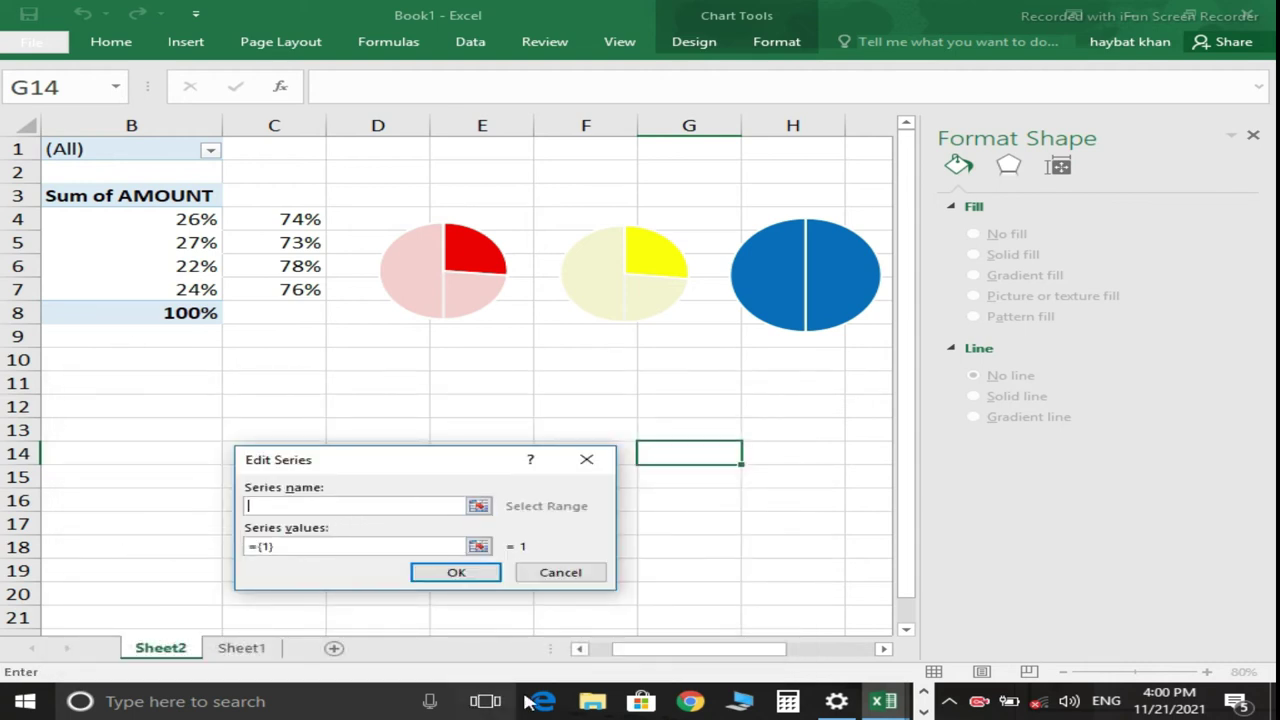
pyautogui.moveTo(671, 650); pyautogui.dragTo(610, 650)
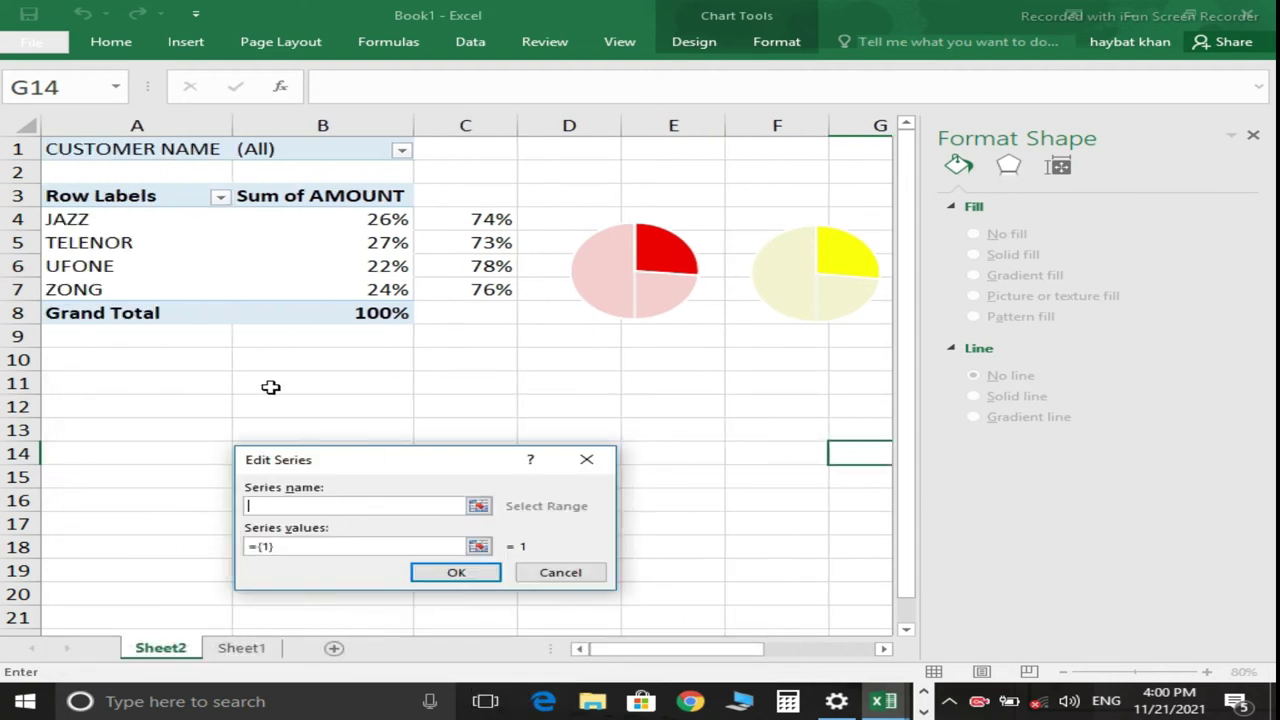
pyautogui.click(64, 265)
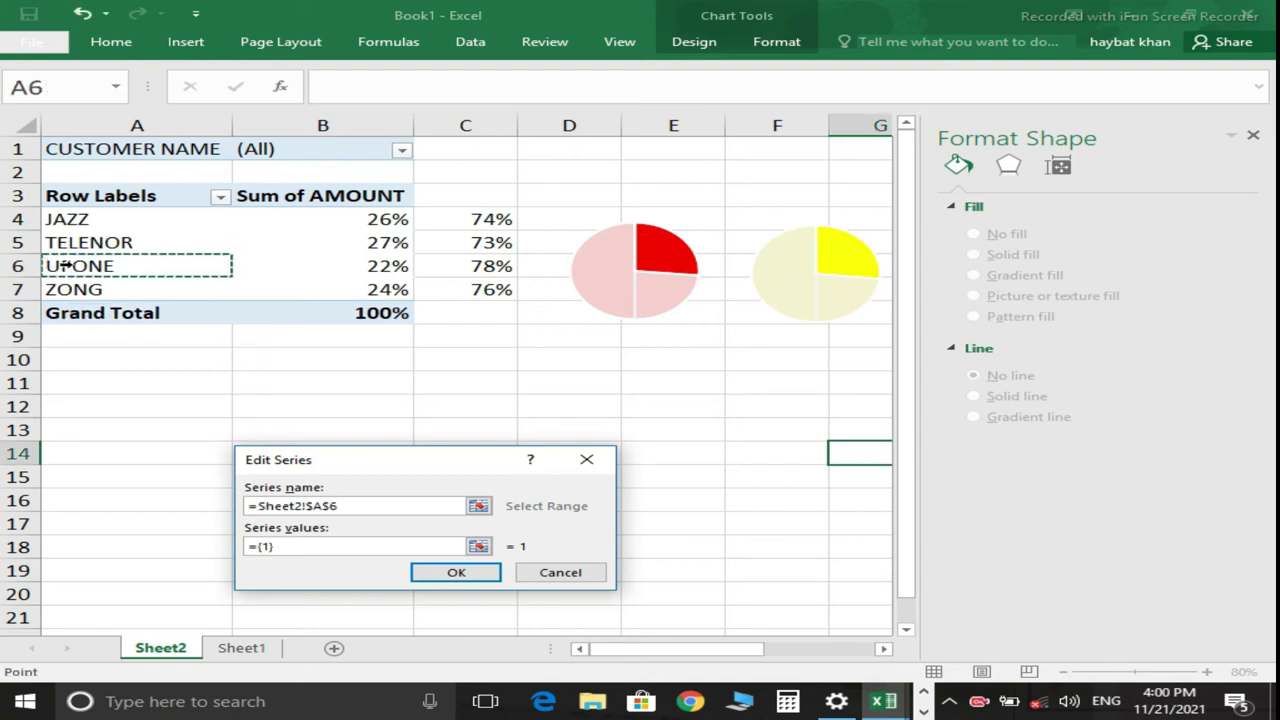
pyautogui.click(283, 545)
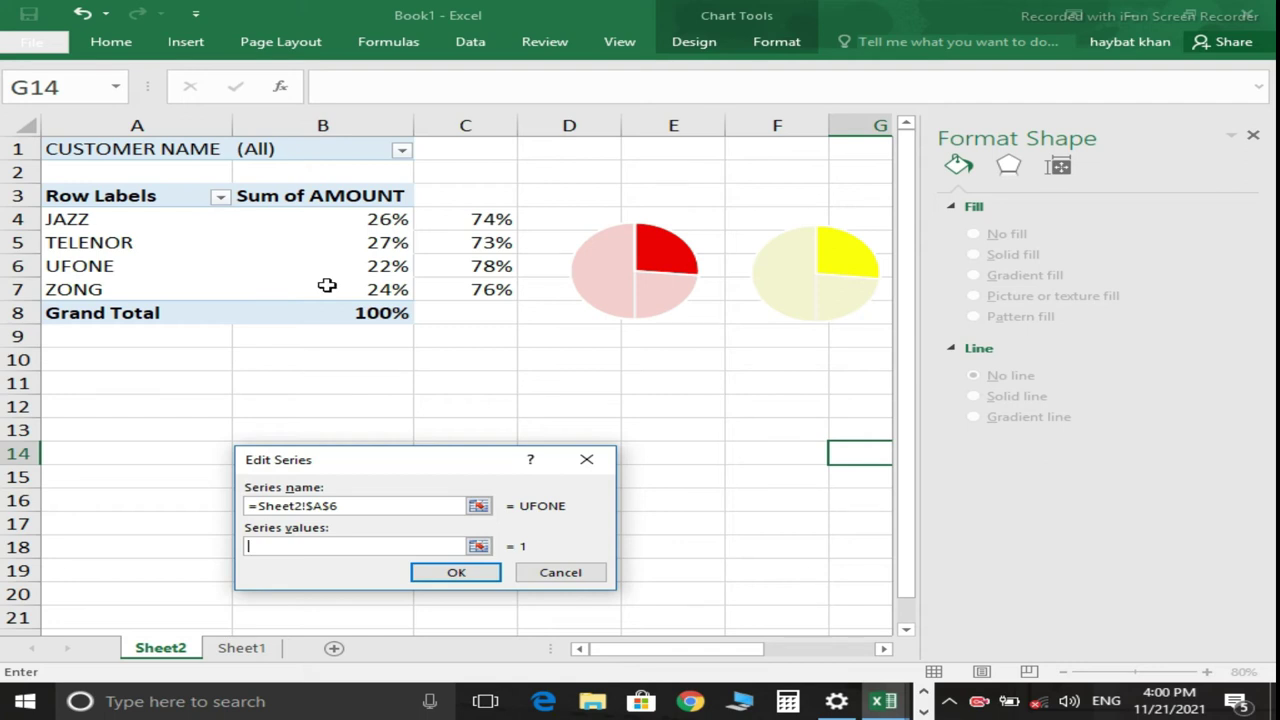
pyautogui.moveTo(335, 265); pyautogui.dragTo(490, 266)
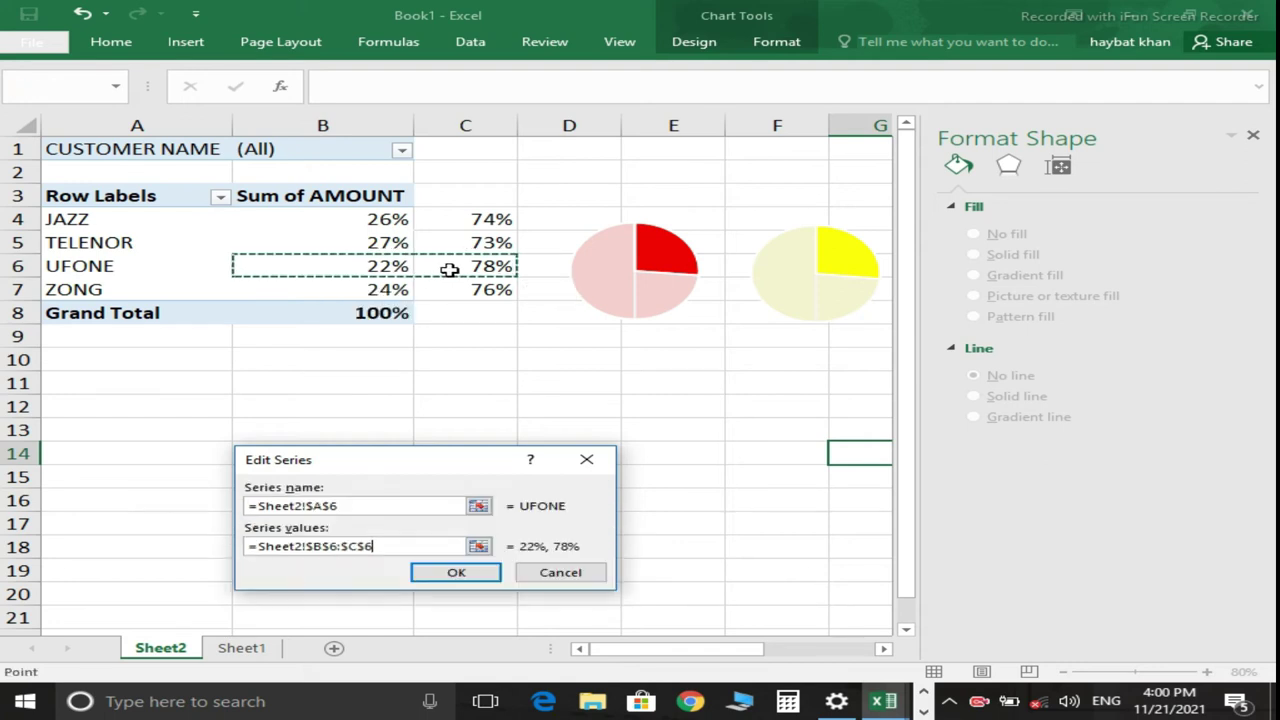
pyautogui.click(449, 572)
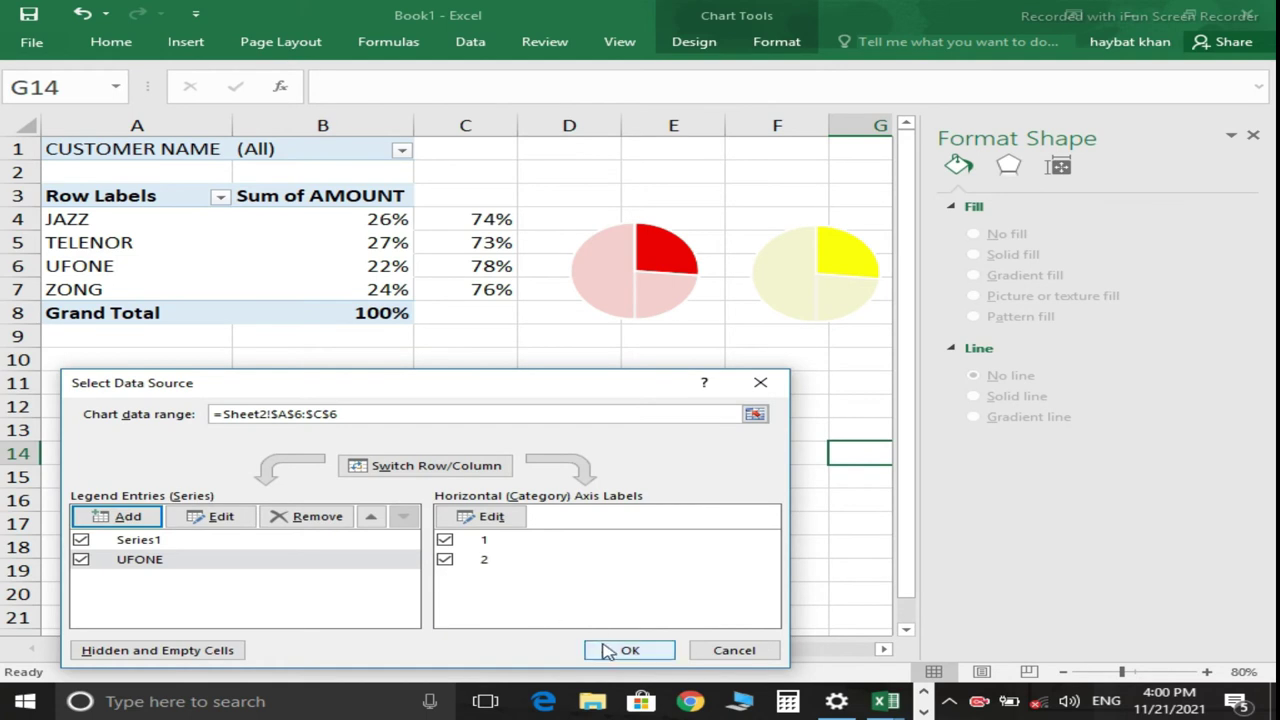
pyautogui.click(603, 650)
pyautogui.moveTo(645, 653); pyautogui.dragTo(689, 651)
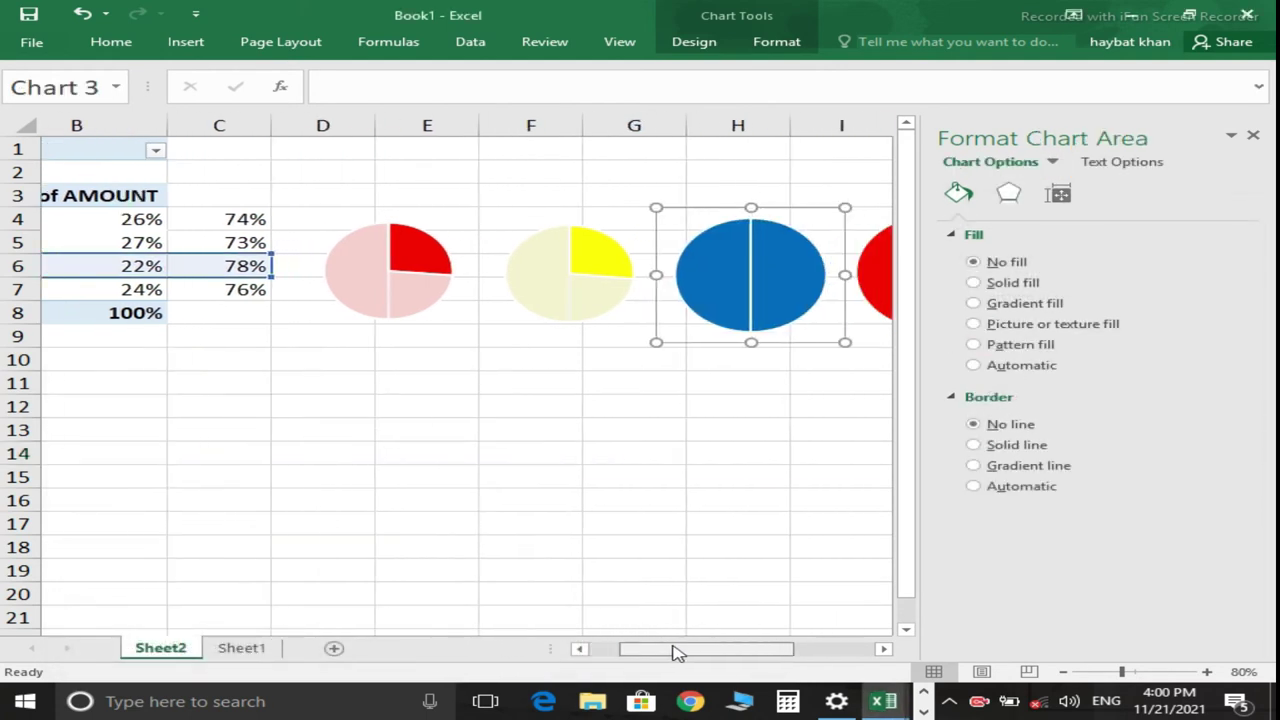
# Make Chart 3's UFONE series a Combo pie on the secondary axis.
pyautogui.rightClick(603, 288)
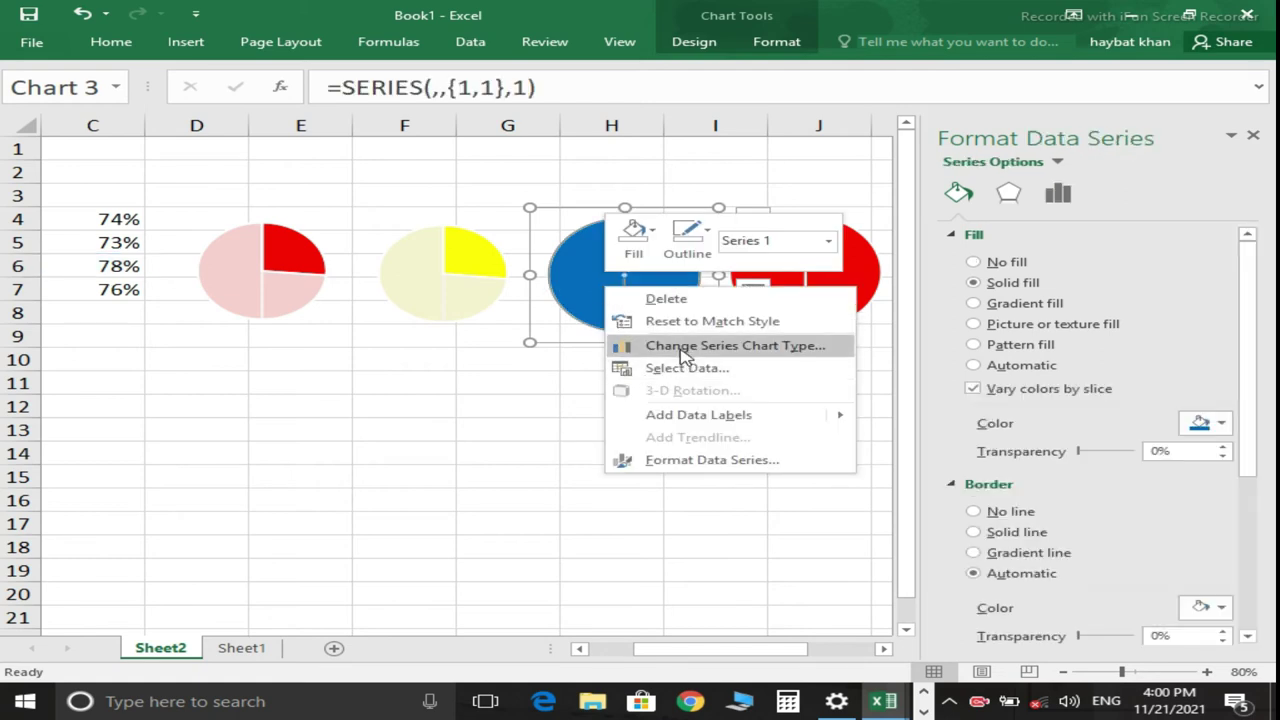
pyautogui.click(683, 347)
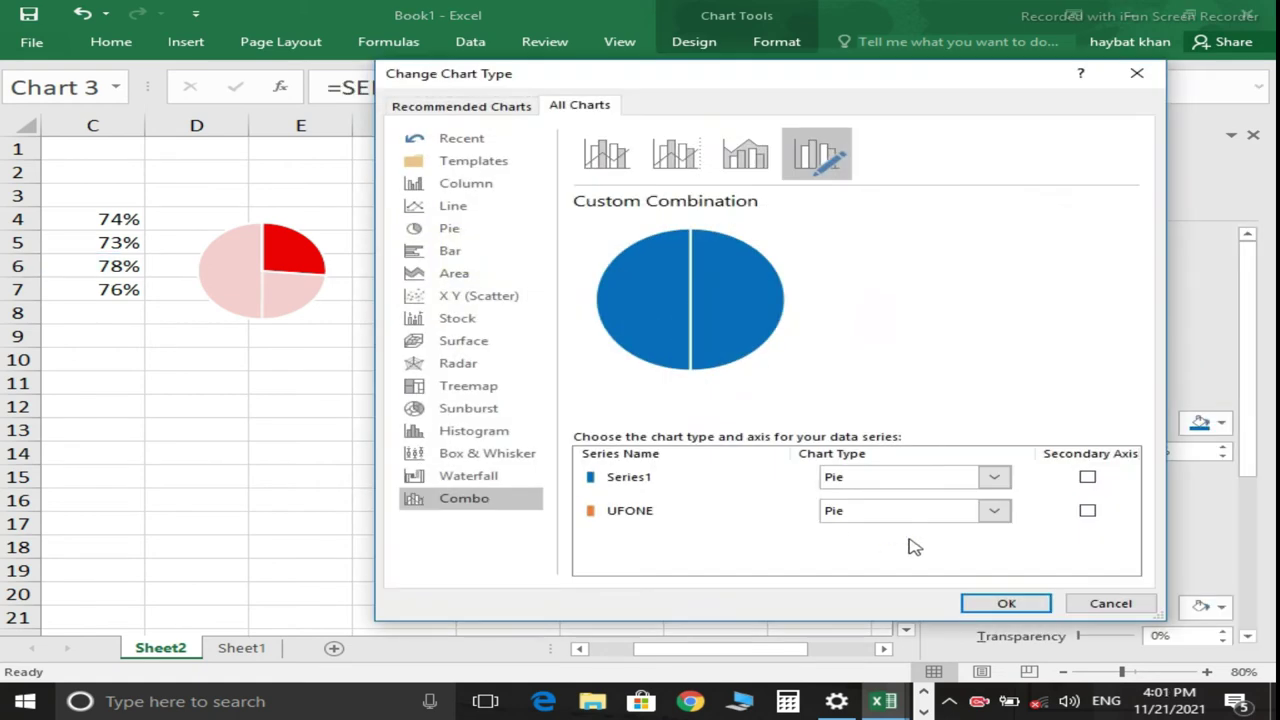
pyautogui.click(1089, 512)
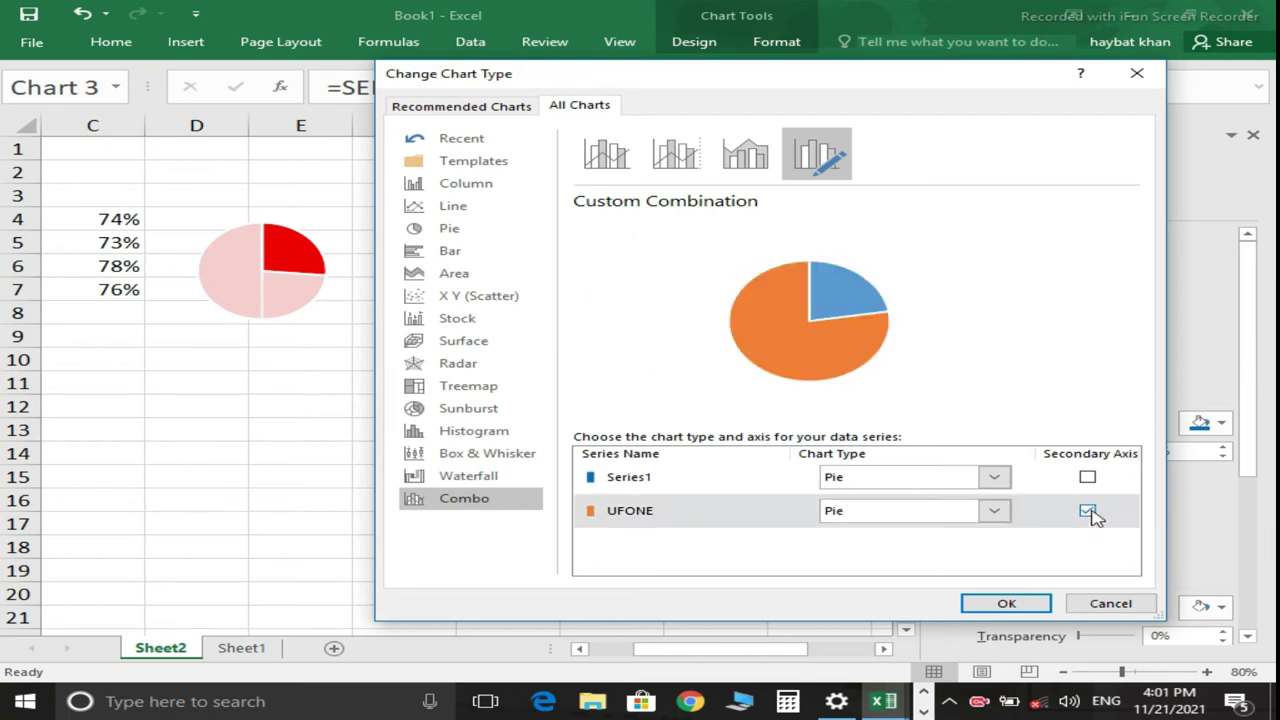
pyautogui.click(1010, 605)
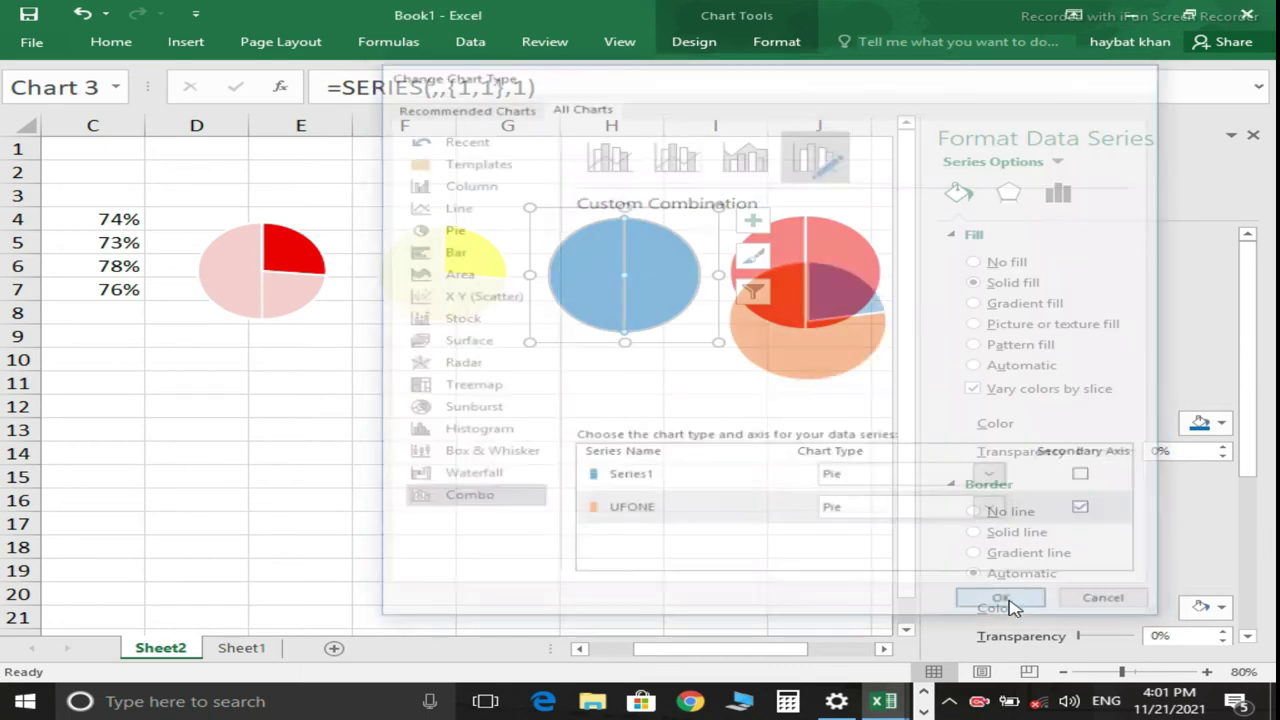
# Set the blue slice to No fill and give the orange remainder a pale light colour.
pyautogui.click(648, 250)
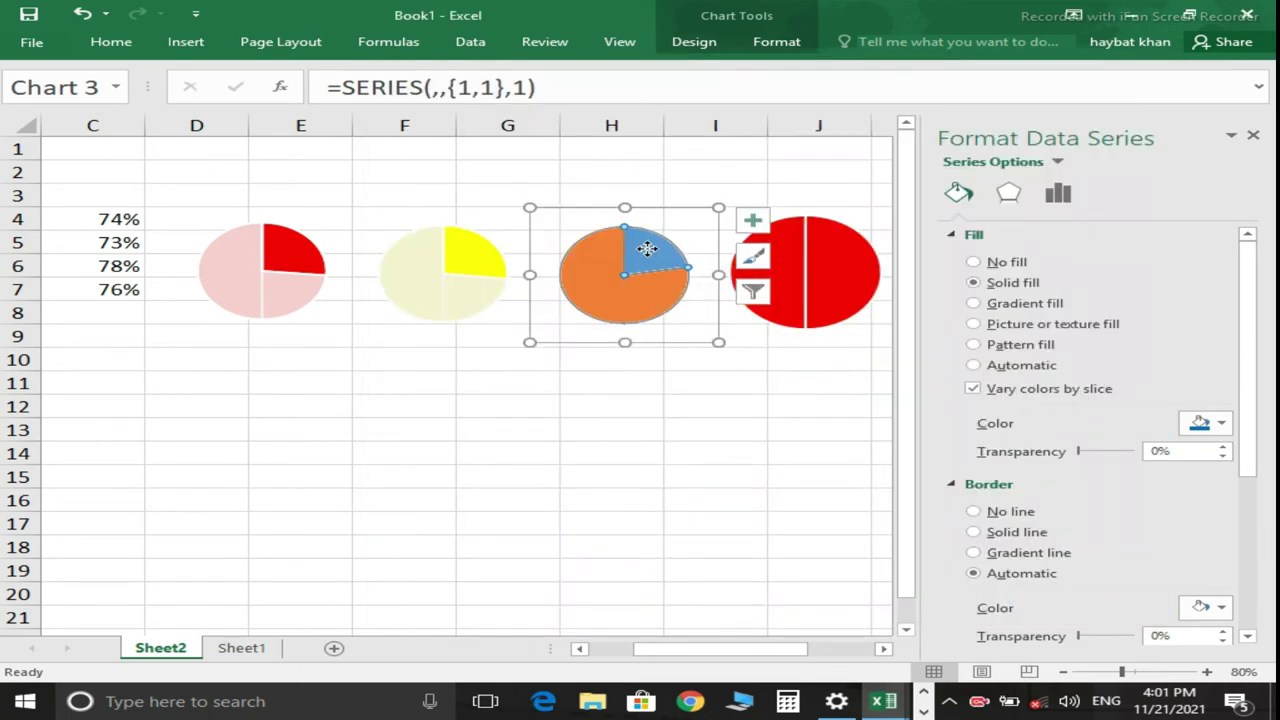
pyautogui.click(648, 250)
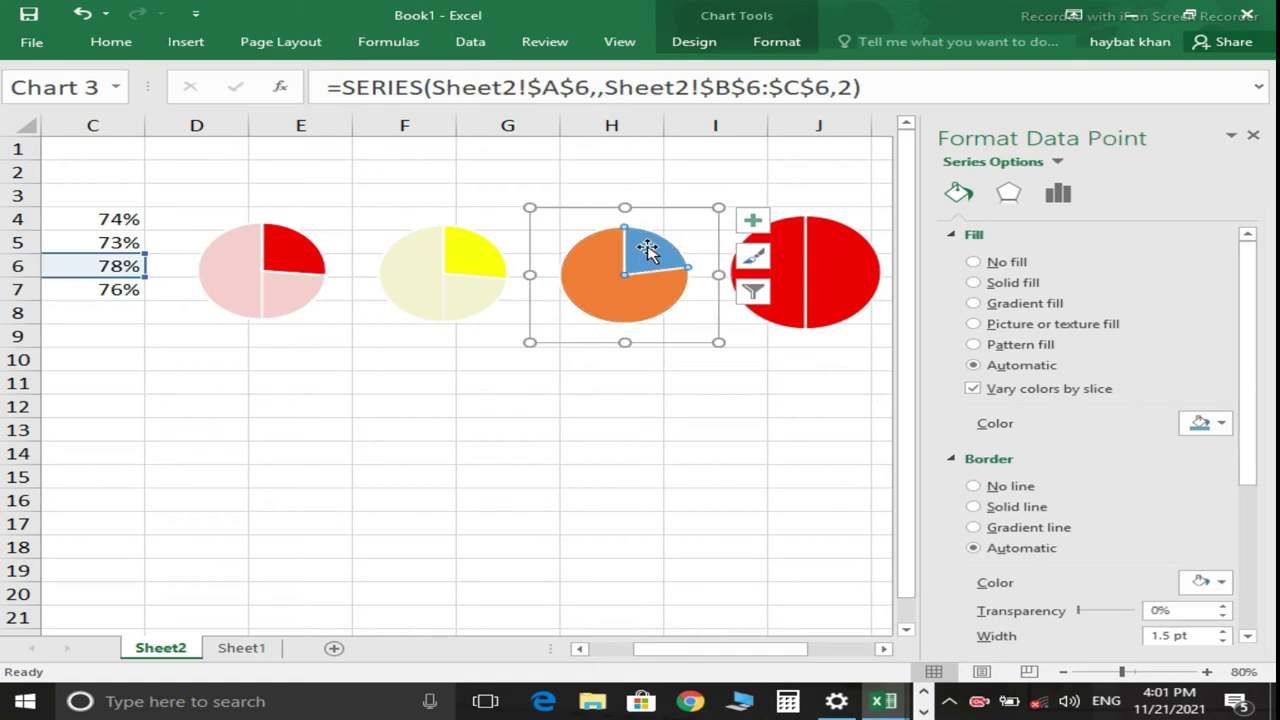
pyautogui.click(1000, 262)
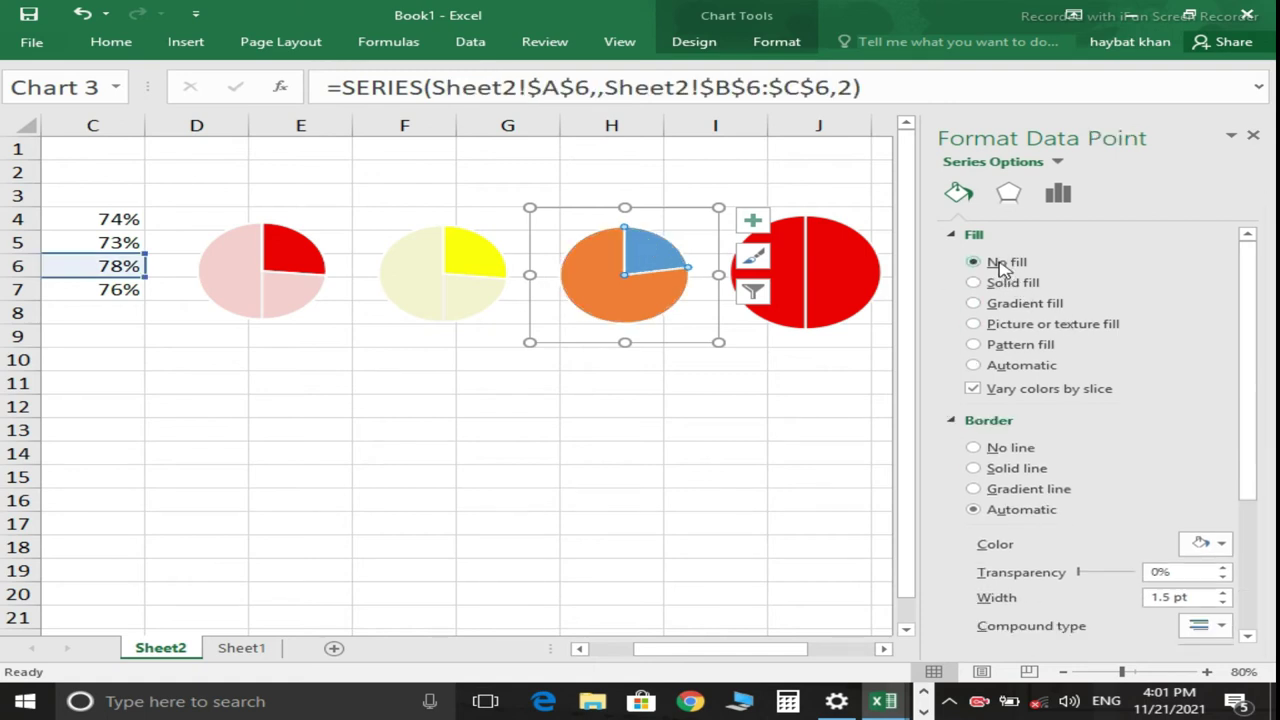
pyautogui.click(634, 304)
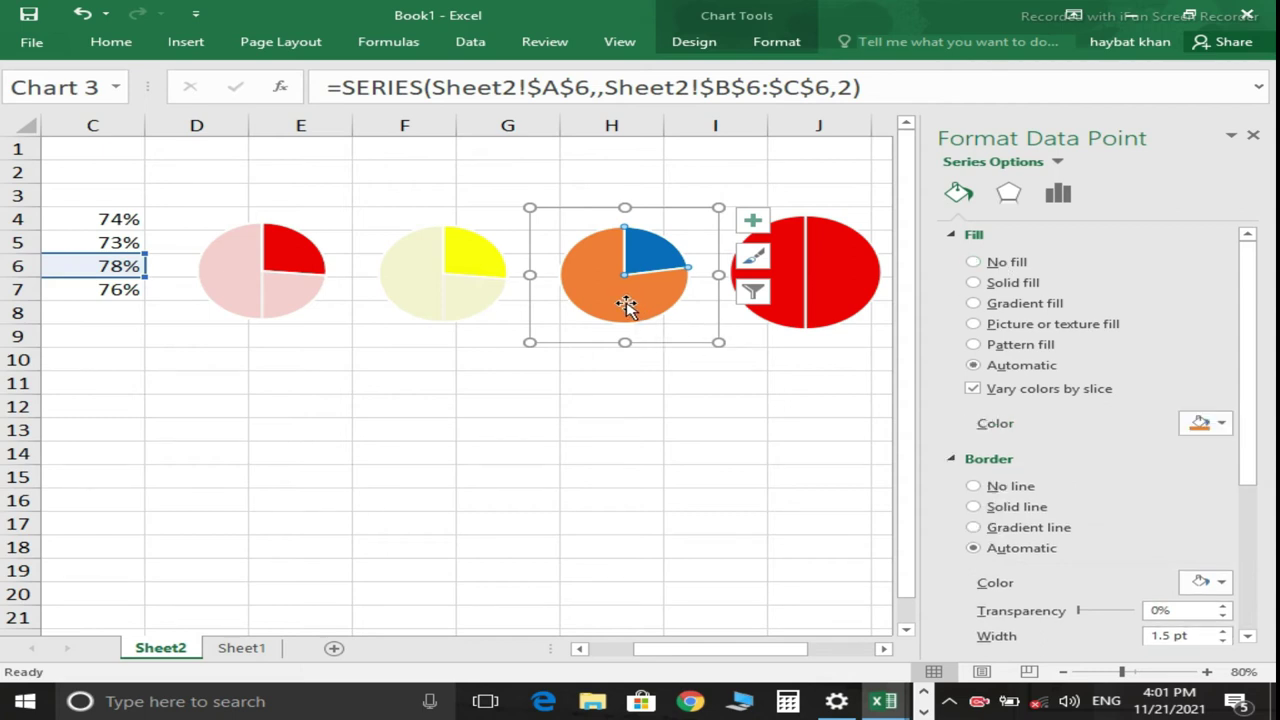
pyautogui.click(1221, 423)
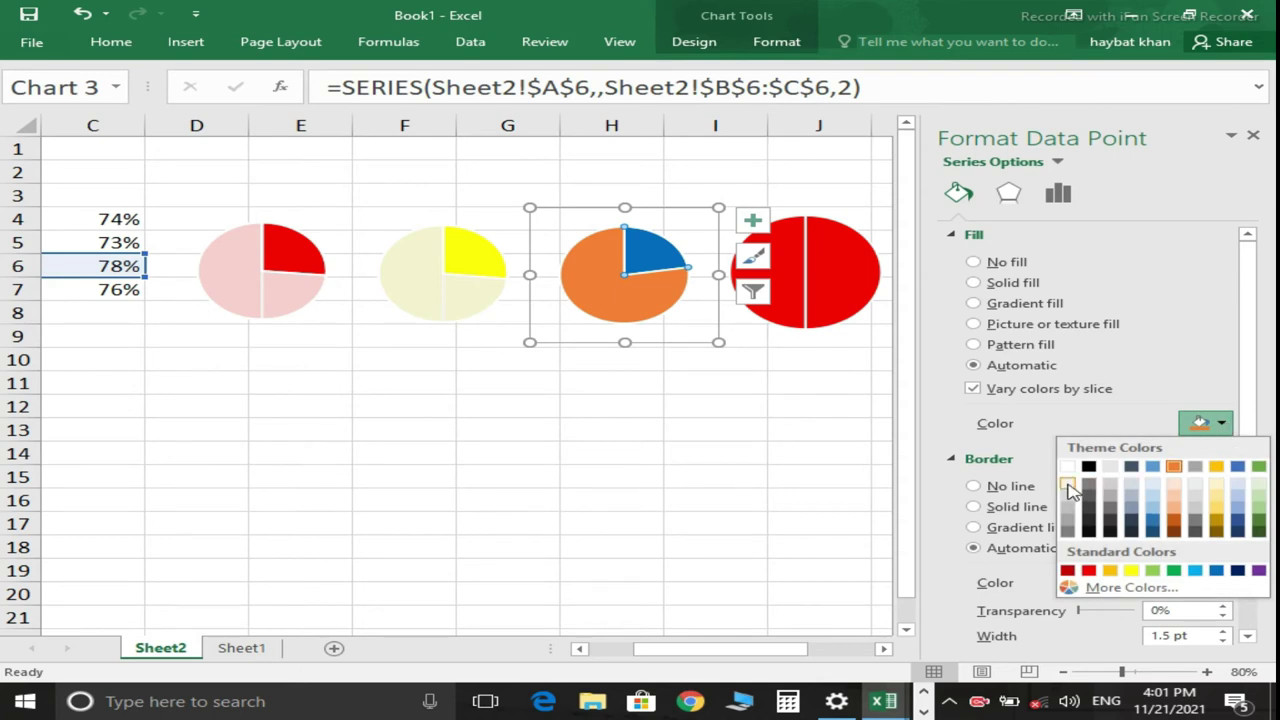
pyautogui.click(1068, 487)
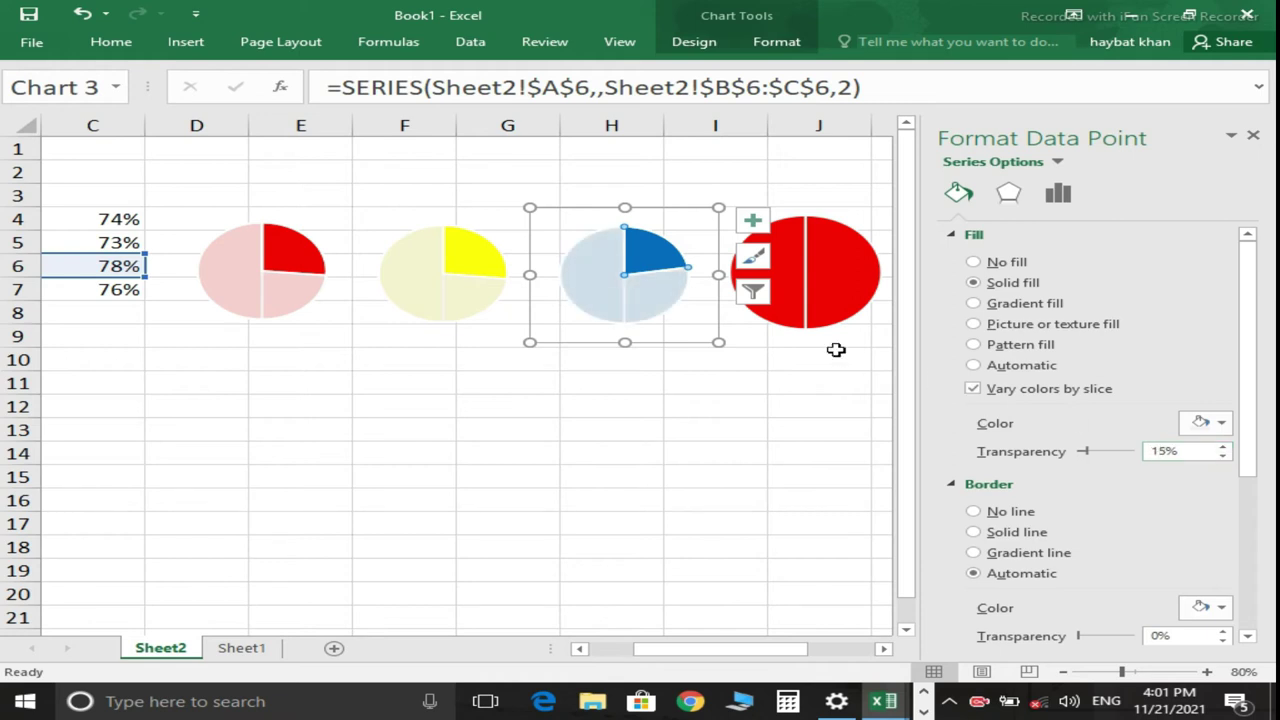
pyautogui.click(813, 300)
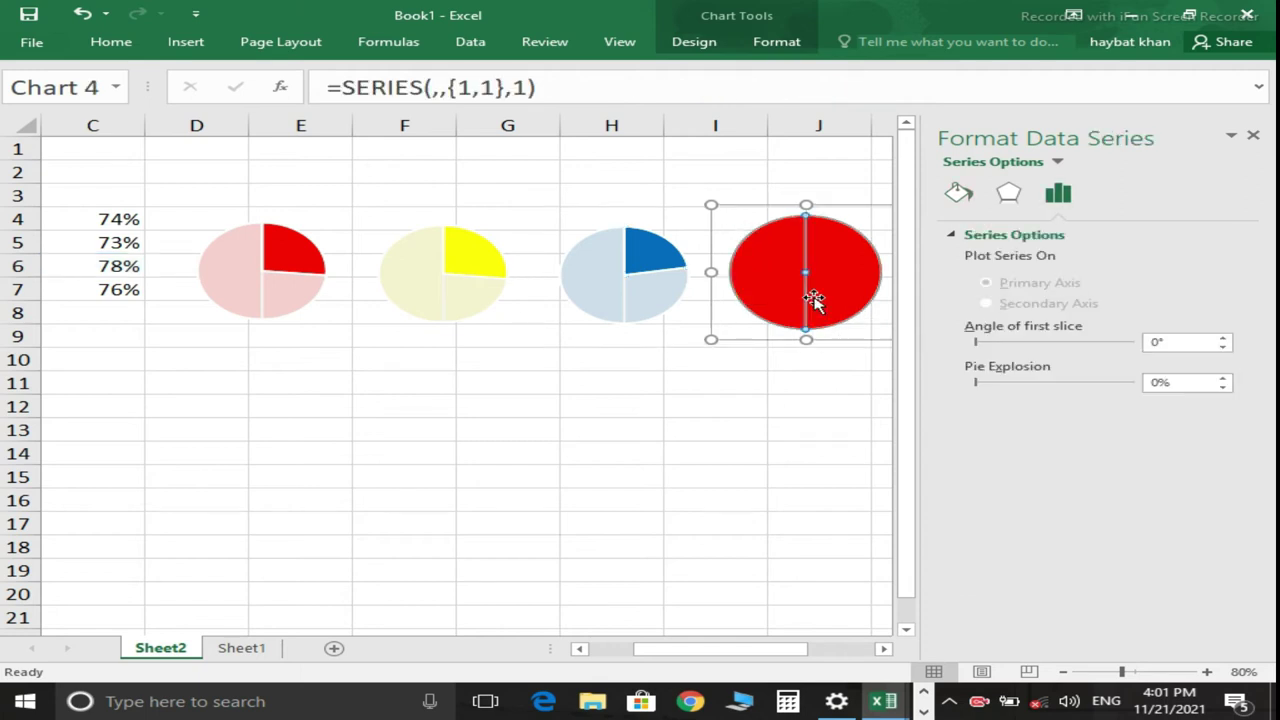
# Recolour the fourth pie chart light green.
pyautogui.click(958, 196)
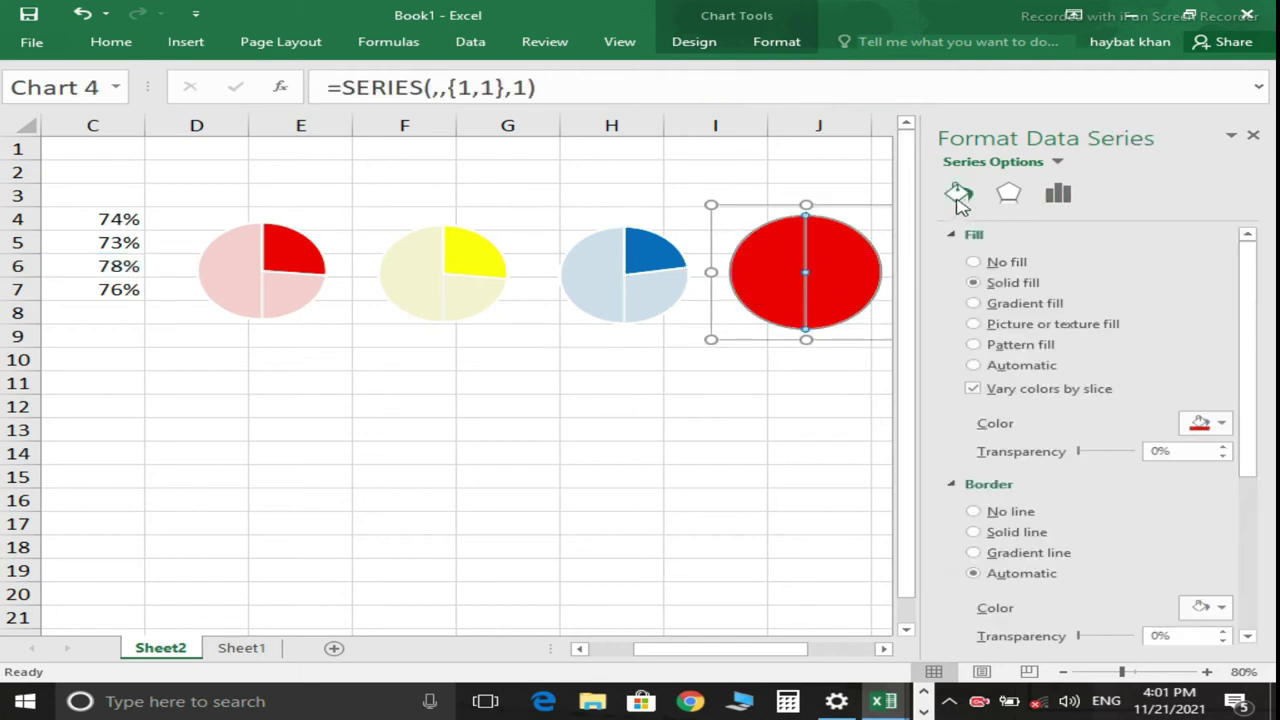
pyautogui.click(1222, 425)
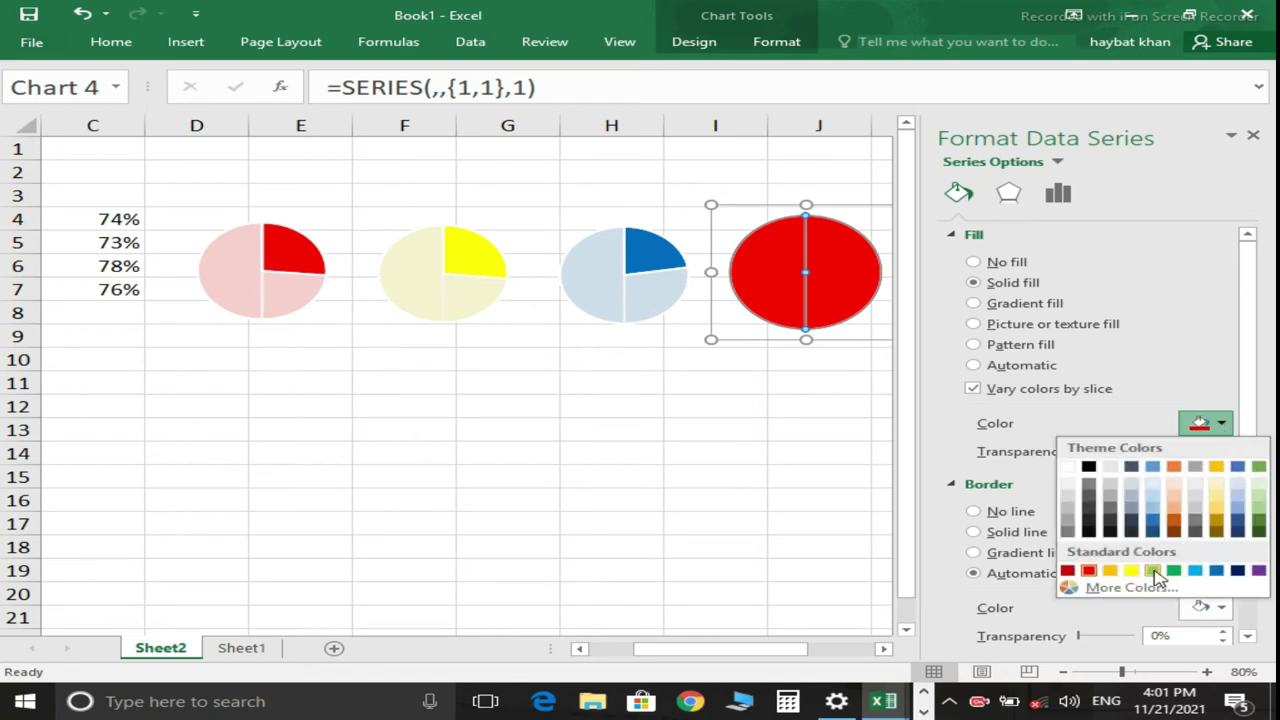
pyautogui.click(1156, 570)
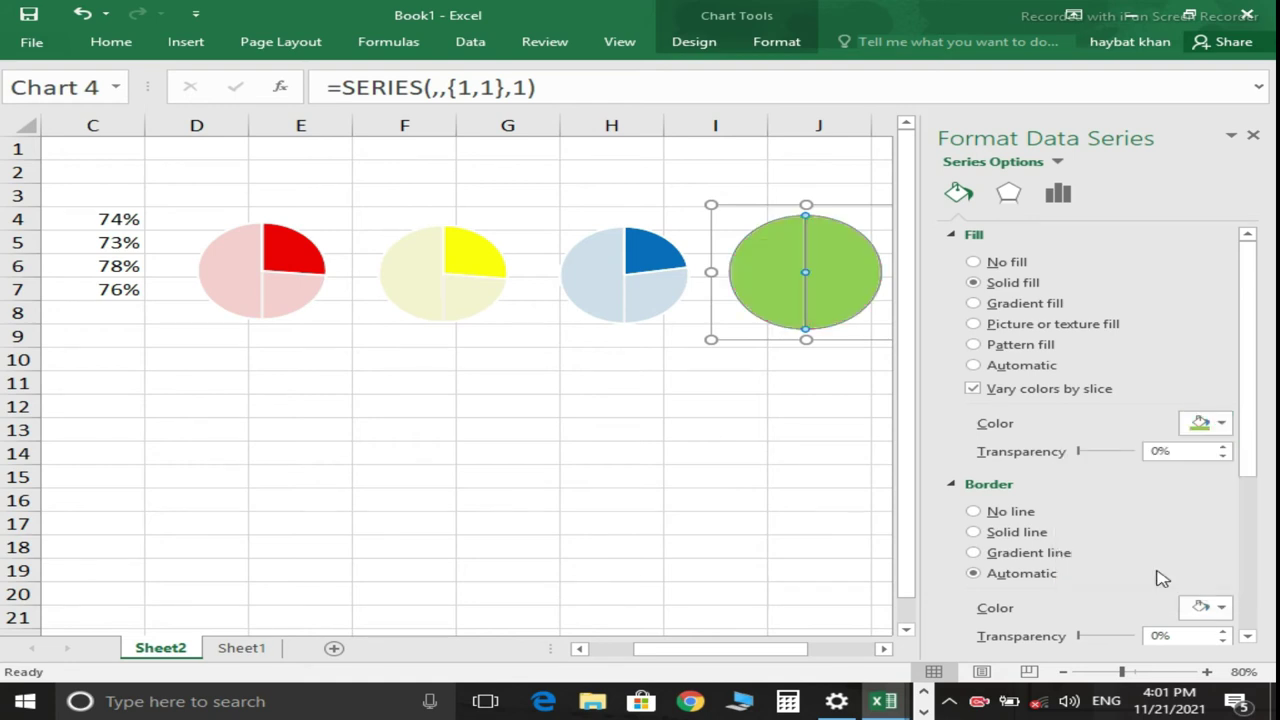
# Add a ZONG series to Chart 4, named from A7 with values B7:C7 (24%, 76%).
pyautogui.rightClick(771, 280)
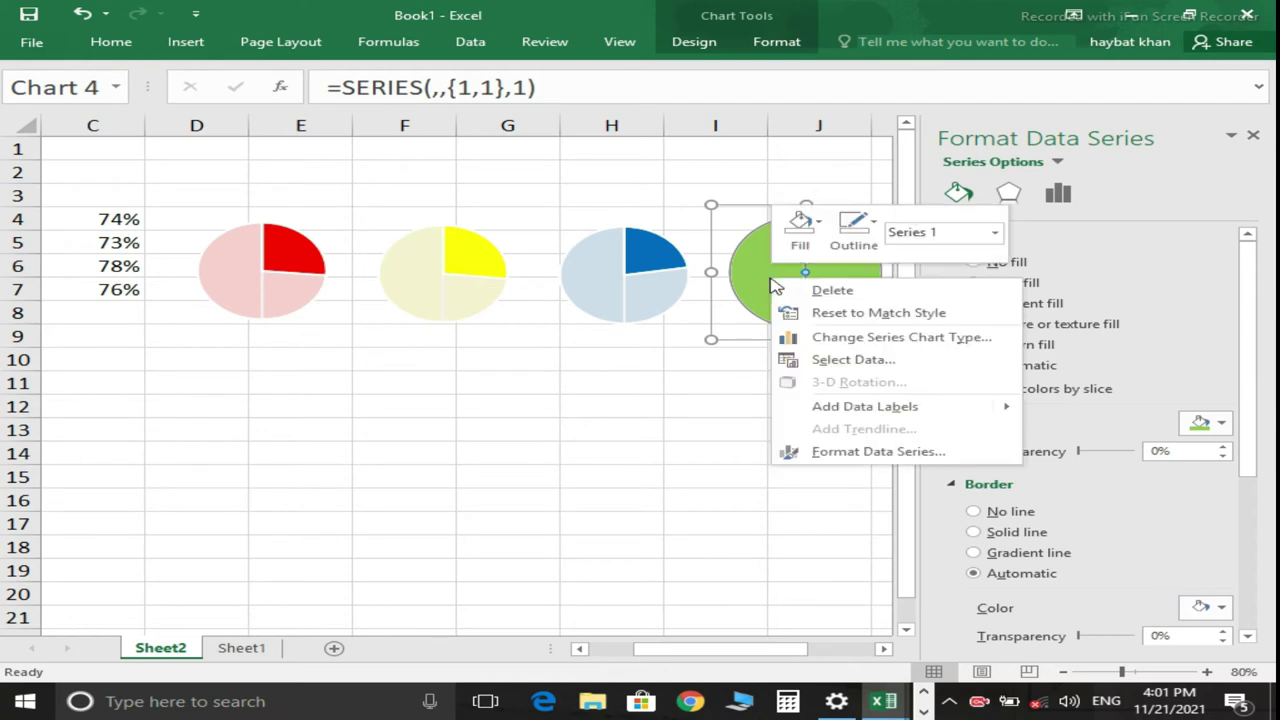
pyautogui.click(850, 360)
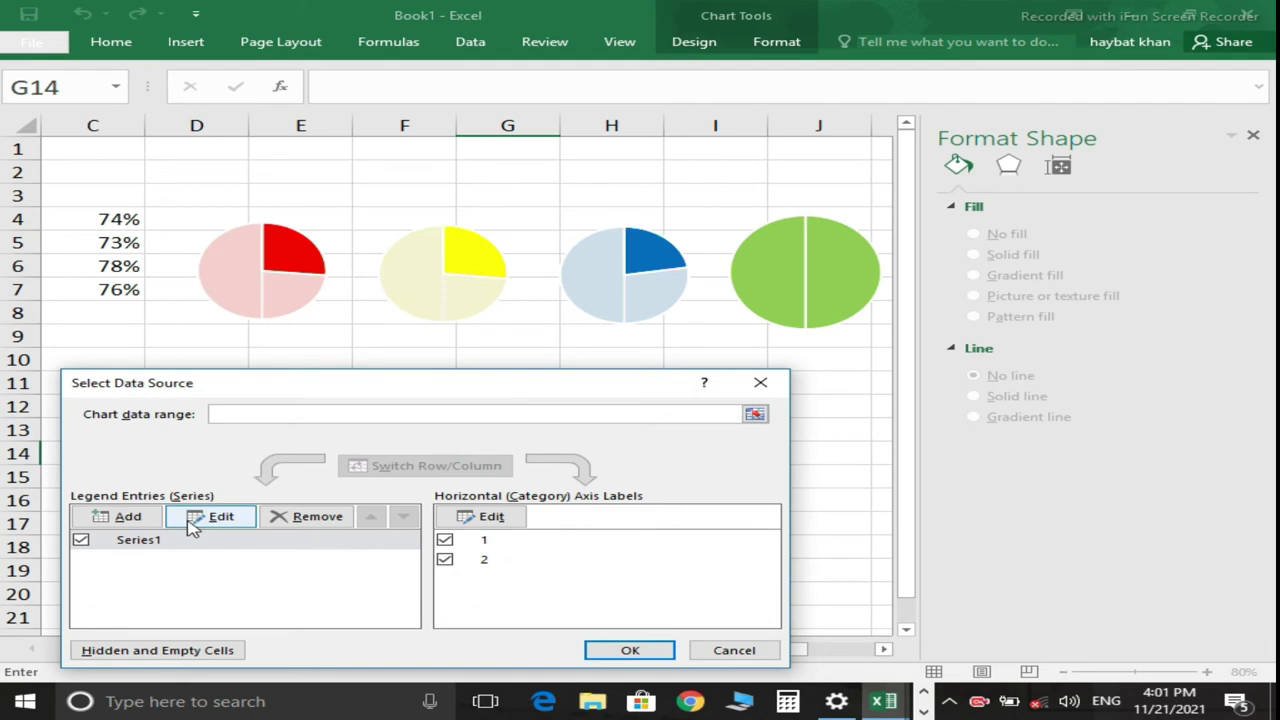
pyautogui.click(145, 518)
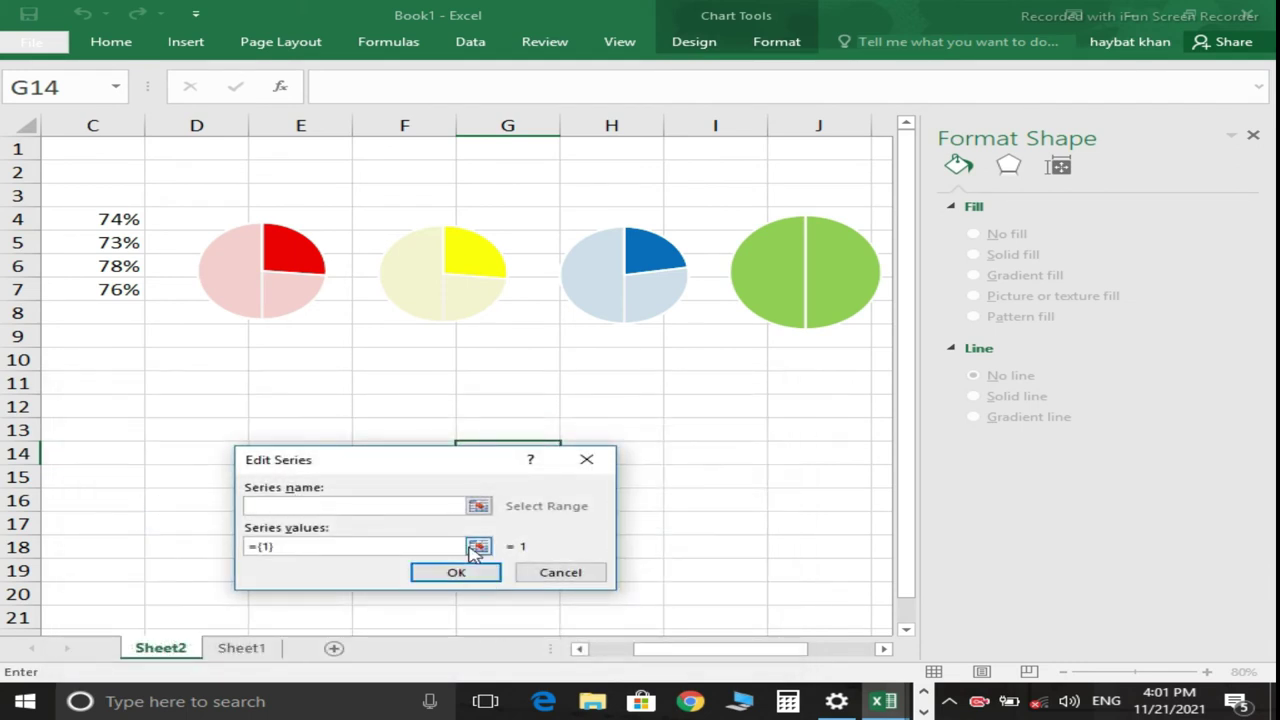
pyautogui.moveTo(673, 650); pyautogui.dragTo(630, 650)
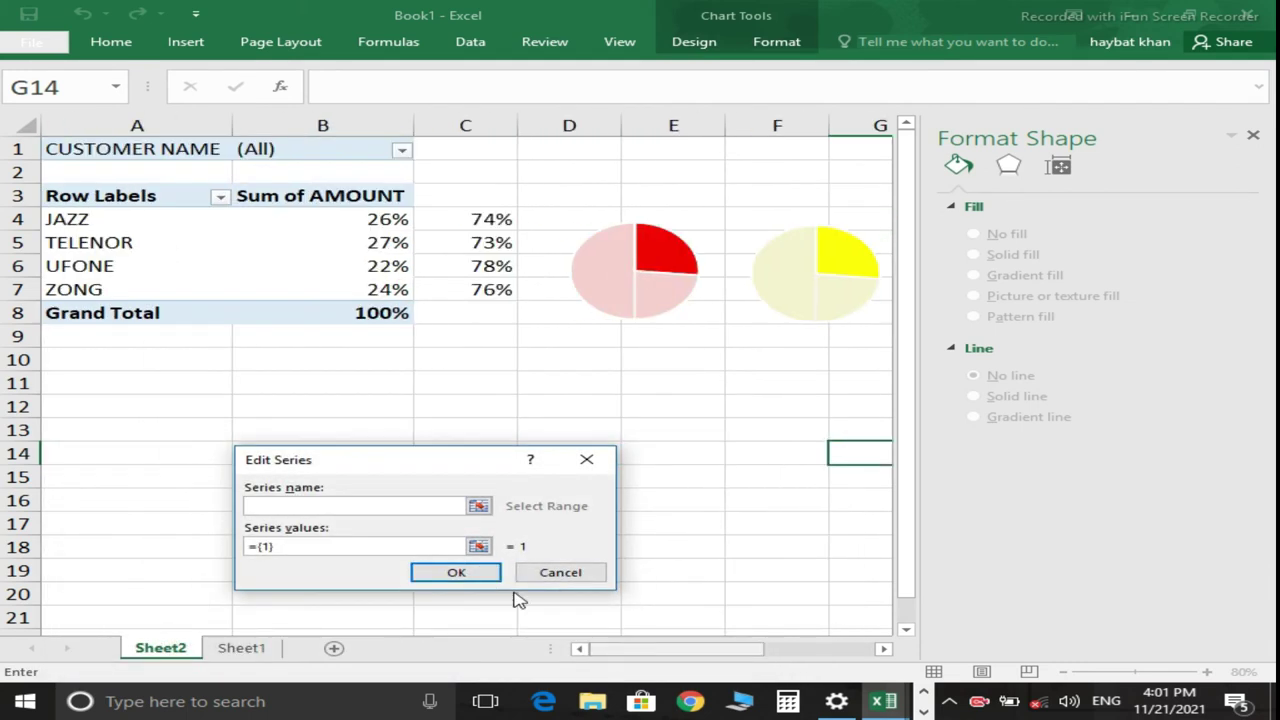
pyautogui.click(50, 289)
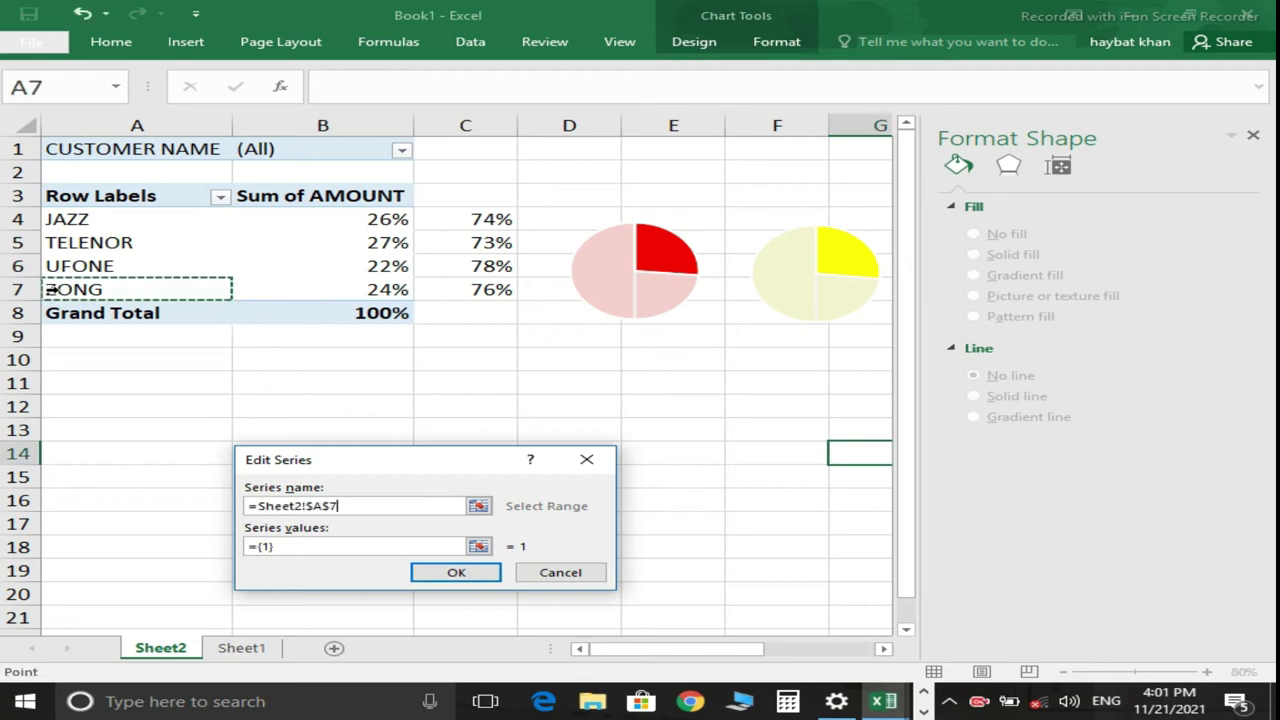
pyautogui.click(335, 545)
pyautogui.click(335, 545)
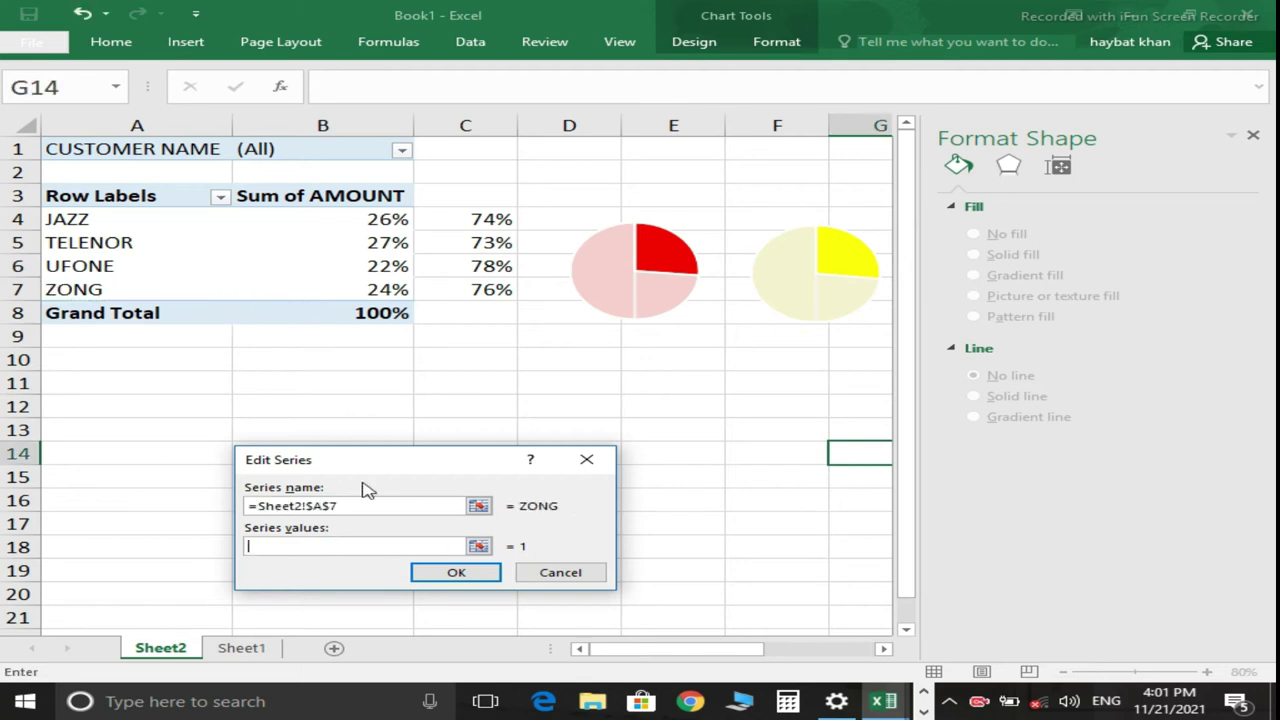
pyautogui.moveTo(335, 290); pyautogui.dragTo(445, 290)
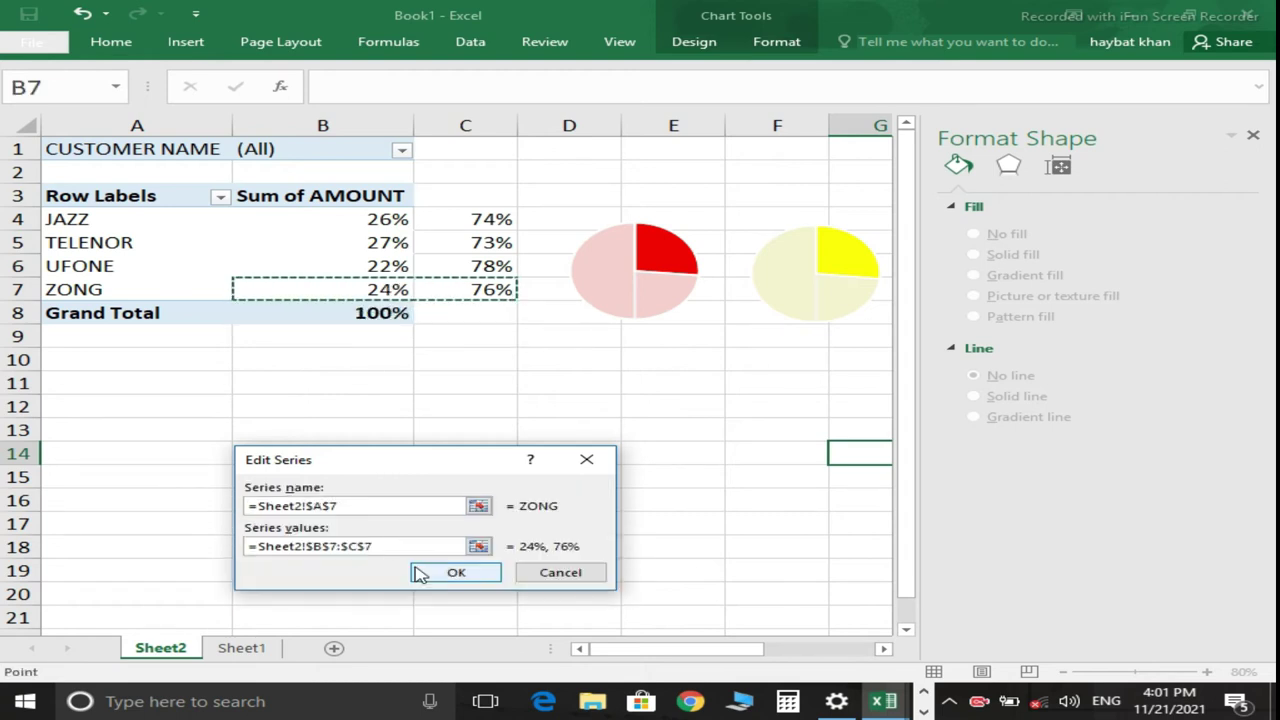
pyautogui.click(441, 578)
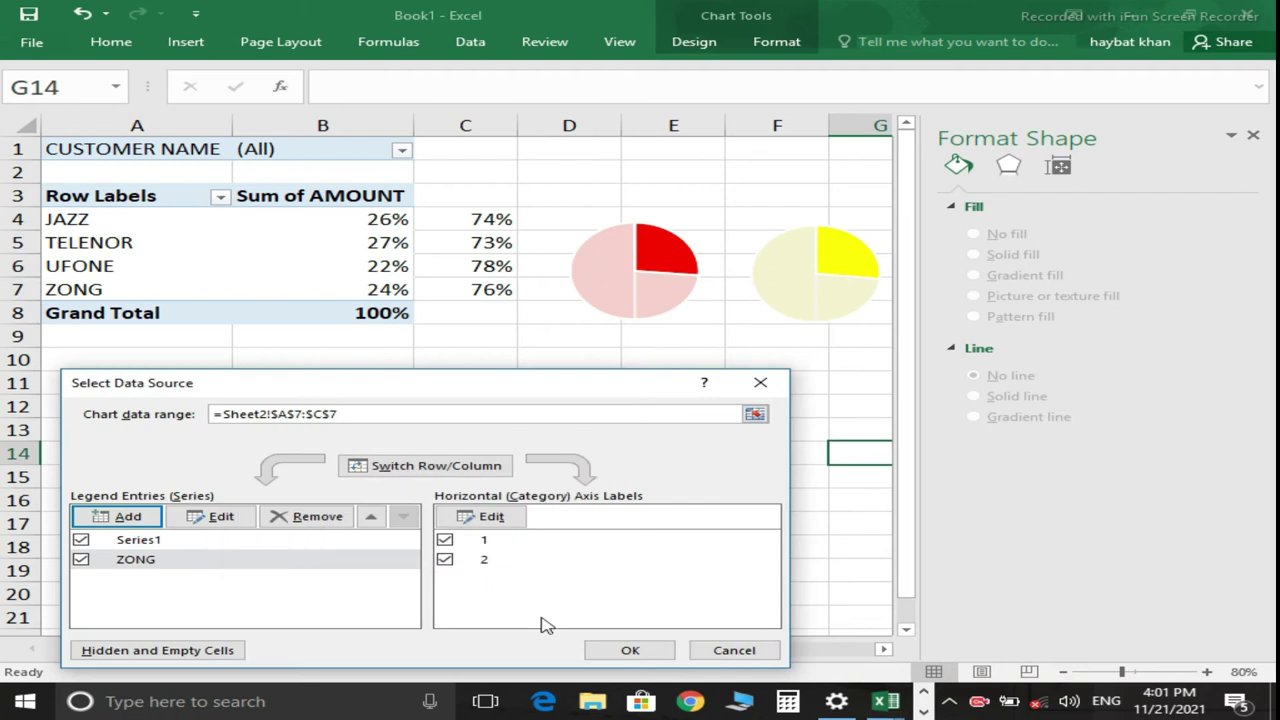
pyautogui.click(630, 651)
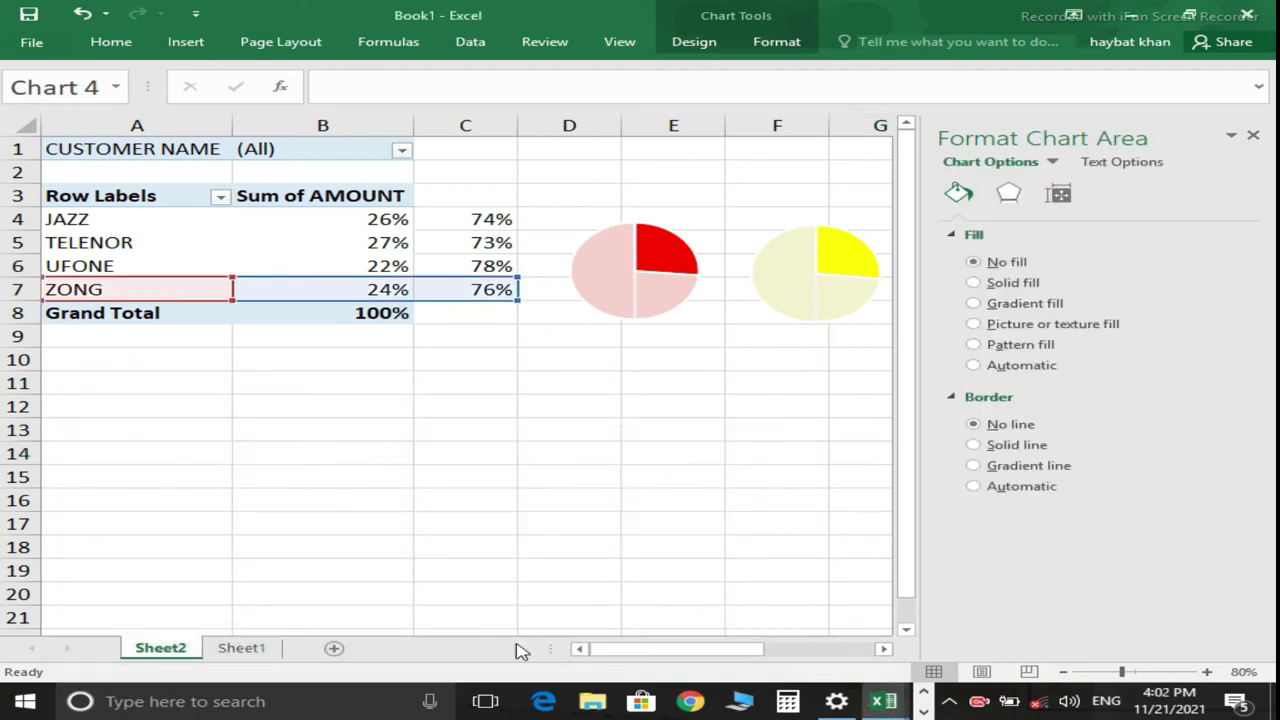
# Make Chart 4's ZONG series a Combo pie on the secondary axis.
pyautogui.moveTo(610, 651); pyautogui.dragTo(670, 651)
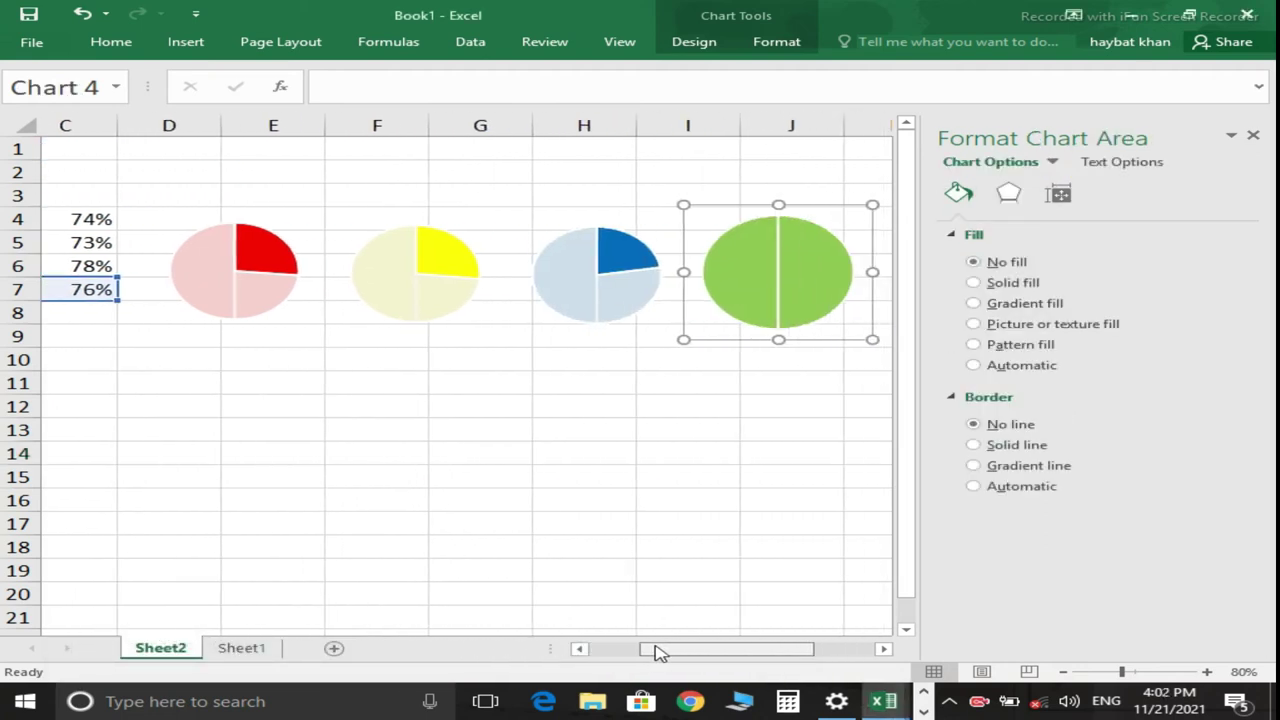
pyautogui.rightClick(651, 287)
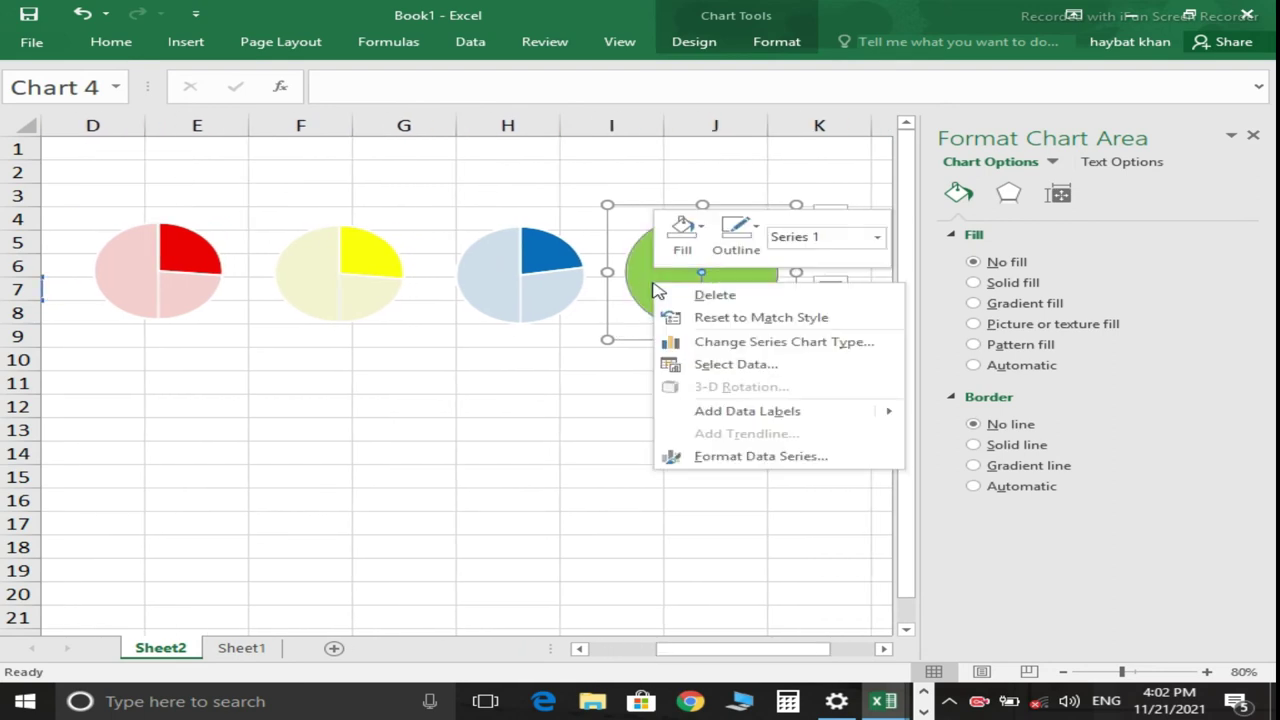
pyautogui.click(726, 343)
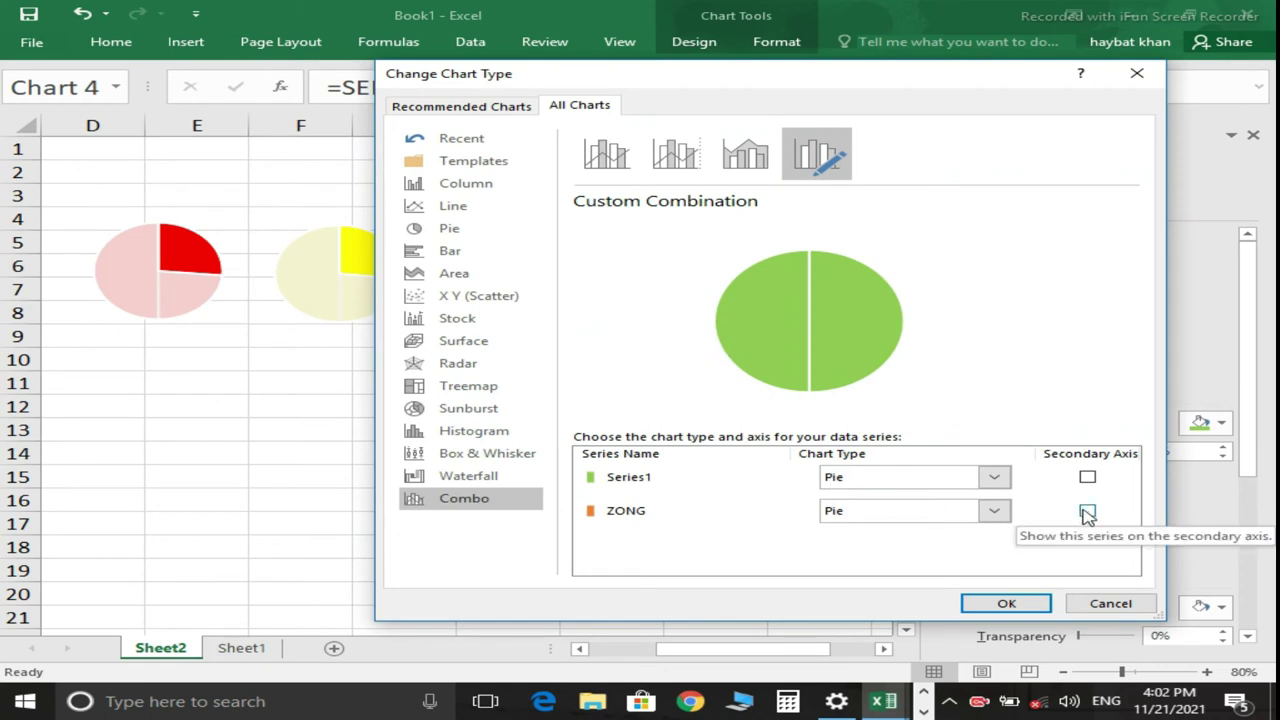
pyautogui.click(1087, 511)
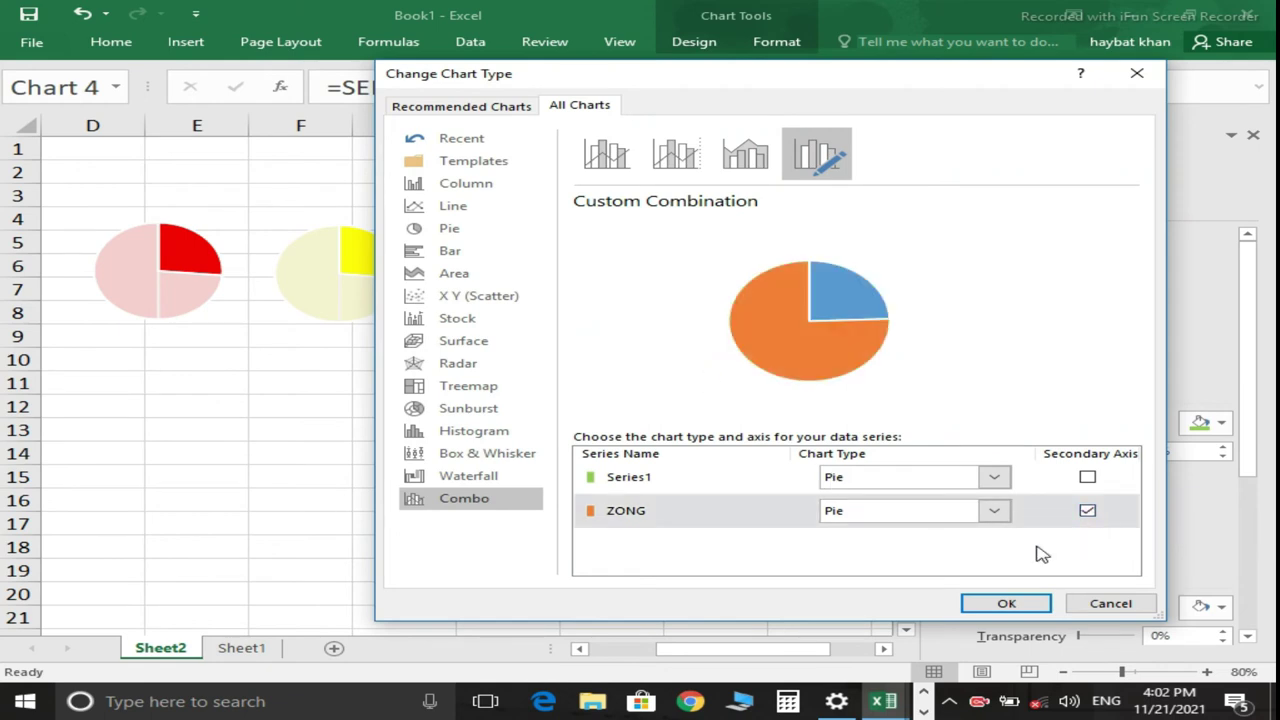
pyautogui.click(1003, 603)
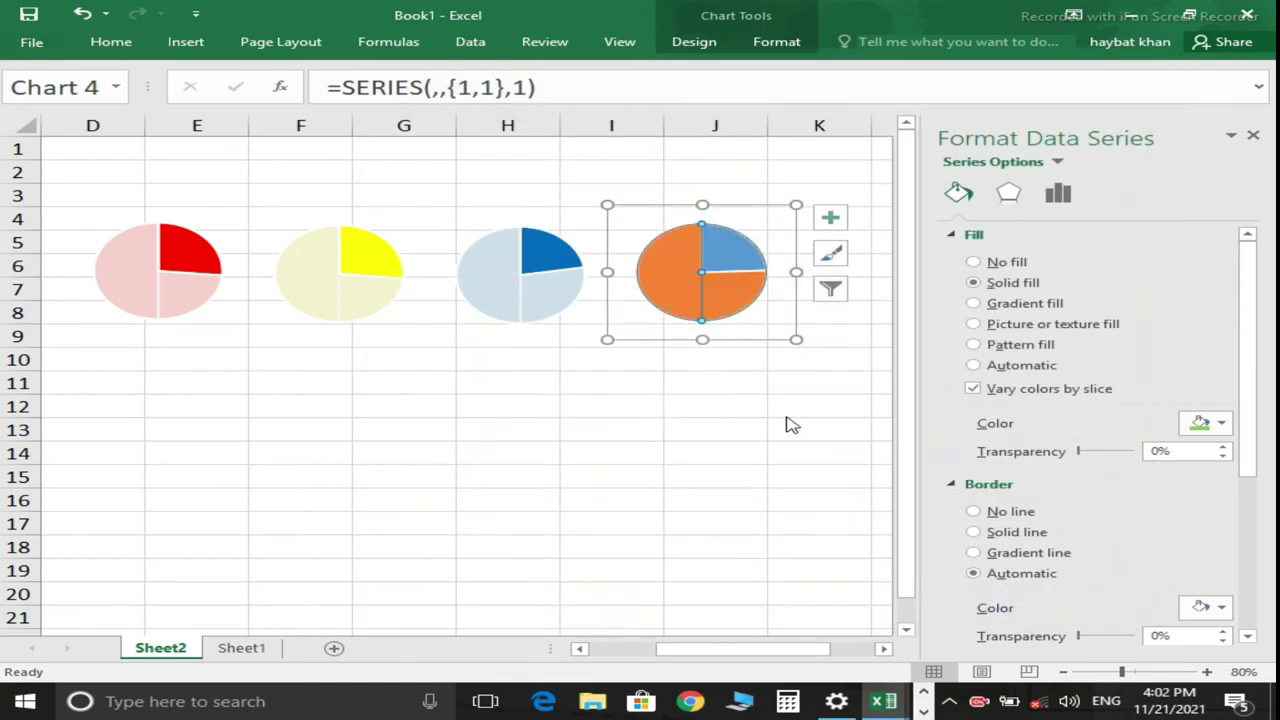
# Give the fourth pie's orange remainder a pale light fill, keeping ZONG's slice green.
pyautogui.click(720, 262)
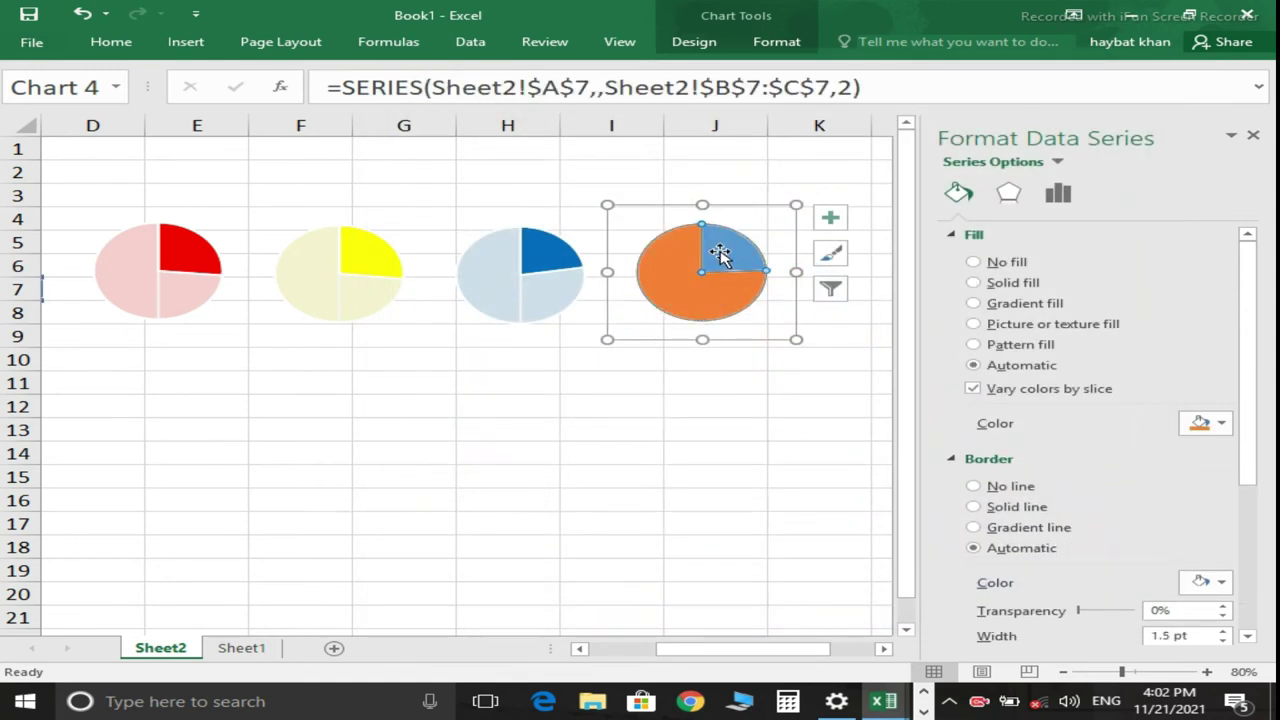
pyautogui.click(722, 252)
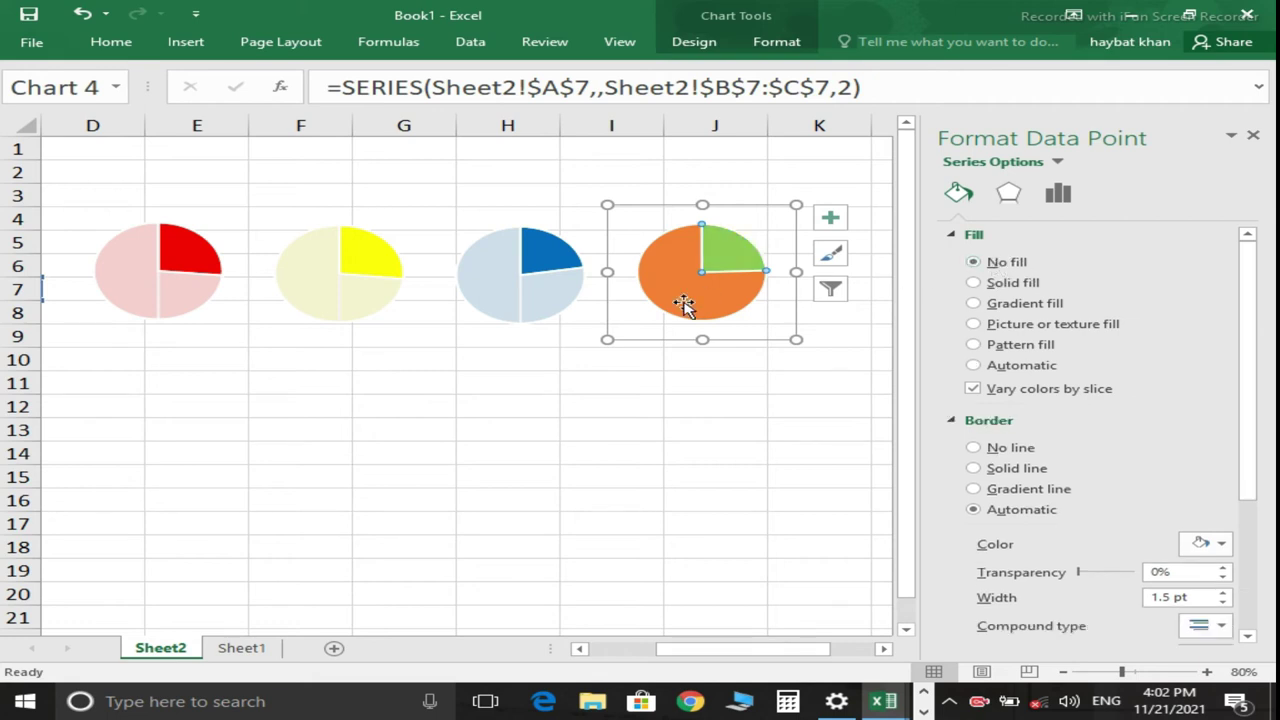
pyautogui.hotkey('ctrl', 'z')
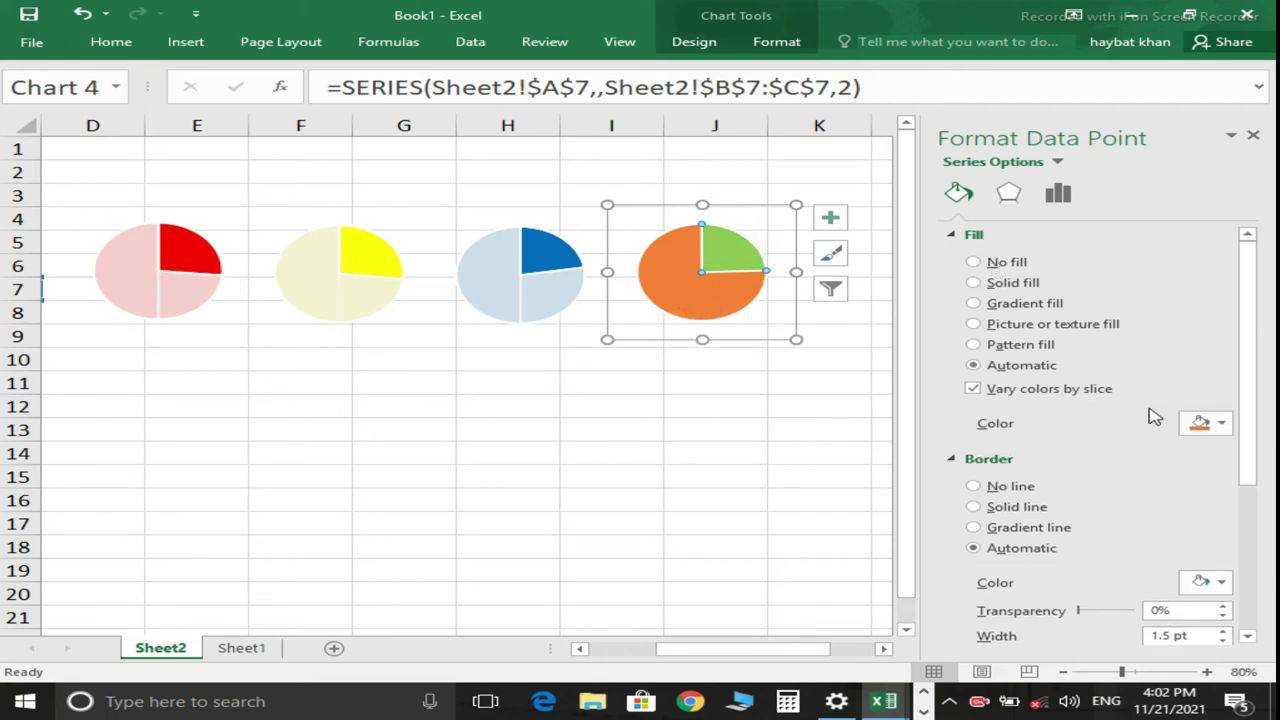
pyautogui.click(1221, 423)
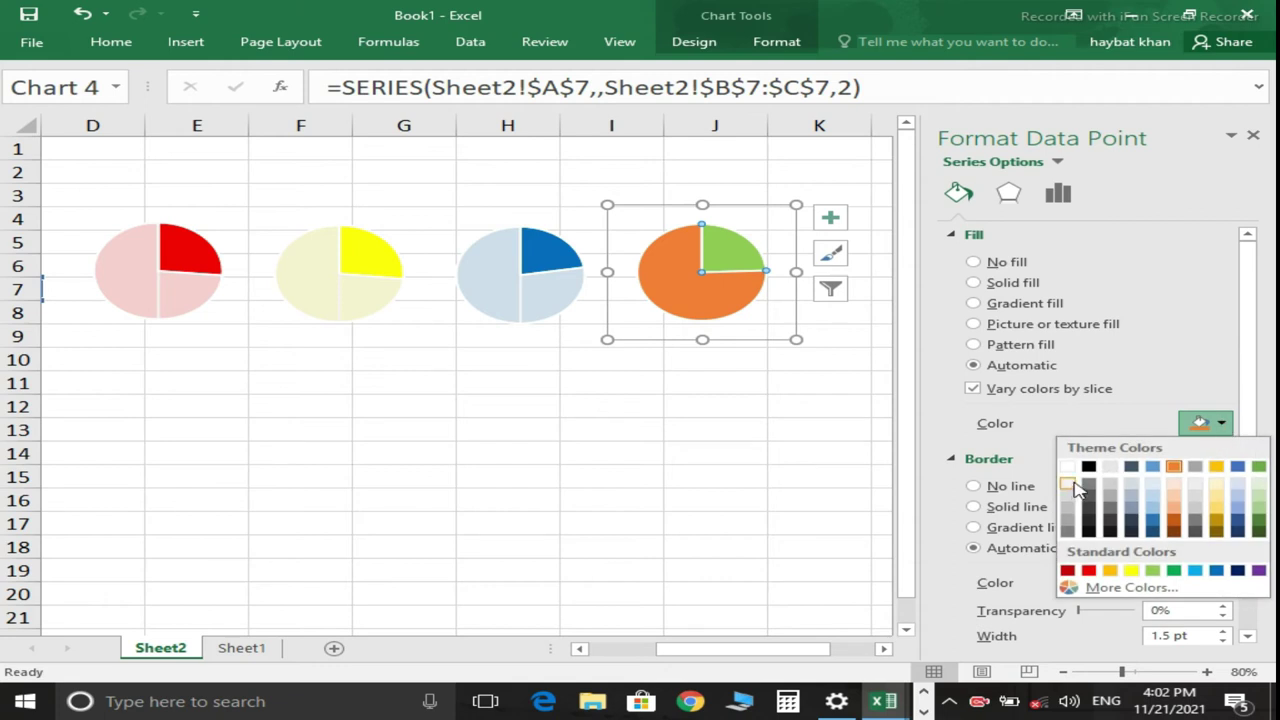
pyautogui.click(1070, 488)
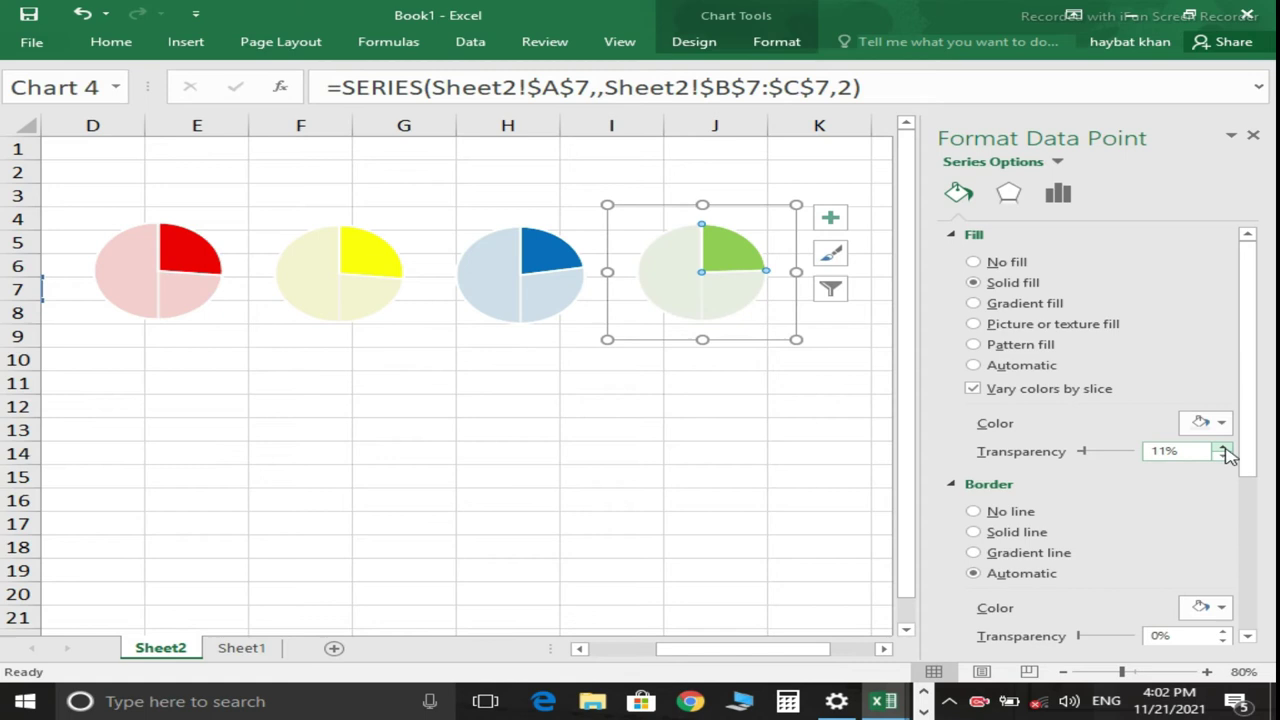
pyautogui.click(697, 429)
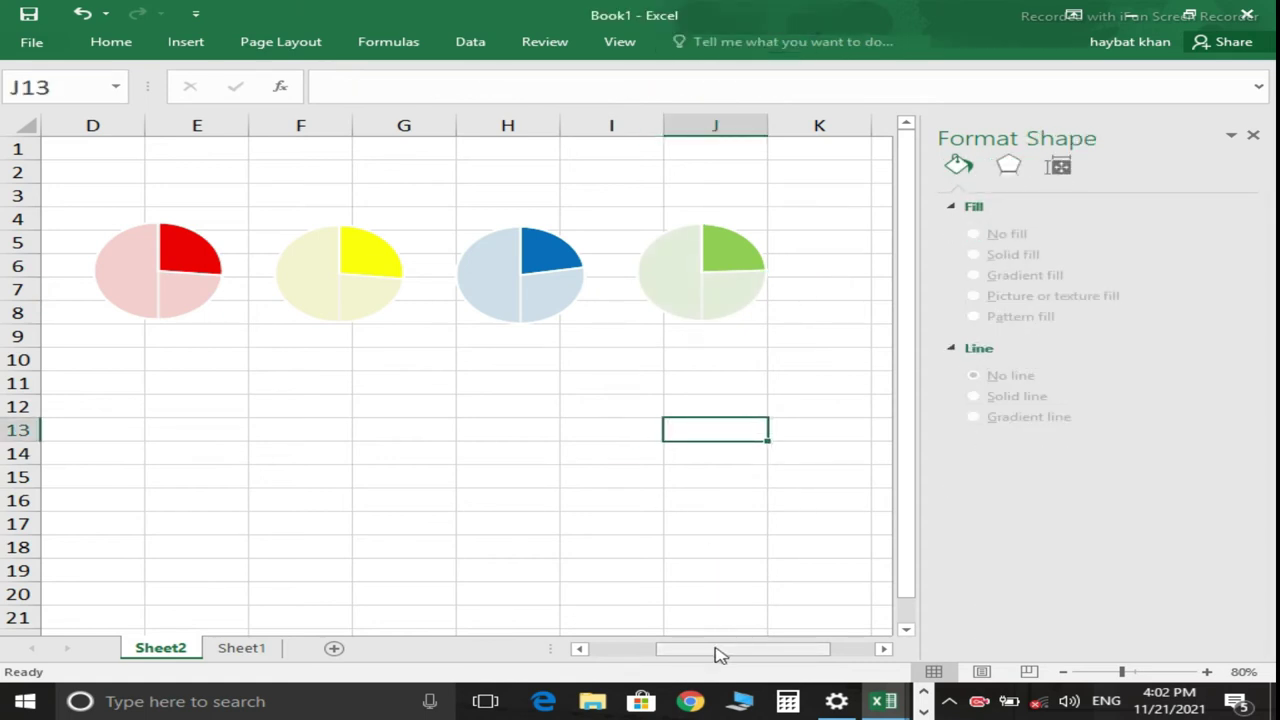
# Close the formatting pane and filter the PivotTable's CUSTOMER NAME to one customer.
pyautogui.moveTo(720, 655); pyautogui.dragTo(703, 648)
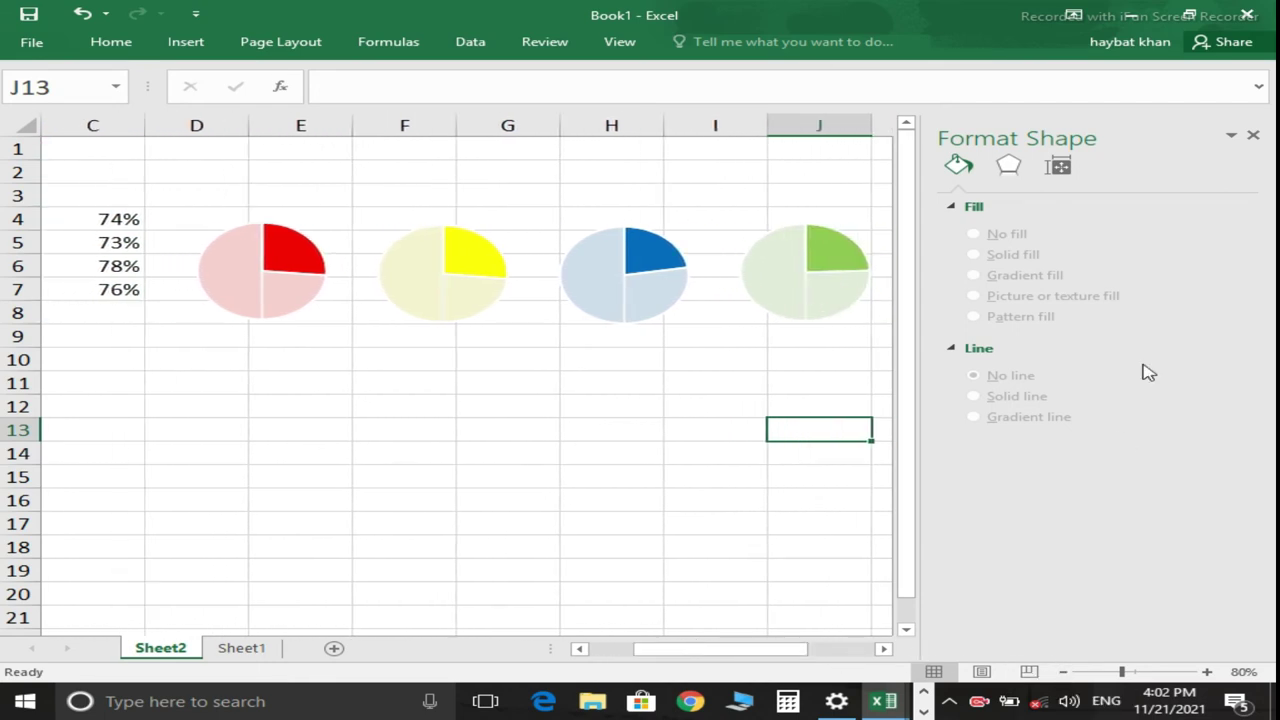
pyautogui.click(1254, 135)
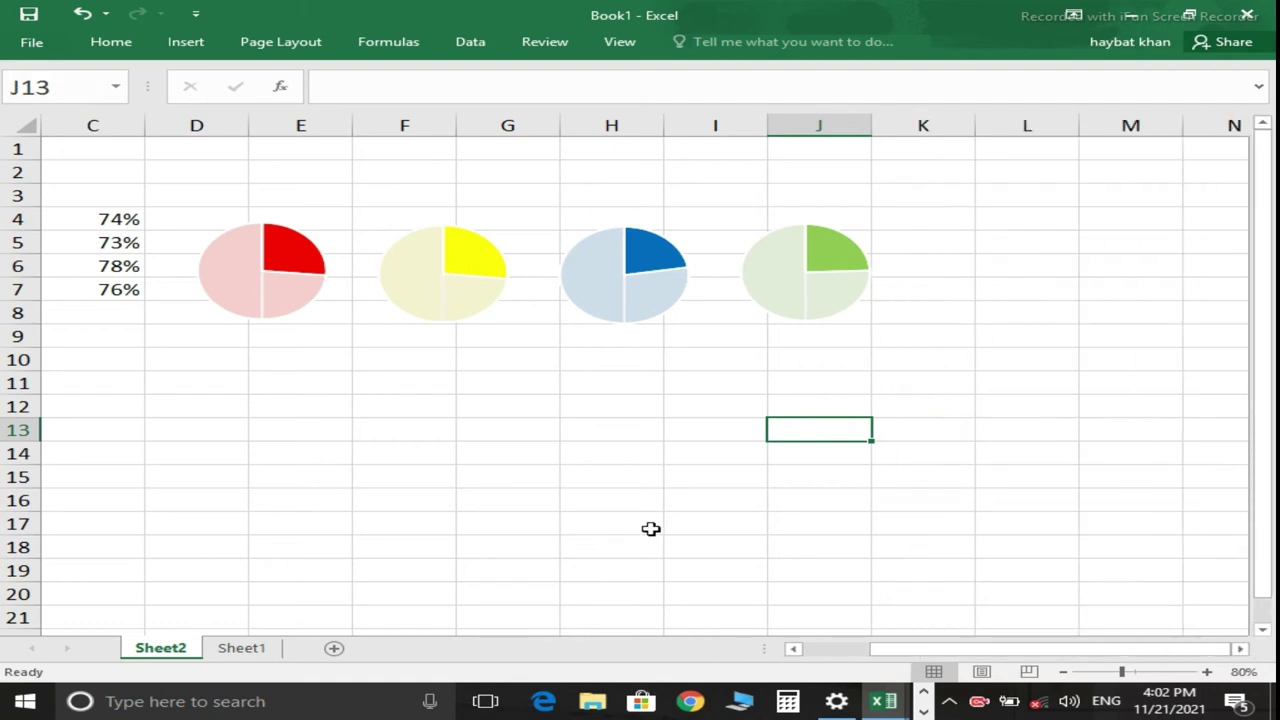
pyautogui.moveTo(912, 660); pyautogui.dragTo(843, 651)
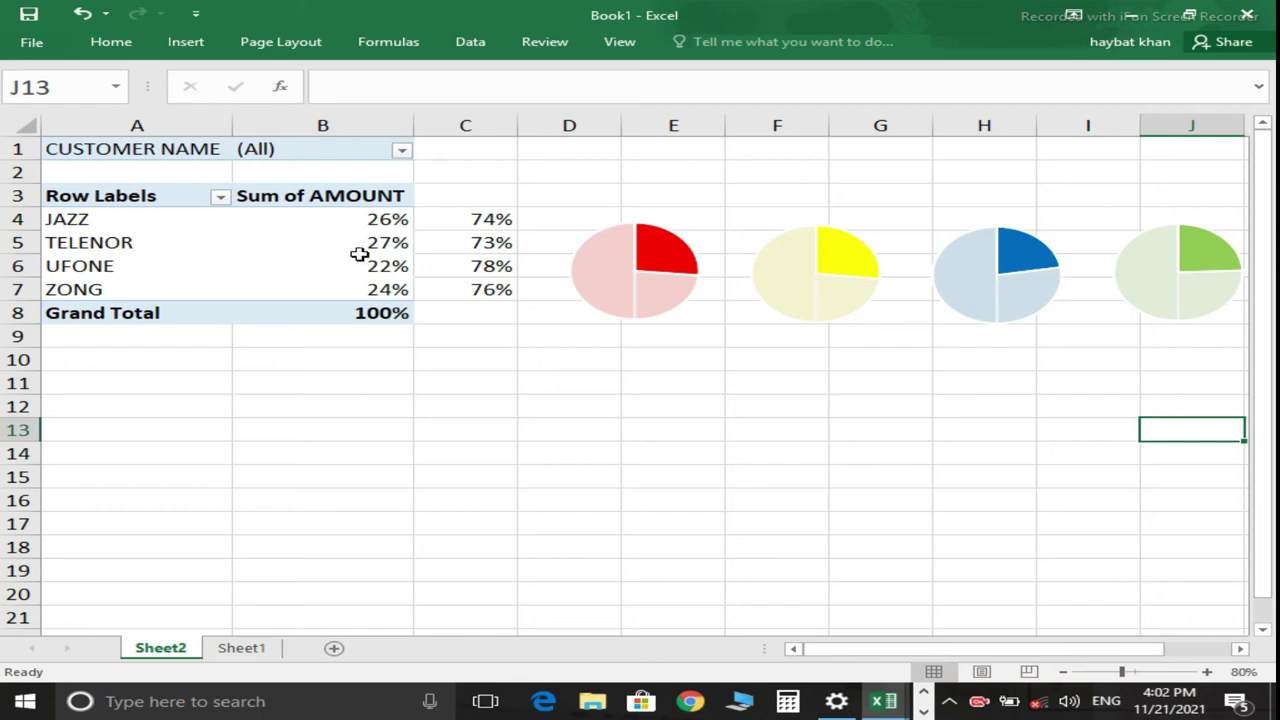
pyautogui.click(402, 153)
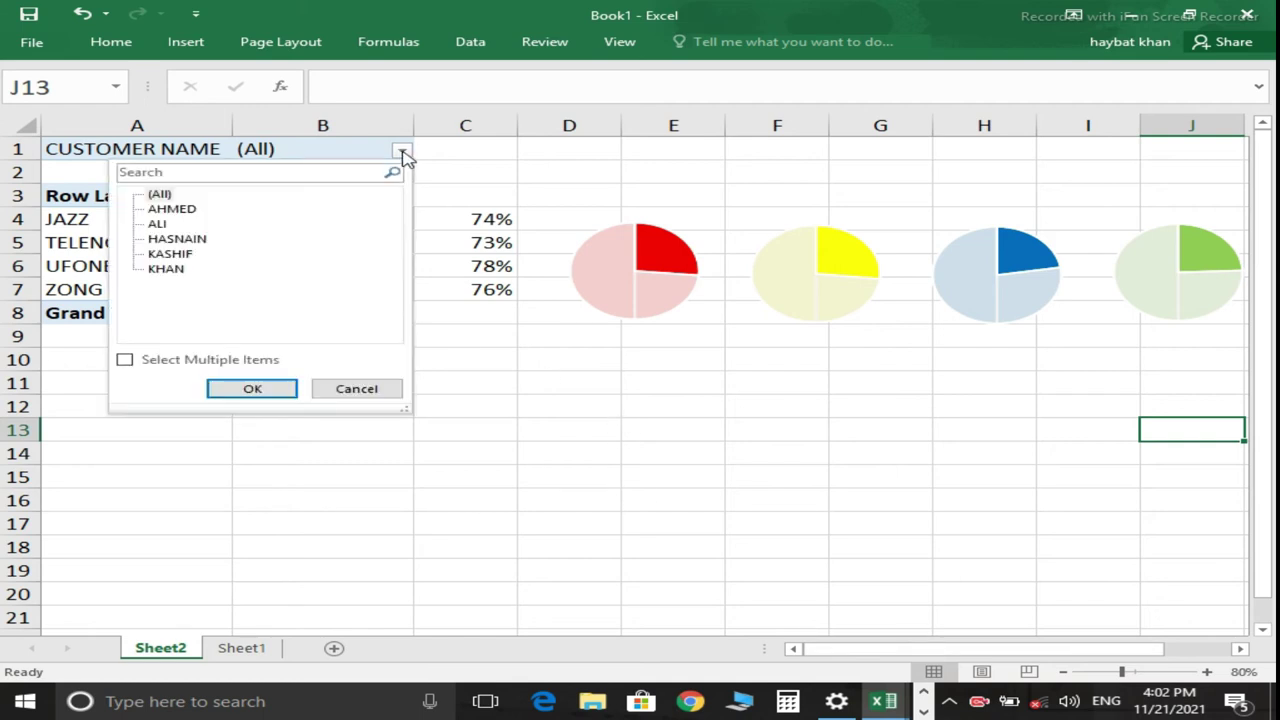
pyautogui.click(160, 224)
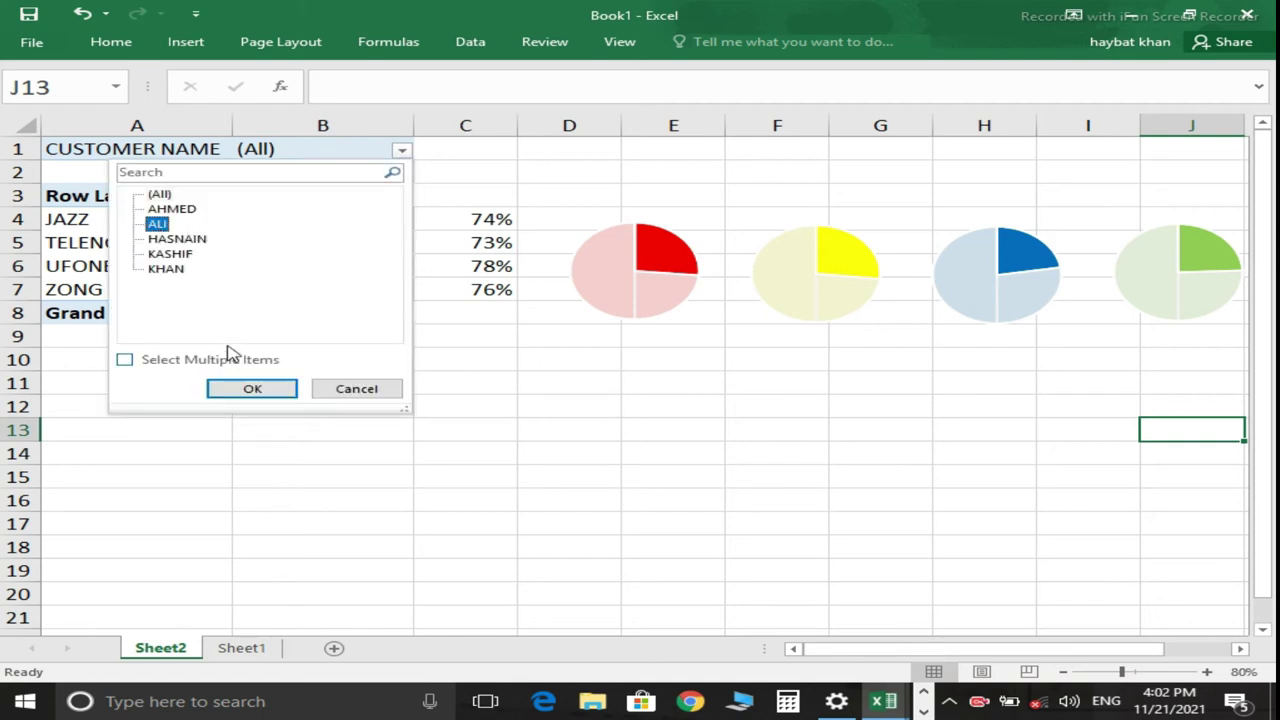
pyautogui.click(253, 389)
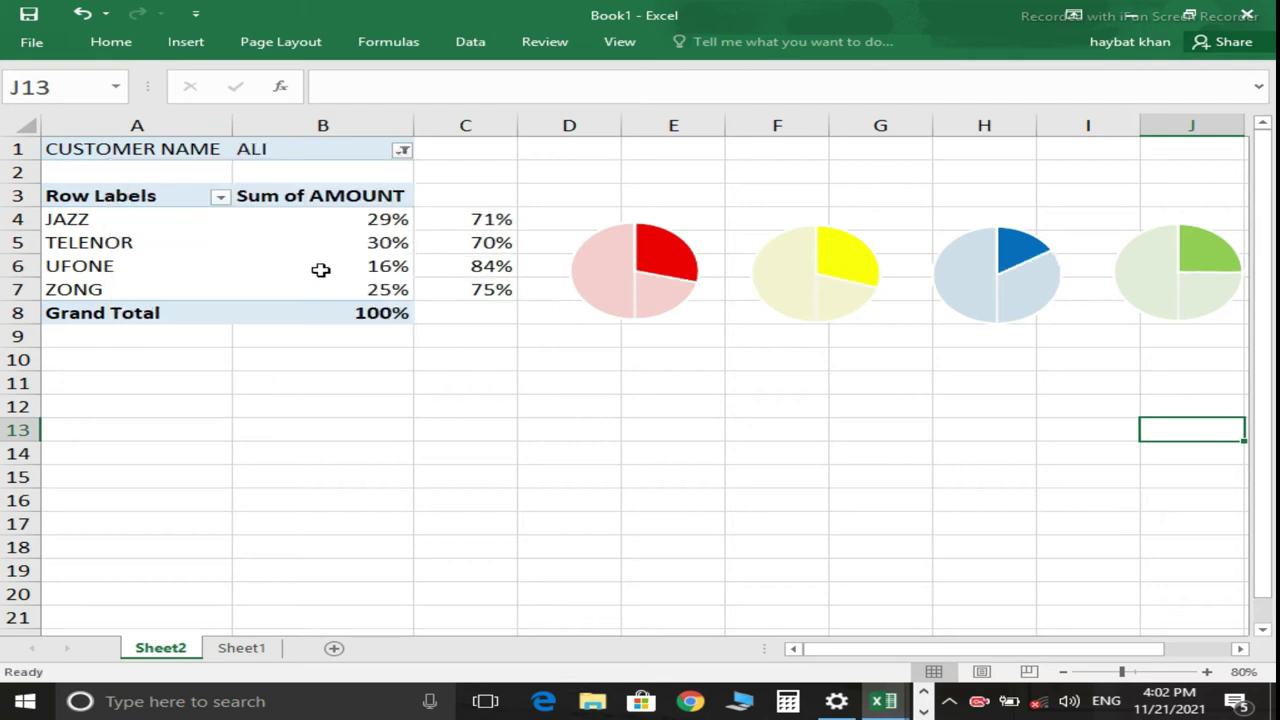
# Switch the customer filter to two other customers, ending at JAZZ 30%, TELENOR 28%, UFONE 24%, ZONG 19%.
pyautogui.click(402, 152)
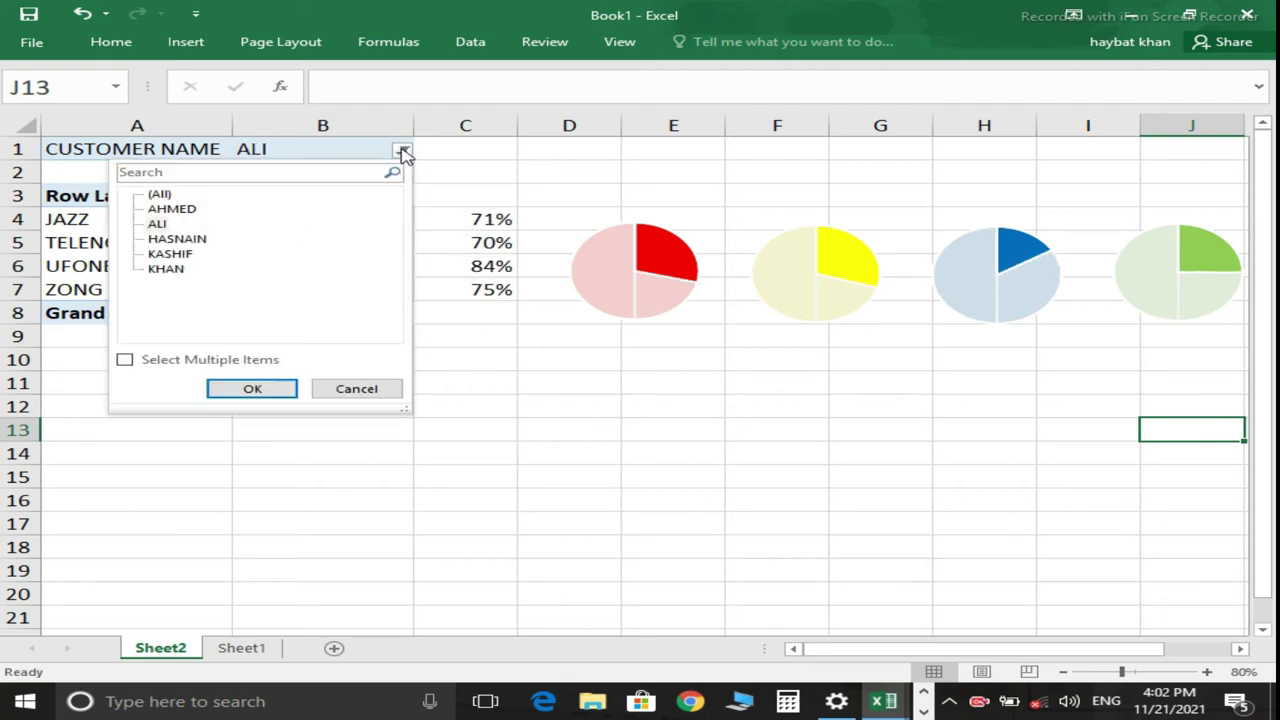
pyautogui.click(168, 255)
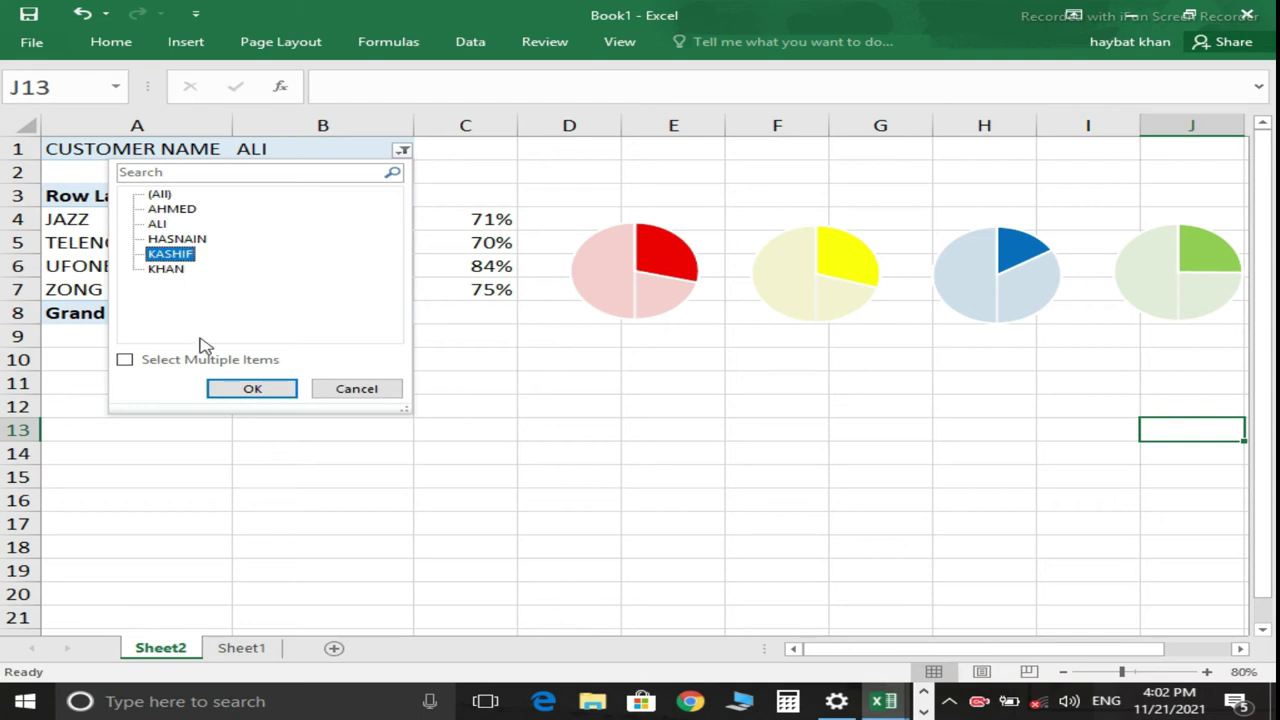
pyautogui.click(253, 389)
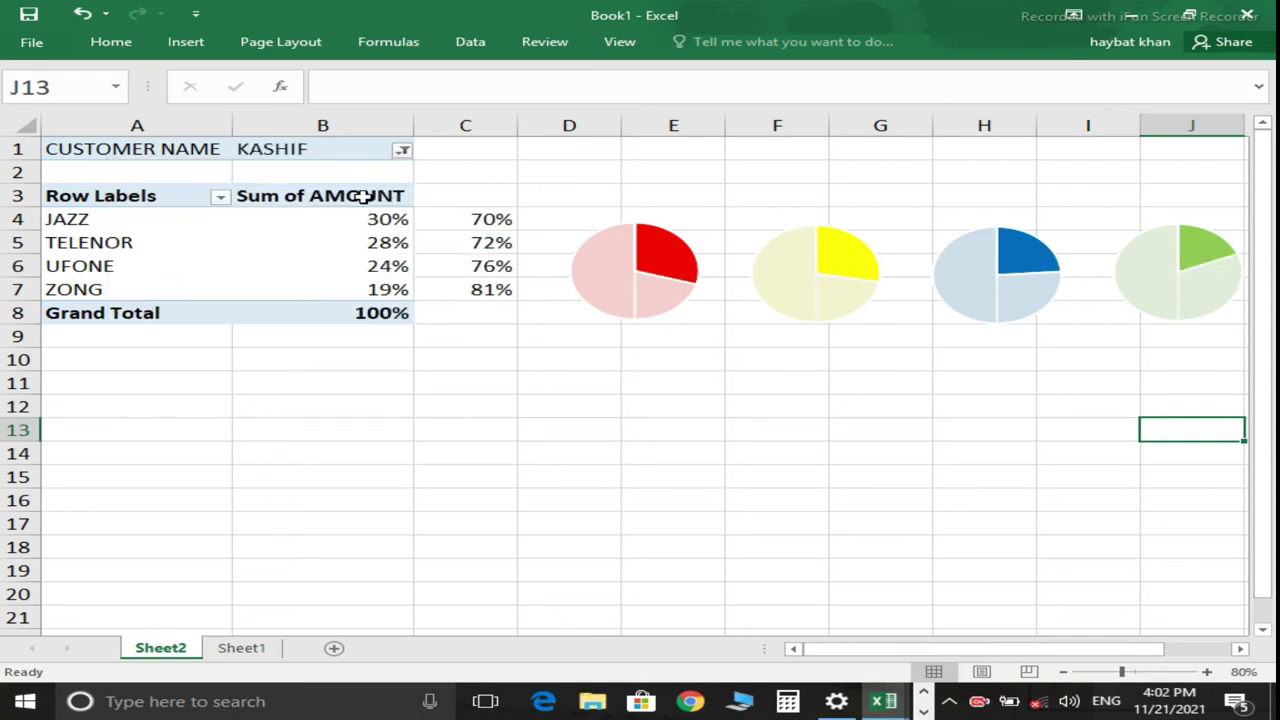
pyautogui.click(403, 152)
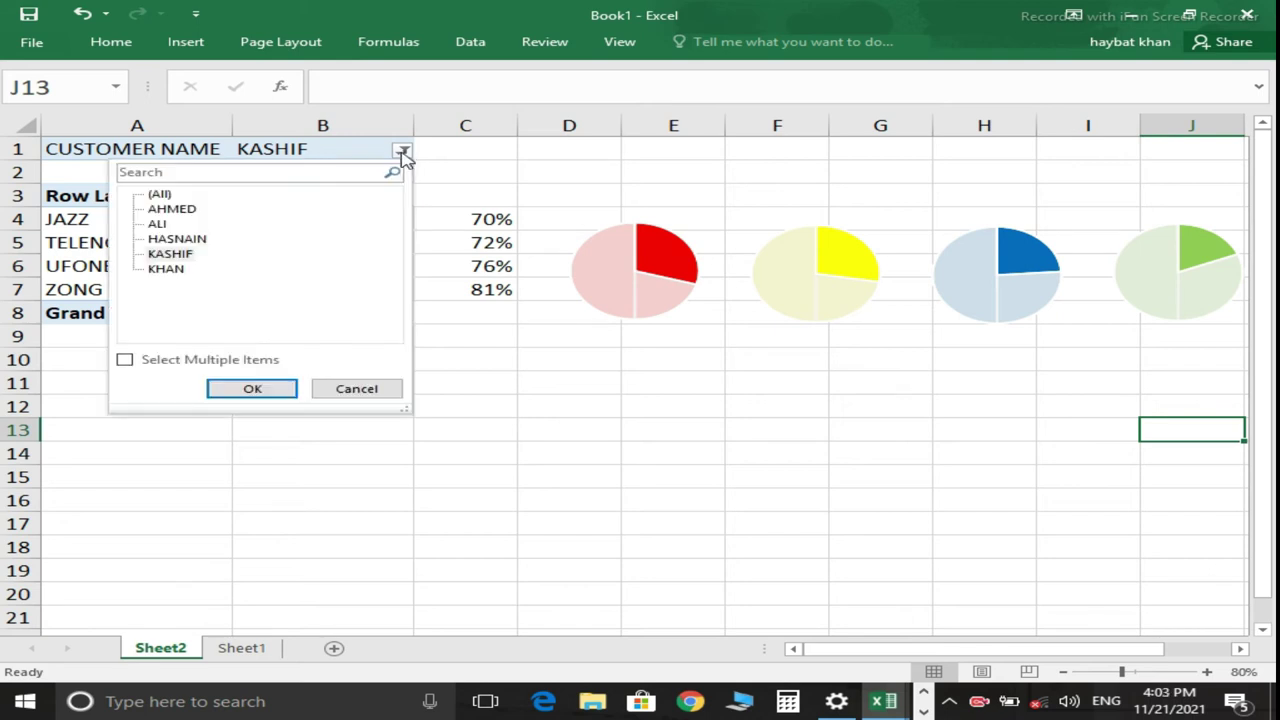
pyautogui.click(168, 271)
pyautogui.click(262, 390)
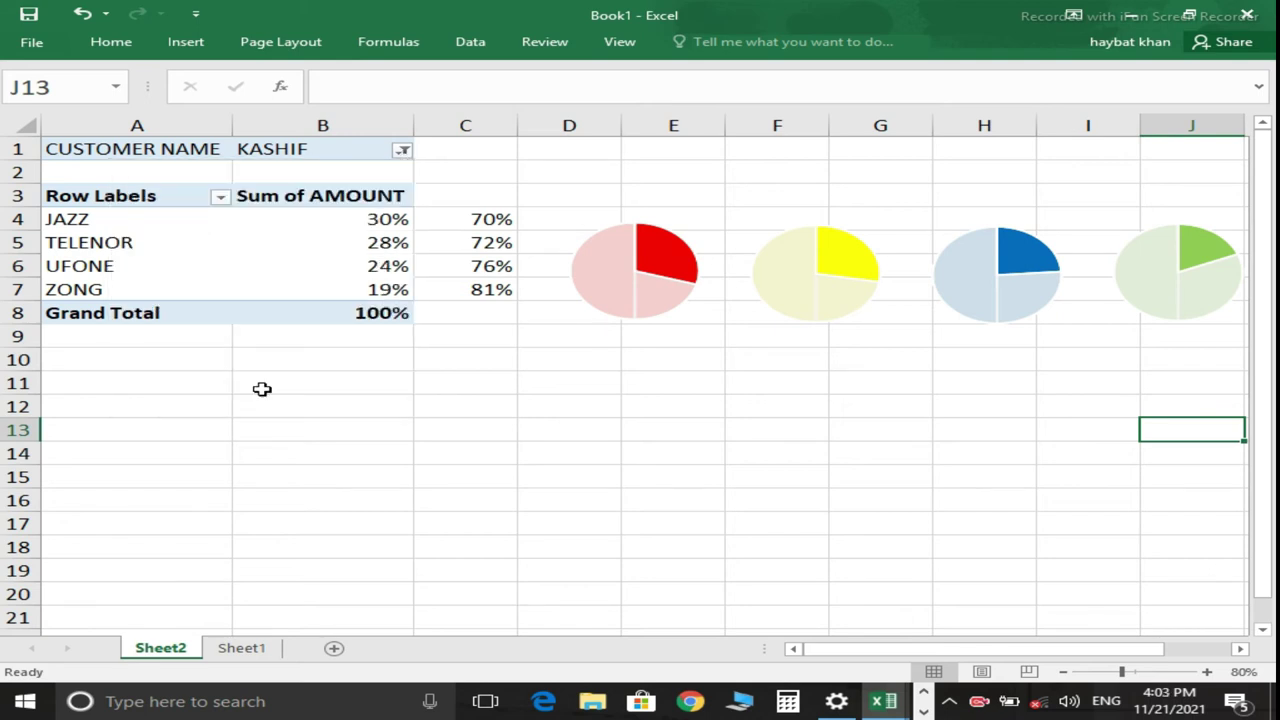
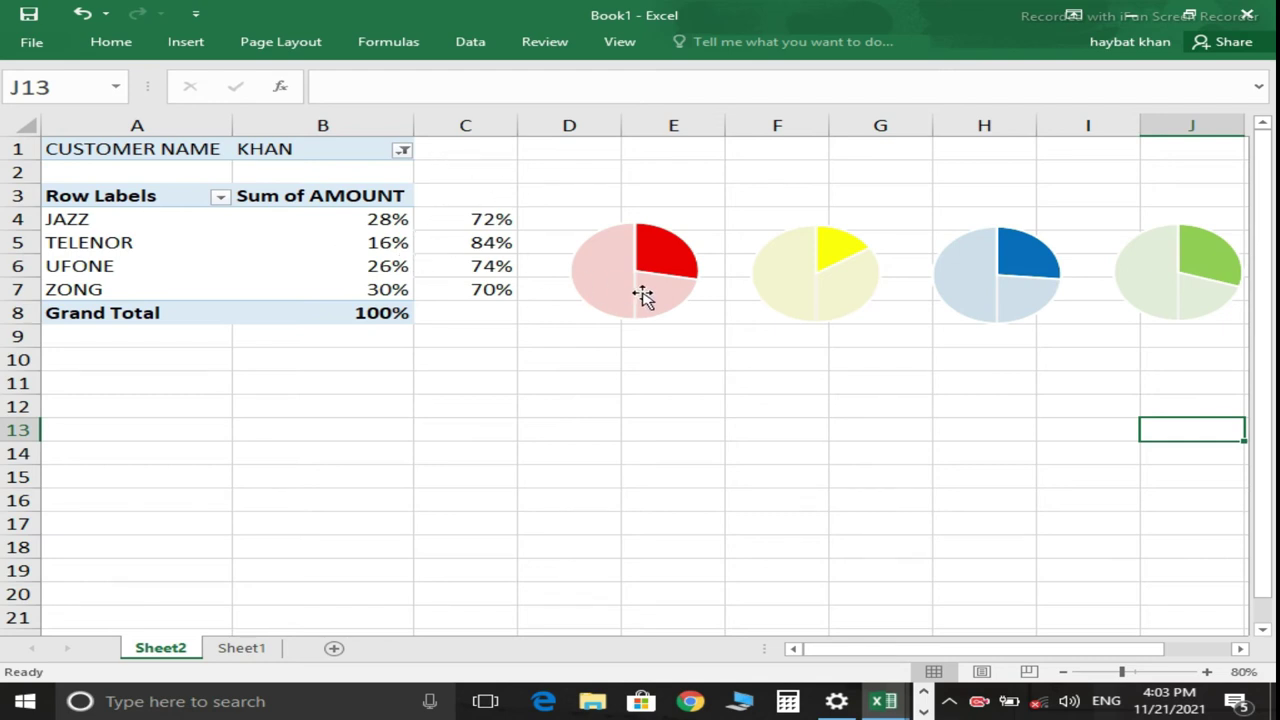
# Switch to the Insert ribbon to add objects over the four pie charts.
pyautogui.moveTo(648, 288)
pyautogui.moveTo(1134, 272)
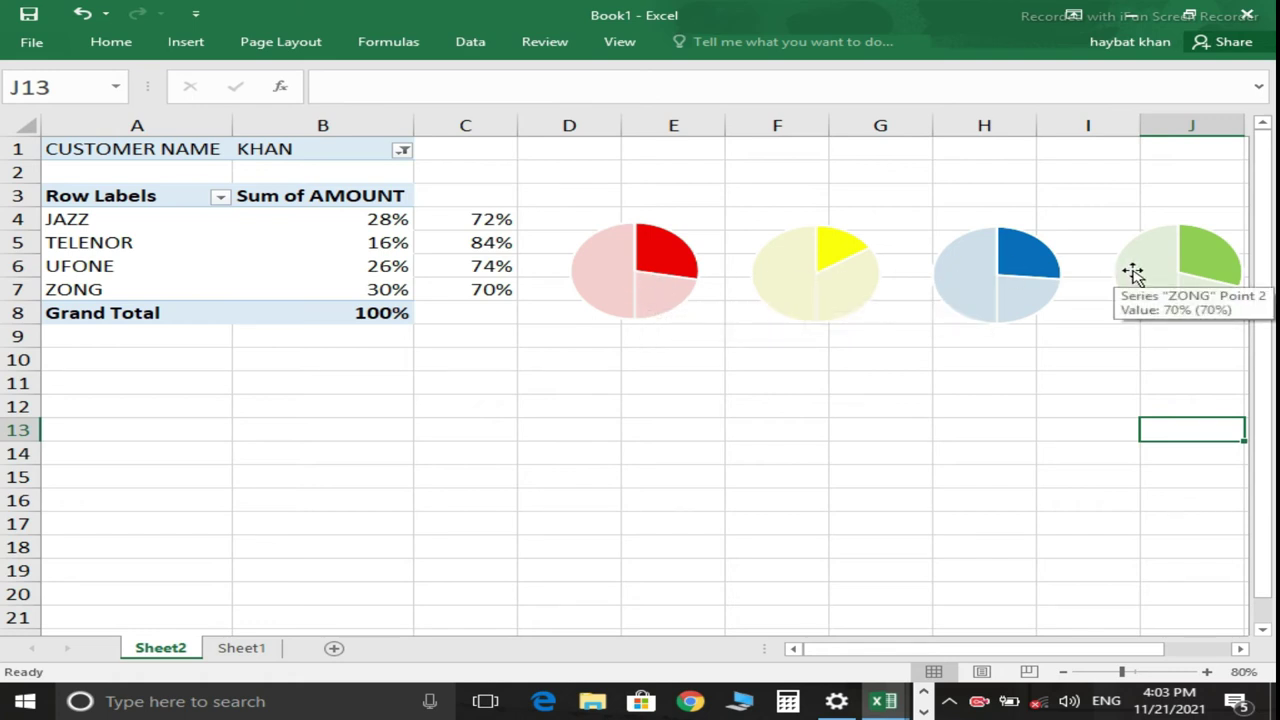
pyautogui.moveTo(670, 258)
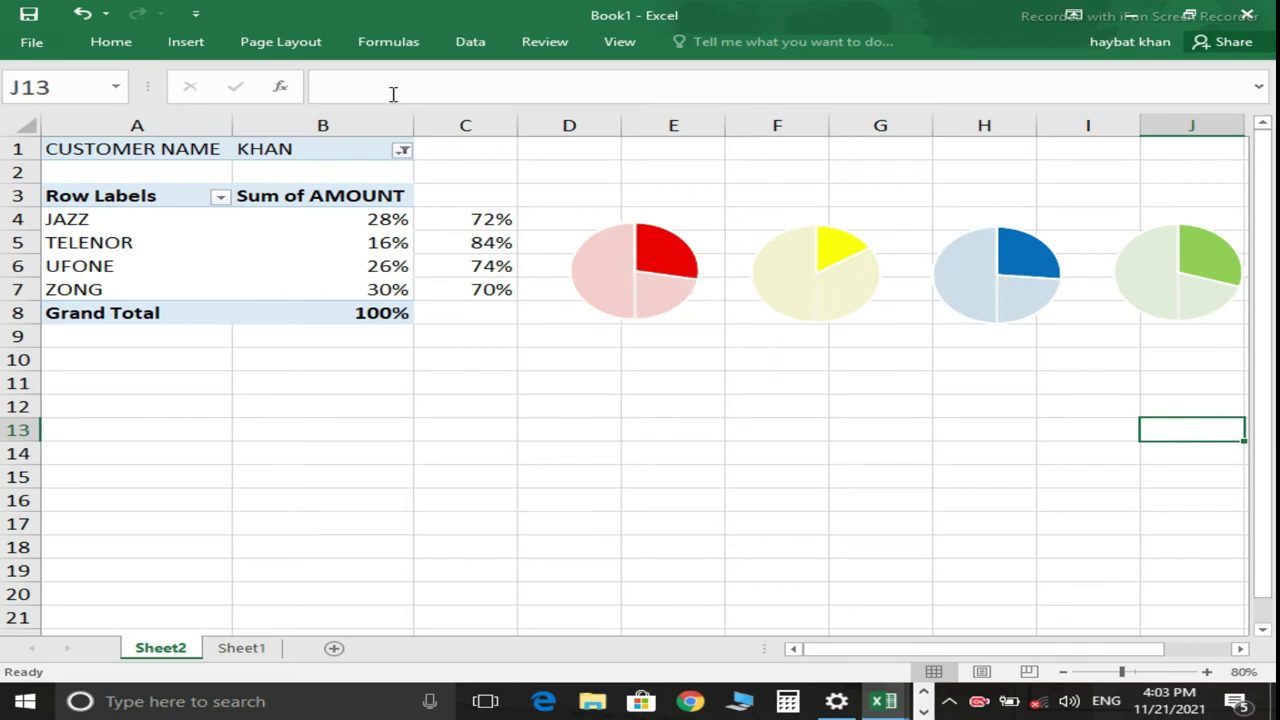
pyautogui.click(180, 42)
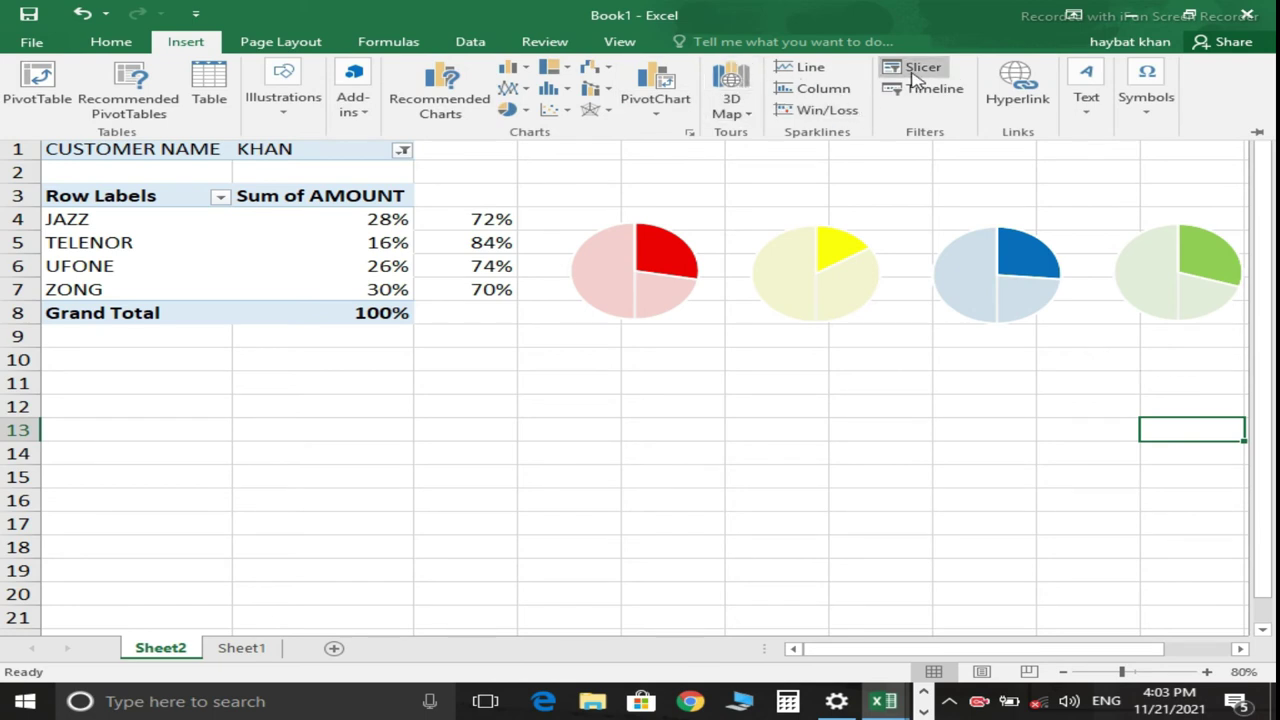
# Draw a text box above the red pie and link it to =$A$4 so it shows JAZZ.
pyautogui.click(1084, 90)
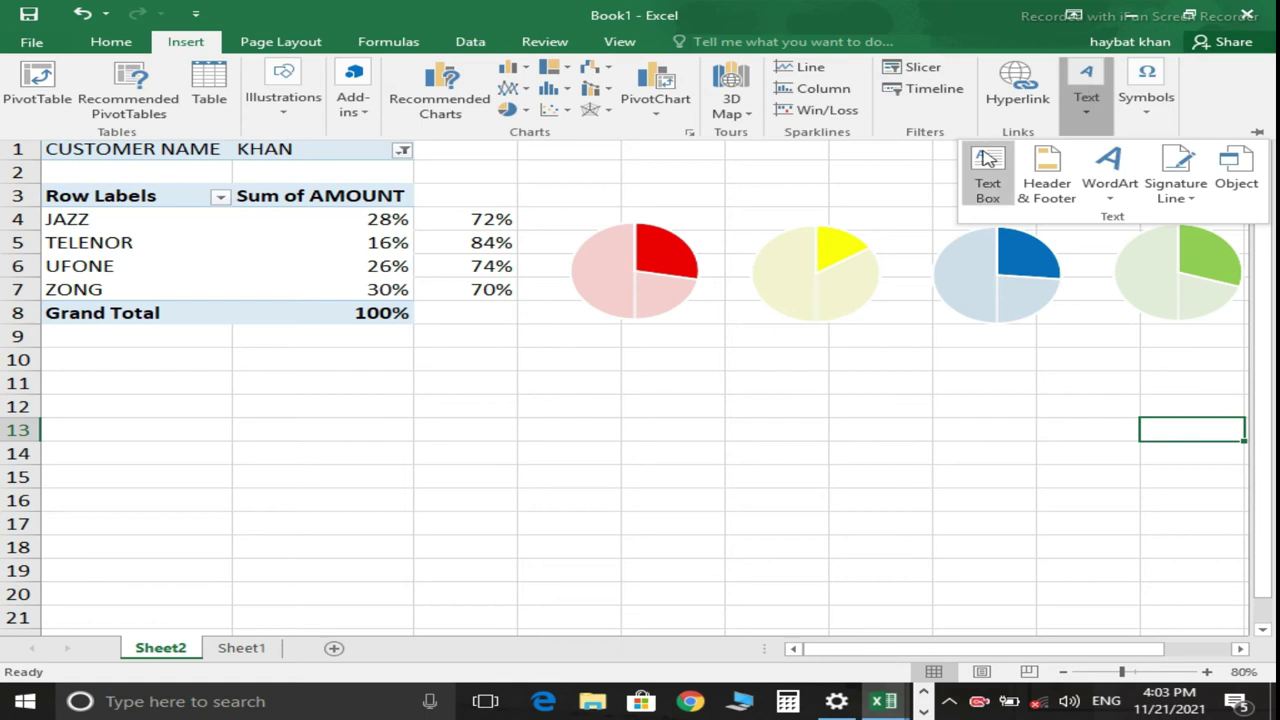
pyautogui.click(988, 160)
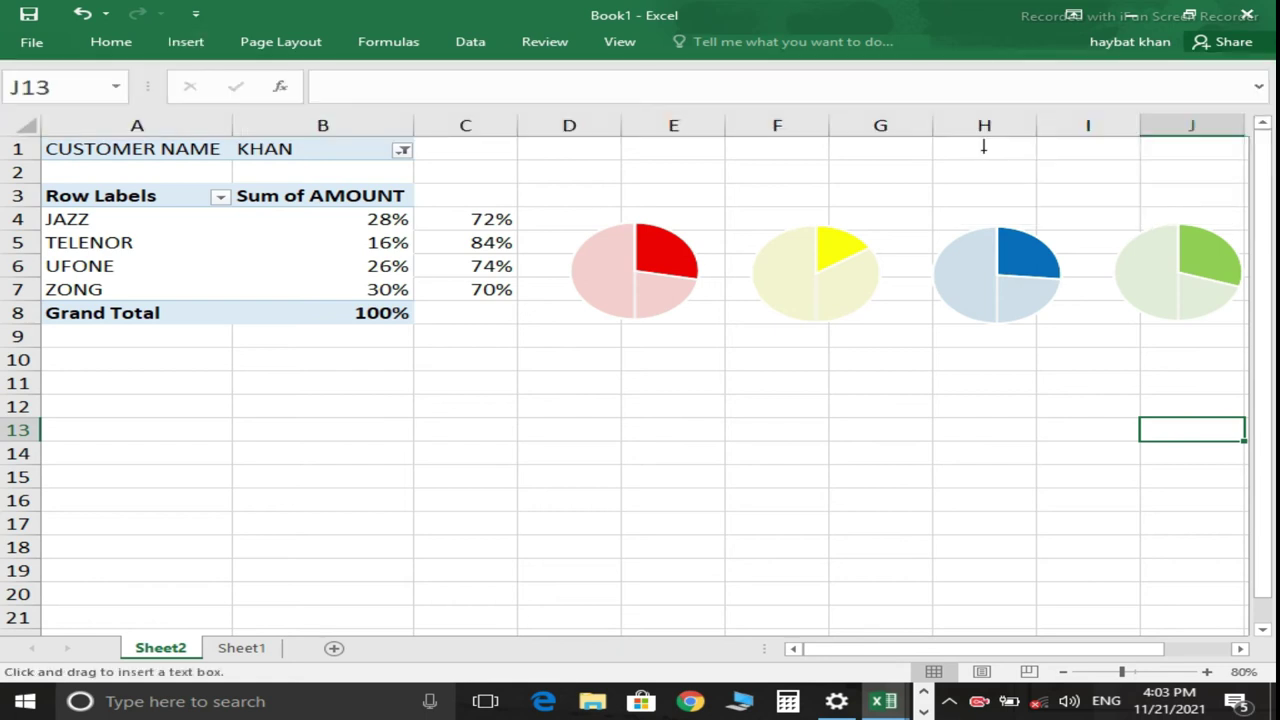
pyautogui.click(593, 346)
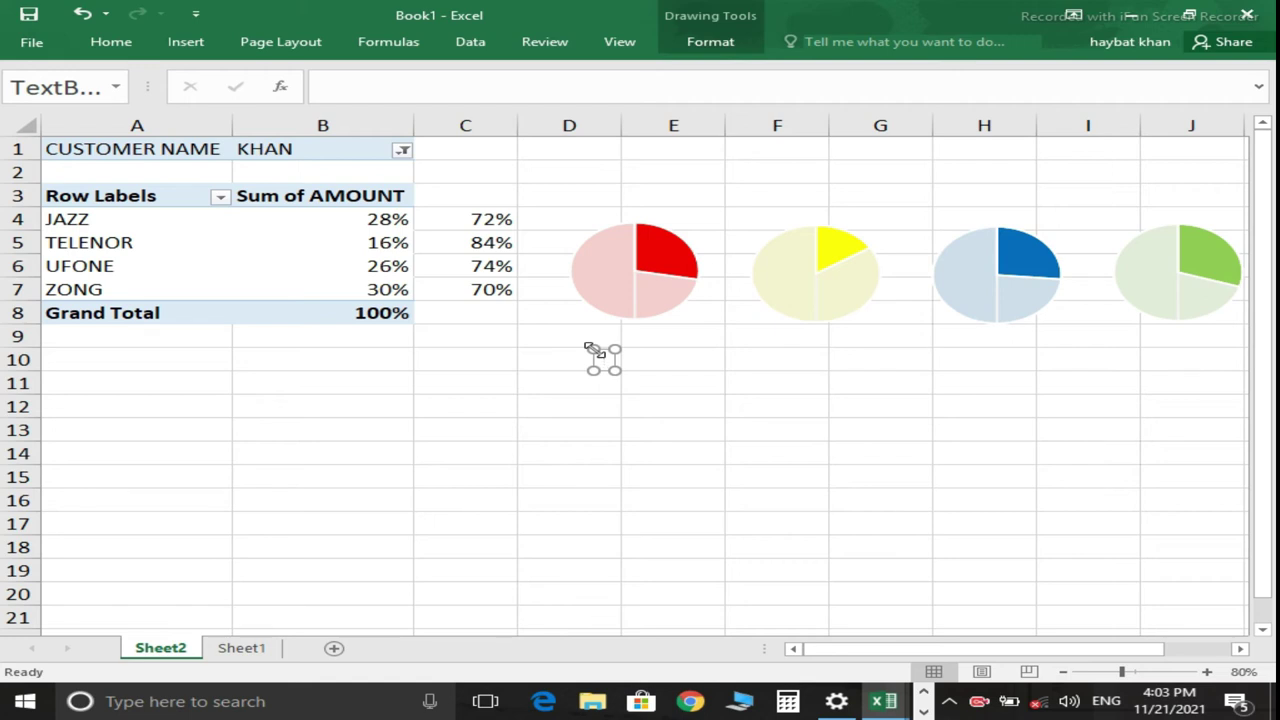
pyautogui.moveTo(604, 346); pyautogui.dragTo(570, 186)
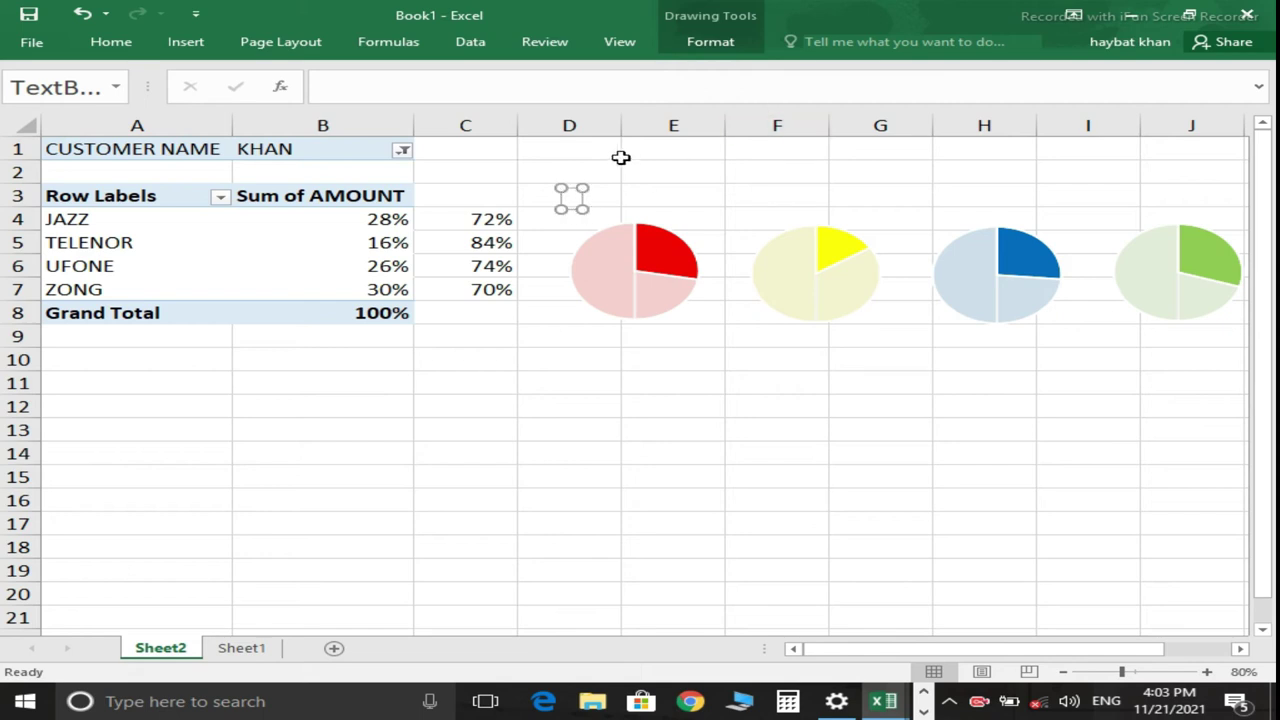
pyautogui.moveTo(590, 210)
pyautogui.mouseDown()
pyautogui.moveTo(628, 231)
pyautogui.moveTo(633, 172)
pyautogui.moveTo(713, 191)
pyautogui.mouseUp()
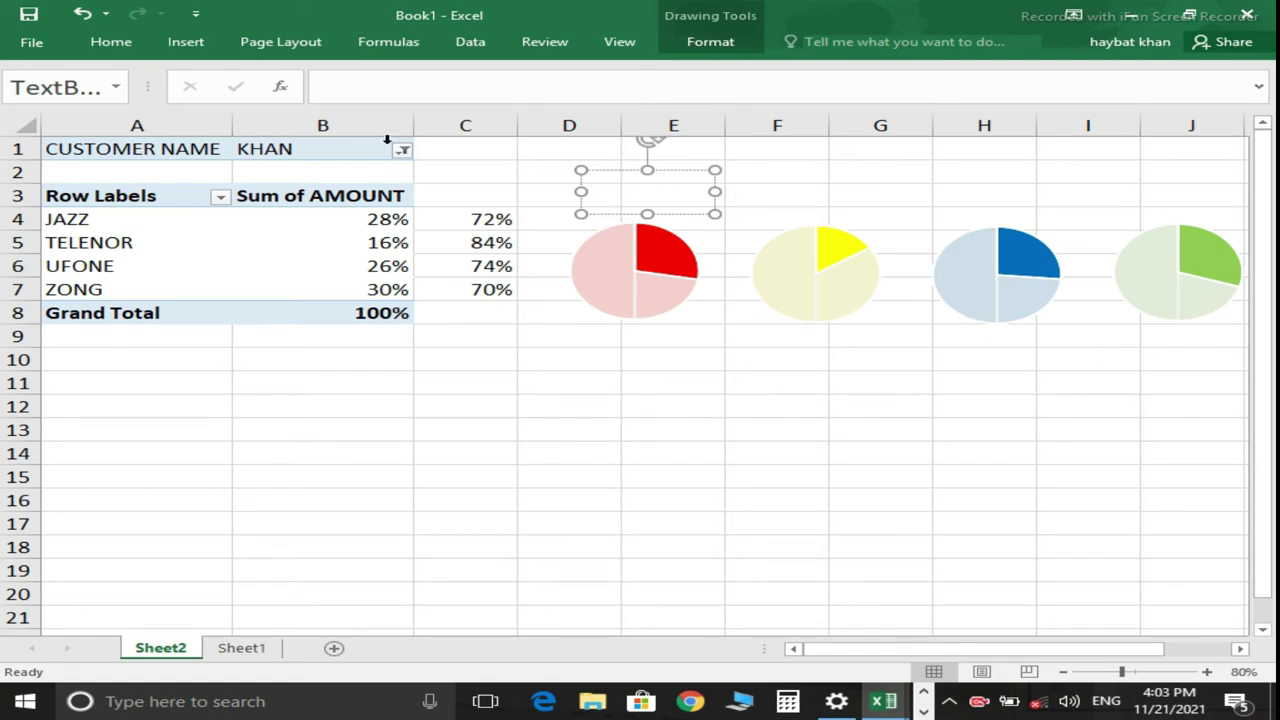
pyautogui.click(348, 85)
pyautogui.write('=')
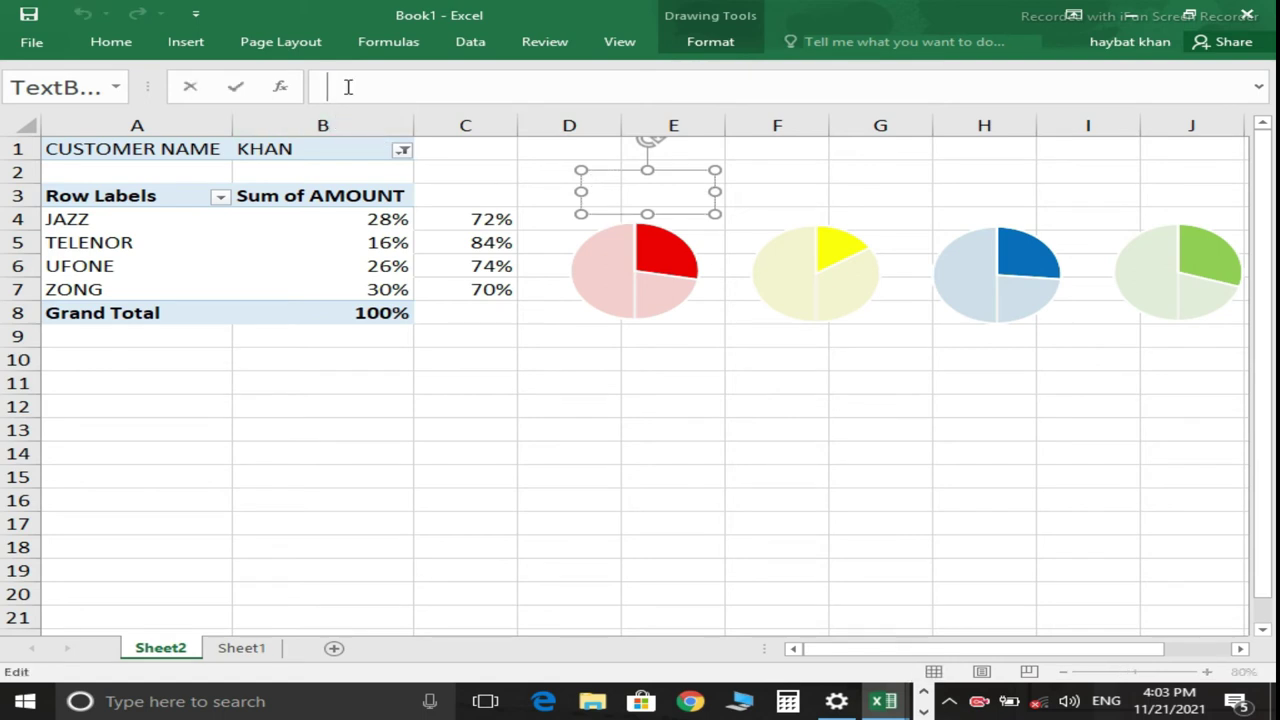
pyautogui.click(62, 218)
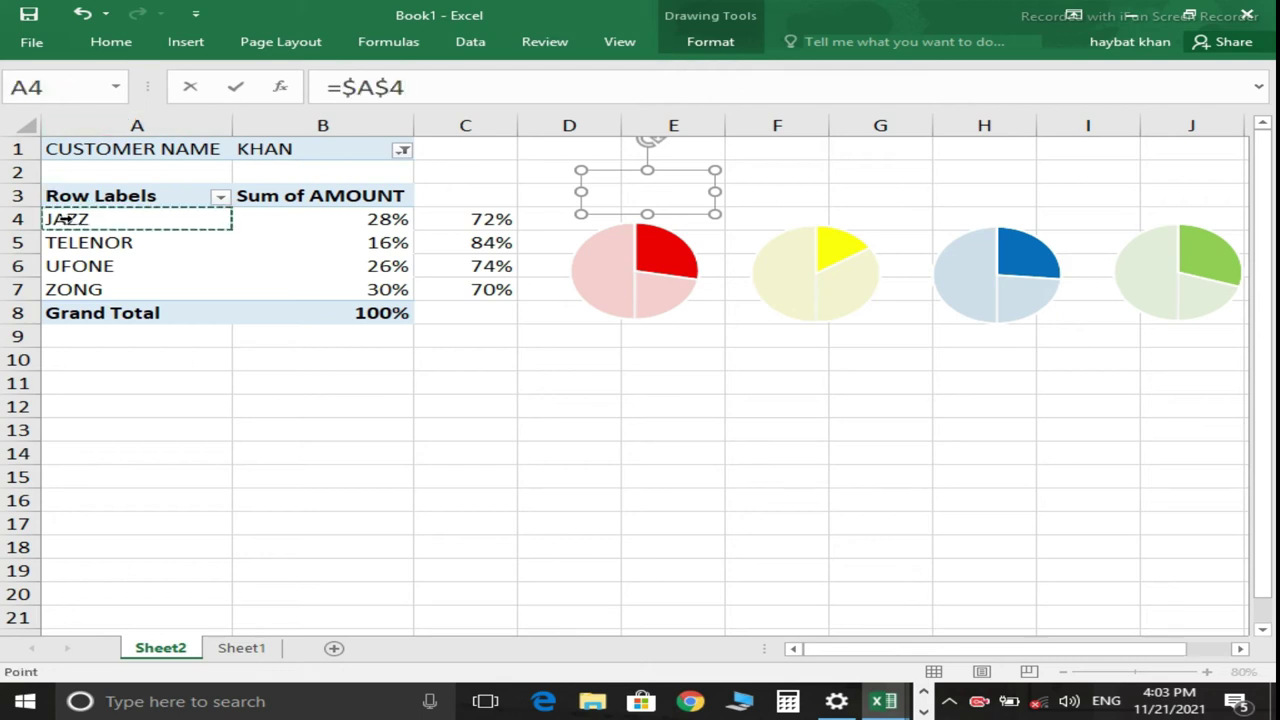
pyautogui.press('Return')
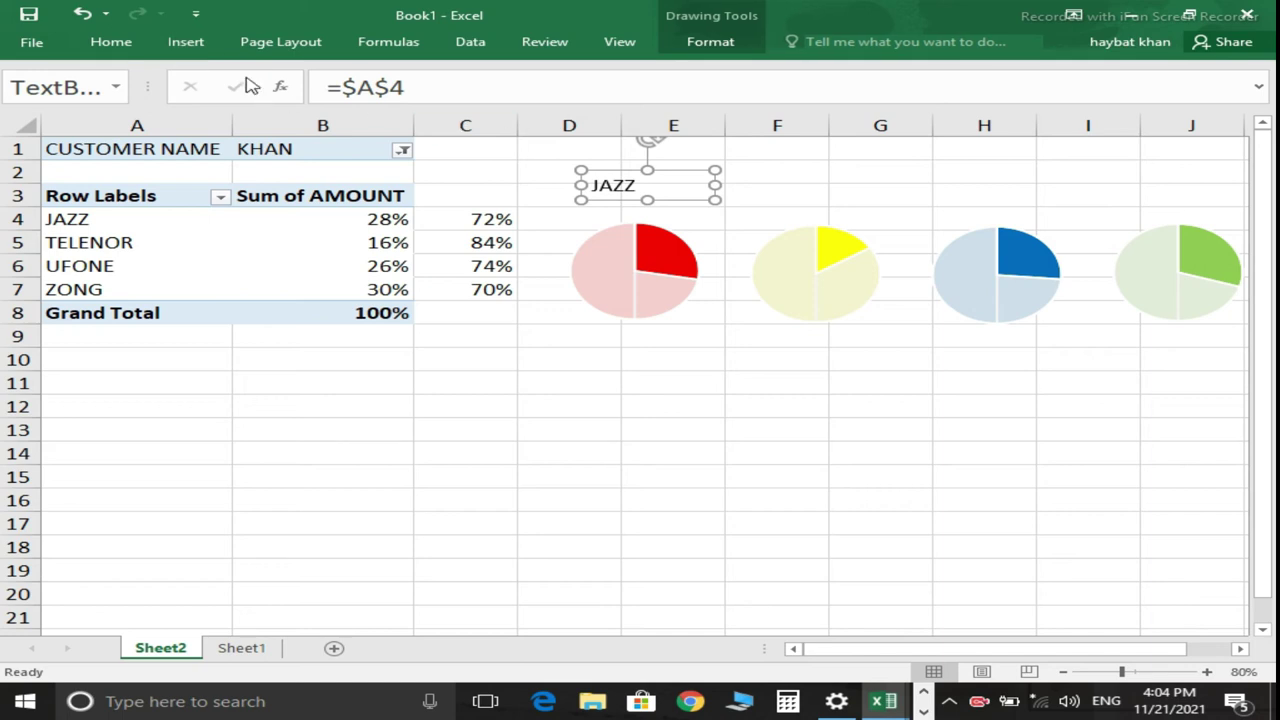
# Ctrl-drag copies of the JAZZ text box above the yellow, blue and green pies.
pyautogui.click(111, 42)
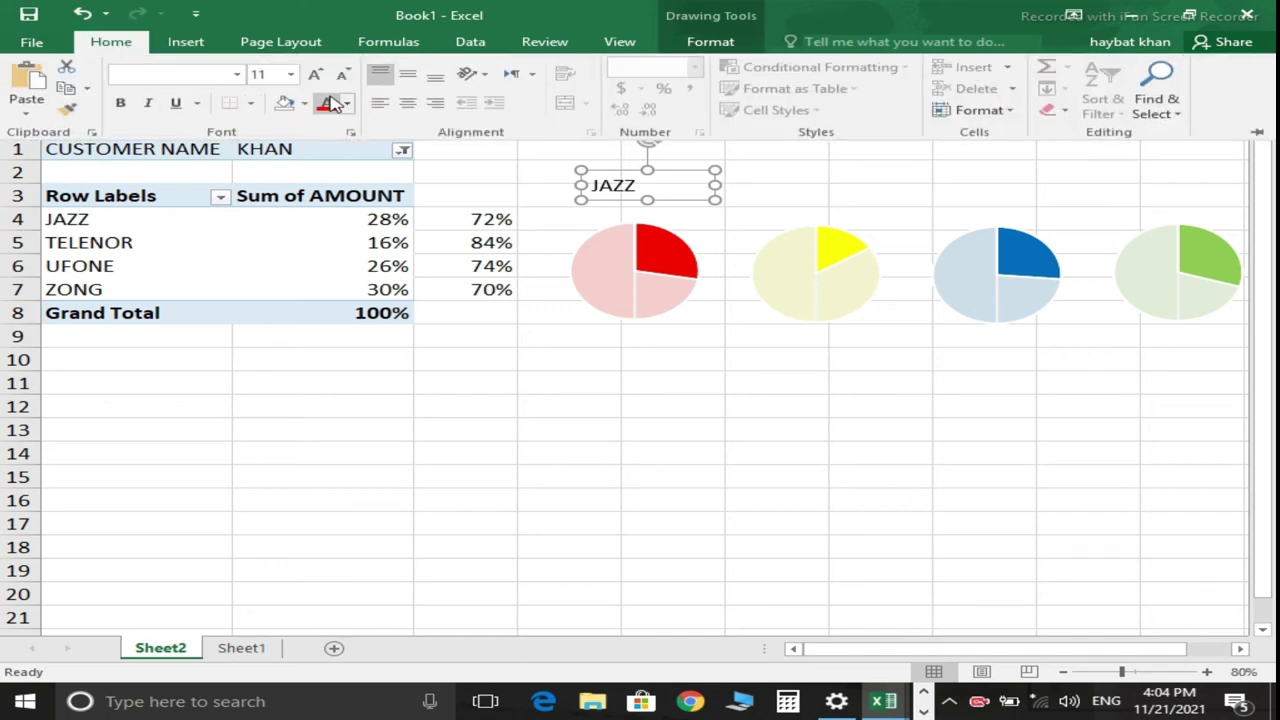
pyautogui.click(702, 175)
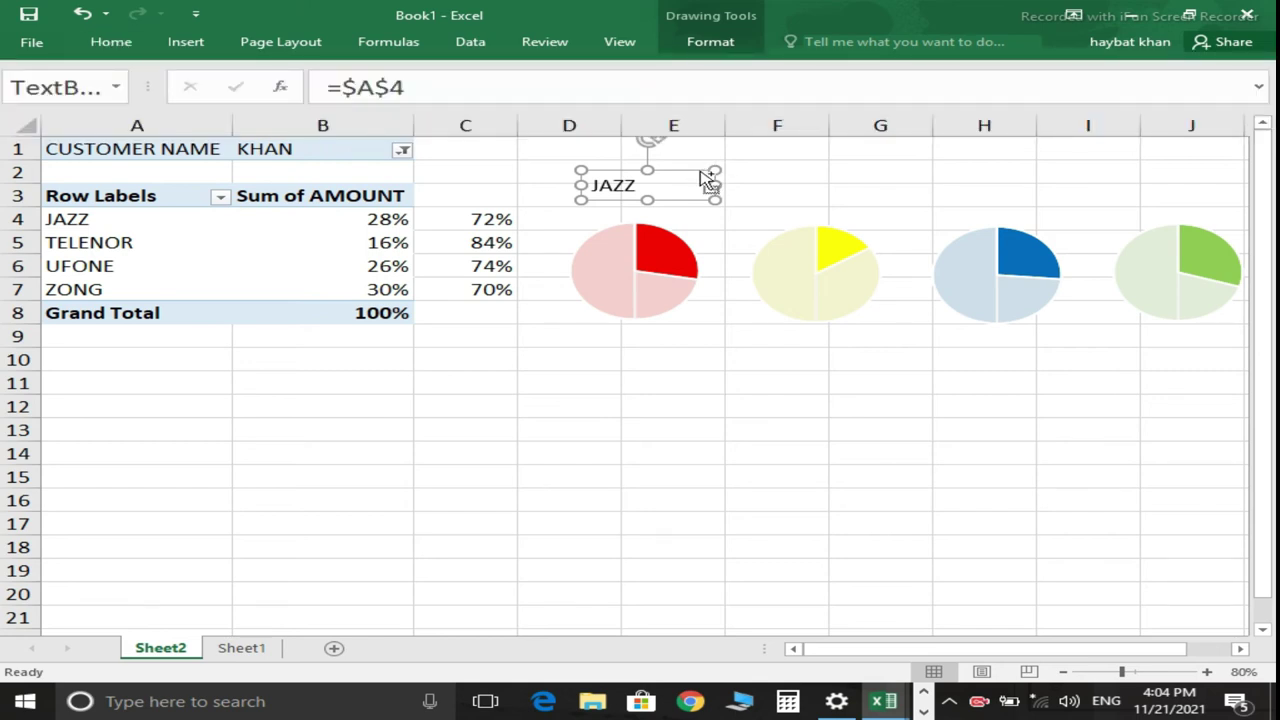
pyautogui.moveTo(704, 178); pyautogui.dragTo(1033, 169)
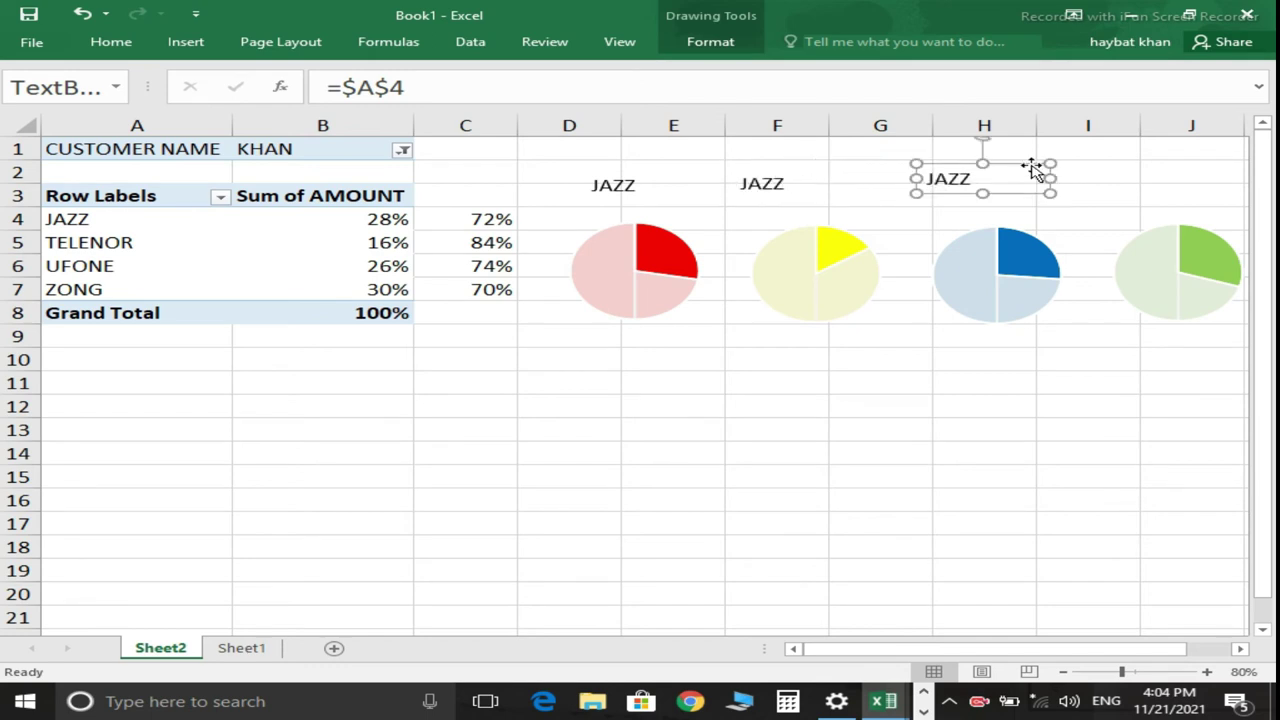
pyautogui.keyDown('ctrl'); pyautogui.moveTo(1035, 172); pyautogui.dragTo(1209, 171); pyautogui.keyUp('ctrl')
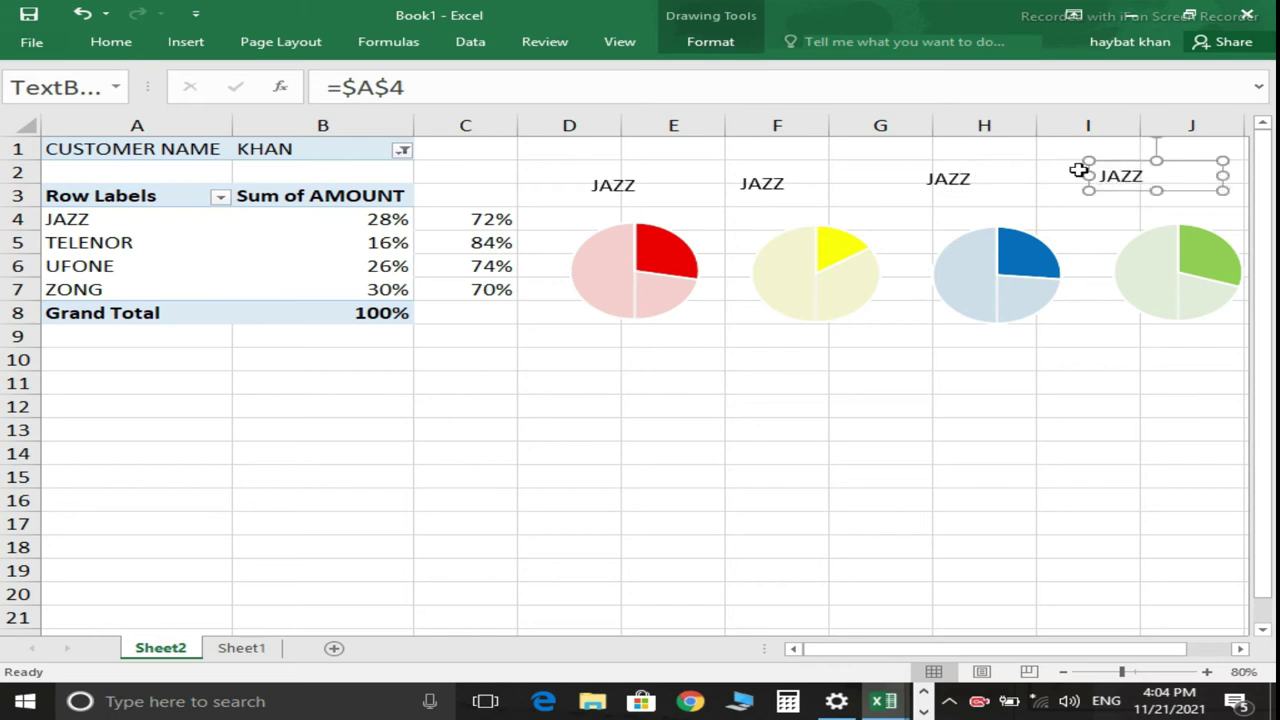
# Change the copies' links to =$A$5, =$A$6 and =$A$7 to show TELENOR, UFONE, ZONG.
pyautogui.click(772, 183)
pyautogui.moveTo(829, 171); pyautogui.dragTo(846, 168)
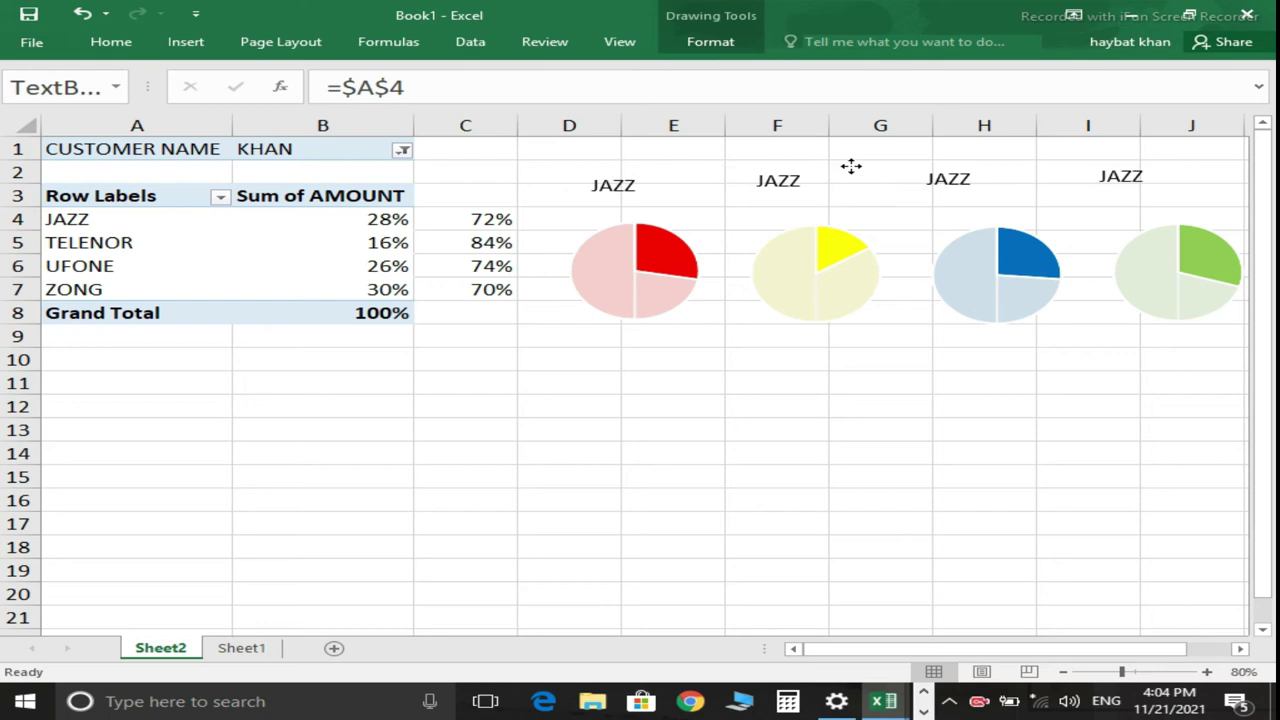
pyautogui.click(408, 88)
pyautogui.press('BackSpace')
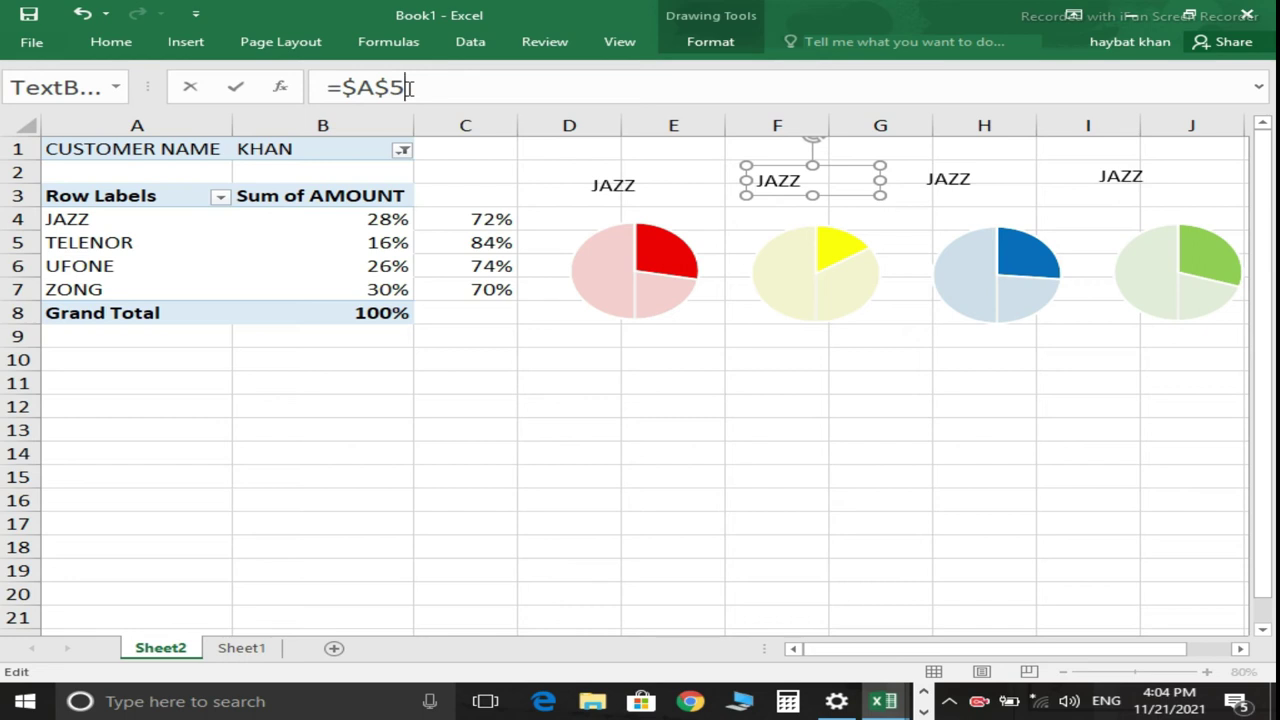
pyautogui.press('Return')
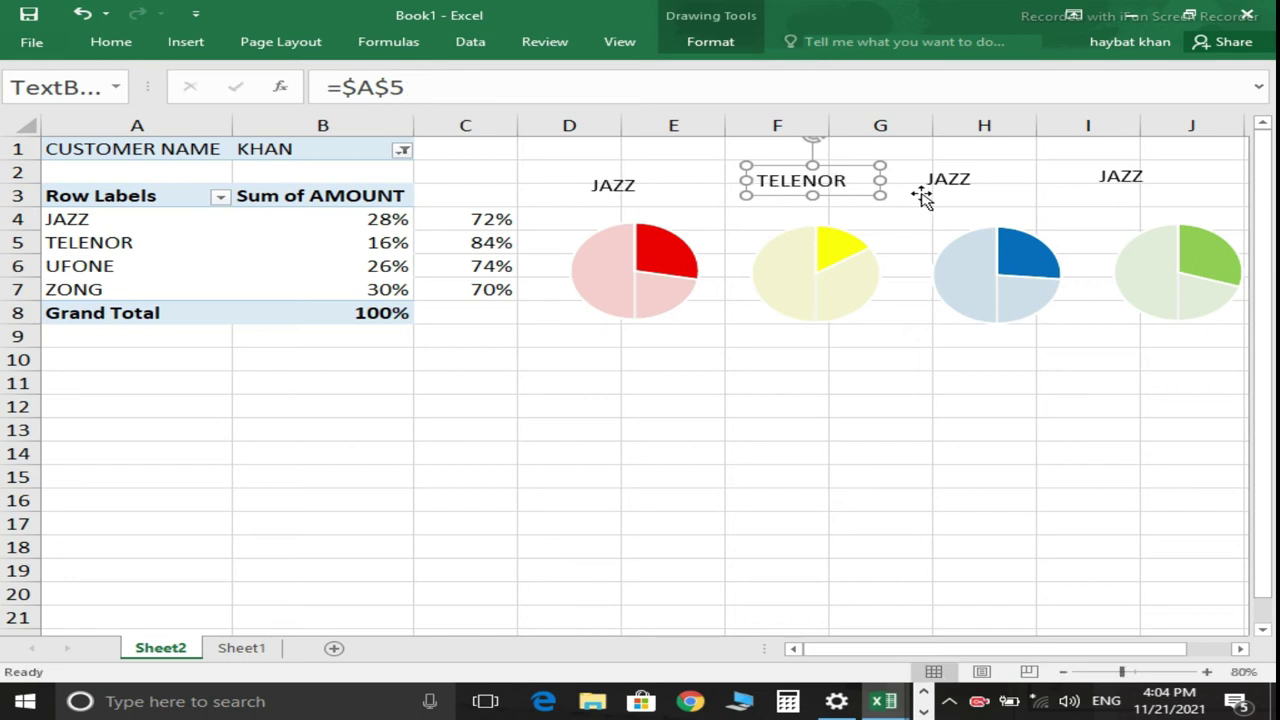
pyautogui.click(958, 183)
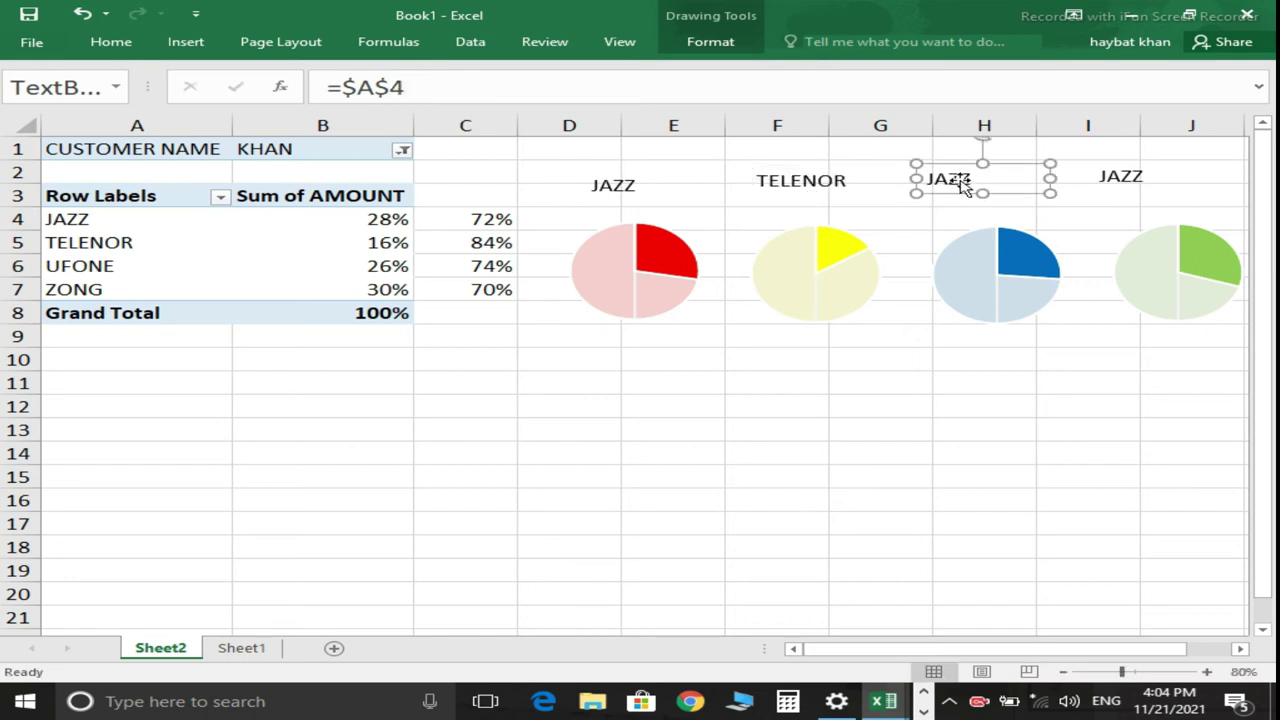
pyautogui.click(502, 90)
pyautogui.write('6')
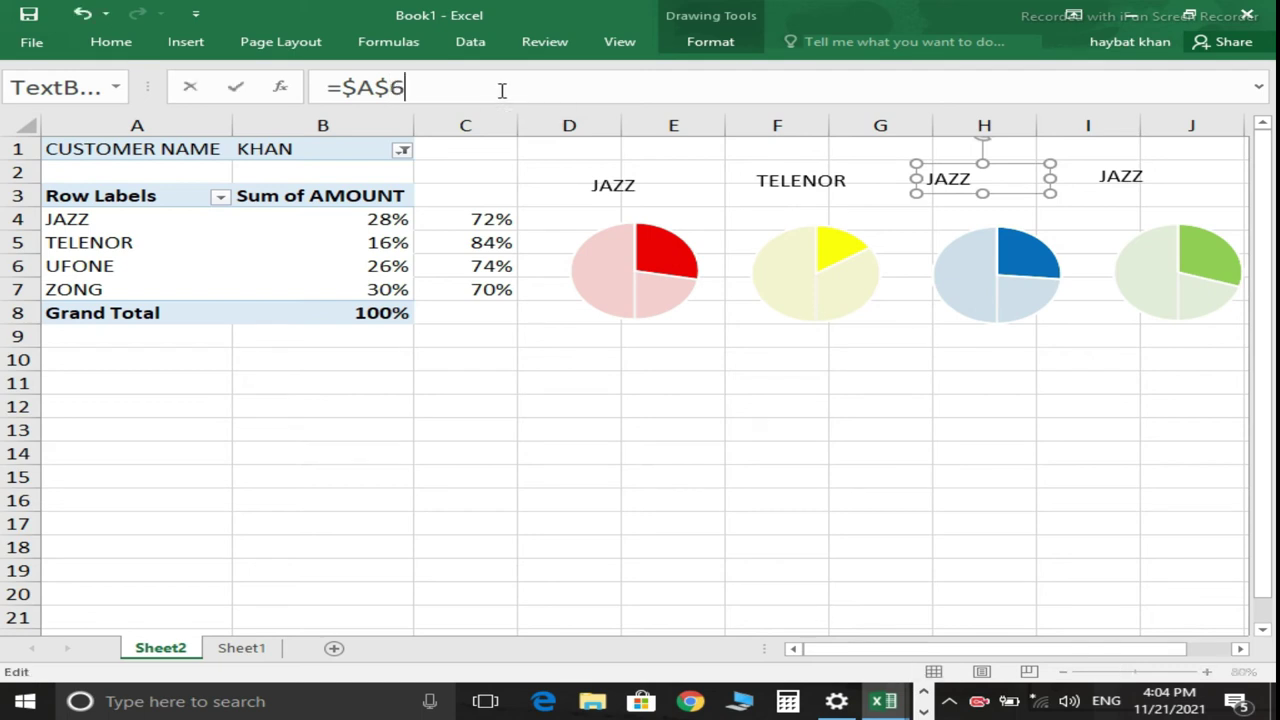
pyautogui.press('Return')
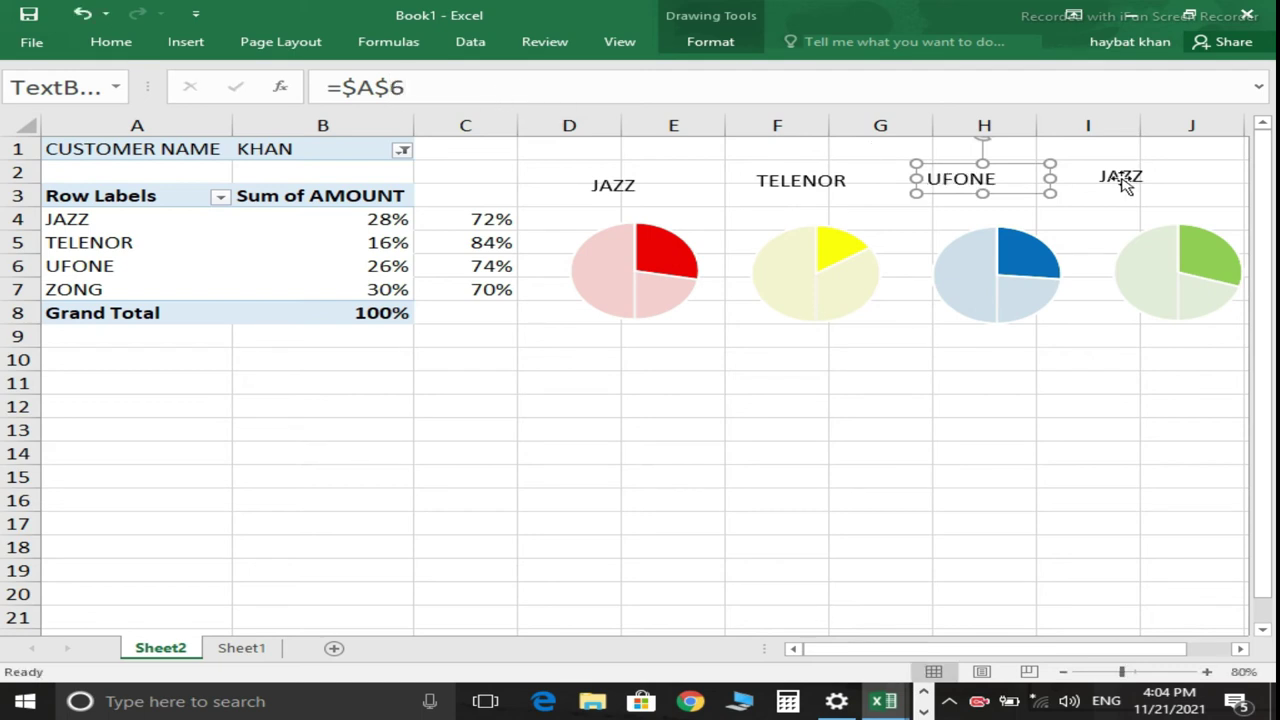
pyautogui.click(1130, 177)
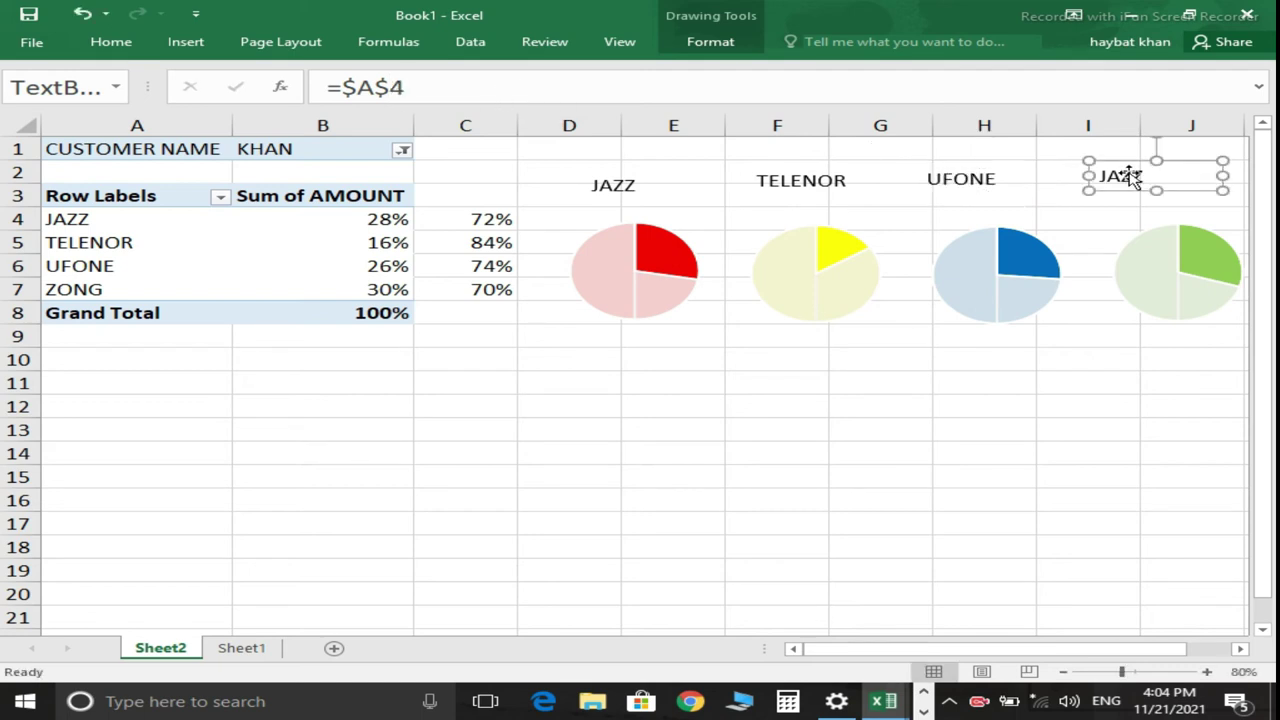
pyautogui.click(491, 97)
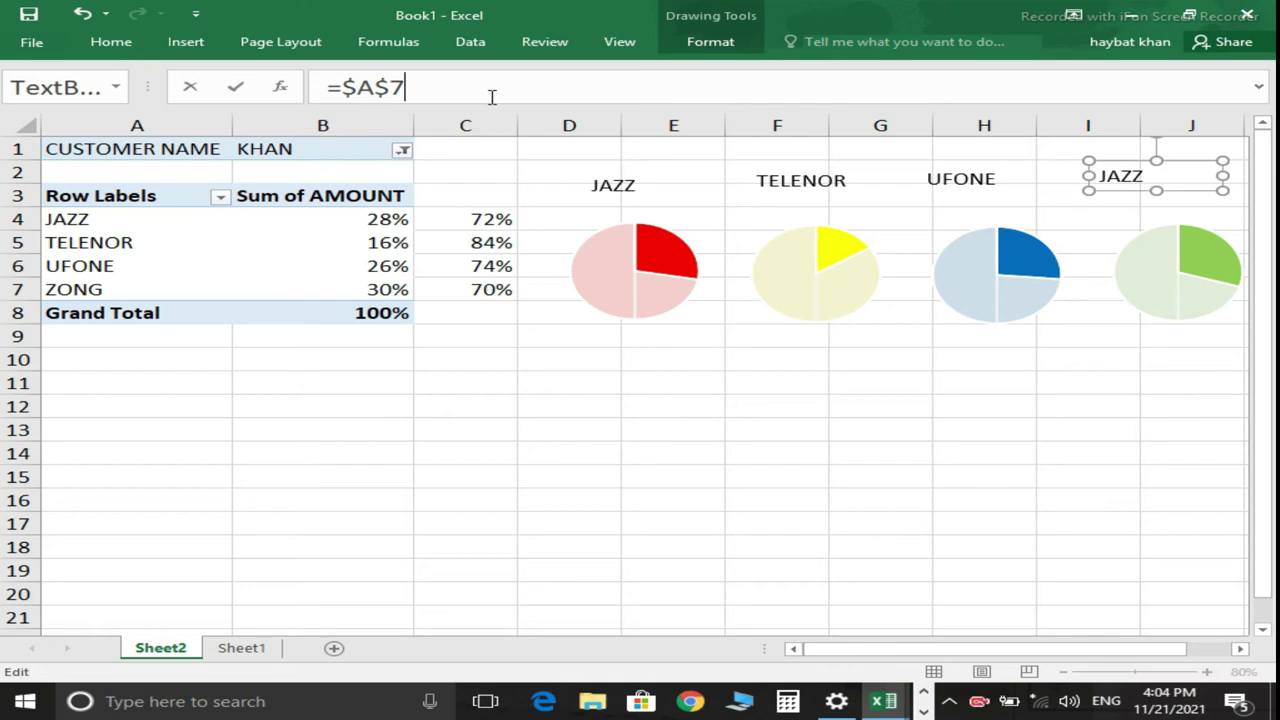
pyautogui.write('7')
pyautogui.press('Return')
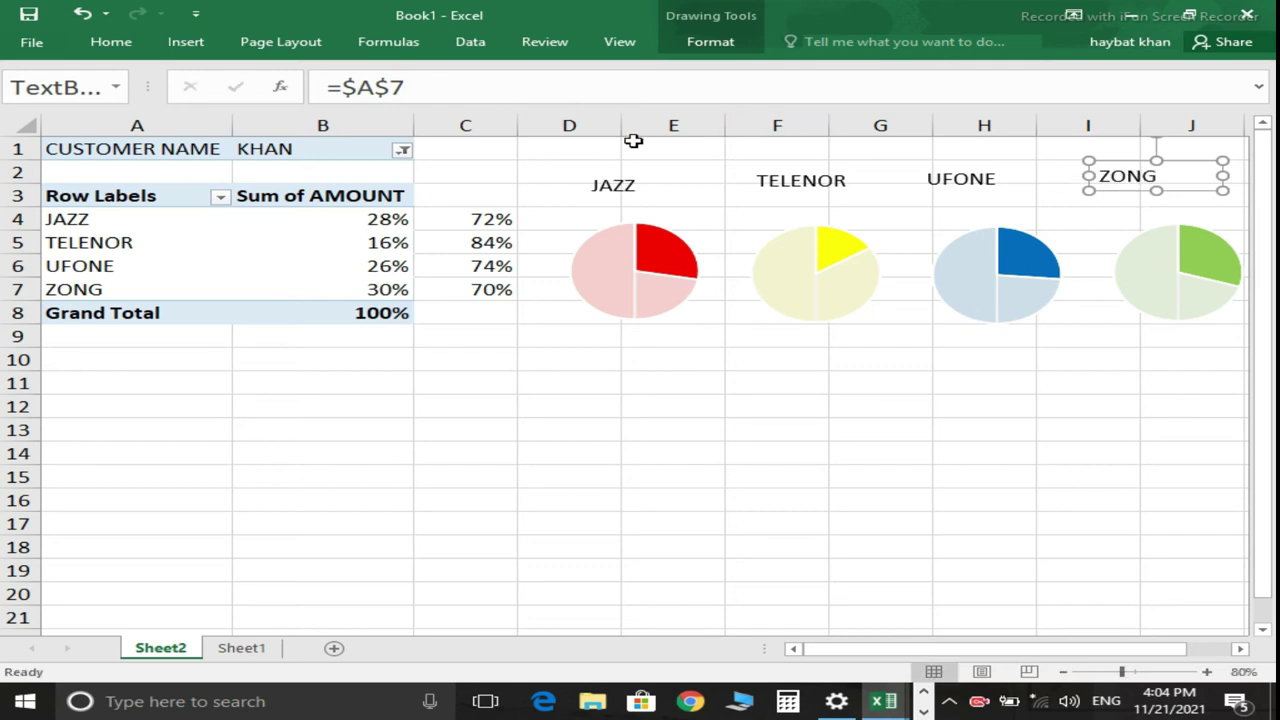
# Centre the JAZZ label text and make it size 28, bold and red.
pyautogui.click(130, 46)
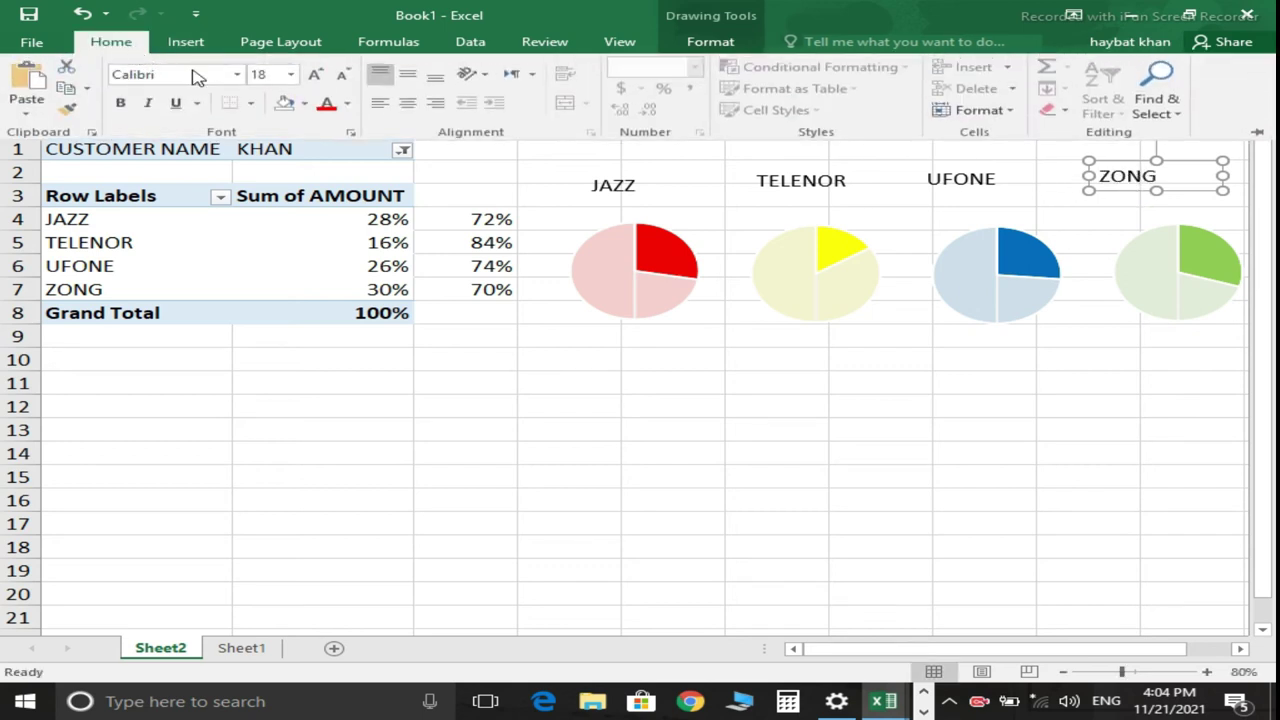
pyautogui.click(615, 186)
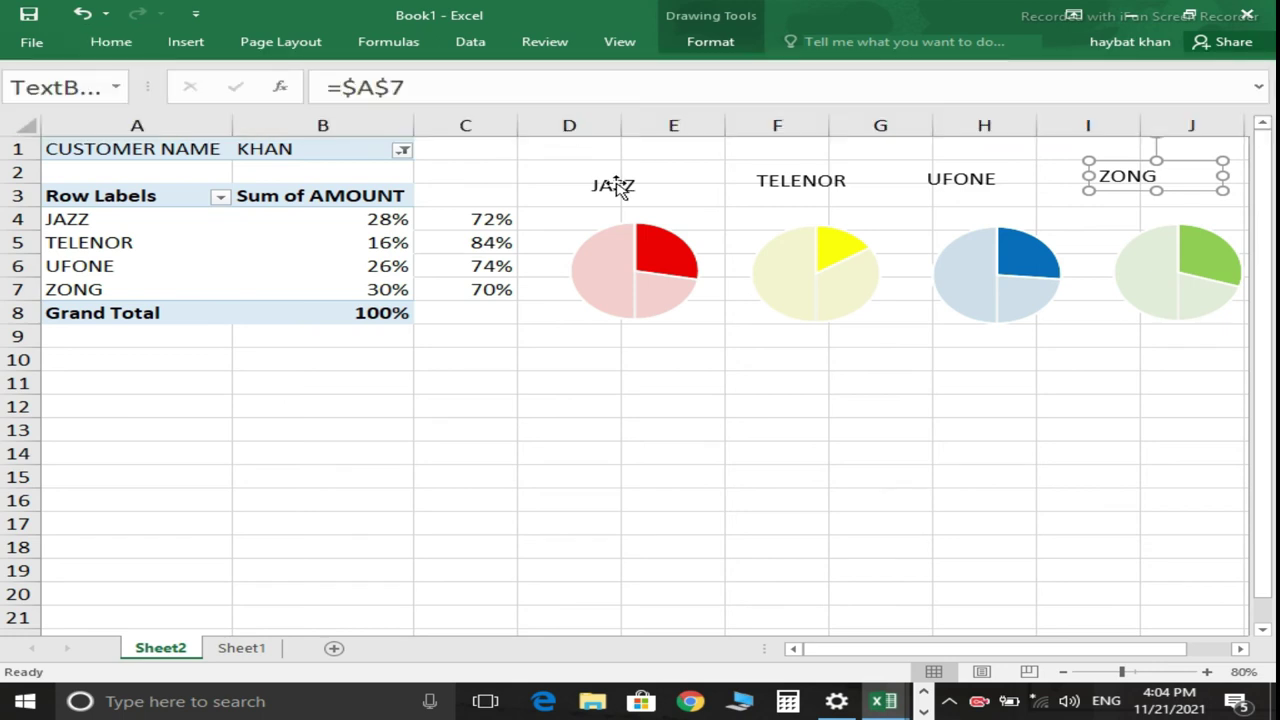
pyautogui.click(618, 187)
pyautogui.click(121, 47)
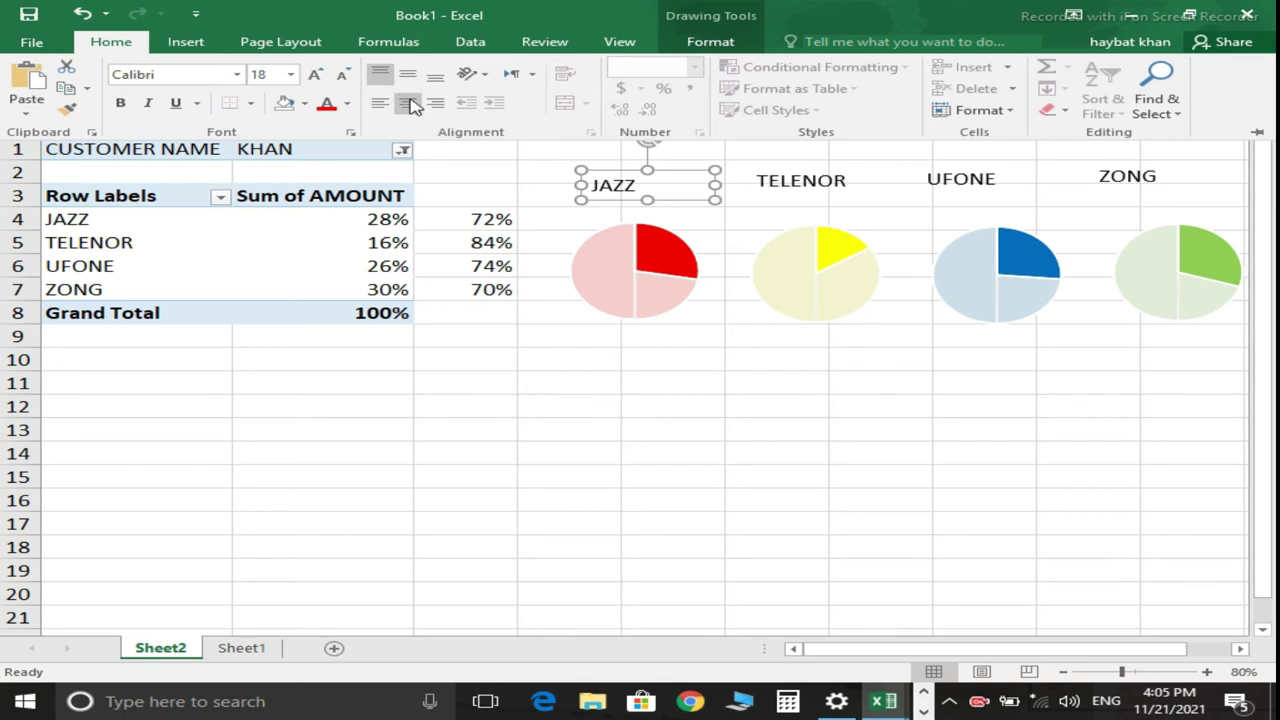
pyautogui.click(410, 104)
pyautogui.click(313, 76)
pyautogui.click(313, 76)
pyautogui.click(313, 76)
pyautogui.click(313, 76)
pyautogui.click(120, 104)
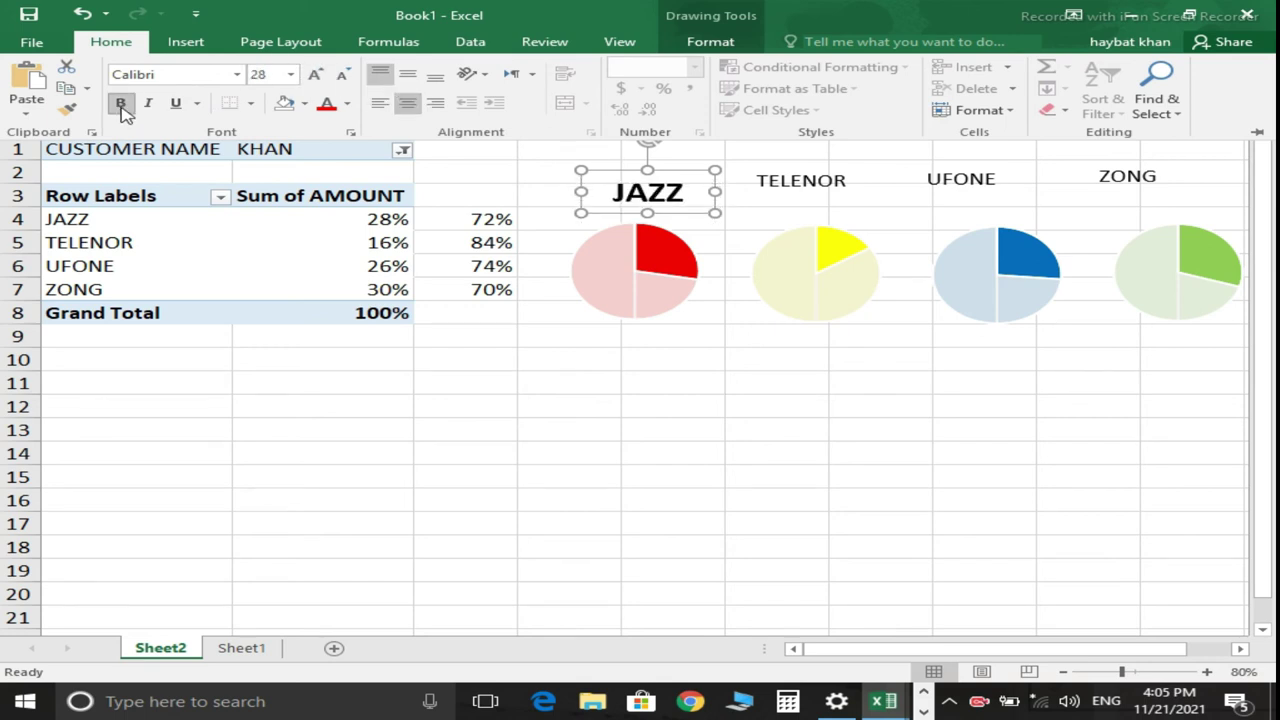
pyautogui.click(328, 104)
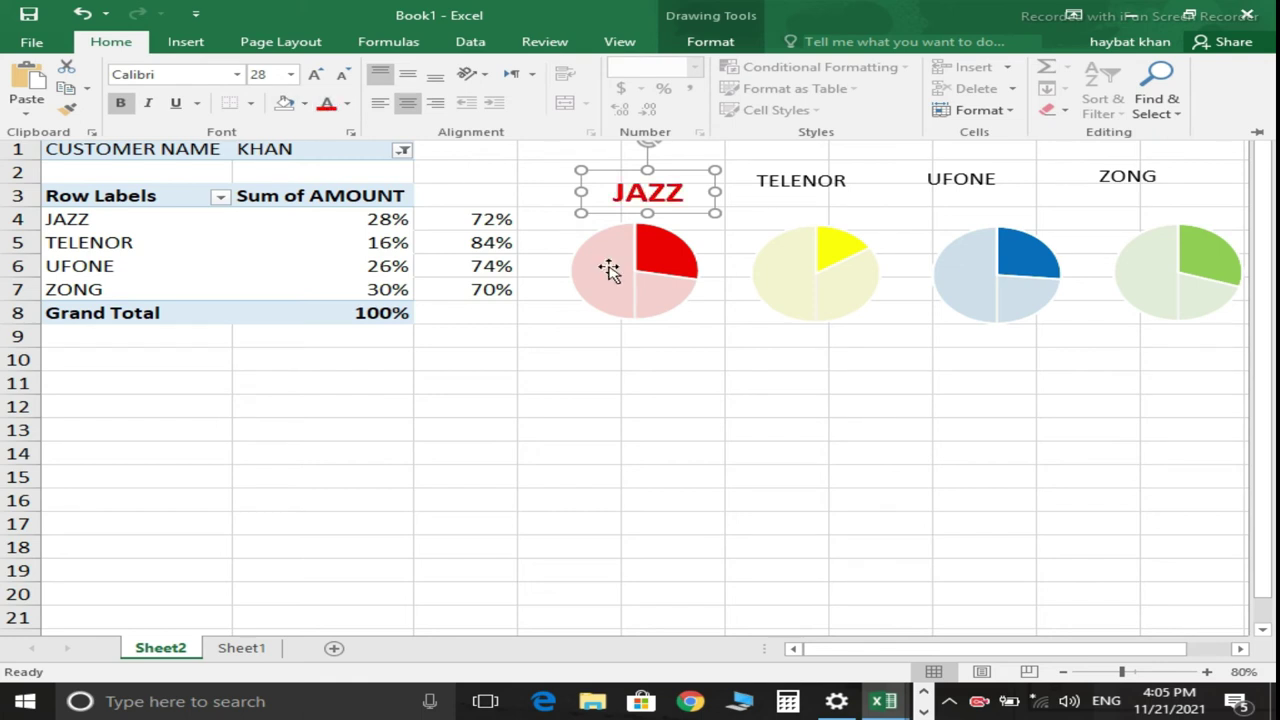
# Reposition the JAZZ label so it sits centred above the red pie.
pyautogui.click(618, 214)
pyautogui.moveTo(612, 214); pyautogui.dragTo(592, 216)
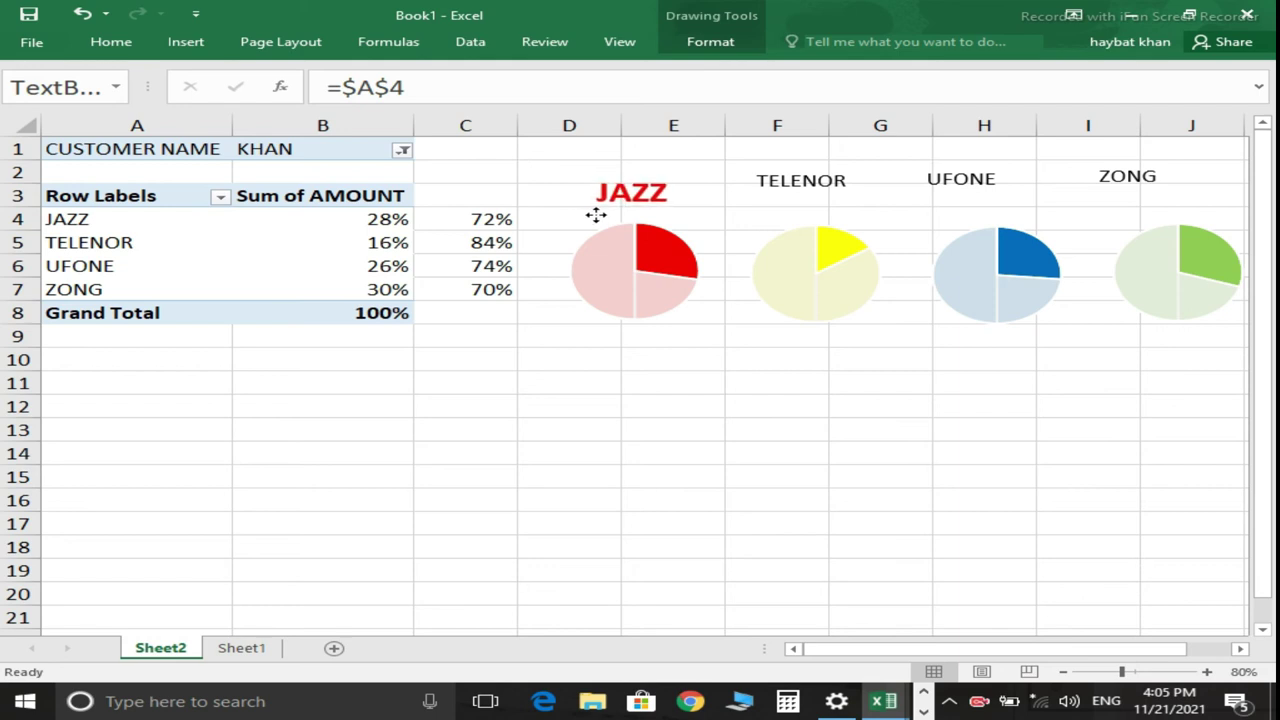
pyautogui.moveTo(592, 216); pyautogui.dragTo(596, 216)
# Make the TELENOR label bold, yellow, size 24, and widen its box to one line.
pyautogui.click(805, 180)
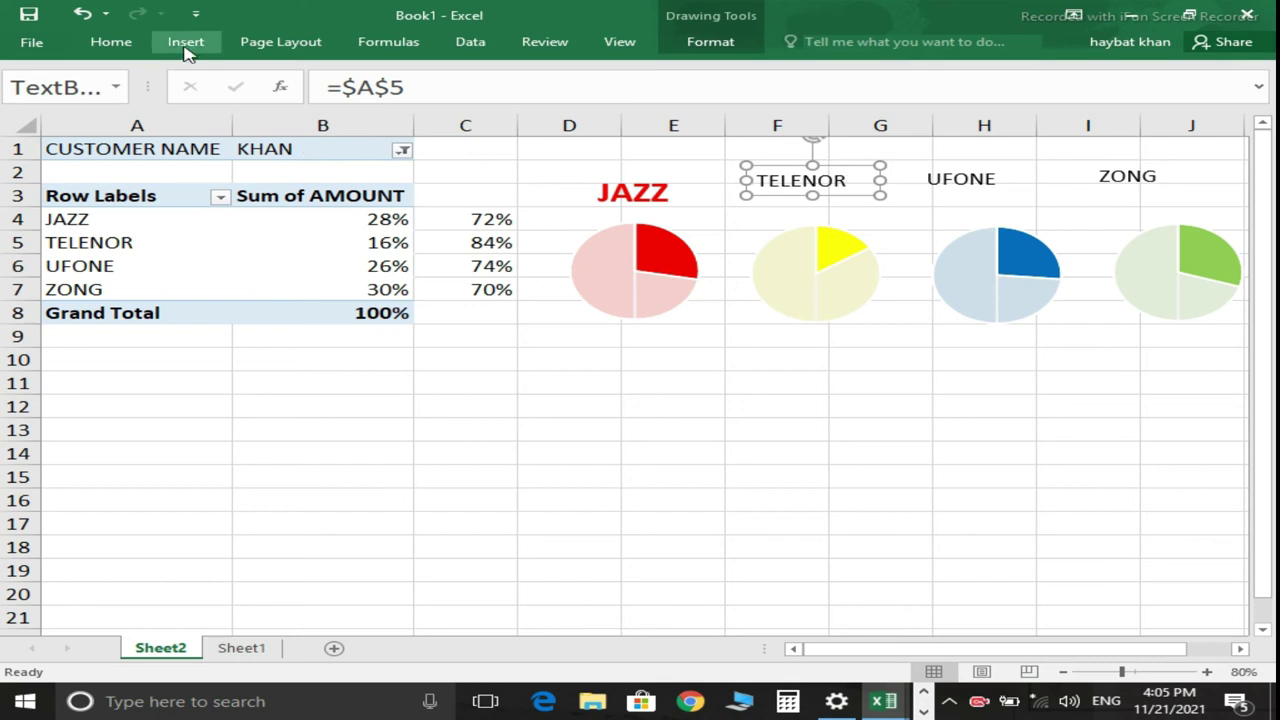
pyautogui.click(117, 45)
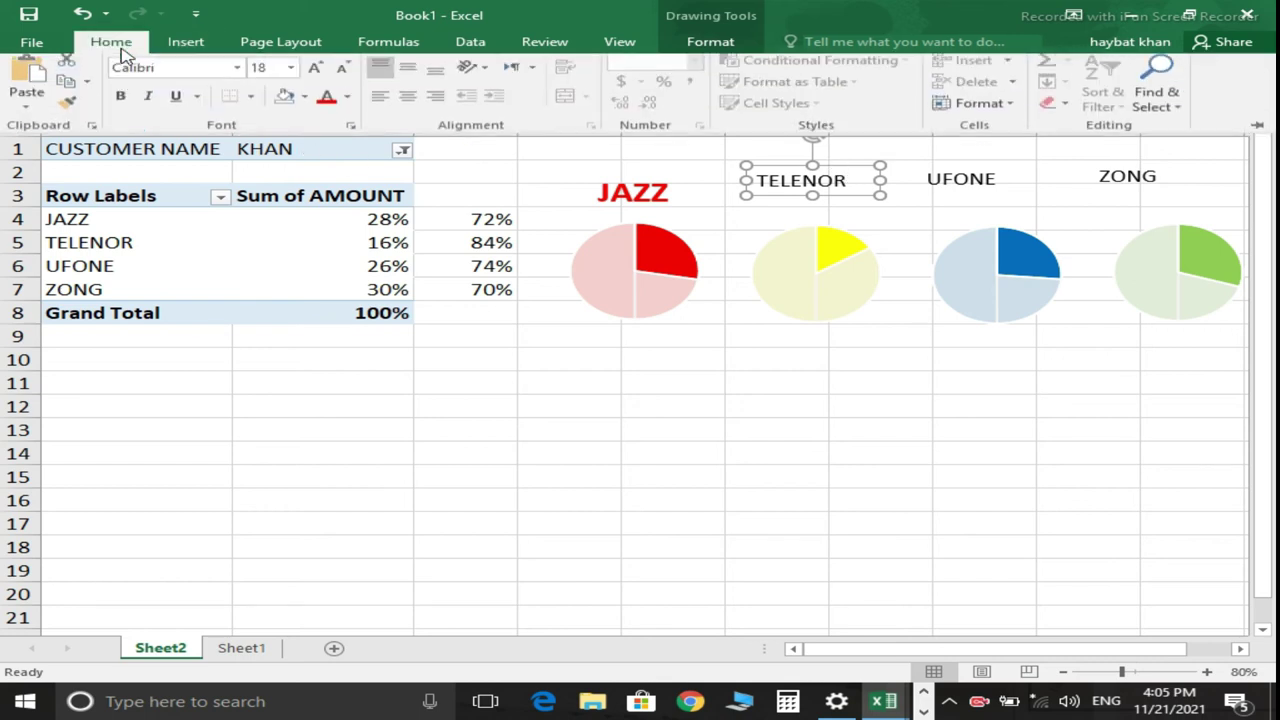
pyautogui.click(316, 76)
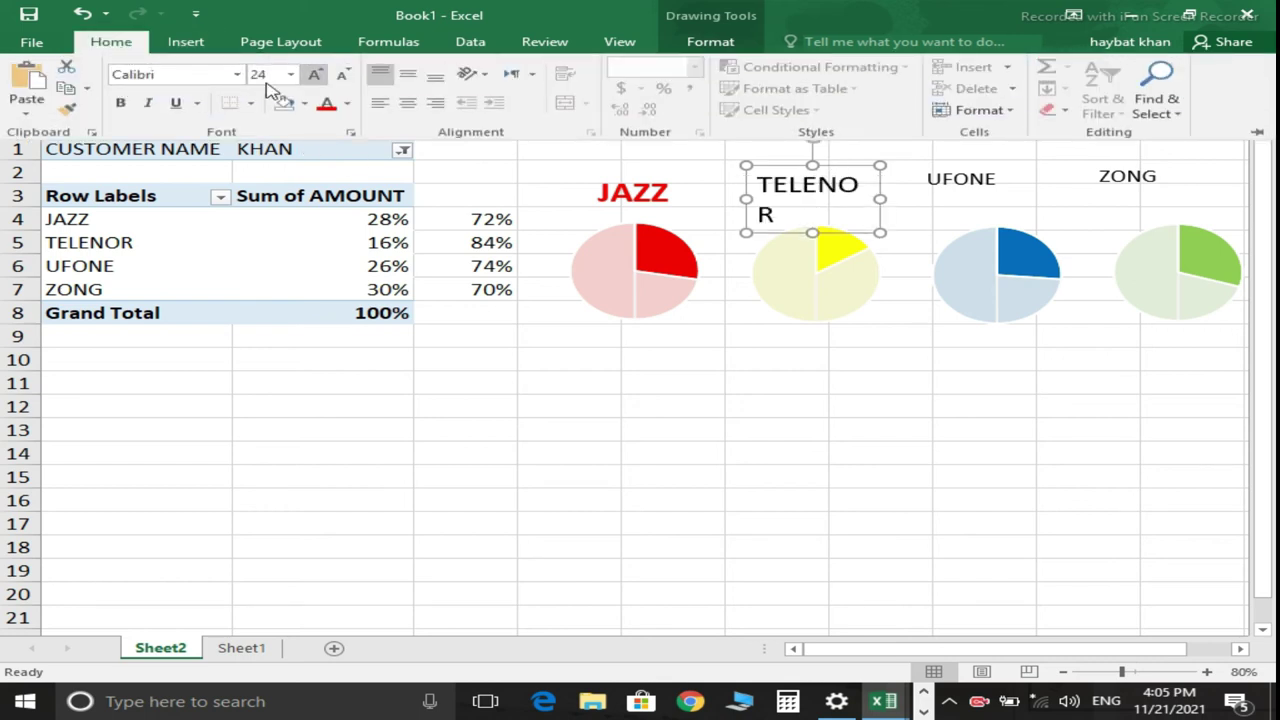
pyautogui.click(123, 106)
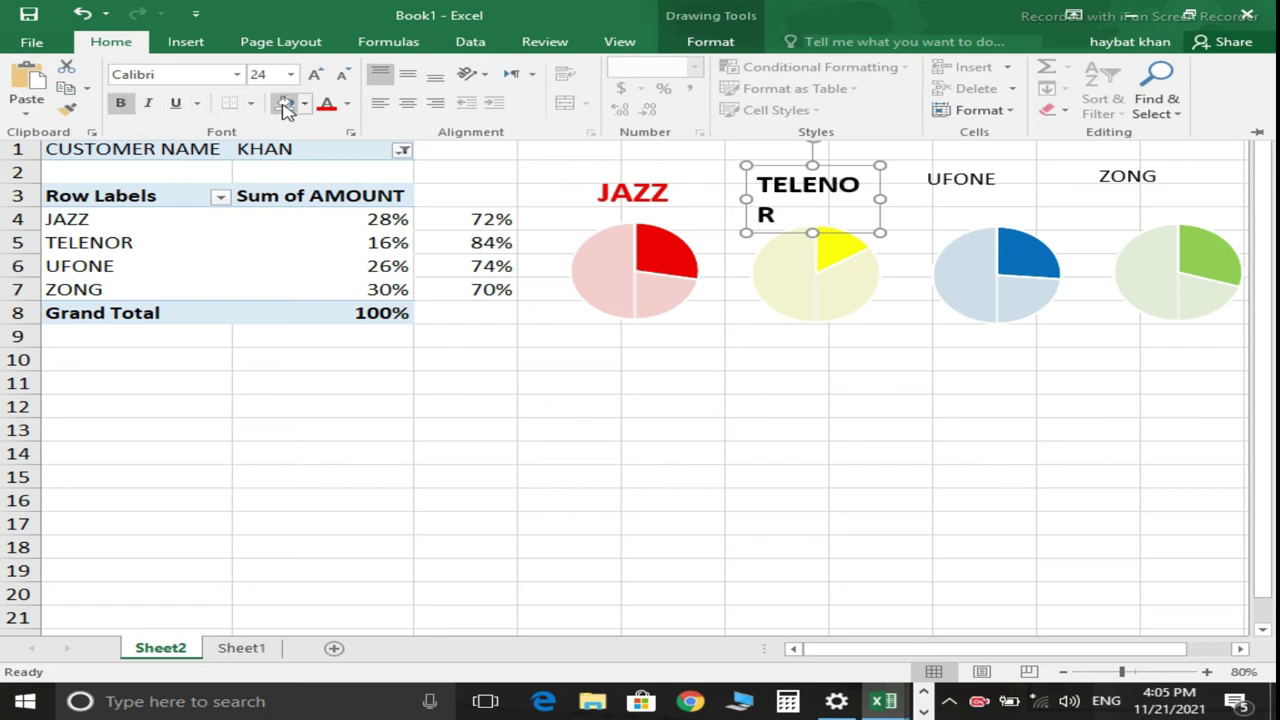
pyautogui.click(346, 104)
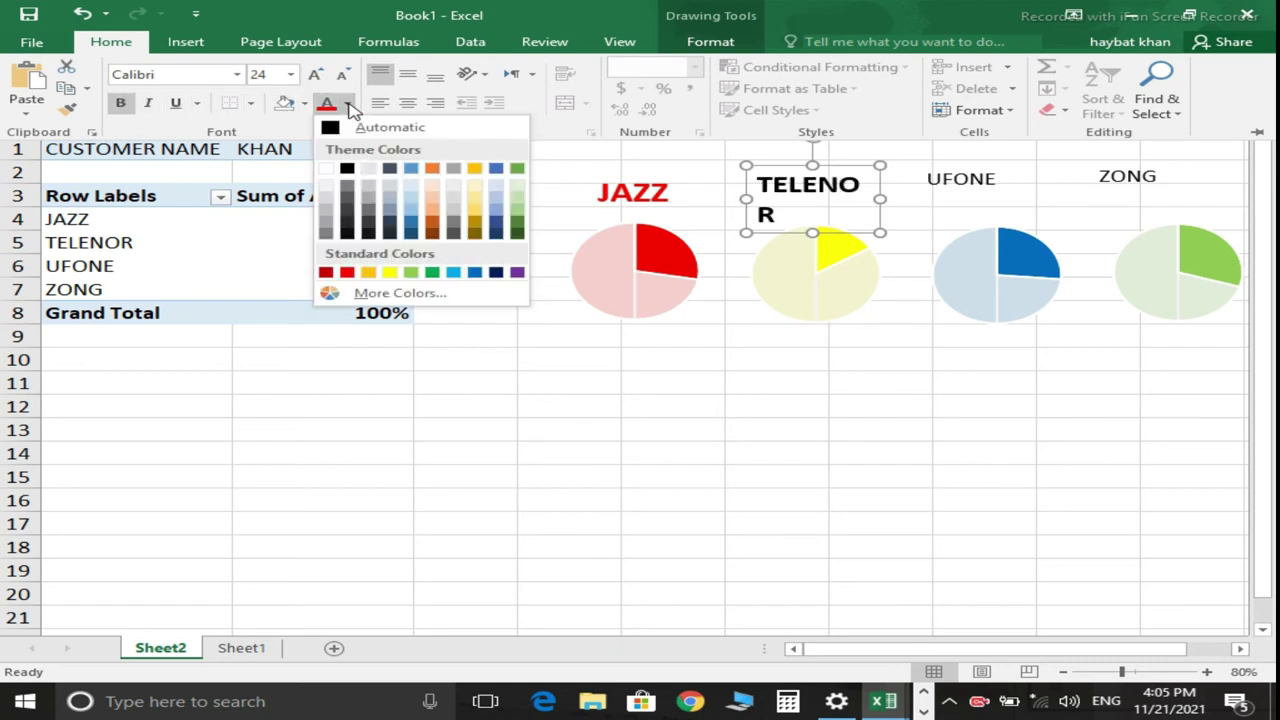
pyautogui.click(390, 272)
pyautogui.hotkey('ctrl', 'F1')
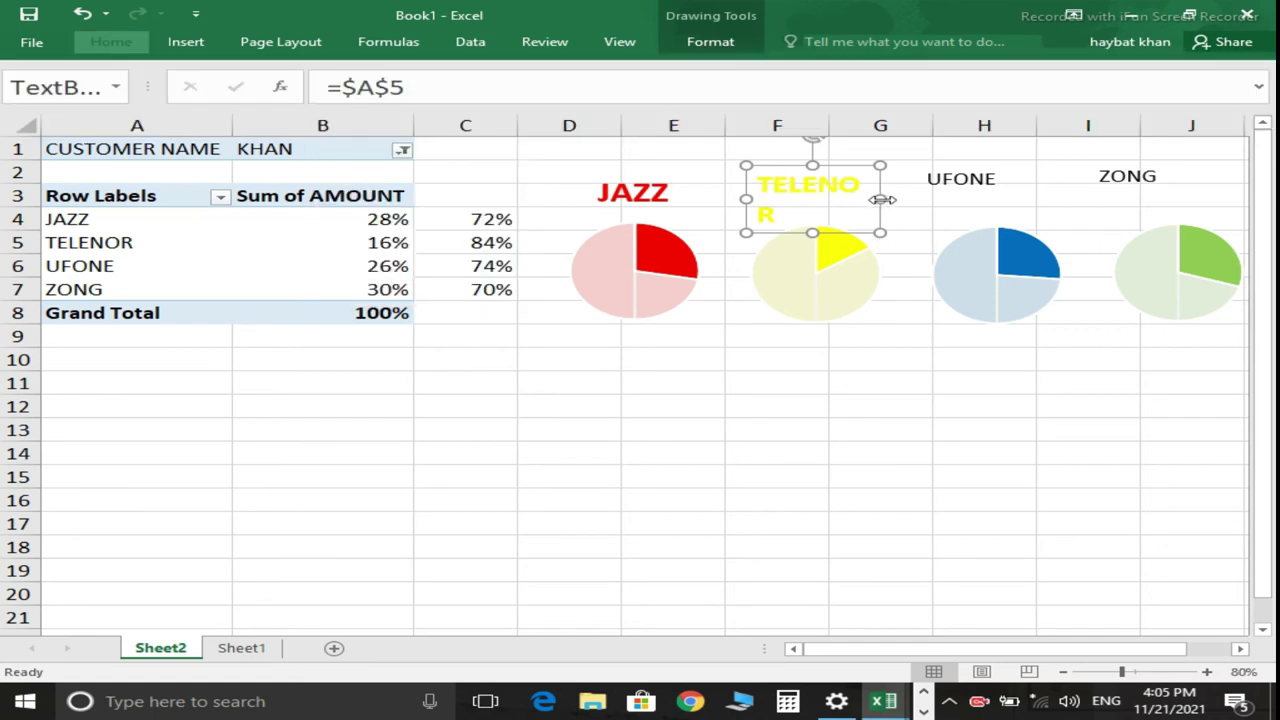
pyautogui.moveTo(882, 198); pyautogui.dragTo(893, 198)
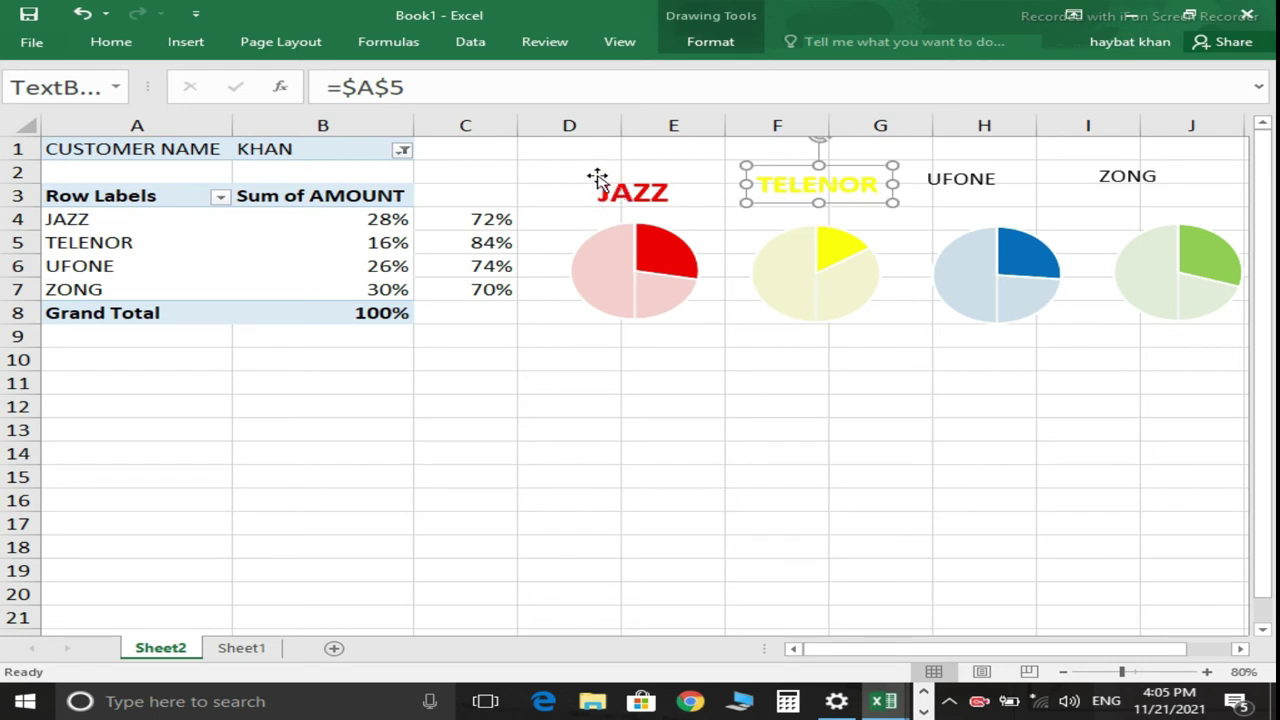
# Give the UFONE label blue, bold, size 24 text.
pyautogui.click(958, 185)
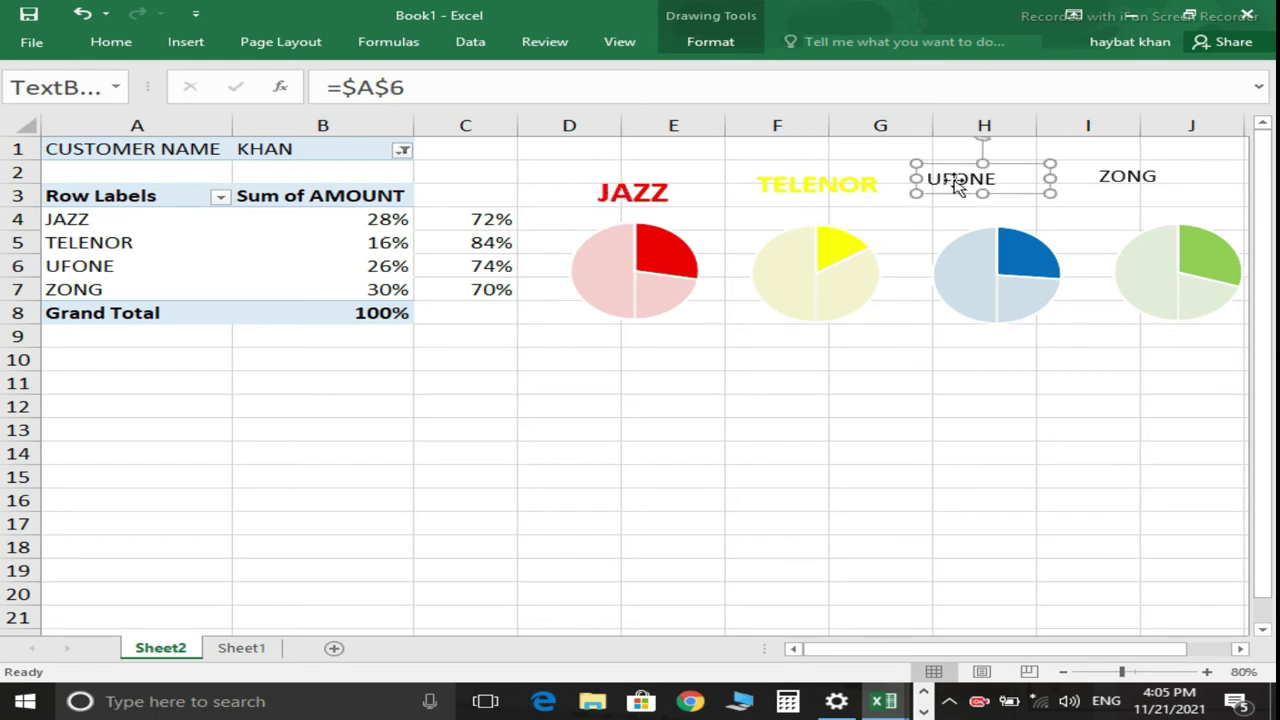
pyautogui.click(118, 44)
pyautogui.click(345, 108)
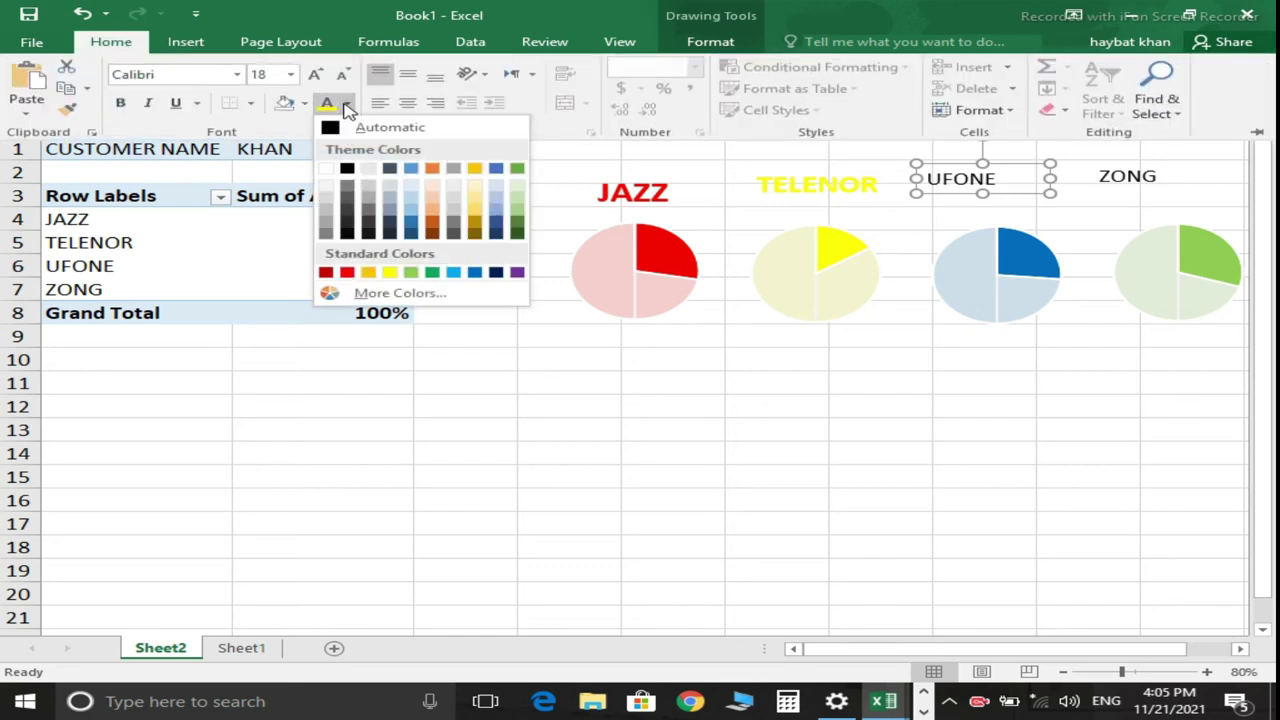
pyautogui.click(477, 279)
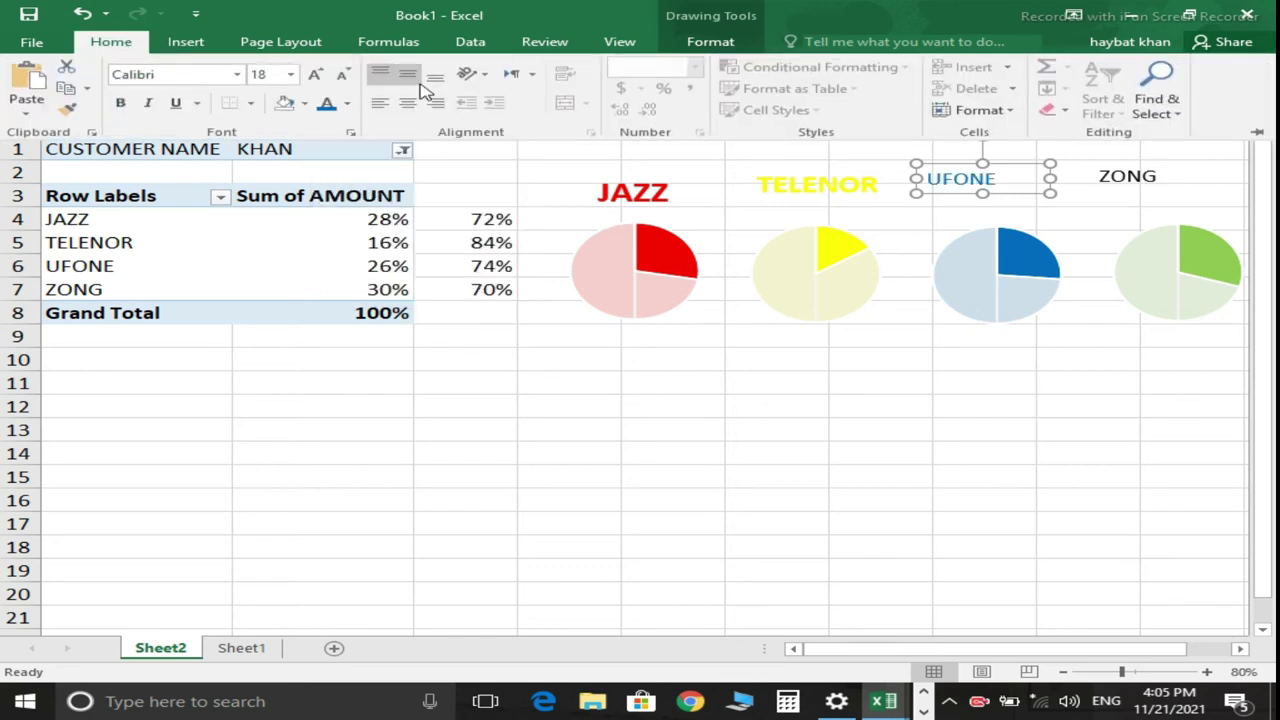
pyautogui.click(316, 75)
pyautogui.click(316, 75)
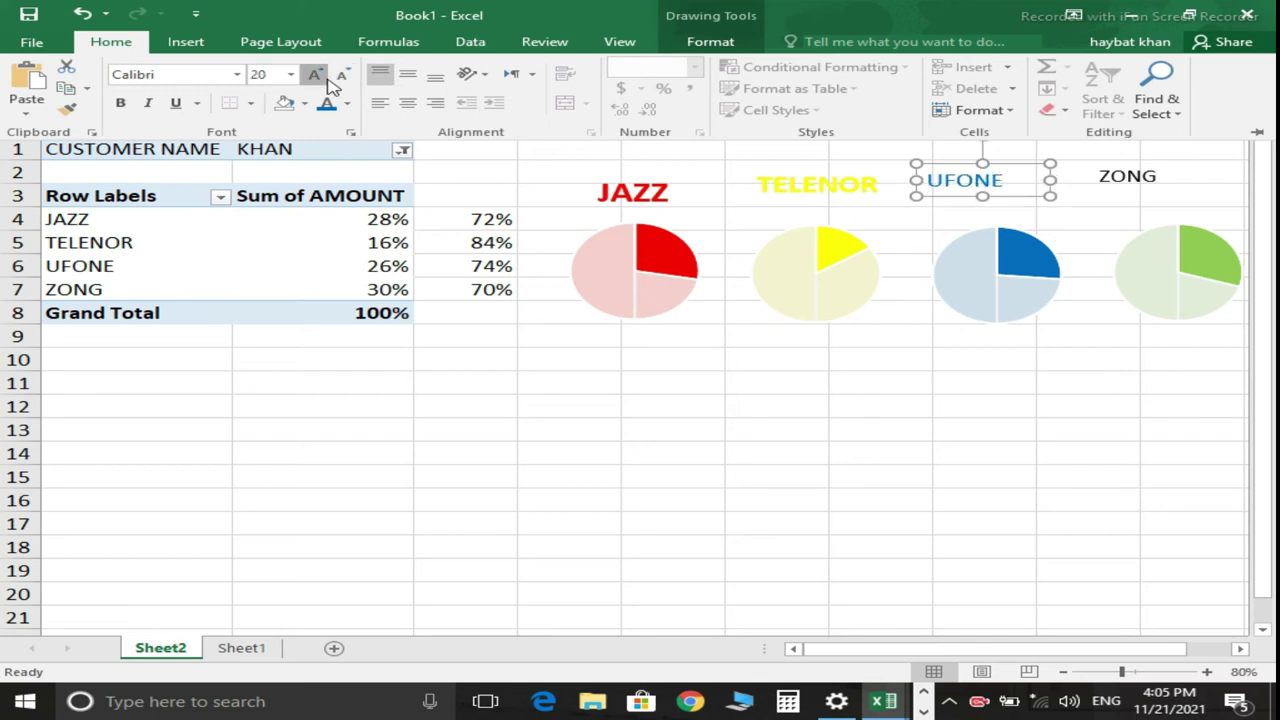
pyautogui.click(128, 105)
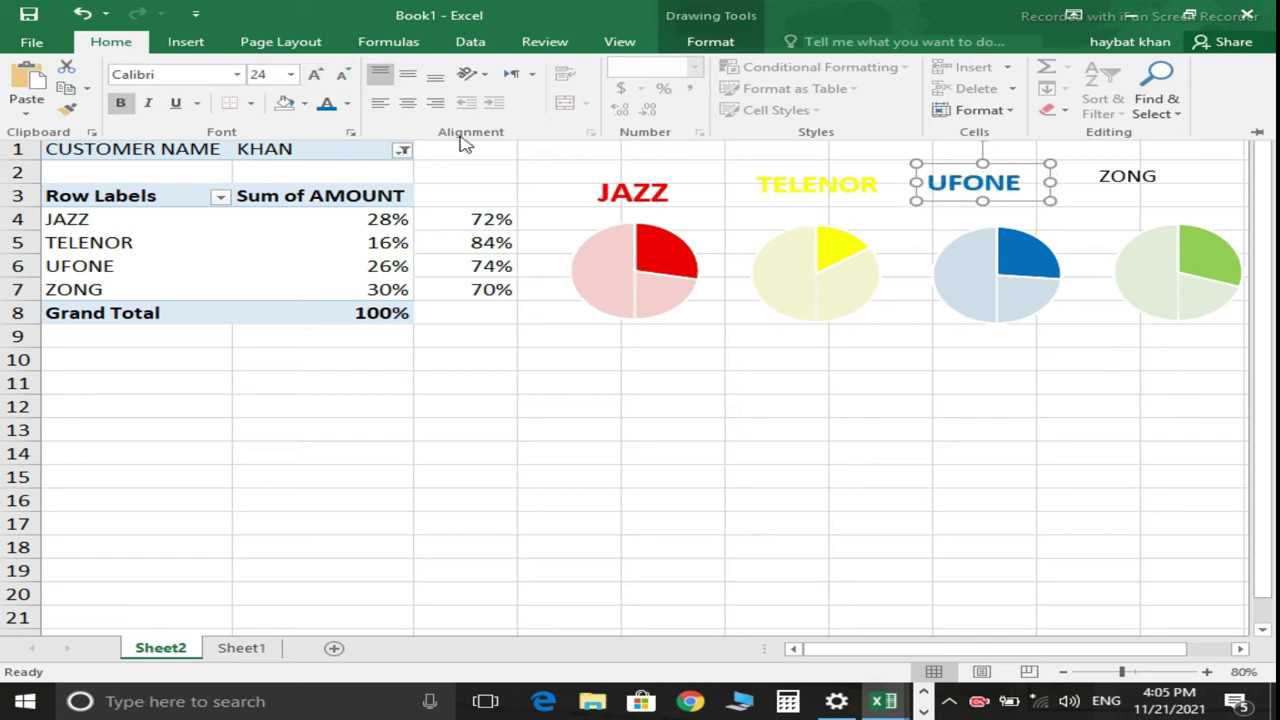
pyautogui.click(948, 165)
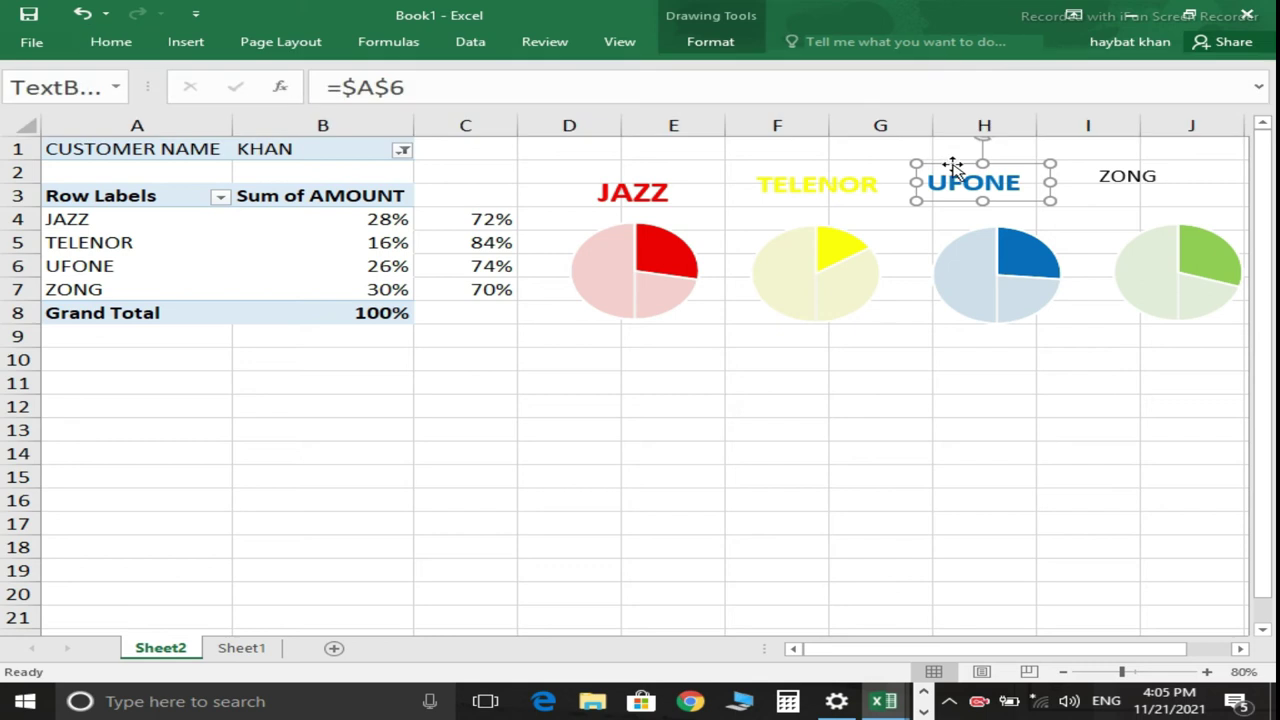
# Shift UFONE right; make ZONG centred, size 24, bold and green, nudged slightly right.
pyautogui.moveTo(959, 165); pyautogui.dragTo(974, 166)
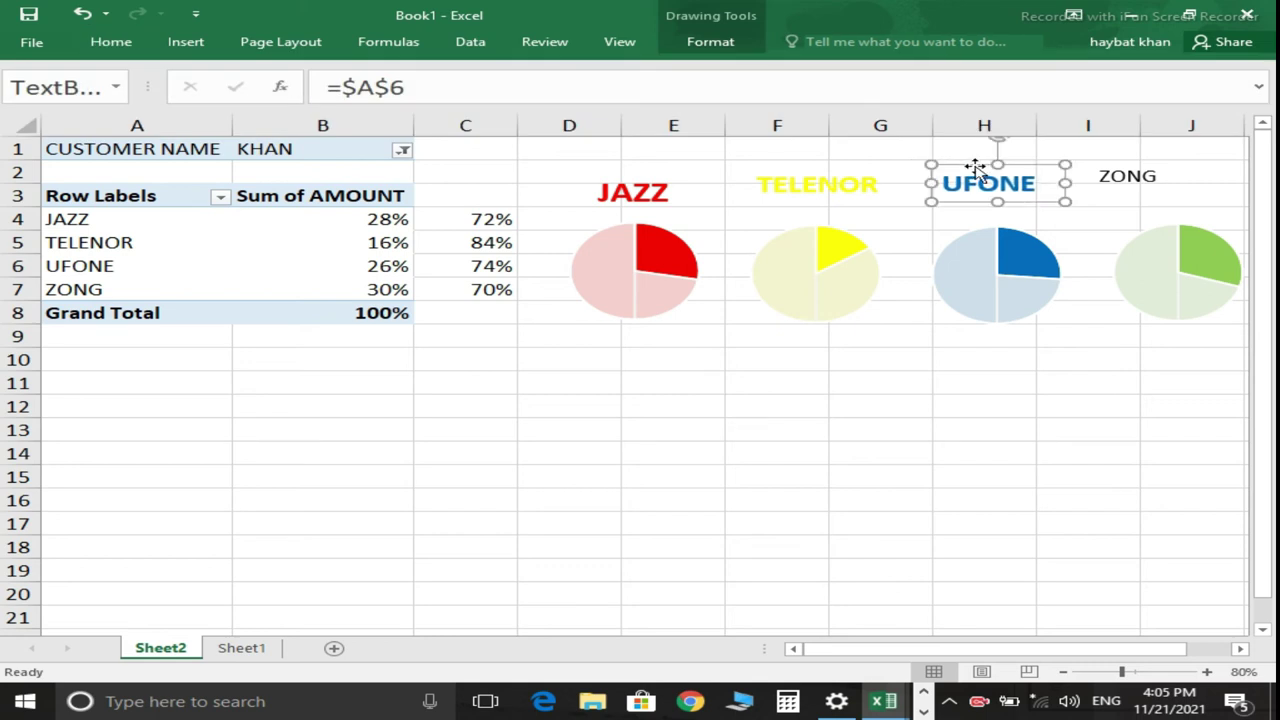
pyautogui.click(1135, 180)
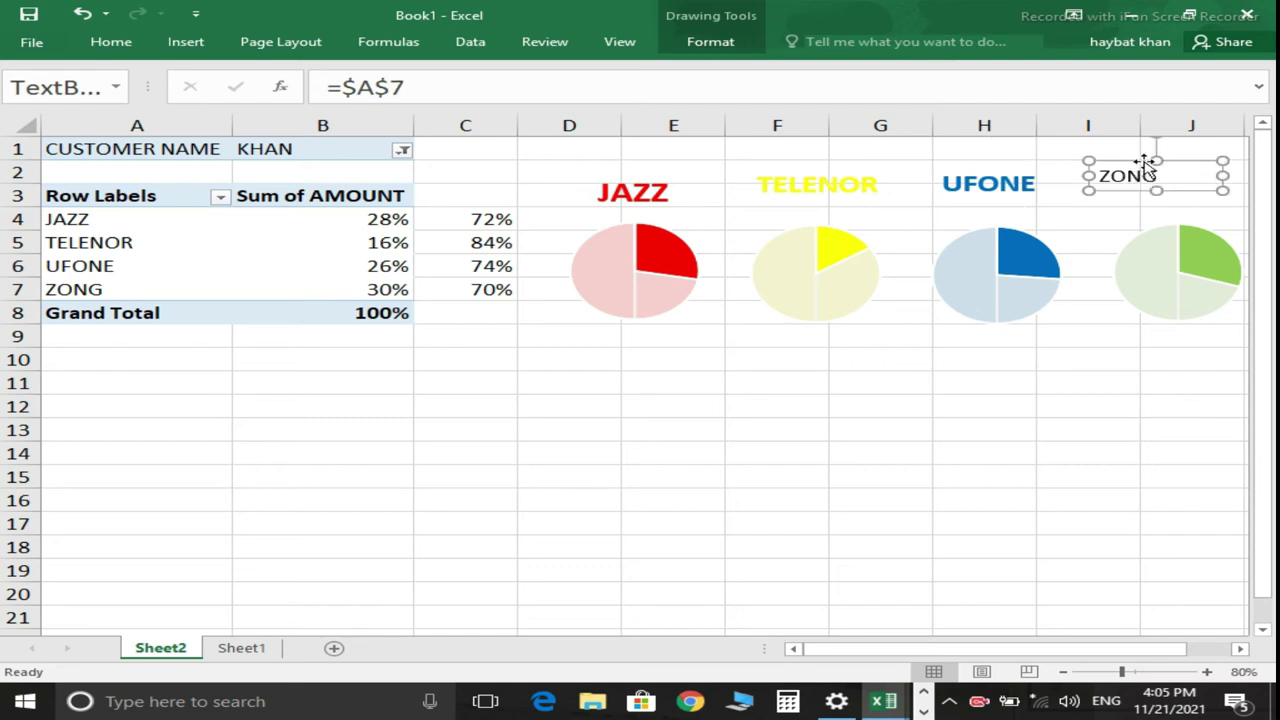
pyautogui.click(118, 43)
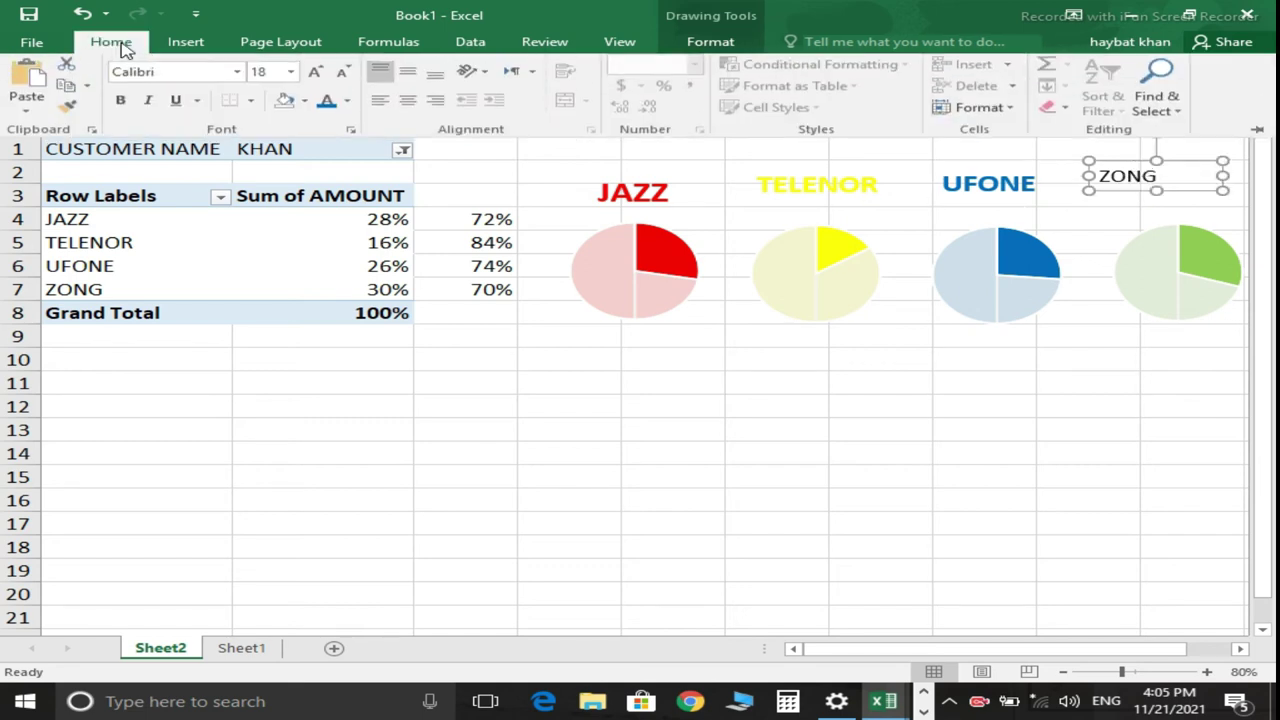
pyautogui.click(408, 103)
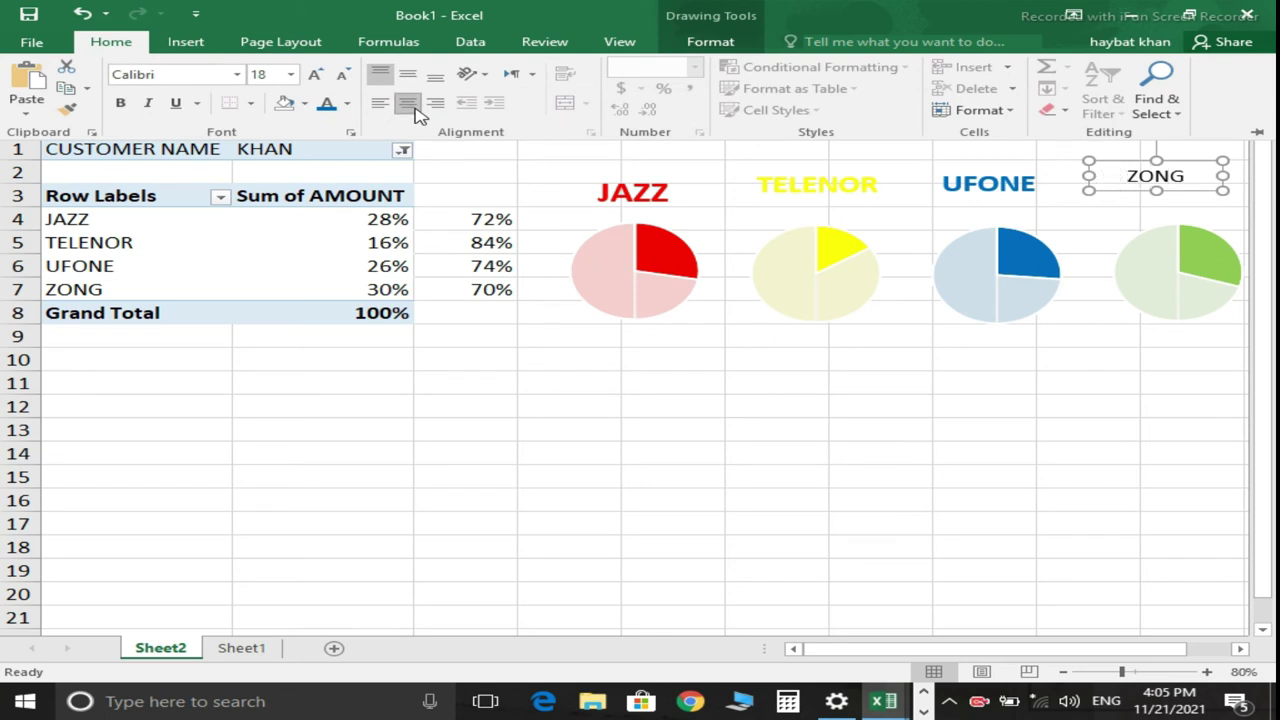
pyautogui.click(316, 76)
pyautogui.click(316, 77)
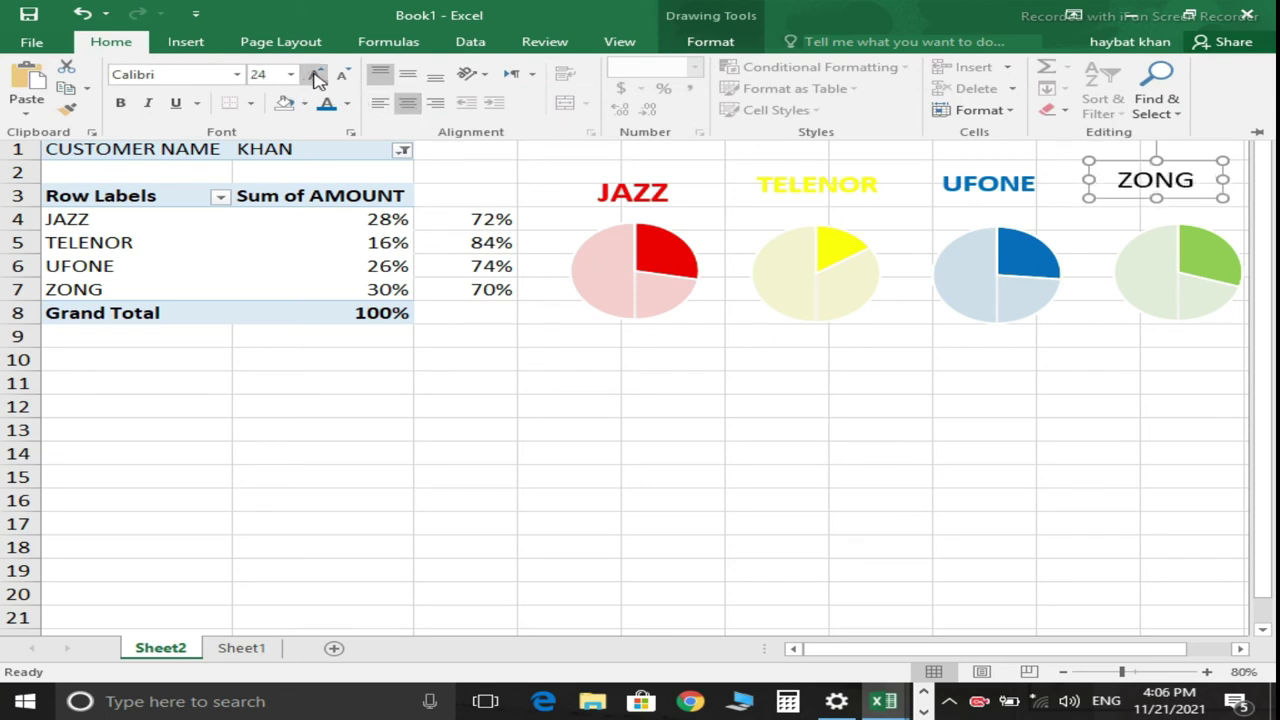
pyautogui.click(125, 107)
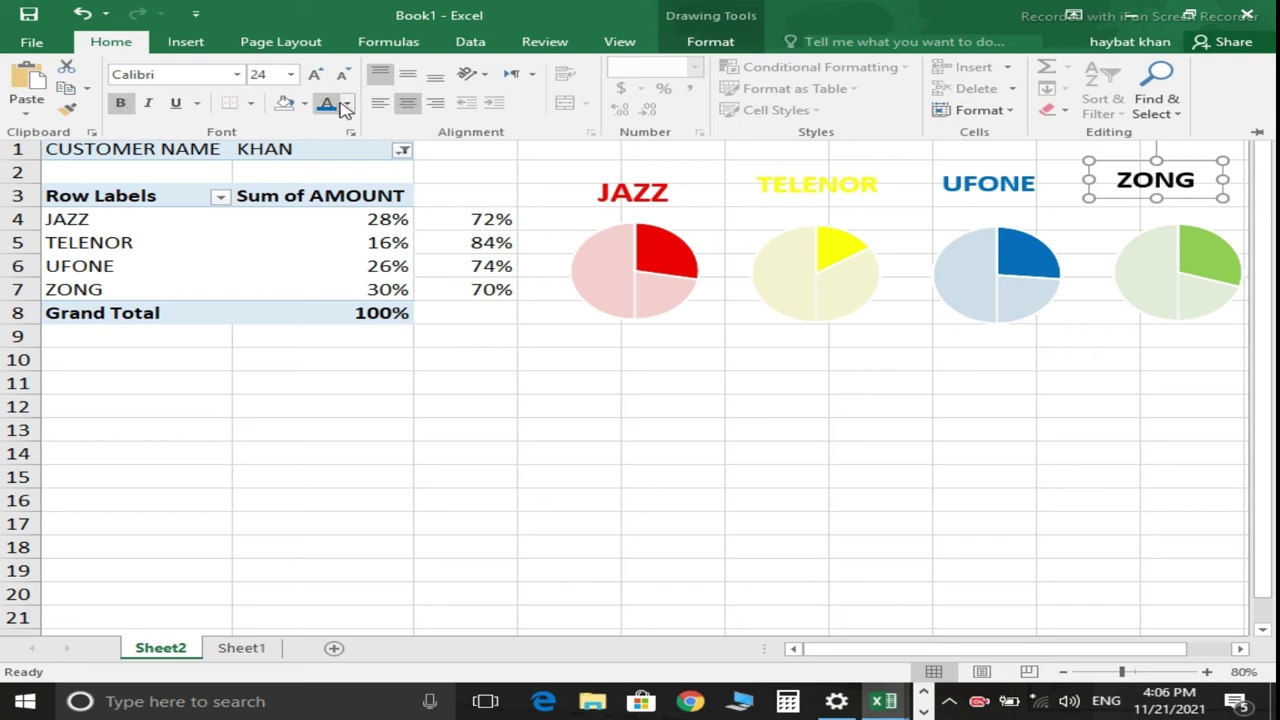
pyautogui.click(347, 105)
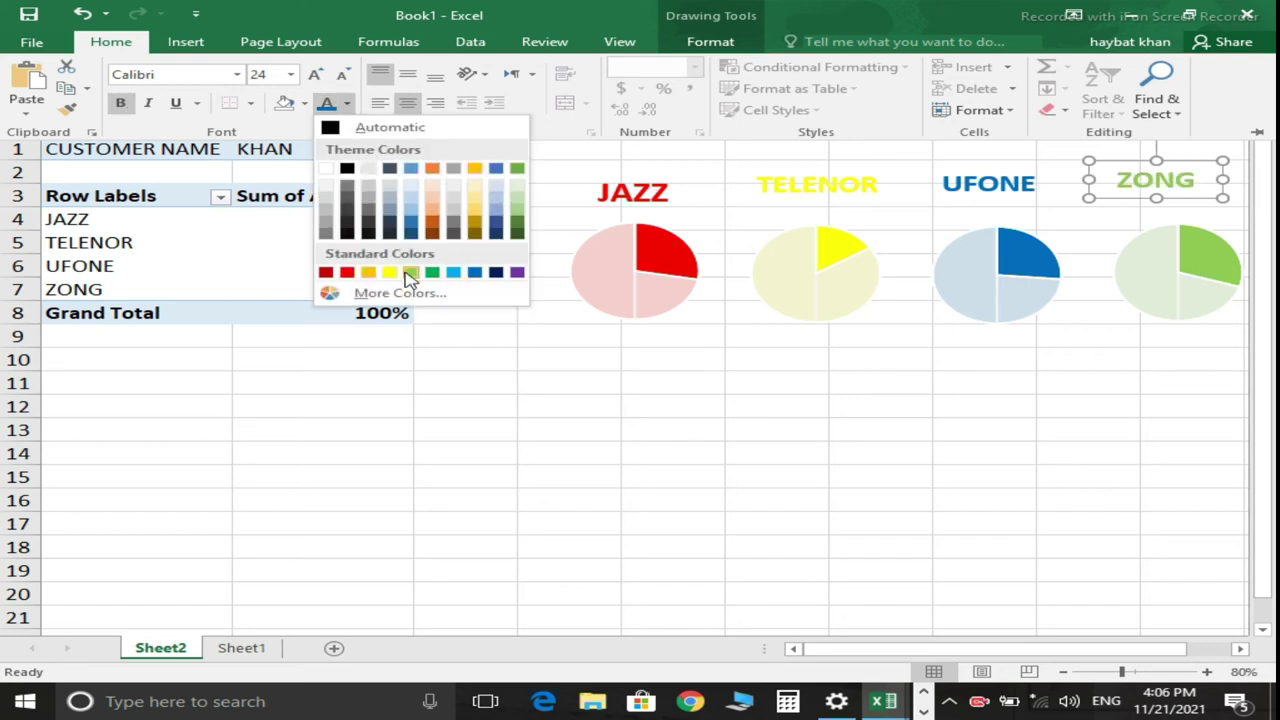
pyautogui.click(412, 274)
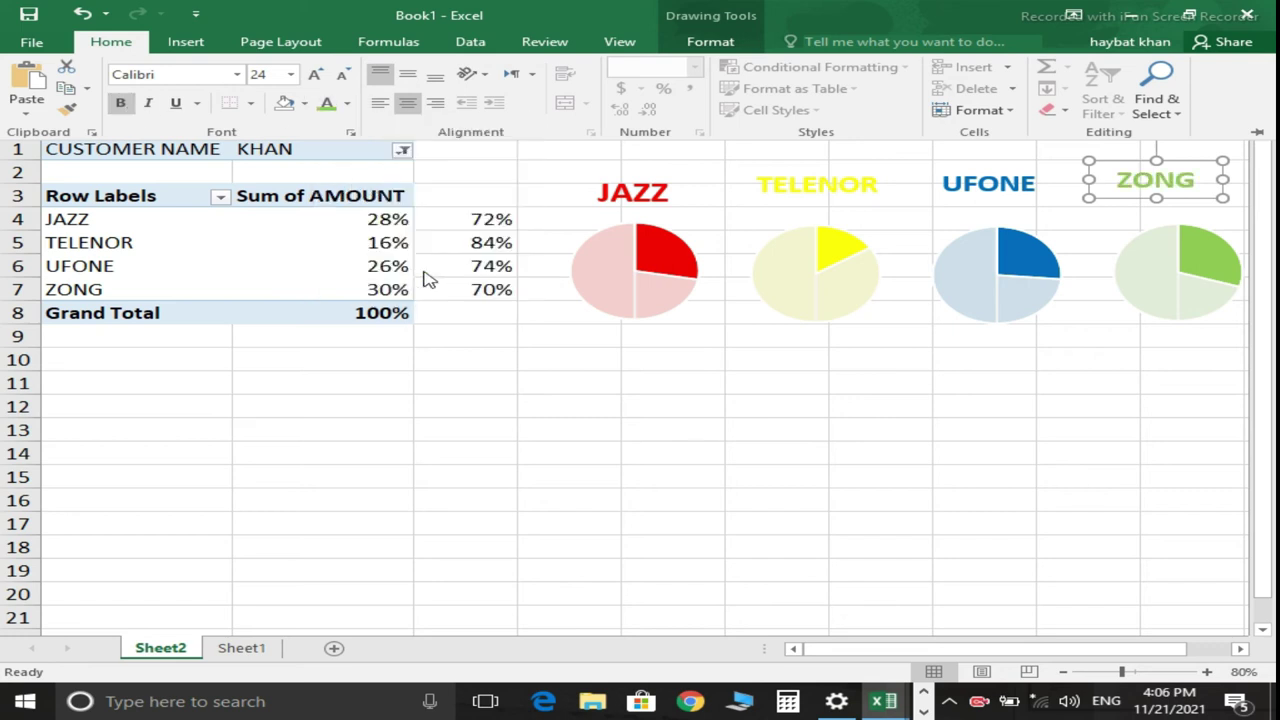
pyautogui.click(1130, 164)
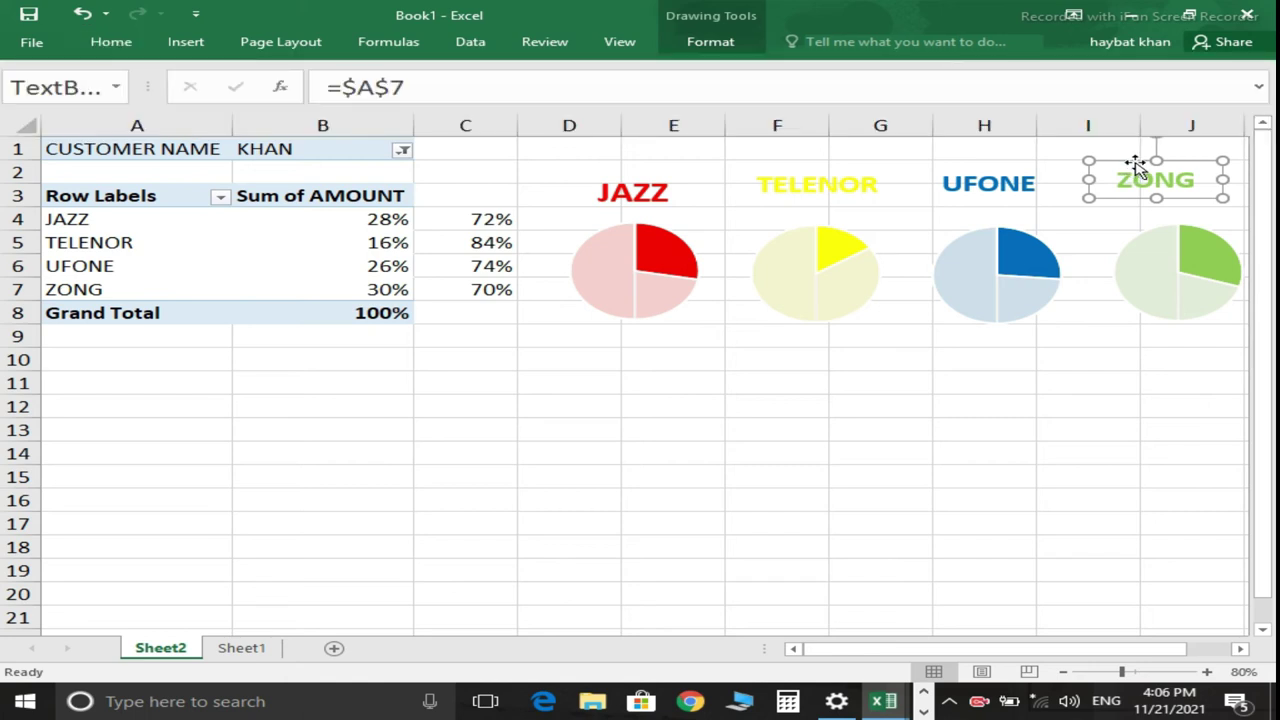
pyautogui.moveTo(1130, 164); pyautogui.dragTo(1140, 164)
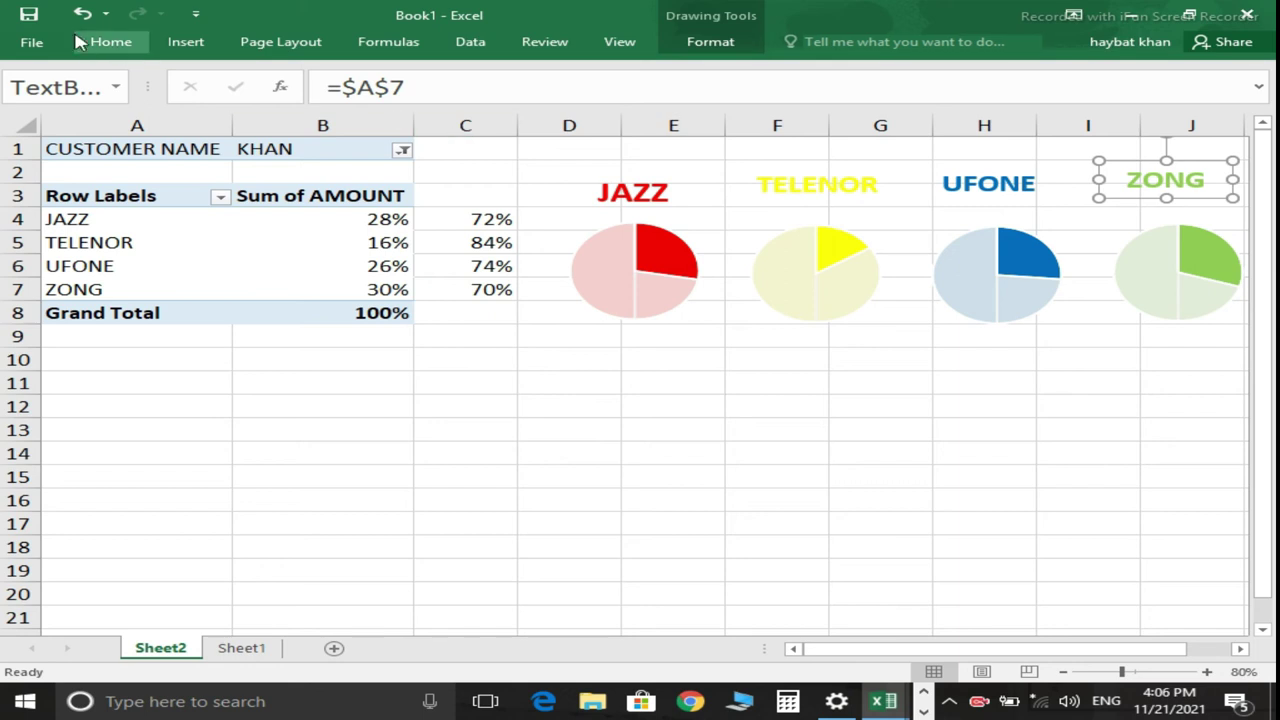
# Draw a new text box just below the JAZZ pie.
pyautogui.click(108, 42)
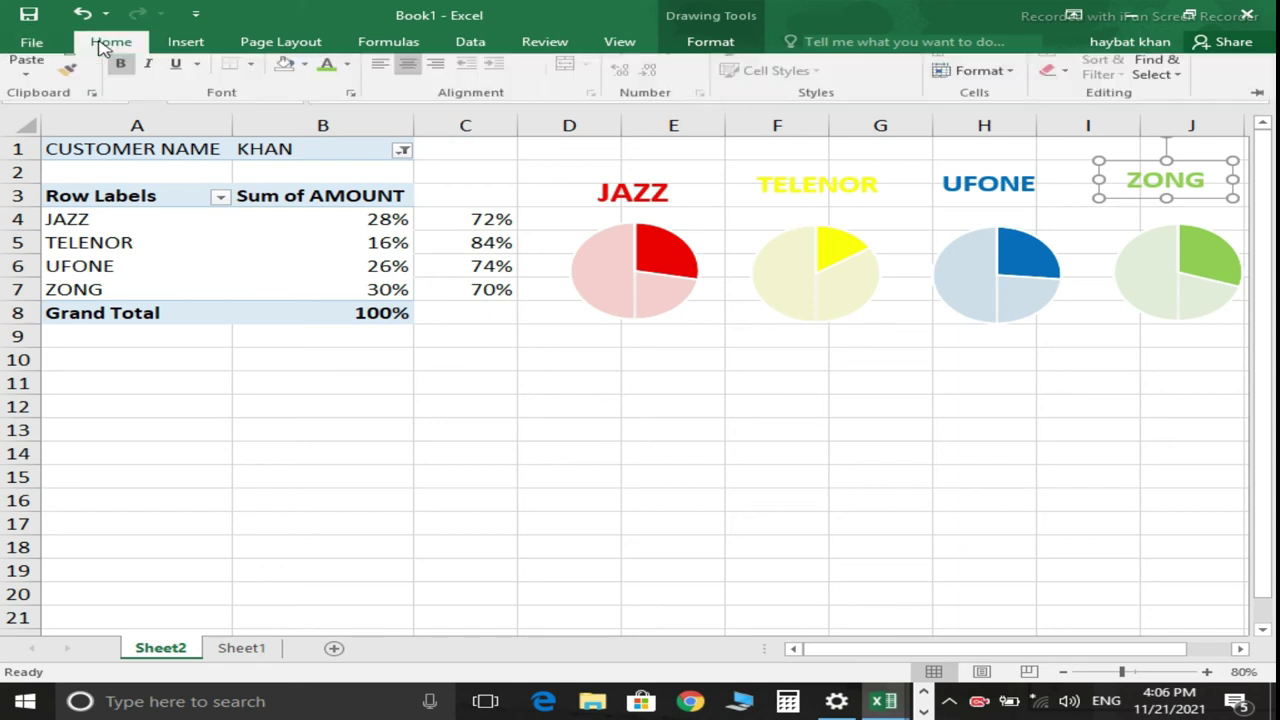
pyautogui.click(186, 42)
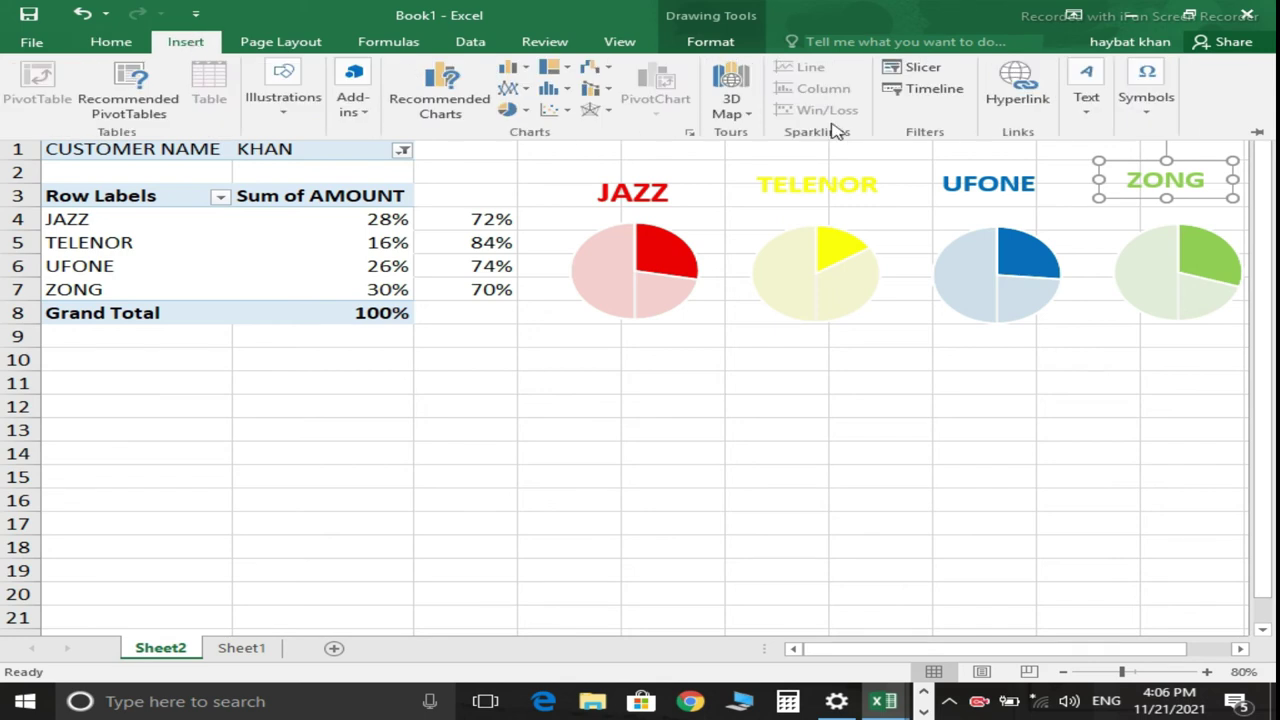
pyautogui.click(1084, 82)
pyautogui.click(988, 172)
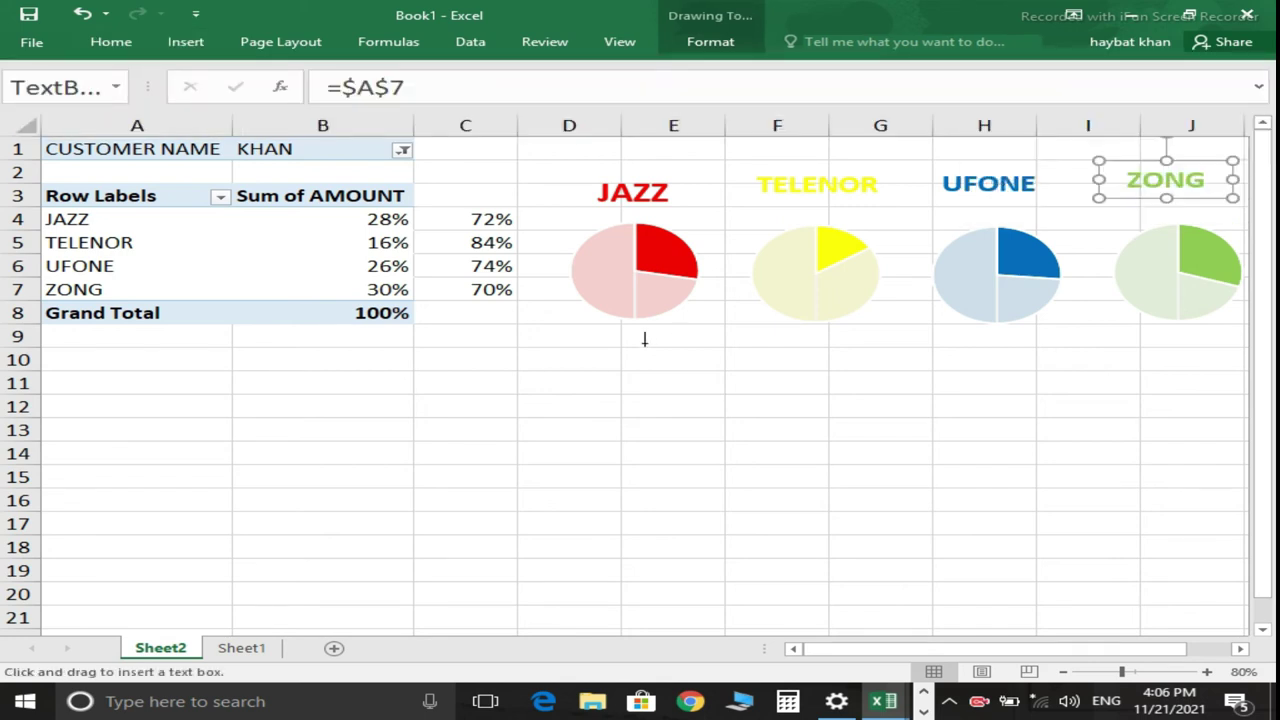
pyautogui.moveTo(576, 358); pyautogui.dragTo(689, 396)
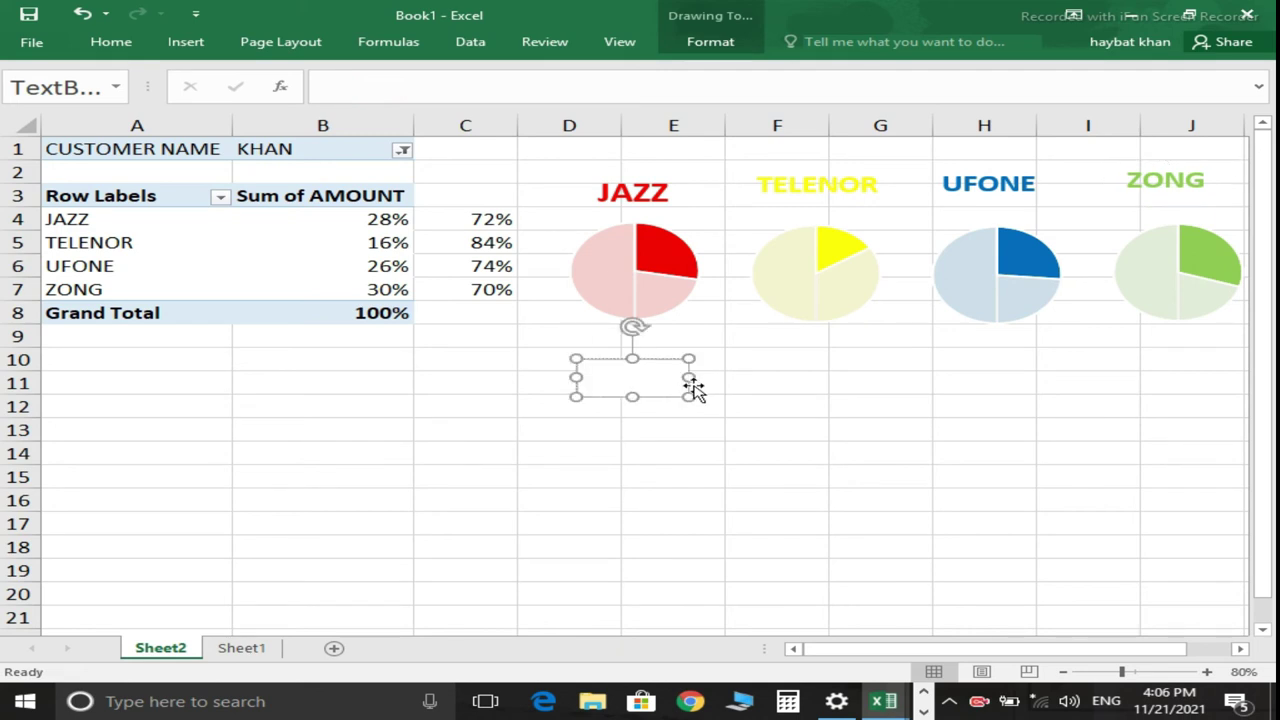
# Link the box to =b4 so it shows 28%, then copy it under the other pies.
pyautogui.click(349, 82)
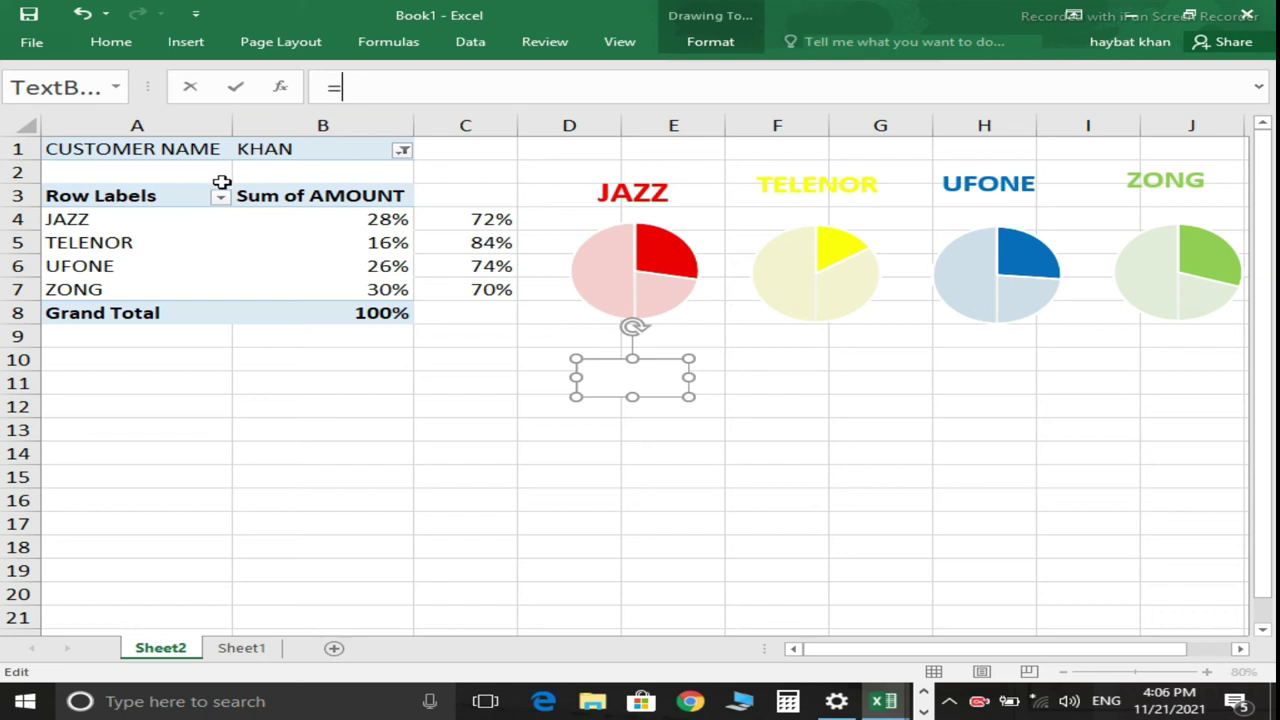
pyautogui.click(296, 216)
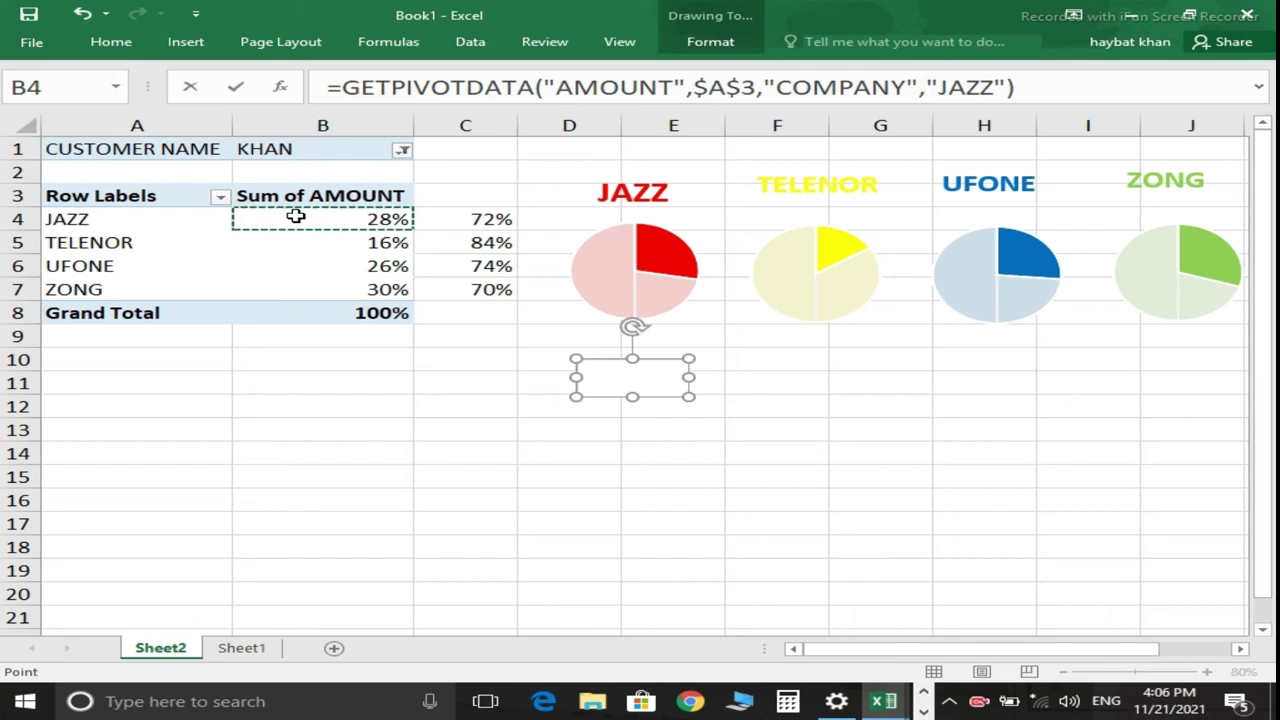
pyautogui.press('Escape')
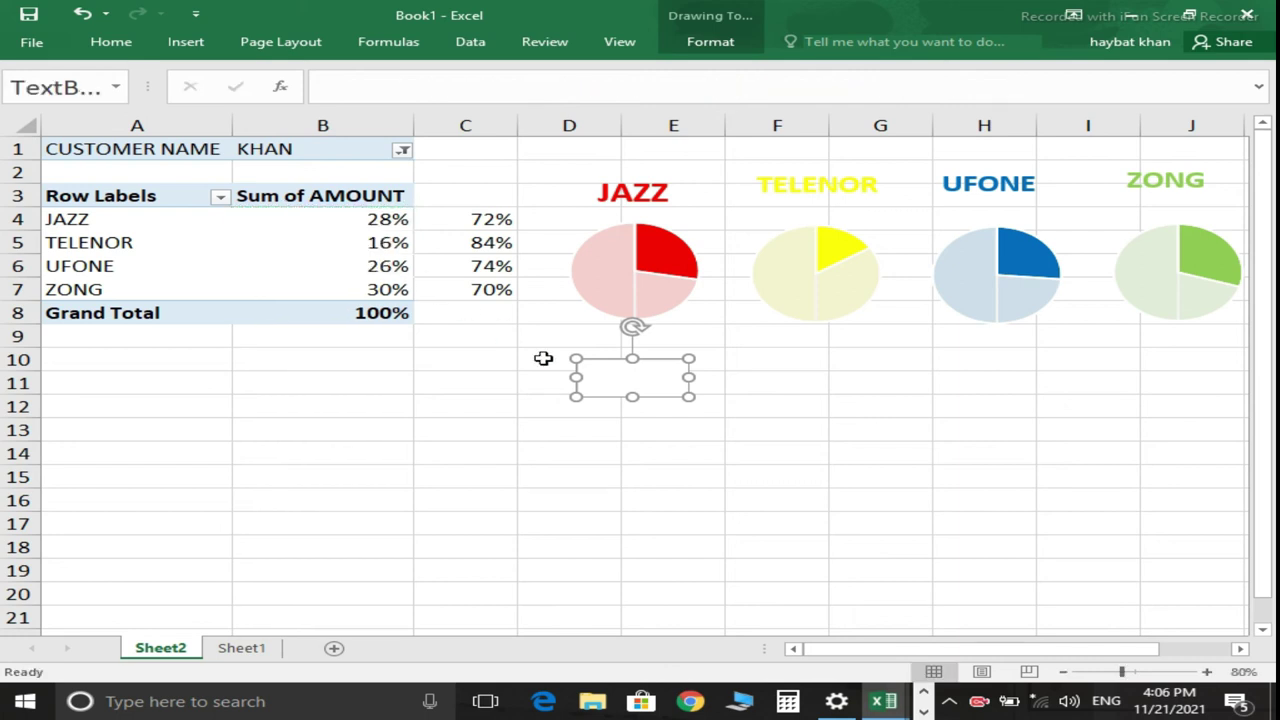
pyautogui.click(354, 93)
pyautogui.write('=')
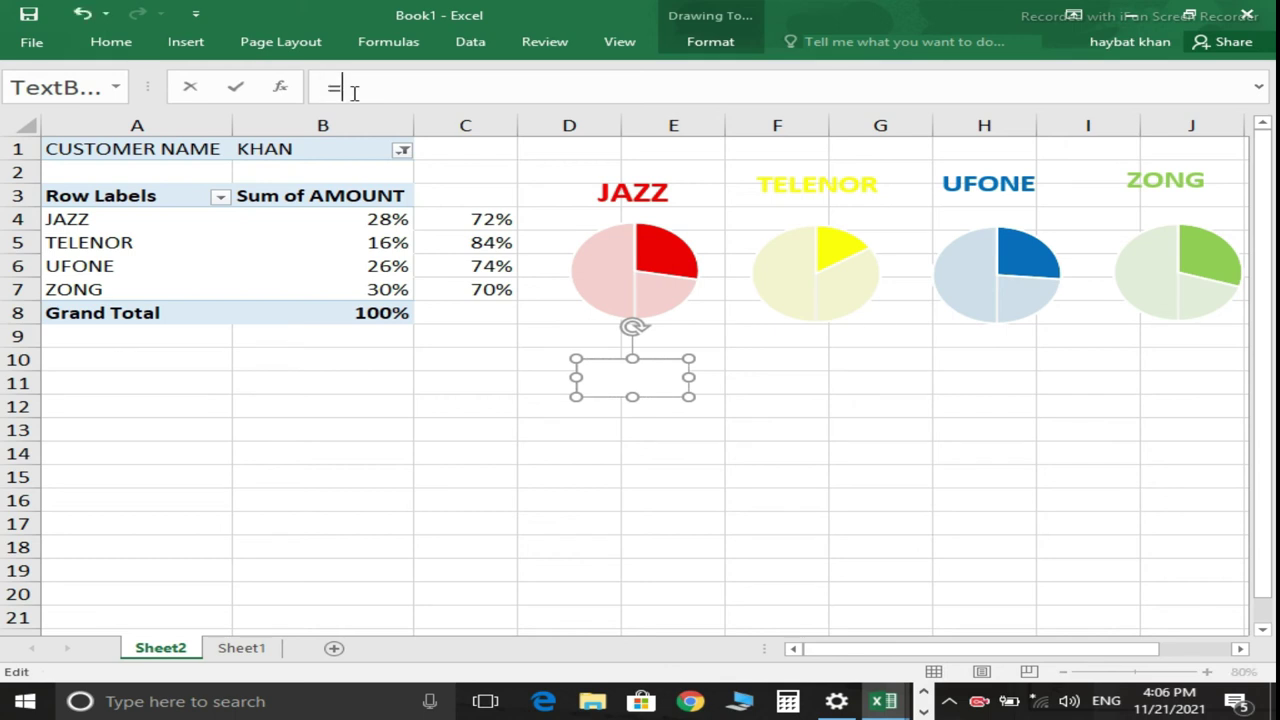
pyautogui.write('b4')
pyautogui.press('Return')
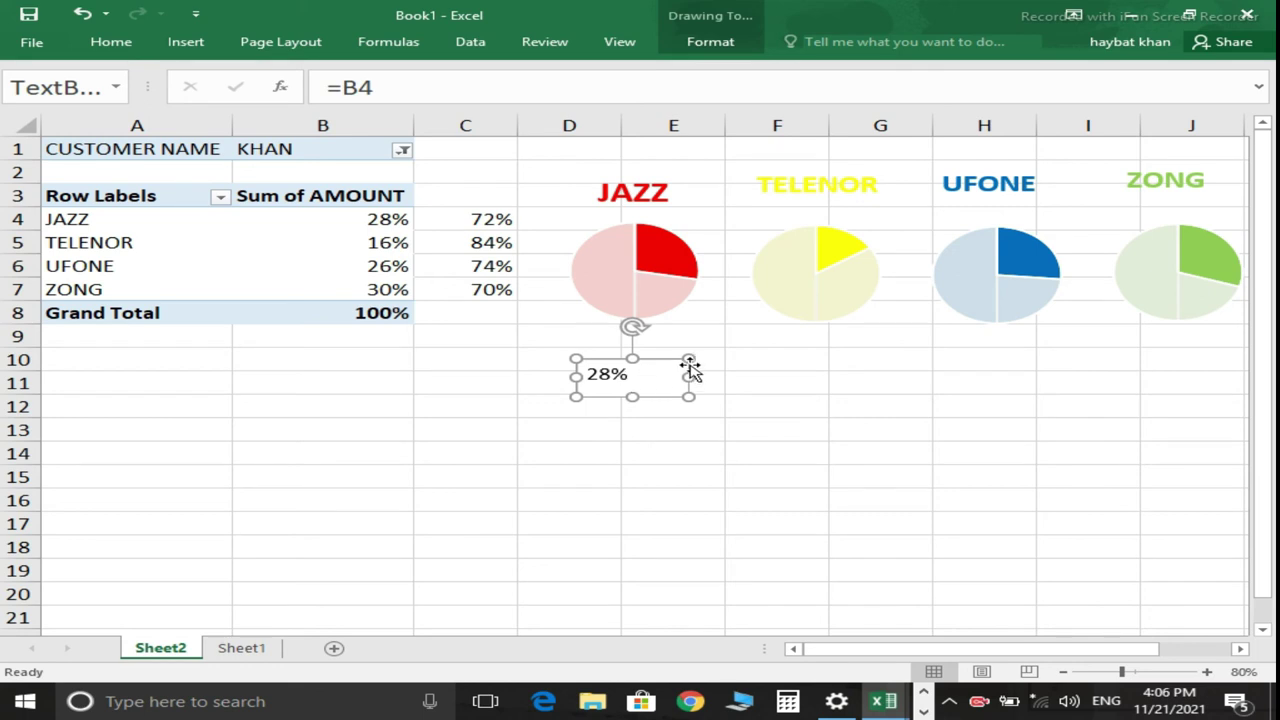
pyautogui.moveTo(697, 375); pyautogui.dragTo(1231, 354)
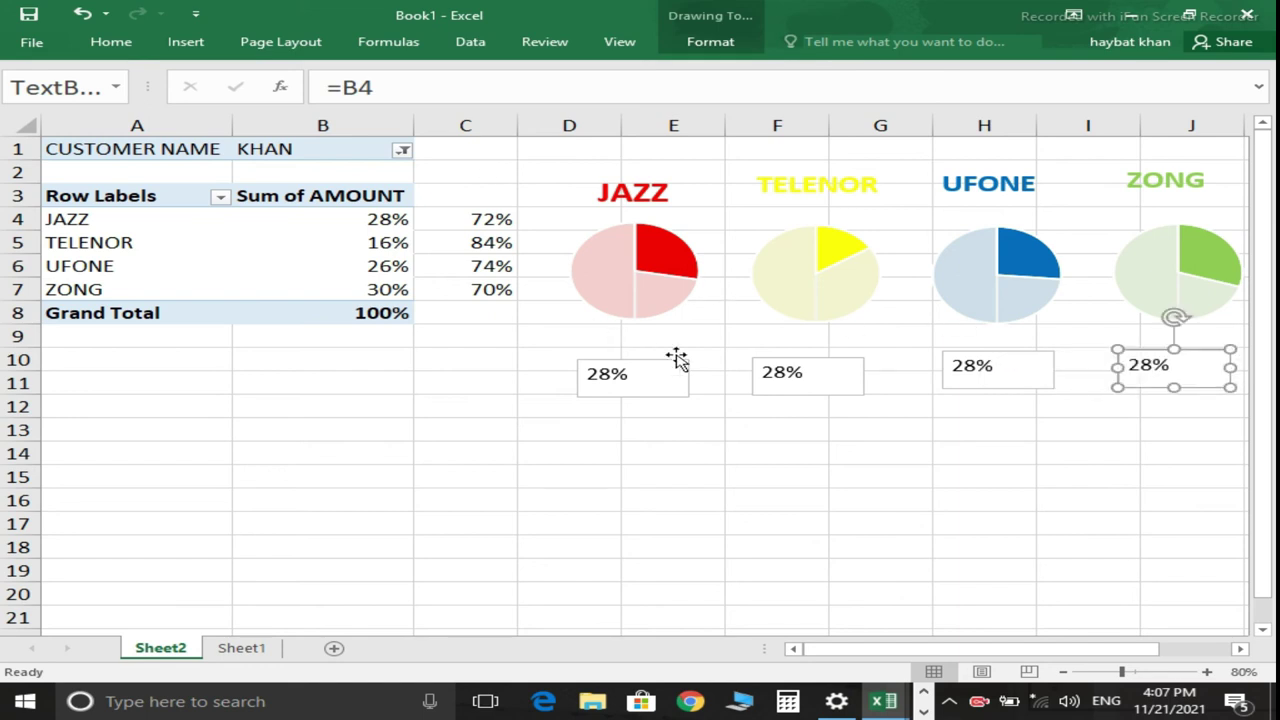
# Relink the TELENOR and UFONE percentage boxes to =B5 and =B6, showing 16% and 26%.
pyautogui.click(779, 369)
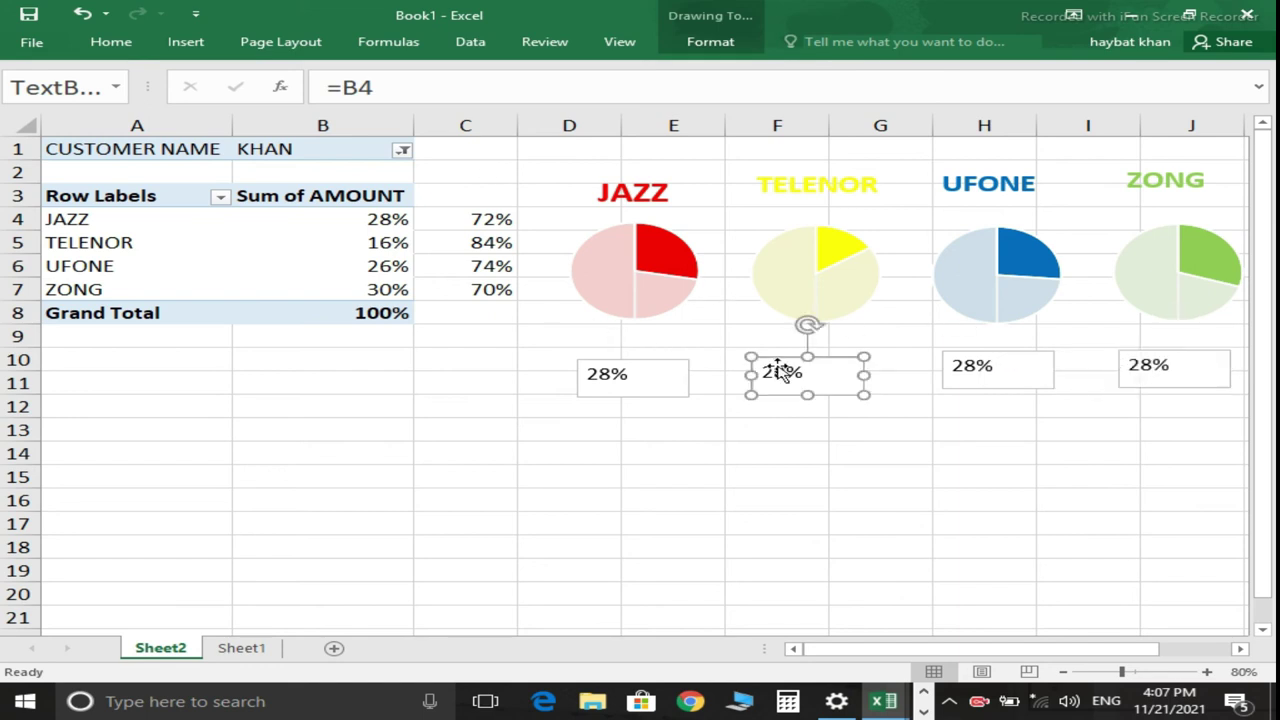
pyautogui.click(384, 85)
pyautogui.press('BackSpace')
pyautogui.write('5')
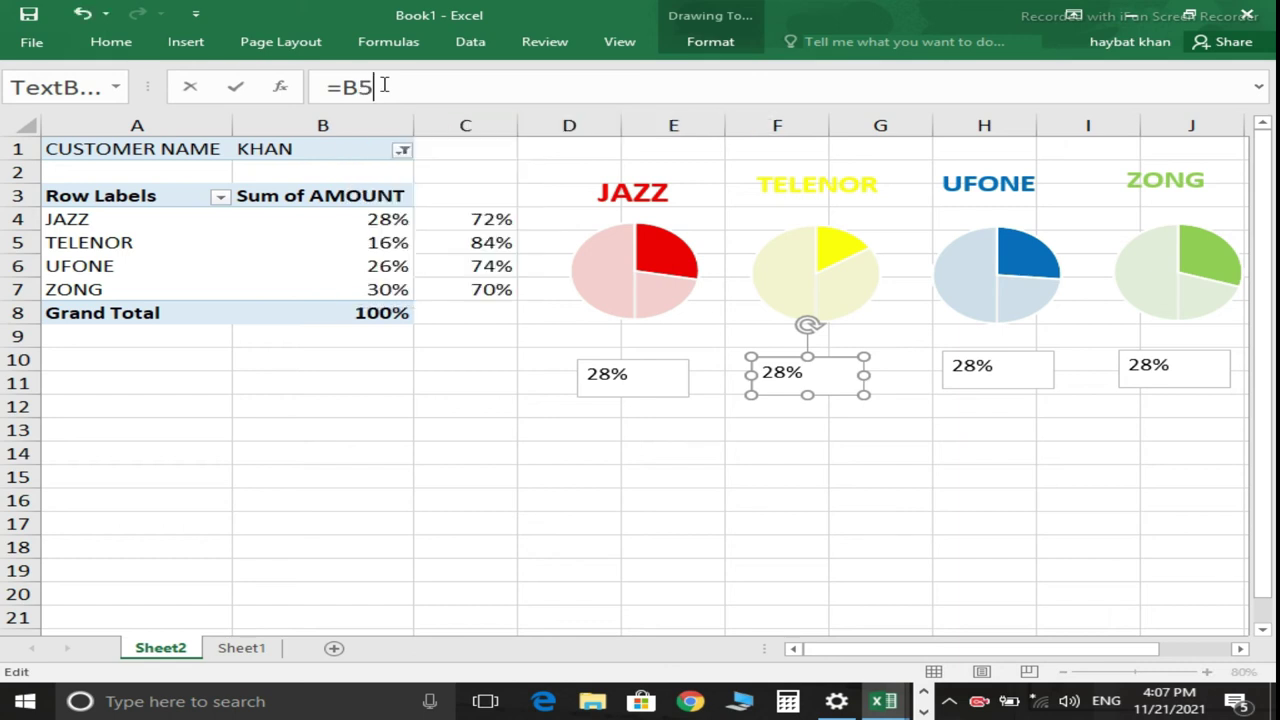
pyautogui.press('Return')
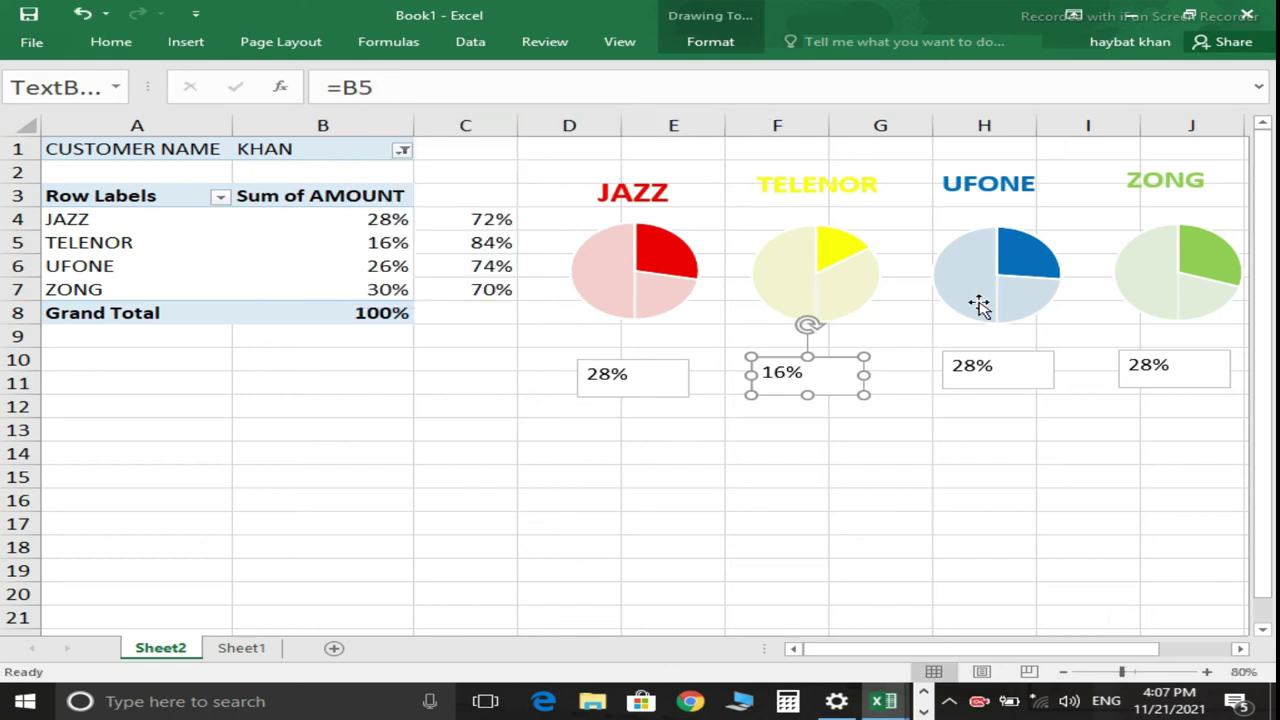
pyautogui.click(1008, 368)
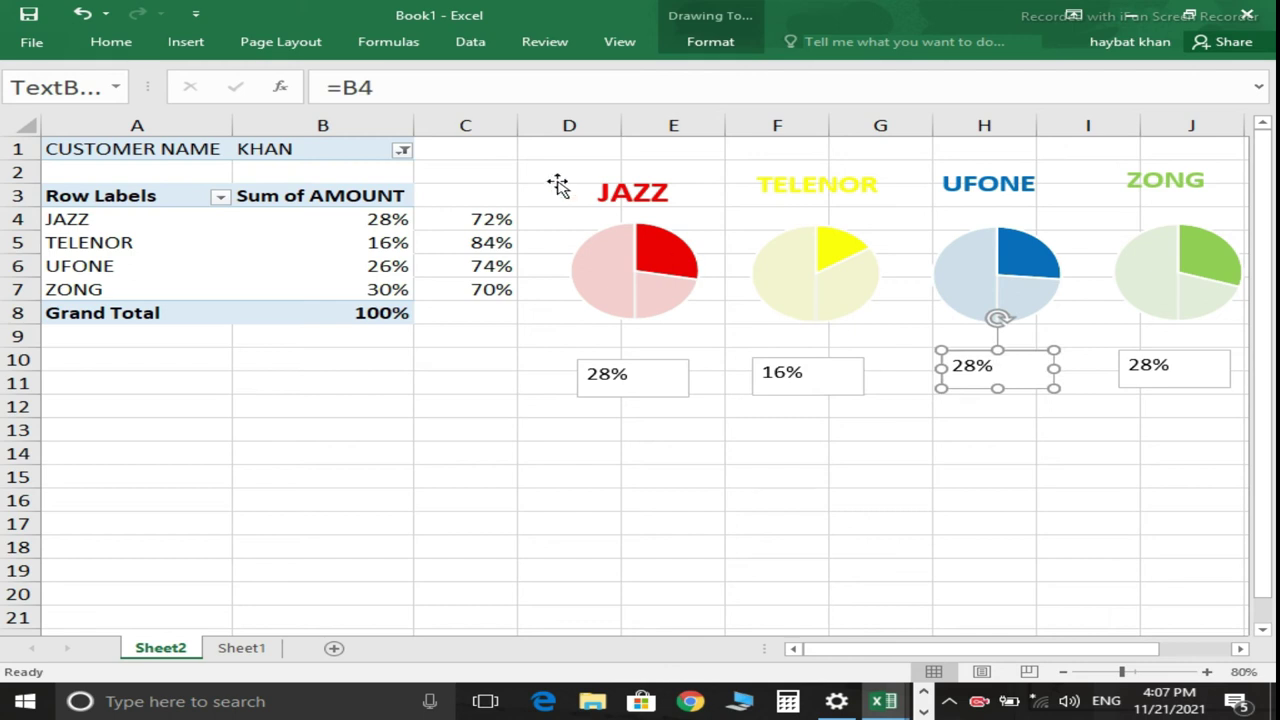
pyautogui.click(409, 81)
pyautogui.press('BackSpace')
pyautogui.write('6')
pyautogui.press('Return')
# Relink the ZONG percentage box to =B7 so it shows 30%.
pyautogui.click(1150, 372)
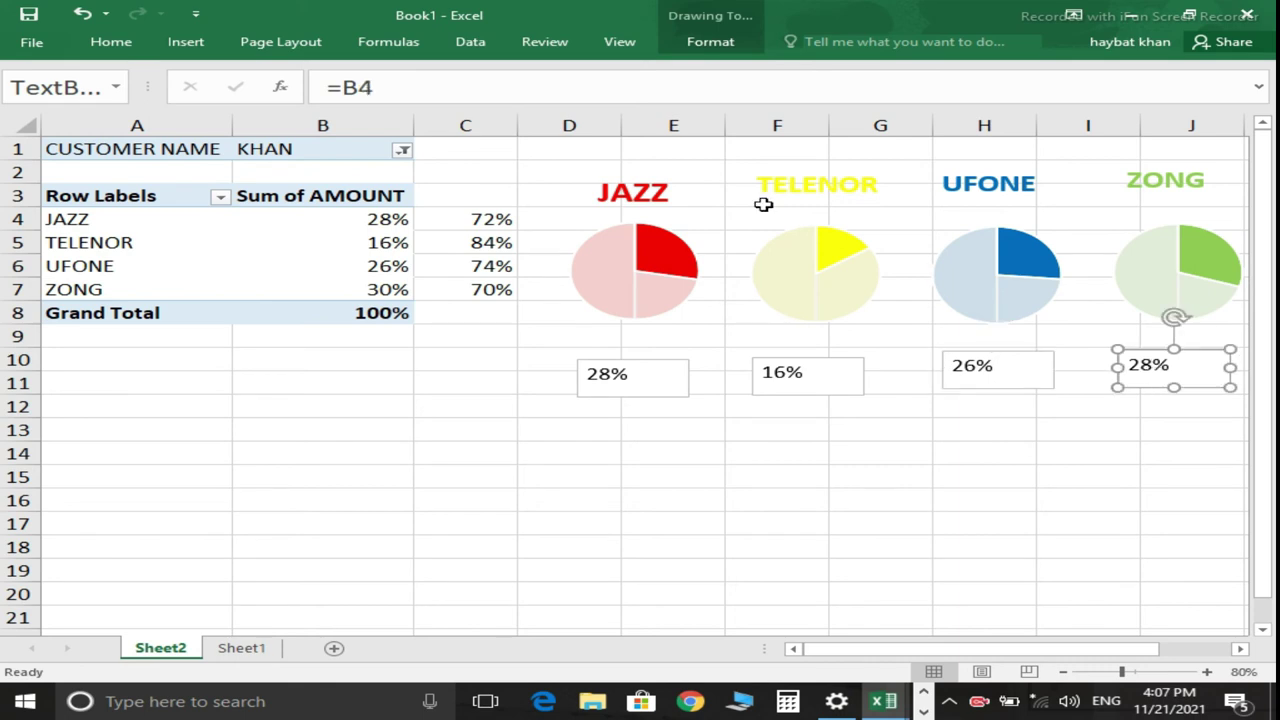
pyautogui.click(435, 91)
pyautogui.press('BackSpace')
pyautogui.write('7')
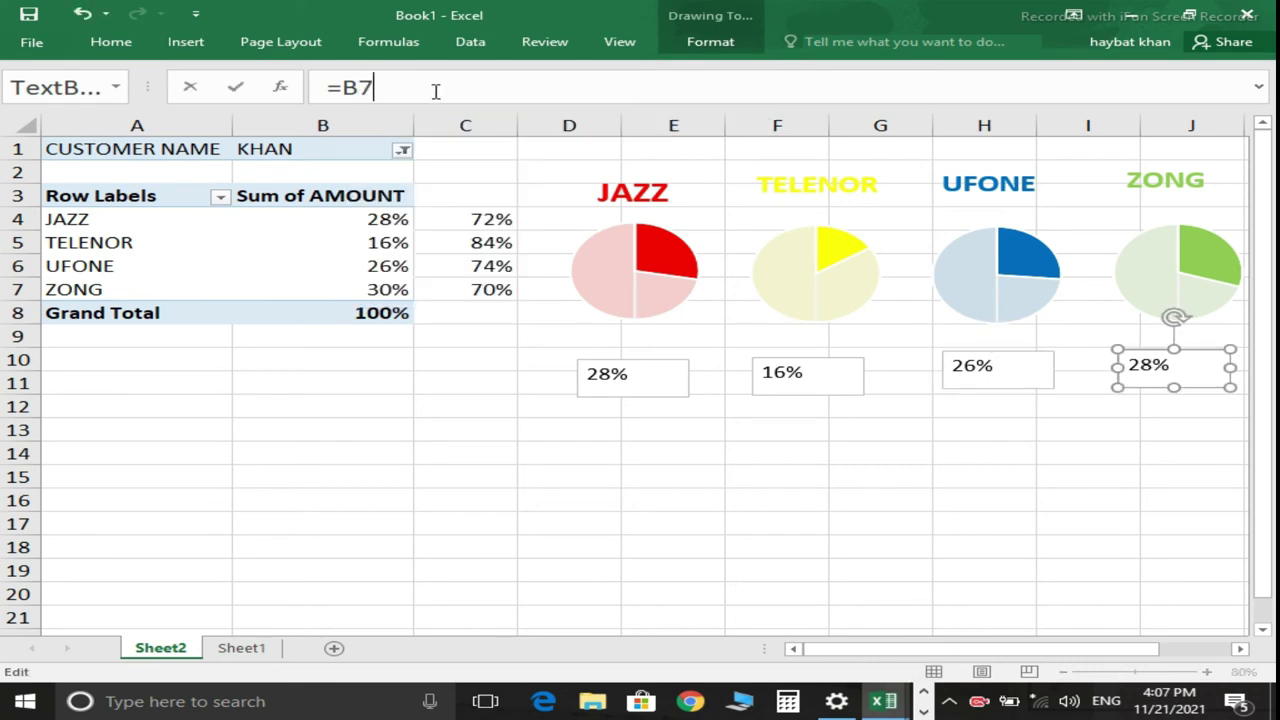
pyautogui.press('Return')
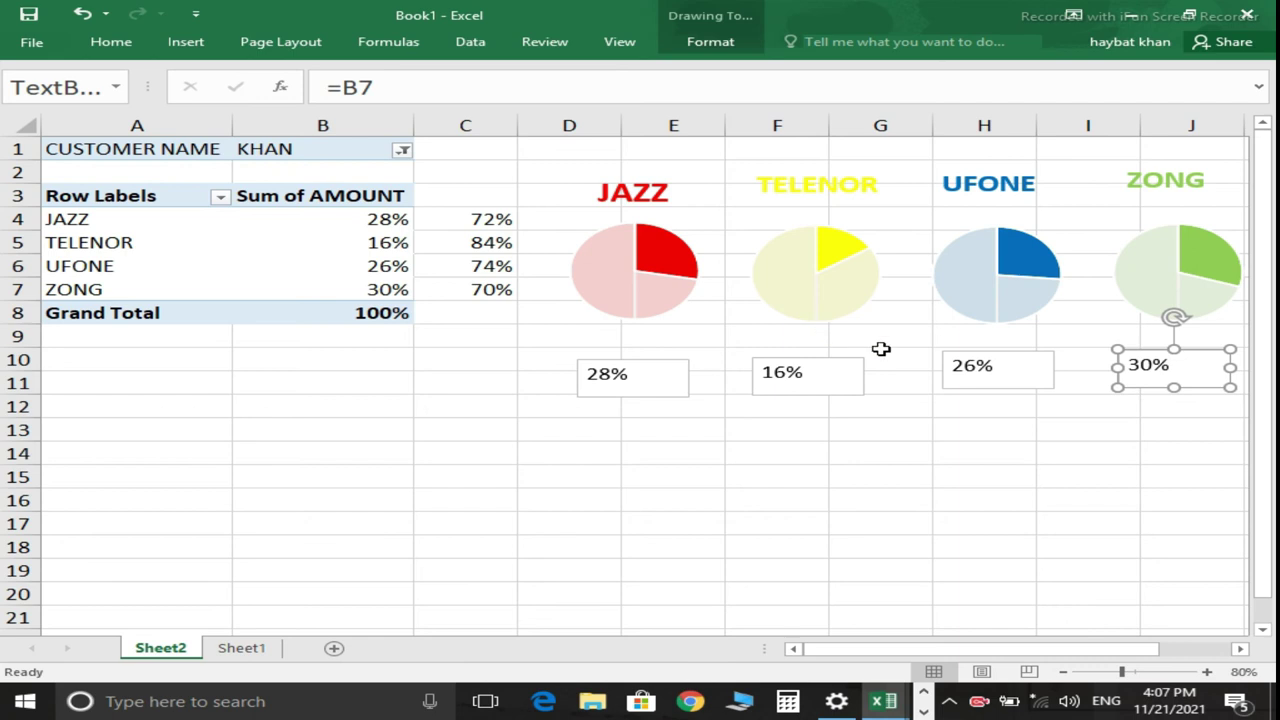
# Make the JAZZ percentage box centred, bold, size 28 and red.
pyautogui.click(610, 396)
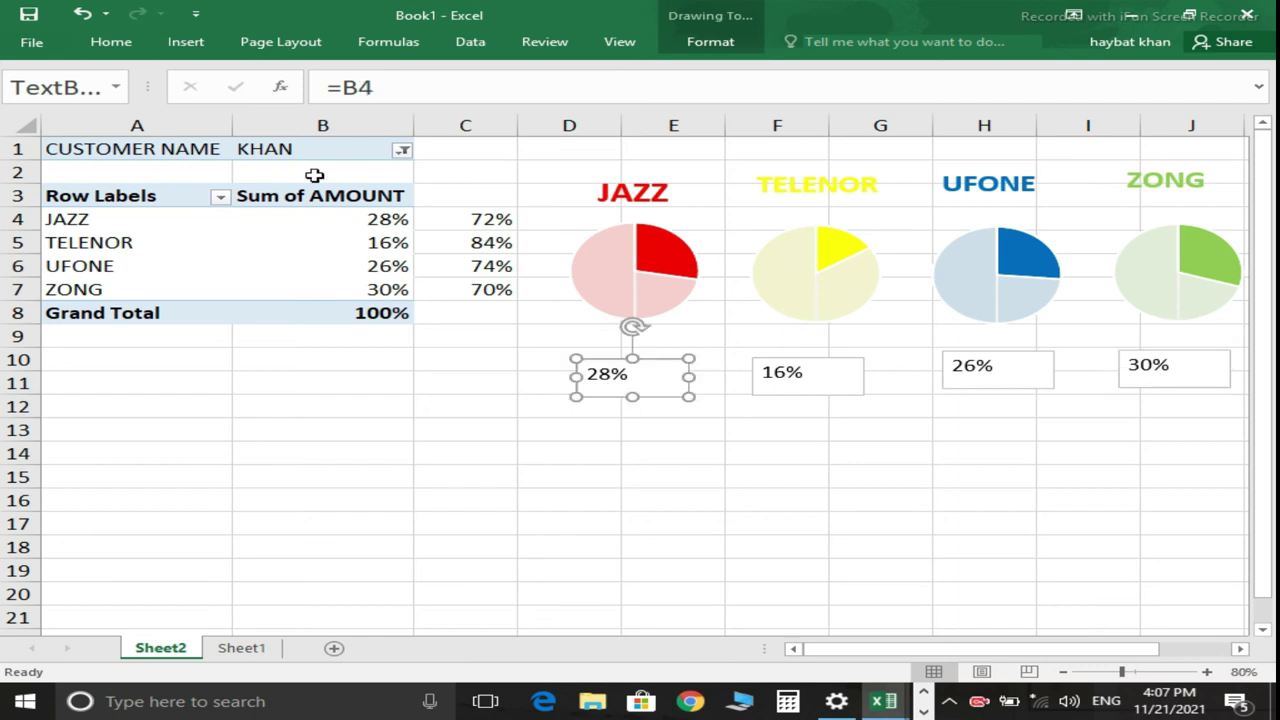
pyautogui.click(111, 42)
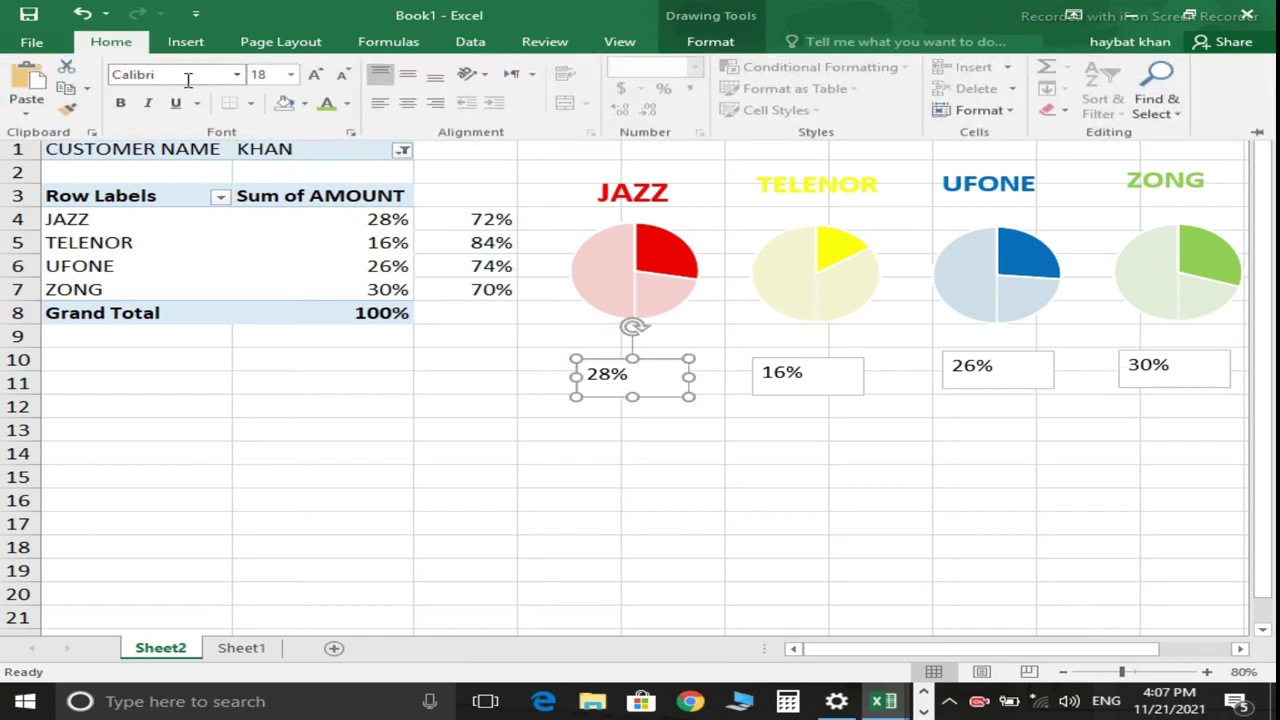
pyautogui.click(409, 106)
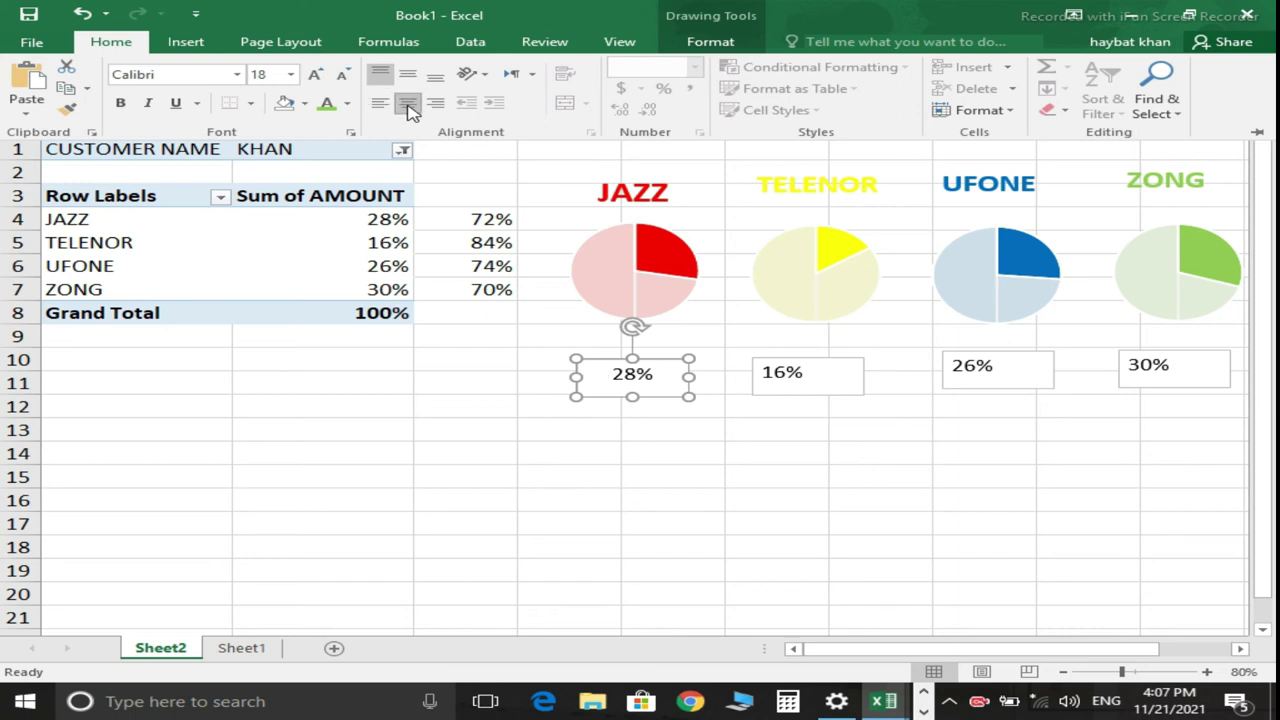
pyautogui.click(124, 110)
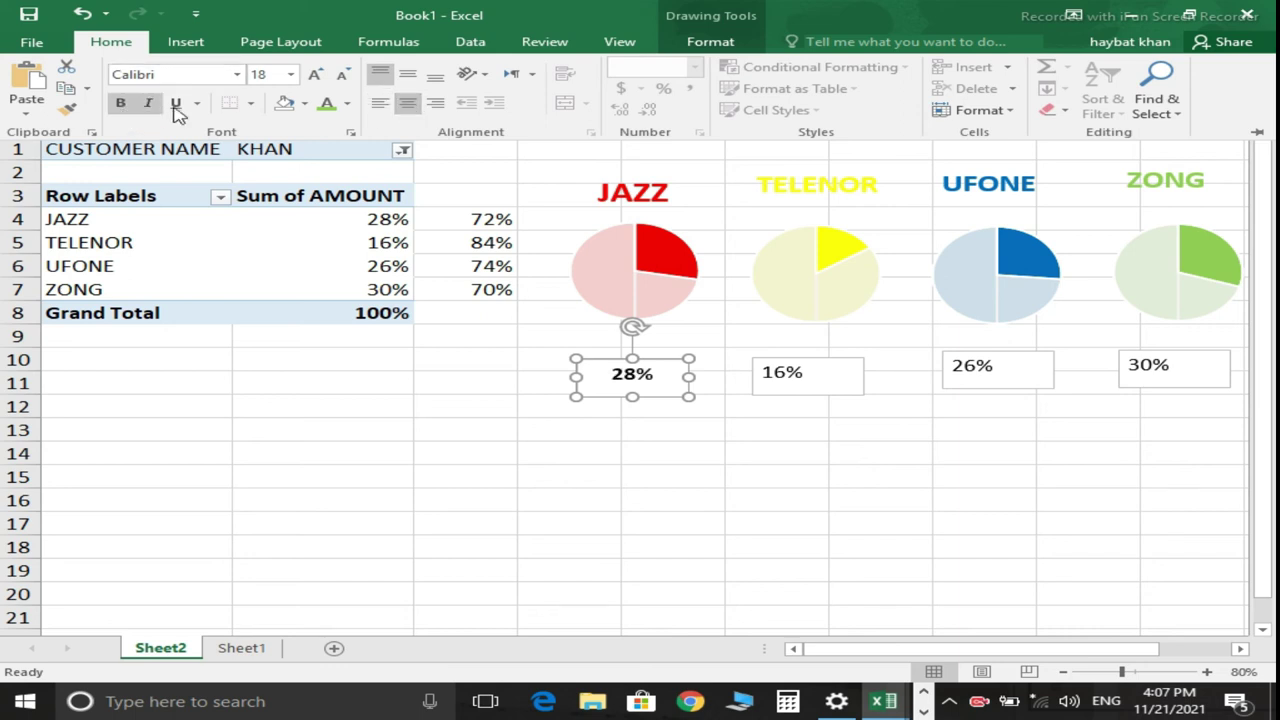
pyautogui.click(313, 76)
pyautogui.click(313, 76)
pyautogui.click(313, 76)
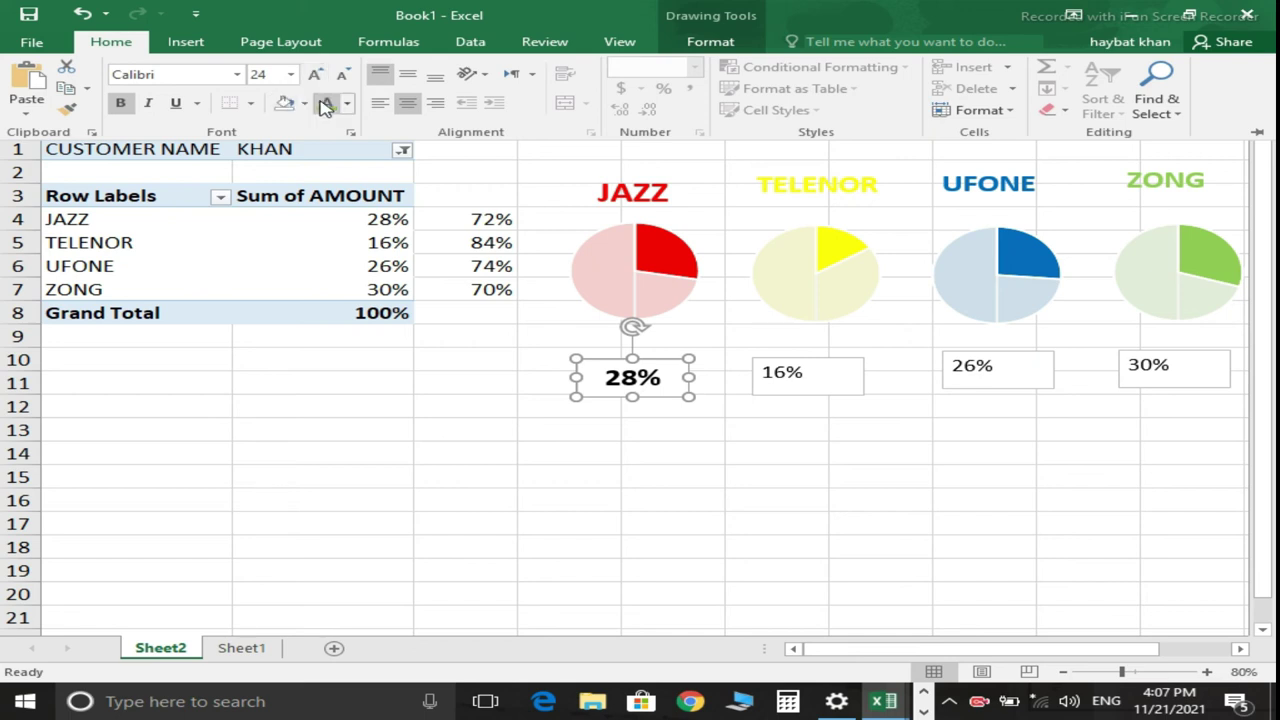
pyautogui.click(316, 78)
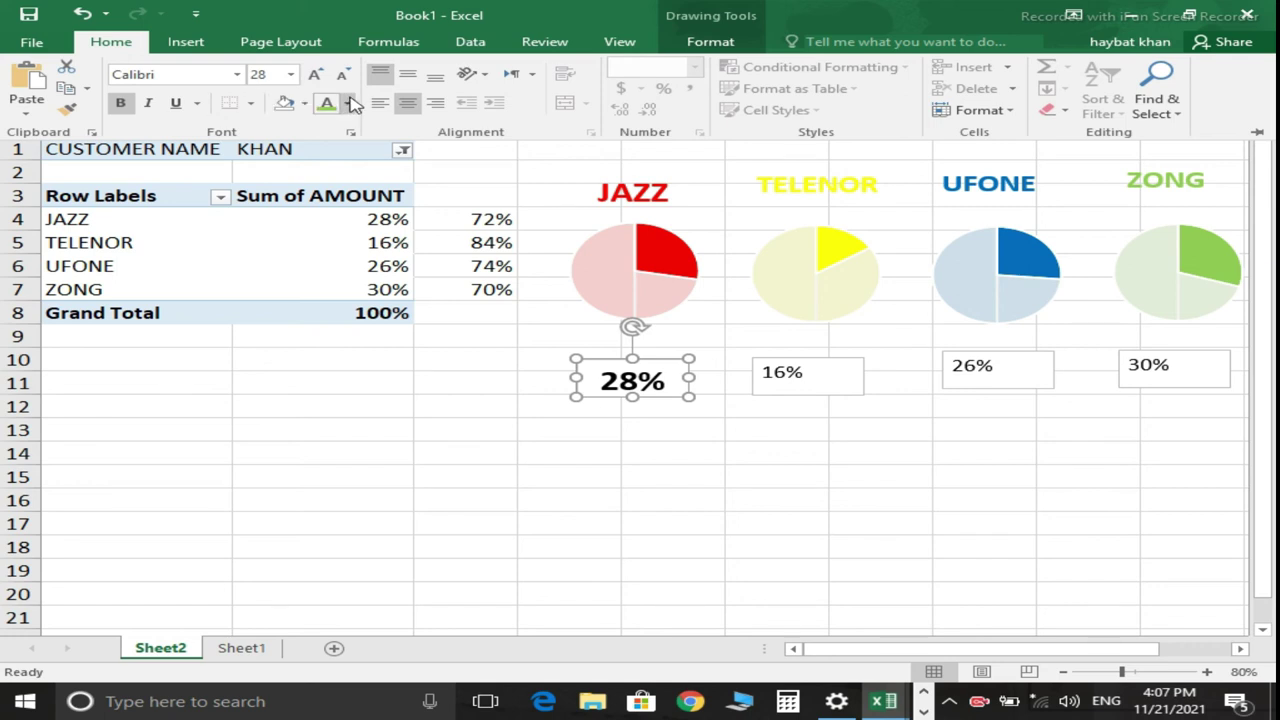
pyautogui.click(349, 104)
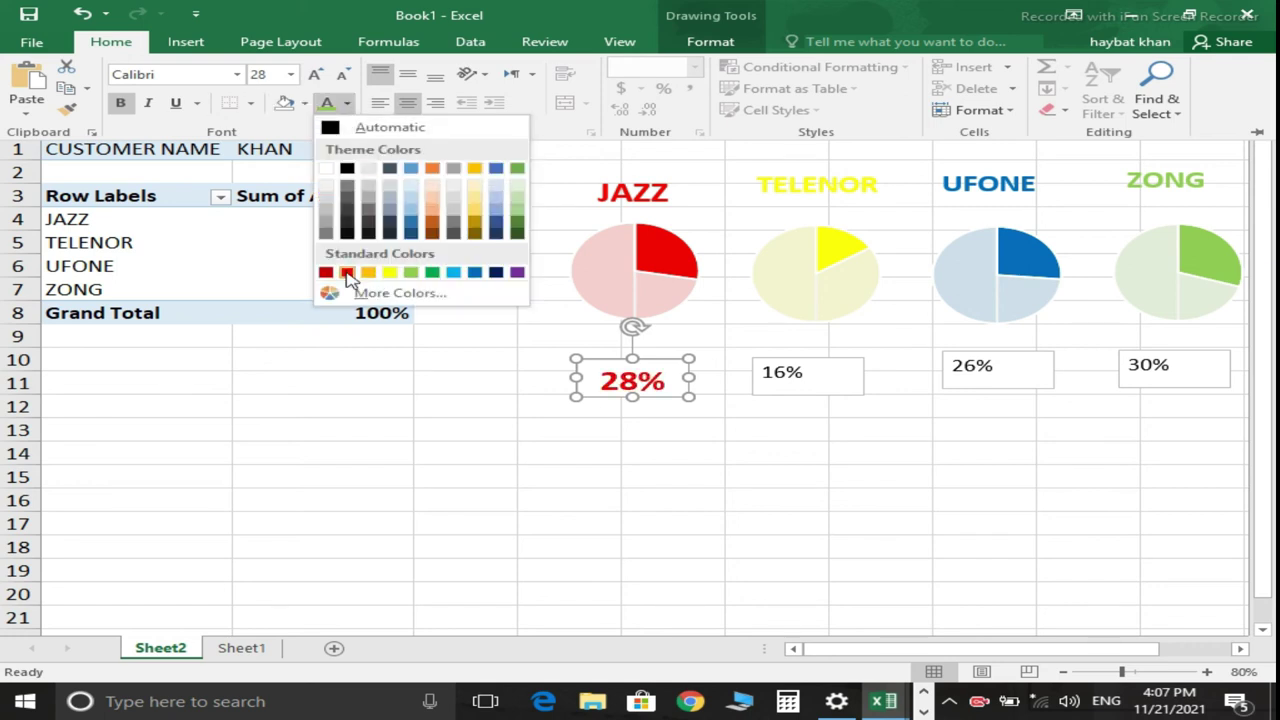
pyautogui.click(349, 274)
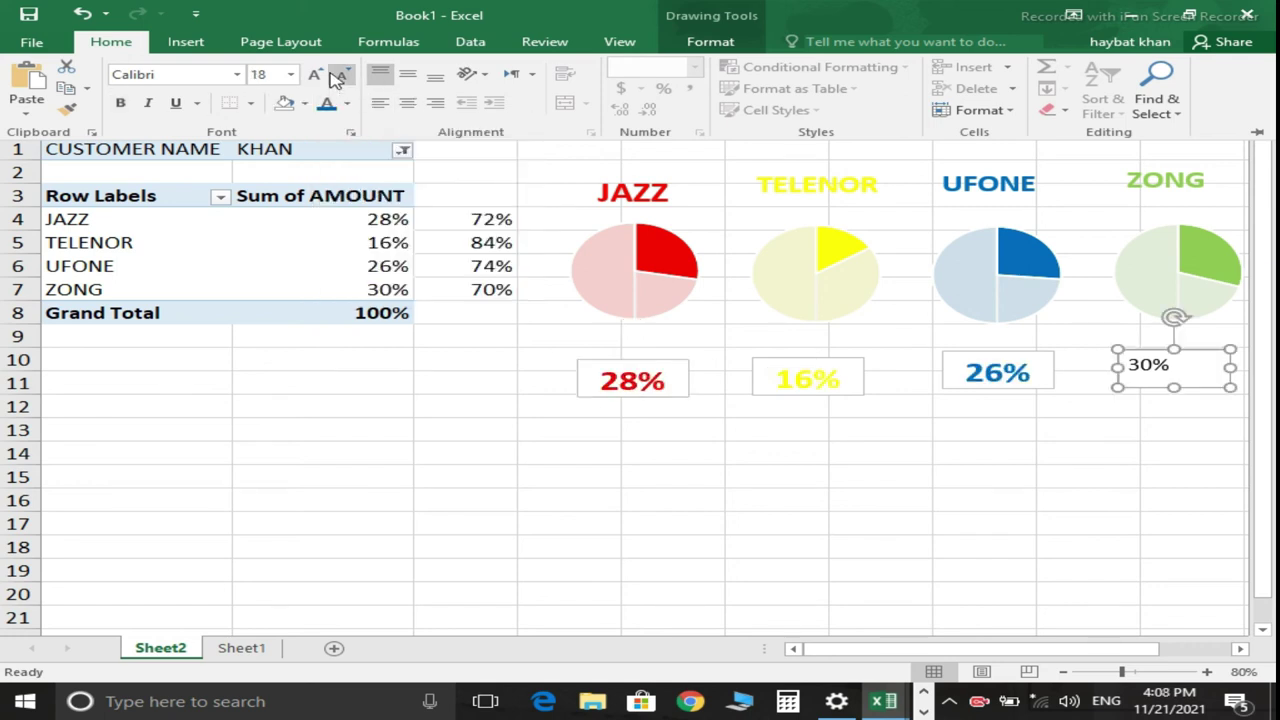
# Make the ZONG percentage box size 28, bold, light green and centred.
pyautogui.click(324, 75)
pyautogui.click(324, 75)
pyautogui.click(324, 75)
pyautogui.click(324, 75)
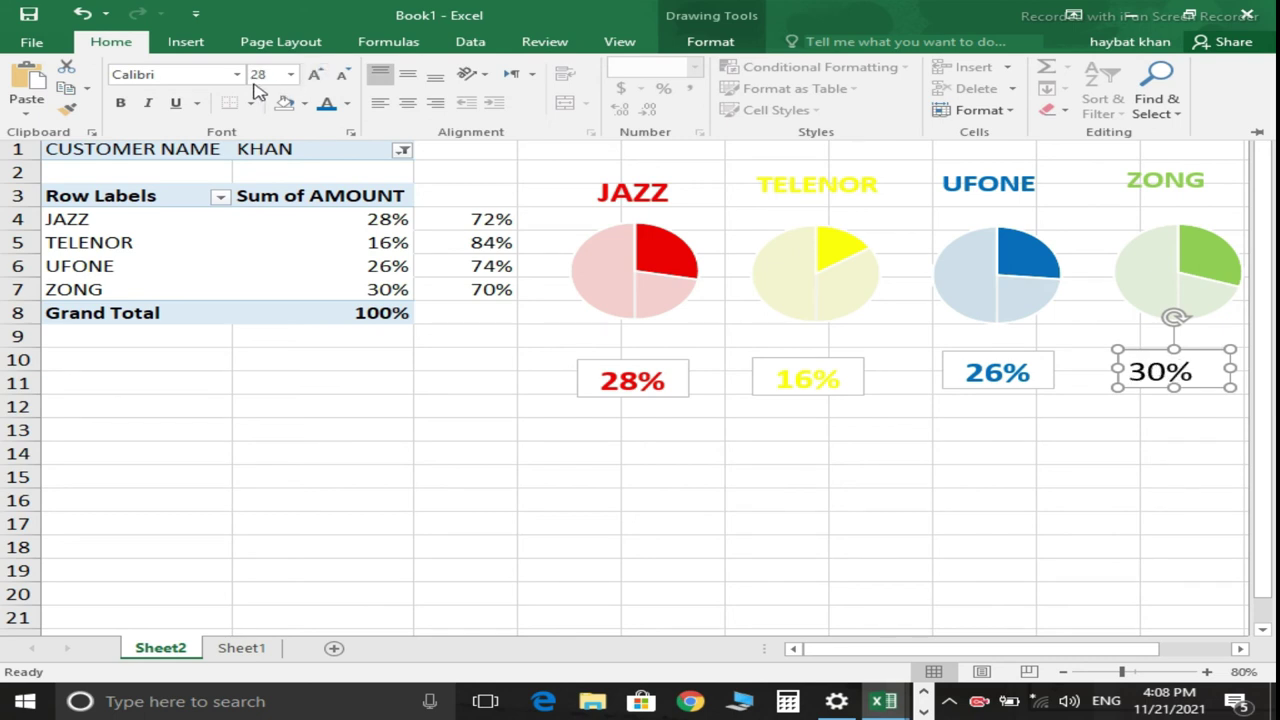
pyautogui.click(120, 103)
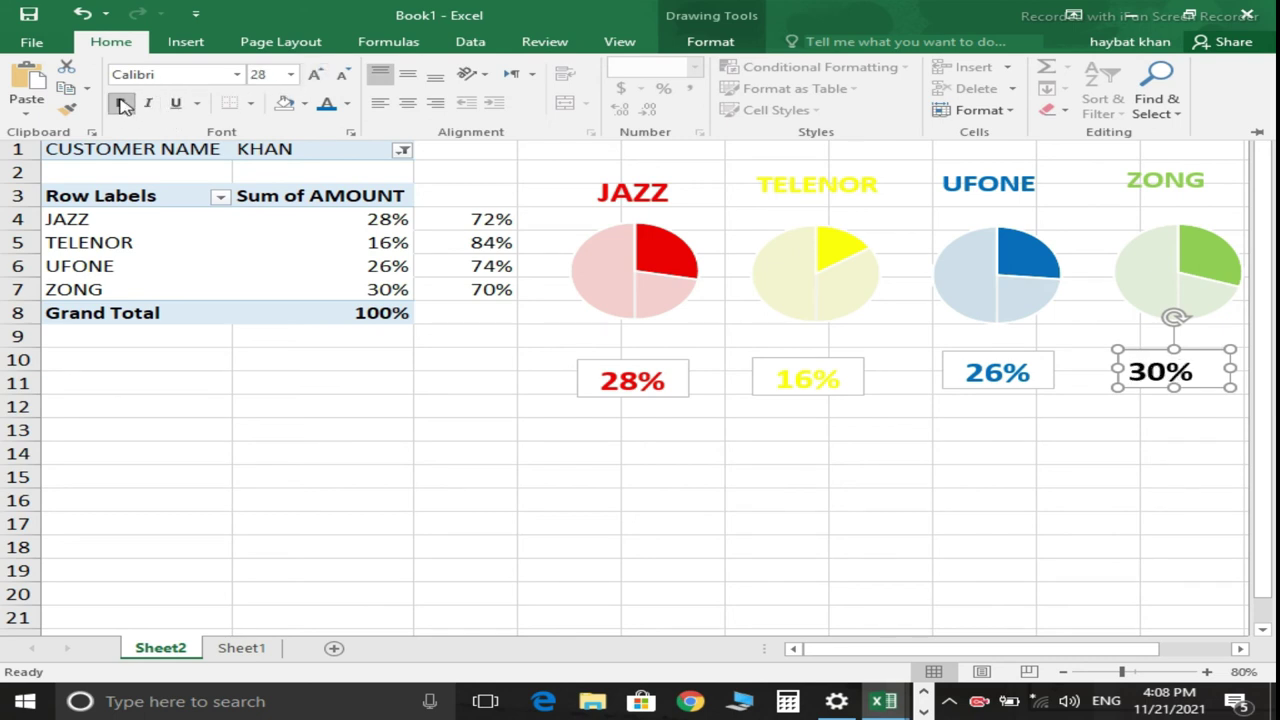
pyautogui.click(347, 105)
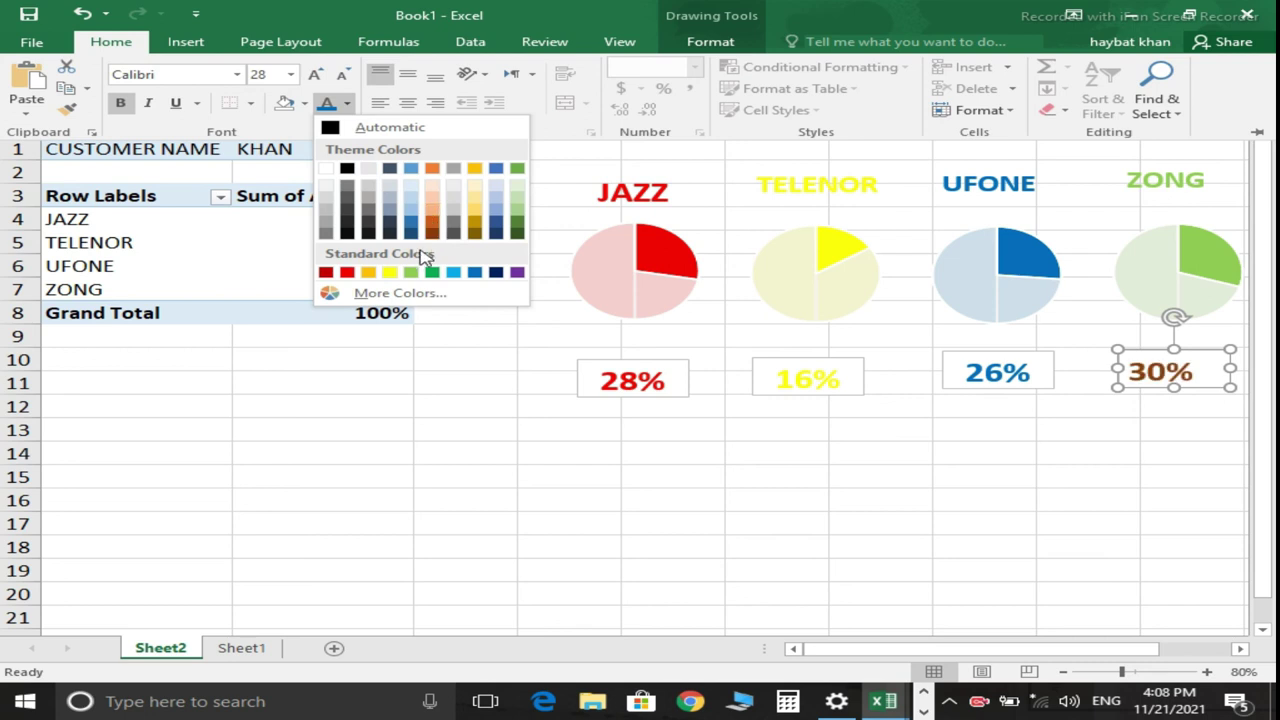
pyautogui.click(421, 272)
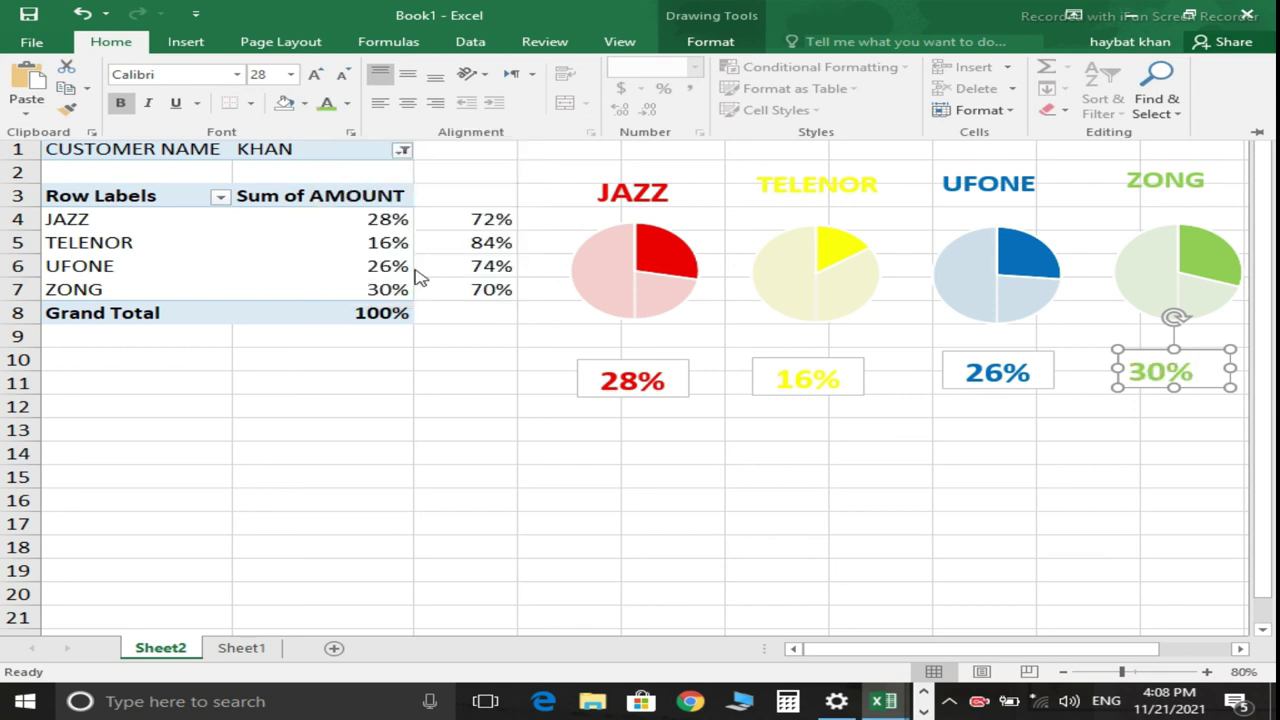
pyautogui.click(410, 105)
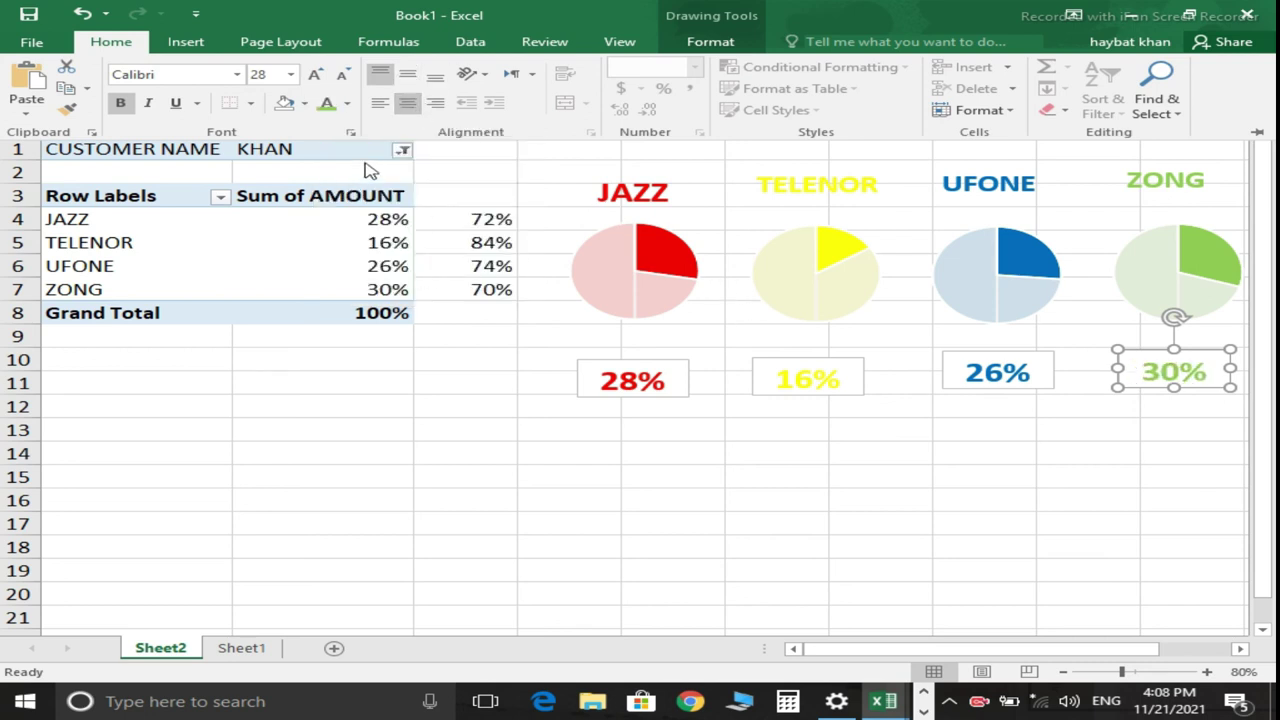
# Filter the pivot's CUSTOMER NAME field to one customer, then to a second customer.
pyautogui.click(404, 152)
pyautogui.click(404, 152)
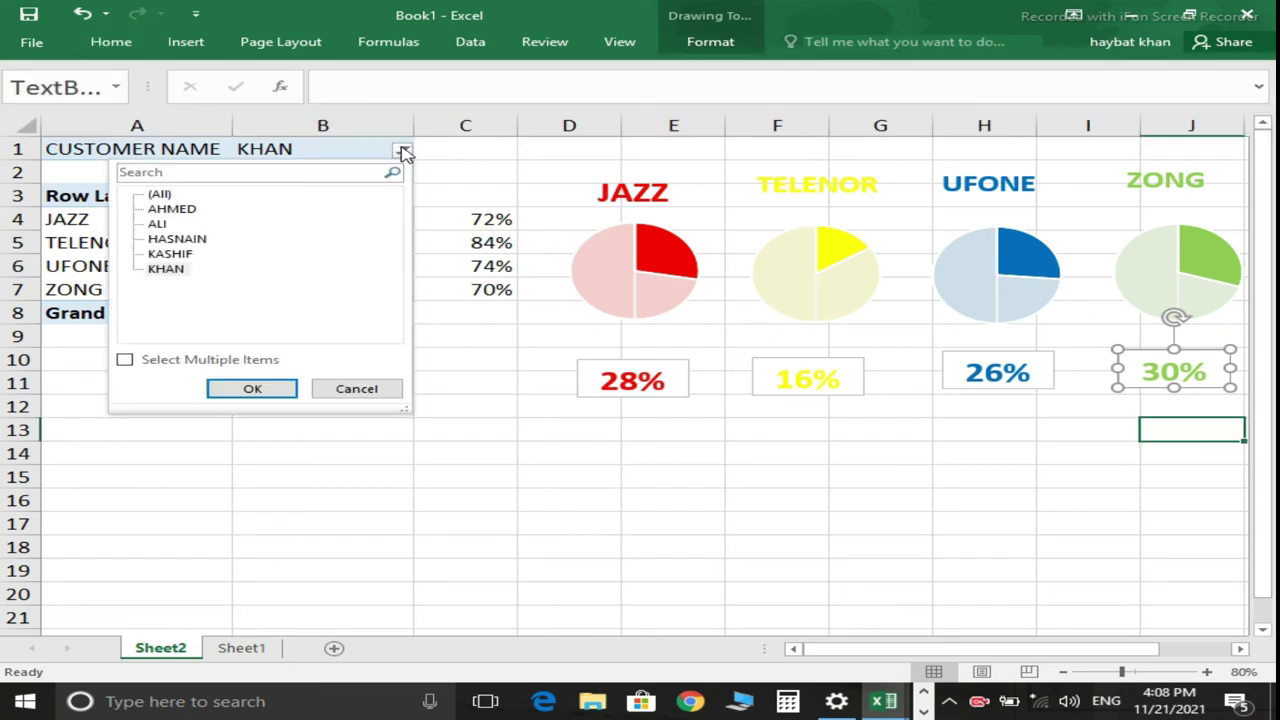
pyautogui.click(156, 225)
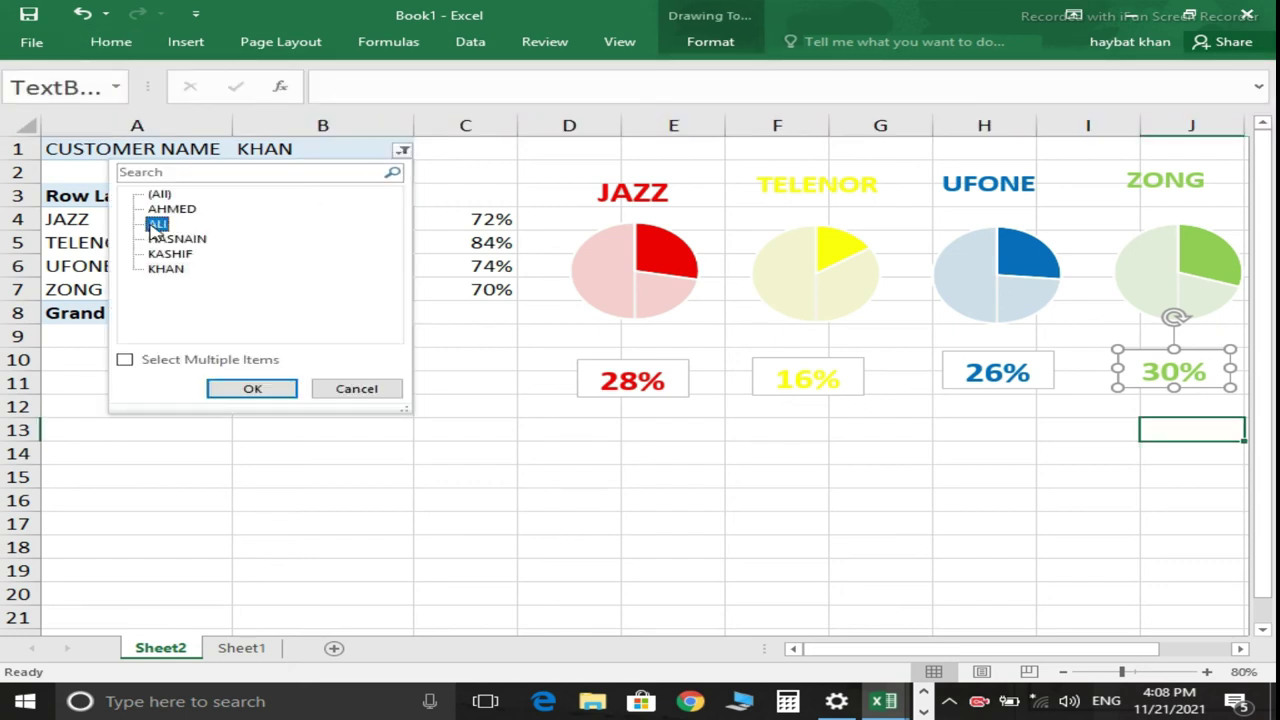
pyautogui.click(254, 389)
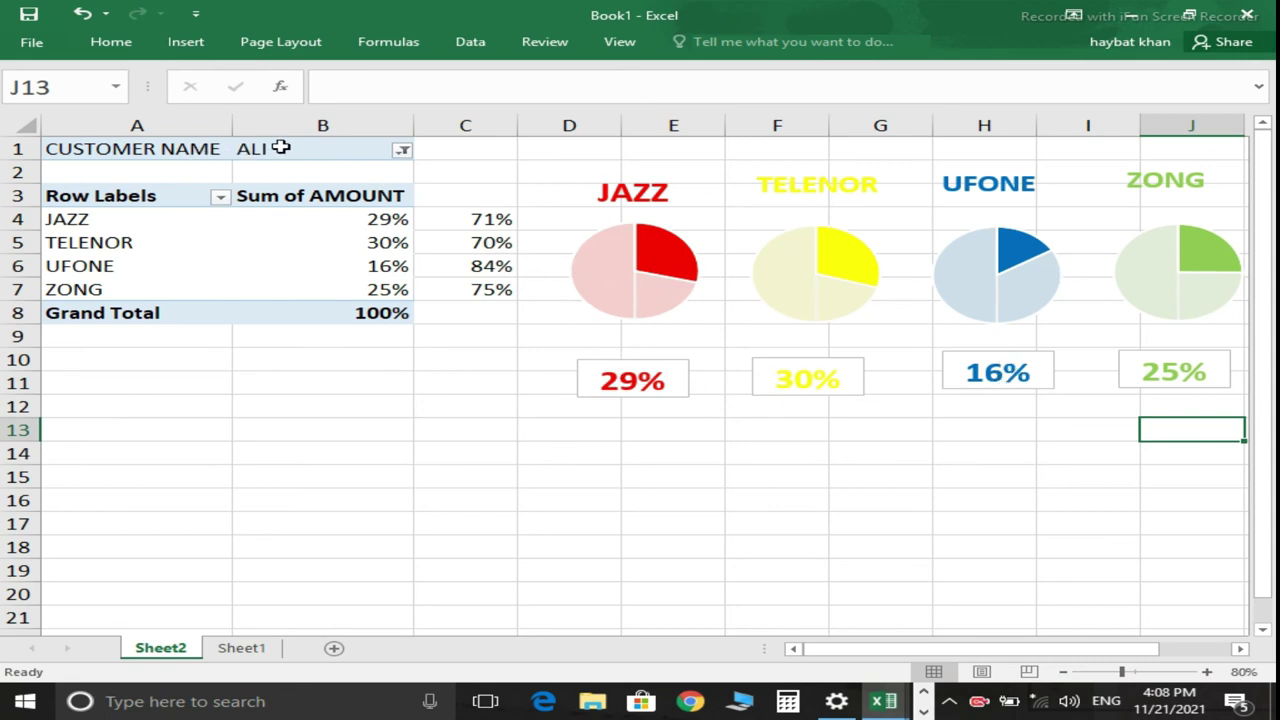
pyautogui.click(403, 152)
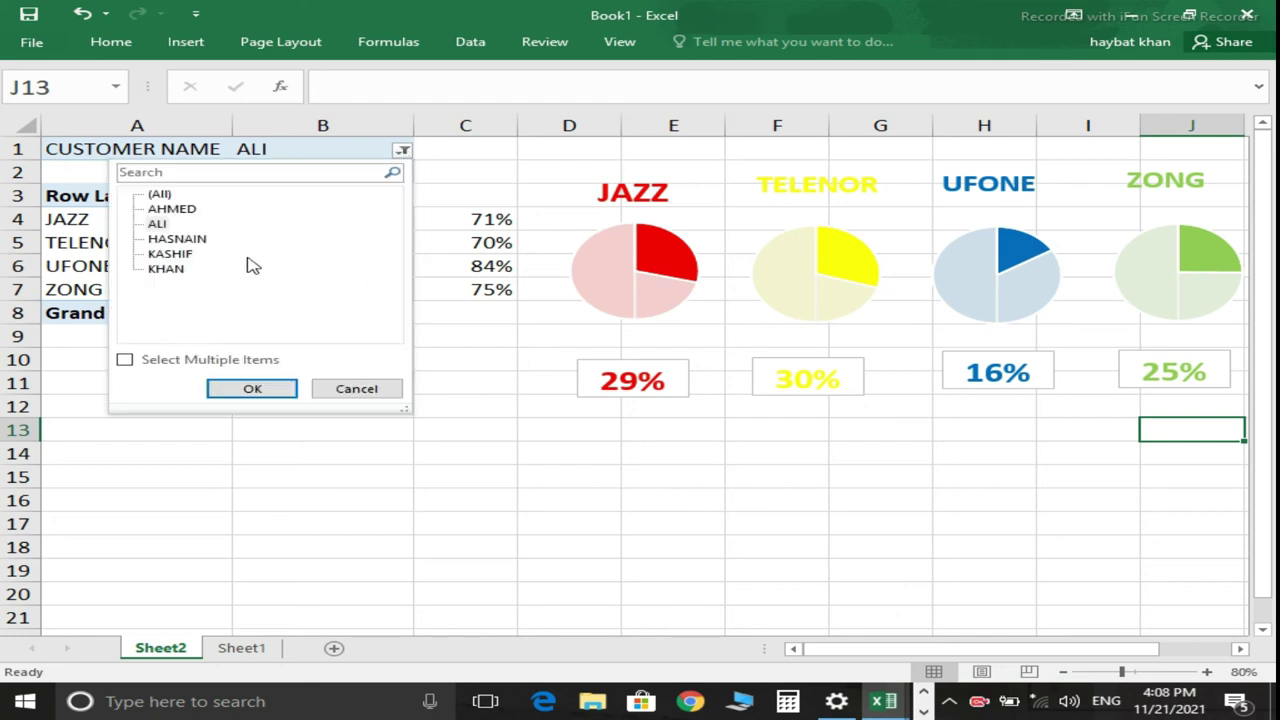
pyautogui.click(176, 254)
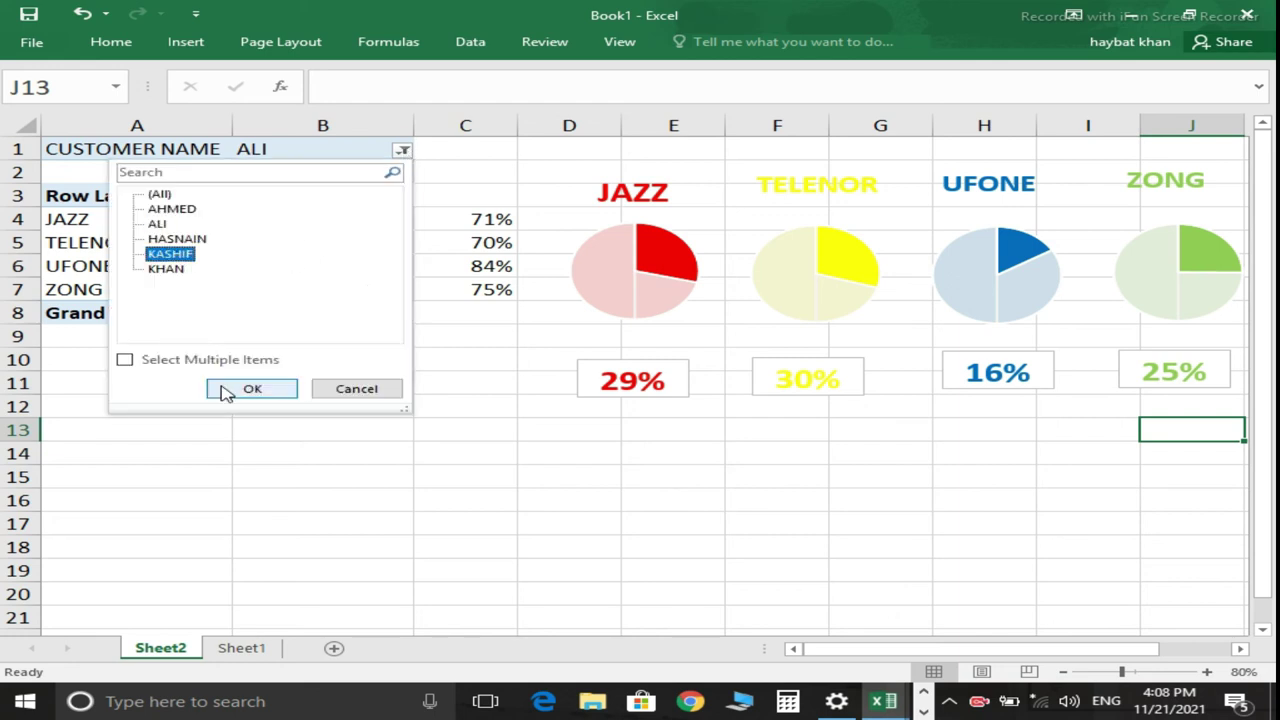
pyautogui.click(251, 389)
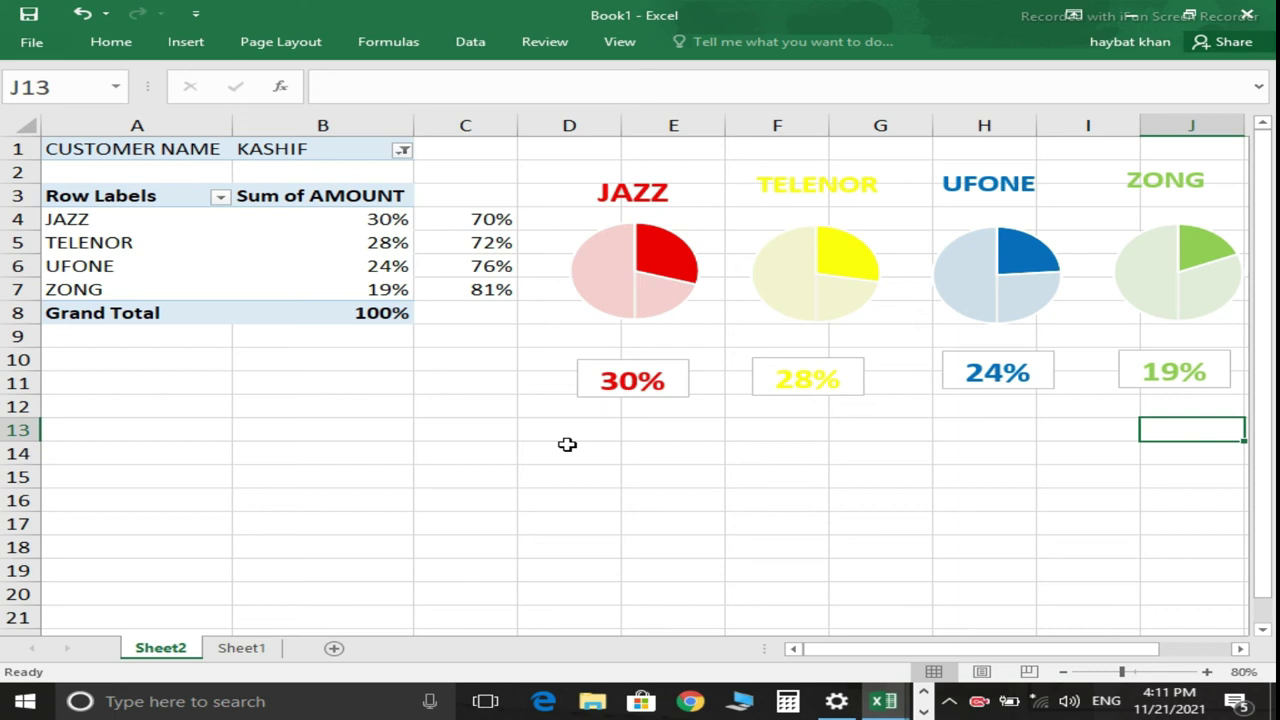
# Insert a CUSTOMER NAME slicer and drag it below the pivot table.
pyautogui.rightClick(255, 250)
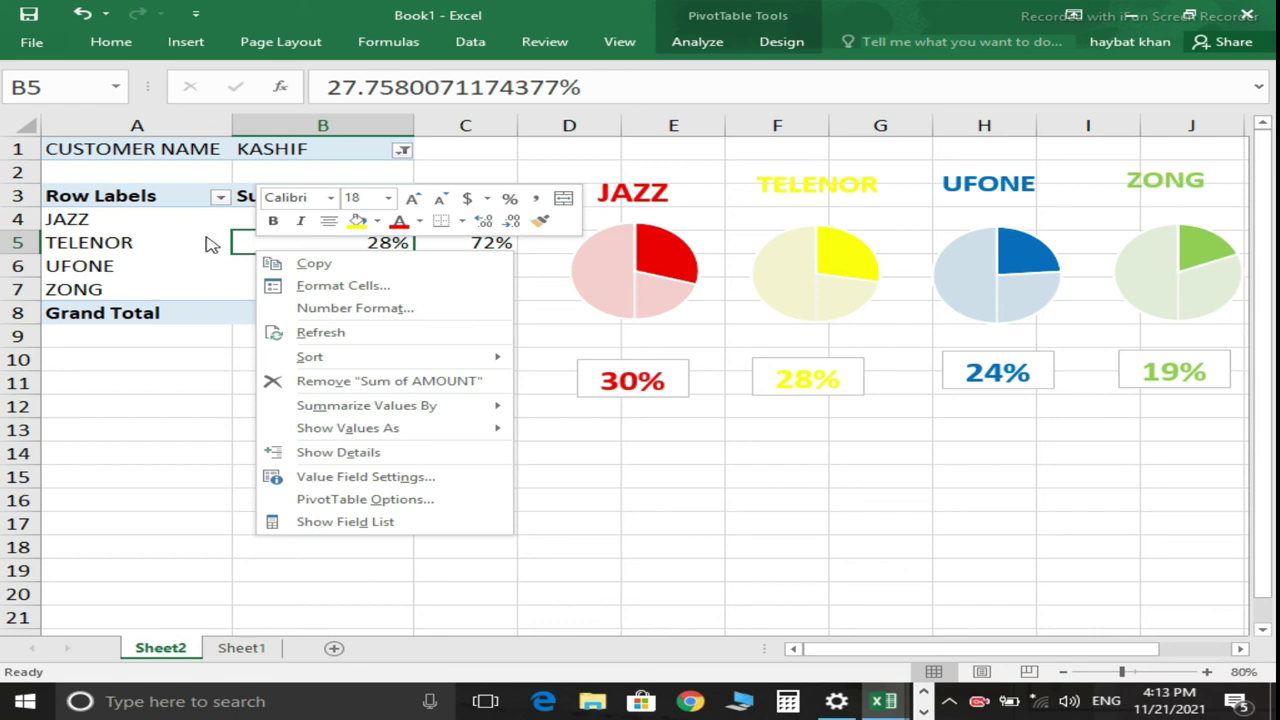
pyautogui.press('Escape')
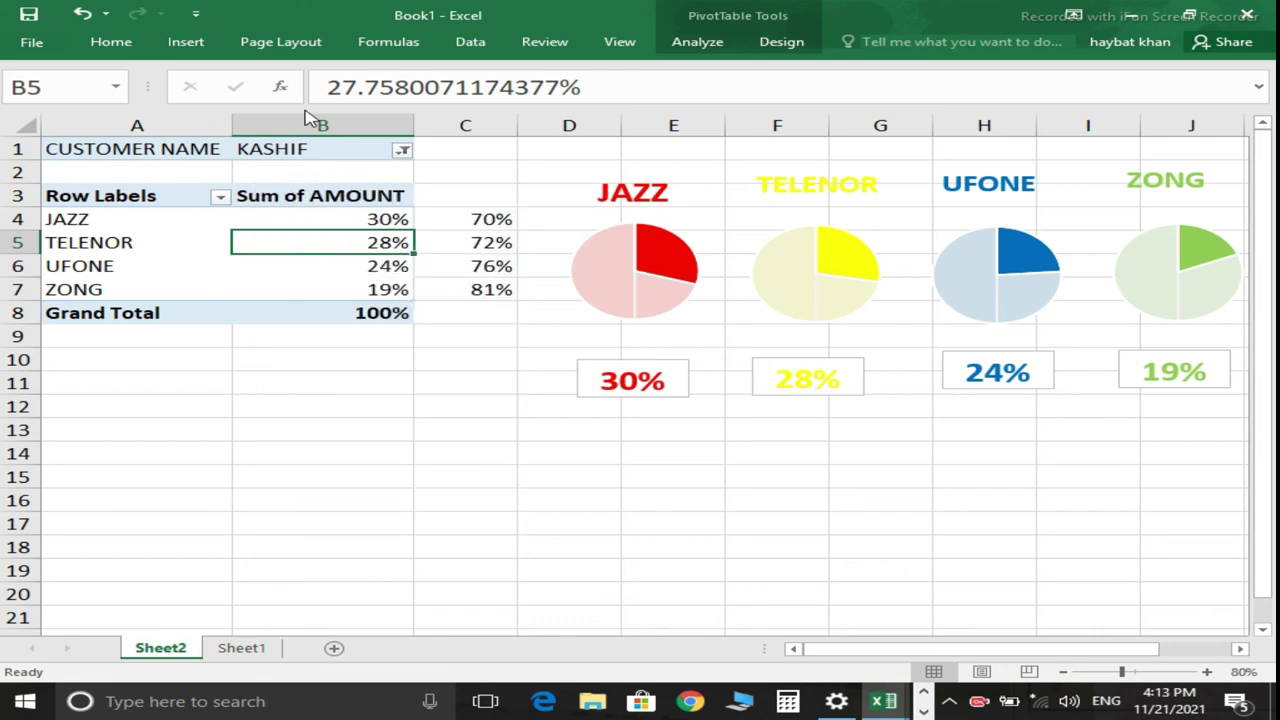
pyautogui.click(187, 44)
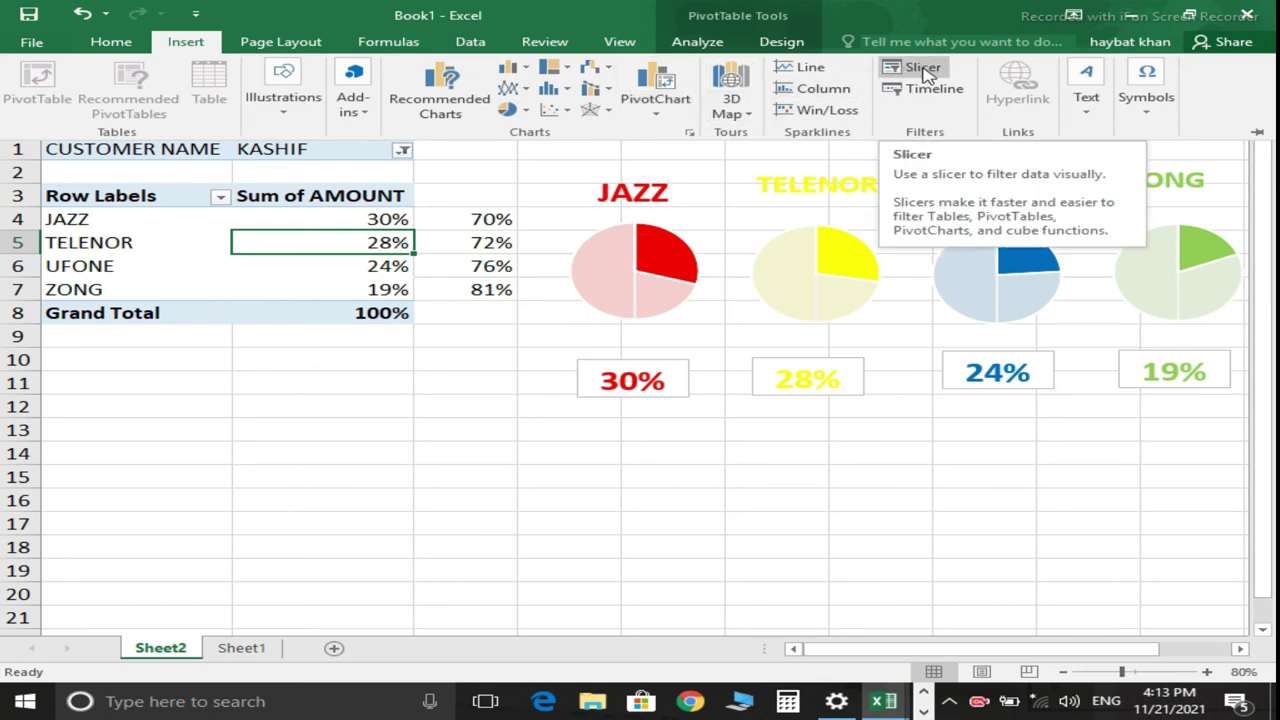
pyautogui.click(922, 68)
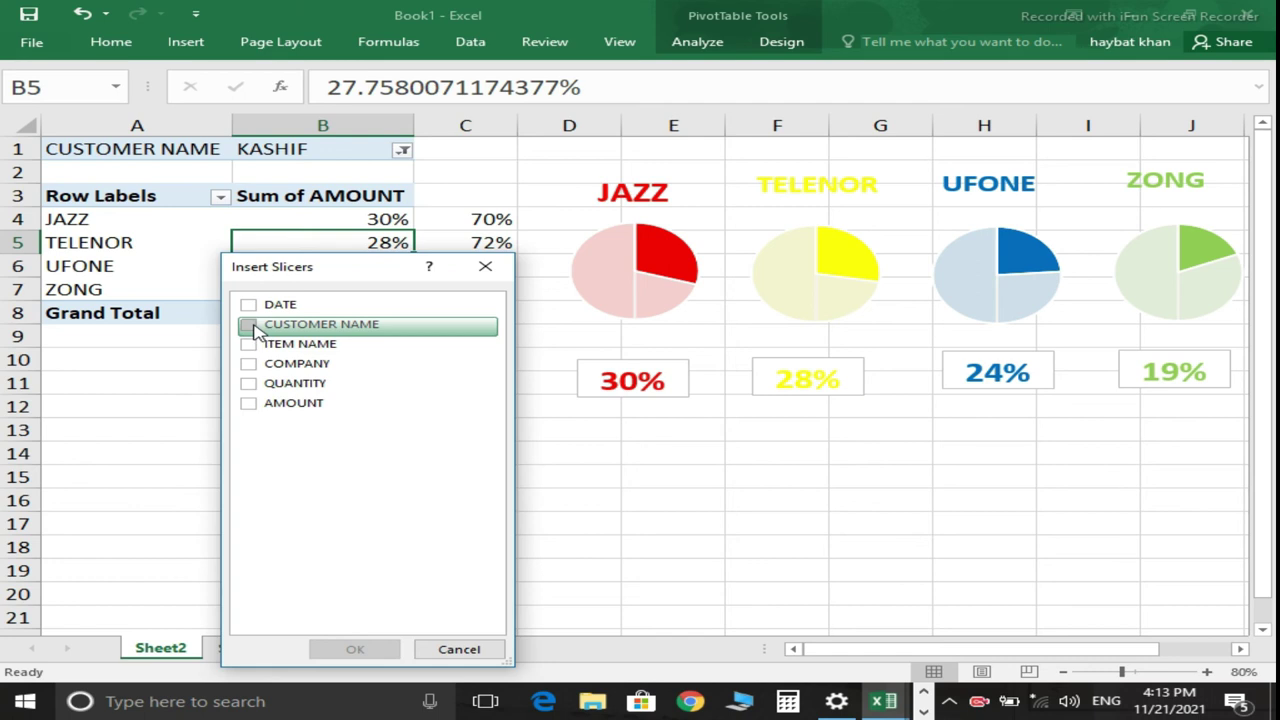
pyautogui.click(250, 326)
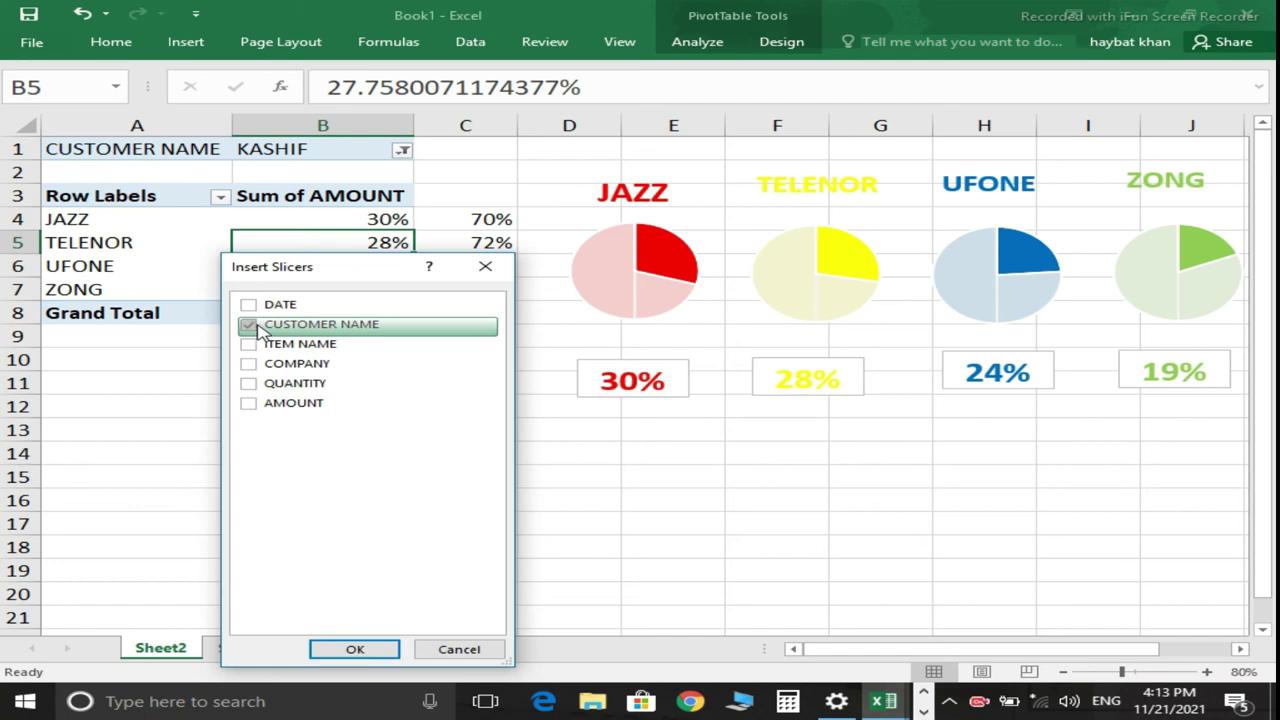
pyautogui.click(354, 647)
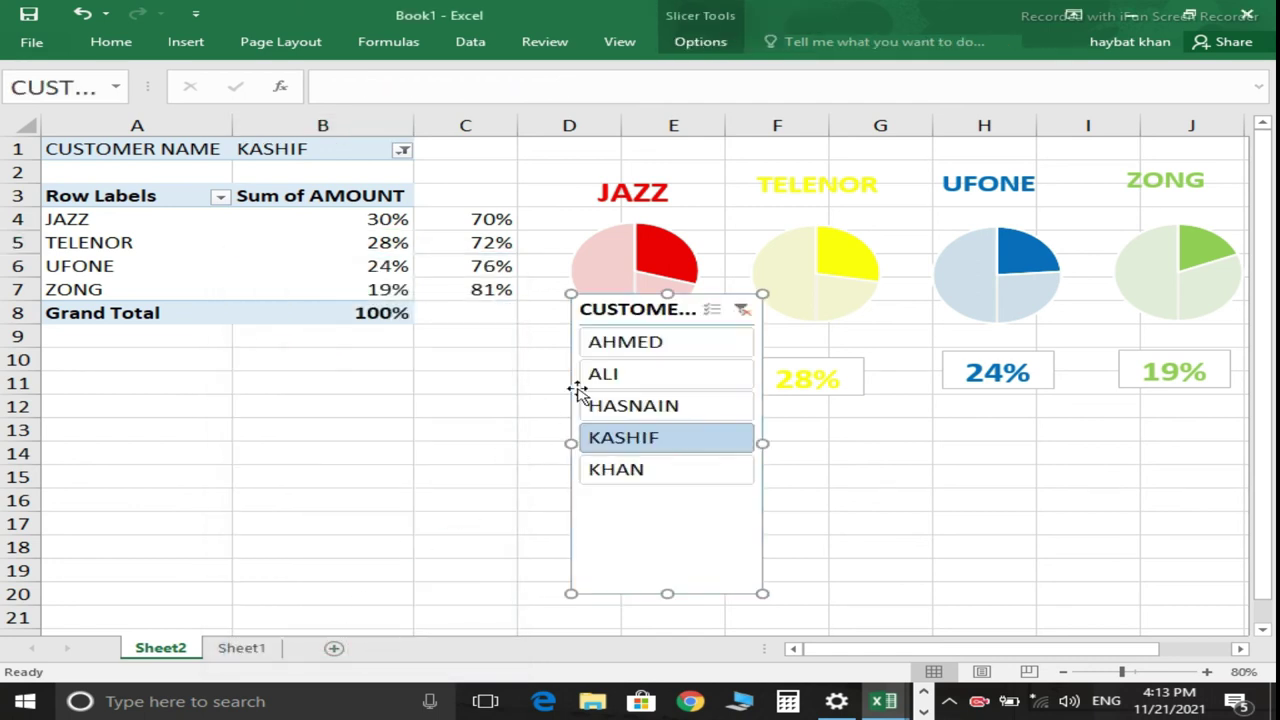
pyautogui.moveTo(613, 300)
pyautogui.mouseDown()
pyautogui.moveTo(406, 366)
pyautogui.moveTo(268, 341)
pyautogui.mouseUp()
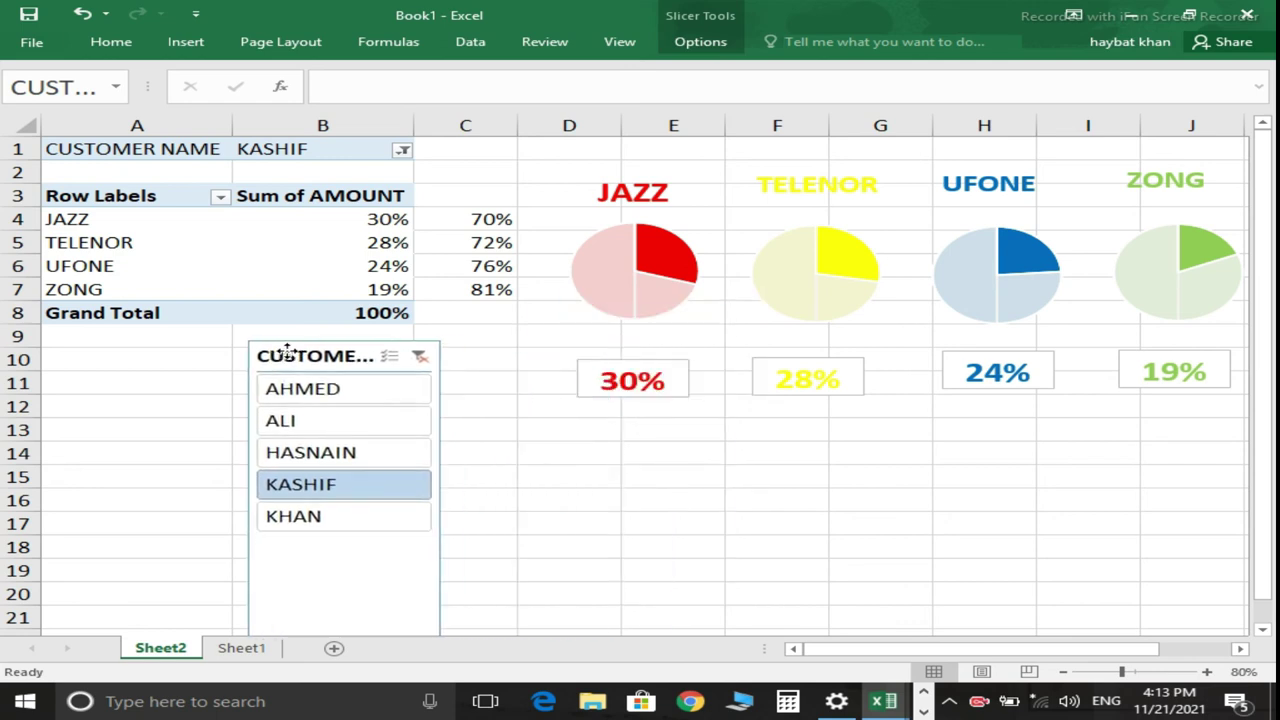
# Filter the pies through several customers using the slicer buttons.
pyautogui.click(282, 418)
pyautogui.click(300, 382)
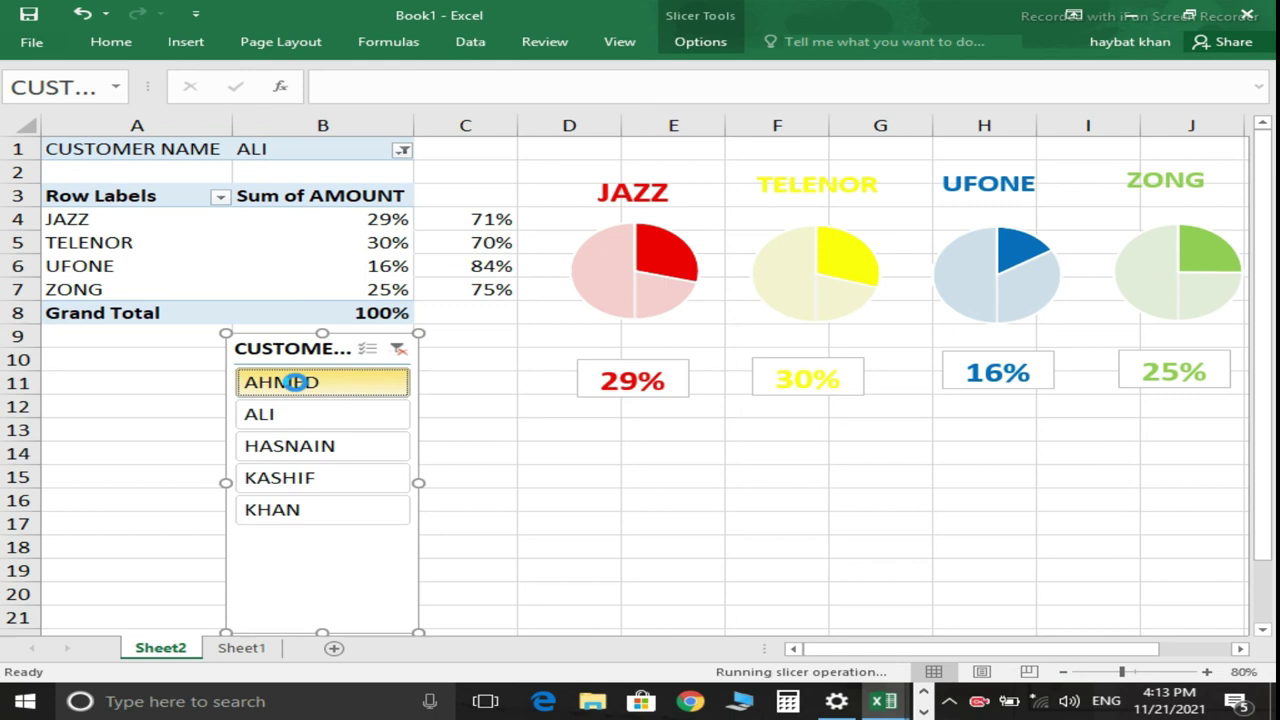
pyautogui.click(300, 446)
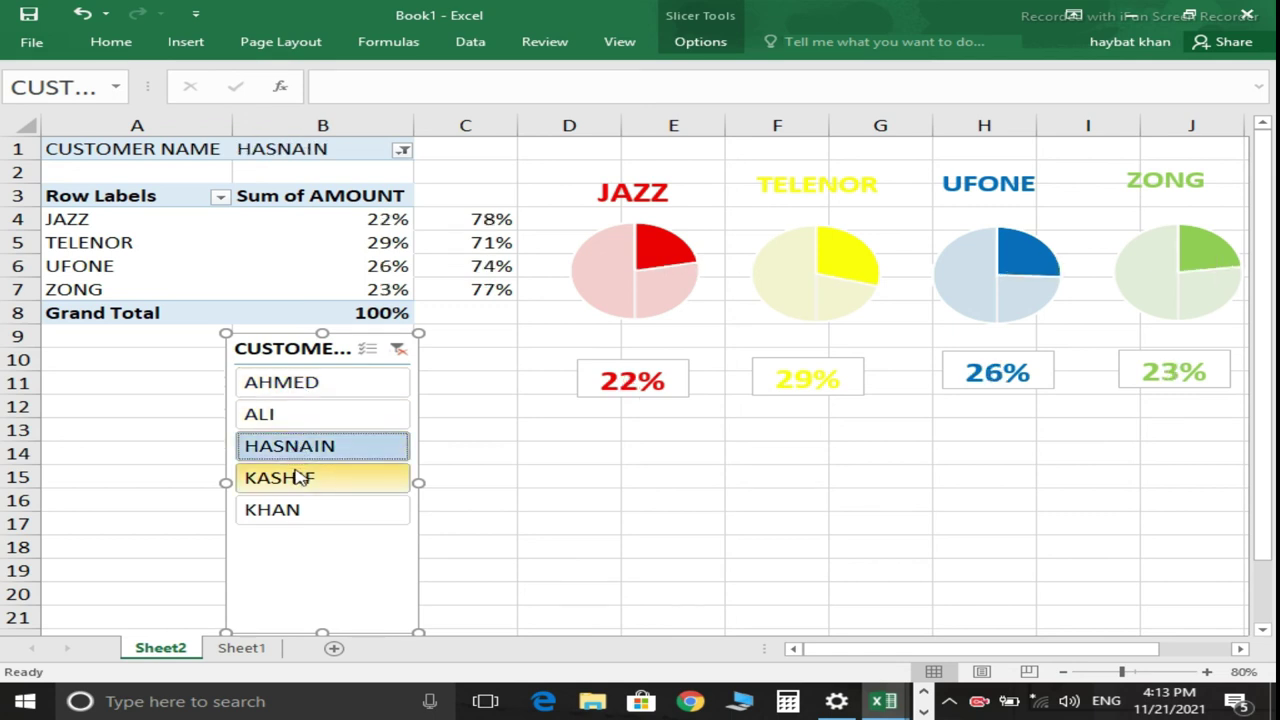
pyautogui.click(301, 478)
pyautogui.click(295, 508)
pyautogui.click(301, 476)
pyautogui.click(318, 446)
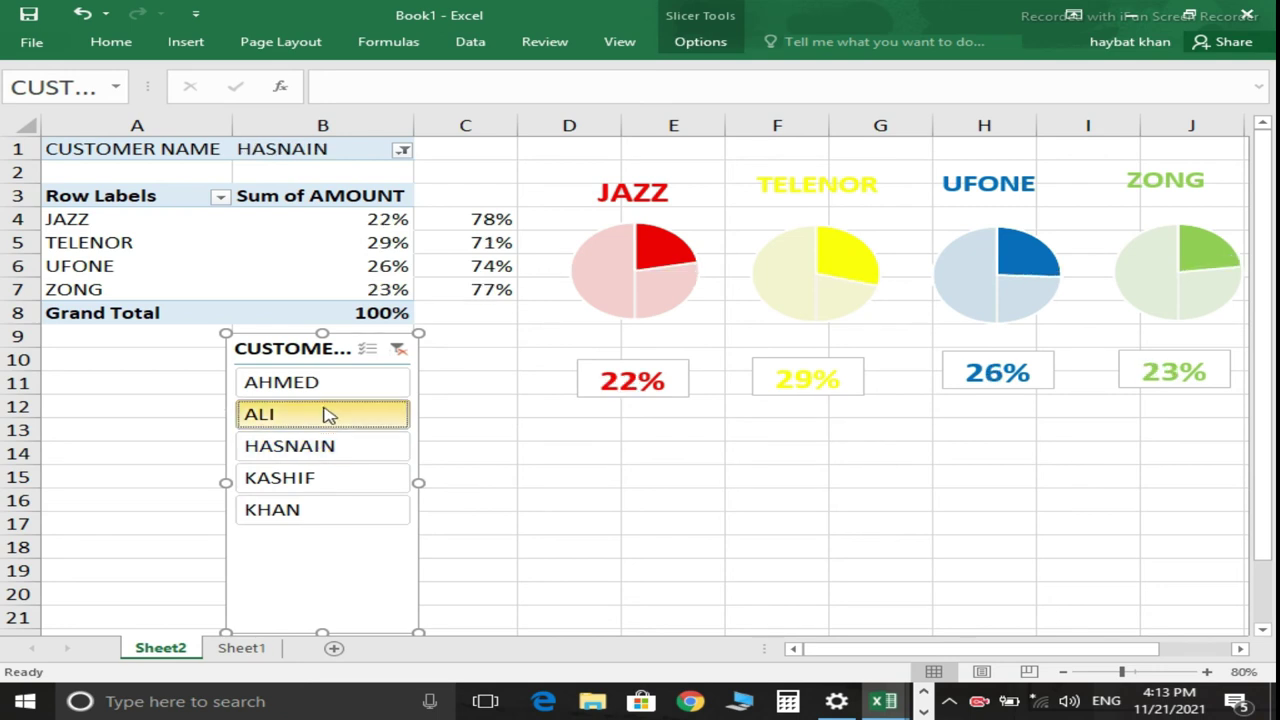
pyautogui.click(329, 414)
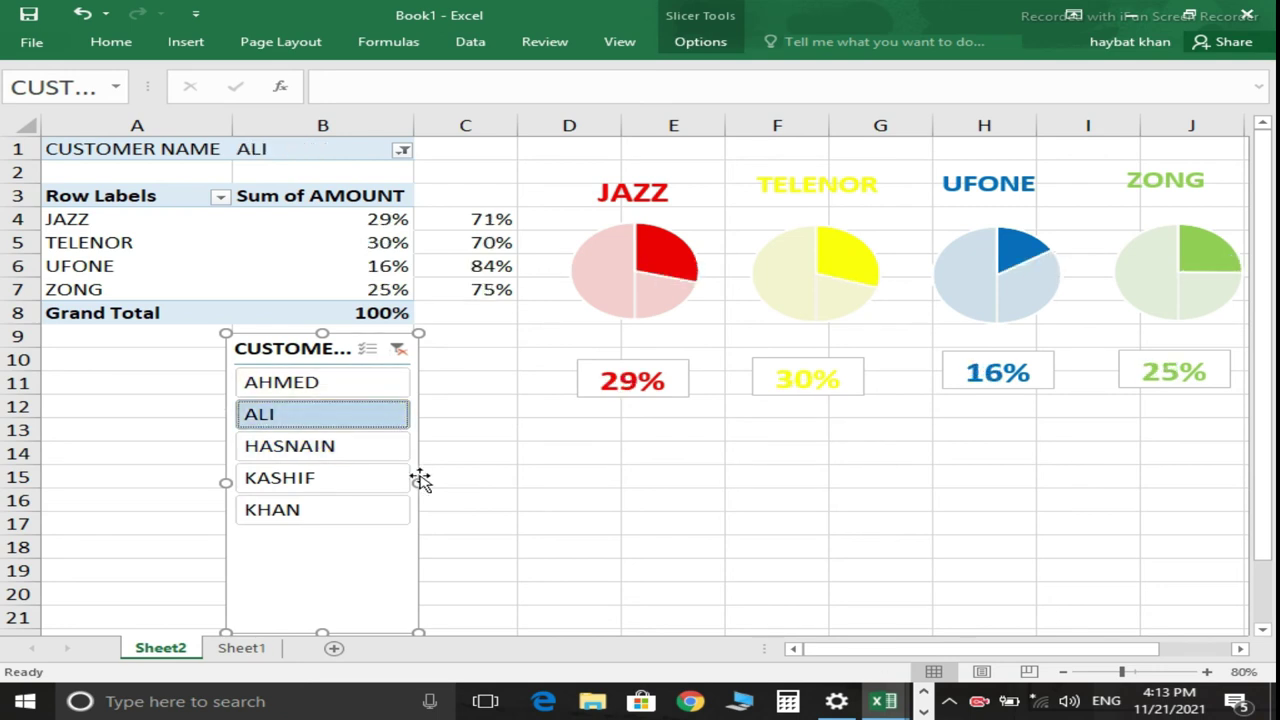
# Set the CUSTOMER NAME slicer to 3 columns in its Size and Properties settings.
pyautogui.rightClick(316, 568)
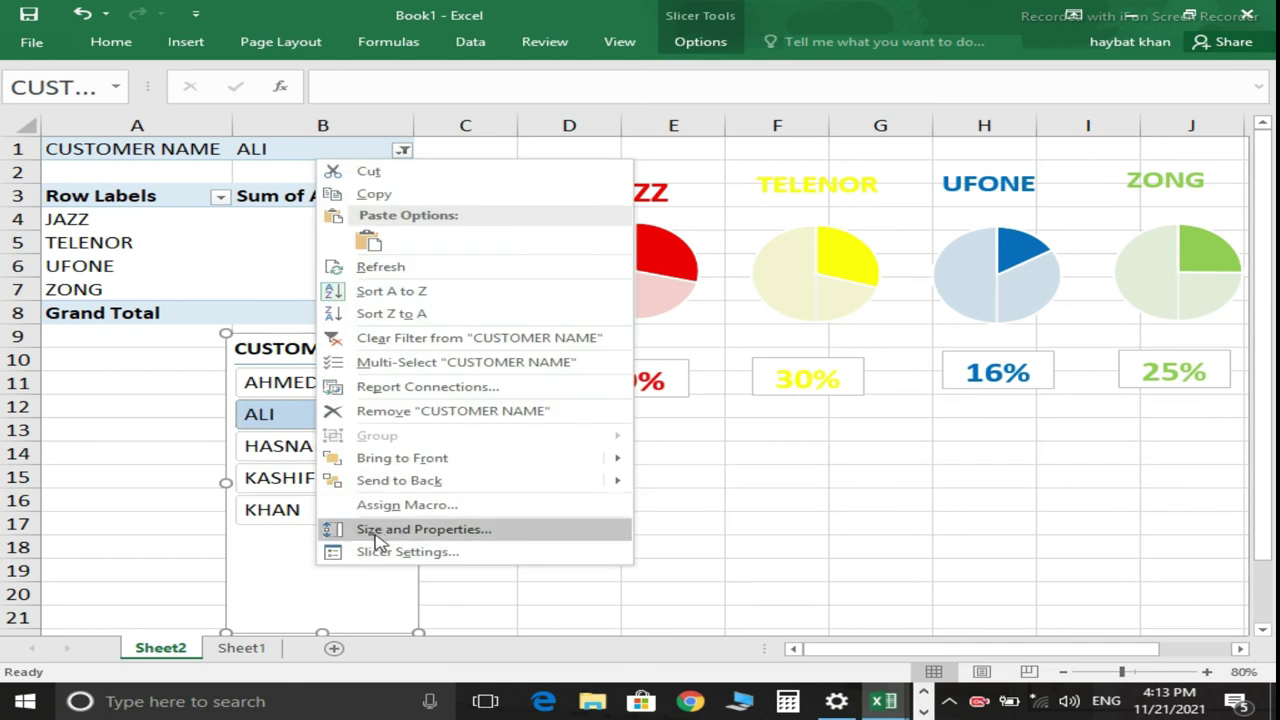
pyautogui.click(430, 530)
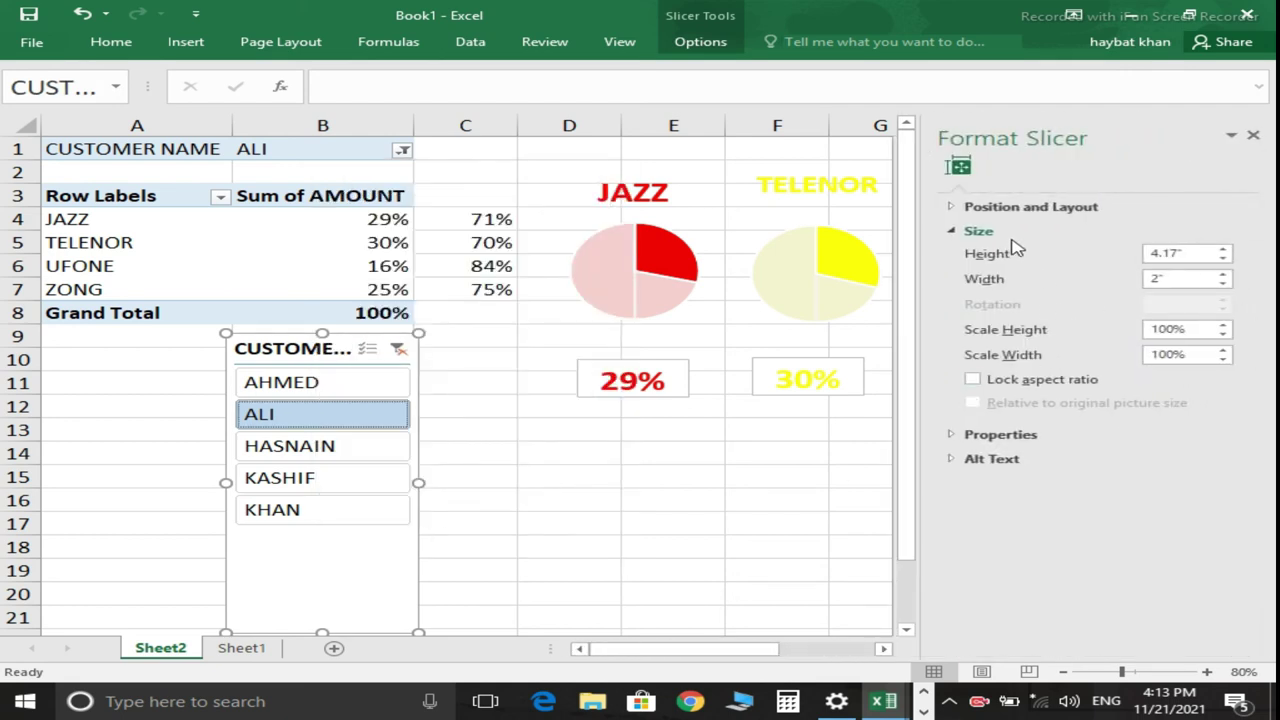
pyautogui.click(995, 210)
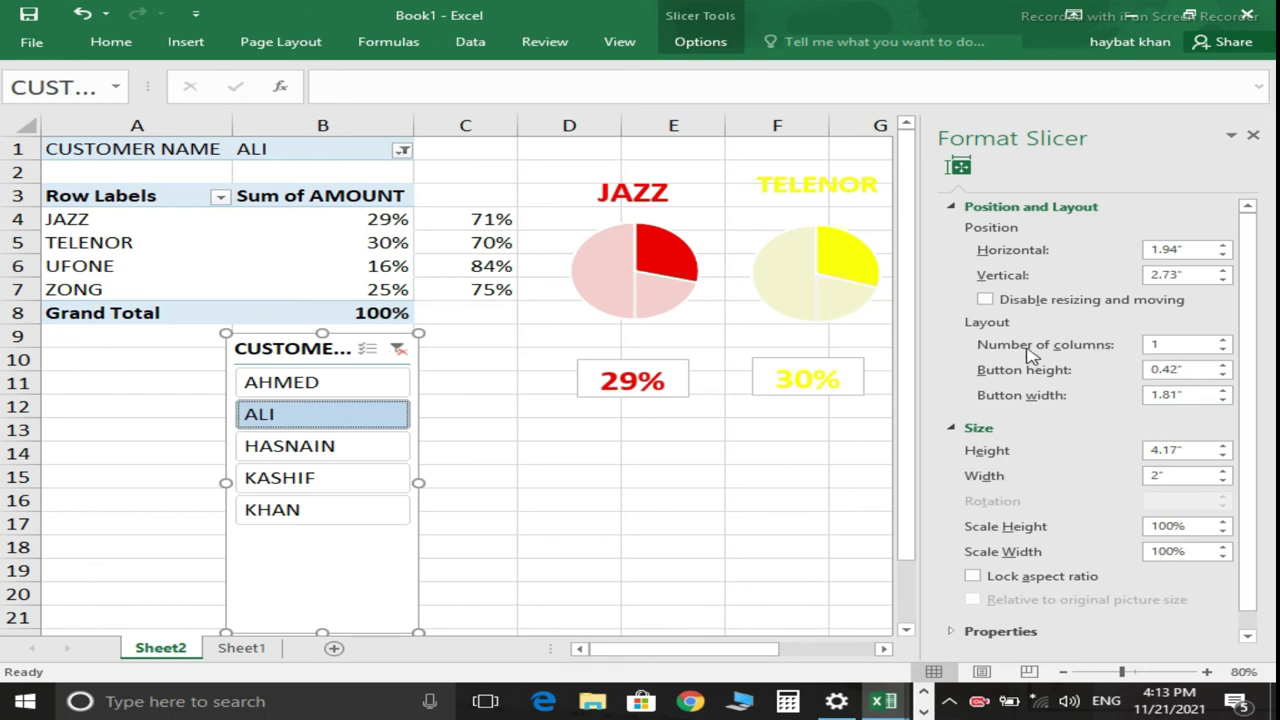
pyautogui.click(1223, 340)
pyautogui.click(1223, 340)
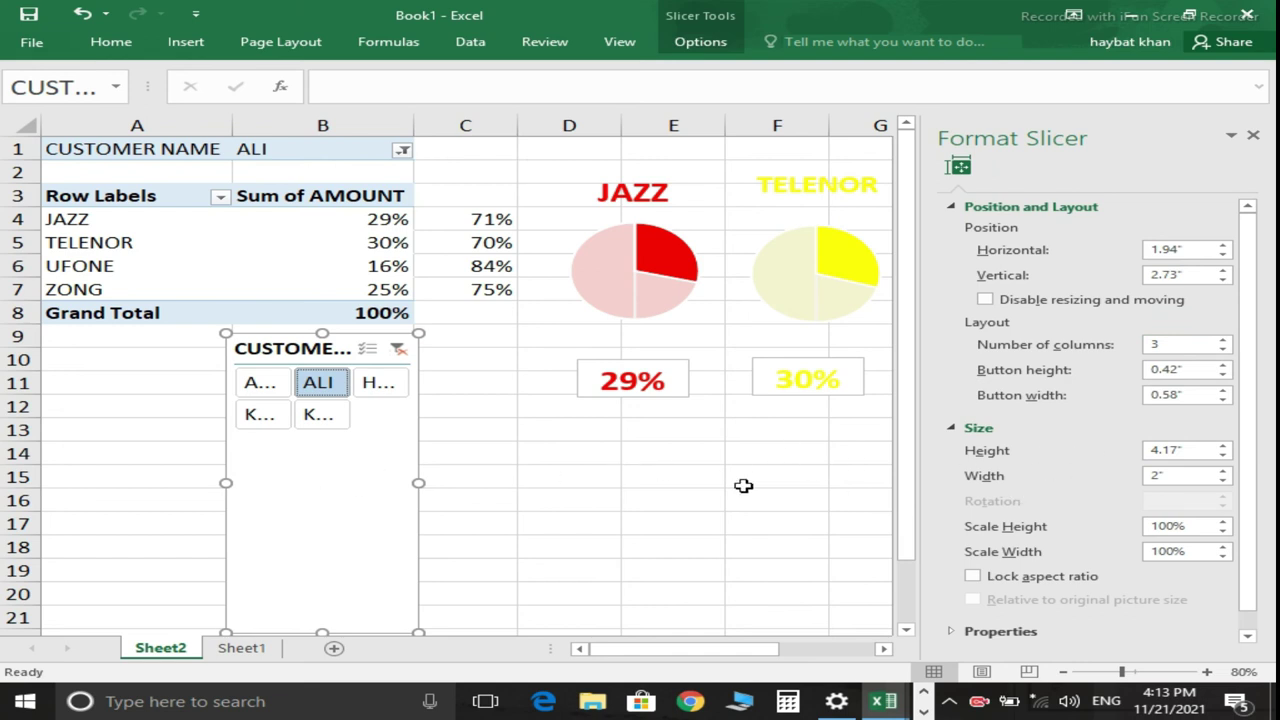
# Reshape the slicer into a wide, short box so every name shows, then place it under the charts.
pyautogui.moveTo(421, 482); pyautogui.dragTo(532, 482)
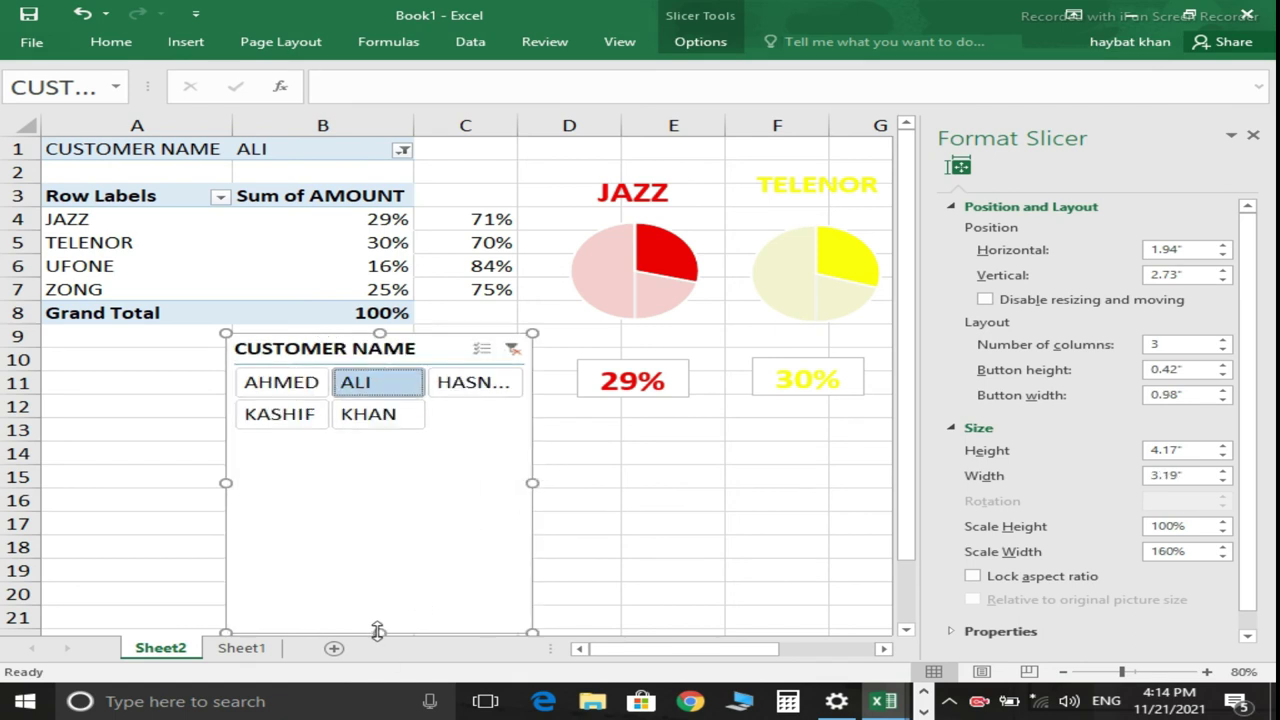
pyautogui.moveTo(378, 630); pyautogui.dragTo(380, 430)
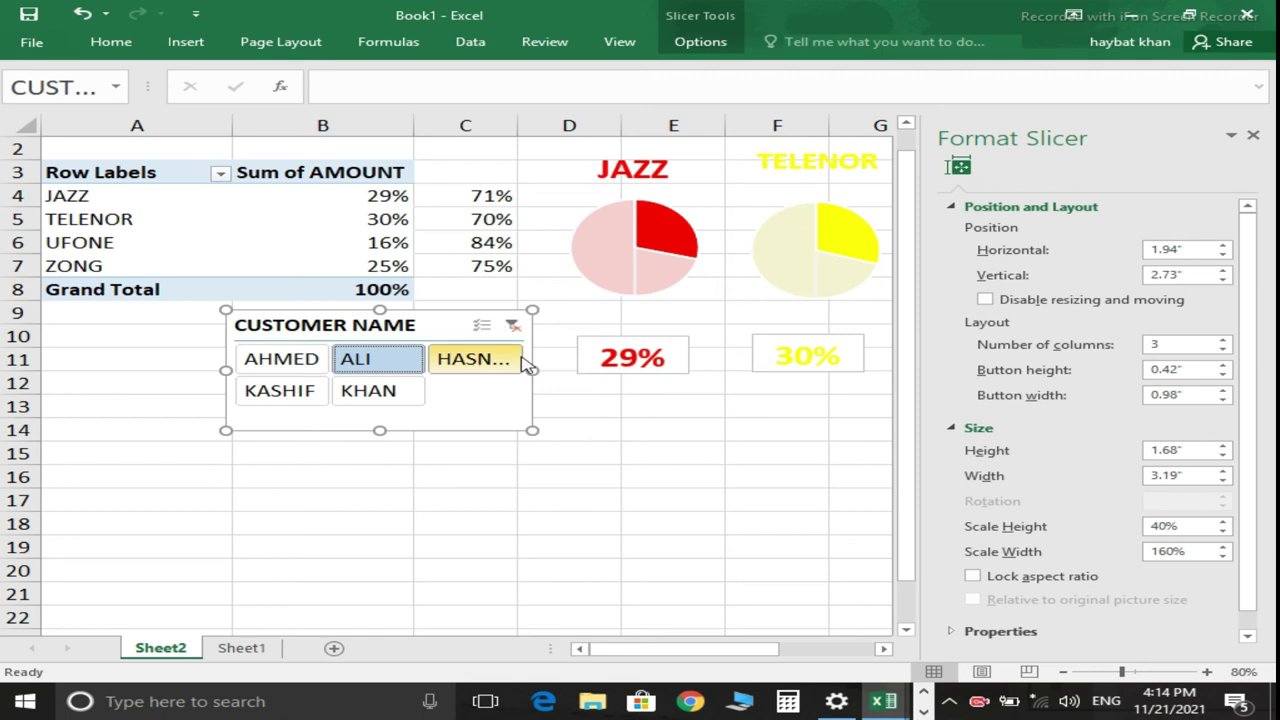
pyautogui.moveTo(536, 369); pyautogui.dragTo(566, 369)
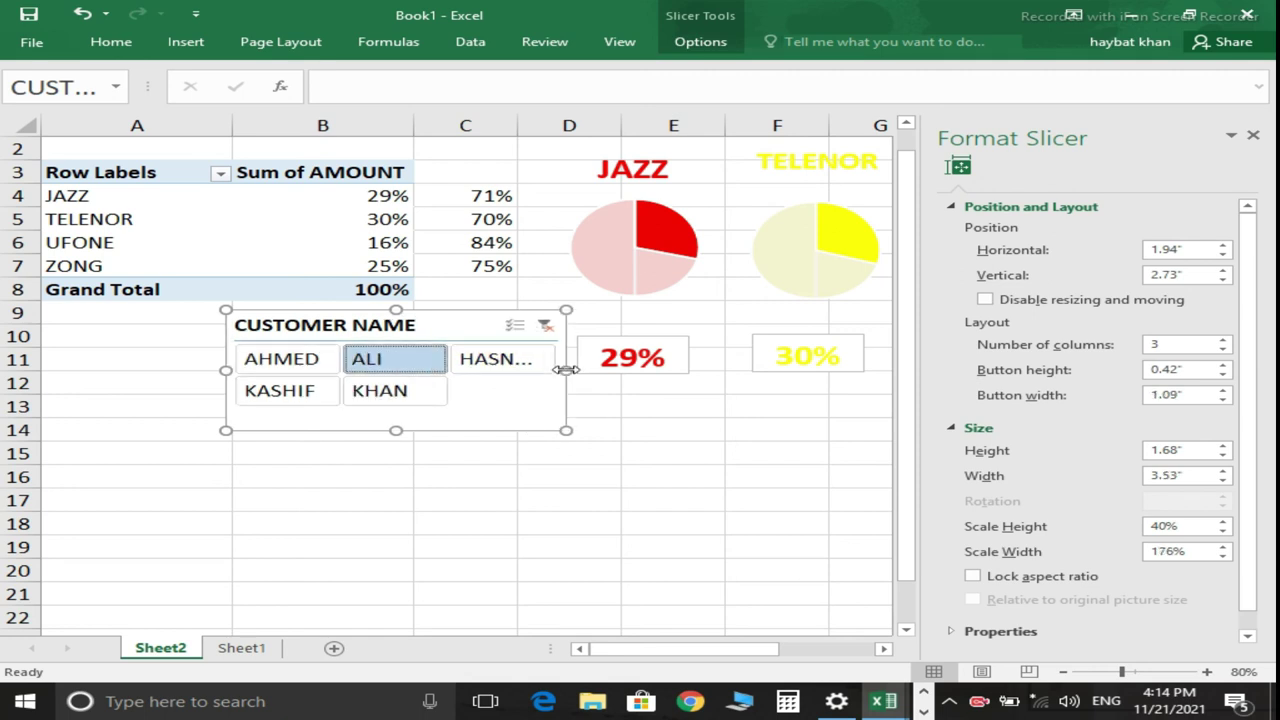
pyautogui.moveTo(482, 330); pyautogui.dragTo(601, 381)
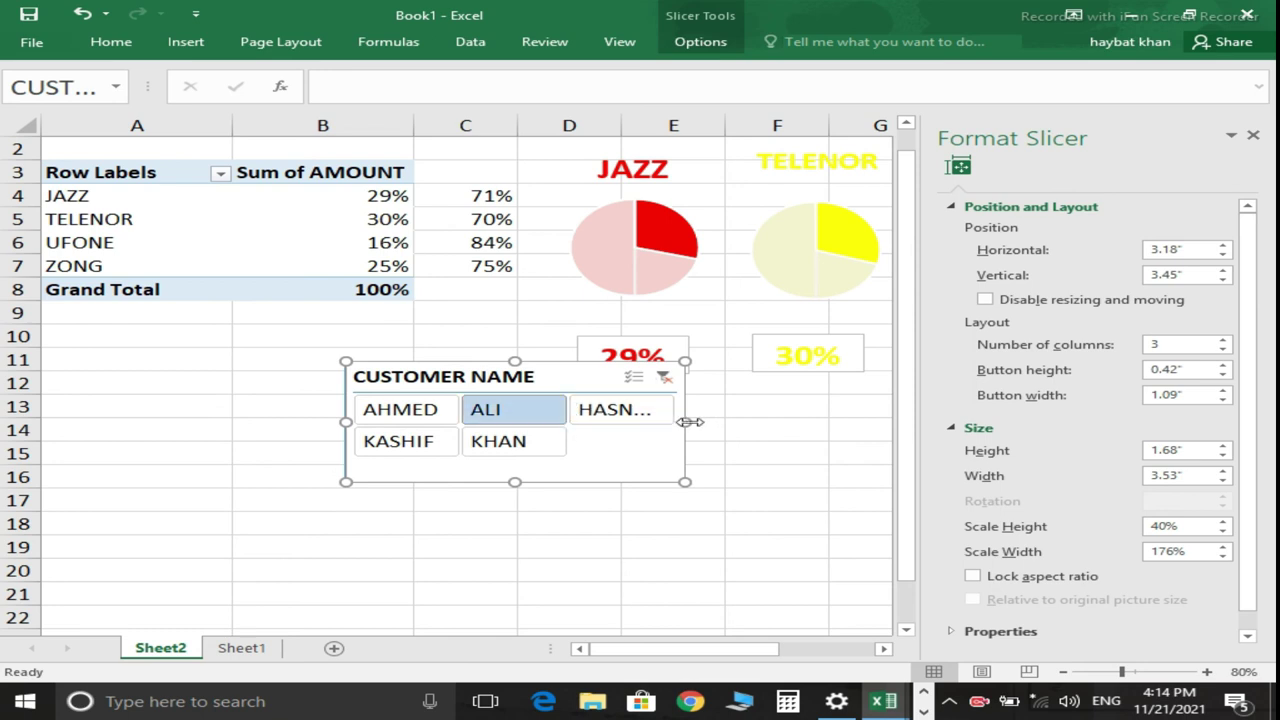
pyautogui.moveTo(685, 422); pyautogui.dragTo(731, 422)
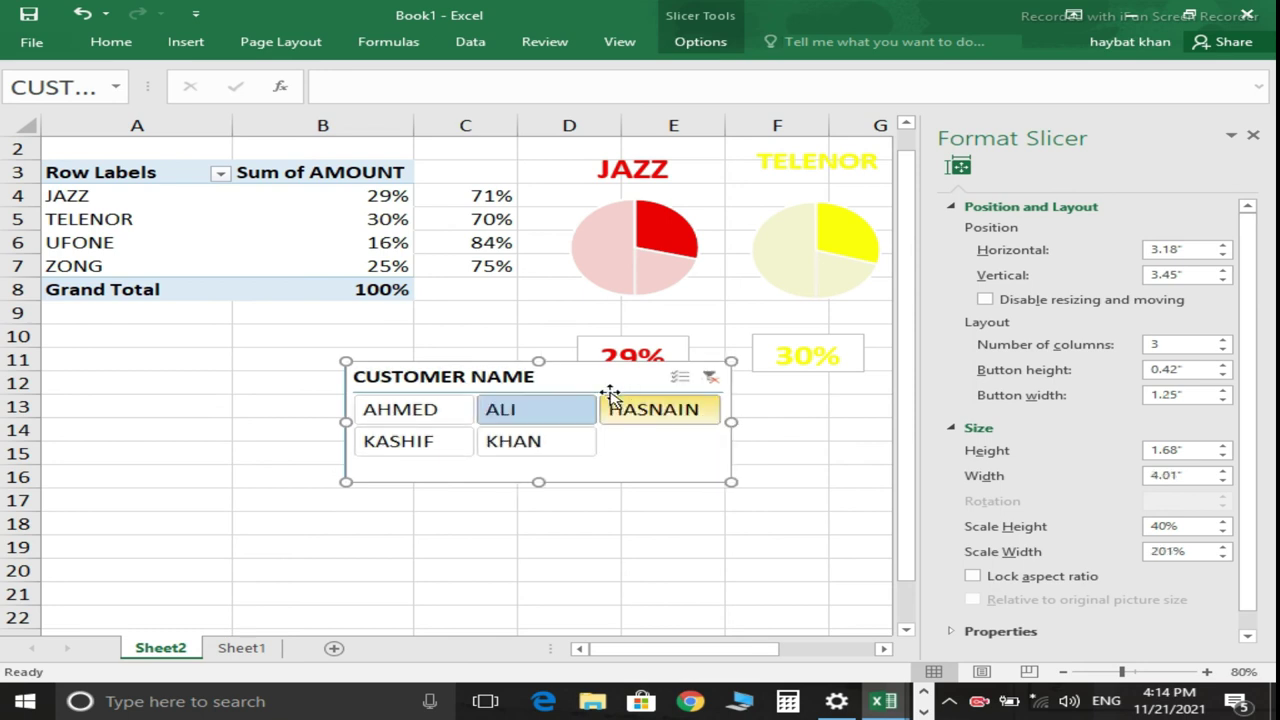
pyautogui.moveTo(585, 382); pyautogui.dragTo(652, 416)
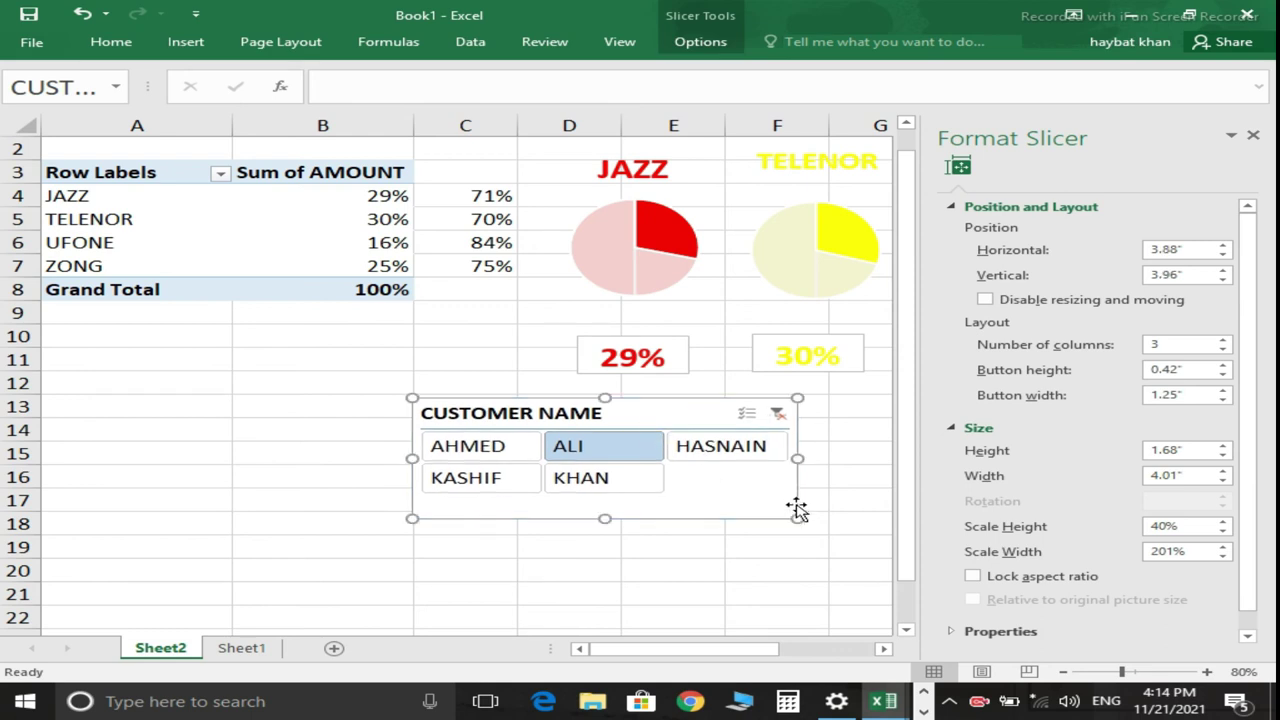
# Close the Format Slicer pane, test several customer buttons, and show PivotTable Analyze from a pivot cell.
pyautogui.click(1253, 137)
pyautogui.click(727, 445)
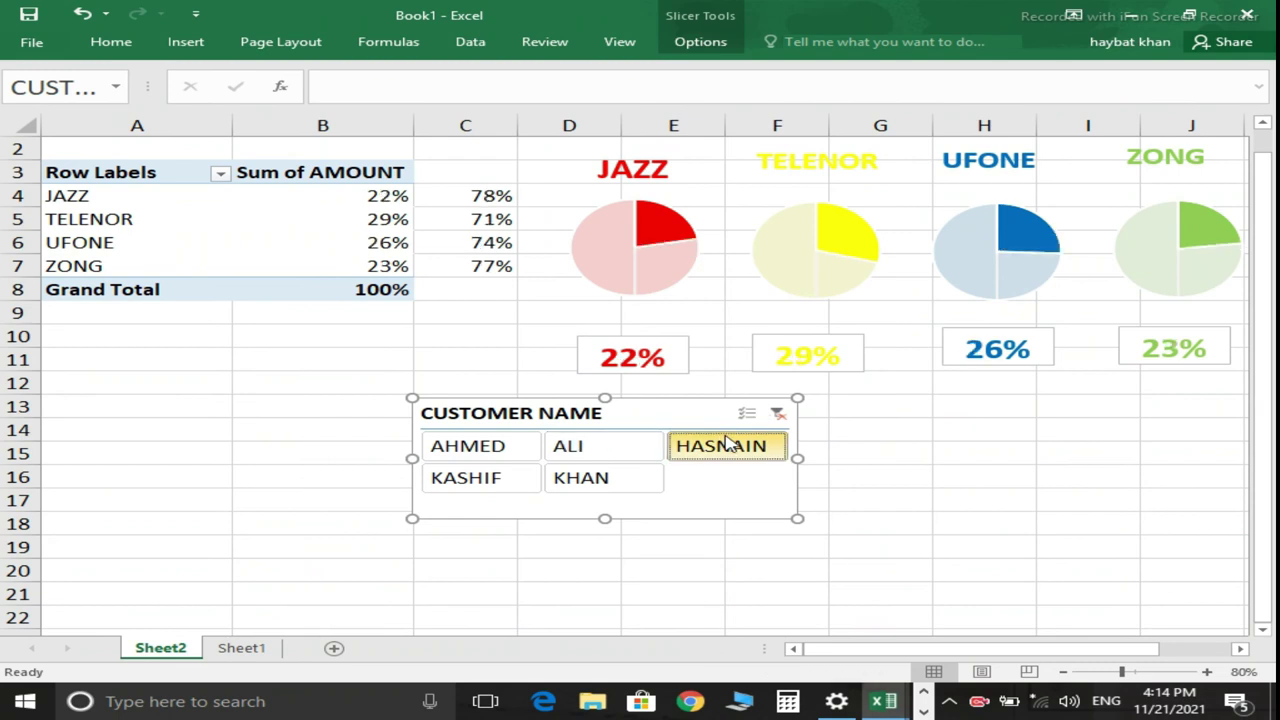
pyautogui.click(590, 452)
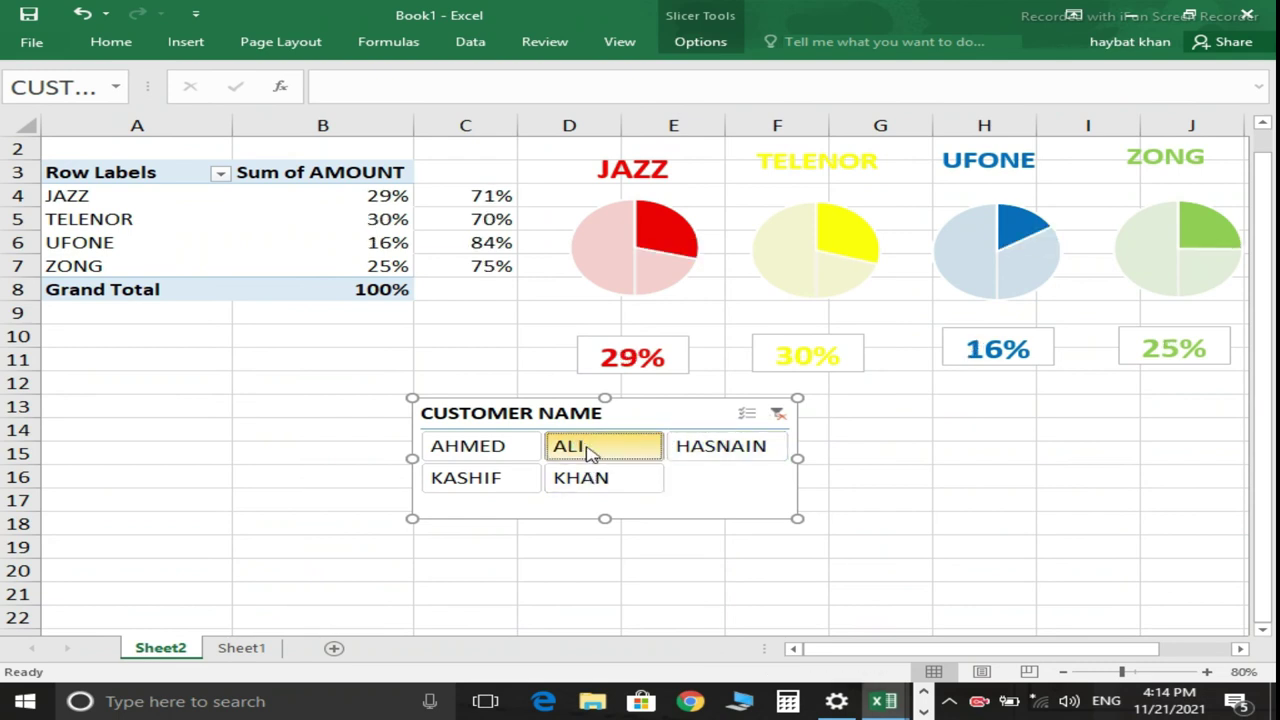
pyautogui.click(500, 452)
pyautogui.click(485, 480)
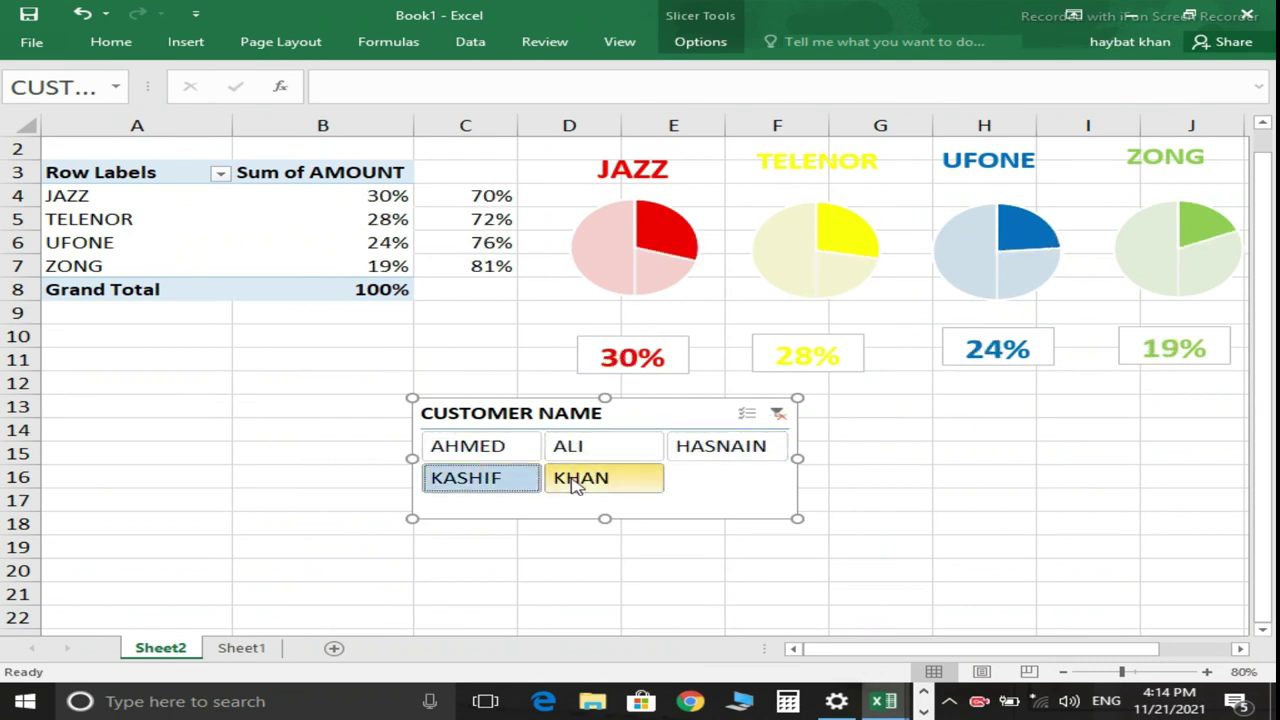
pyautogui.click(575, 482)
pyautogui.click(505, 480)
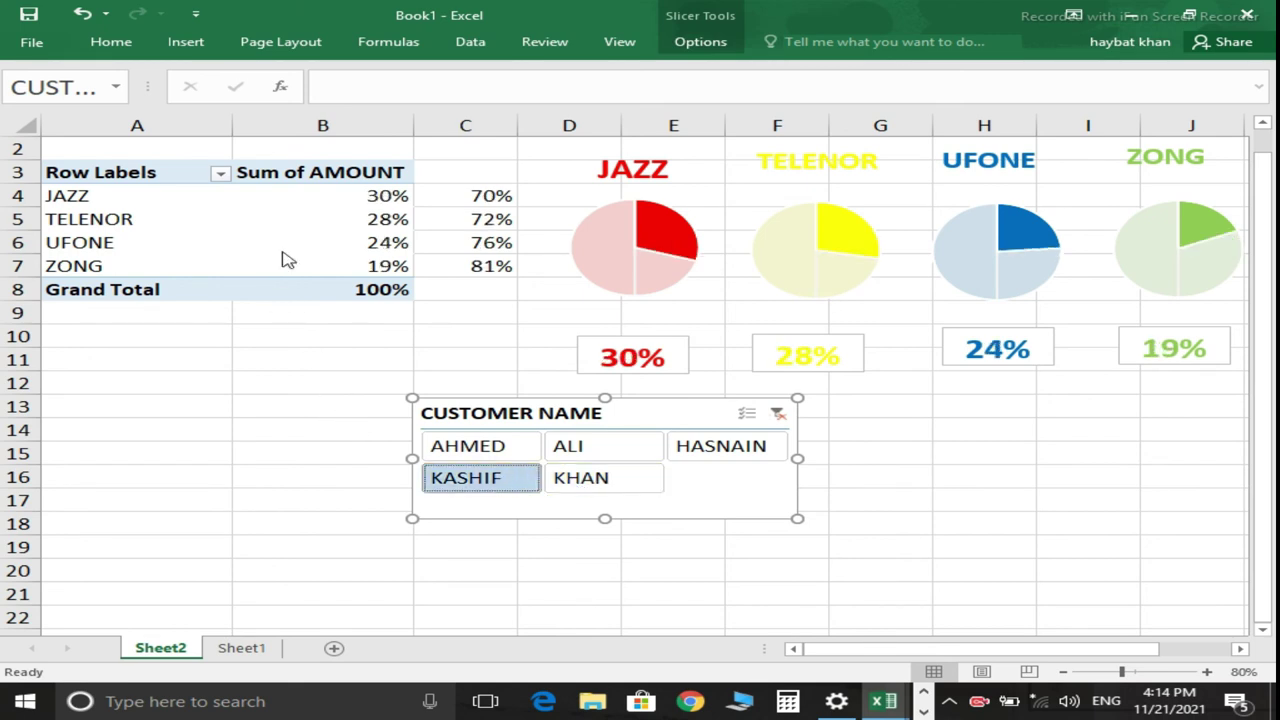
pyautogui.click(285, 220)
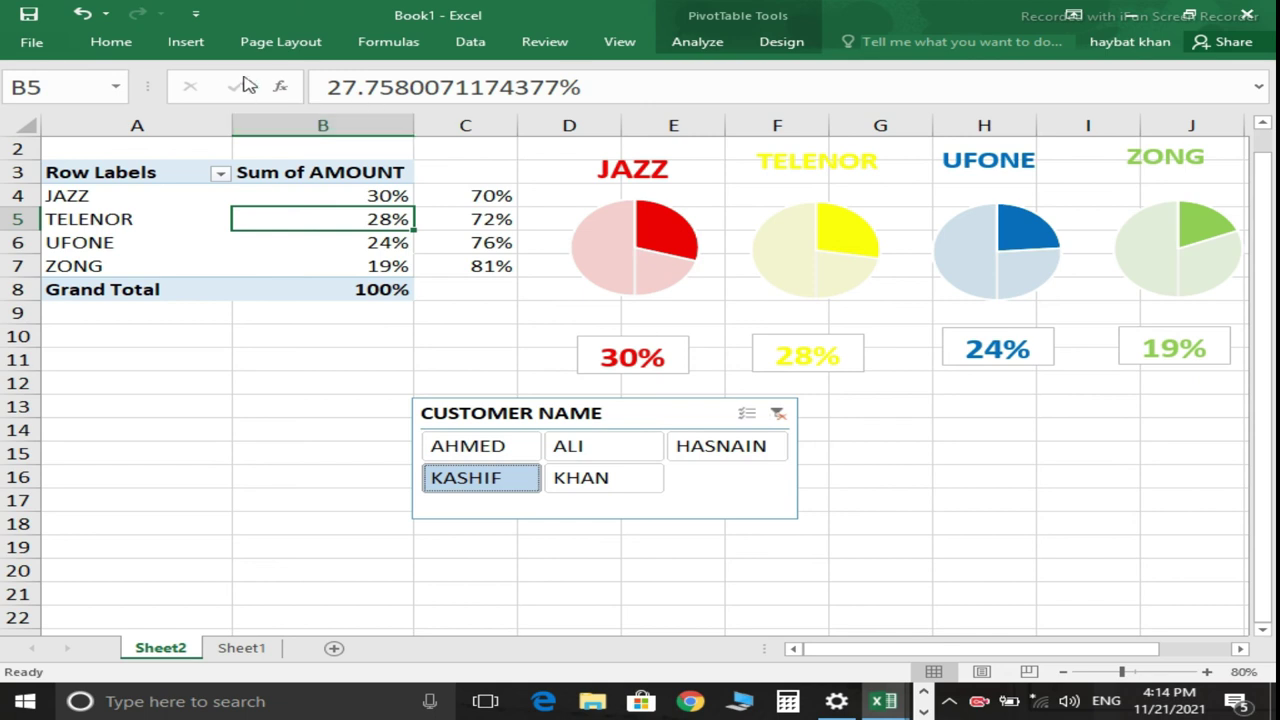
pyautogui.click(690, 45)
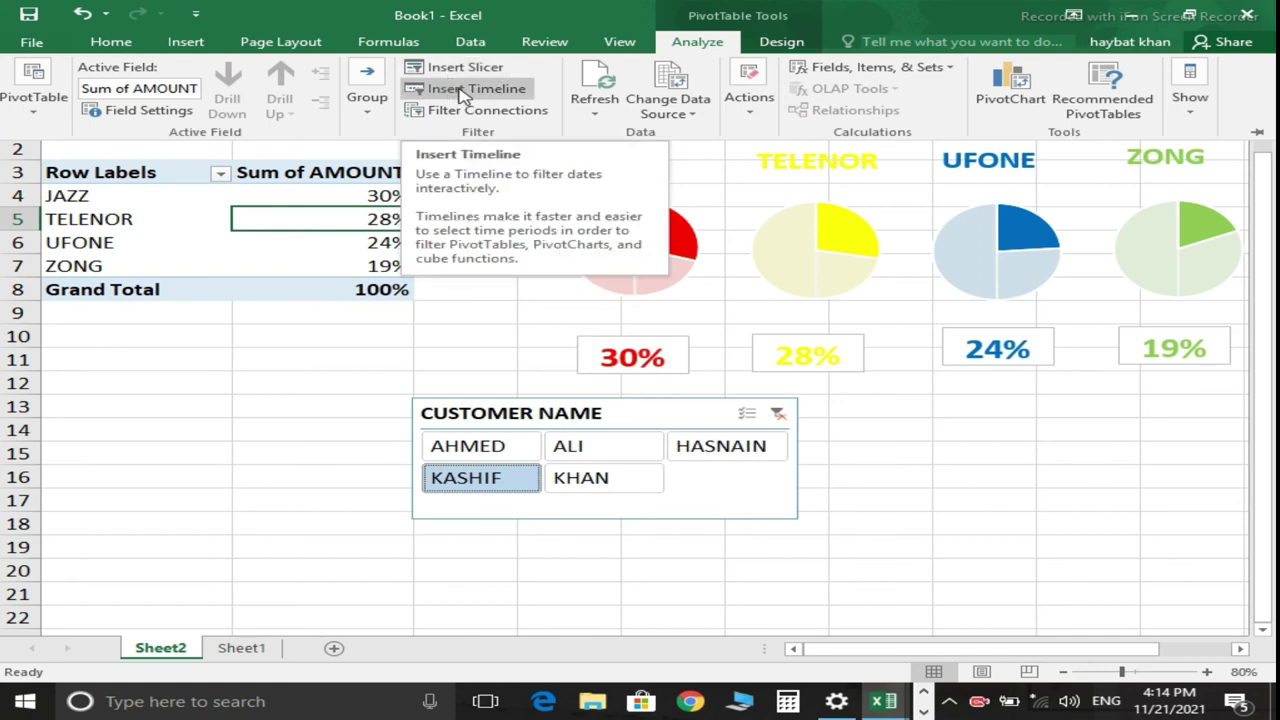
# Insert a DATE timeline and move it beside the customer slicer.
pyautogui.click(463, 92)
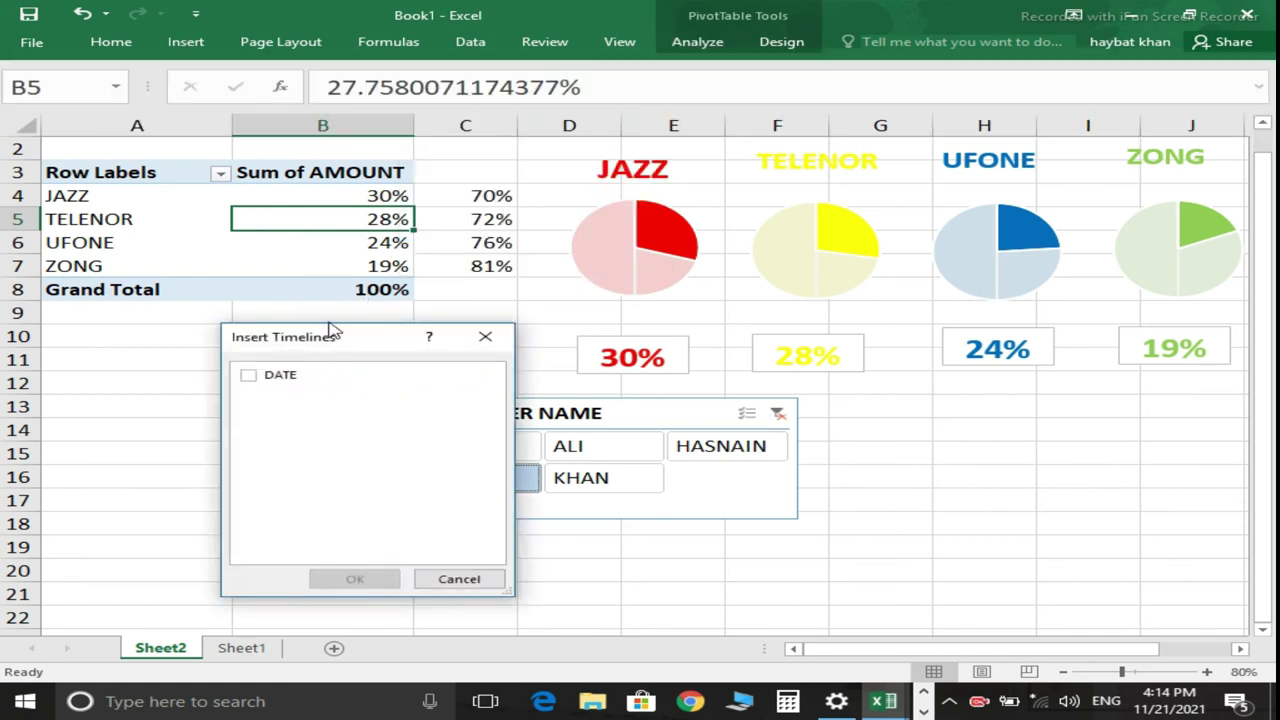
pyautogui.click(253, 381)
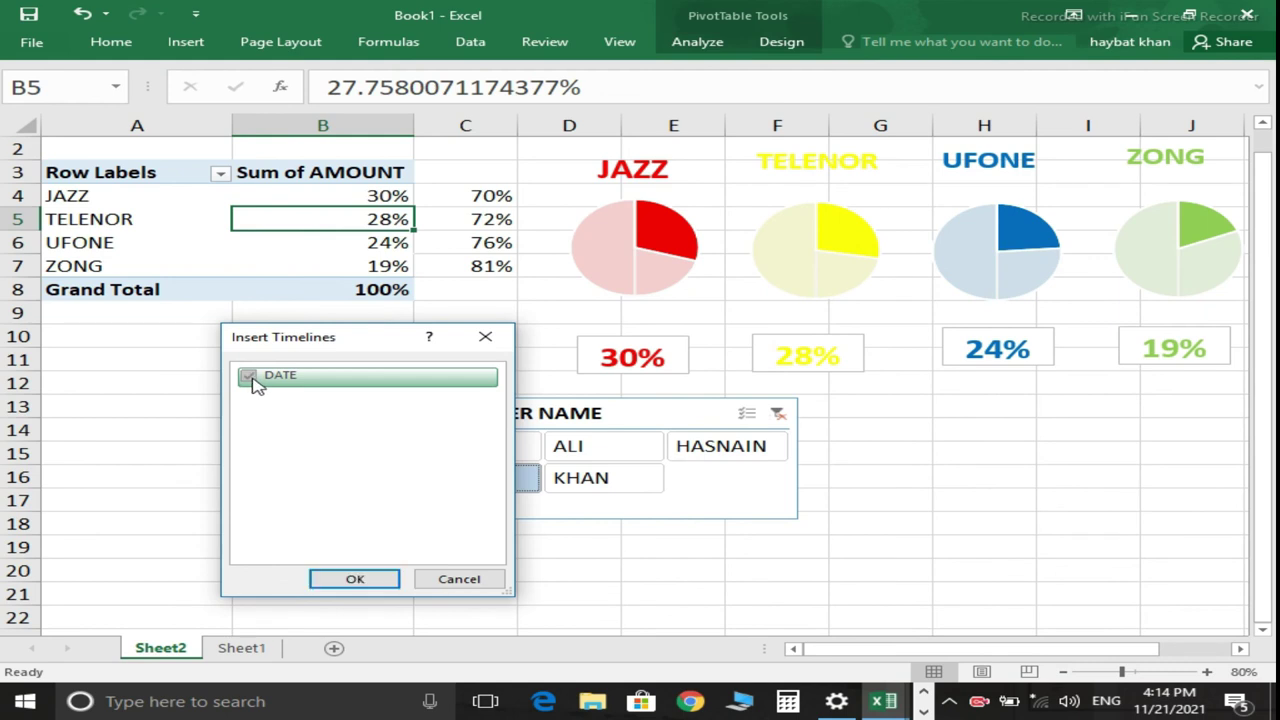
pyautogui.click(352, 578)
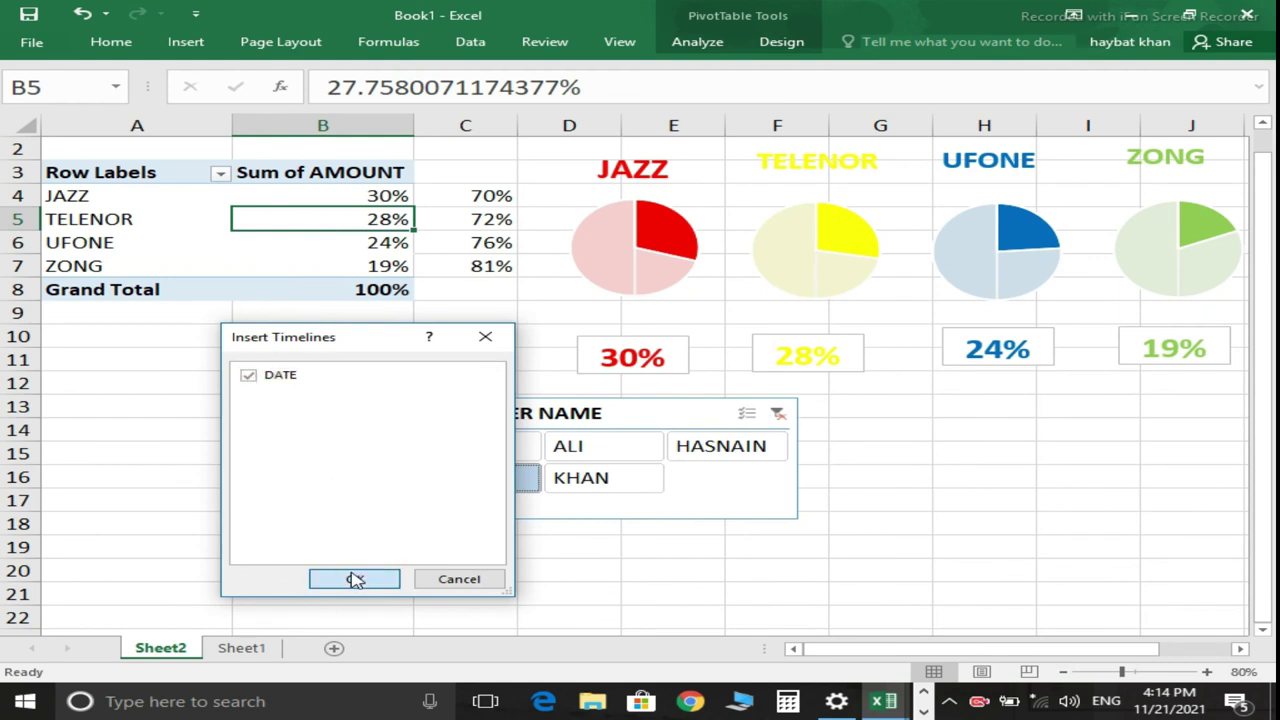
pyautogui.moveTo(596, 357); pyautogui.dragTo(906, 409)
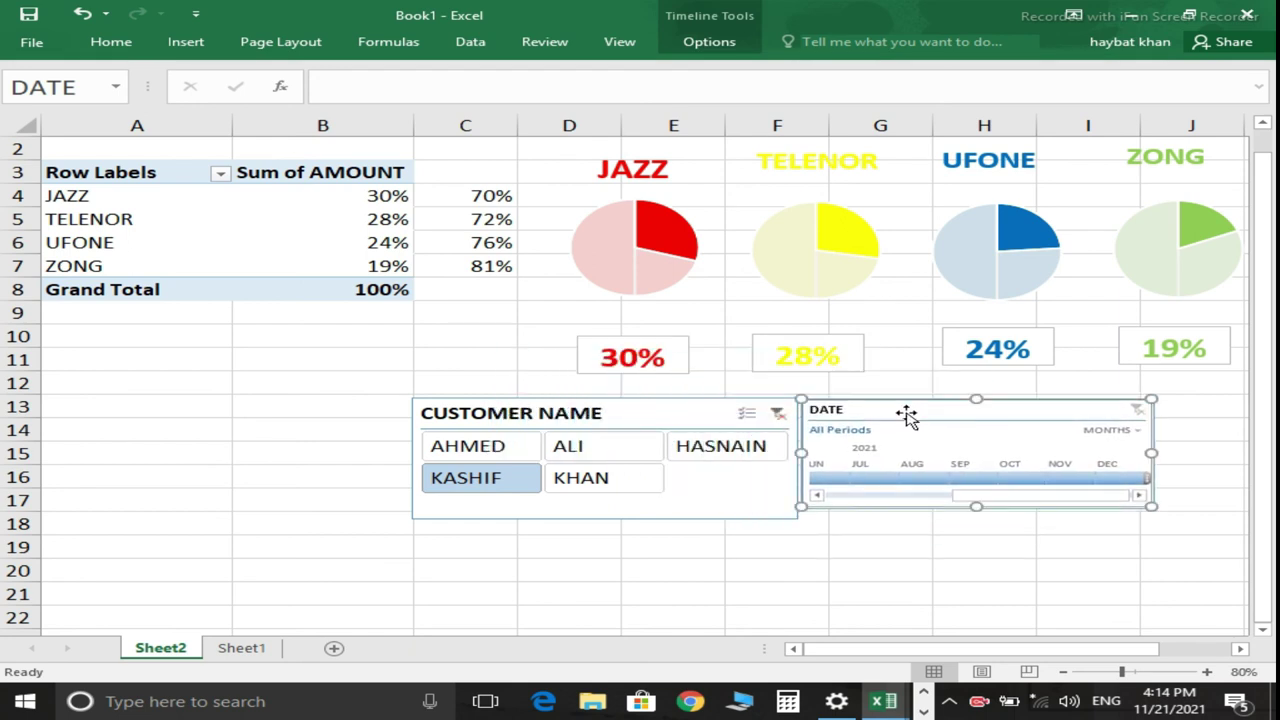
# Nudge the slicer and timeline into line, then scroll up to show the CUSTOMER NAME filter row.
pyautogui.click(593, 514)
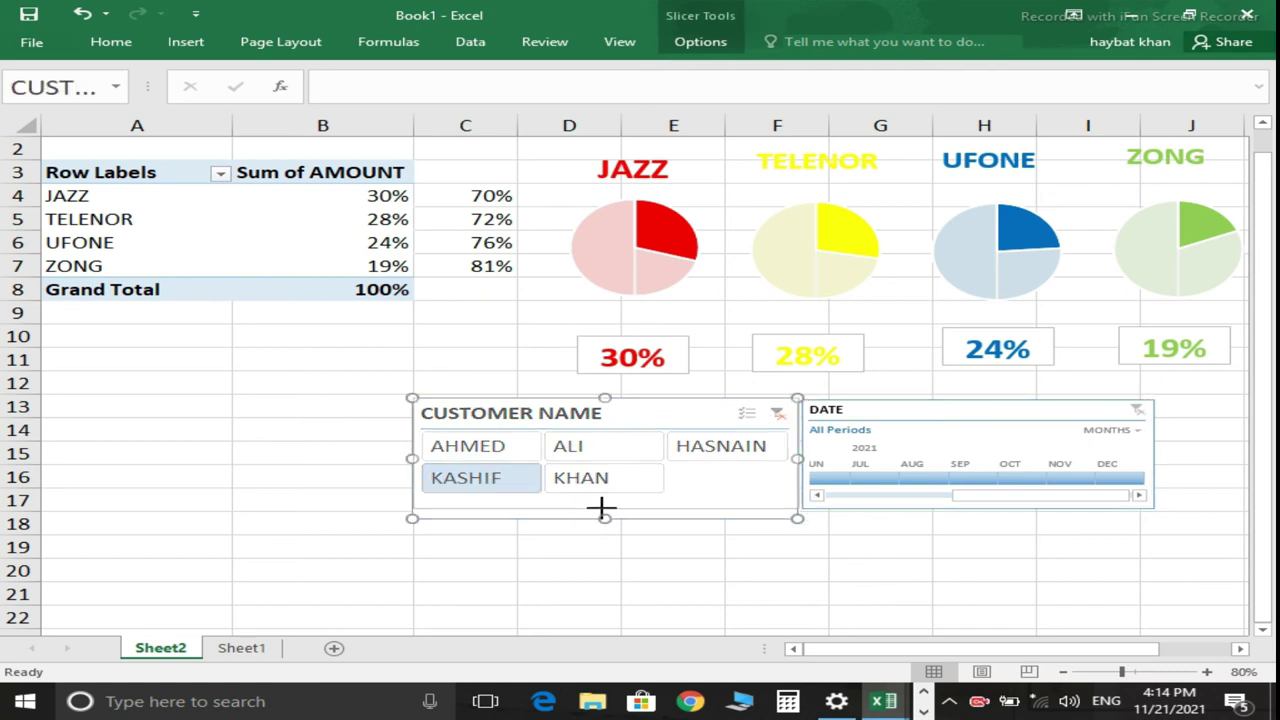
pyautogui.moveTo(601, 508); pyautogui.dragTo(603, 508)
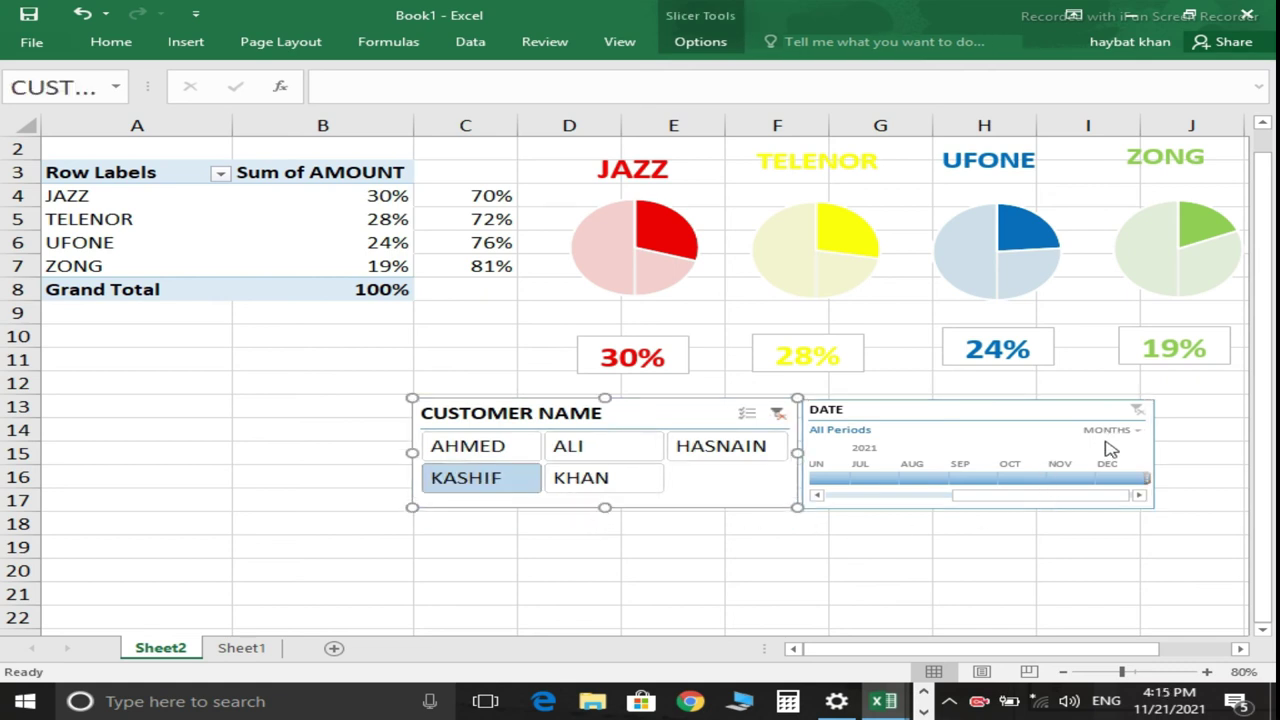
pyautogui.moveTo(1023, 409); pyautogui.dragTo(1071, 407)
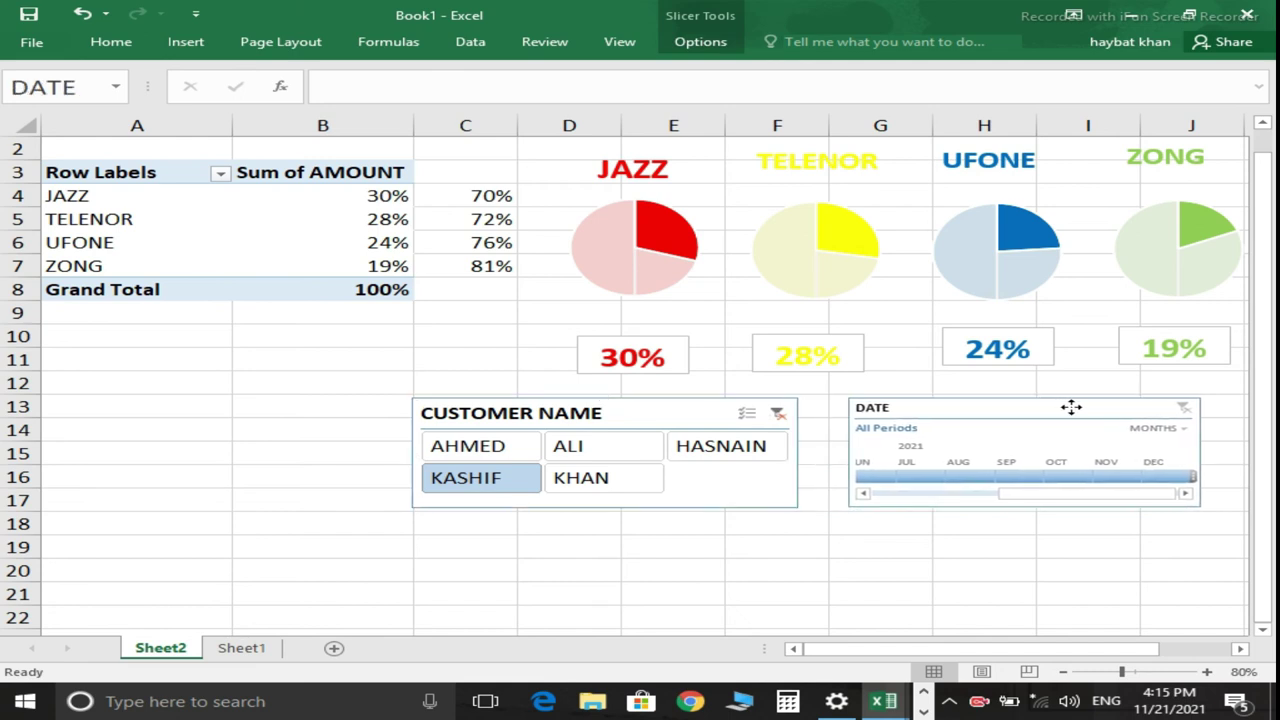
pyautogui.moveTo(678, 413); pyautogui.dragTo(694, 410)
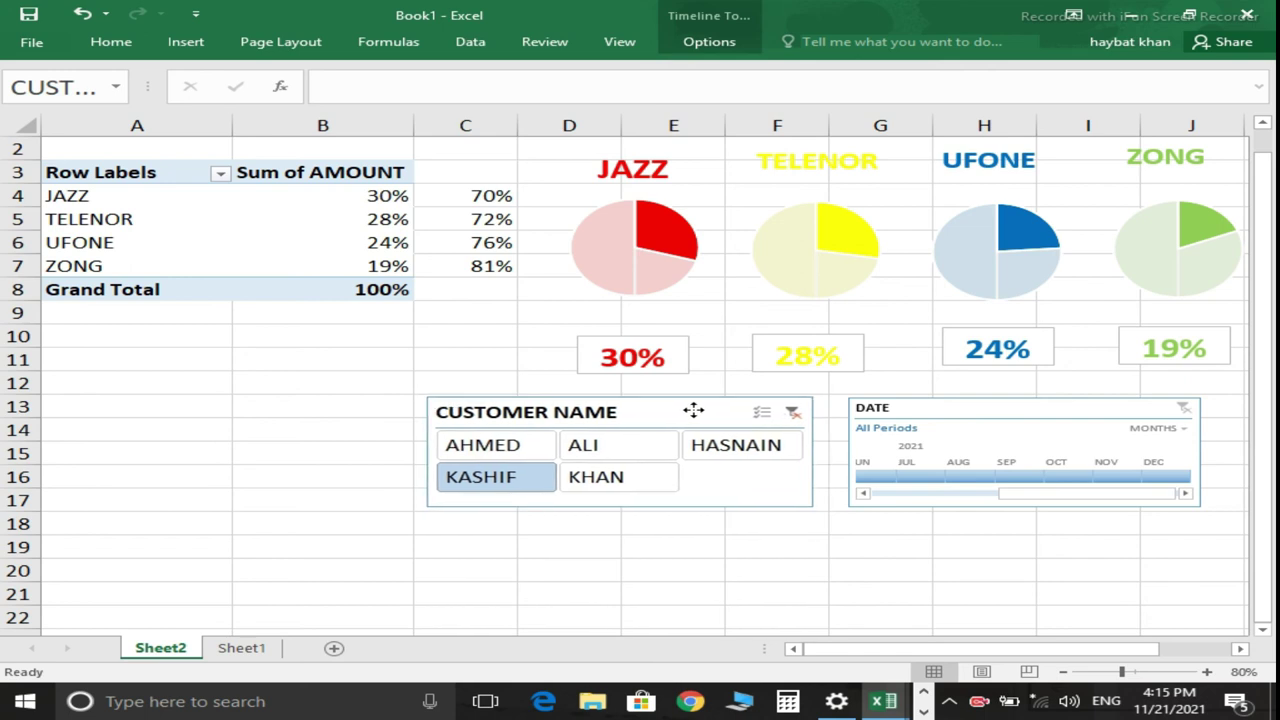
pyautogui.click(693, 410)
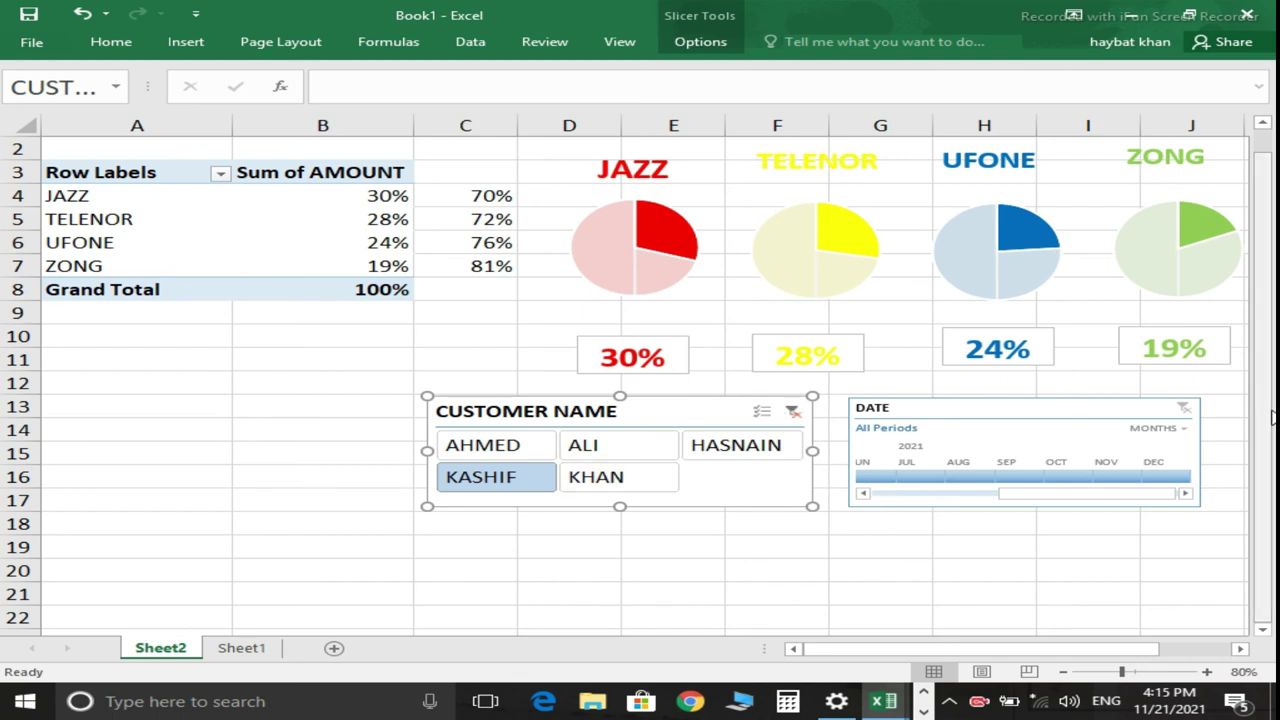
pyautogui.scroll(1, 1272, 414)
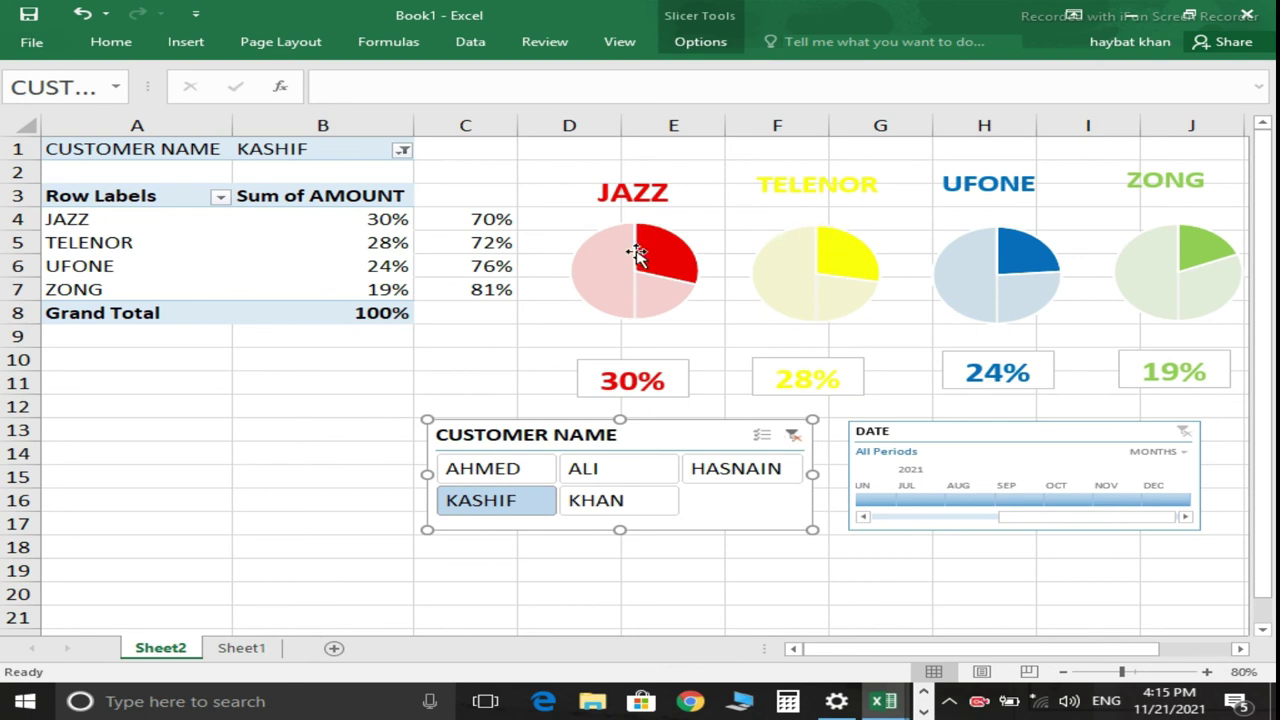
# Select all four pies with their titles and 30%, 28%, 24%, 19% boxes.
pyautogui.click(648, 280)
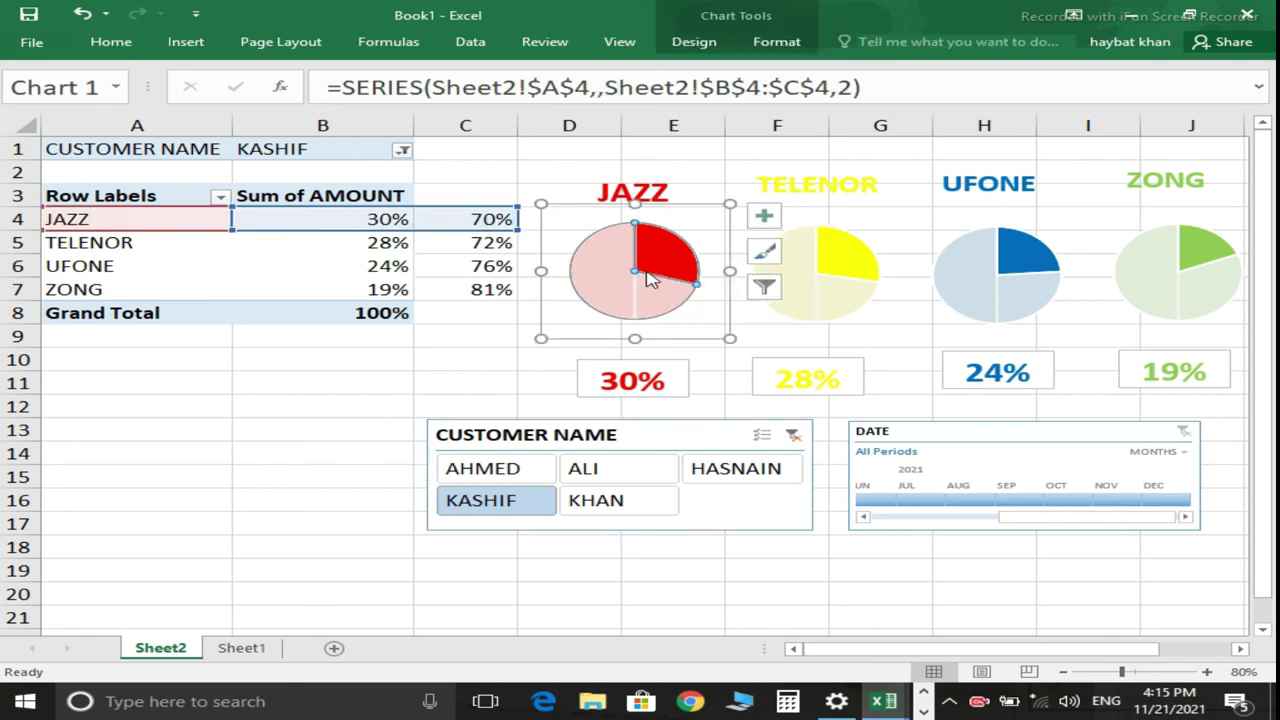
pyautogui.click(628, 375)
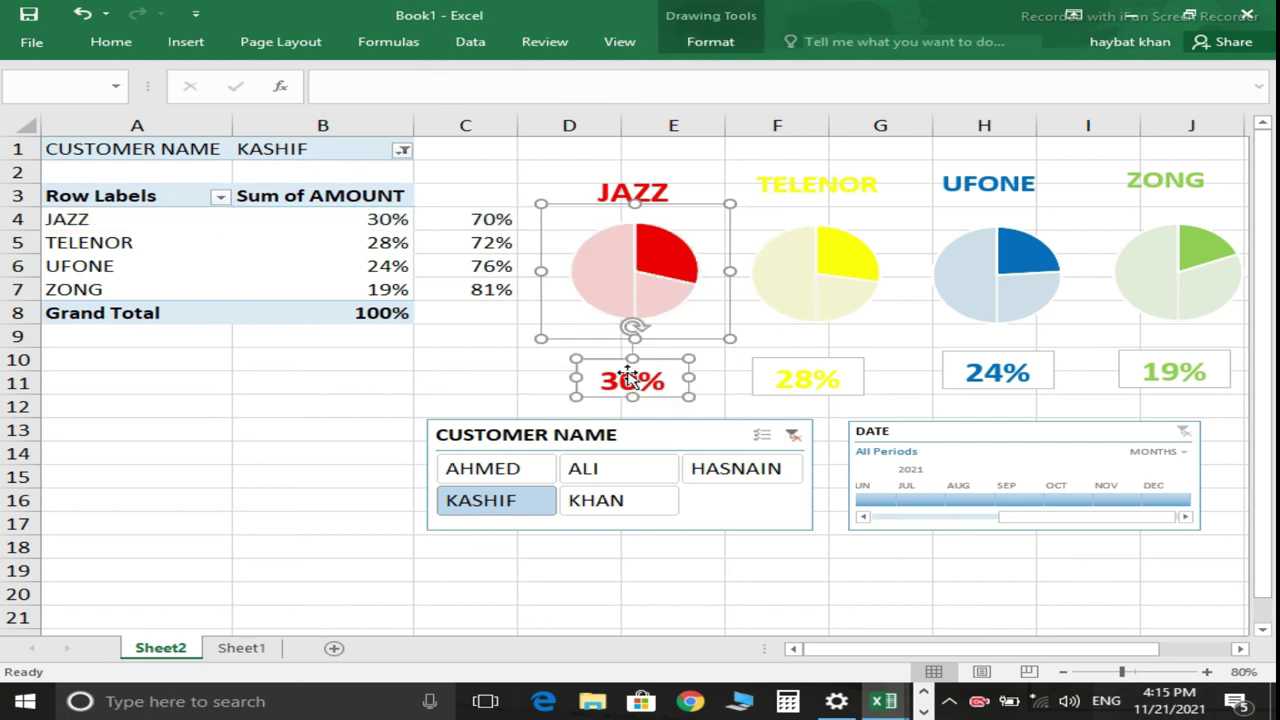
pyautogui.keyDown('ctrl'); pyautogui.click(606, 187); pyautogui.keyUp('ctrl')
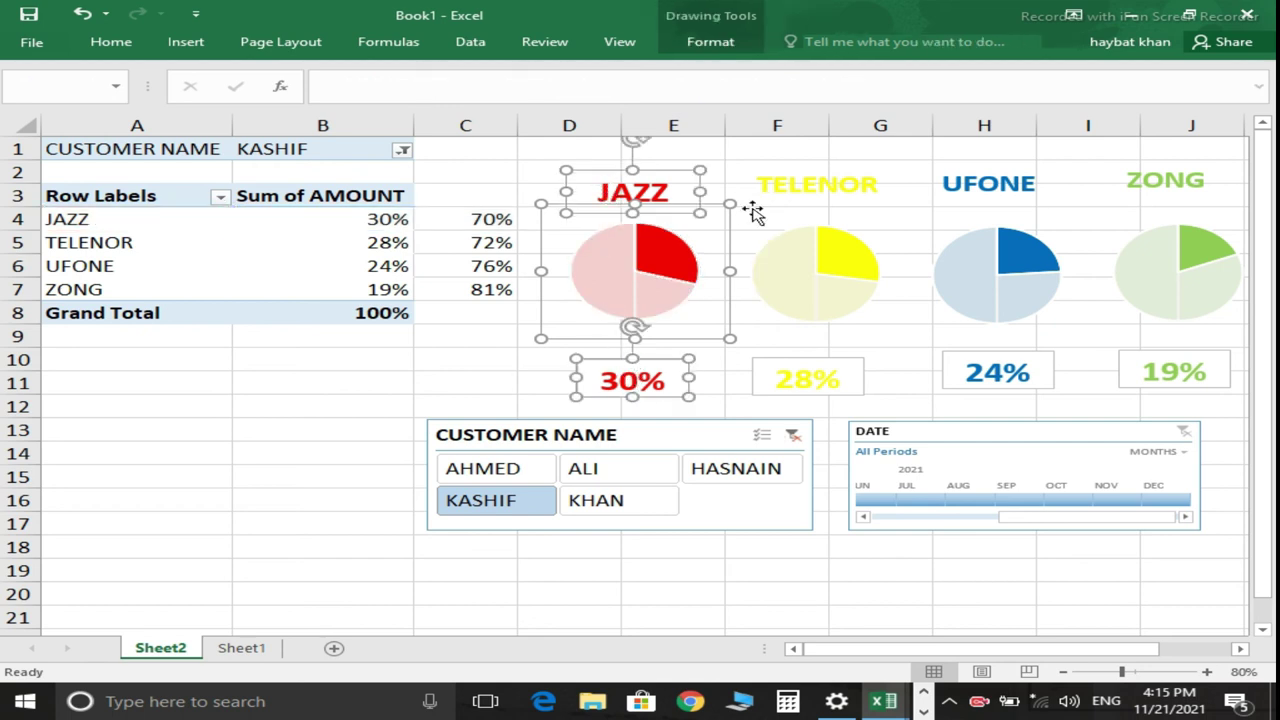
pyautogui.keyDown('ctrl'); pyautogui.click(780, 255); pyautogui.keyUp('ctrl')
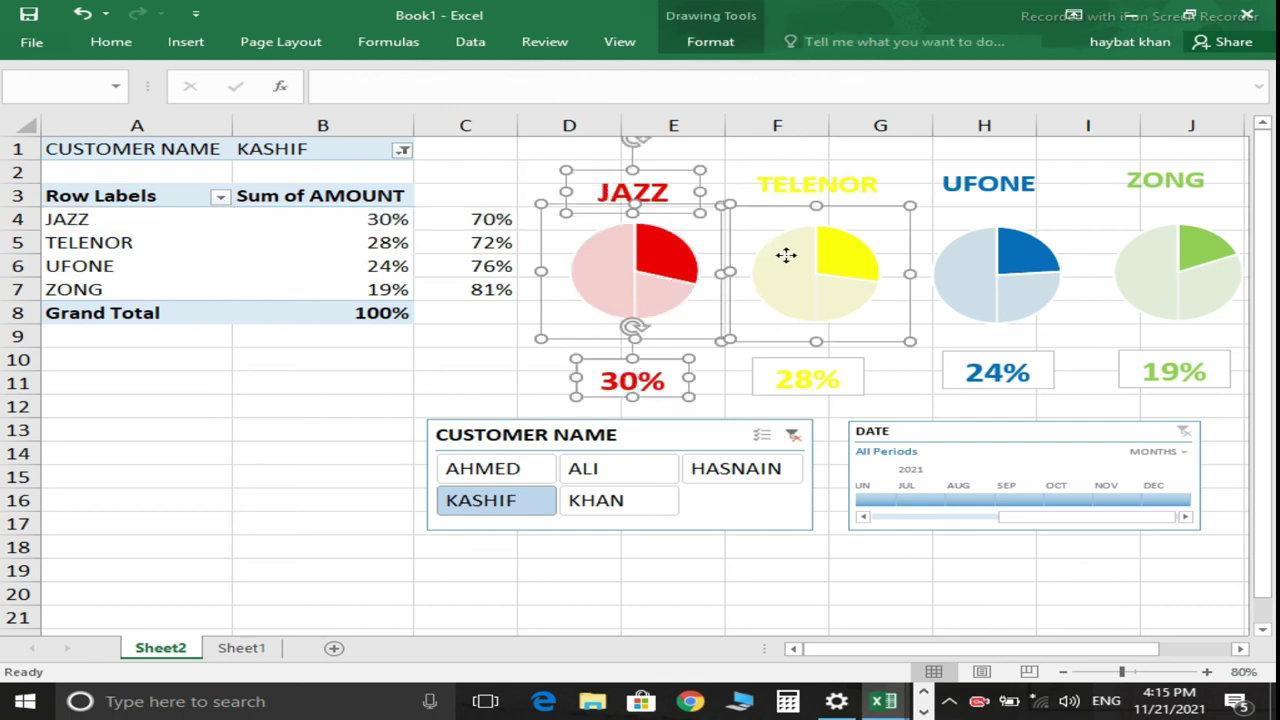
pyautogui.keyDown('ctrl'); pyautogui.click(805, 378); pyautogui.keyUp('ctrl')
pyautogui.keyDown('ctrl'); pyautogui.click(807, 183); pyautogui.keyUp('ctrl')
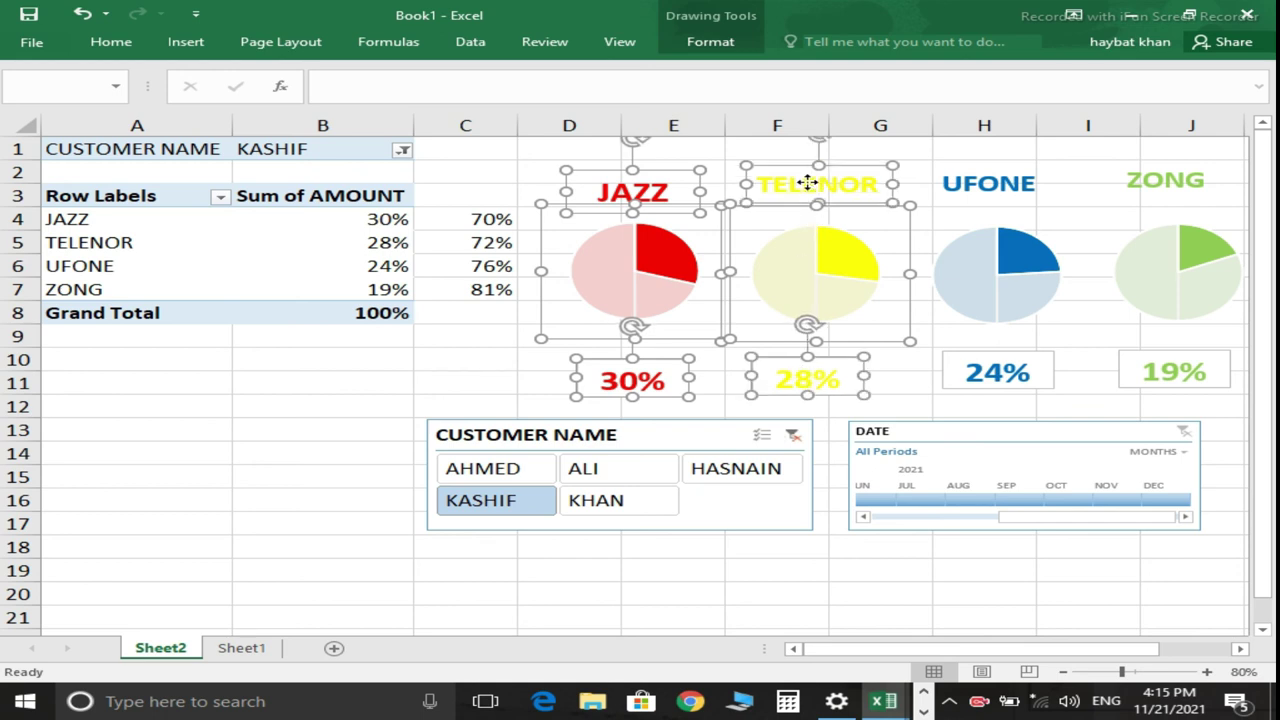
pyautogui.keyDown('ctrl'); pyautogui.click(1020, 290); pyautogui.keyUp('ctrl')
pyautogui.keyDown('ctrl'); pyautogui.click(1003, 372); pyautogui.keyUp('ctrl')
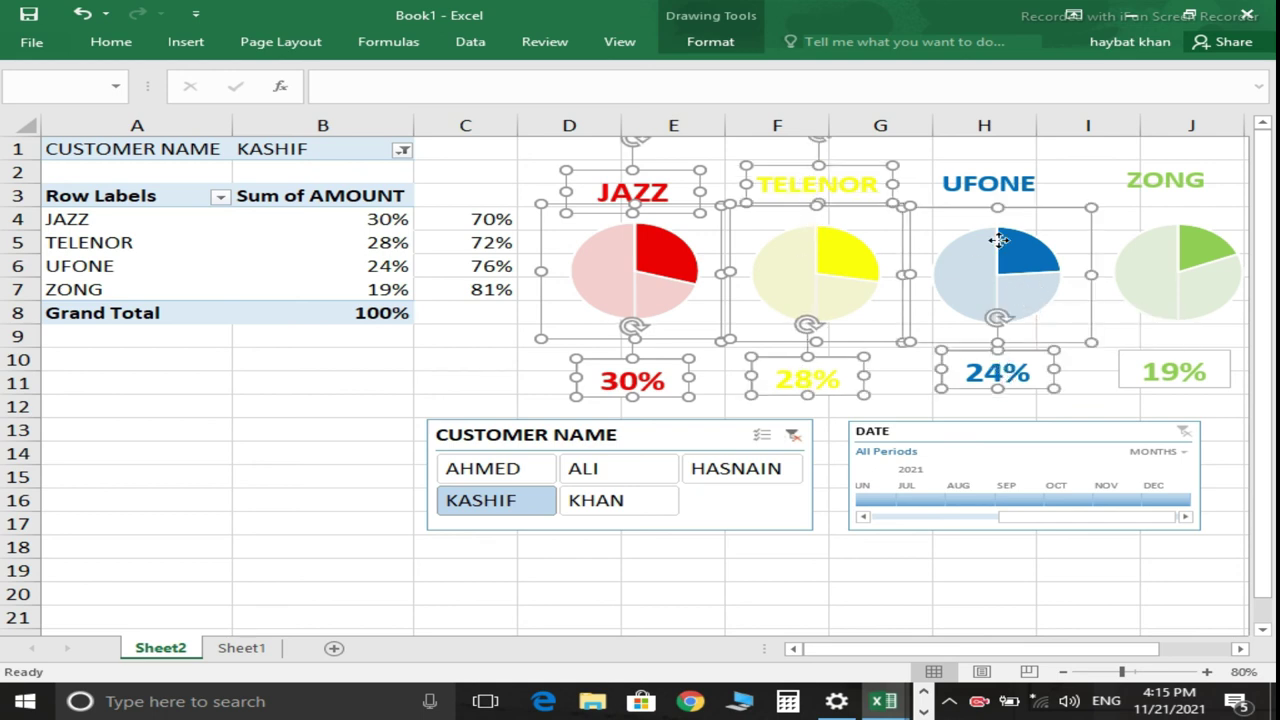
pyautogui.keyDown('ctrl'); pyautogui.click(1000, 186); pyautogui.keyUp('ctrl')
pyautogui.keyDown('ctrl'); pyautogui.click(1210, 368); pyautogui.keyUp('ctrl')
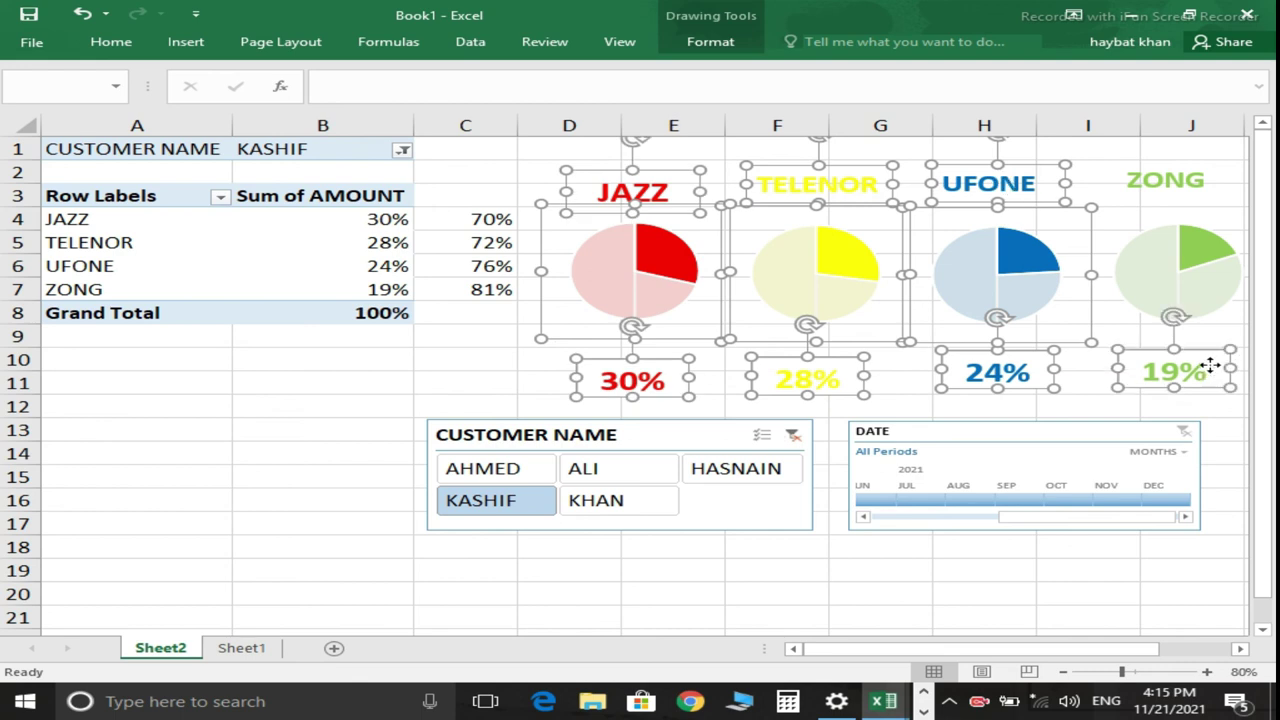
pyautogui.keyDown('ctrl'); pyautogui.click(1168, 265); pyautogui.keyUp('ctrl')
pyautogui.keyDown('ctrl'); pyautogui.click(1162, 180); pyautogui.keyUp('ctrl')
# Group the selected charts, titles and boxes and drag the group slightly left.
pyautogui.click(712, 44)
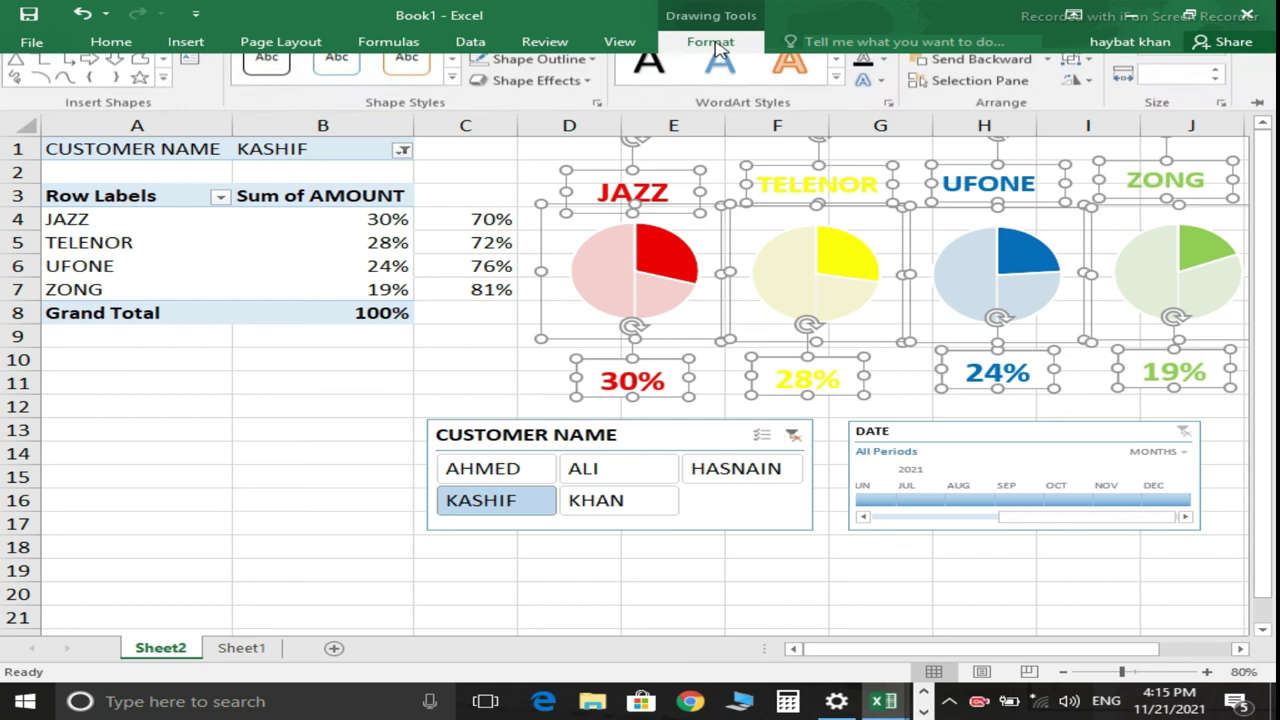
pyautogui.click(1091, 88)
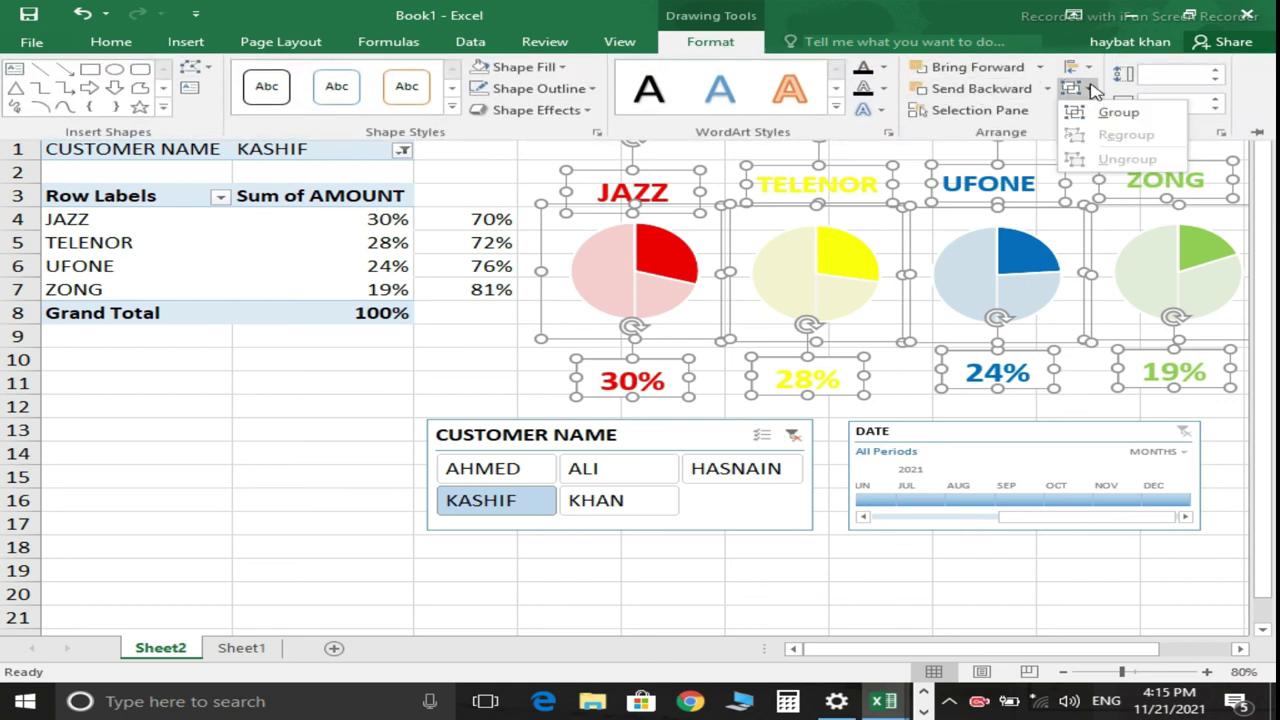
pyautogui.click(1120, 113)
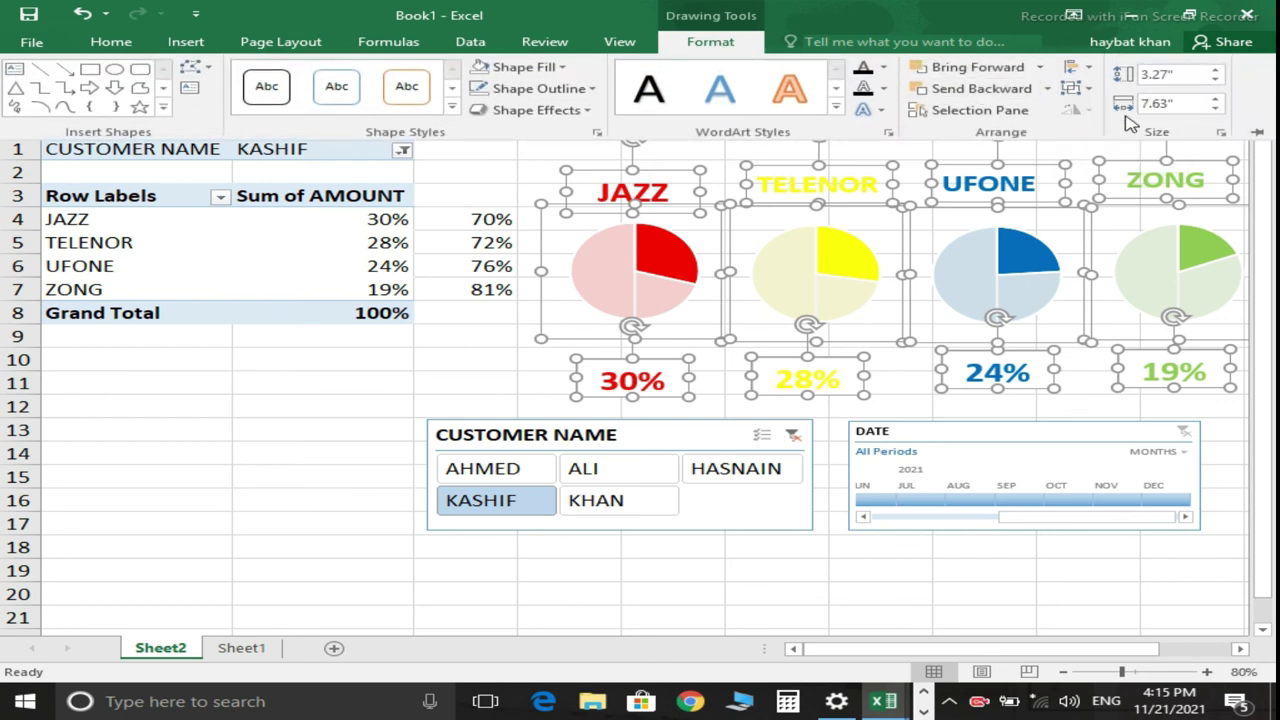
pyautogui.click(1007, 262)
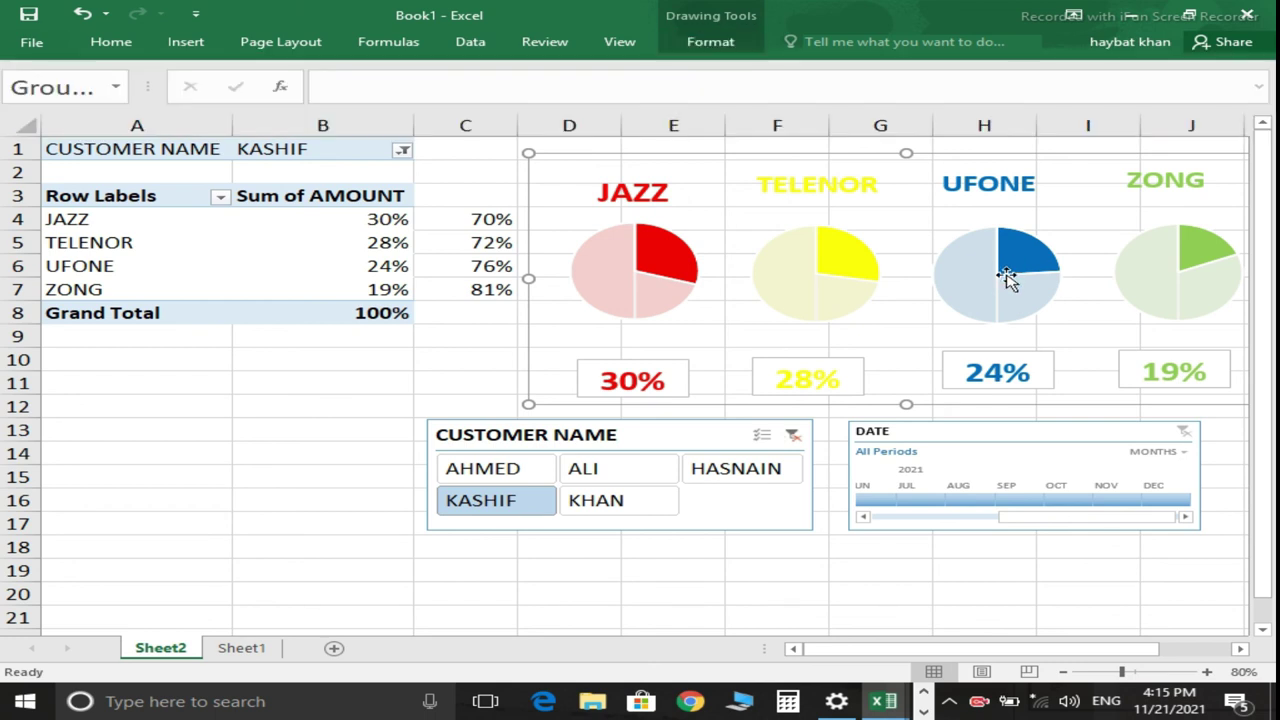
pyautogui.click(1069, 347)
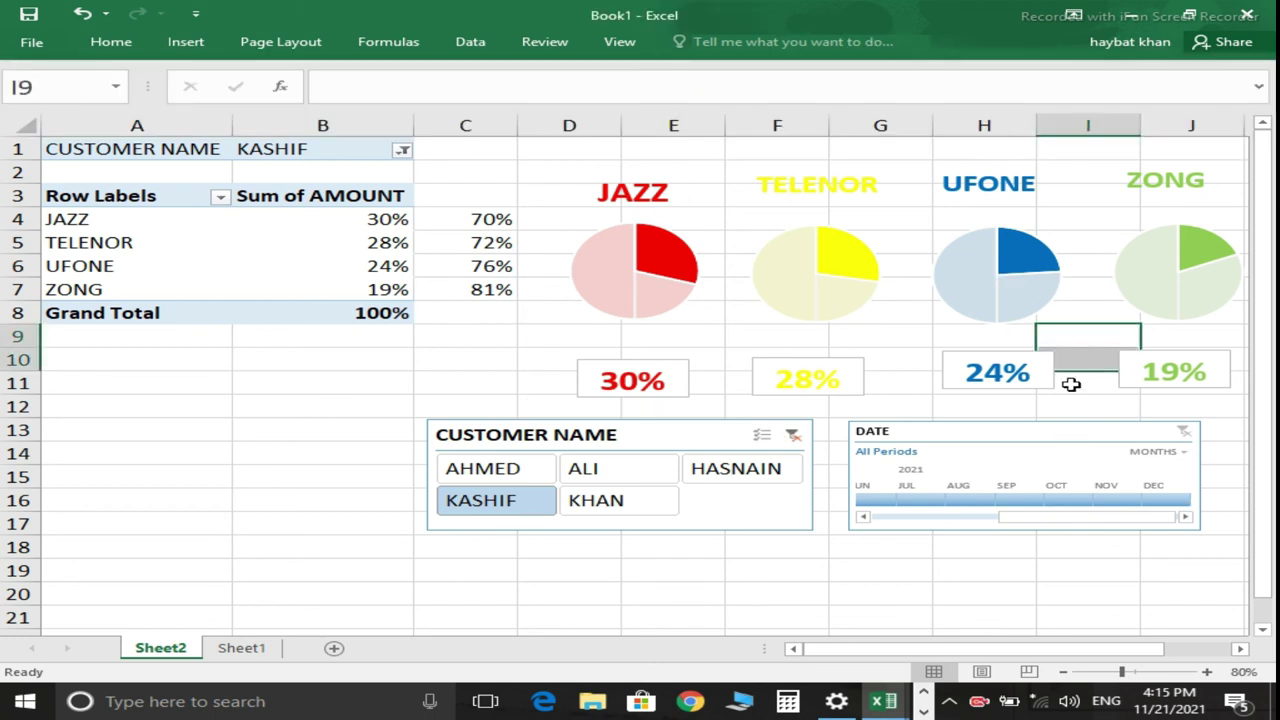
pyautogui.click(1066, 380)
pyautogui.click(1047, 380)
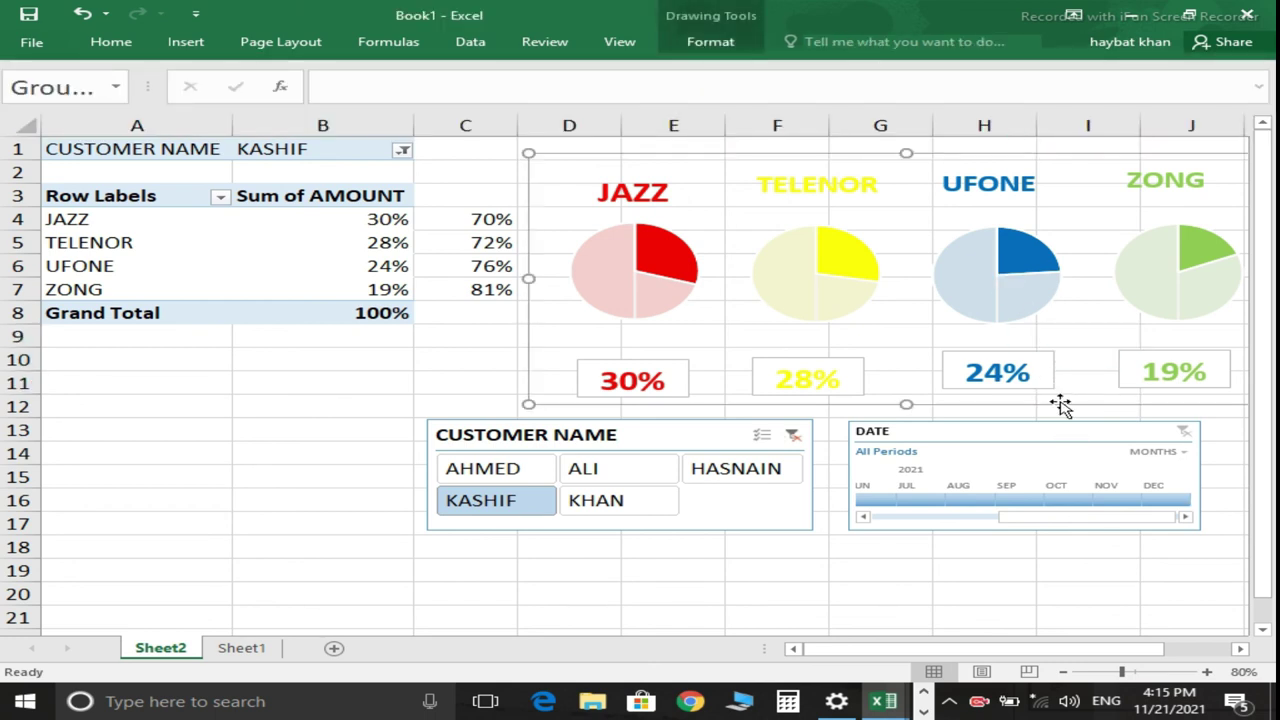
pyautogui.moveTo(1057, 406); pyautogui.dragTo(1032, 412)
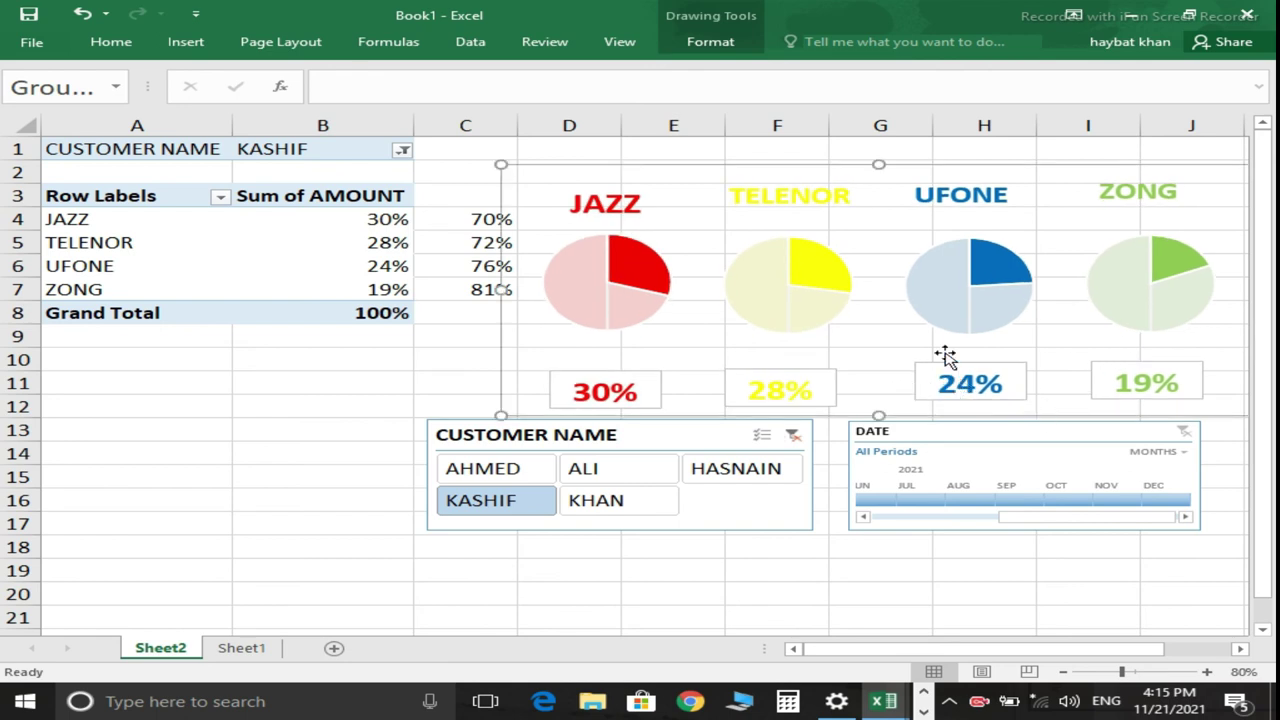
# Ungroup the charts, titles and percentage boxes.
pyautogui.click(688, 43)
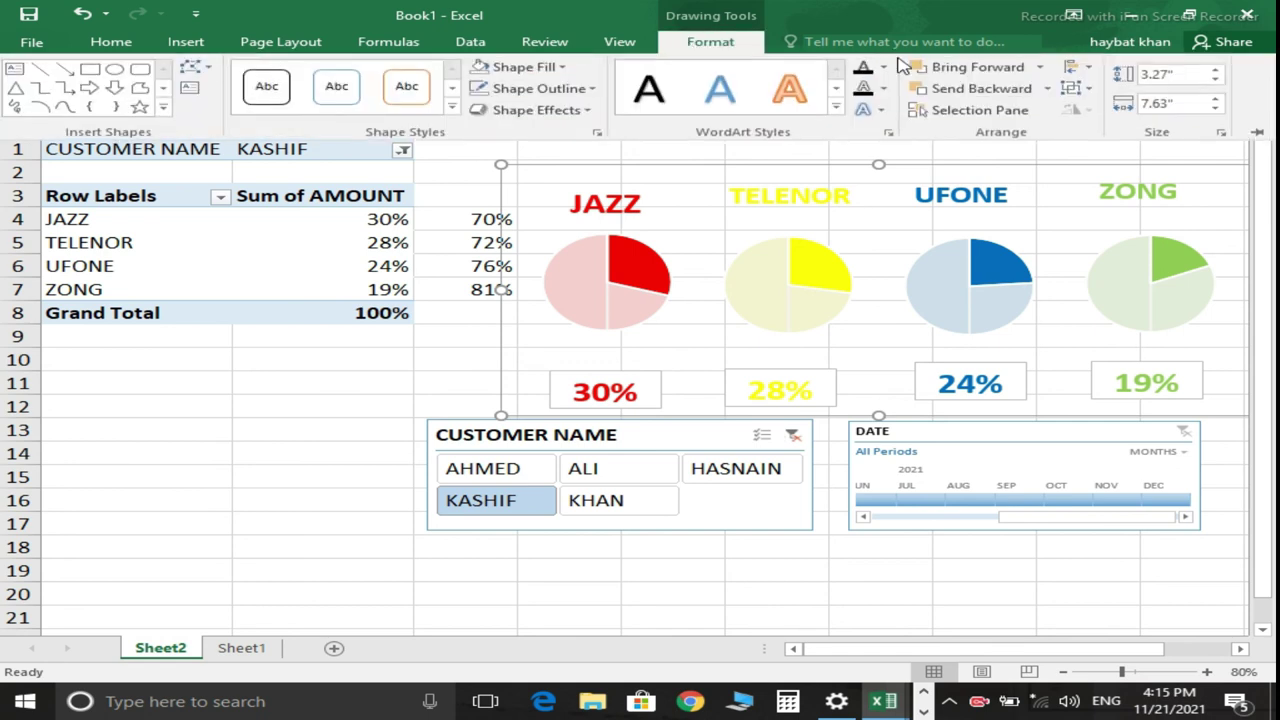
pyautogui.click(1089, 89)
pyautogui.click(1121, 160)
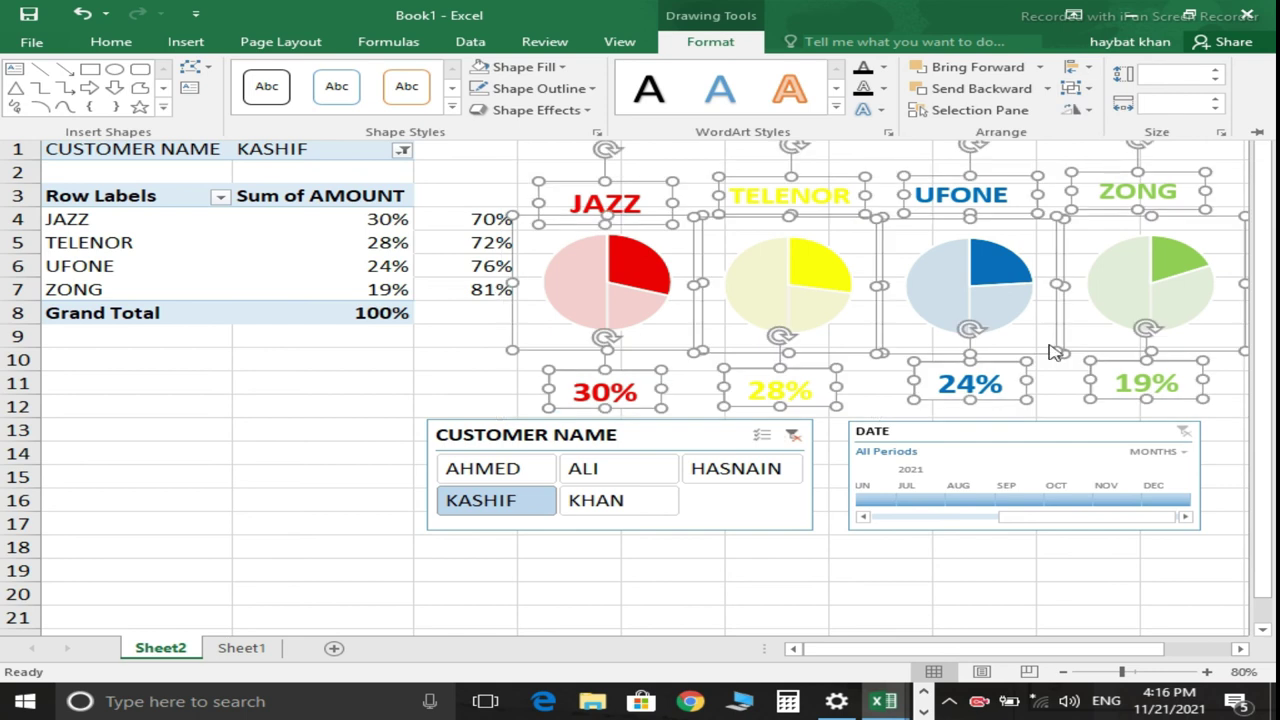
pyautogui.click(1055, 383)
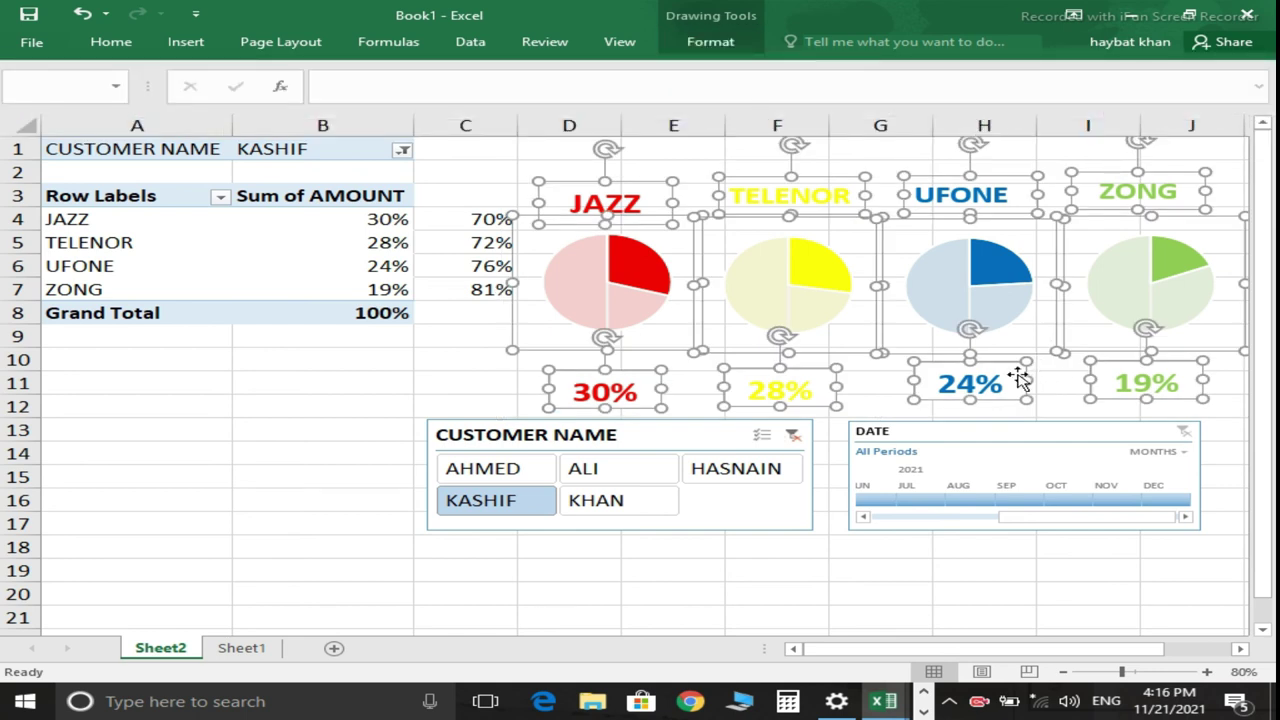
pyautogui.click(1062, 382)
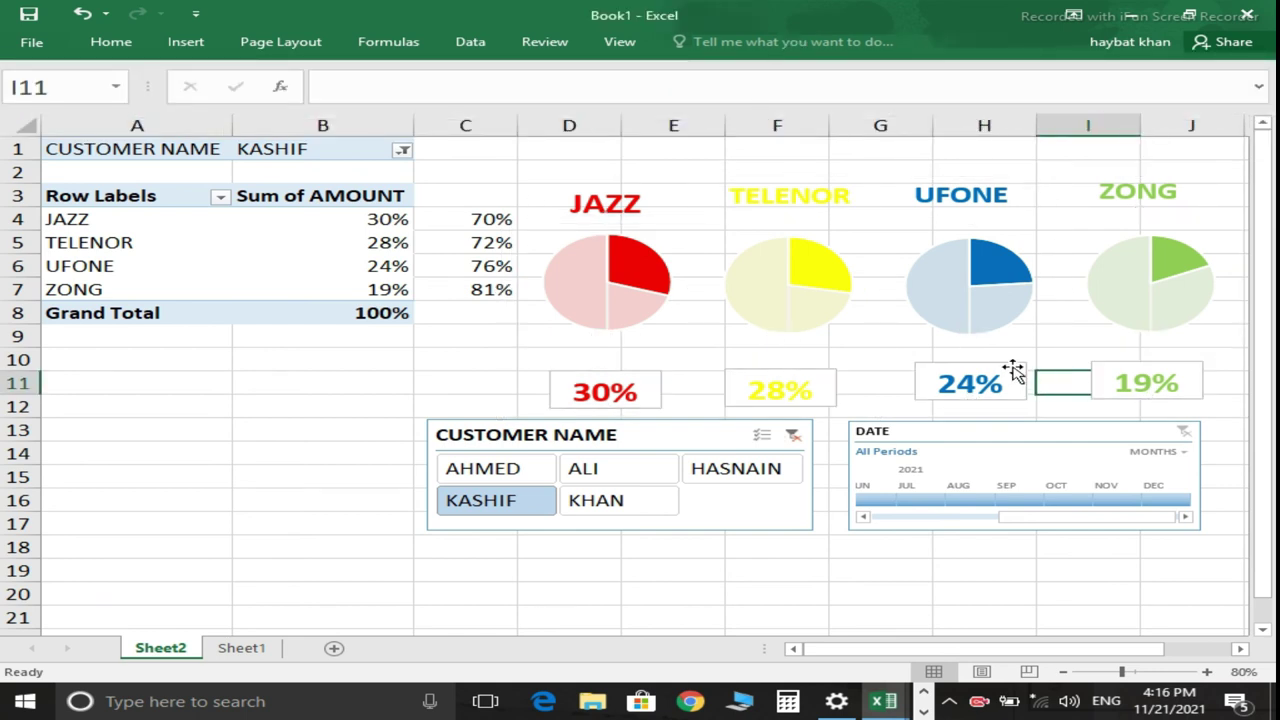
# Line up the 24% and 19% boxes and the ZONG and JAZZ titles with the others.
pyautogui.click(1013, 370)
pyautogui.moveTo(1010, 365); pyautogui.dragTo(1008, 370)
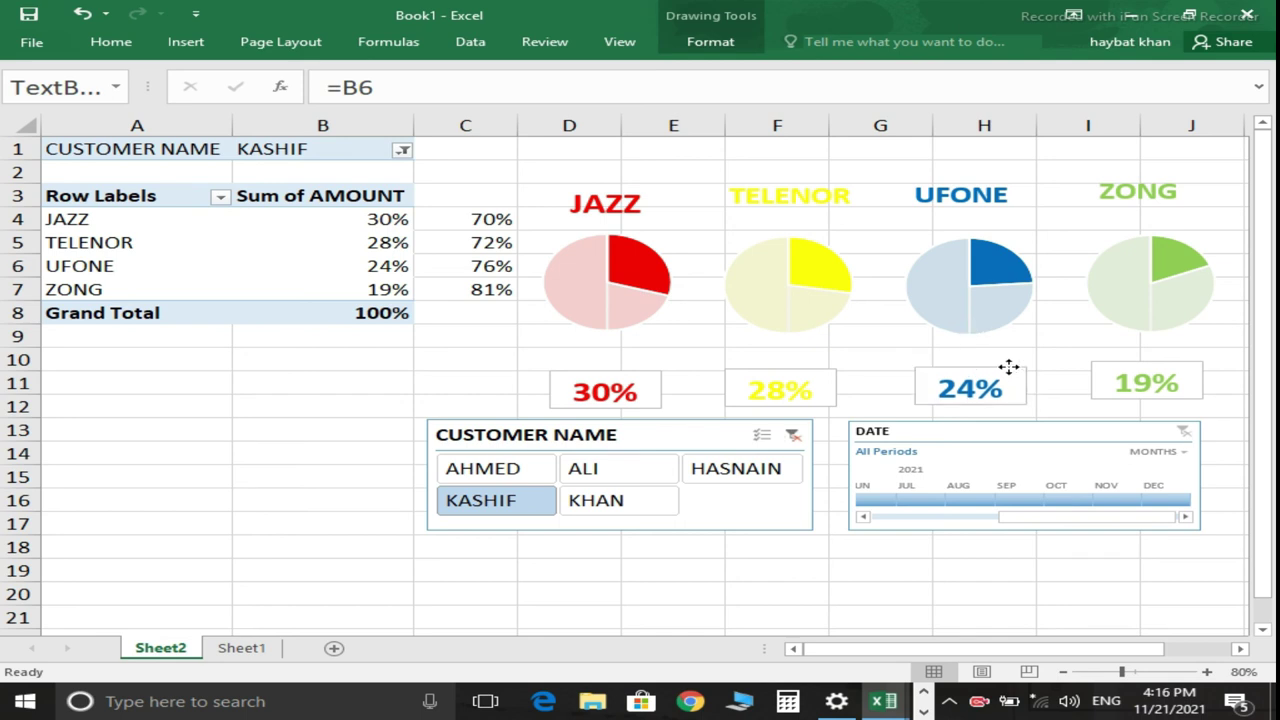
pyautogui.click(1177, 370)
pyautogui.moveTo(1177, 366); pyautogui.dragTo(1177, 372)
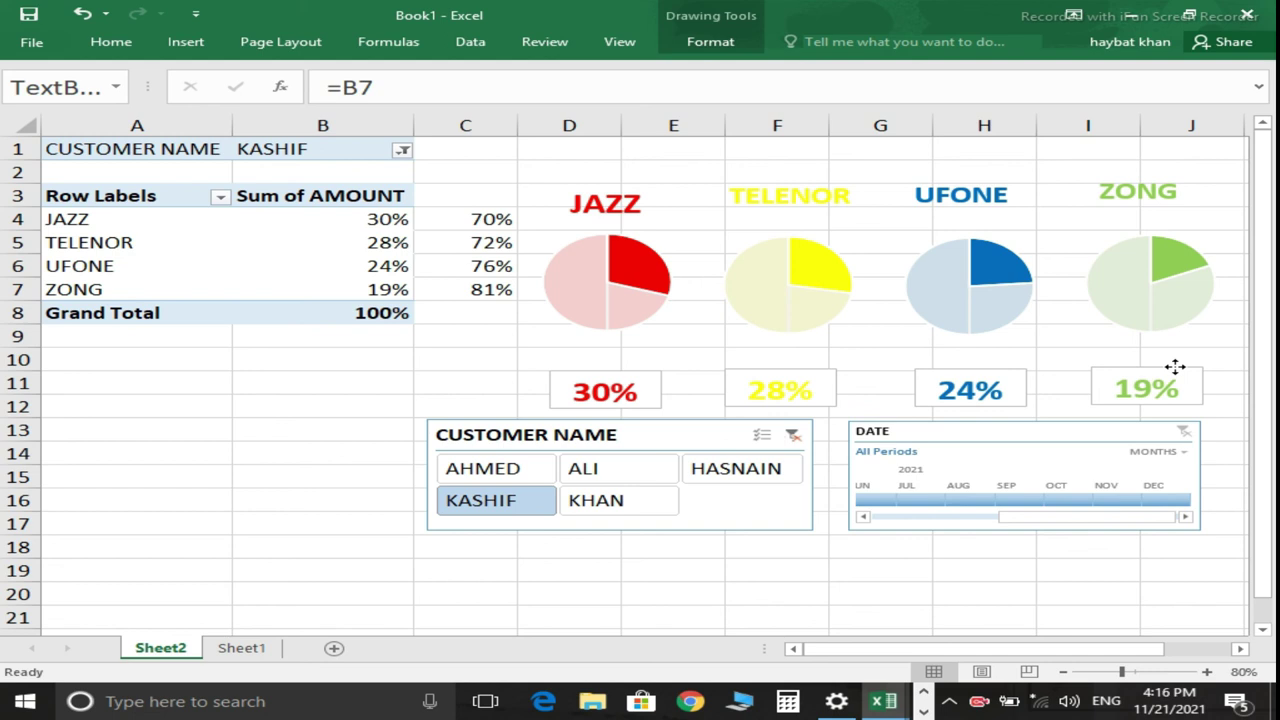
pyautogui.click(1133, 198)
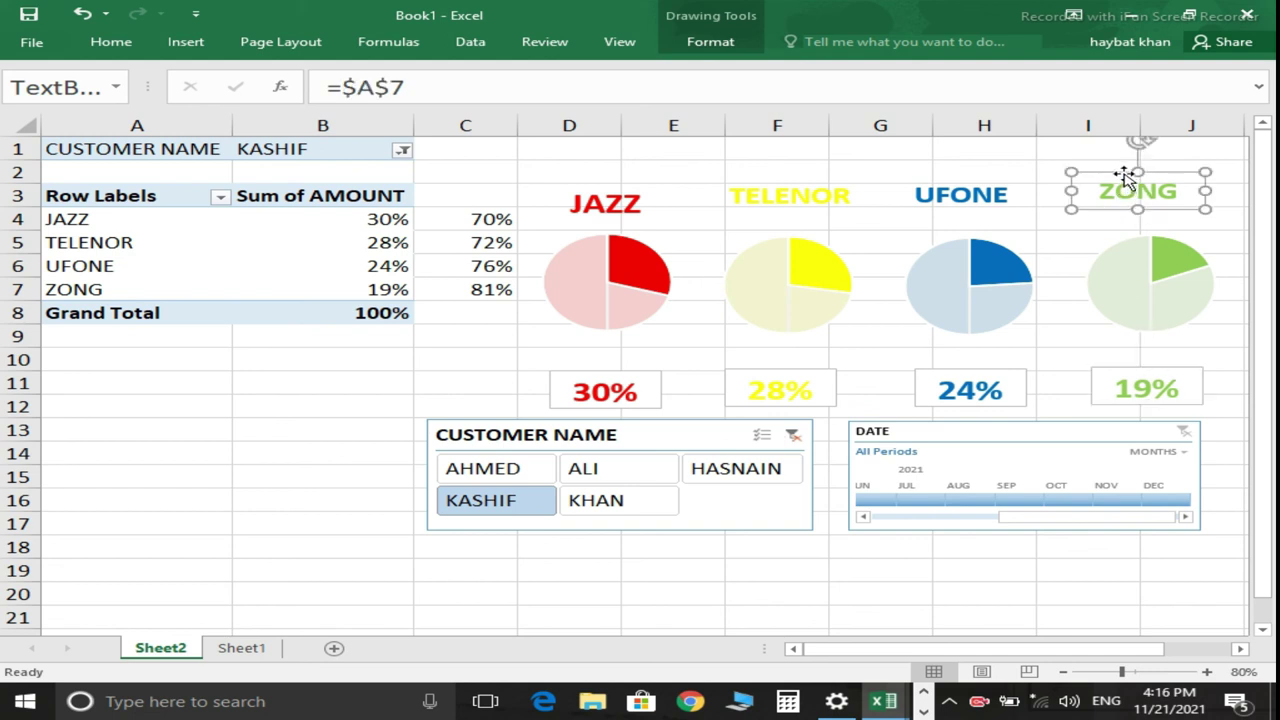
pyautogui.moveTo(1122, 172); pyautogui.dragTo(1127, 176)
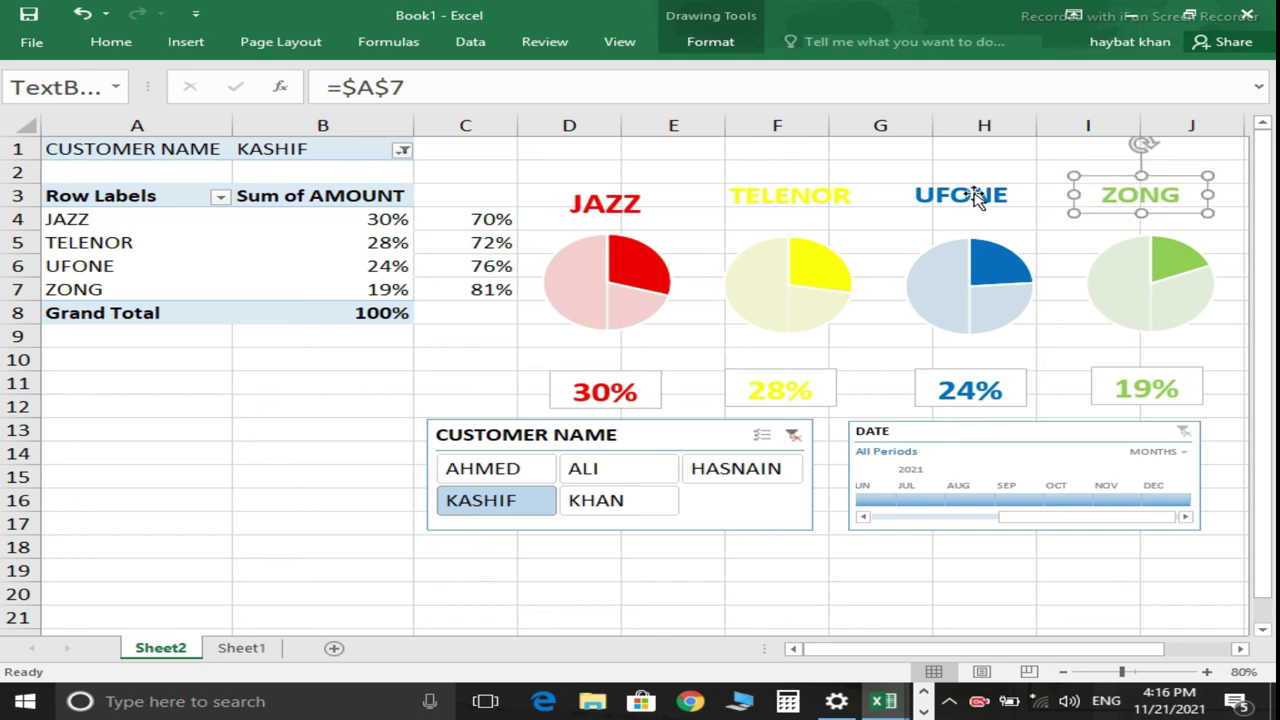
pyautogui.click(632, 211)
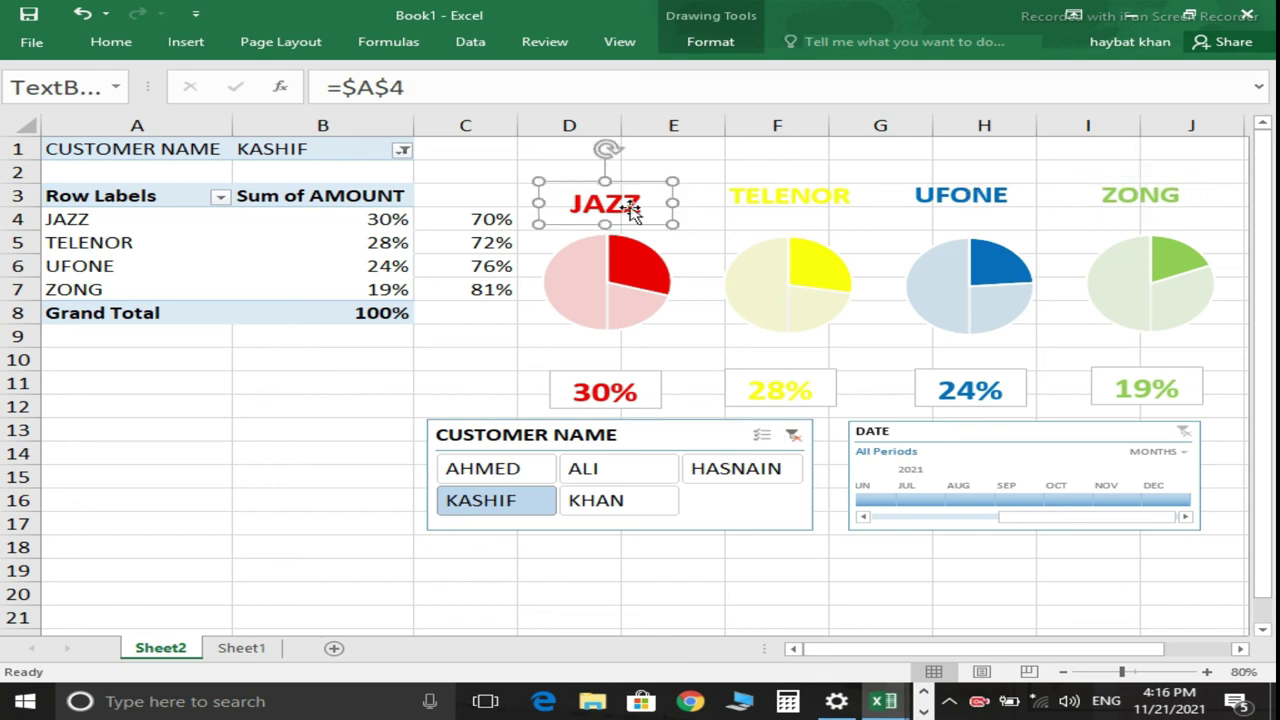
pyautogui.moveTo(631, 185); pyautogui.dragTo(631, 175)
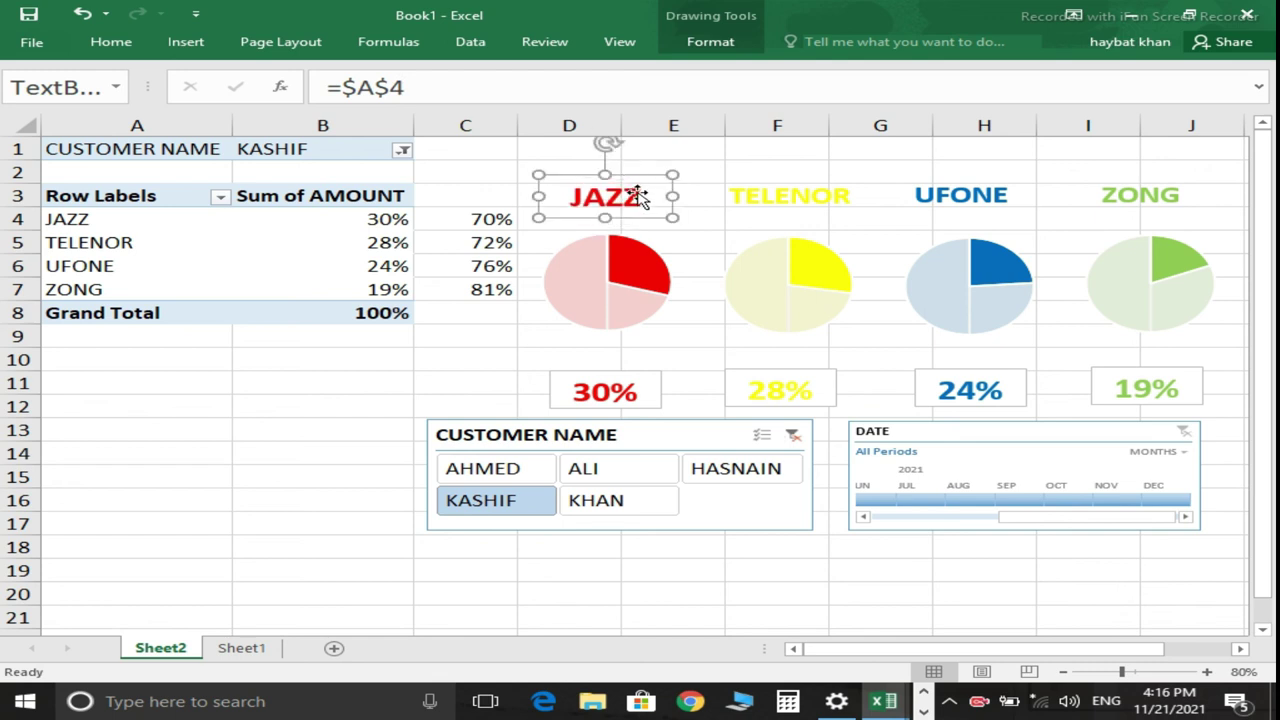
# Reselect all four pies with their titles and percentage boxes.
pyautogui.keyDown('ctrl'); pyautogui.click(637, 277); pyautogui.keyUp('ctrl')
pyautogui.keyDown('ctrl'); pyautogui.click(609, 410); pyautogui.keyUp('ctrl')
pyautogui.keyDown('ctrl'); pyautogui.click(806, 389); pyautogui.keyUp('ctrl')
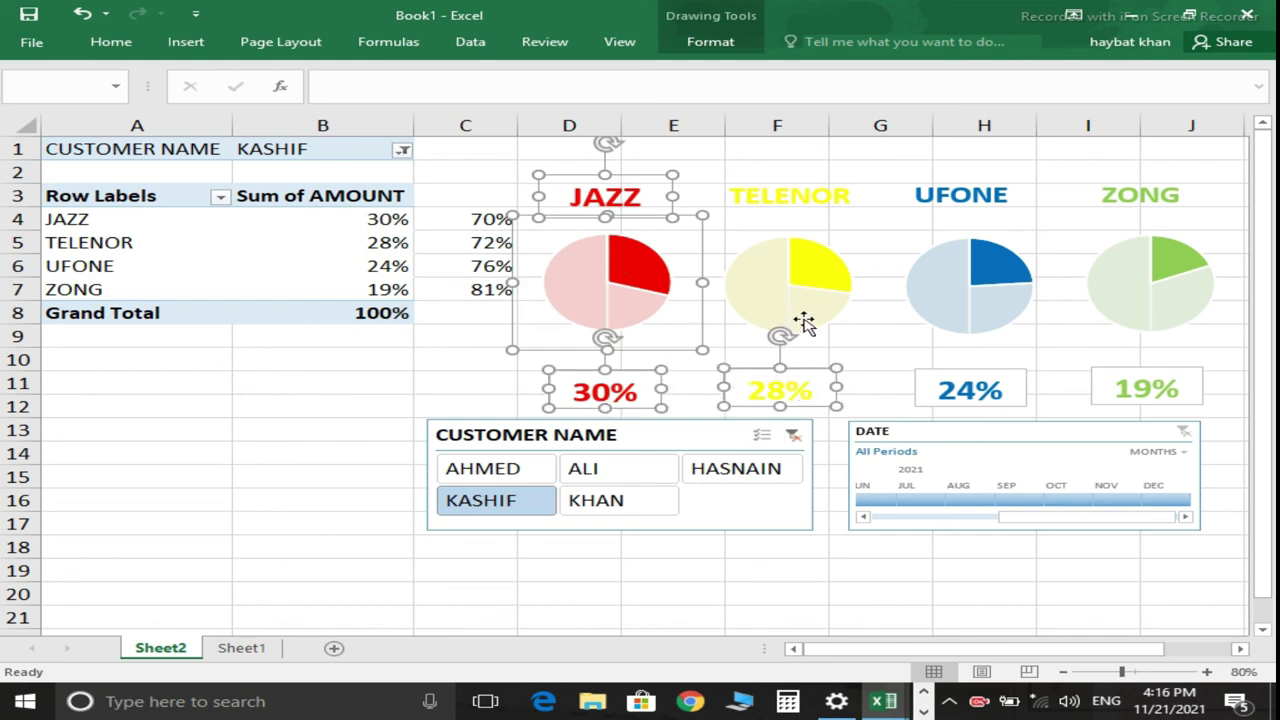
pyautogui.keyDown('ctrl'); pyautogui.click(805, 322); pyautogui.keyUp('ctrl')
pyautogui.keyDown('ctrl'); pyautogui.click(786, 200); pyautogui.keyUp('ctrl')
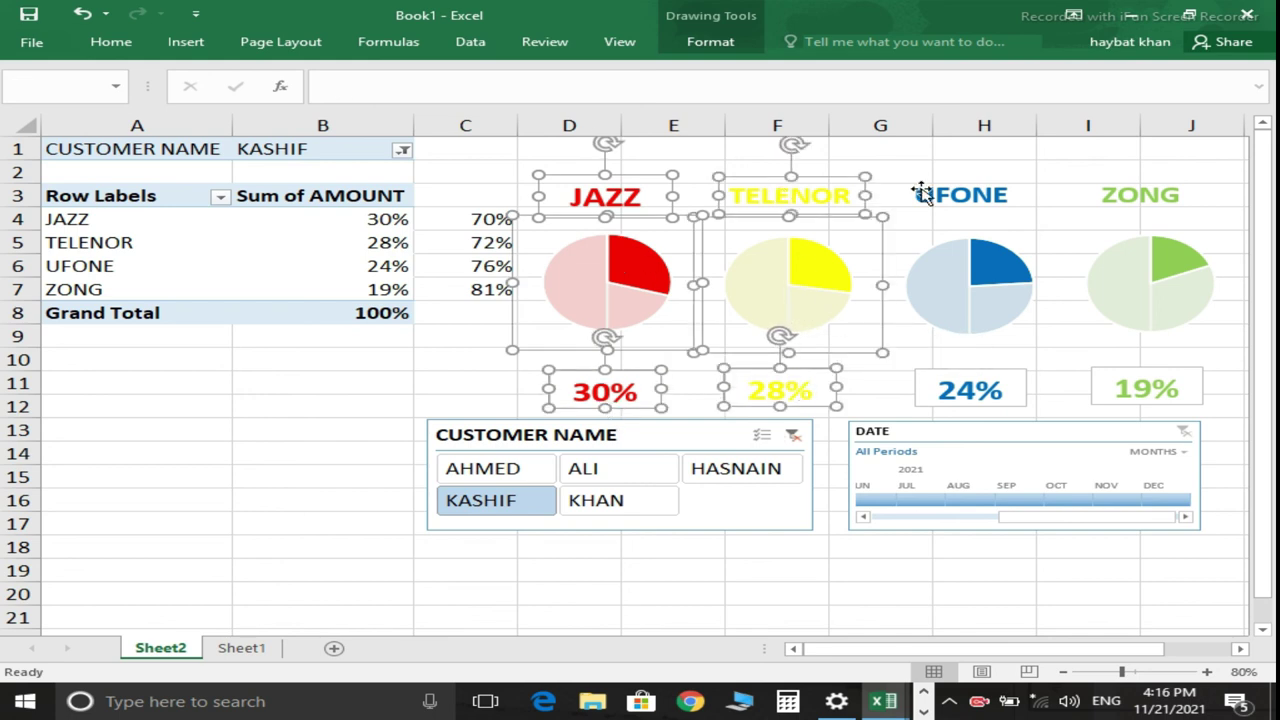
pyautogui.keyDown('ctrl'); pyautogui.click(955, 194); pyautogui.keyUp('ctrl')
pyautogui.keyDown('ctrl'); pyautogui.click(971, 264); pyautogui.keyUp('ctrl')
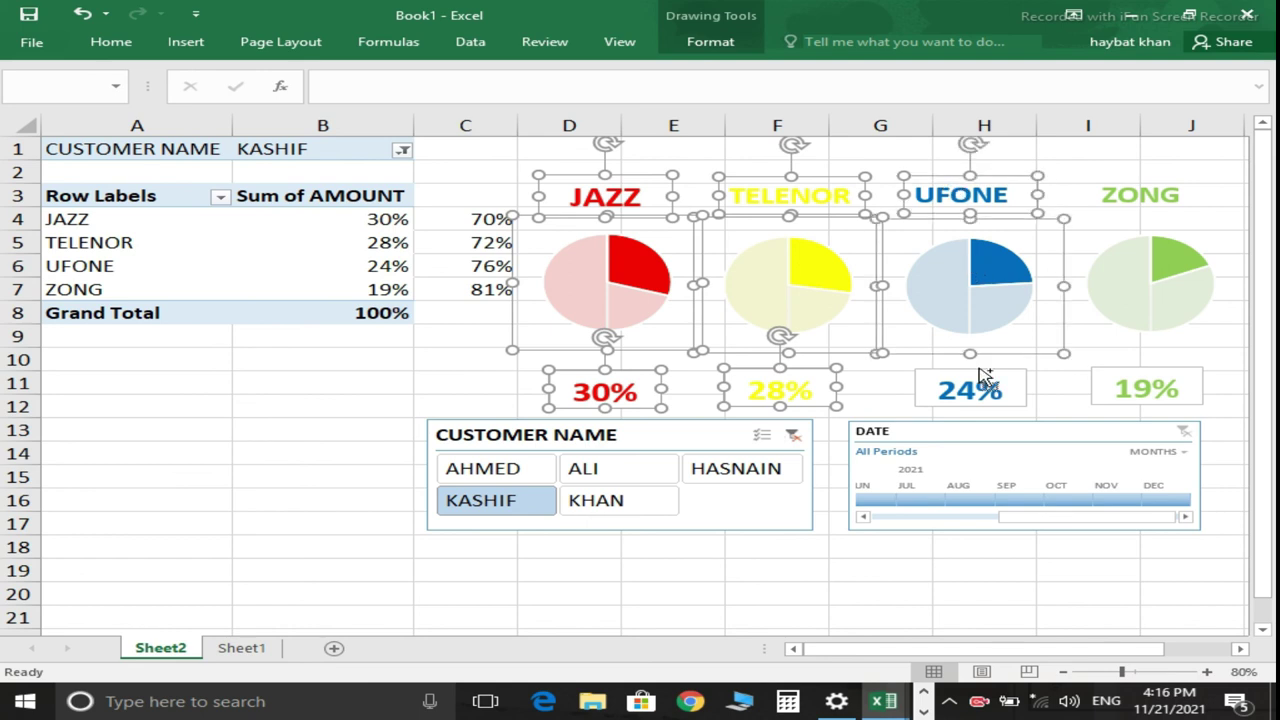
pyautogui.keyDown('ctrl'); pyautogui.click(992, 398); pyautogui.keyUp('ctrl')
pyautogui.keyDown('ctrl'); pyautogui.click(1105, 388); pyautogui.keyUp('ctrl')
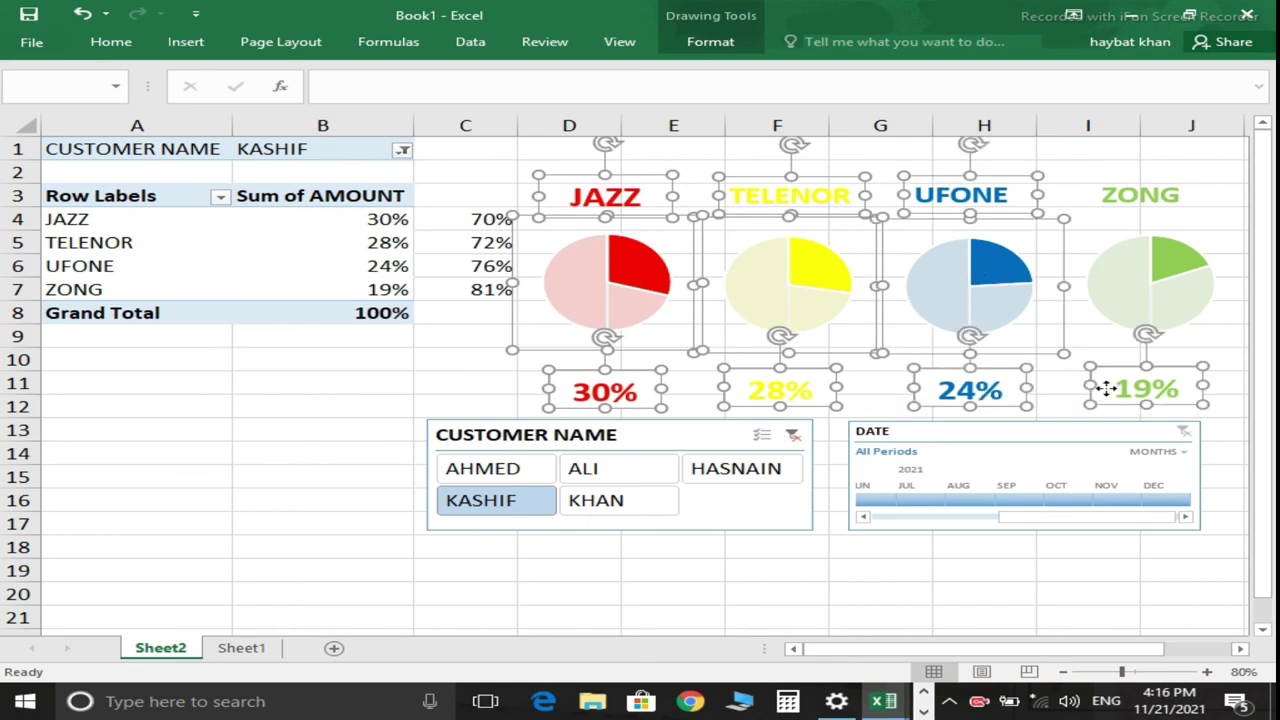
pyautogui.keyDown('ctrl'); pyautogui.click(1141, 289); pyautogui.keyUp('ctrl')
pyautogui.keyDown('ctrl'); pyautogui.click(1125, 200); pyautogui.keyUp('ctrl')
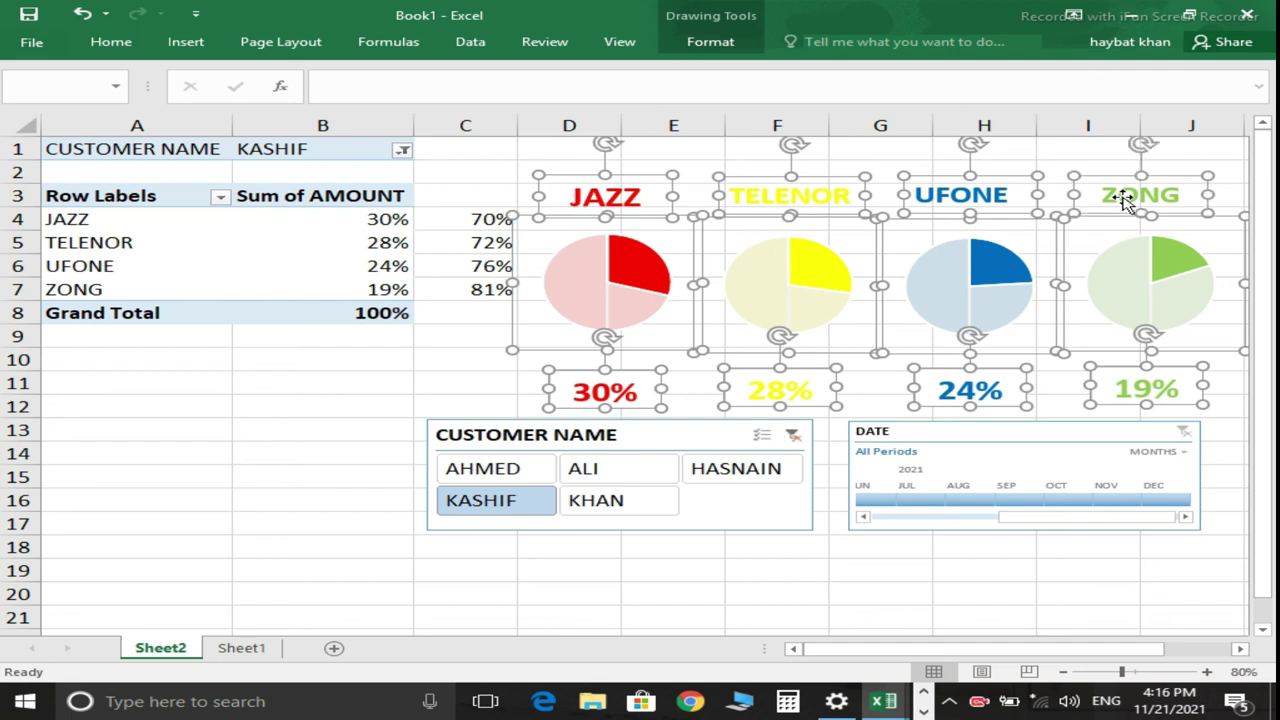
# Group the selected pies, titles and percentage boxes and fine-tune the group's position.
pyautogui.click(724, 48)
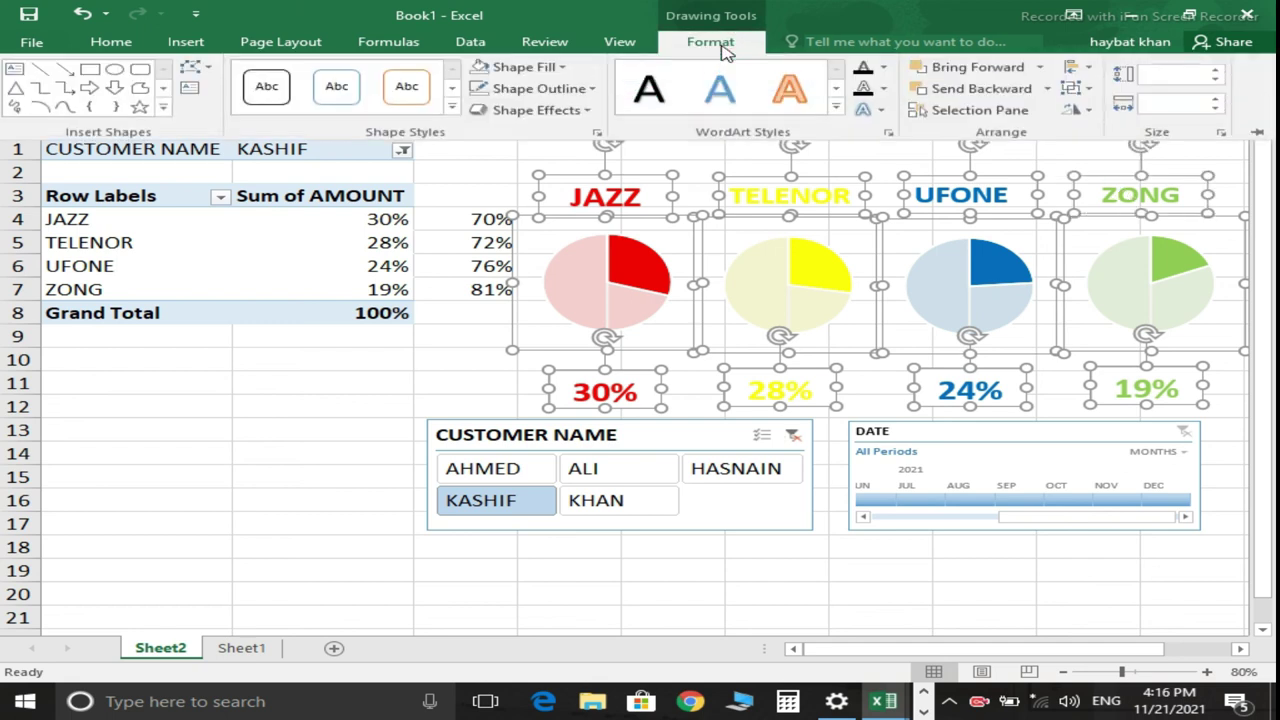
pyautogui.click(1077, 89)
pyautogui.click(1117, 112)
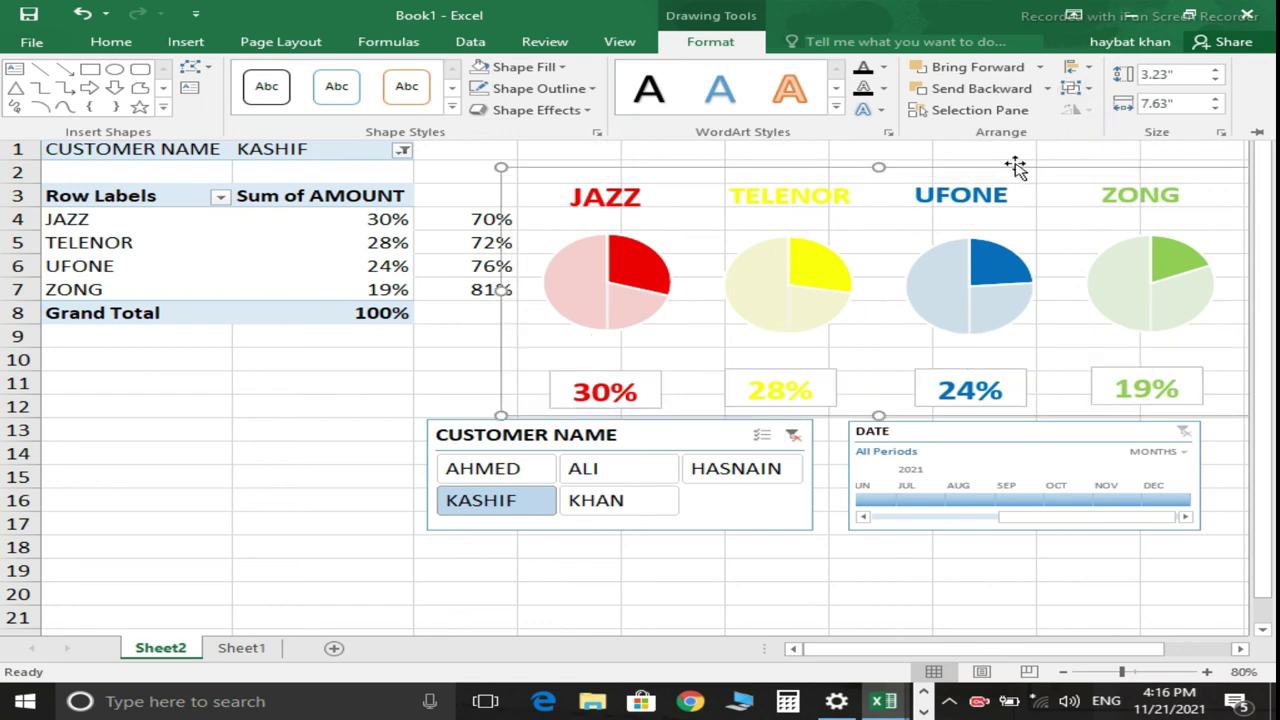
pyautogui.click(903, 416)
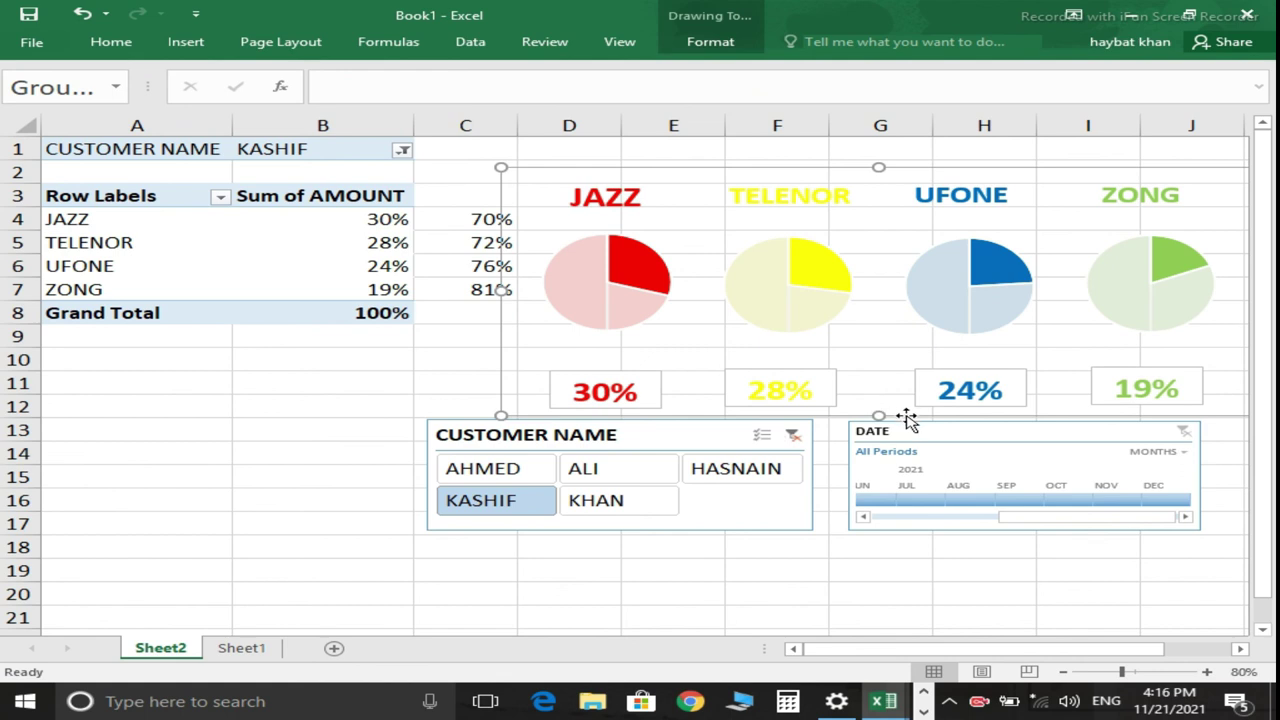
pyautogui.click(901, 410)
pyautogui.click(890, 340)
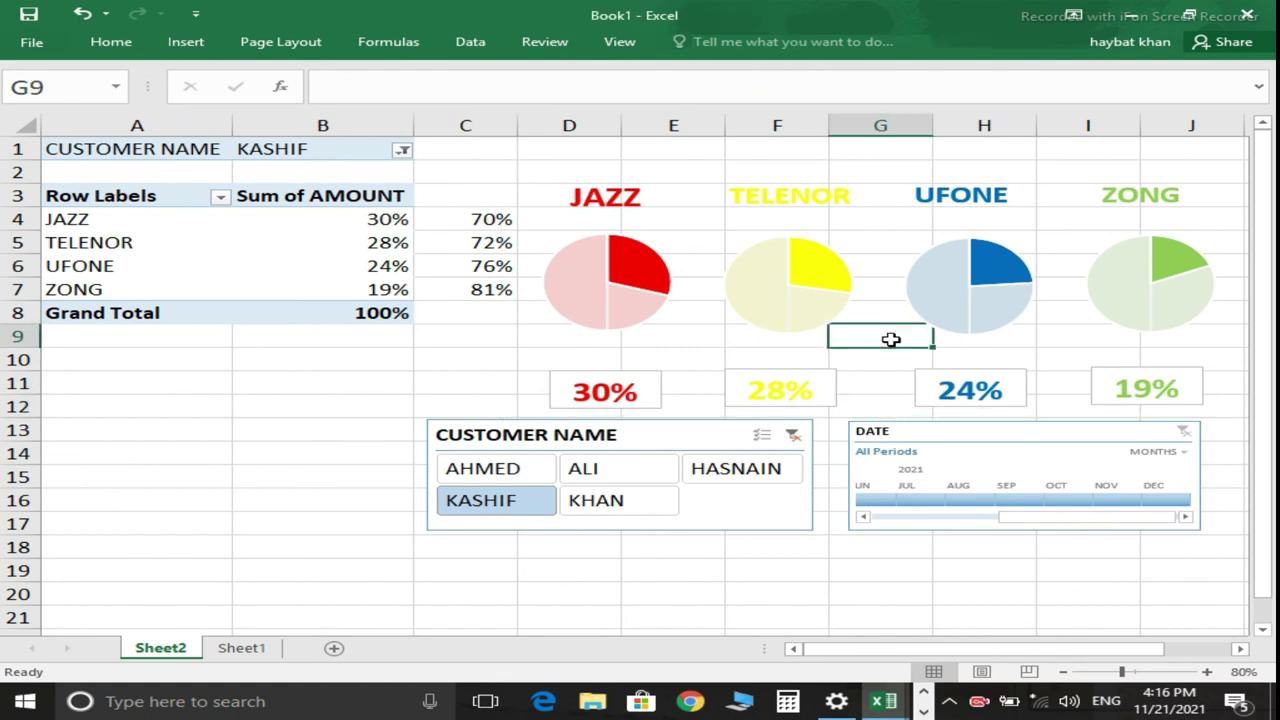
pyautogui.click(926, 385)
pyautogui.moveTo(915, 405)
pyautogui.mouseDown()
pyautogui.moveTo(900, 381)
pyautogui.moveTo(908, 398)
pyautogui.mouseUp()
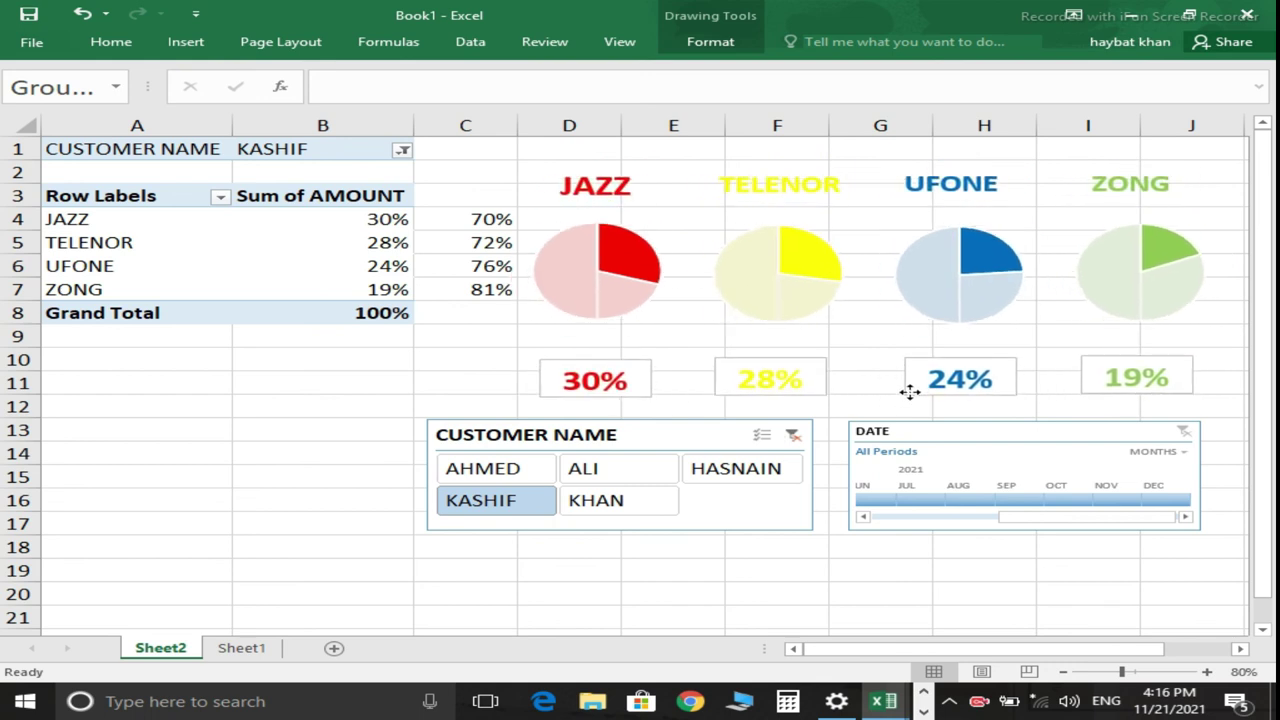
pyautogui.moveTo(908, 398); pyautogui.dragTo(909, 410)
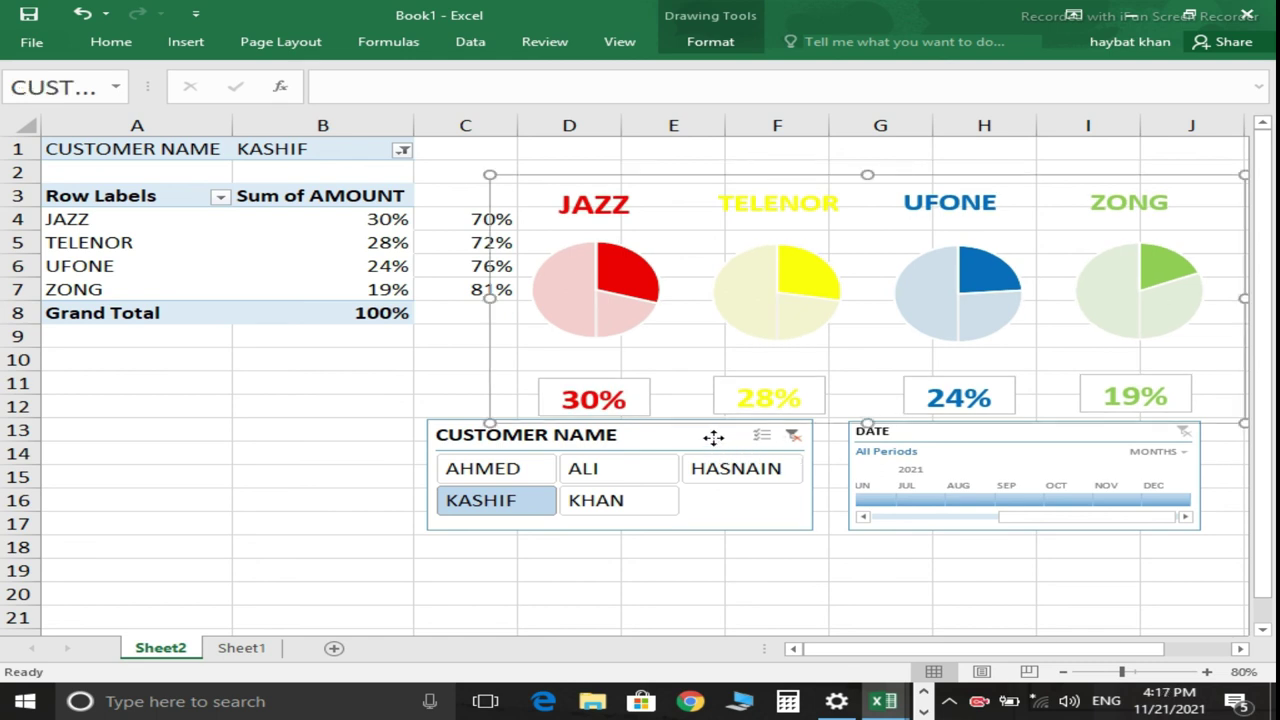
# Move the slicer and timeline down, level side by side beneath the lowered chart group.
pyautogui.moveTo(728, 445); pyautogui.dragTo(728, 480)
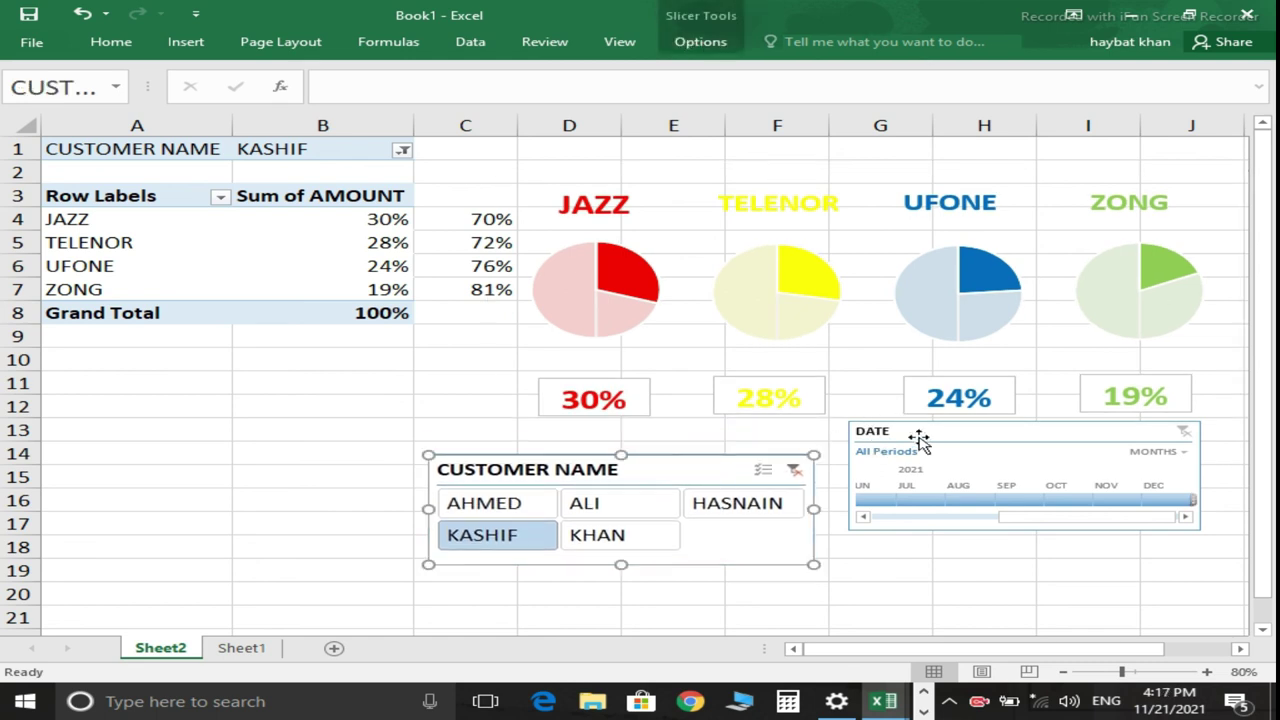
pyautogui.moveTo(923, 431); pyautogui.dragTo(923, 463)
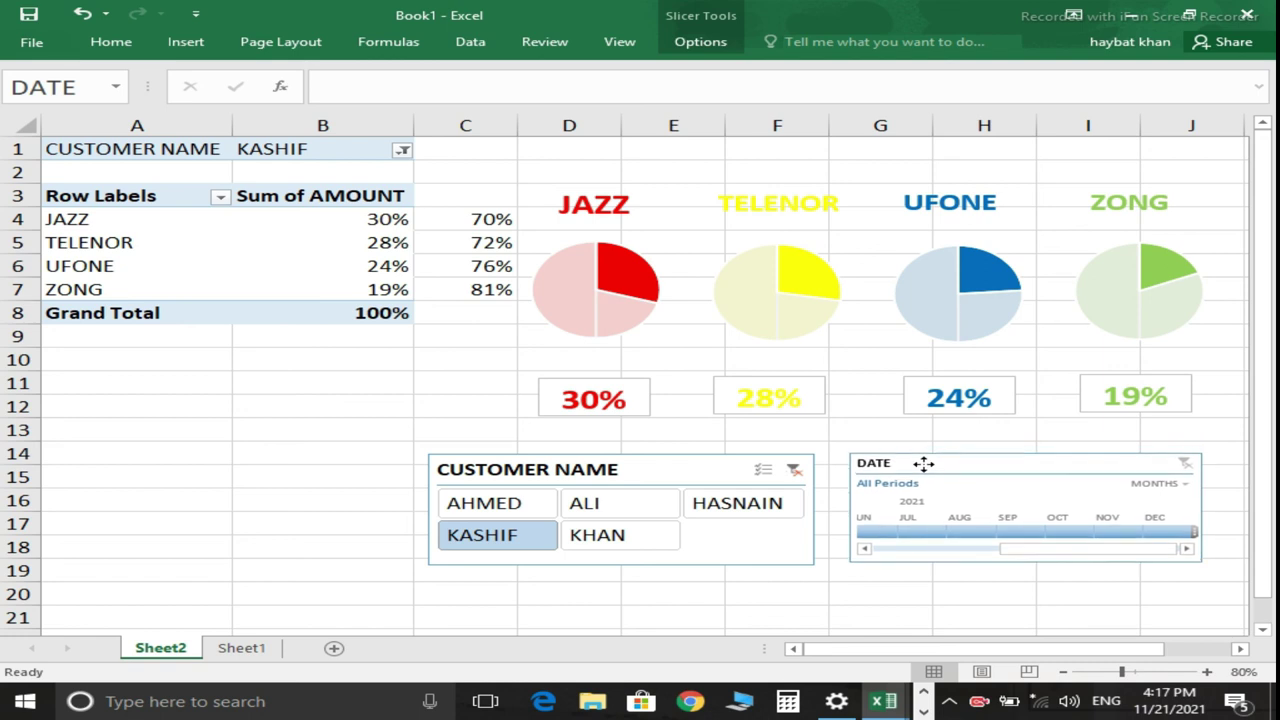
pyautogui.moveTo(807, 321); pyautogui.dragTo(845, 434)
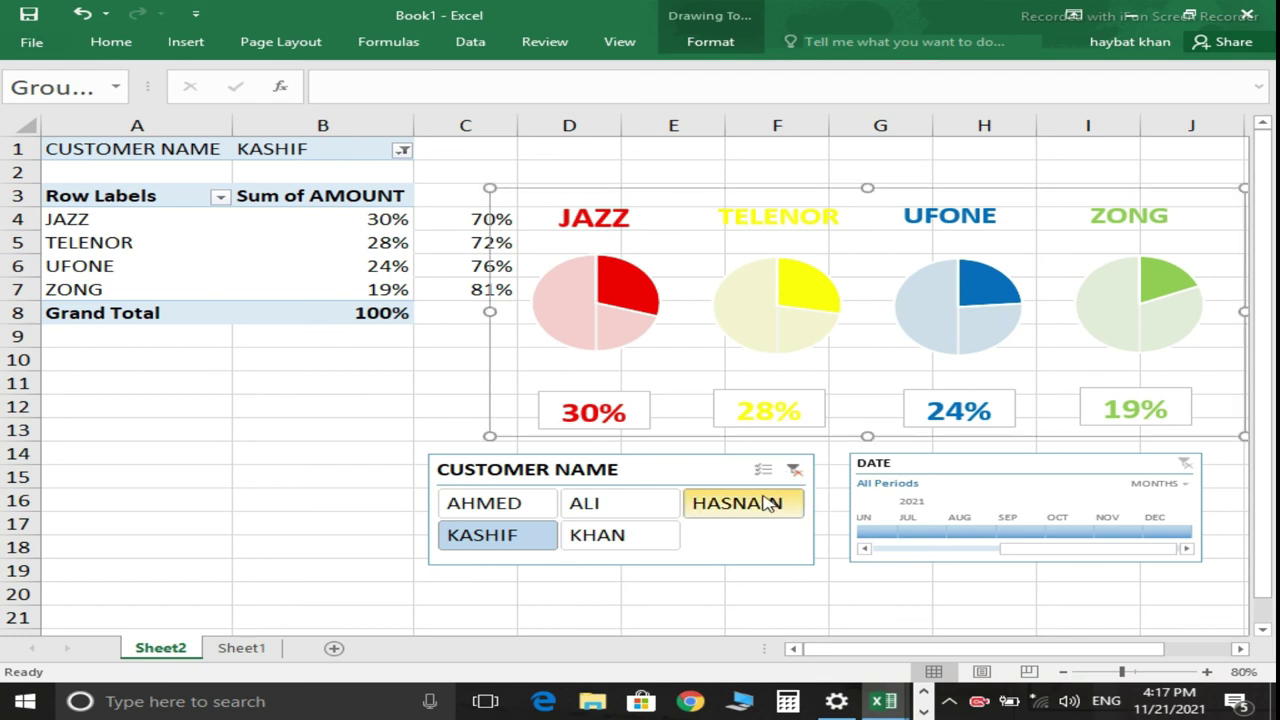
pyautogui.moveTo(995, 463); pyautogui.dragTo(1017, 463)
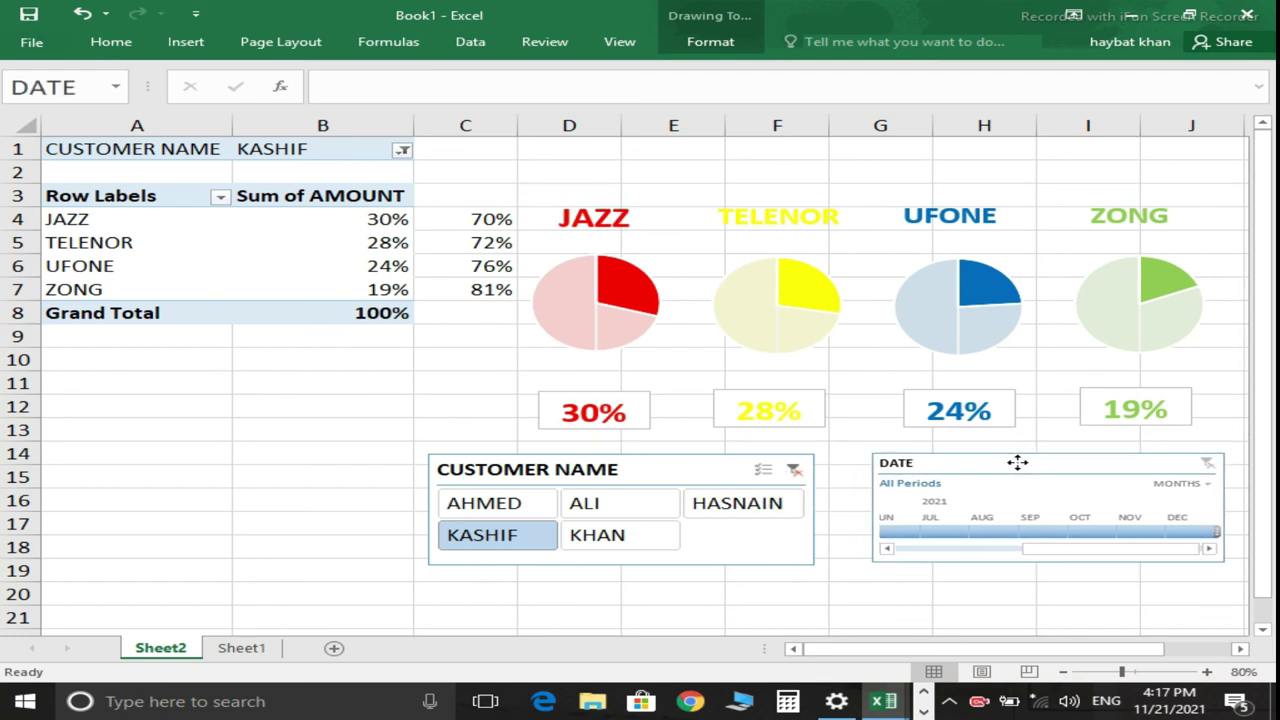
pyautogui.moveTo(735, 474); pyautogui.dragTo(761, 465)
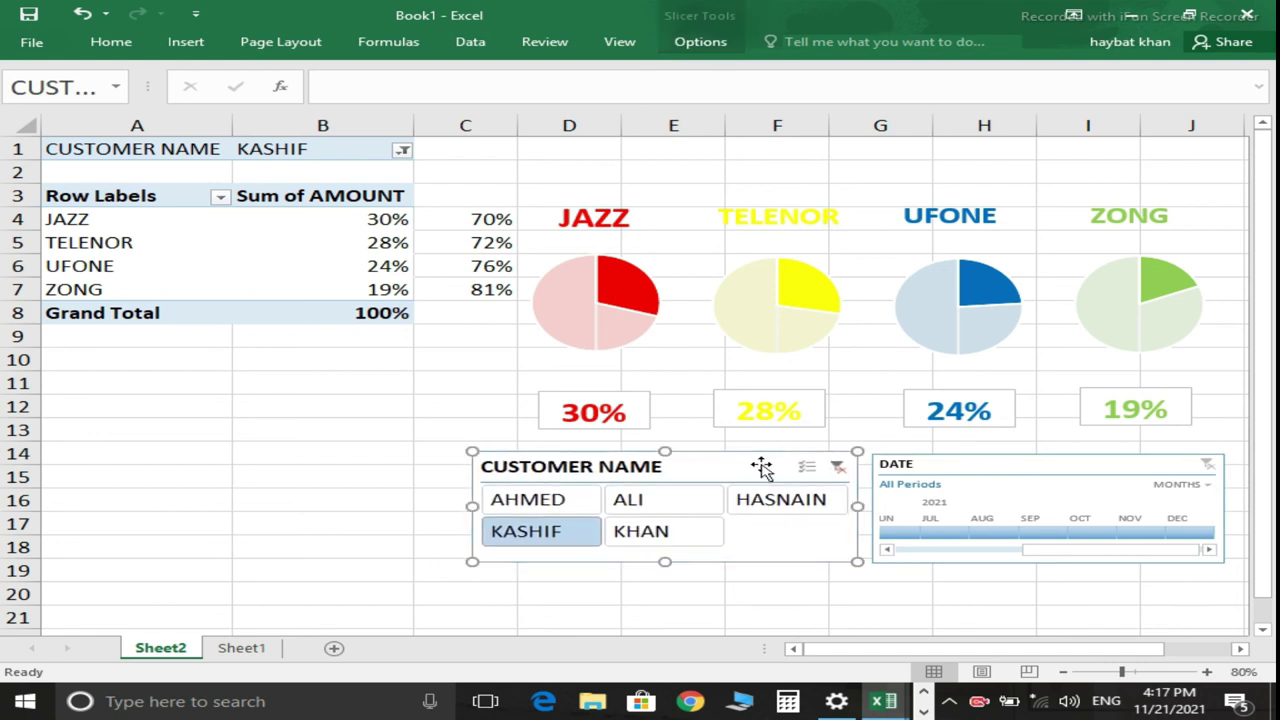
# Enter ="Sale to :"&B1 in C1, then pick another customer in the slicer.
pyautogui.click(486, 156)
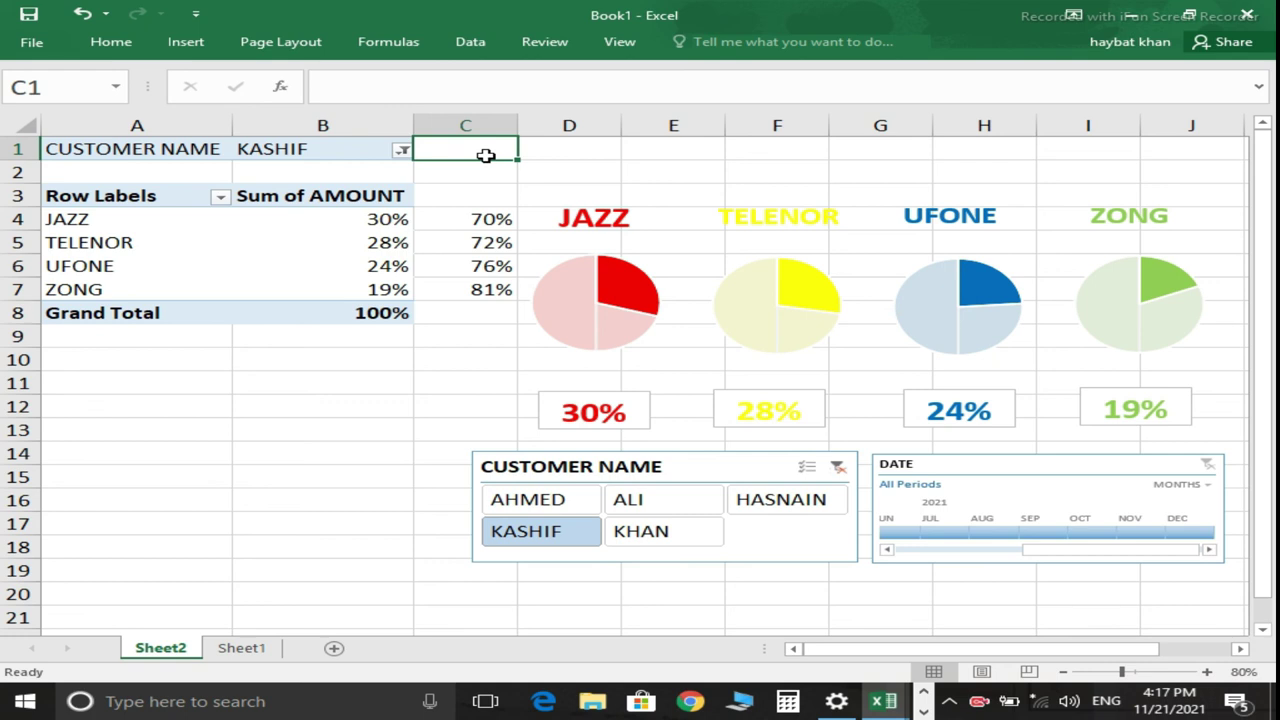
pyautogui.write('=')
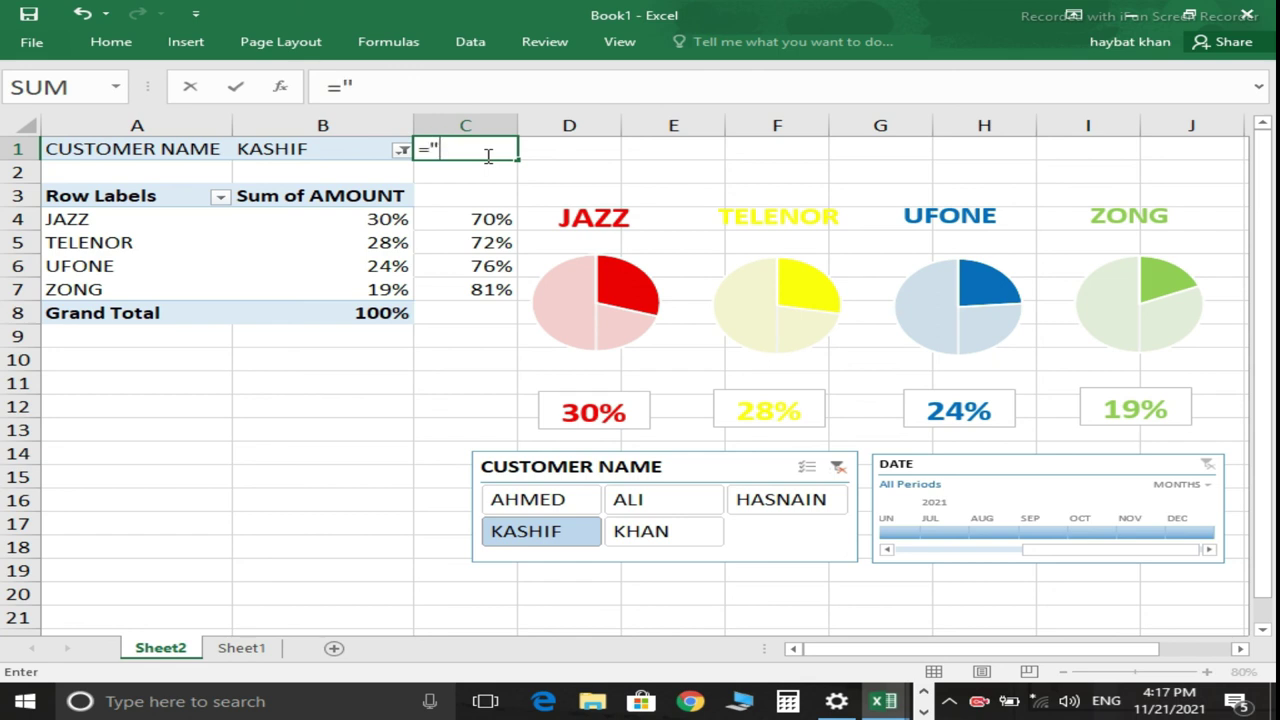
pyautogui.write('sa')
pyautogui.write('Sale to :')
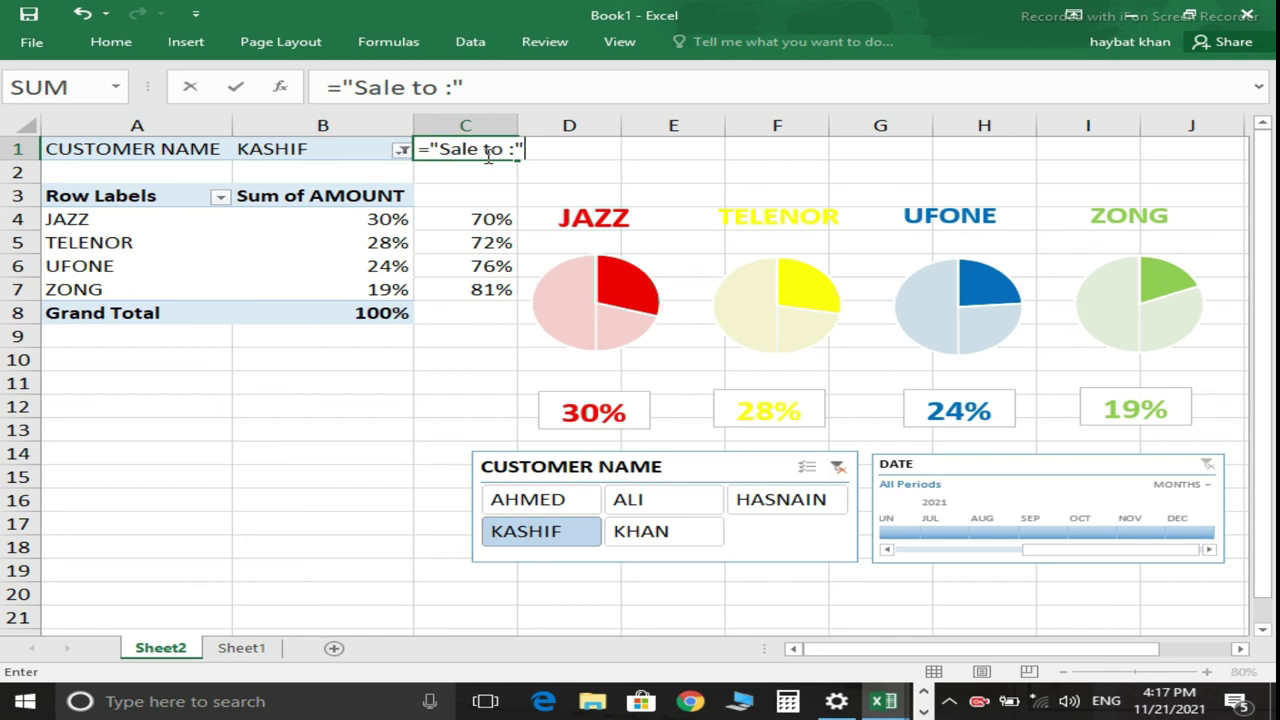
pyautogui.write('%')
pyautogui.press('BackSpace')
pyautogui.write('&')
pyautogui.click(290, 148)
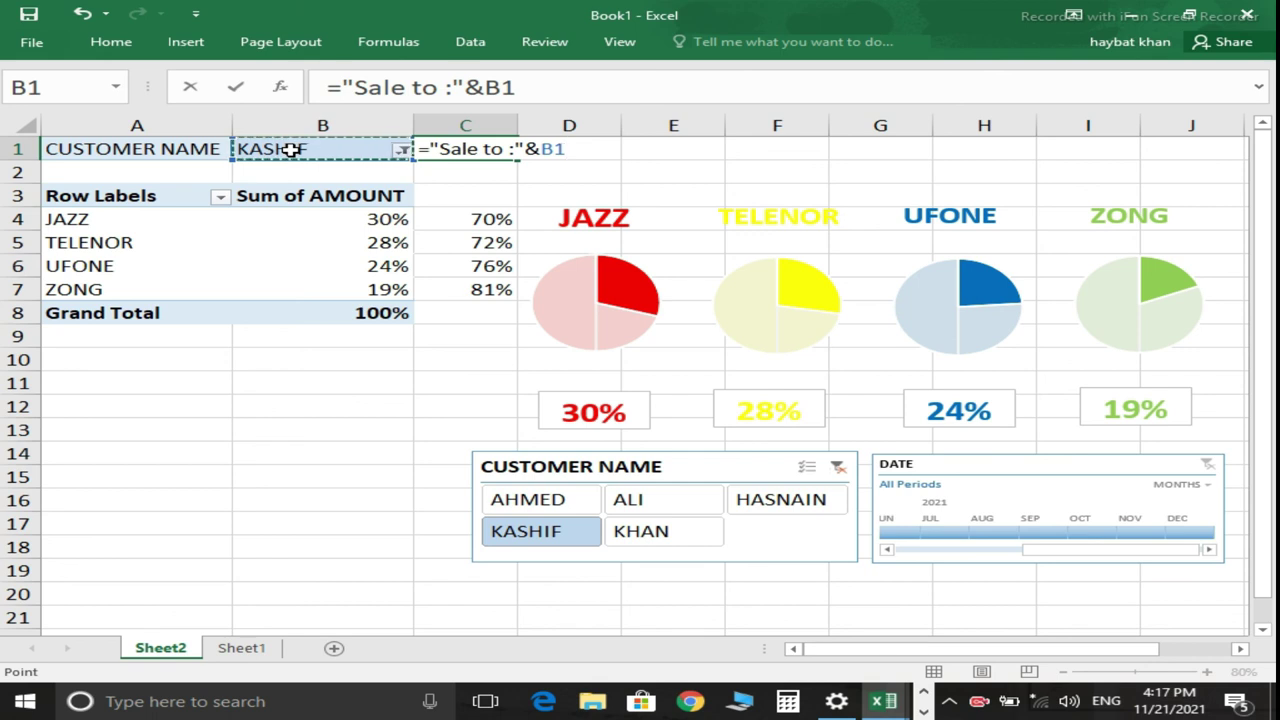
pyautogui.press('Return')
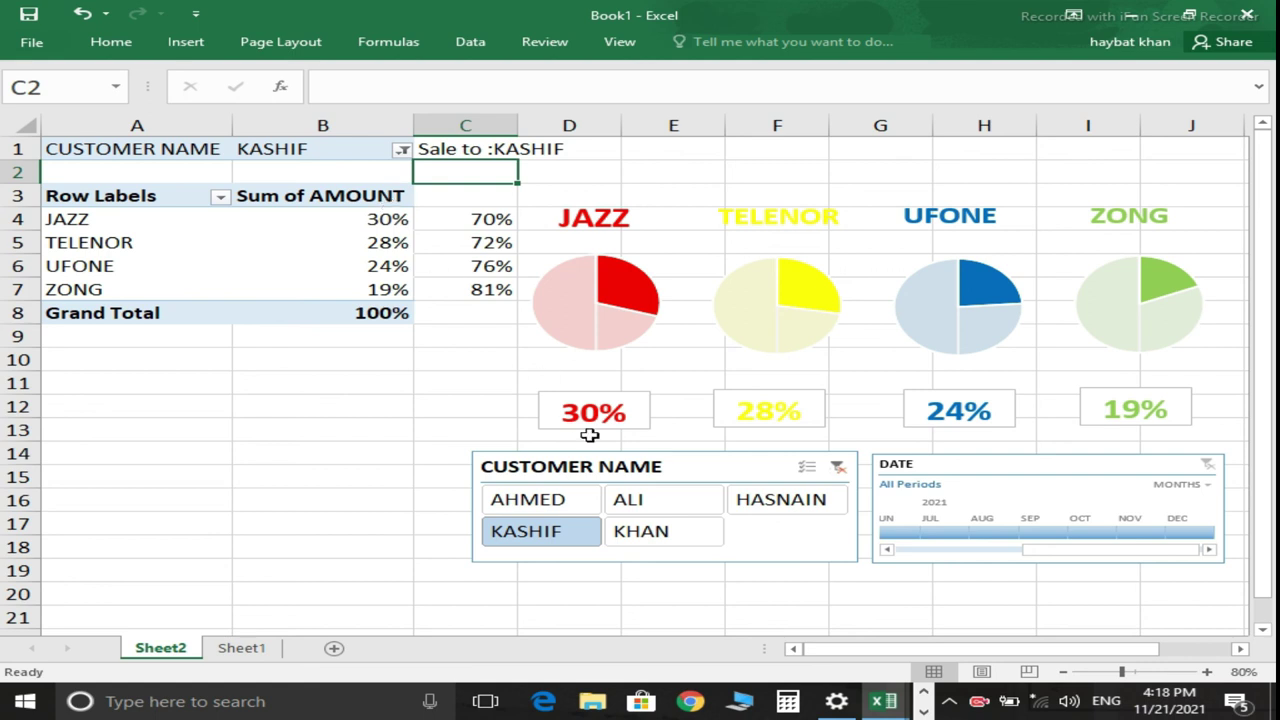
pyautogui.click(571, 500)
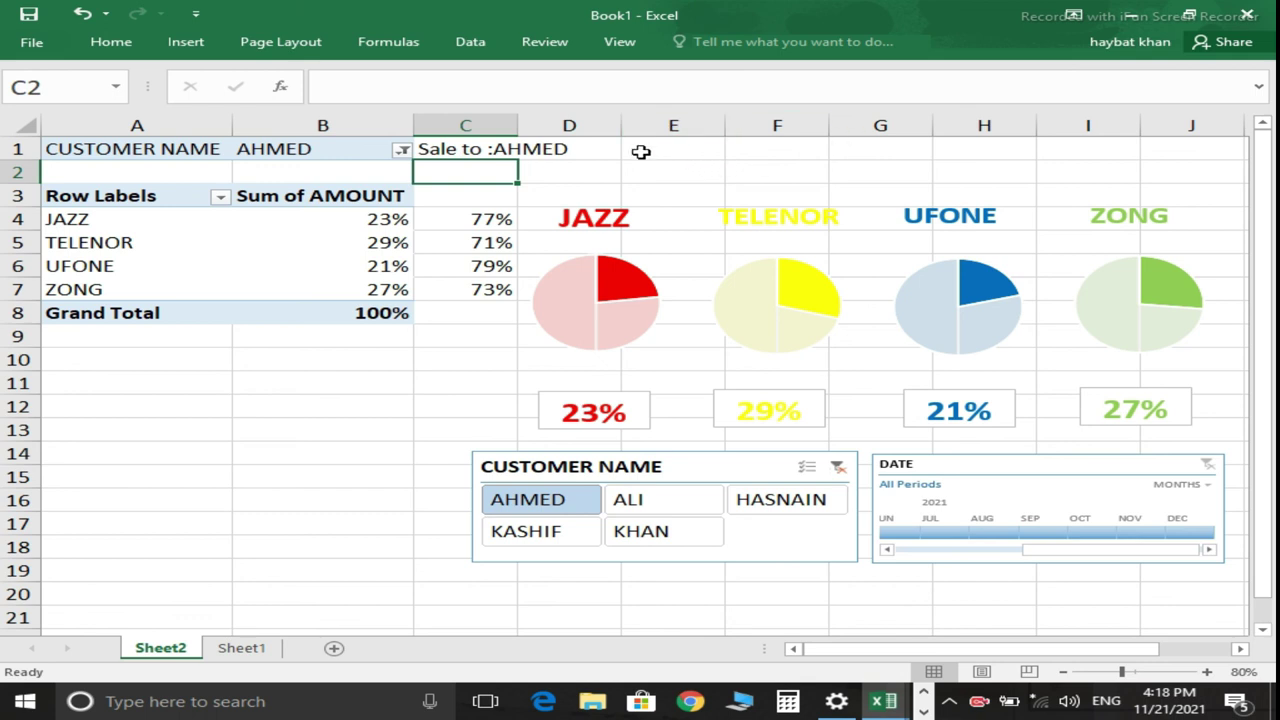
# Draw a text box above the four pie charts.
pyautogui.click(186, 42)
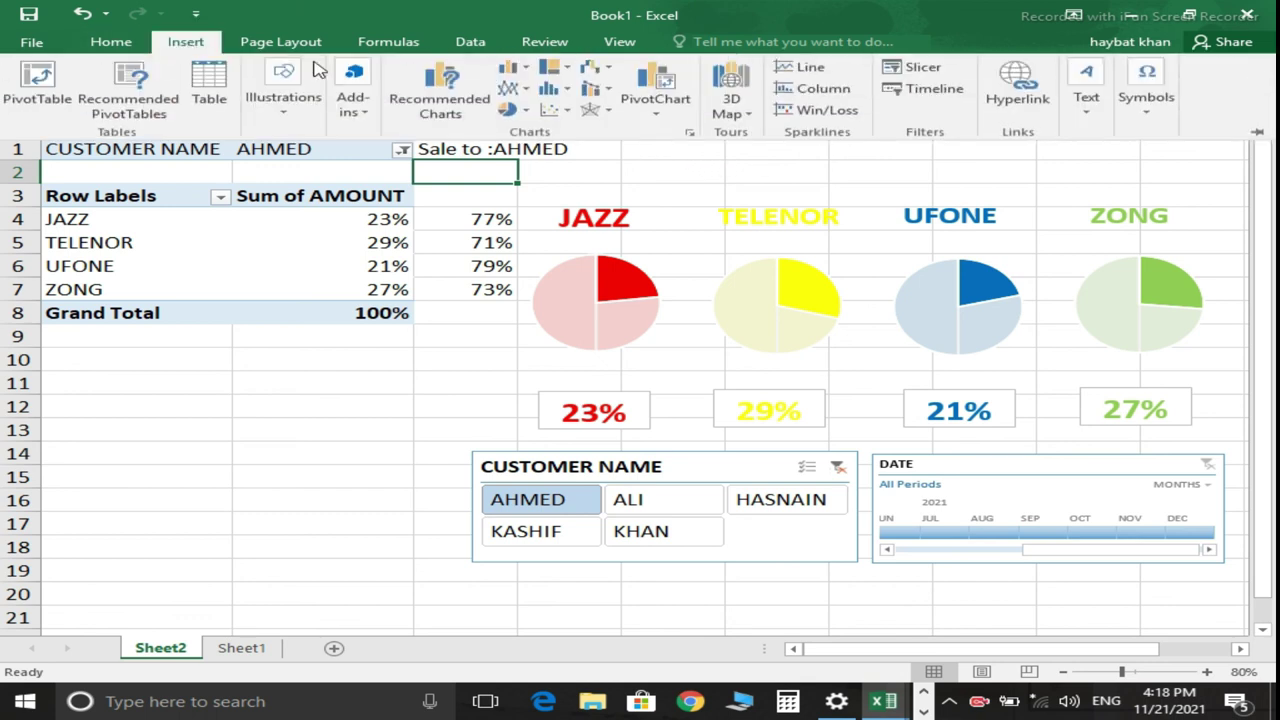
pyautogui.click(1090, 82)
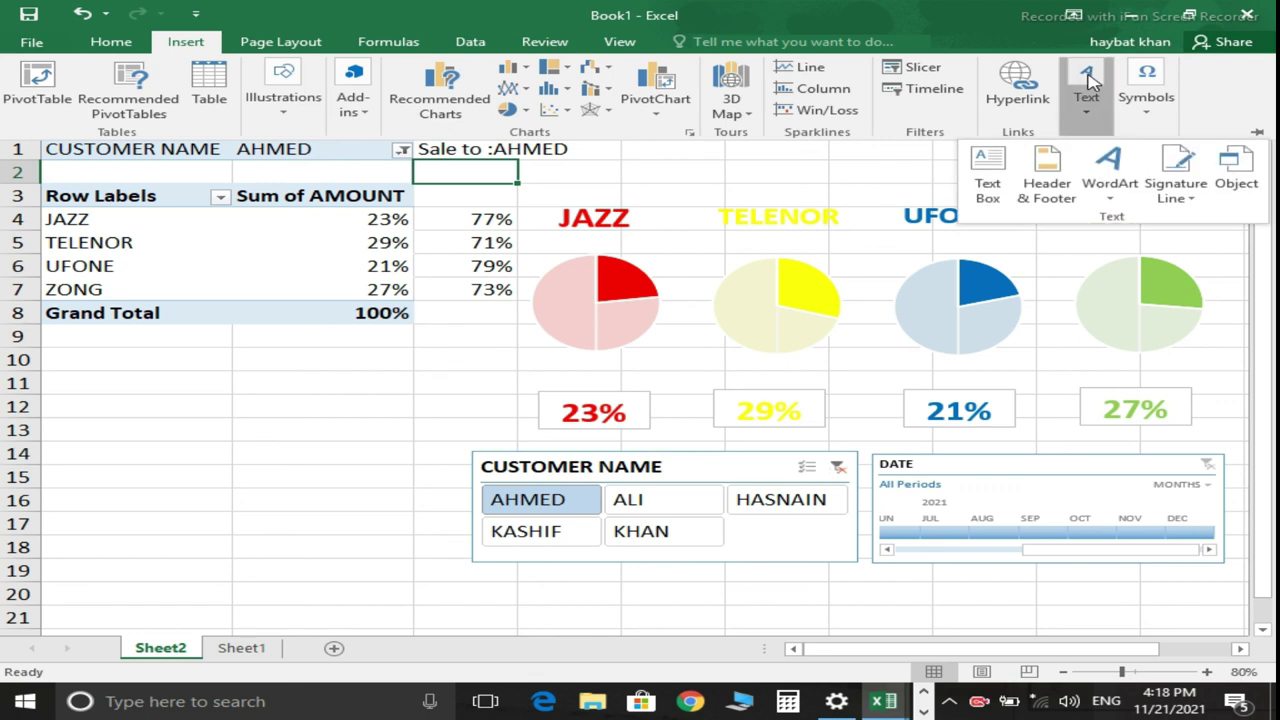
pyautogui.click(987, 170)
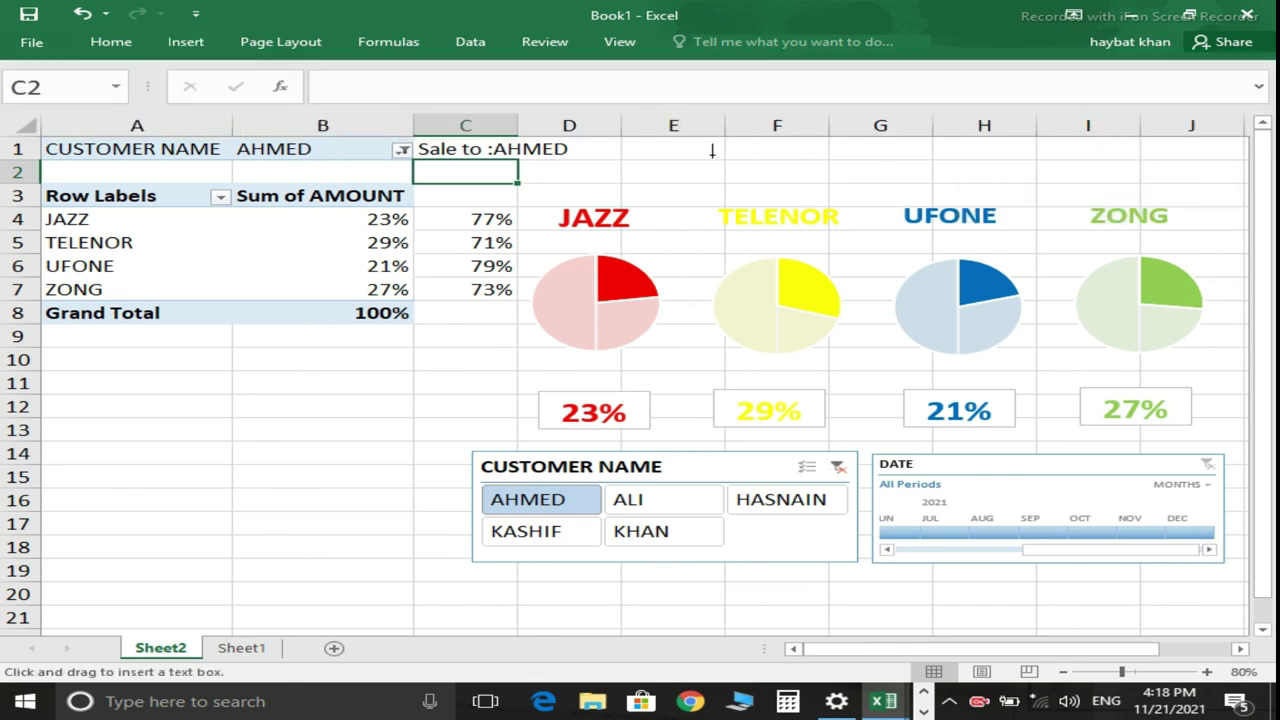
pyautogui.moveTo(700, 153); pyautogui.dragTo(1030, 193)
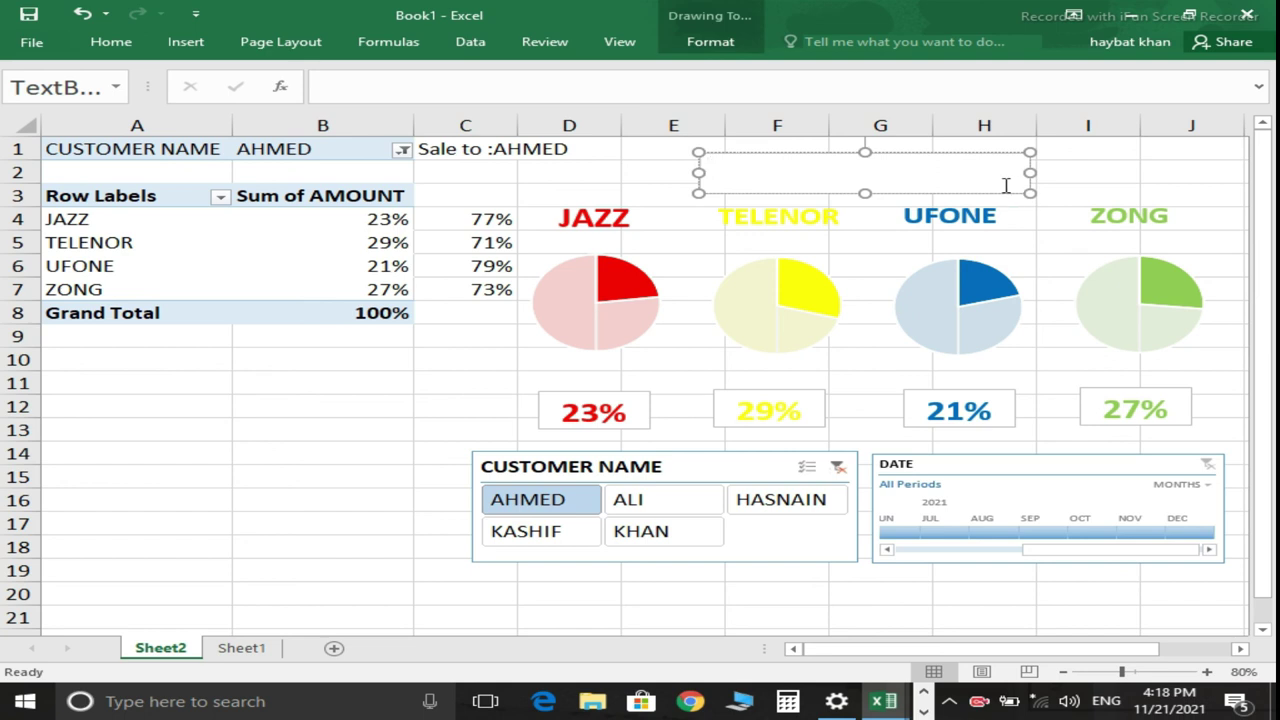
# Link the text box to cell C1 with the formula =$C$1.
pyautogui.click(354, 87)
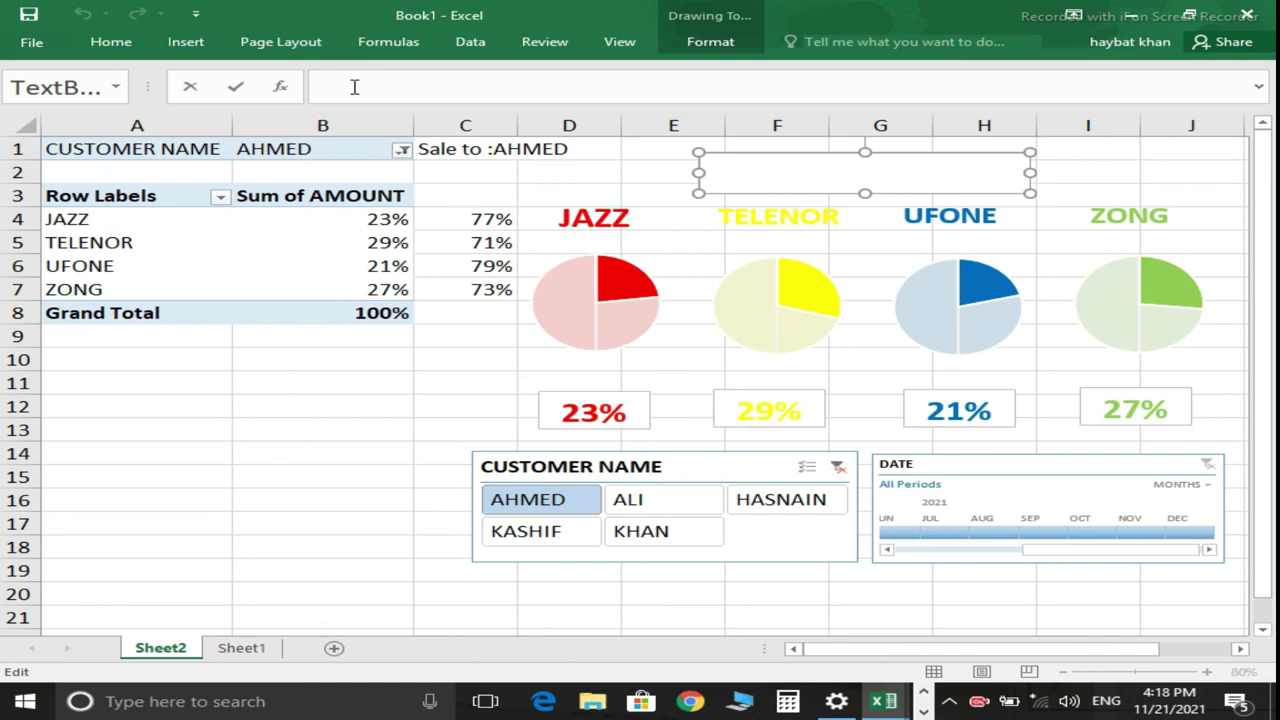
pyautogui.write('=')
pyautogui.click(467, 150)
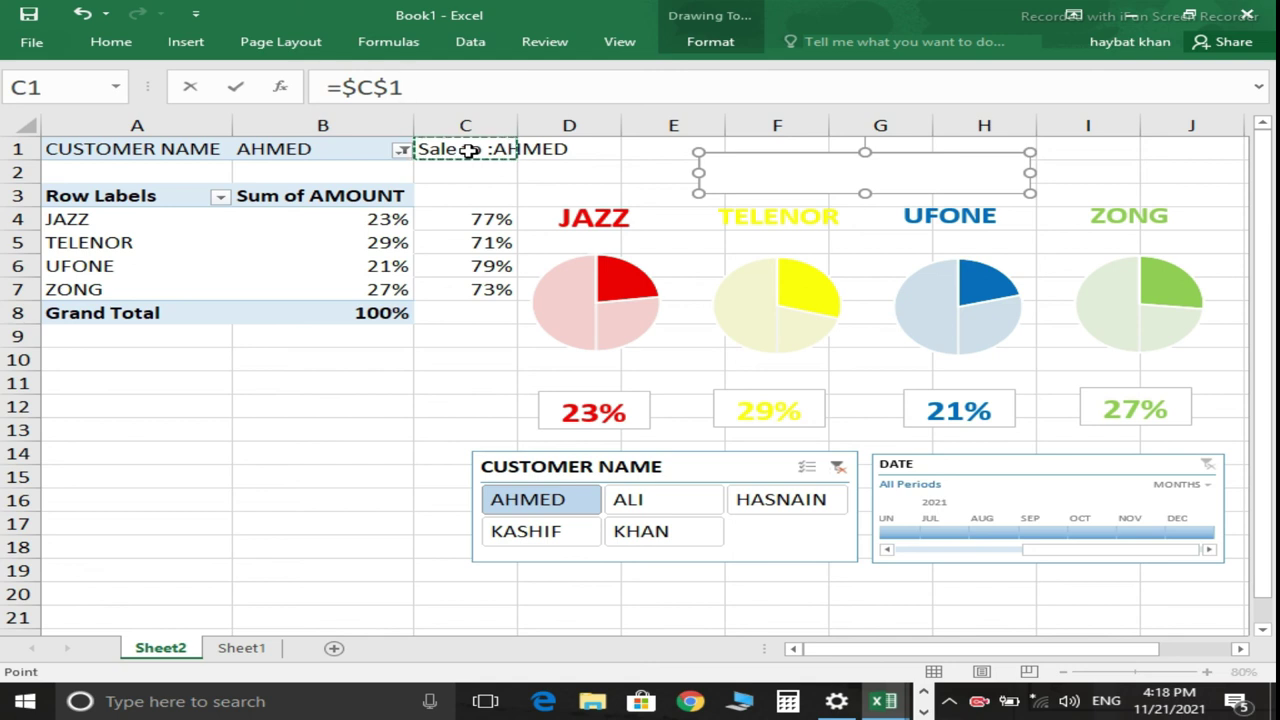
pyautogui.press('Return')
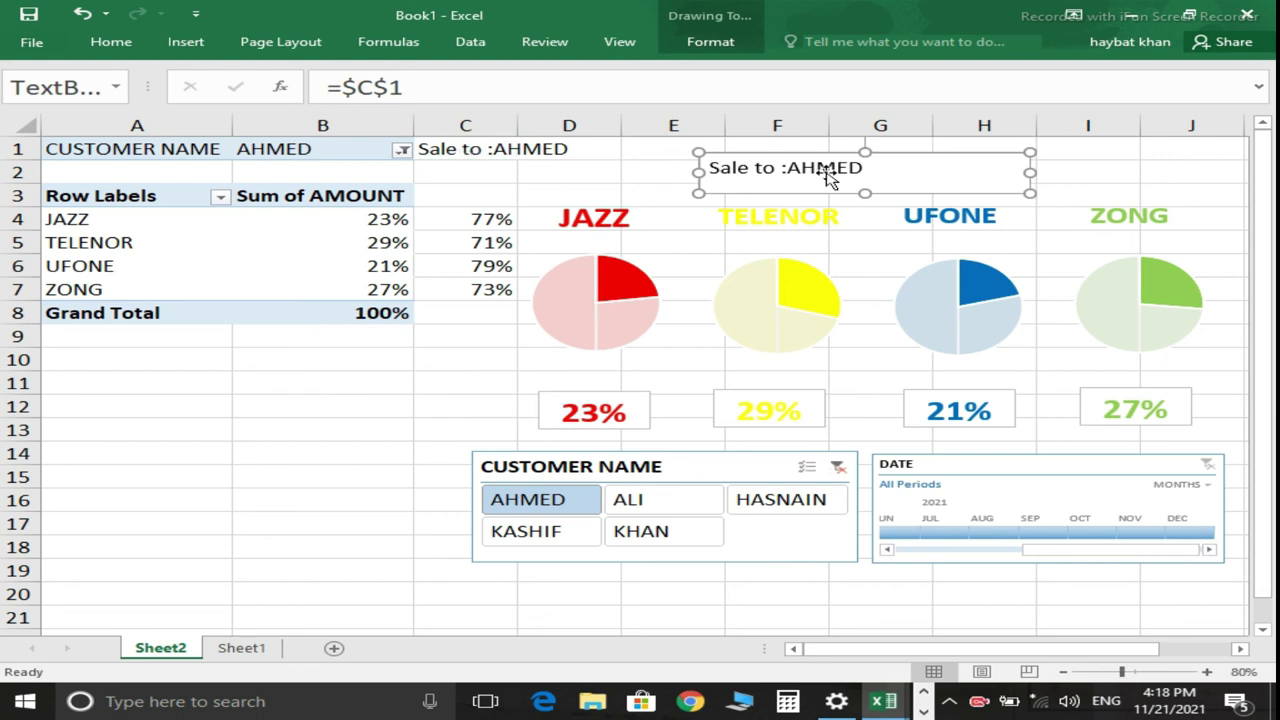
# Format the 'Sale to' title text as bold, centred, at font size 28.
pyautogui.click(138, 48)
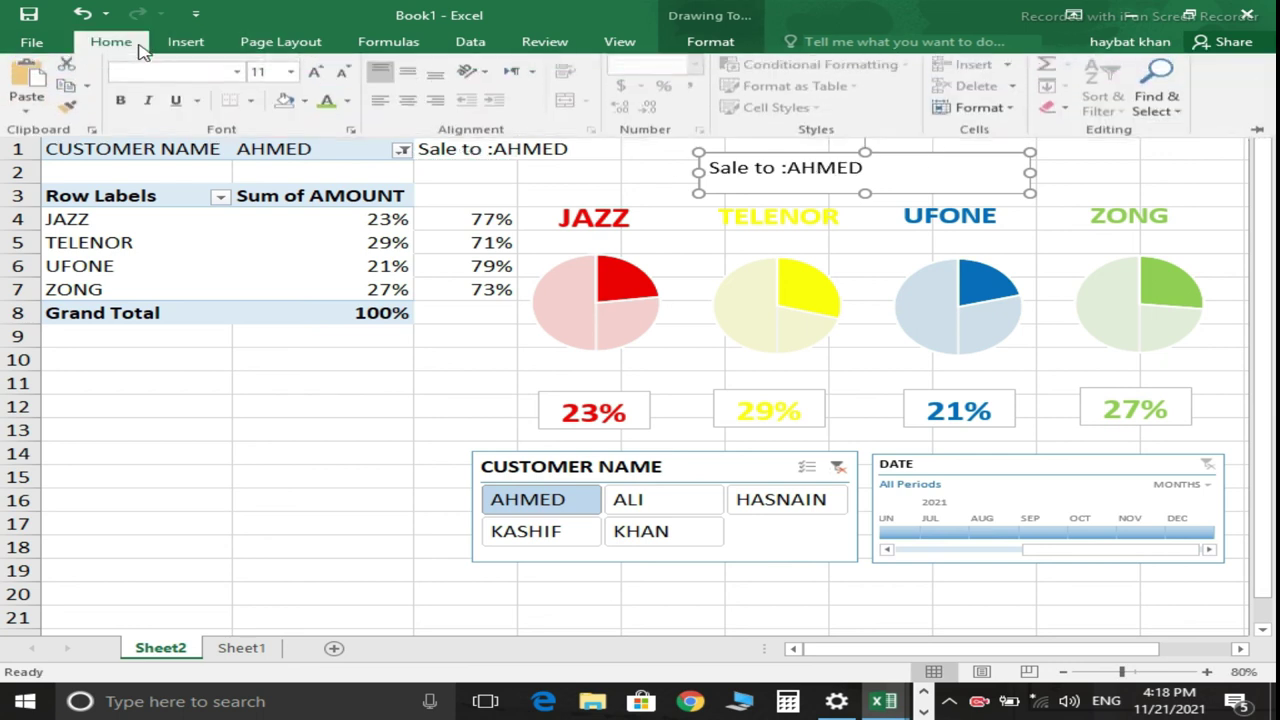
pyautogui.click(315, 75)
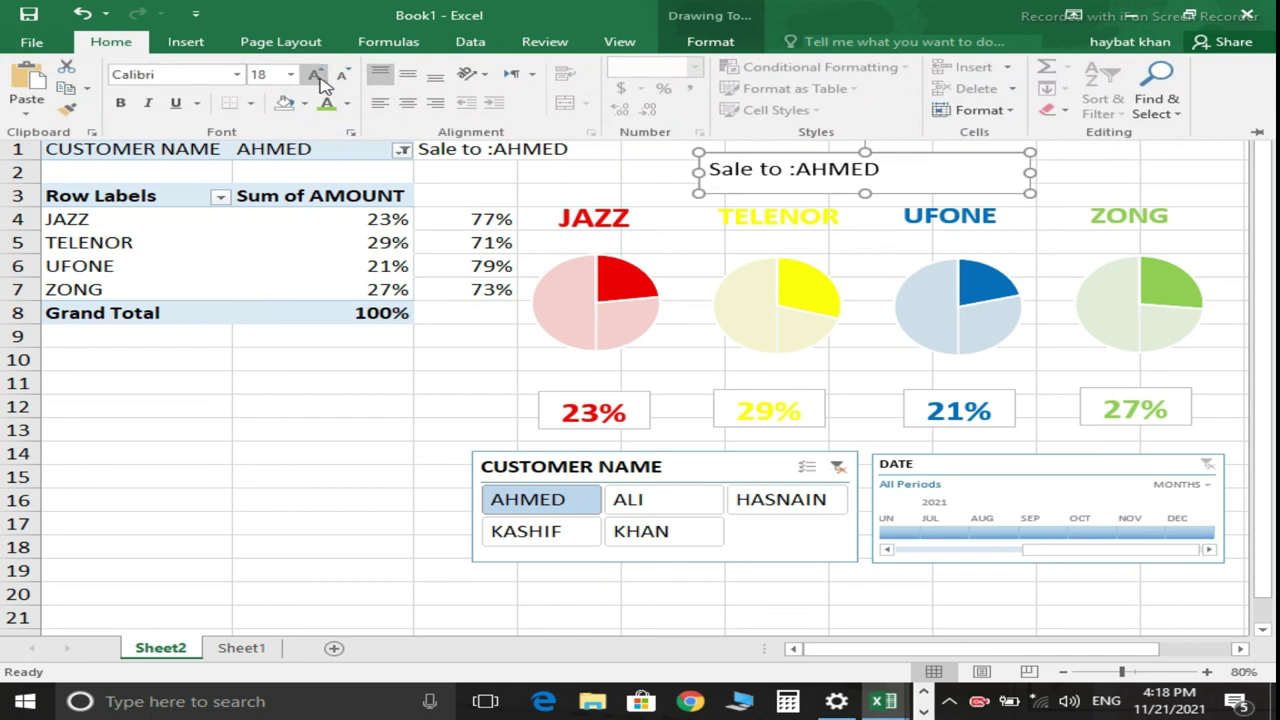
pyautogui.click(120, 103)
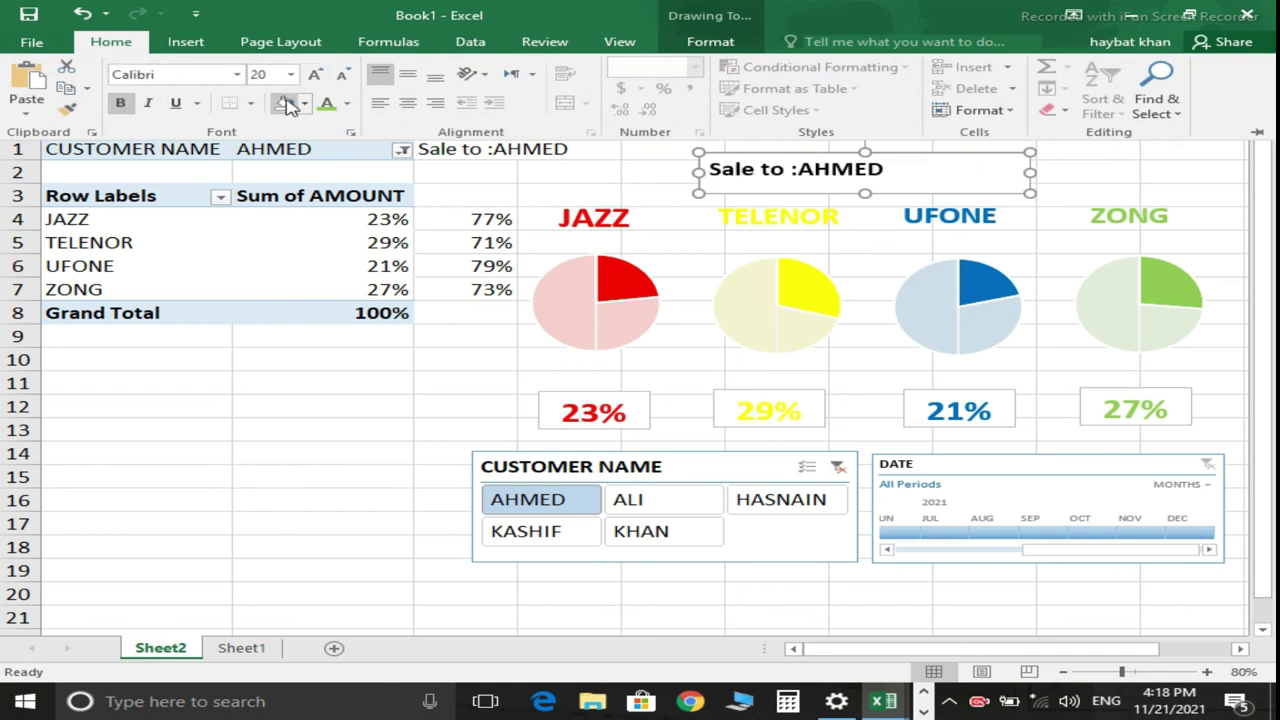
pyautogui.click(405, 104)
pyautogui.click(315, 75)
pyautogui.click(315, 75)
pyautogui.click(315, 75)
pyautogui.click(315, 75)
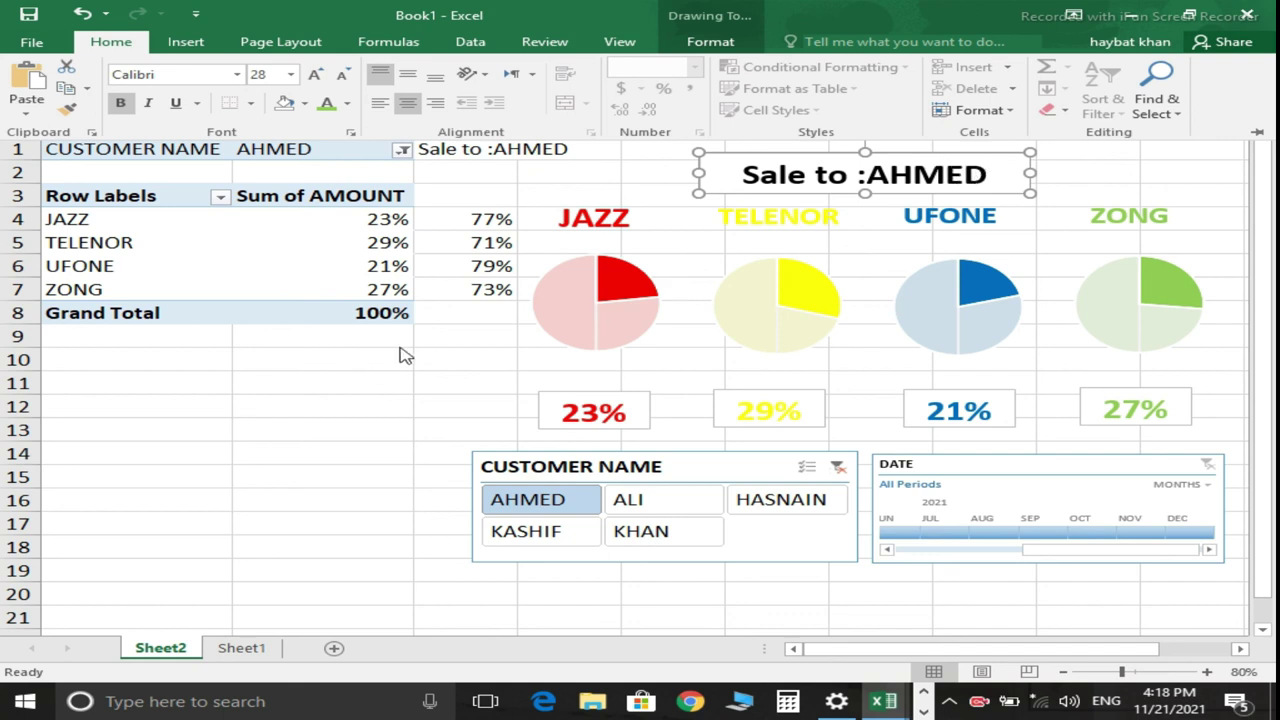
# Uncheck Gridlines so Sheet2 shows a plain white background.
pyautogui.click(617, 44)
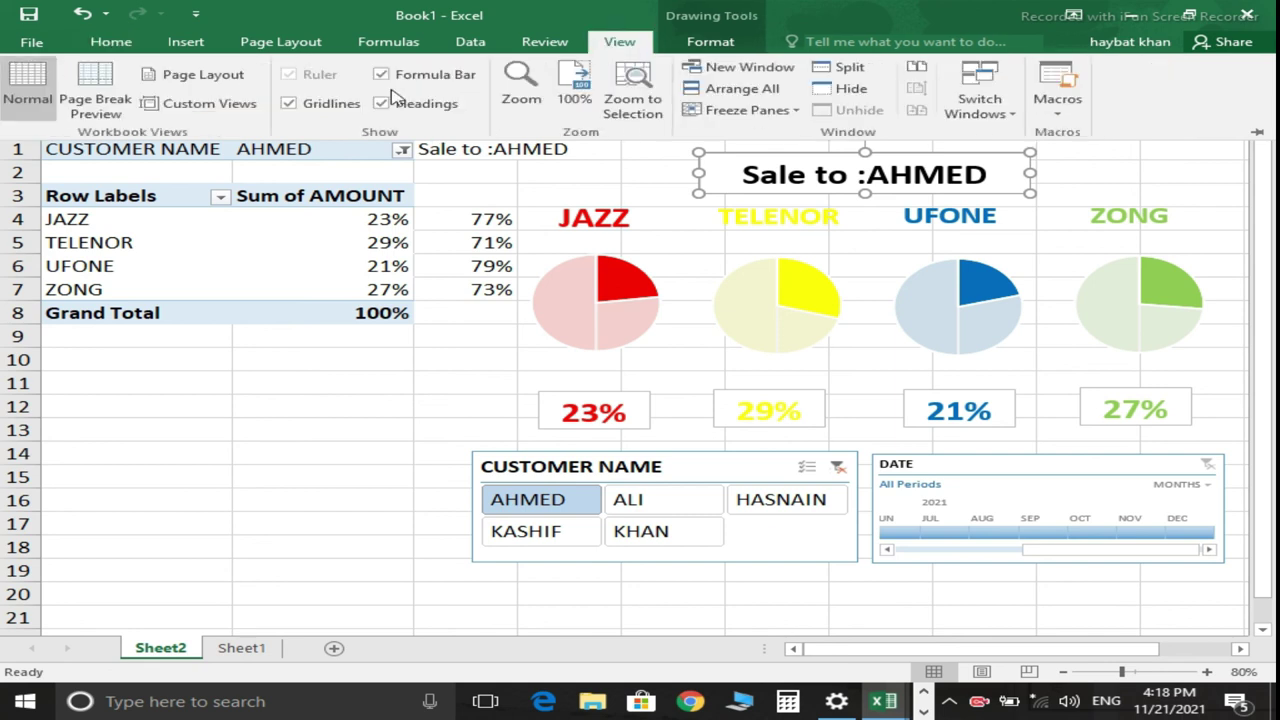
pyautogui.click(290, 104)
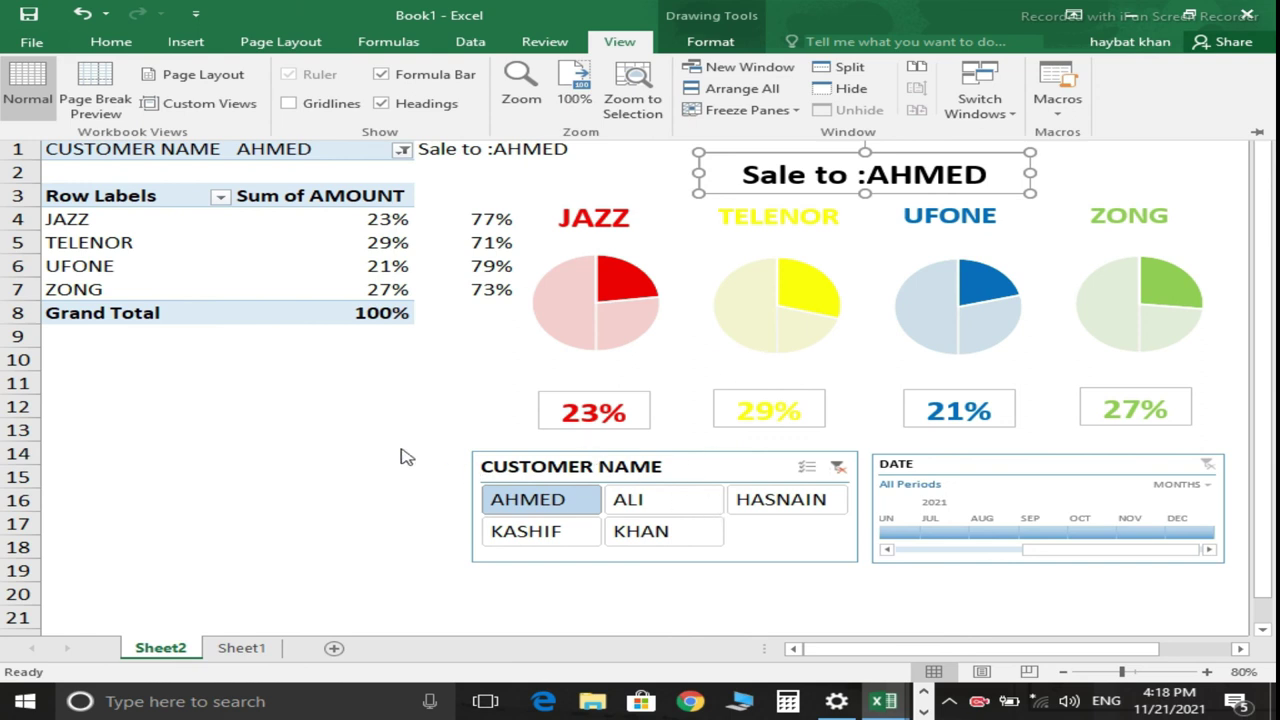
pyautogui.press('Escape')
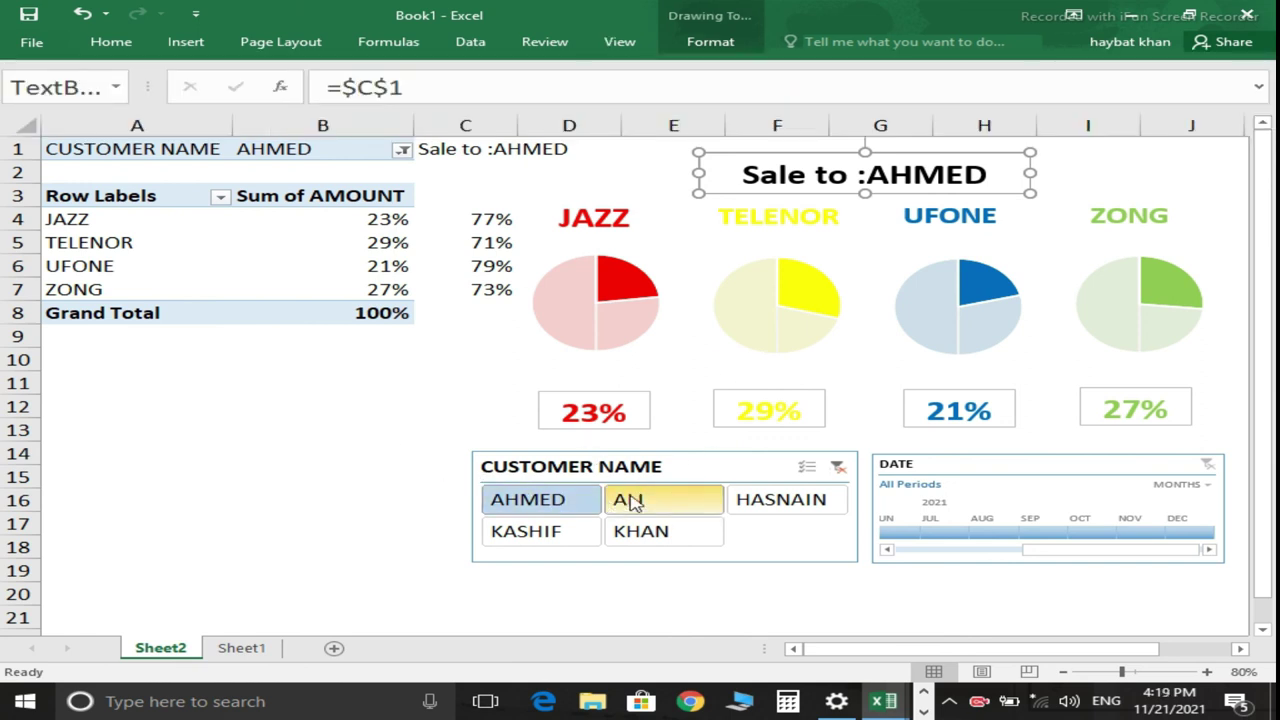
# Filter the Customer Name slicer, trying KHAN and settling on KASHIF.
pyautogui.click(632, 502)
pyautogui.click(686, 538)
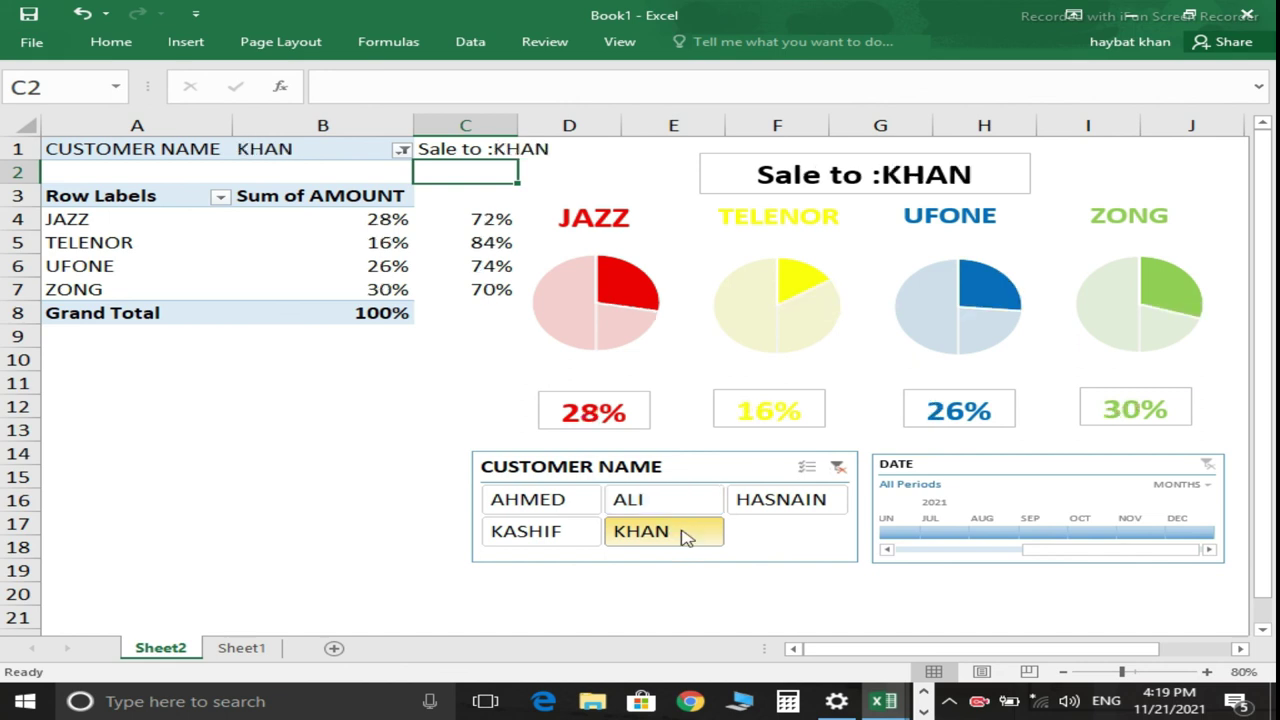
pyautogui.click(563, 530)
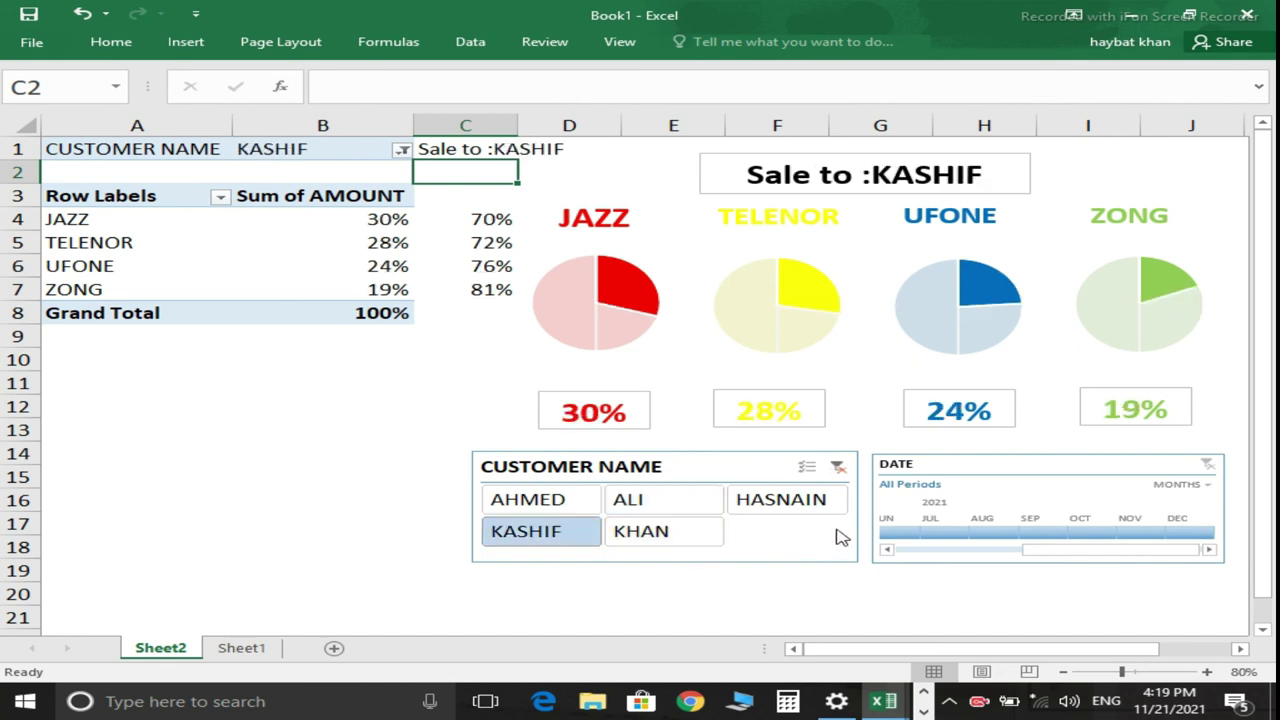
# Set the Date timeline to Mar 2021 after trying Jun through Aug 2021.
pyautogui.click(903, 538)
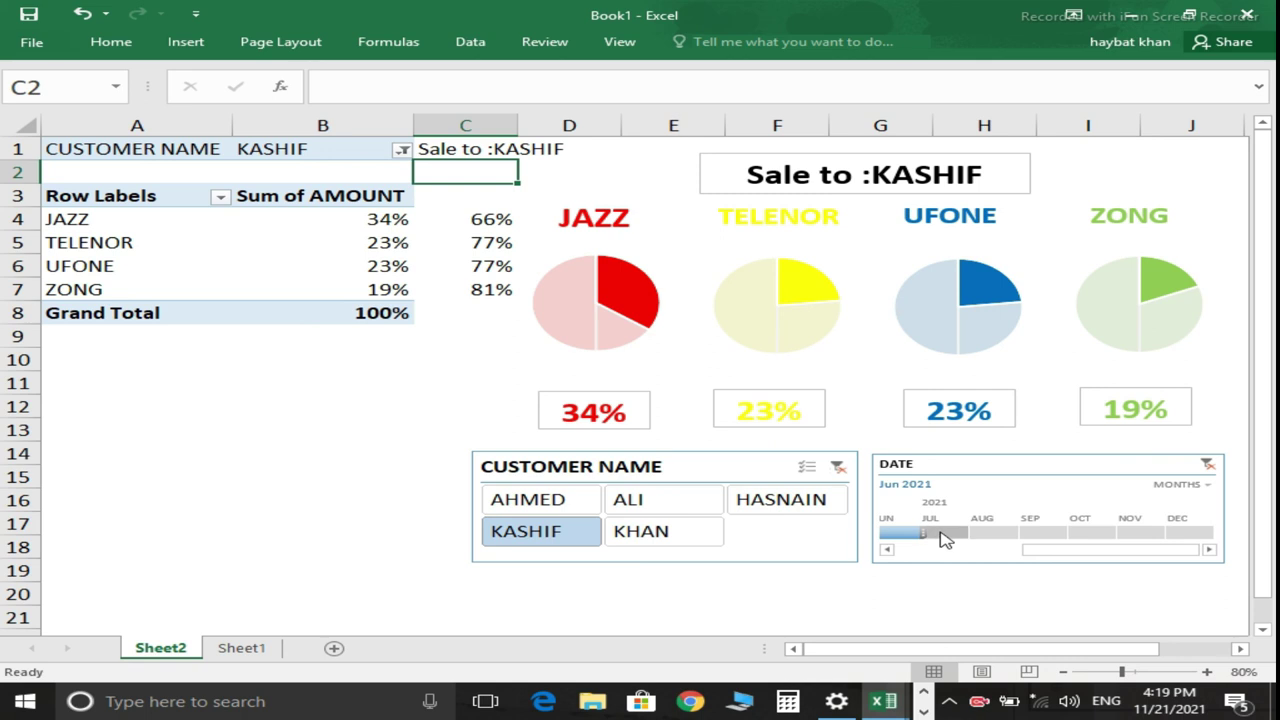
pyautogui.click(950, 538)
pyautogui.click(994, 536)
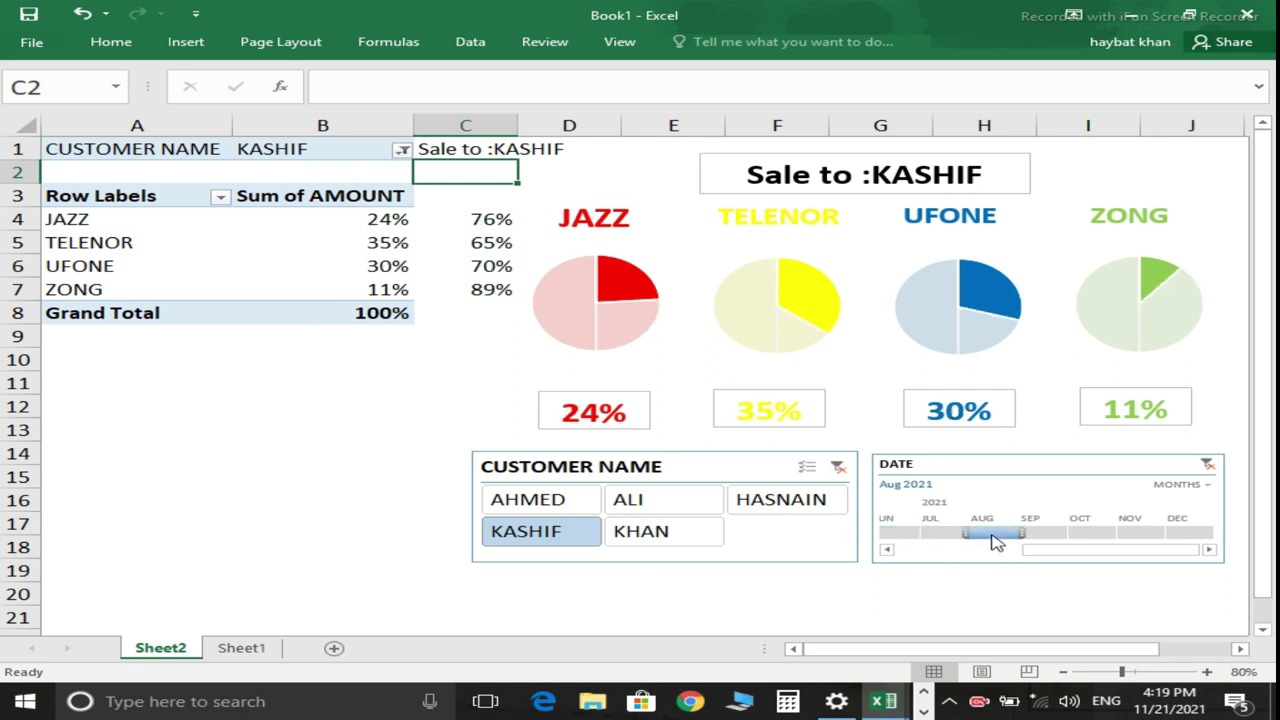
pyautogui.moveTo(1065, 553); pyautogui.dragTo(917, 550)
pyautogui.click(913, 537)
pyautogui.click(958, 538)
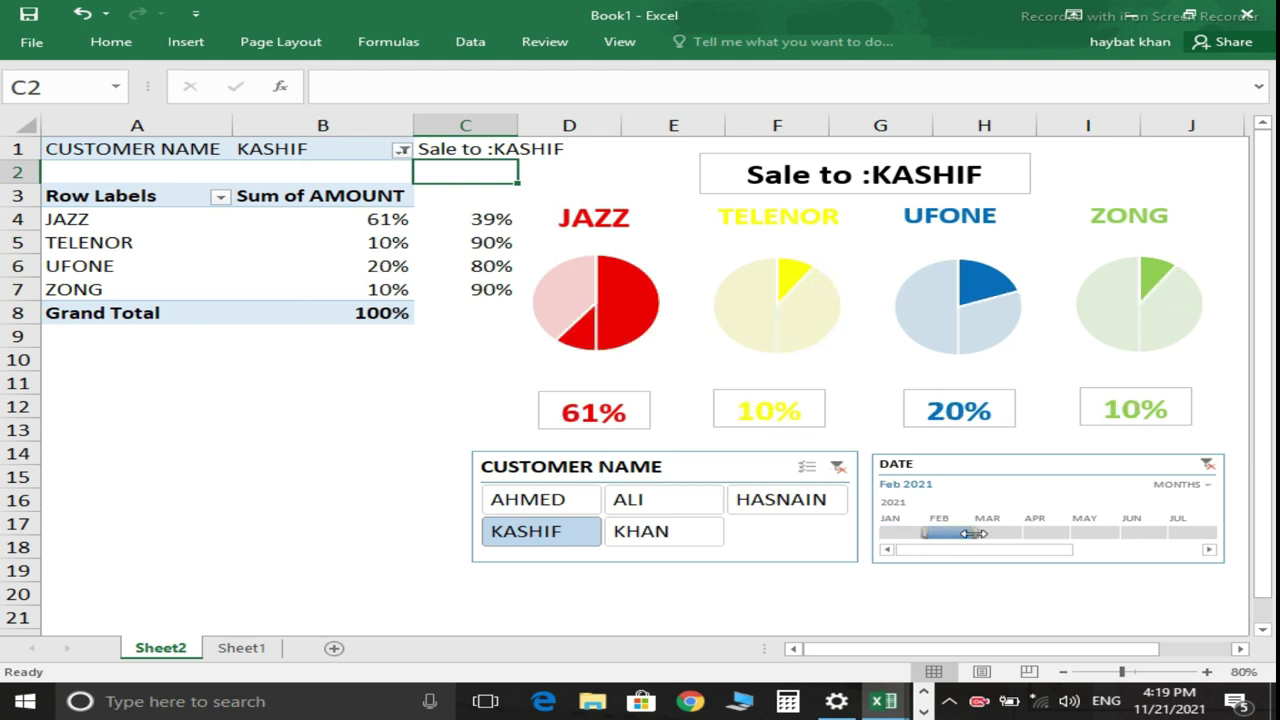
pyautogui.click(994, 537)
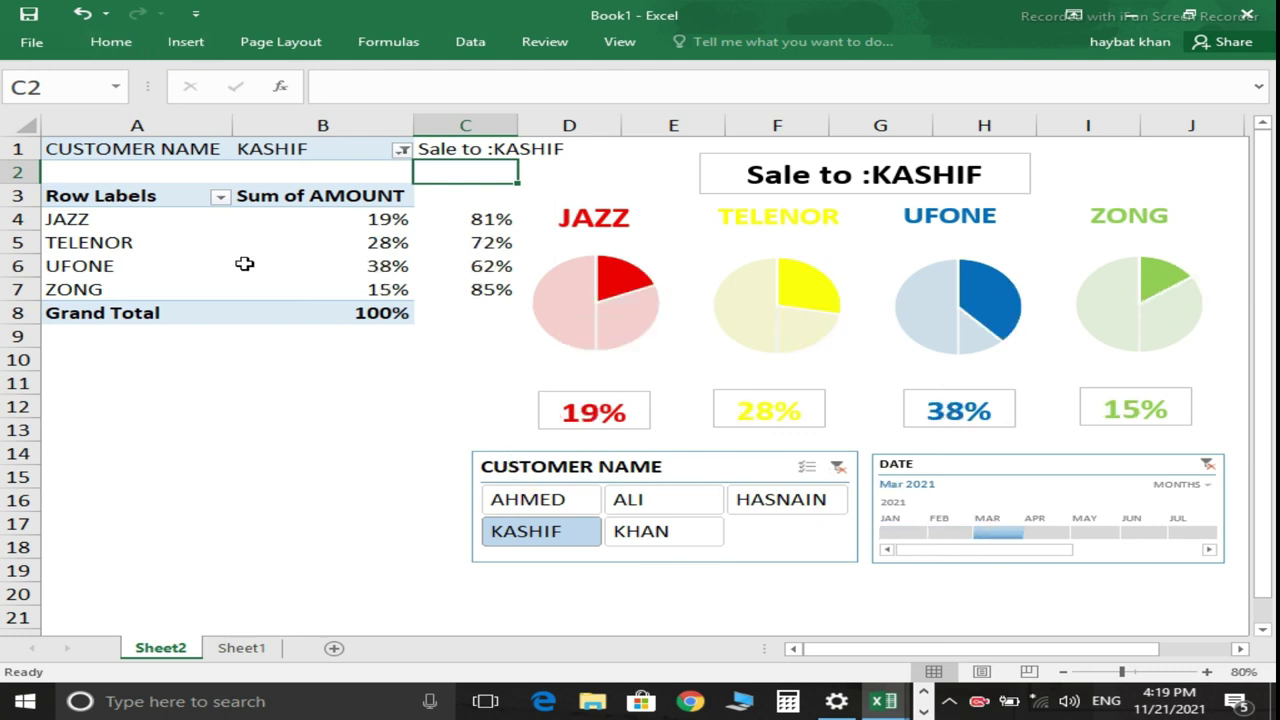
pyautogui.click(180, 44)
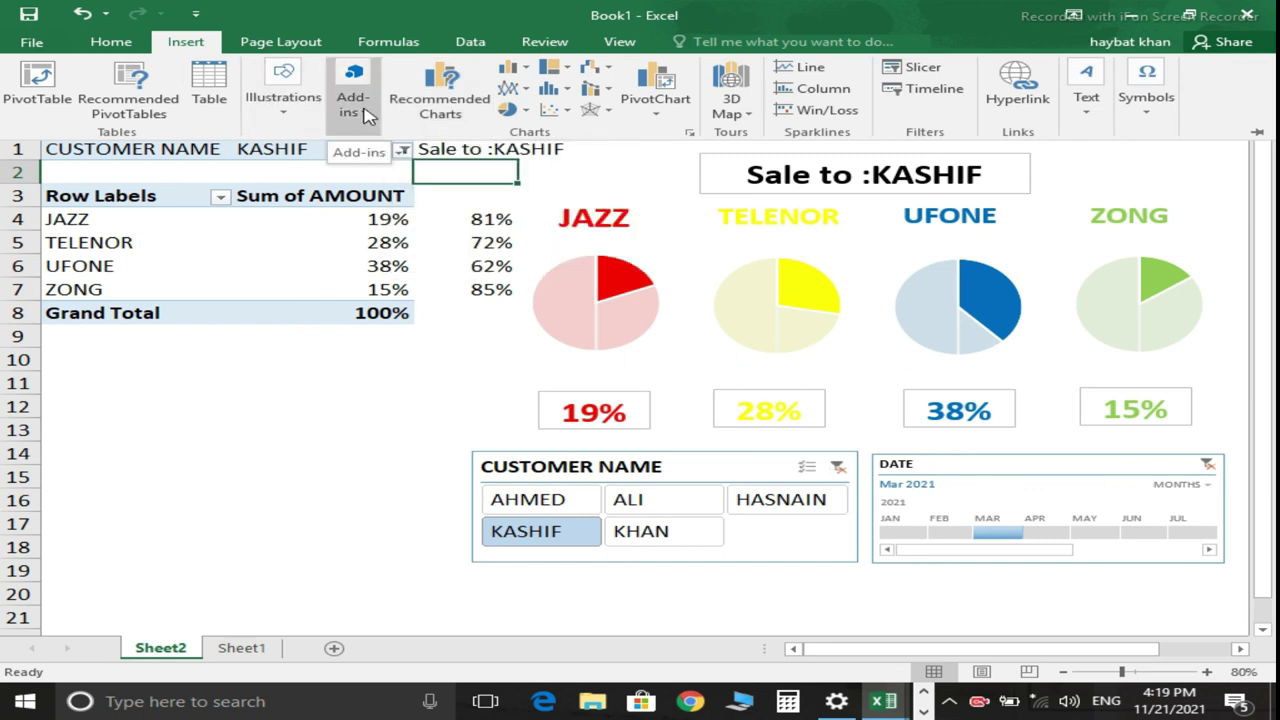
# Draw a rounded rectangle over the customer slicer and date timeline.
pyautogui.click(295, 118)
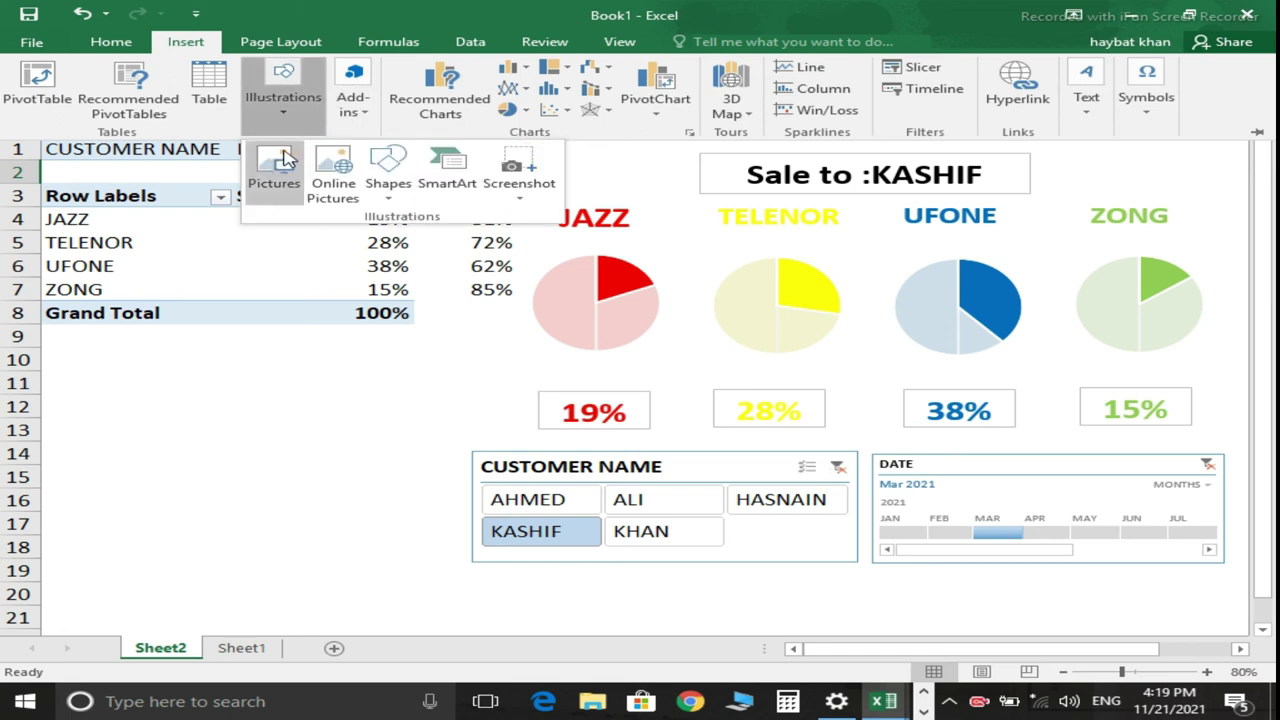
pyautogui.click(390, 180)
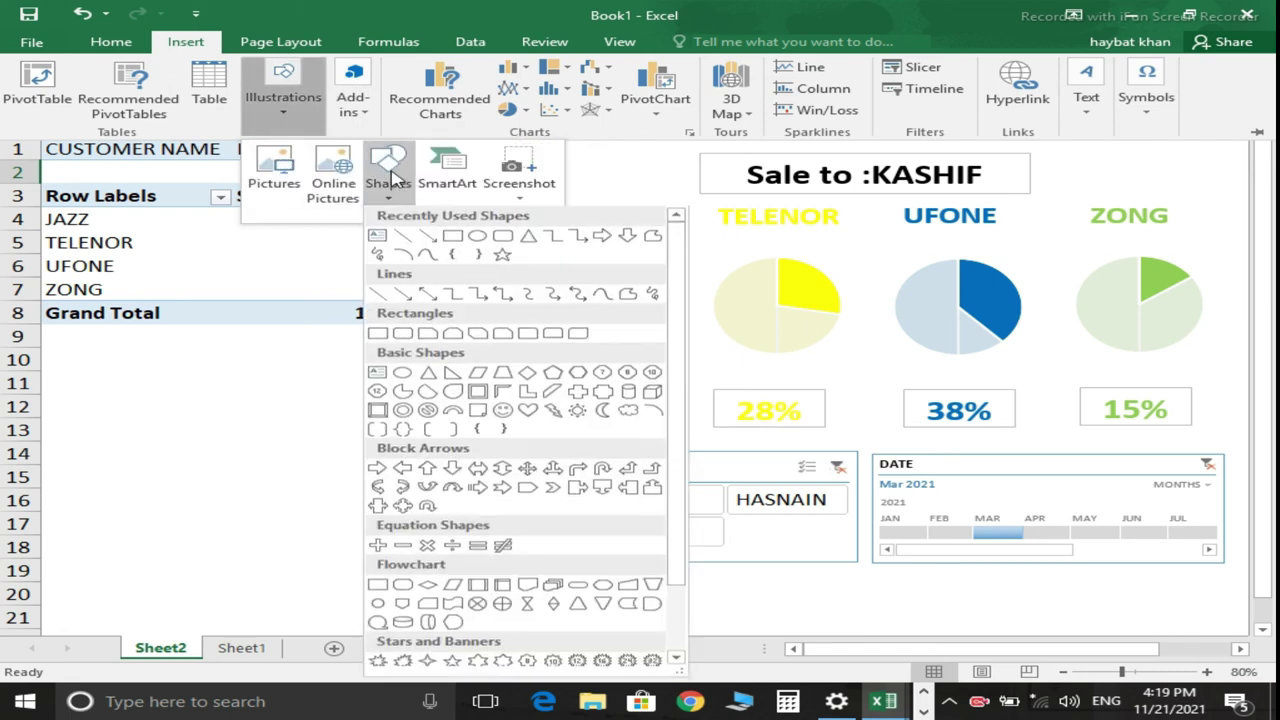
pyautogui.click(503, 240)
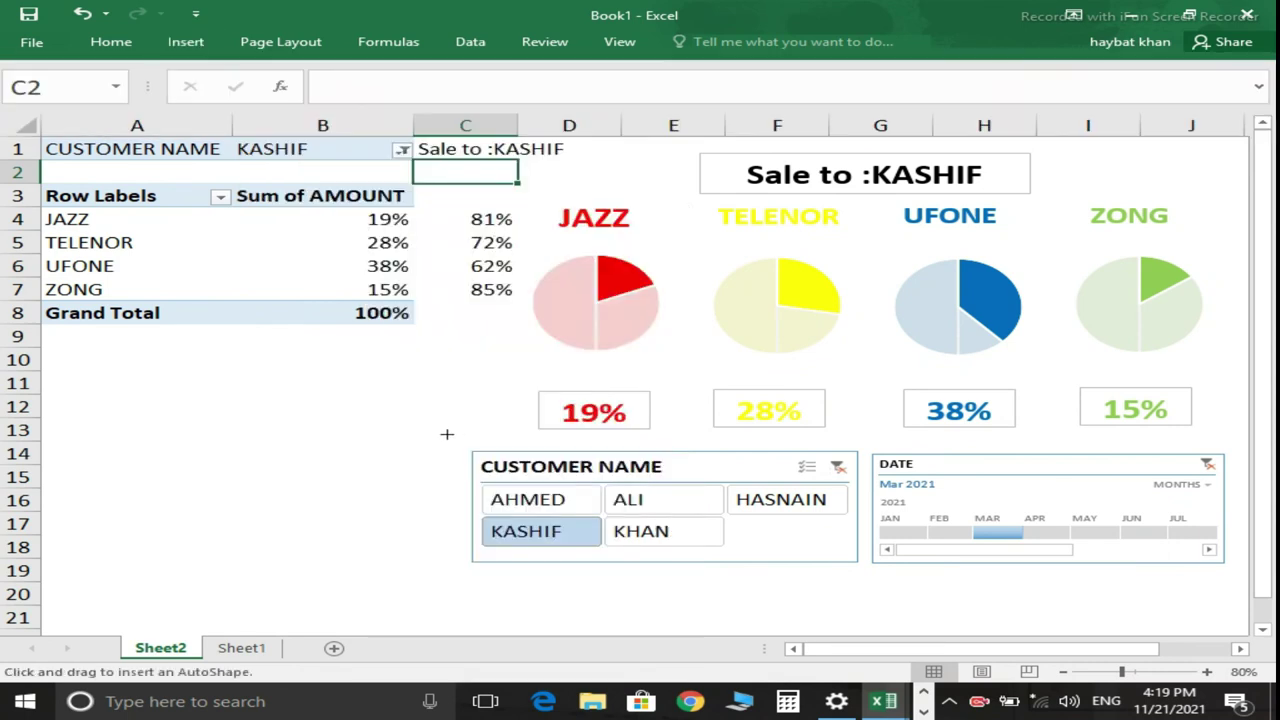
pyautogui.moveTo(489, 447)
pyautogui.mouseDown()
pyautogui.moveTo(1246, 573)
pyautogui.moveTo(762, 577)
pyautogui.mouseUp()
pyautogui.moveTo(1033, 655); pyautogui.dragTo(937, 655)
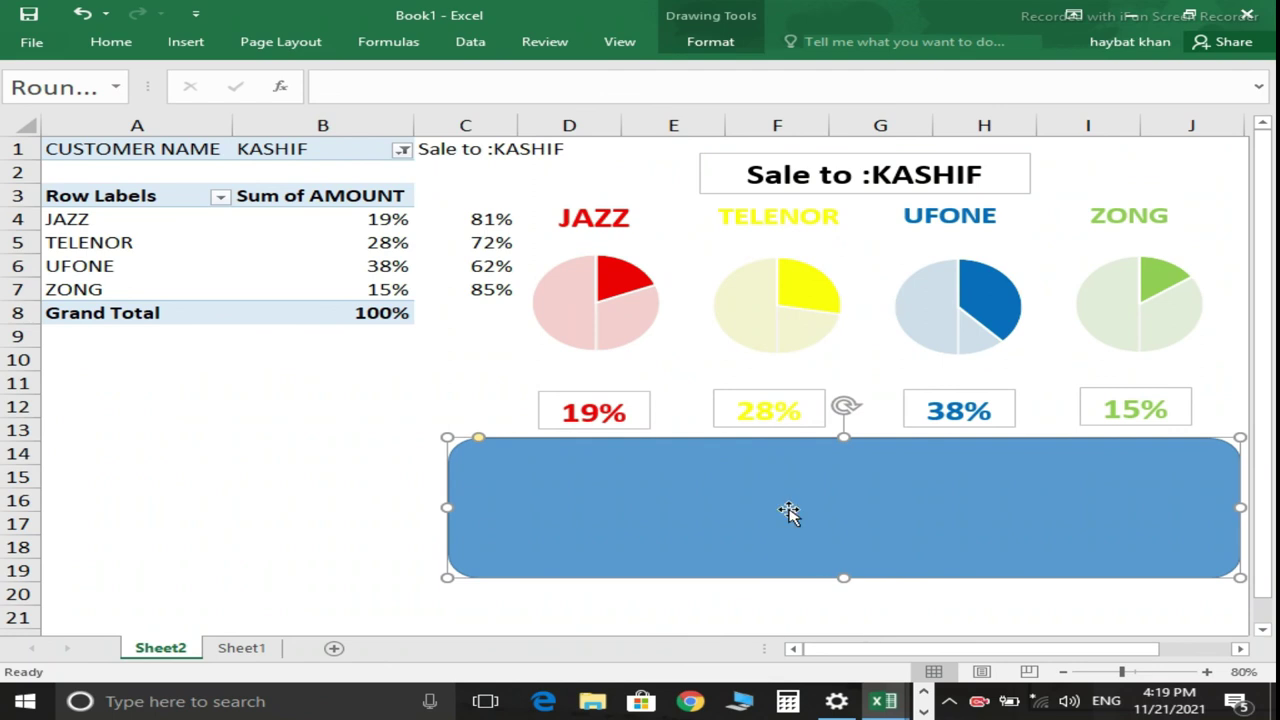
# Send the rounded rectangle to the back, behind the slicer and timeline.
pyautogui.rightClick(756, 531)
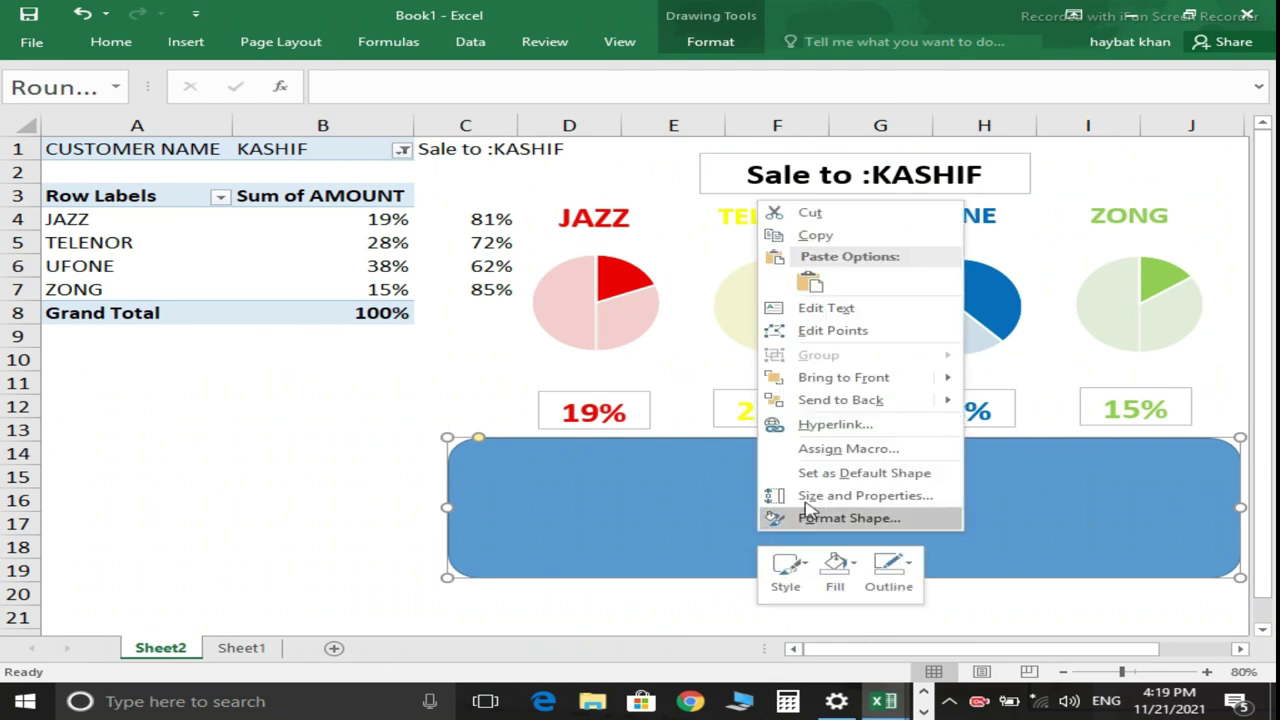
pyautogui.moveTo(948, 399)
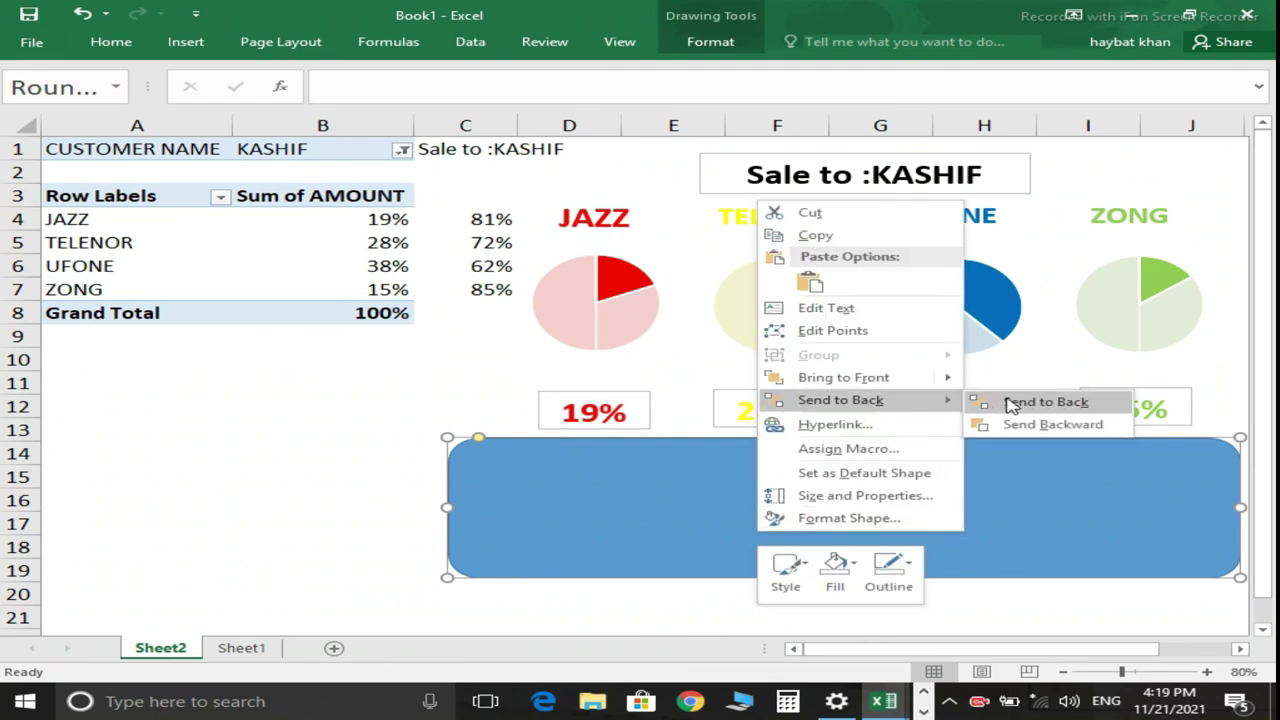
pyautogui.click(1012, 404)
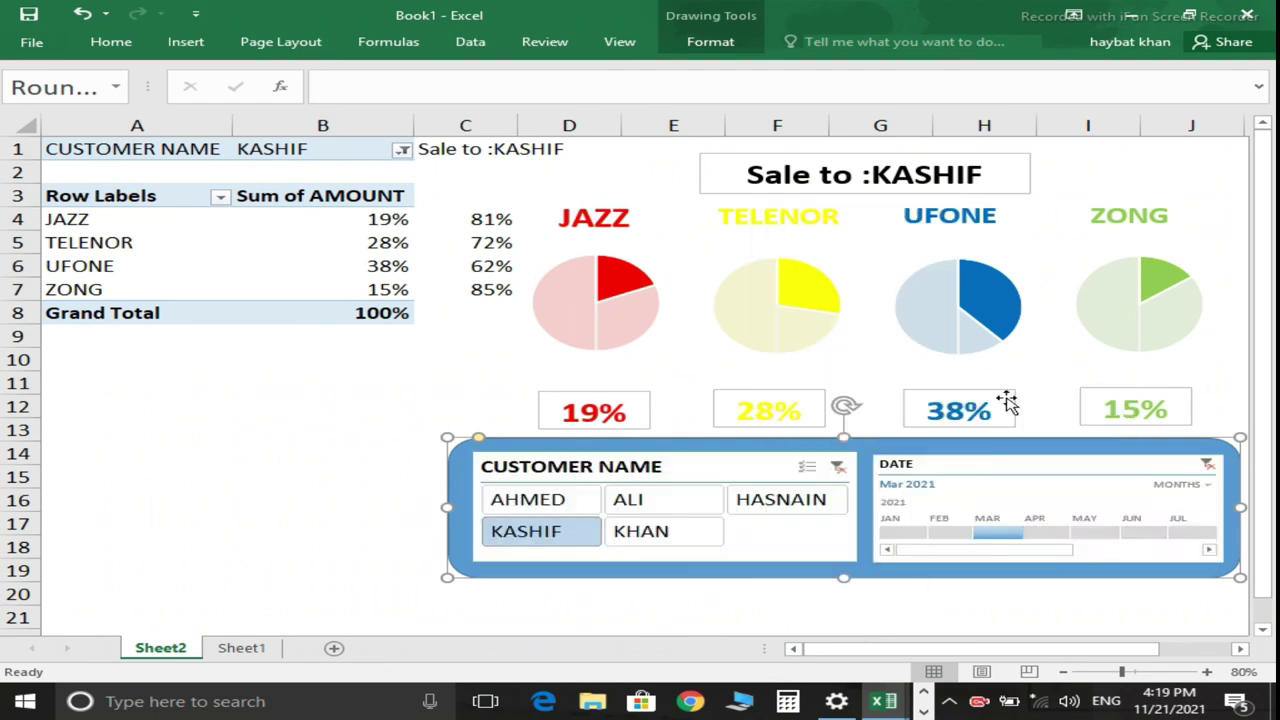
pyautogui.rightClick(879, 444)
# Give the backdrop a dark orange fill, no outline and 36% transparency.
pyautogui.click(945, 432)
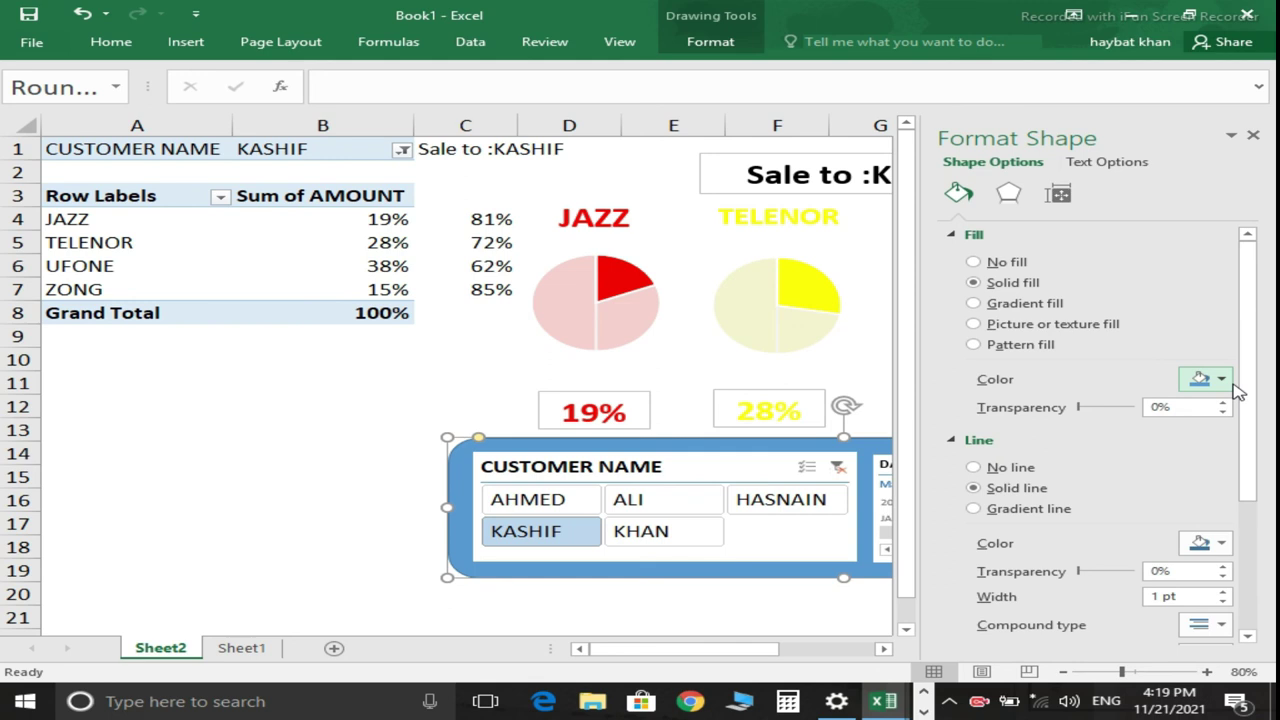
pyautogui.click(1222, 379)
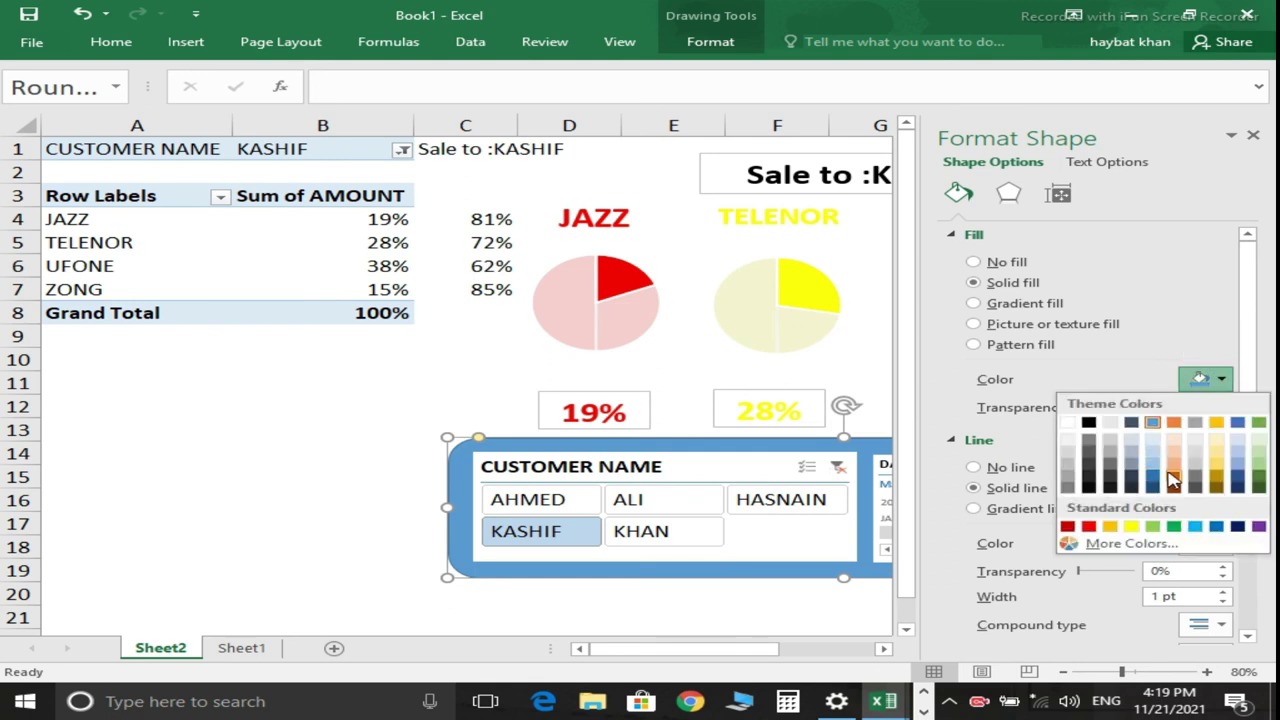
pyautogui.click(1176, 477)
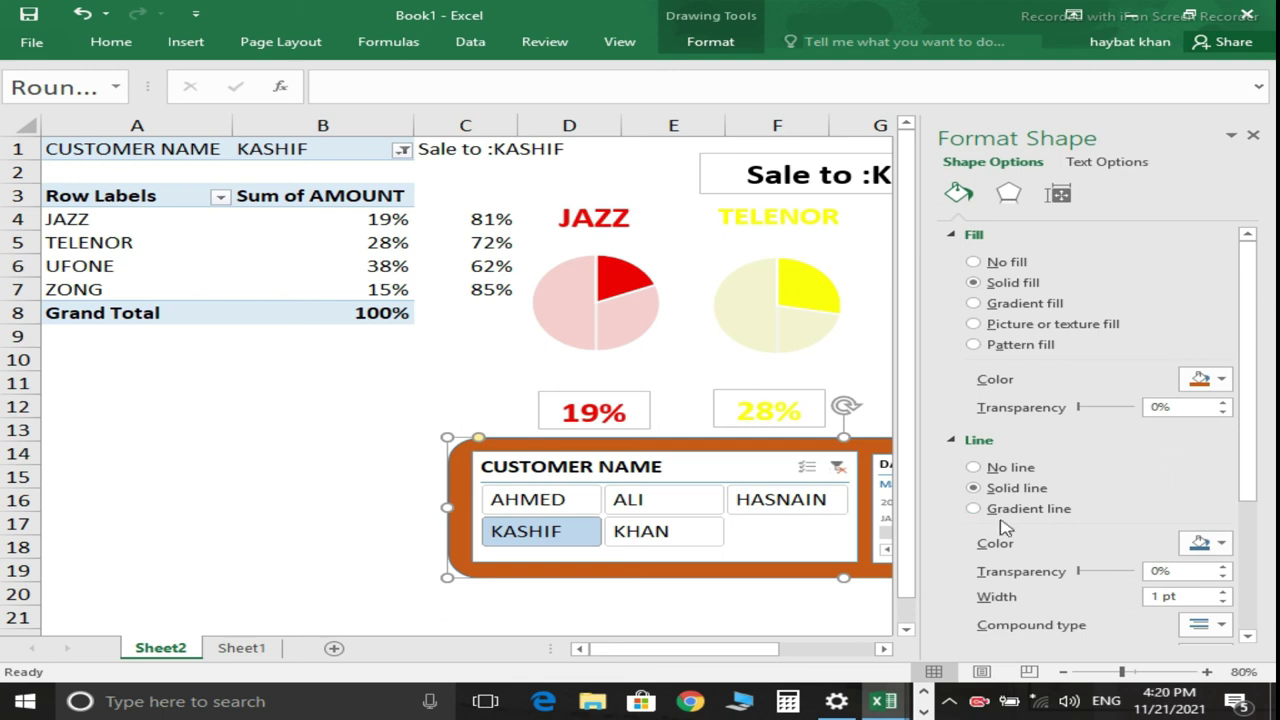
pyautogui.click(998, 468)
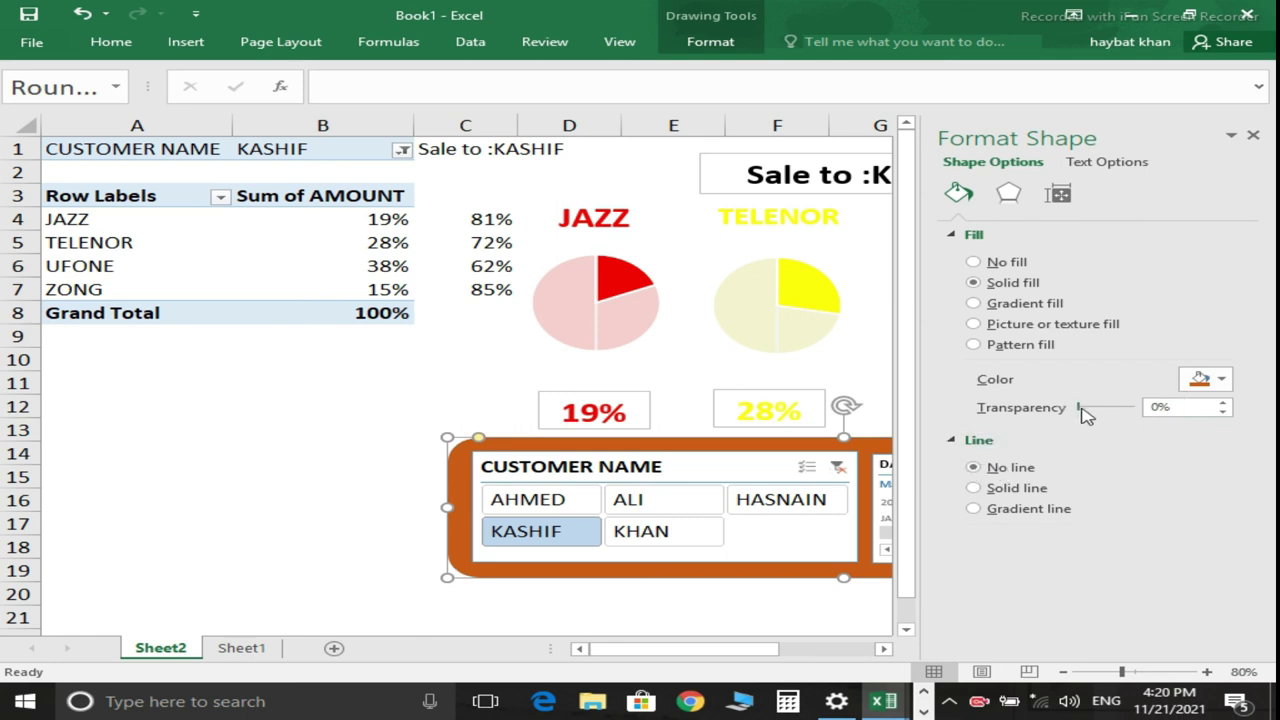
pyautogui.moveTo(1080, 408); pyautogui.dragTo(1101, 414)
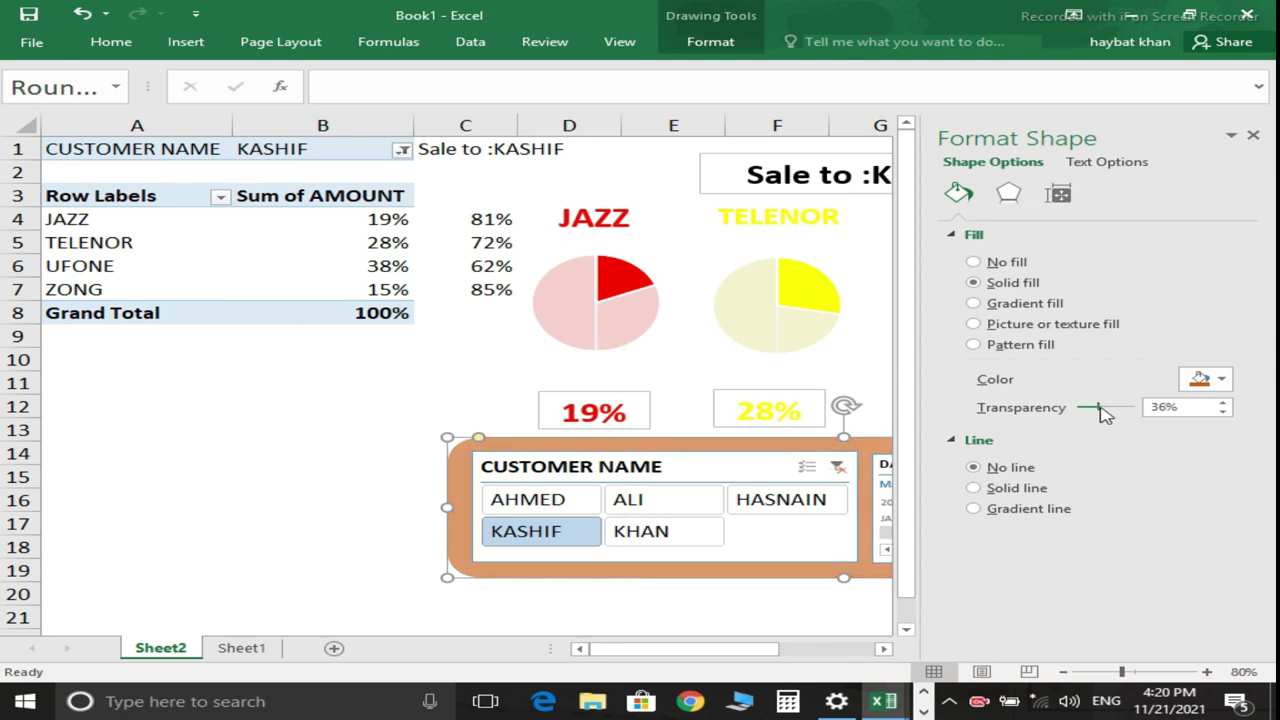
pyautogui.click(1253, 136)
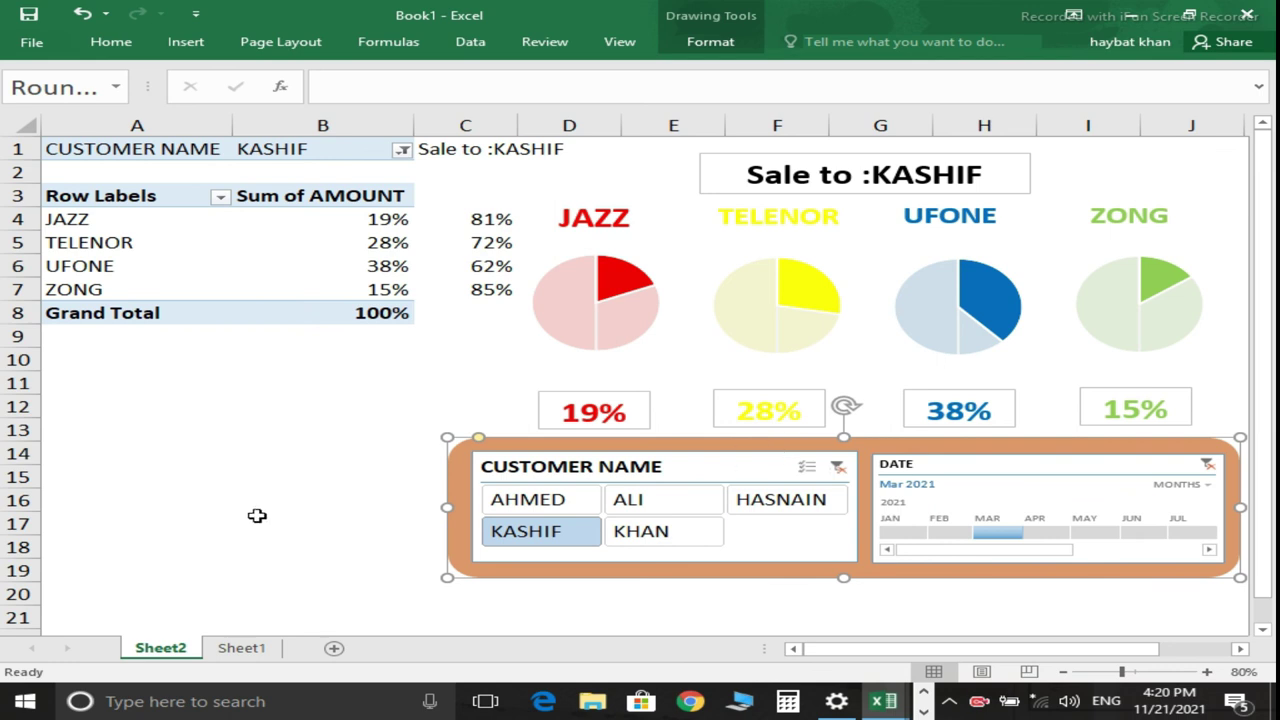
# Step through customers AHMED, ALI and HASNAIN, ending on KHAN.
pyautogui.click(287, 495)
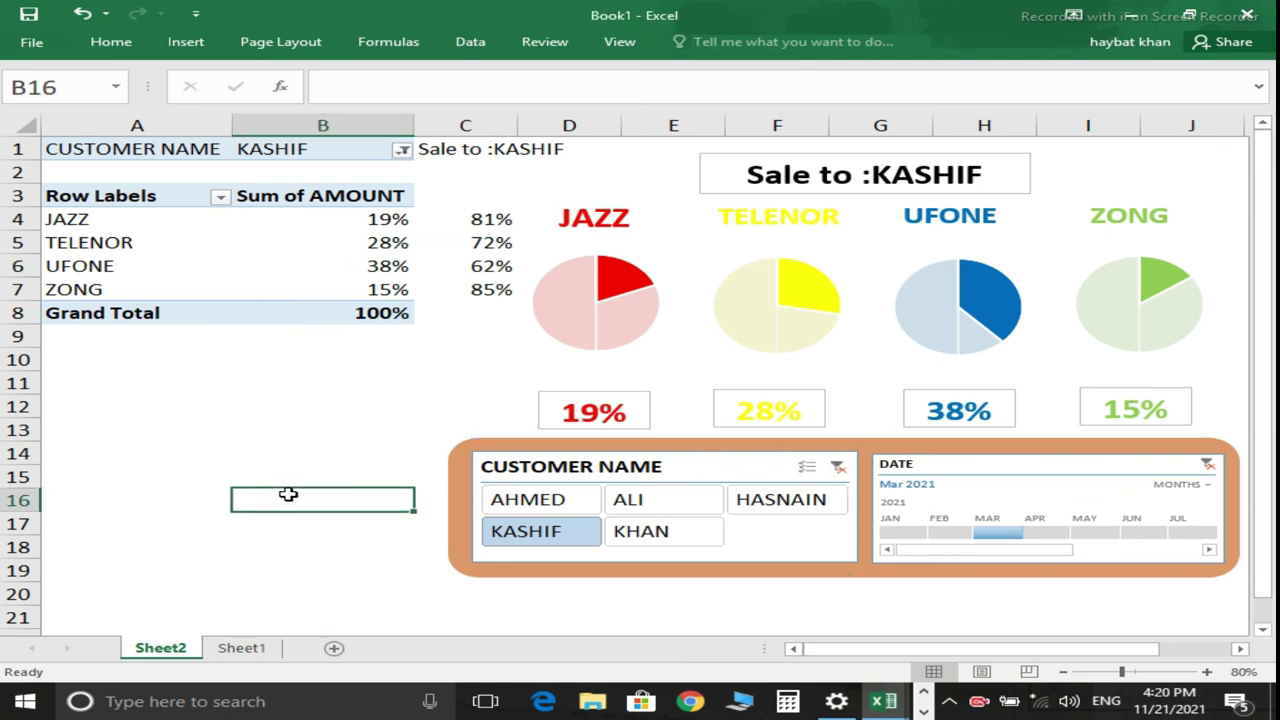
pyautogui.click(555, 500)
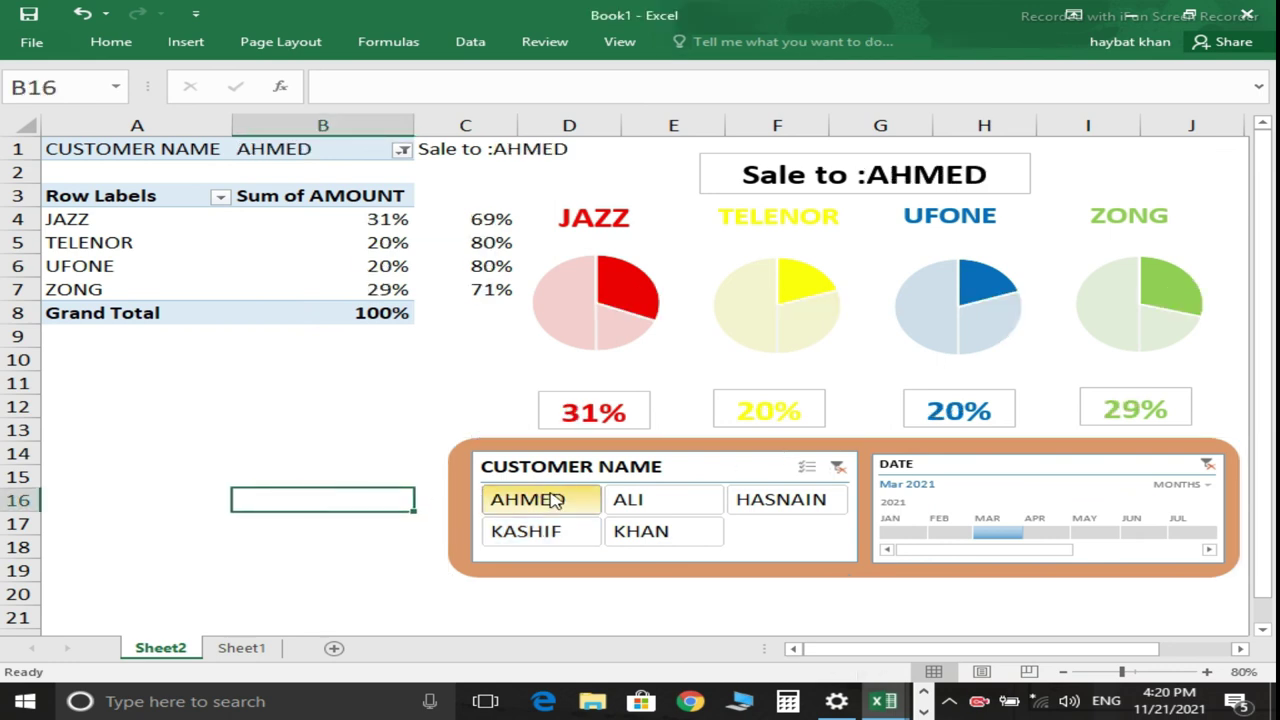
pyautogui.click(650, 499)
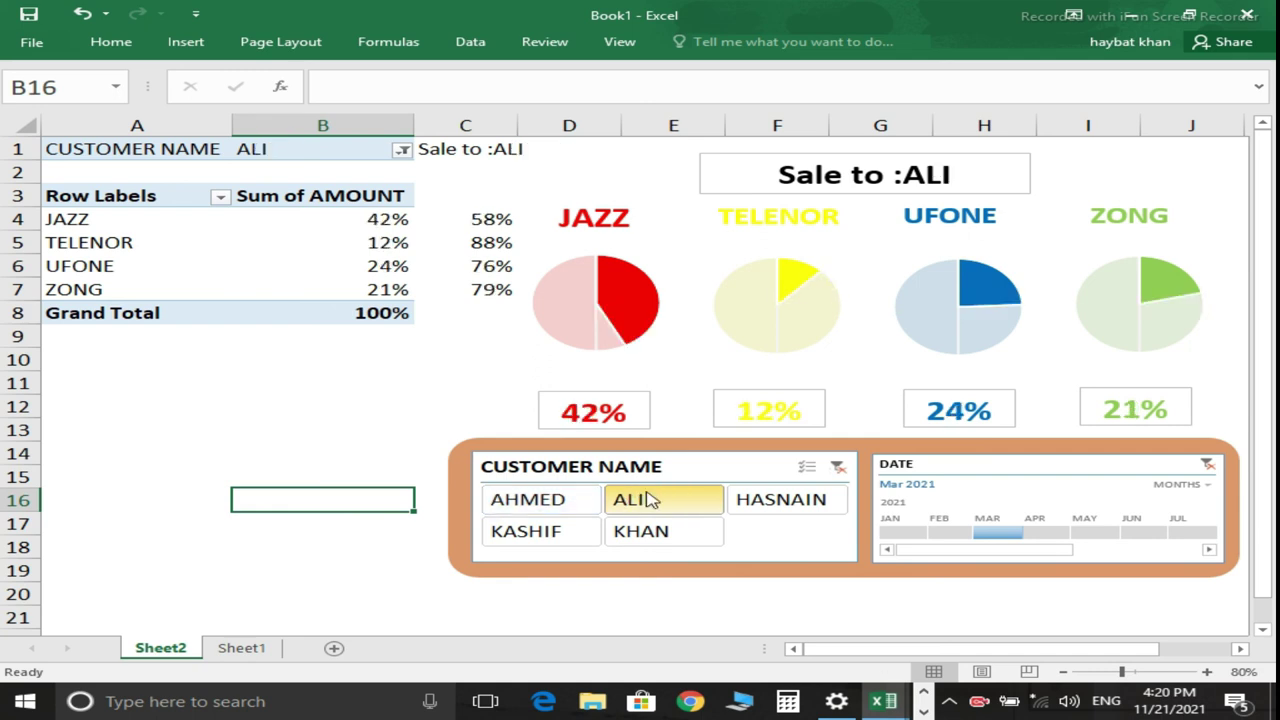
pyautogui.click(786, 499)
pyautogui.click(630, 538)
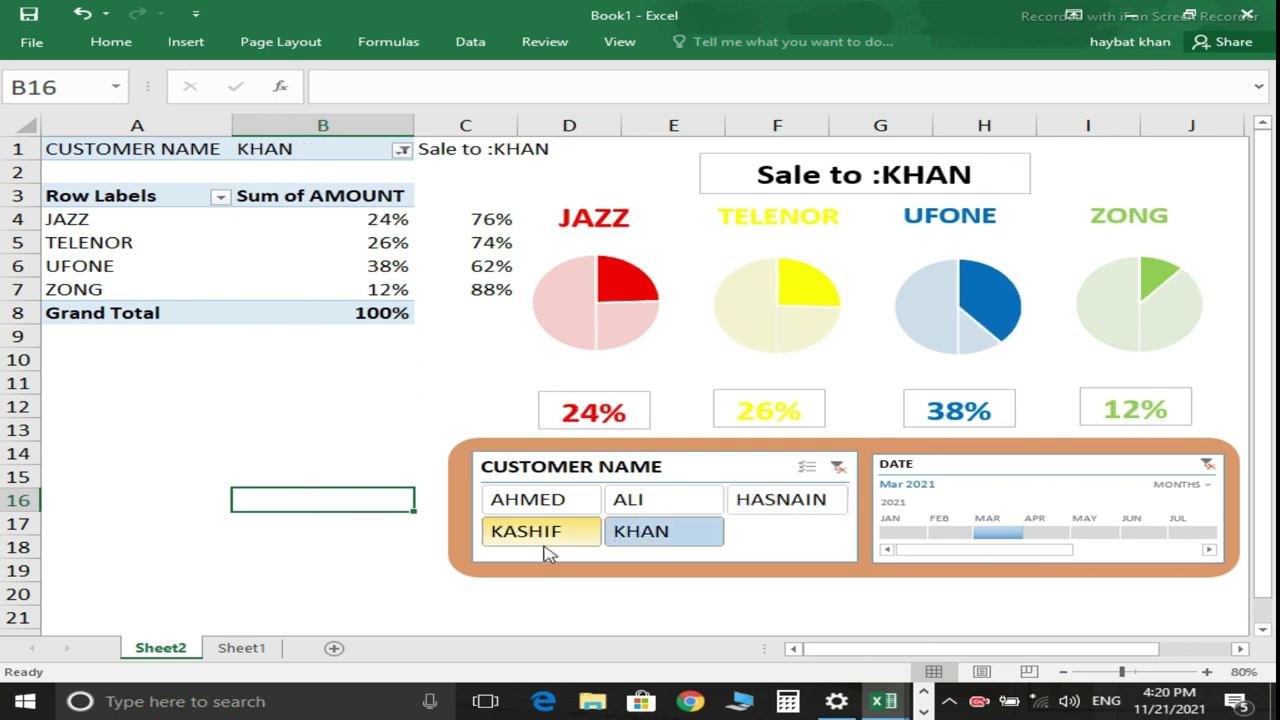
# Move the Date timeline from Jan through Mar to Apr 2021.
pyautogui.click(913, 535)
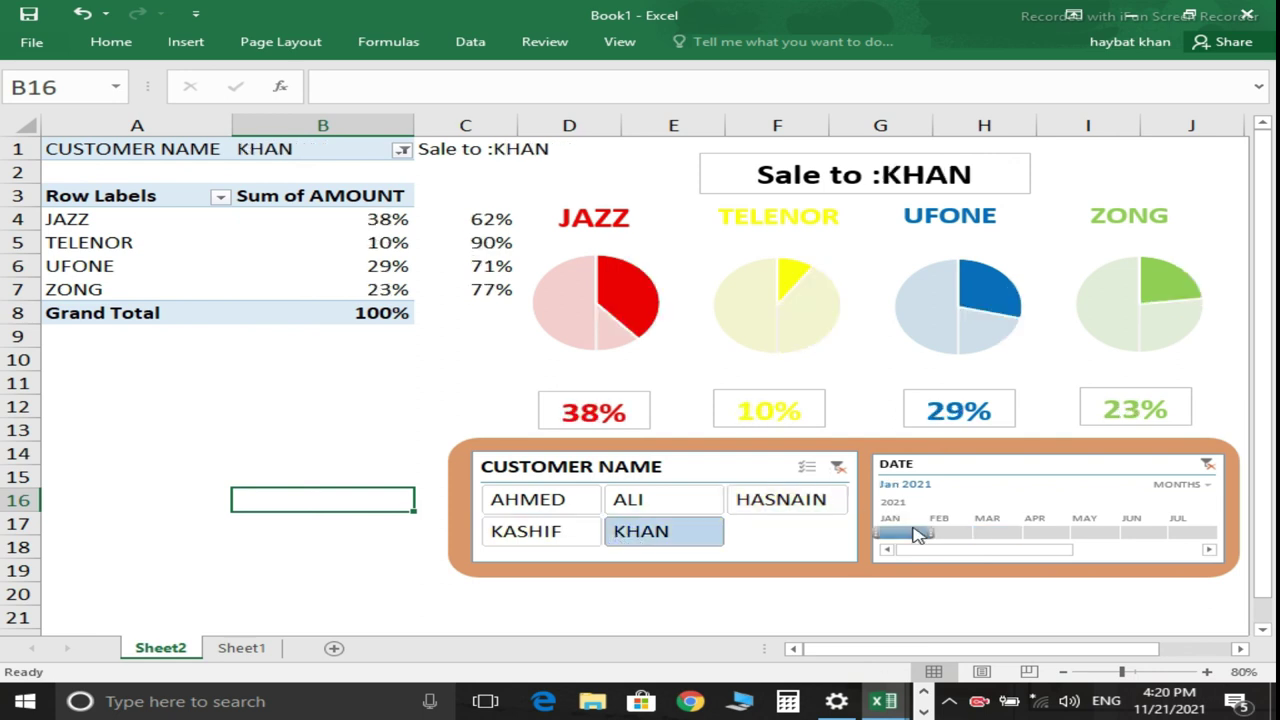
pyautogui.click(955, 535)
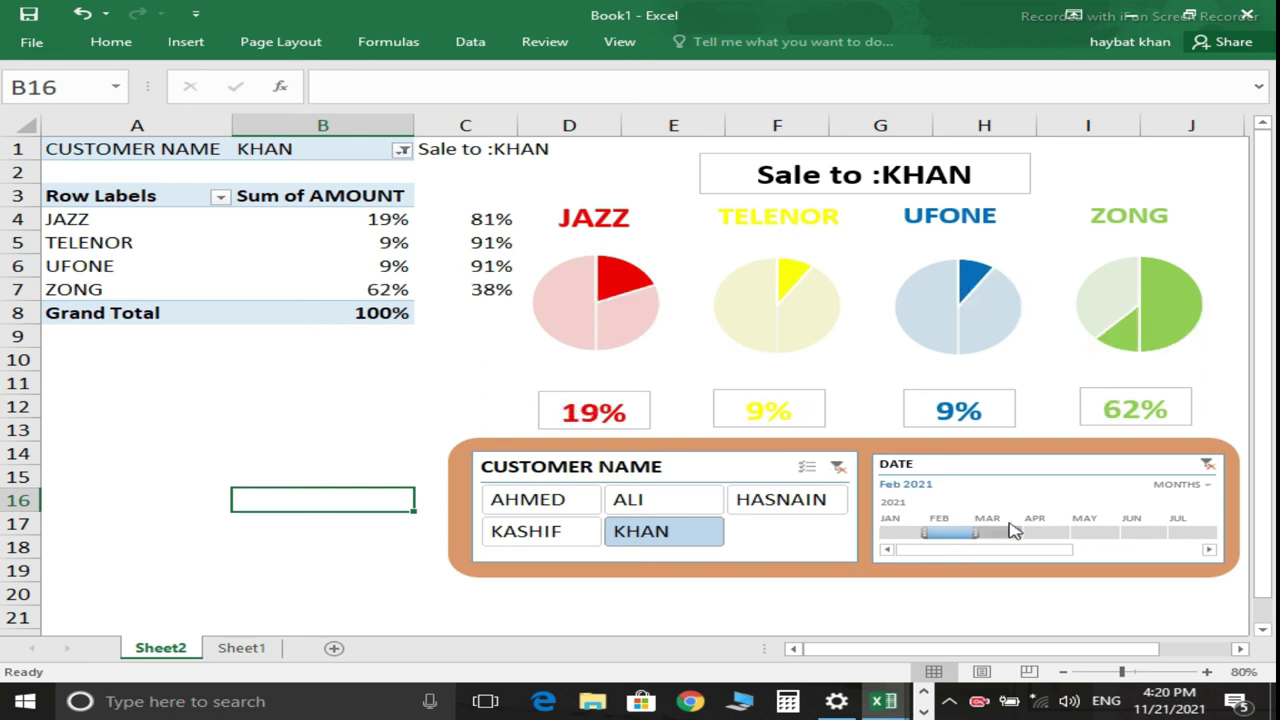
pyautogui.click(1013, 535)
pyautogui.click(1050, 534)
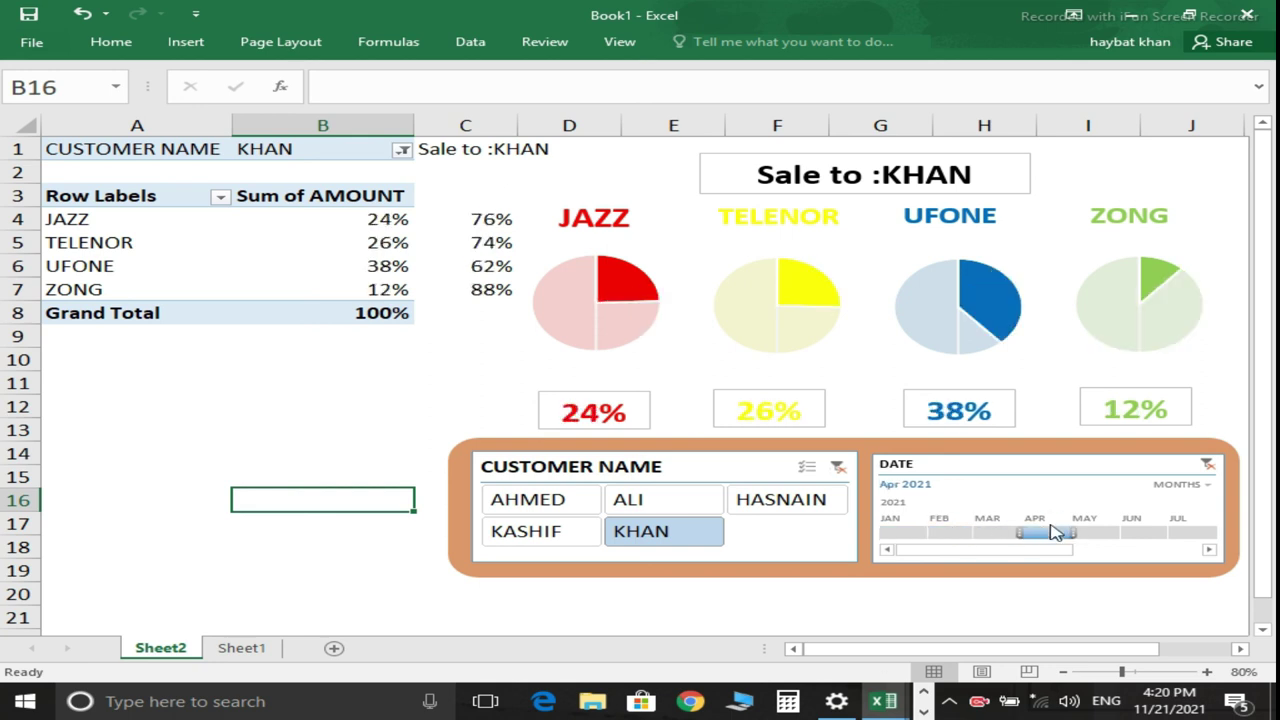